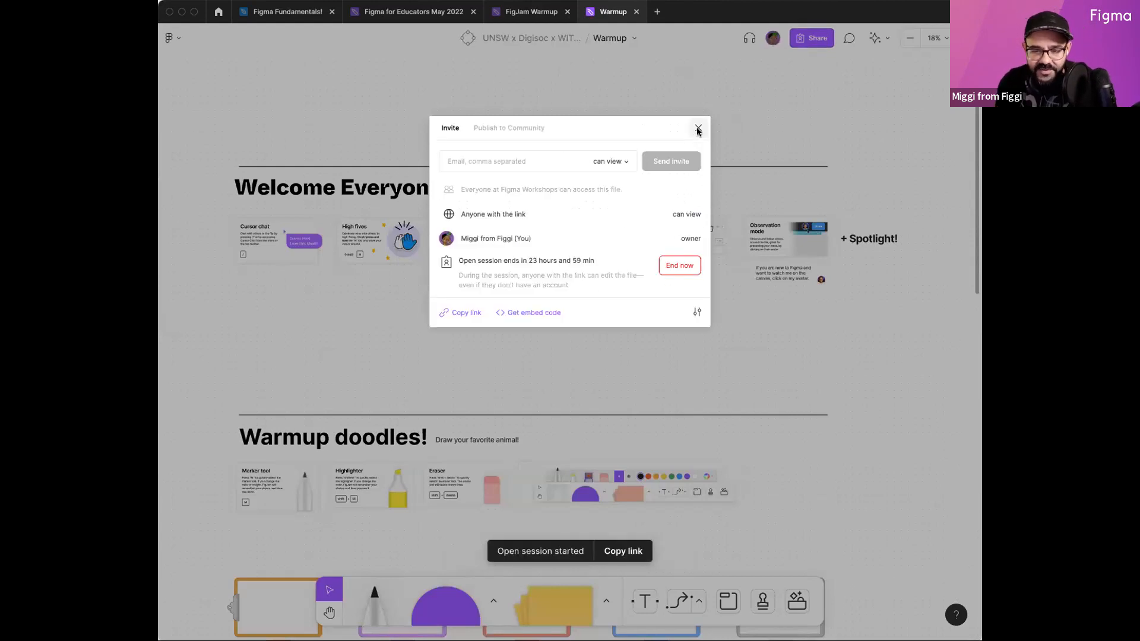
Step: Copy the link to the Warmup board's open session from the sharing options and close them
click(735, 171)
click(805, 43)
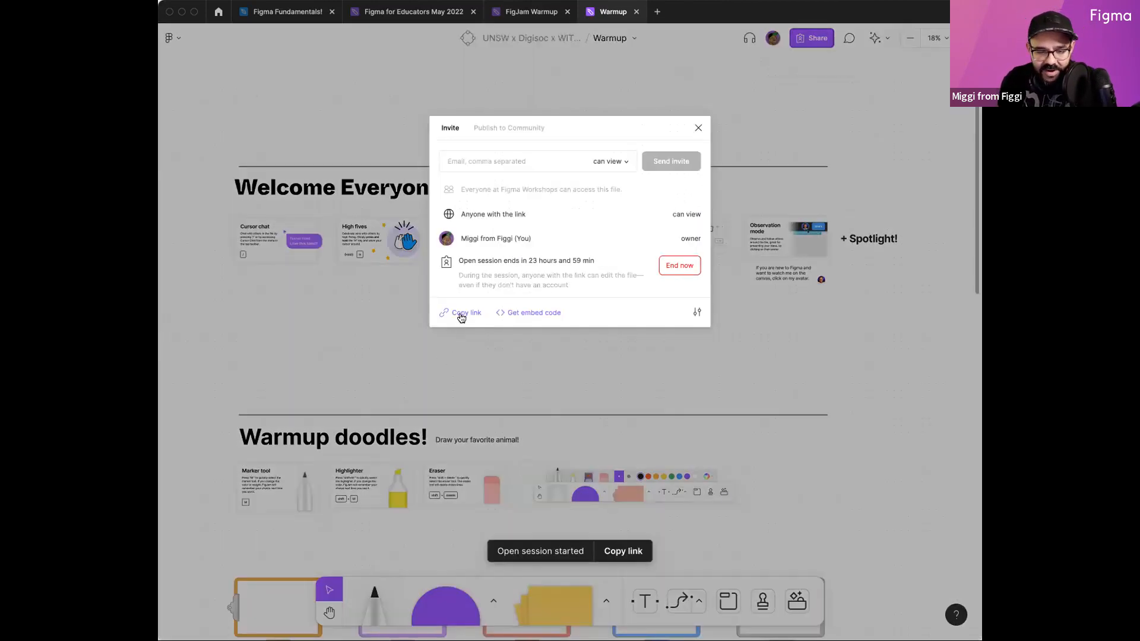
click(699, 129)
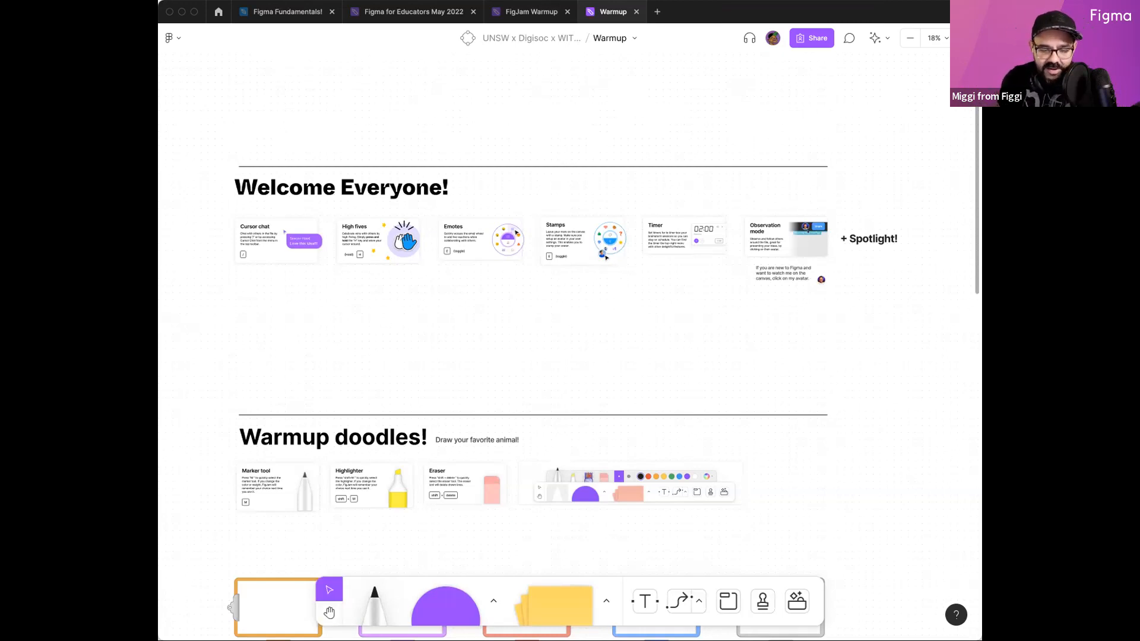
Step: Check the list of additional participants on the board and close it
scroll(615, 394, down, 2)
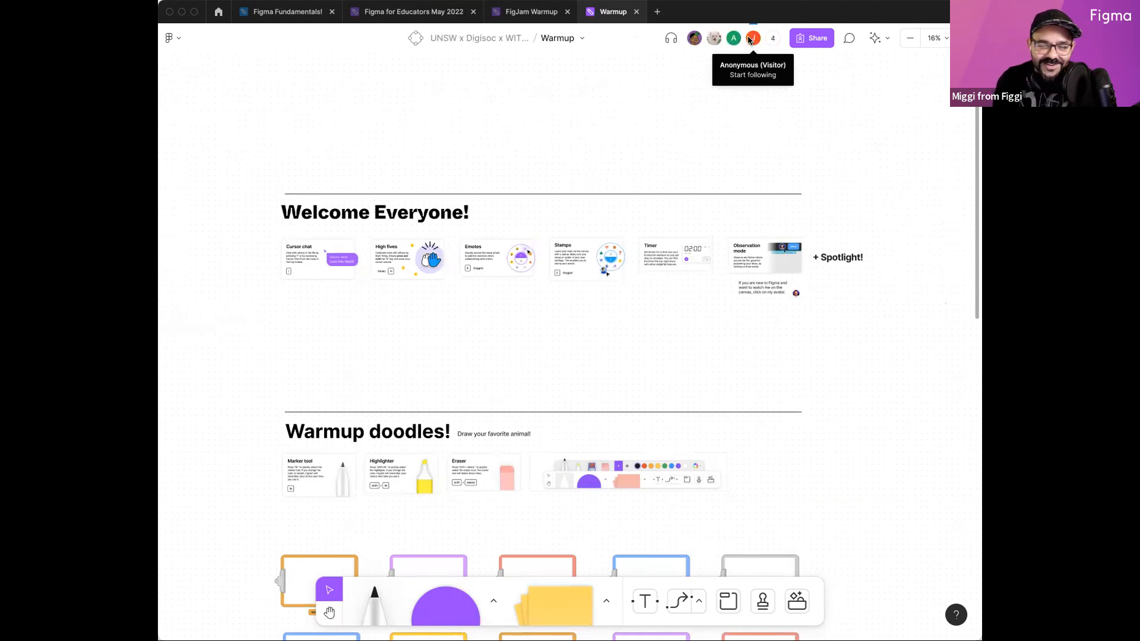
click(772, 38)
click(895, 129)
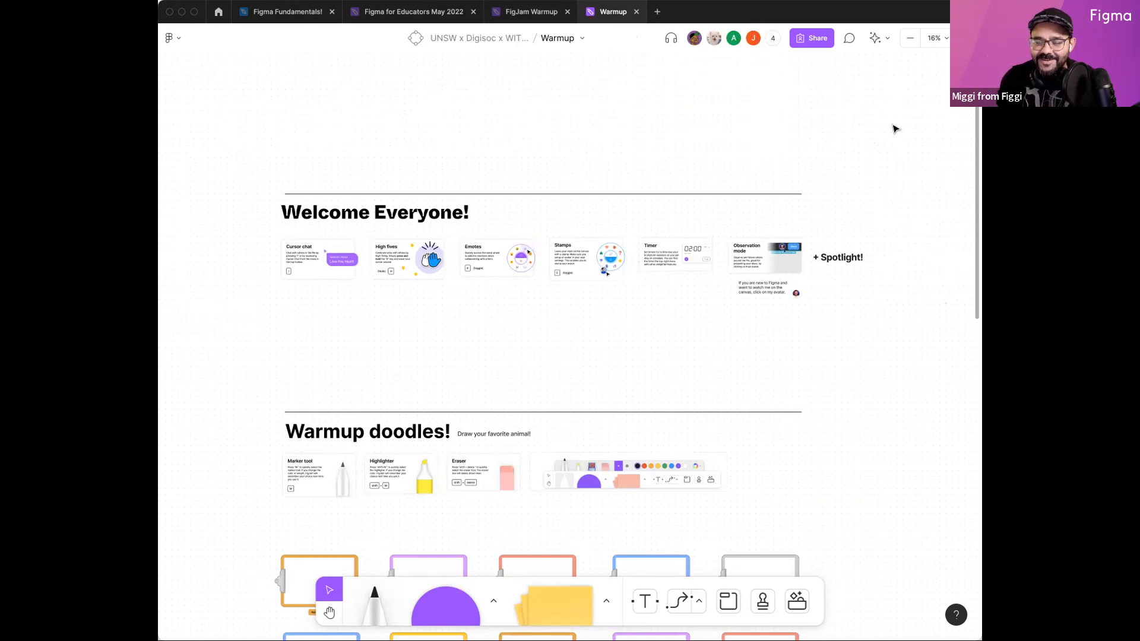
Step: Look over the board from the Welcome Everyone cards down to the doodle clipboards and back
drag(791, 178, 788, 159)
scroll(369, 219, up, 5)
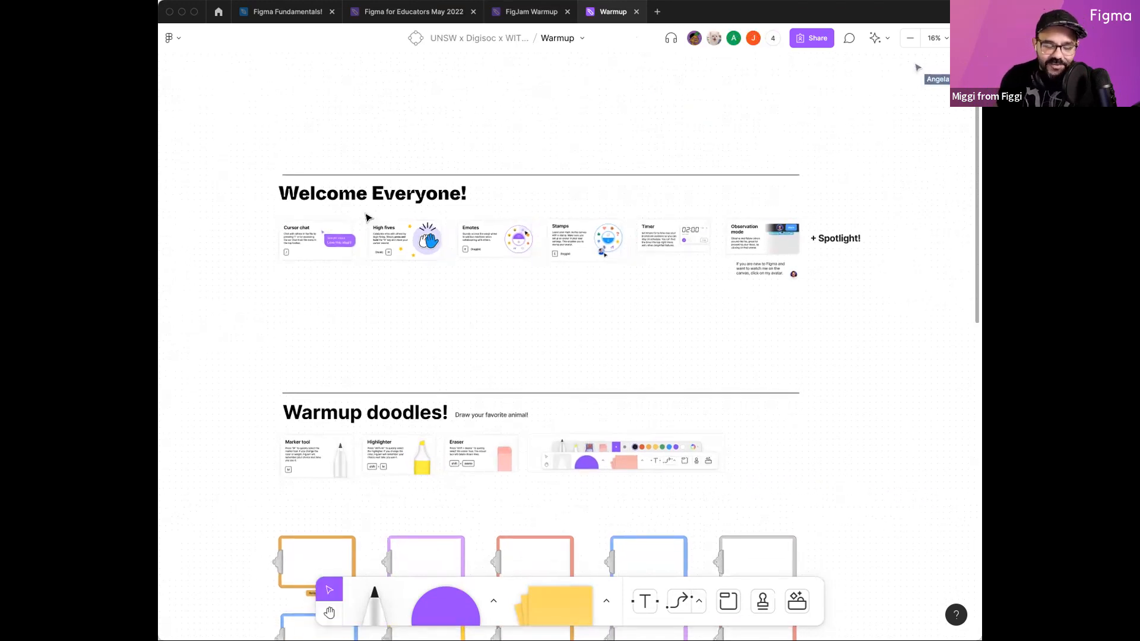
drag(567, 329, 527, 333)
scroll(528, 336, down, 2)
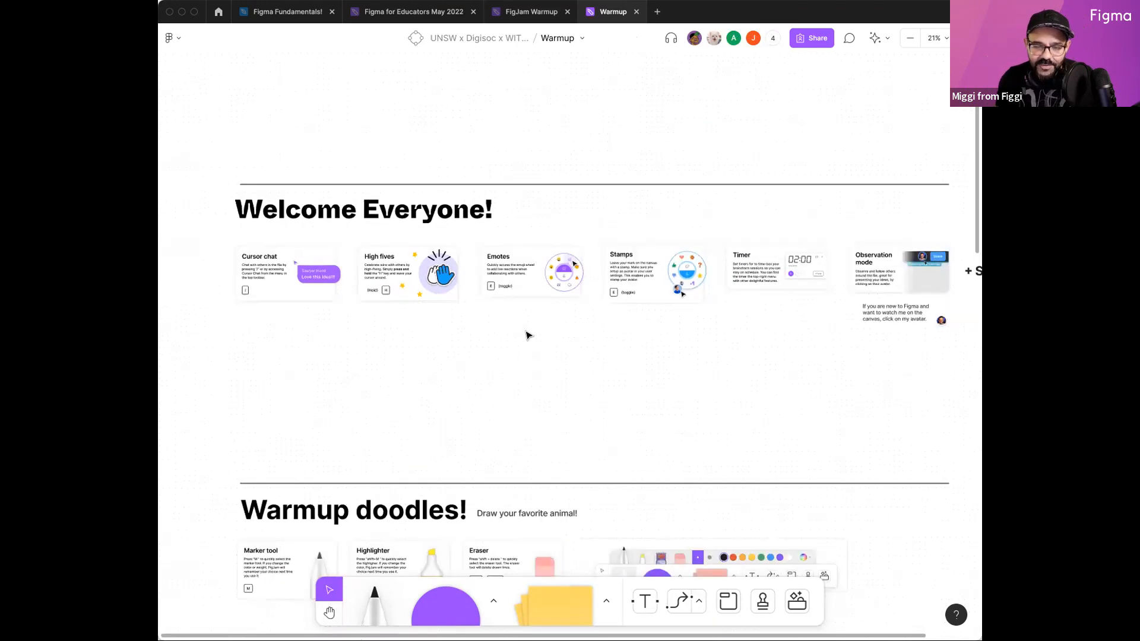
scroll(534, 346, down, 20)
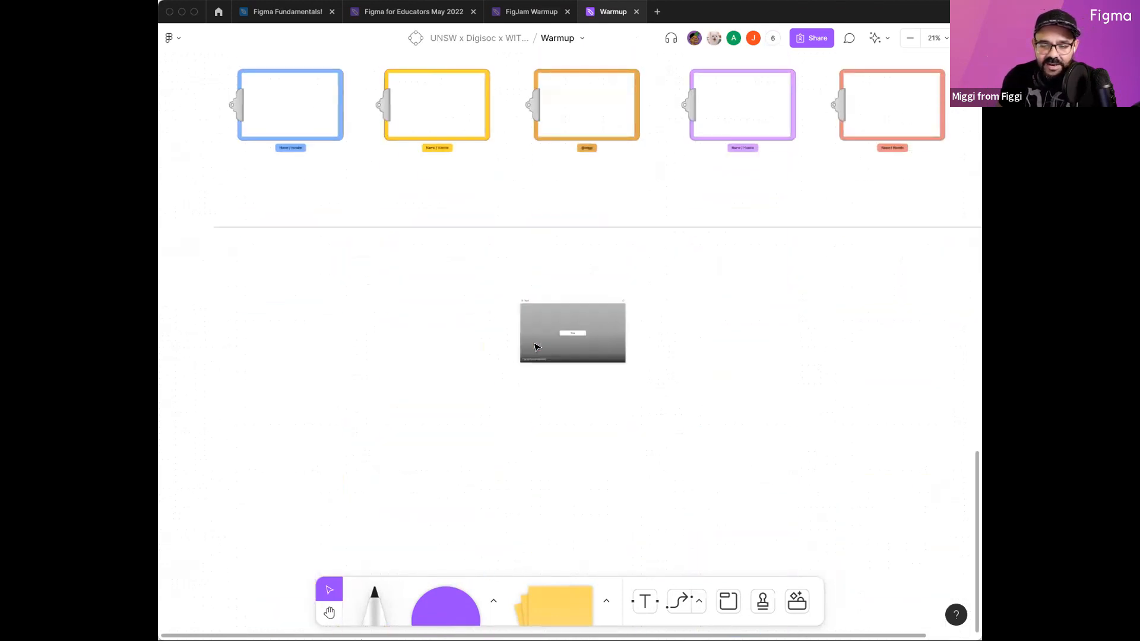
scroll(589, 217, up, 20)
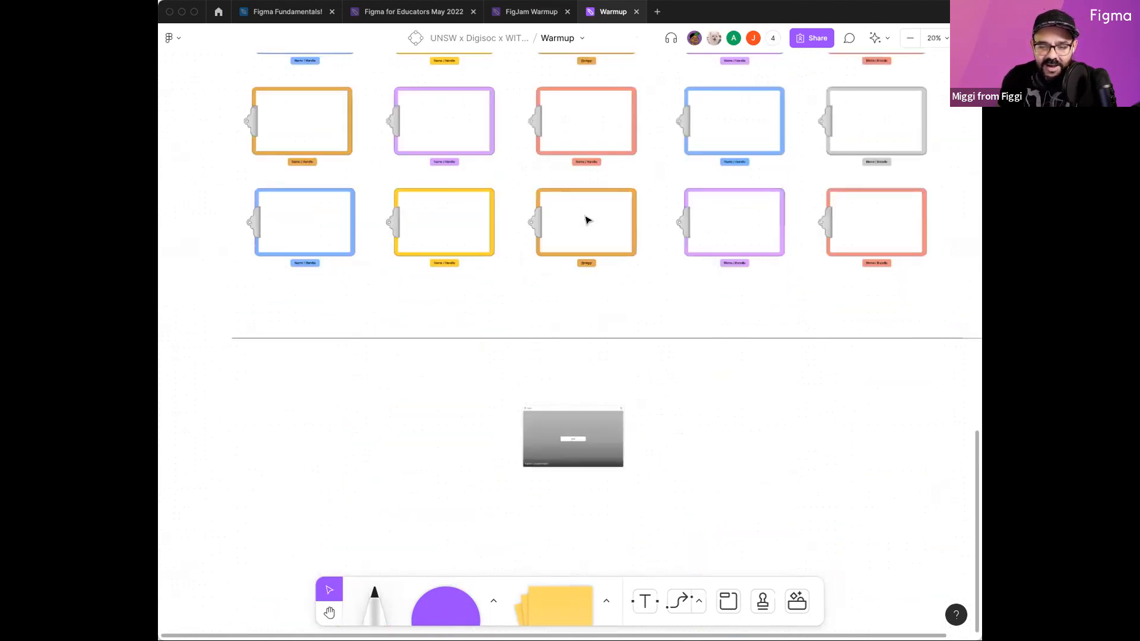
scroll(720, 205, up, 10)
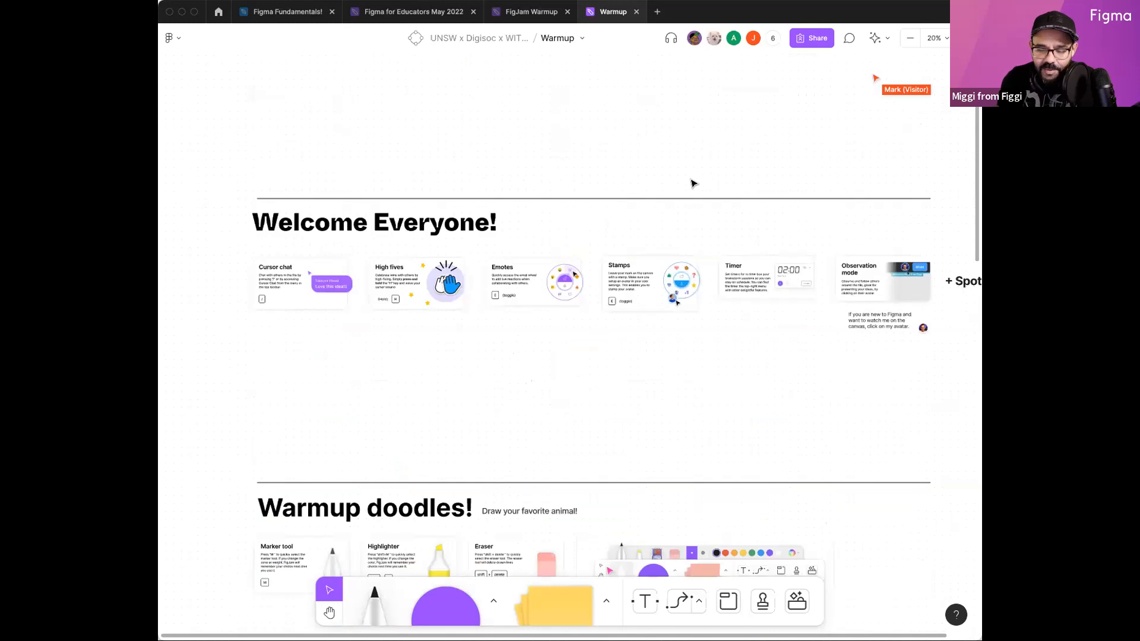
scroll(594, 208, right, 1)
key(v)
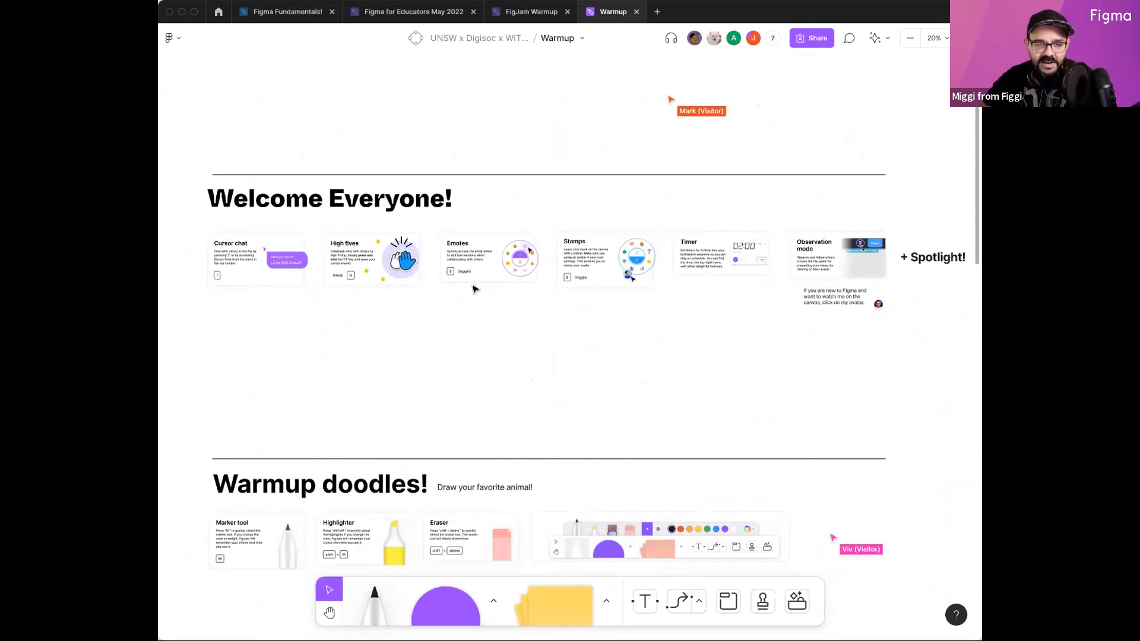
key(space)
drag(453, 325, 482, 295)
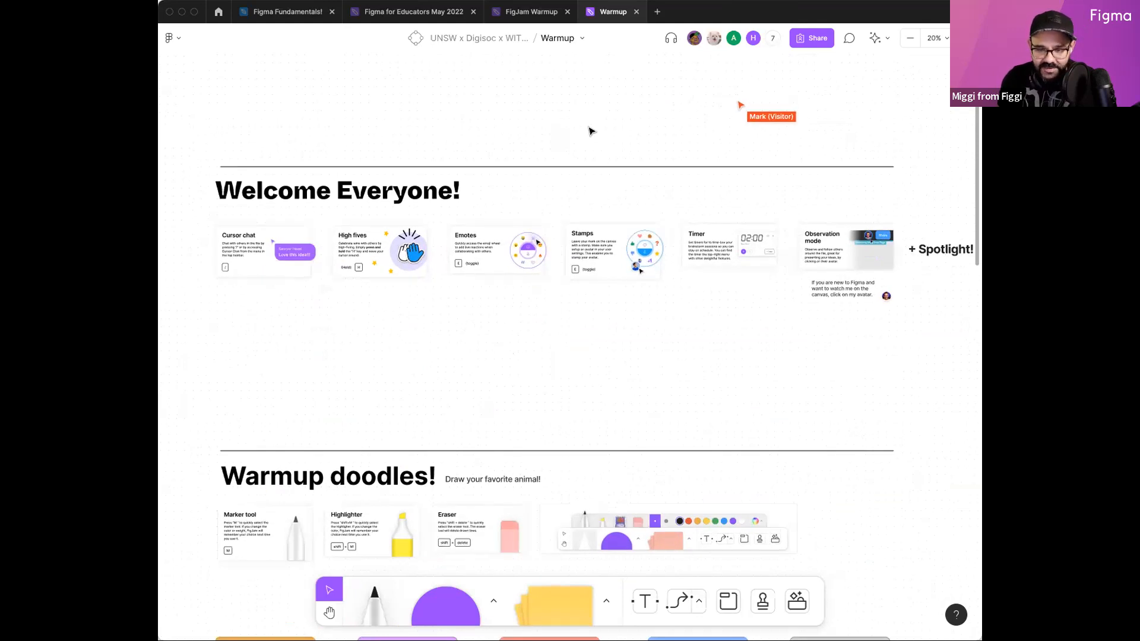
Step: Show the cursor chat message "Heyyyyy!!!!!!!!!" above the Welcome Everyone section and end the chat
key(slash)
text(Hey)
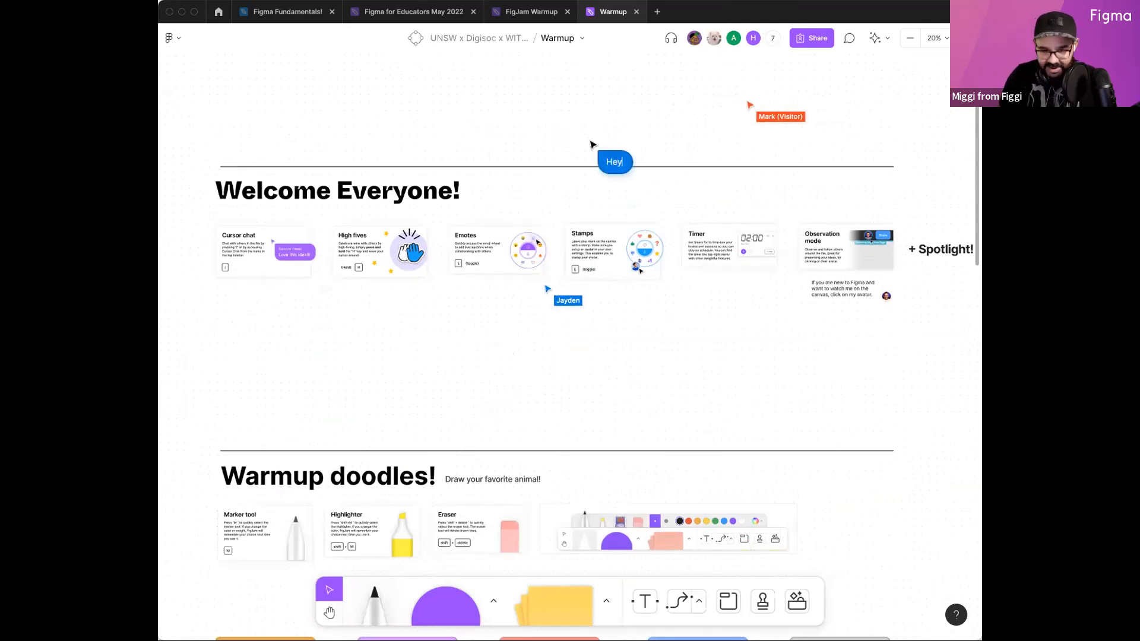
text(yyyy!!!!!!!!!)
key(Escape)
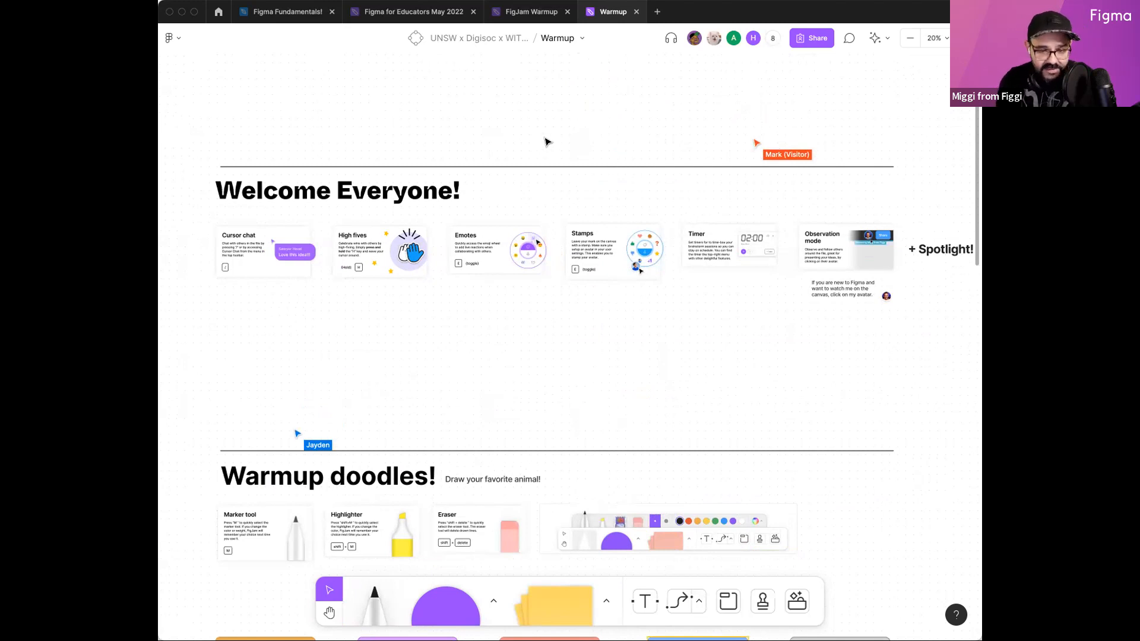
Step: Start another cursor chat above the Emotes card with the message "Hello!"
right_click(546, 141)
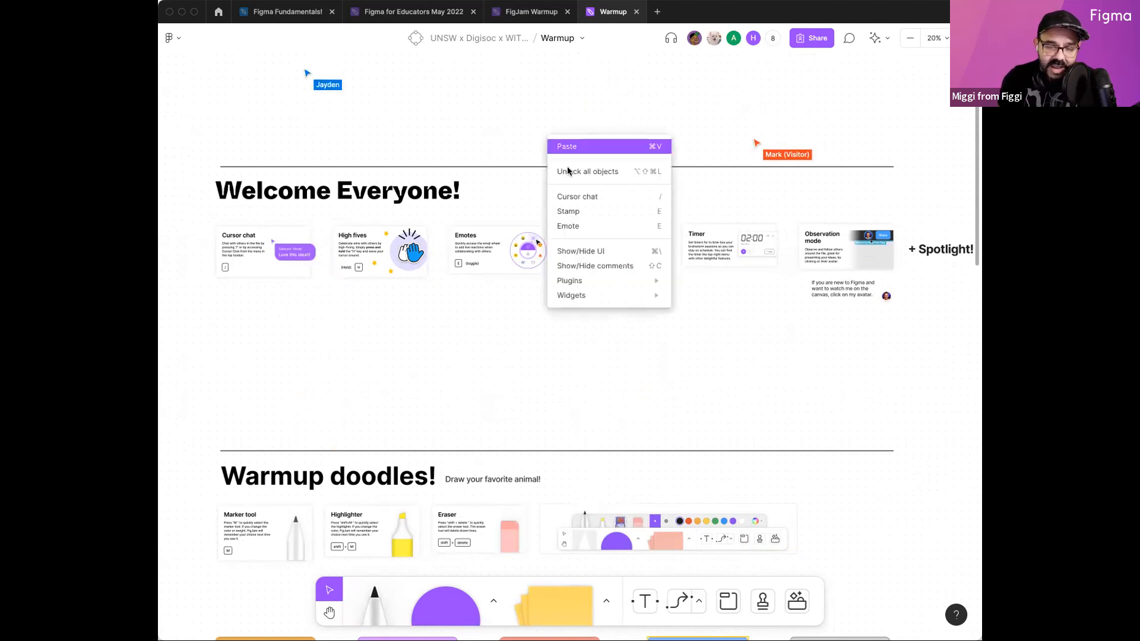
click(574, 196)
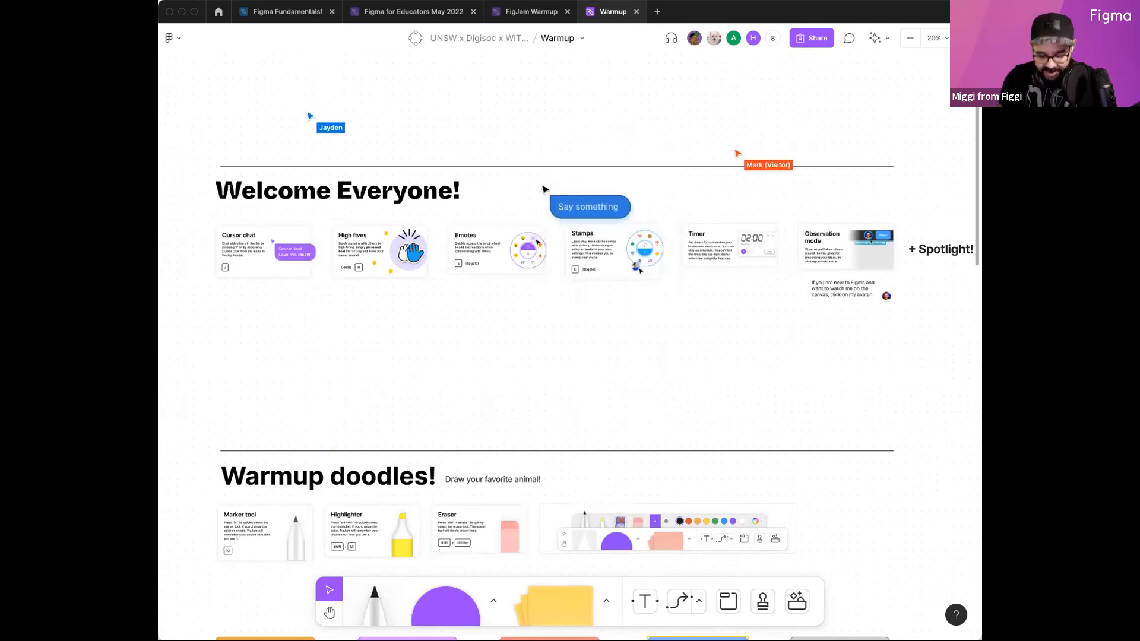
text(Hello!)
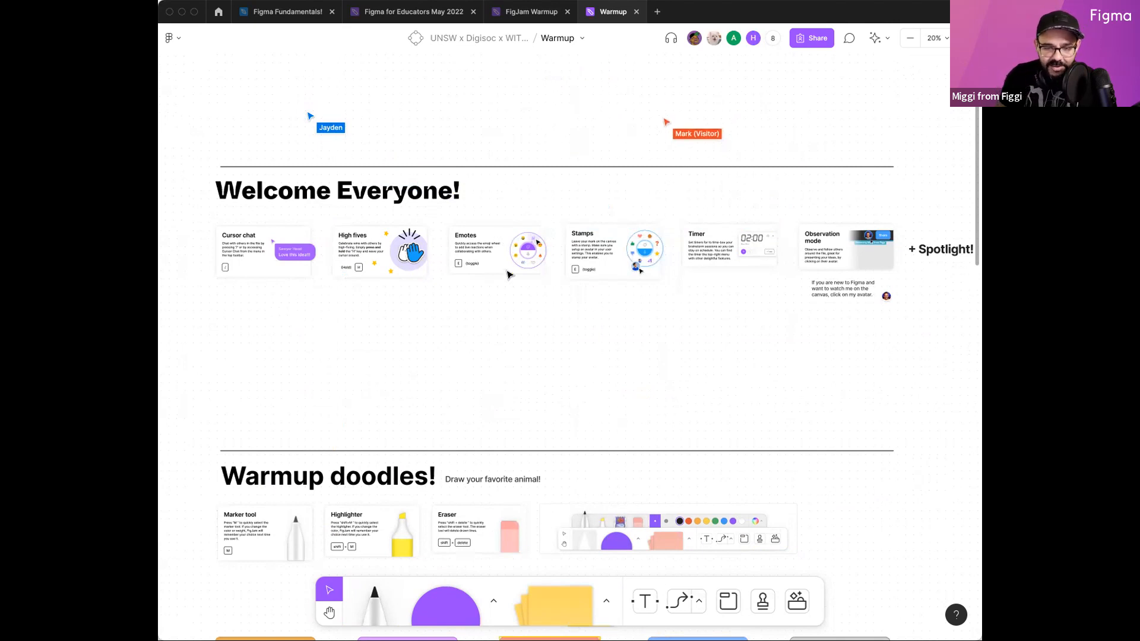
Step: Send bursts of emotes, starting with the heart-eyes face, around the Emotes card and the empty area below it
key(e)
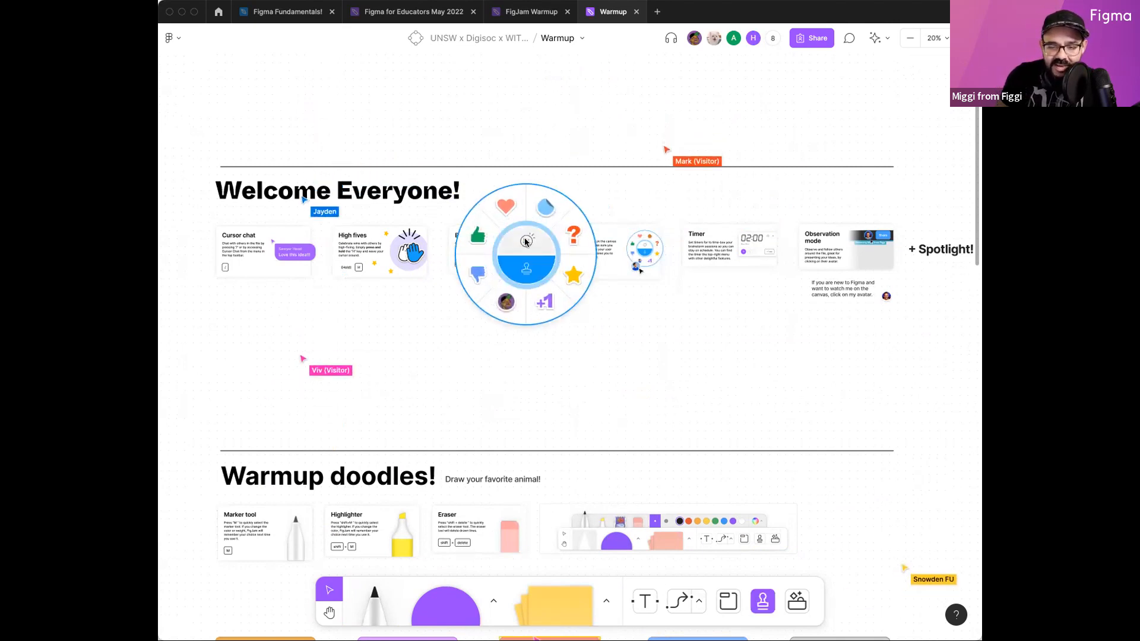
scroll(528, 267, down, 1)
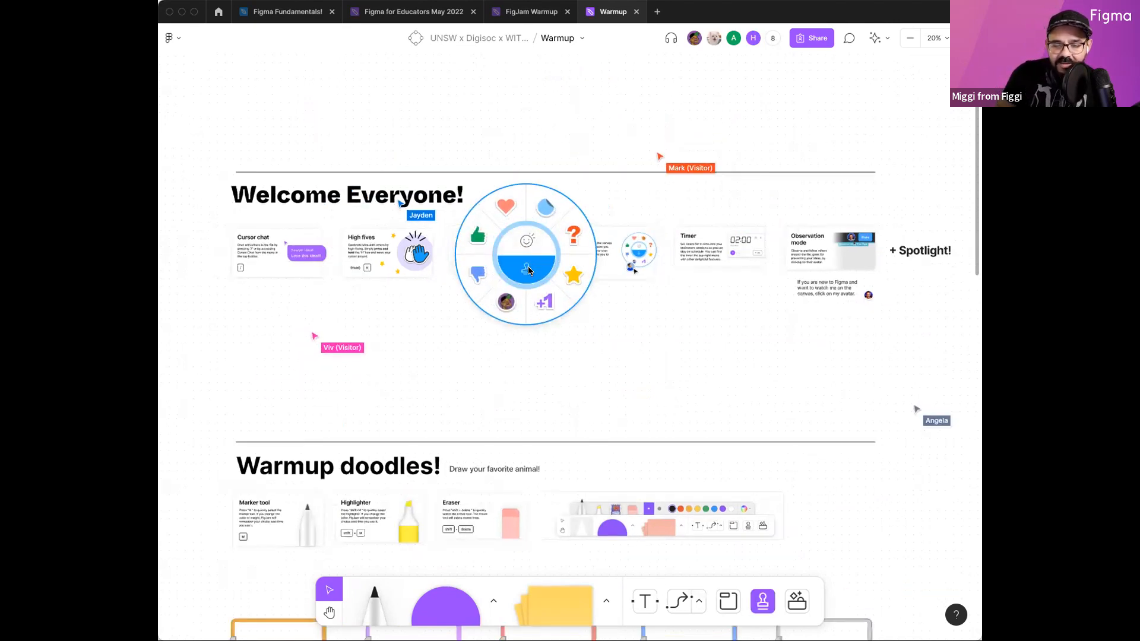
mouse_move(526, 247)
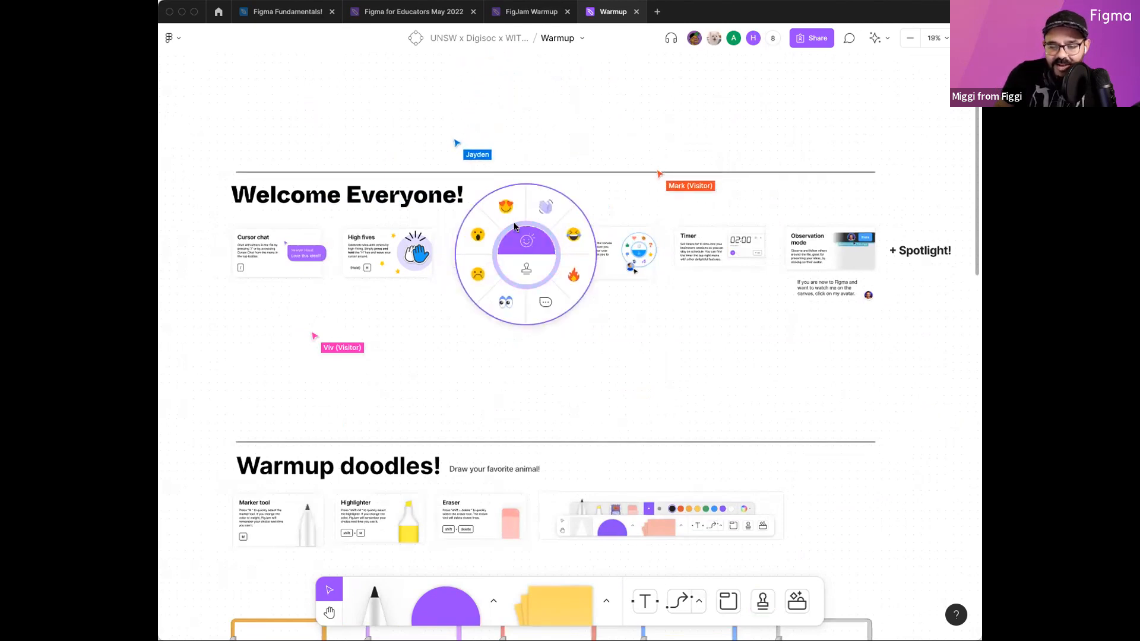
click(505, 206)
mouse_move(527, 198)
mouse_down()
mouse_move(446, 188)
mouse_move(360, 211)
mouse_move(352, 309)
mouse_move(423, 340)
mouse_move(487, 333)
mouse_move(587, 361)
mouse_move(694, 353)
mouse_move(721, 304)
mouse_move(737, 343)
mouse_move(524, 330)
mouse_move(419, 363)
mouse_move(344, 361)
mouse_move(458, 311)
mouse_move(553, 327)
mouse_move(636, 277)
mouse_move(730, 341)
mouse_move(720, 253)
mouse_move(679, 351)
mouse_move(603, 361)
mouse_move(533, 320)
mouse_move(598, 319)
mouse_move(583, 291)
mouse_move(520, 314)
mouse_move(554, 318)
mouse_up()
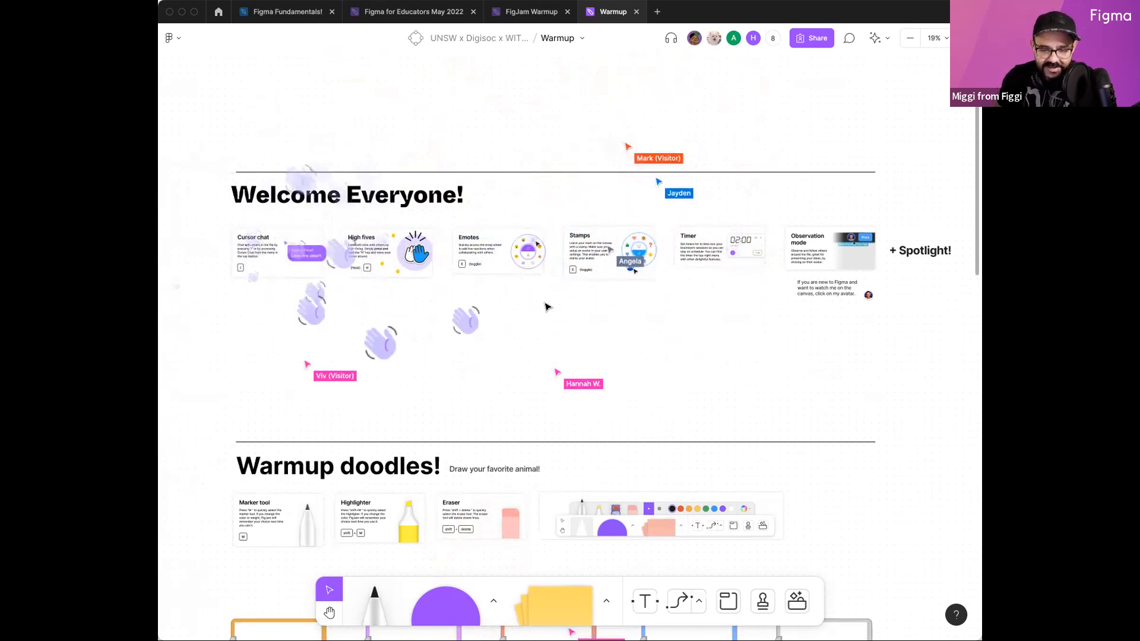
key(e)
click(569, 263)
mouse_move(578, 326)
mouse_down()
mouse_move(626, 315)
mouse_move(687, 326)
mouse_up()
Step: Place heart, thumbs-up, thumbs-down, question-mark, star and +1 stamps on the empty canvas below the Stamps card
key(e)
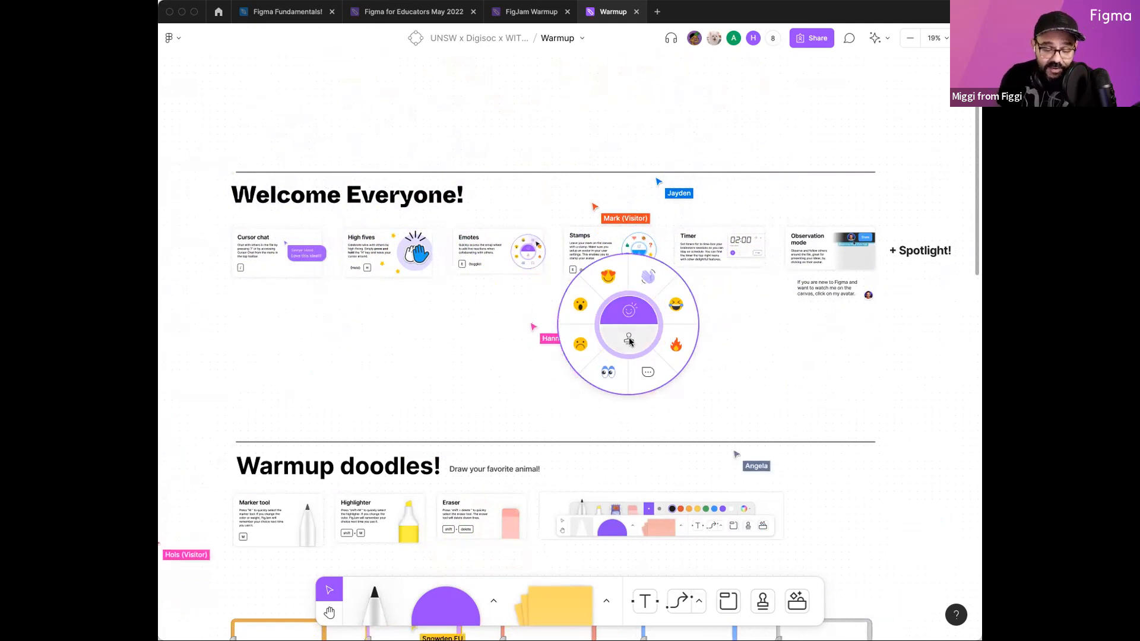
click(630, 340)
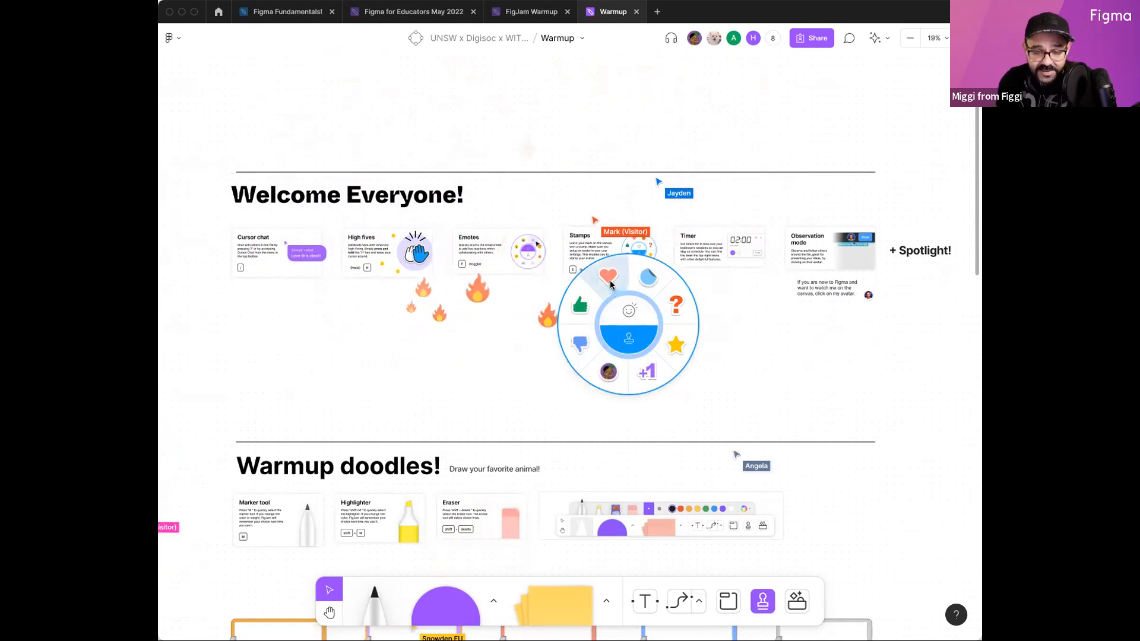
click(527, 288)
scroll(603, 292, up, 3)
scroll(607, 280, up, 5)
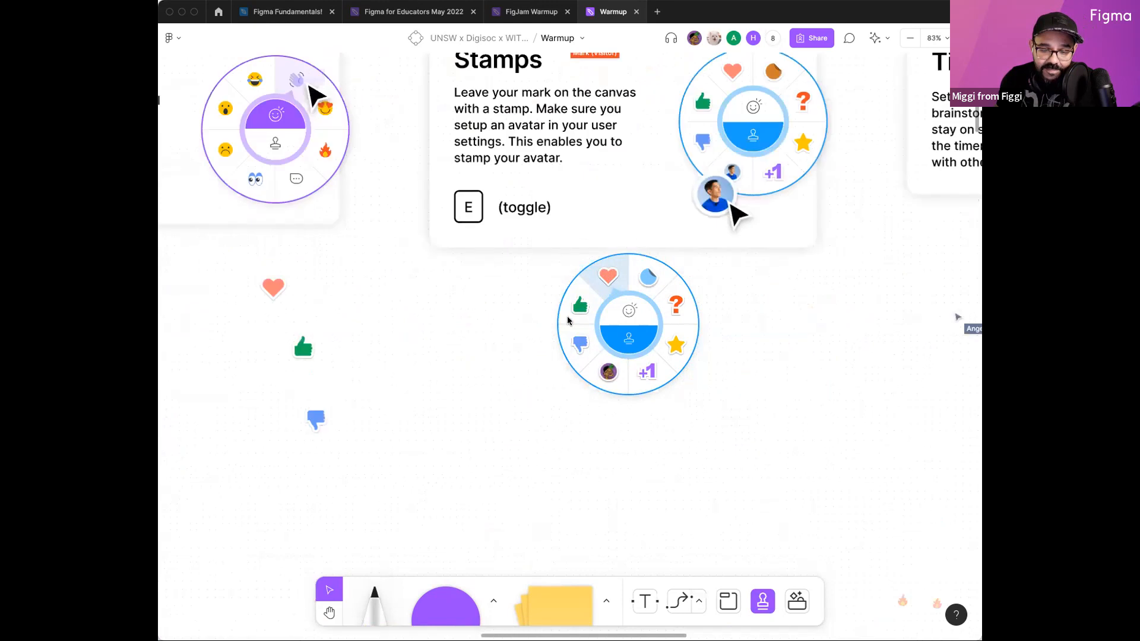
click(462, 290)
click(428, 328)
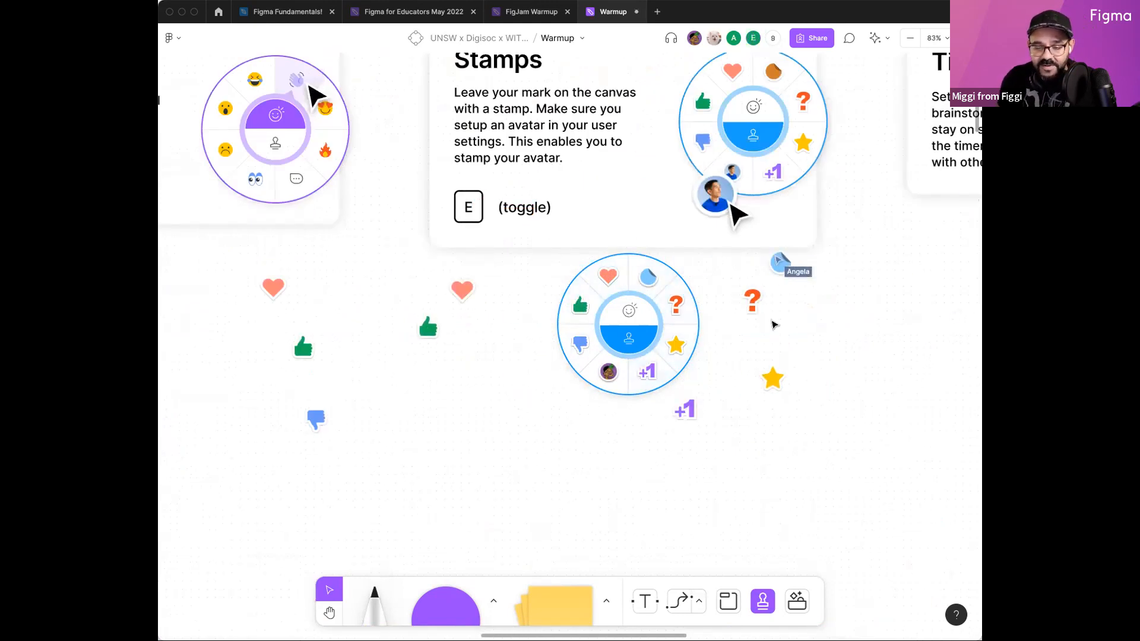
Step: Pan around the Welcome Everyone section with the Hand tool, then return to the Select tool
scroll(774, 324, down, 5)
key(space)
drag(811, 342, 723, 293)
key(space)
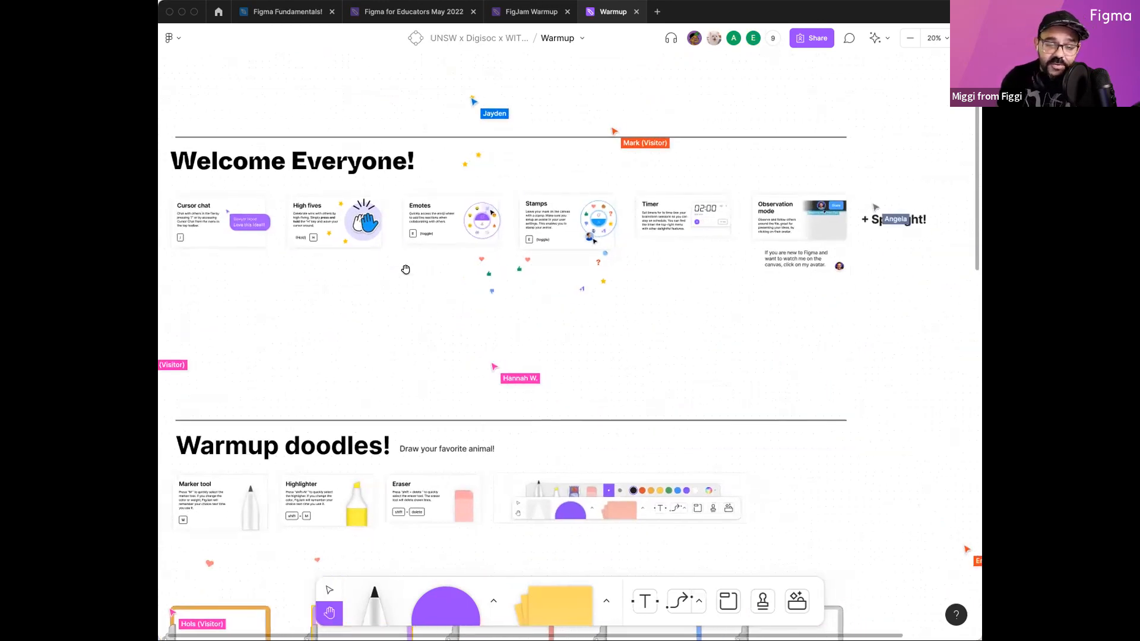
scroll(452, 279, left, 3)
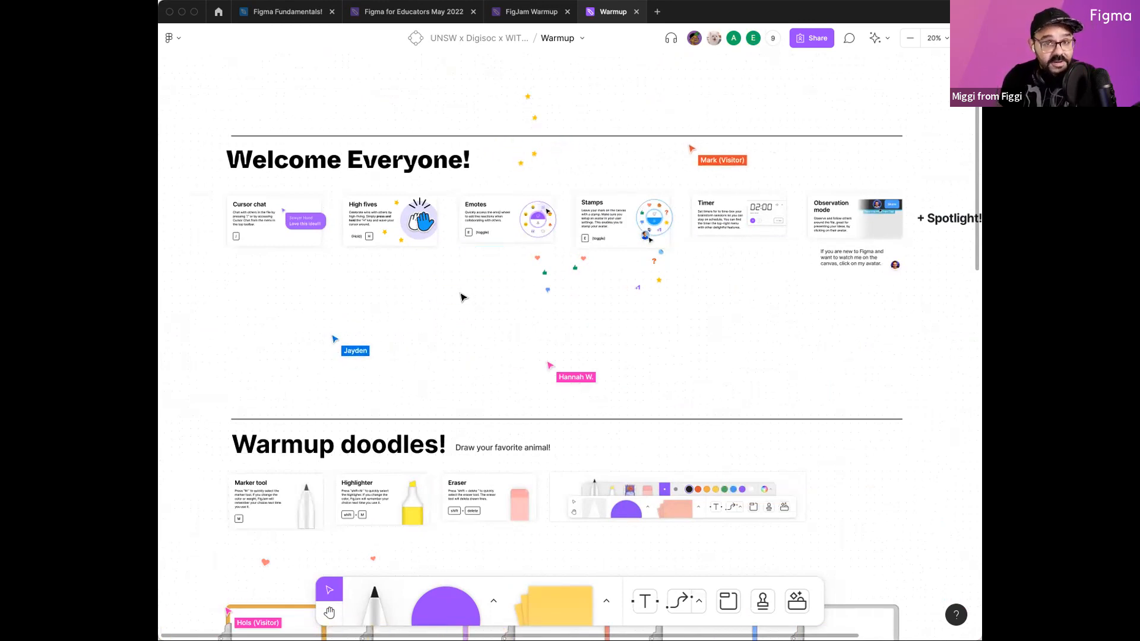
key(space)
drag(316, 357, 341, 449)
drag(462, 378, 313, 362)
drag(453, 405, 551, 323)
drag(474, 302, 566, 298)
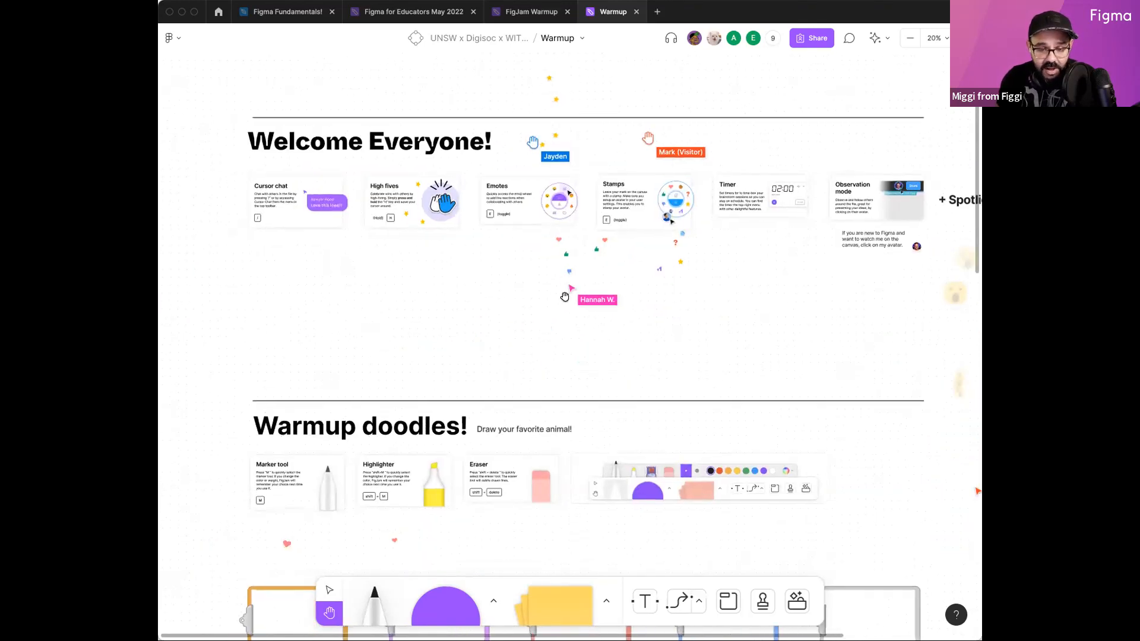
scroll(566, 298, up, 2)
scroll(565, 298, right, 3)
scroll(566, 298, left, 2)
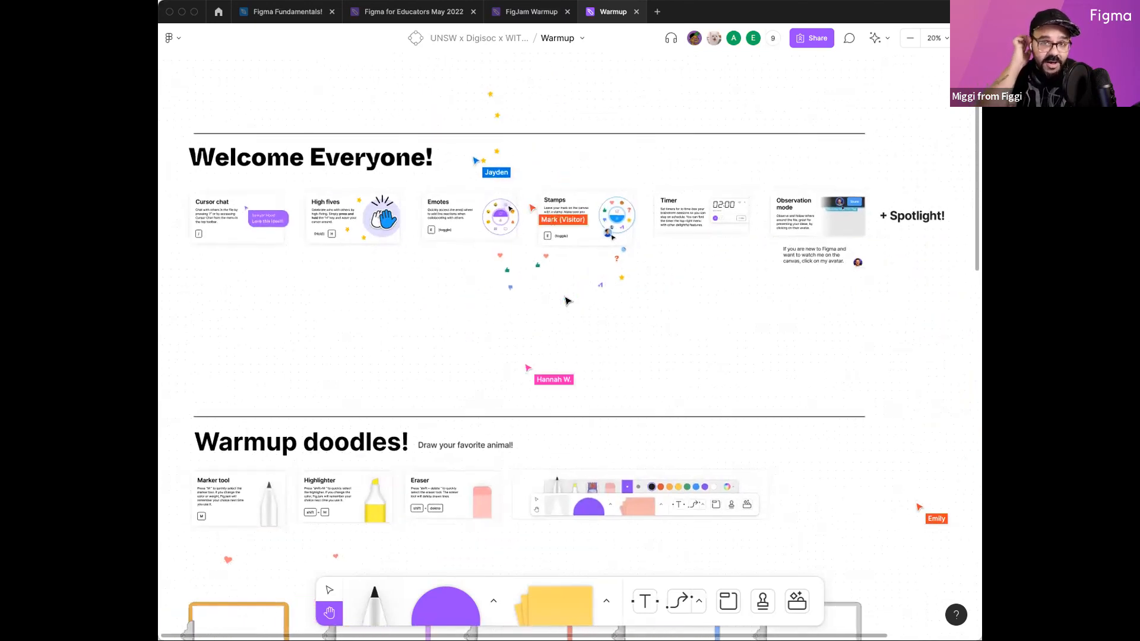
key(v)
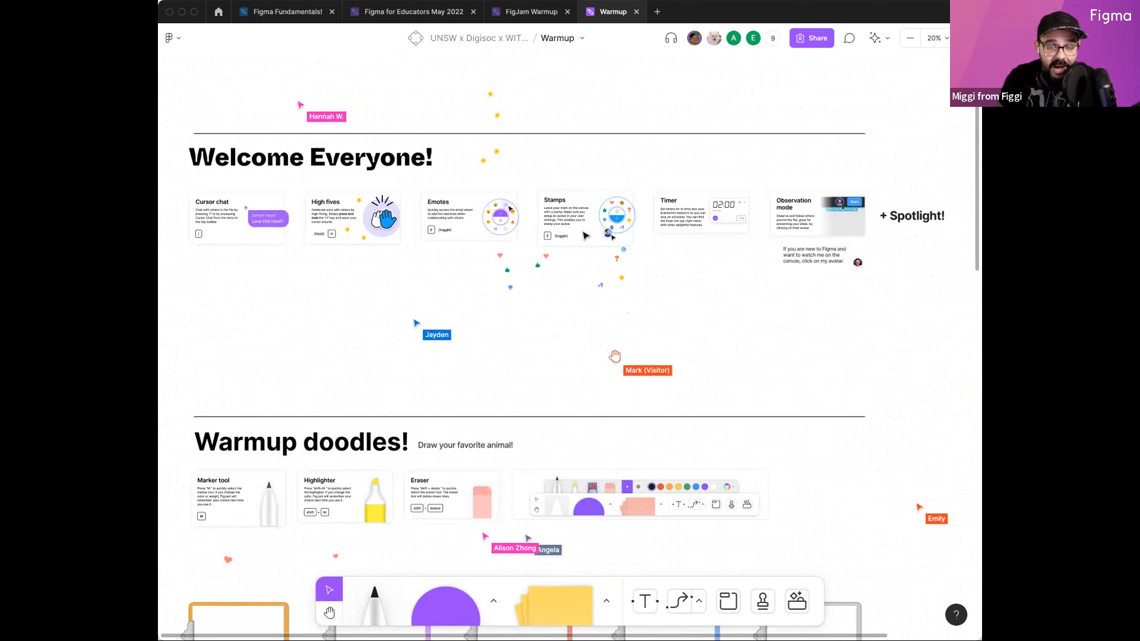
Step: Zoom in and out repeatedly between the Stamps card and the overview of the board
scroll(570, 252, down, 10)
scroll(568, 250, up, 15)
scroll(568, 249, up, 5)
scroll(568, 249, down, 15)
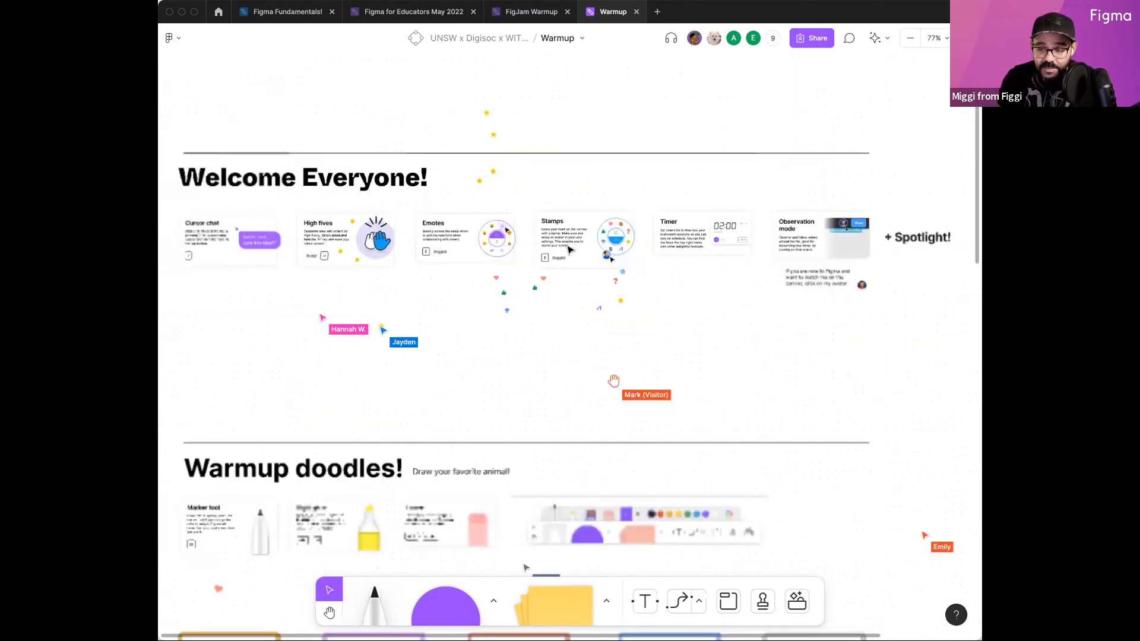
scroll(568, 249, down, 3)
scroll(569, 249, up, 10)
scroll(569, 249, down, 12)
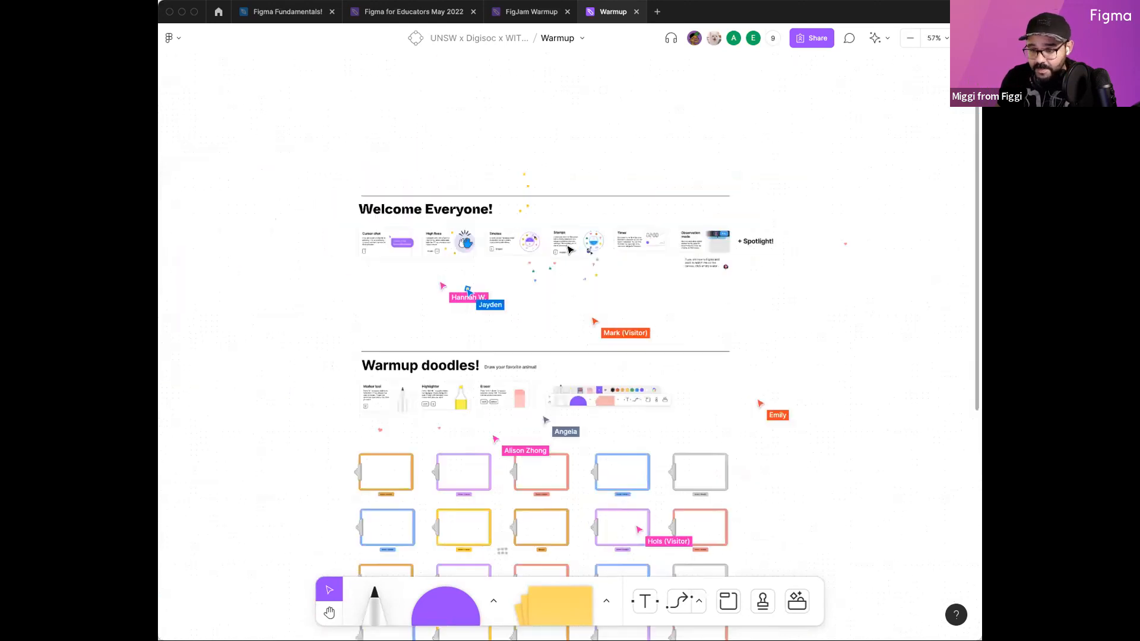
scroll(605, 190, up, 10)
scroll(627, 140, down, 8)
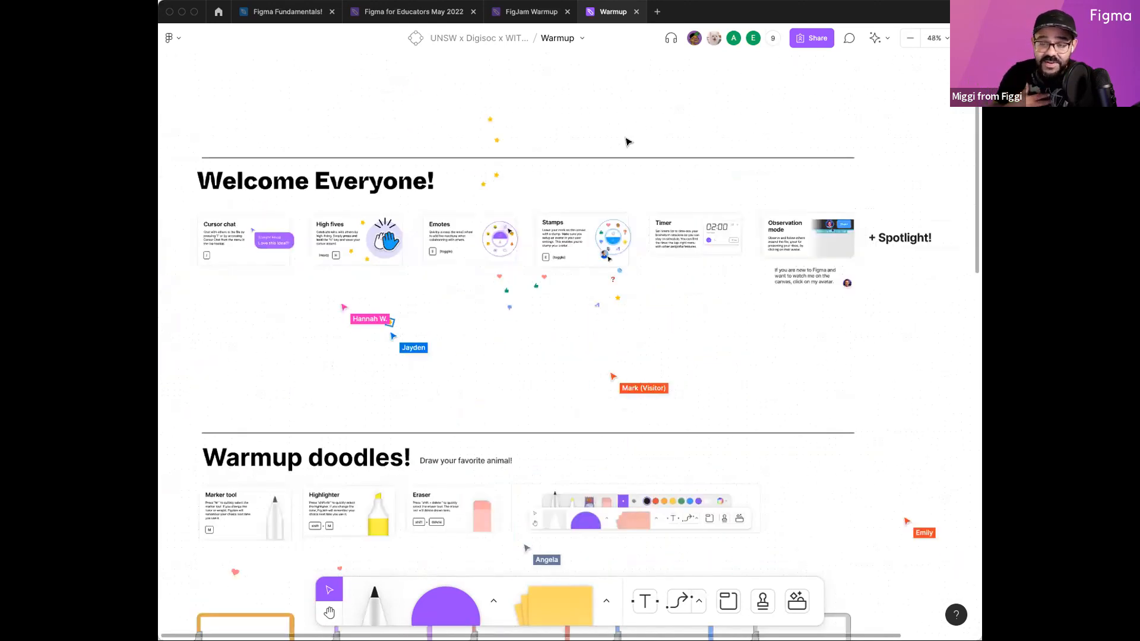
scroll(603, 183, up, 5)
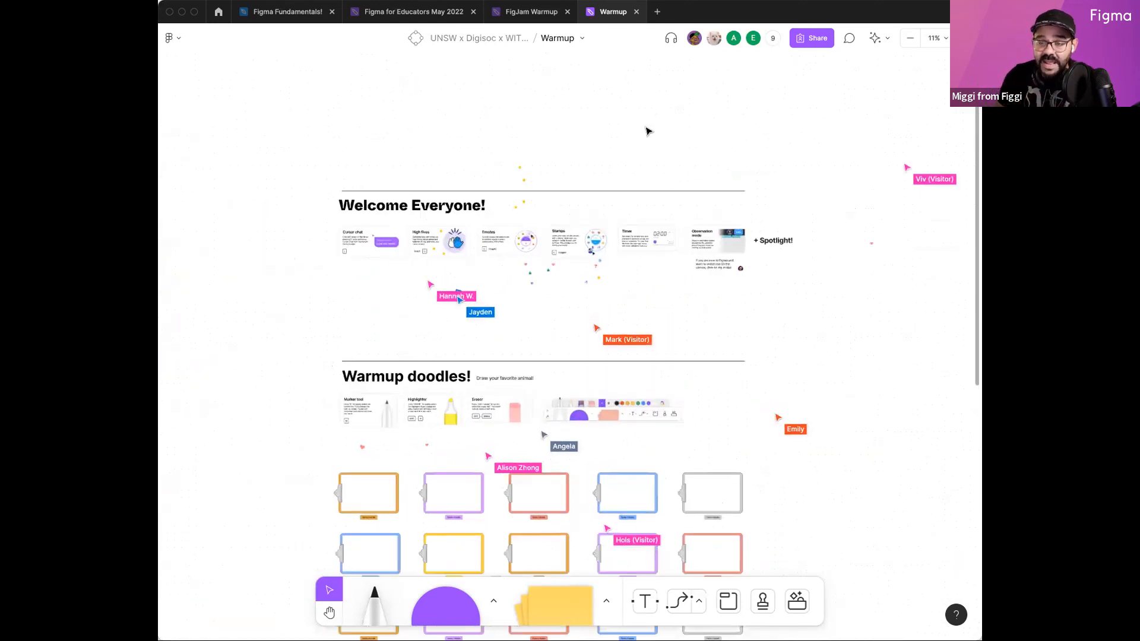
Step: Copy the board's invitation link again for more participants and close the sharing options
click(812, 38)
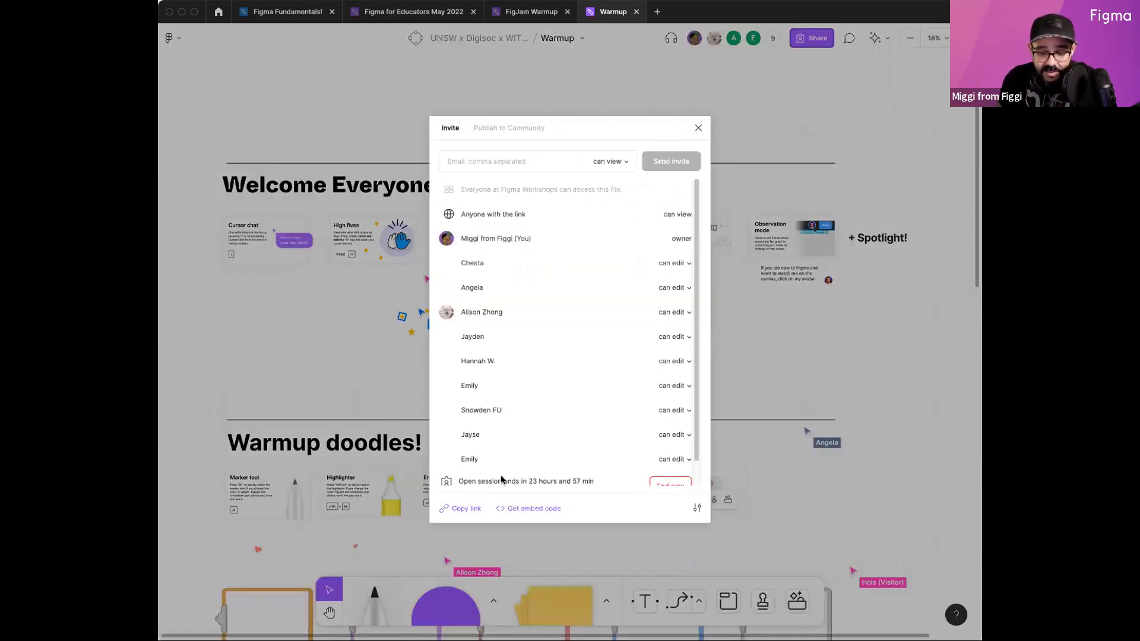
click(465, 508)
click(769, 161)
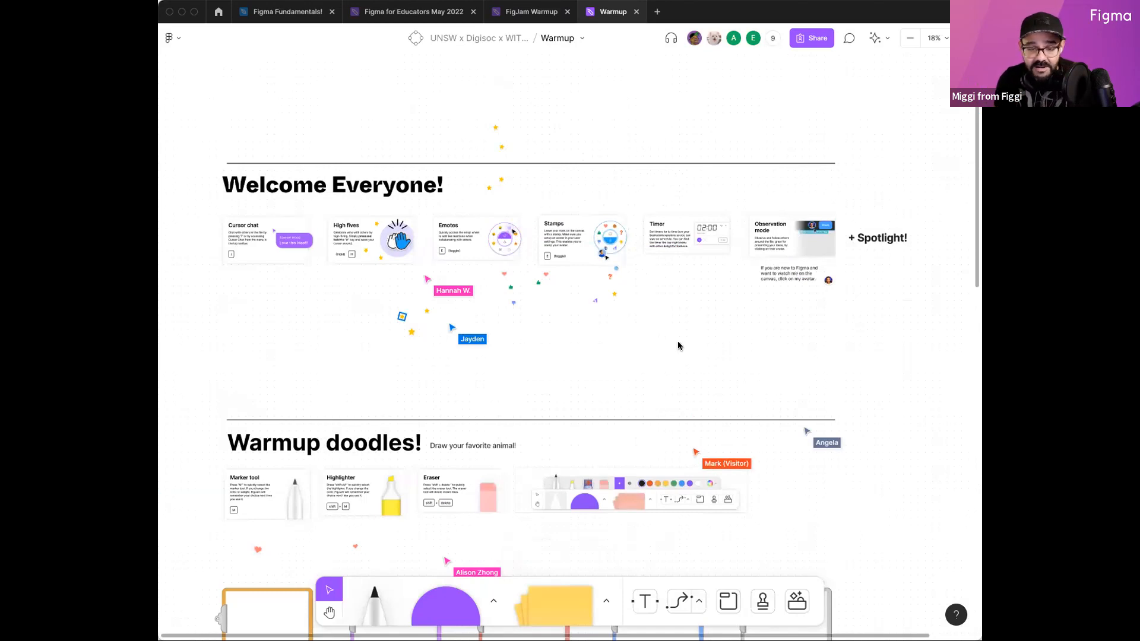
Step: View the Warmup doodles section with its tool cards and rows of empty clipboards
key(h)
scroll(678, 280, down, 3)
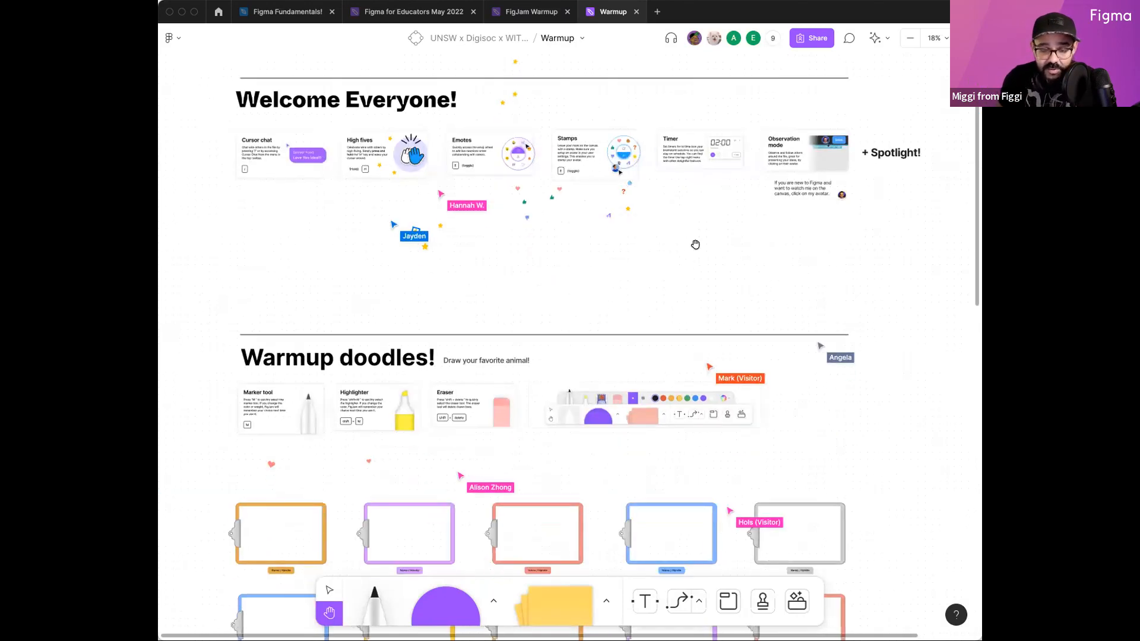
scroll(611, 295, down, 8)
key(v)
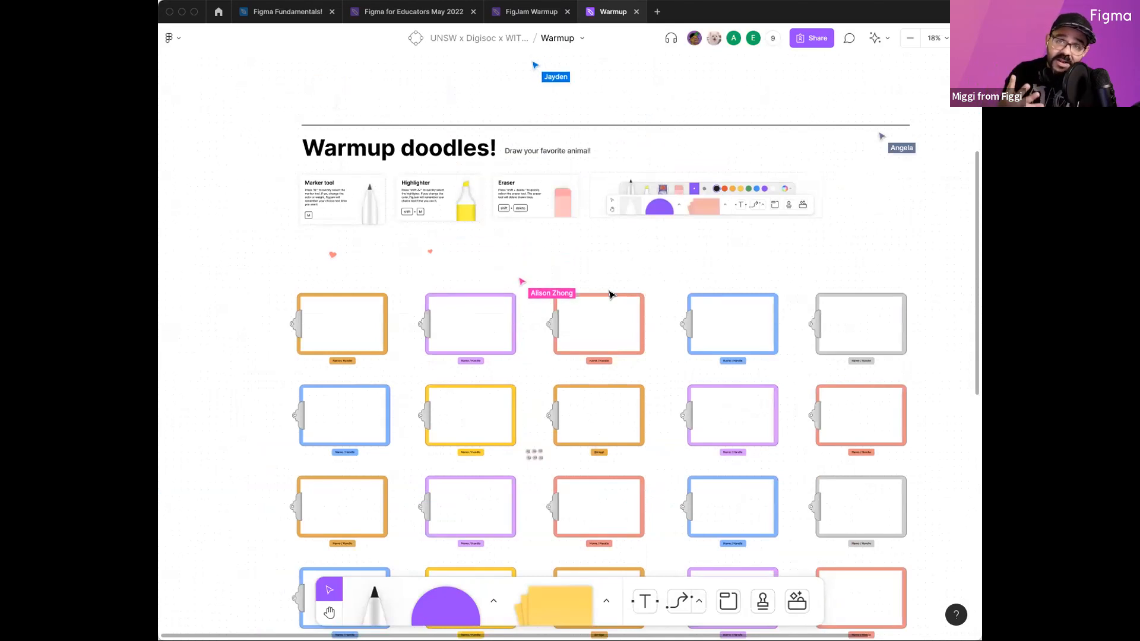
key(h)
drag(576, 263, 549, 280)
key(v)
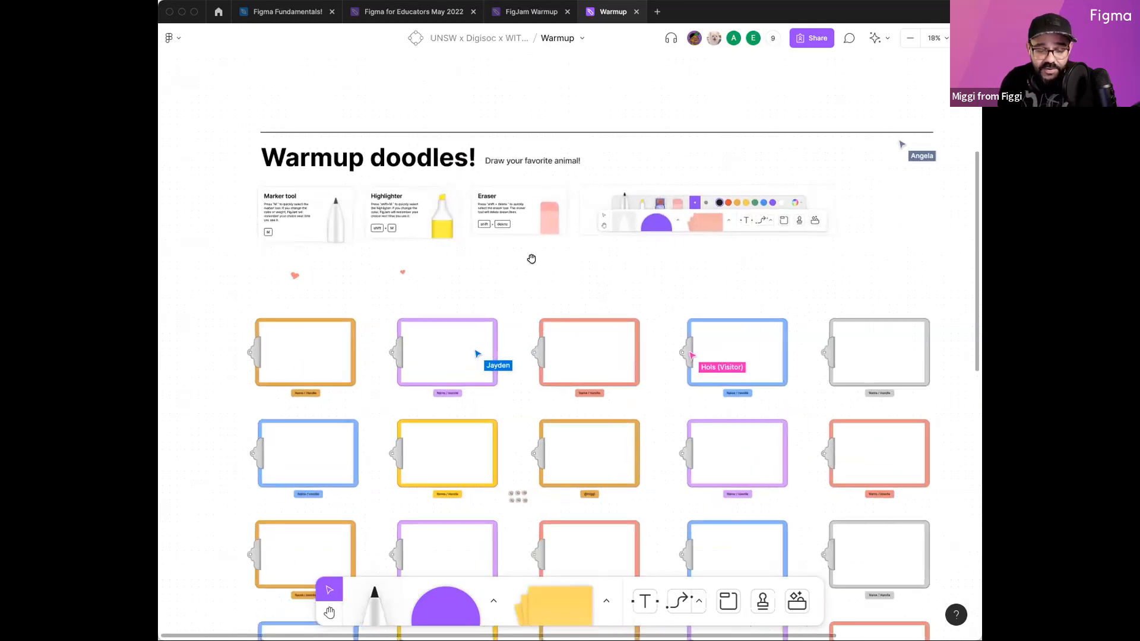
scroll(451, 255, up, 2)
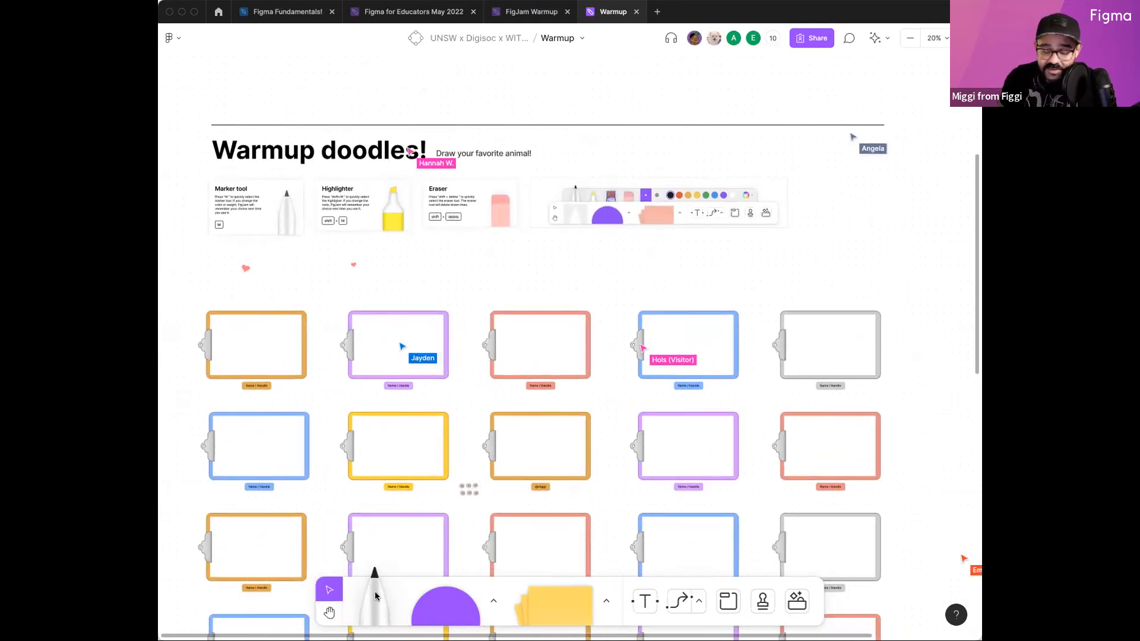
Step: Stick patterned washi tape strips at both ends of the divider line above the Warmup doodles heading, then return to the Select tool
click(375, 595)
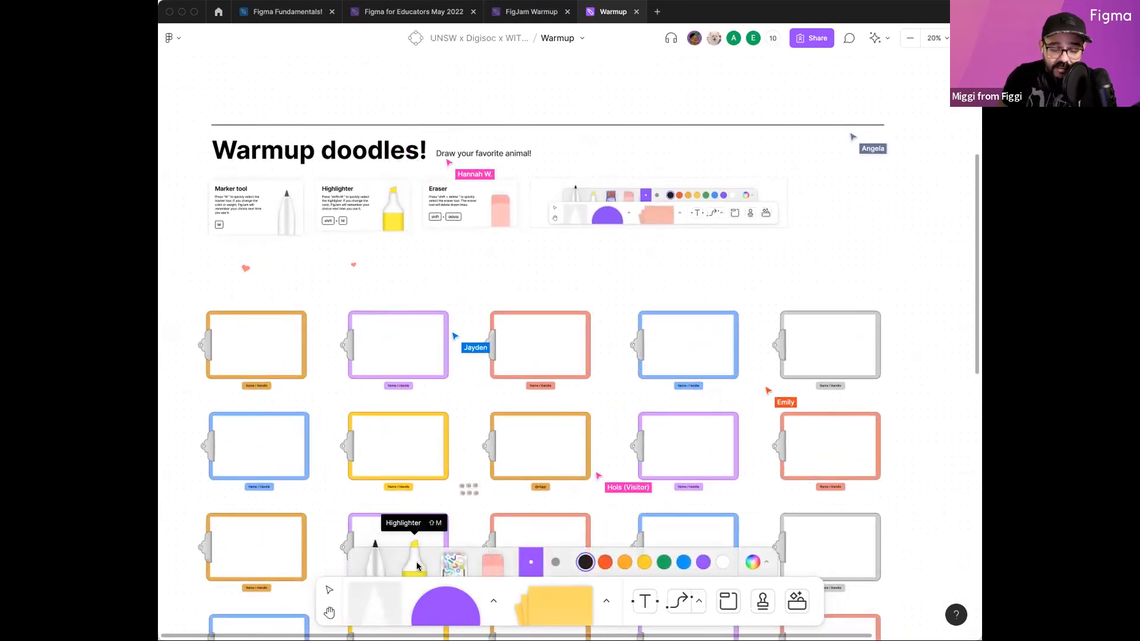
click(454, 560)
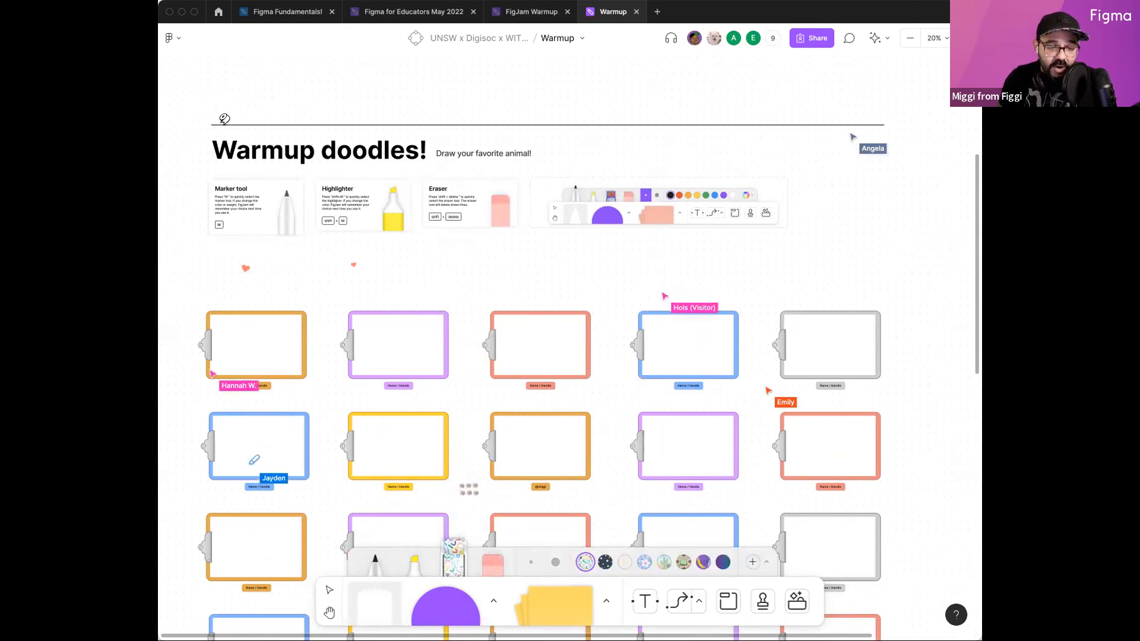
drag(207, 126, 303, 90)
drag(873, 122, 903, 141)
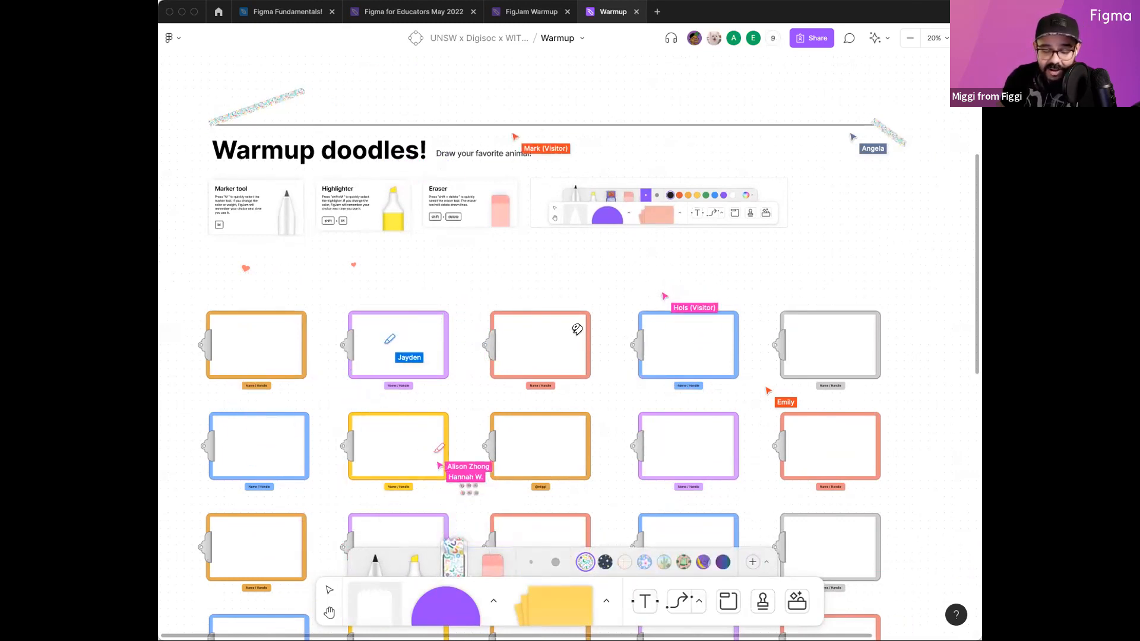
key(v)
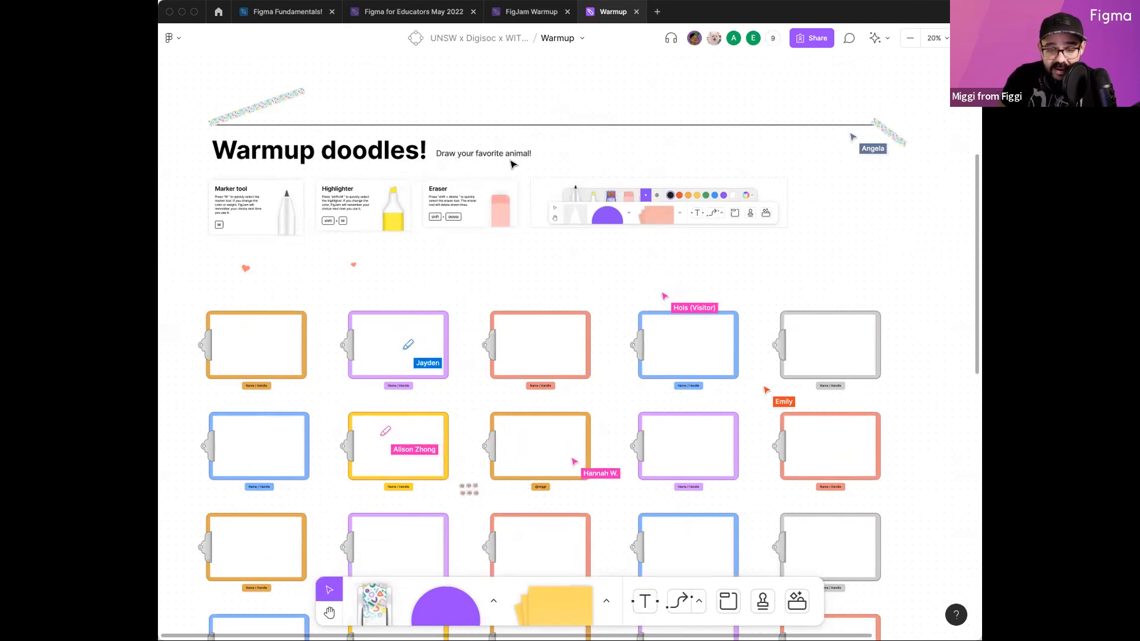
Step: Try the marker's thick and thin stroke options and its custom colour picker, then return to the Select tool
click(375, 600)
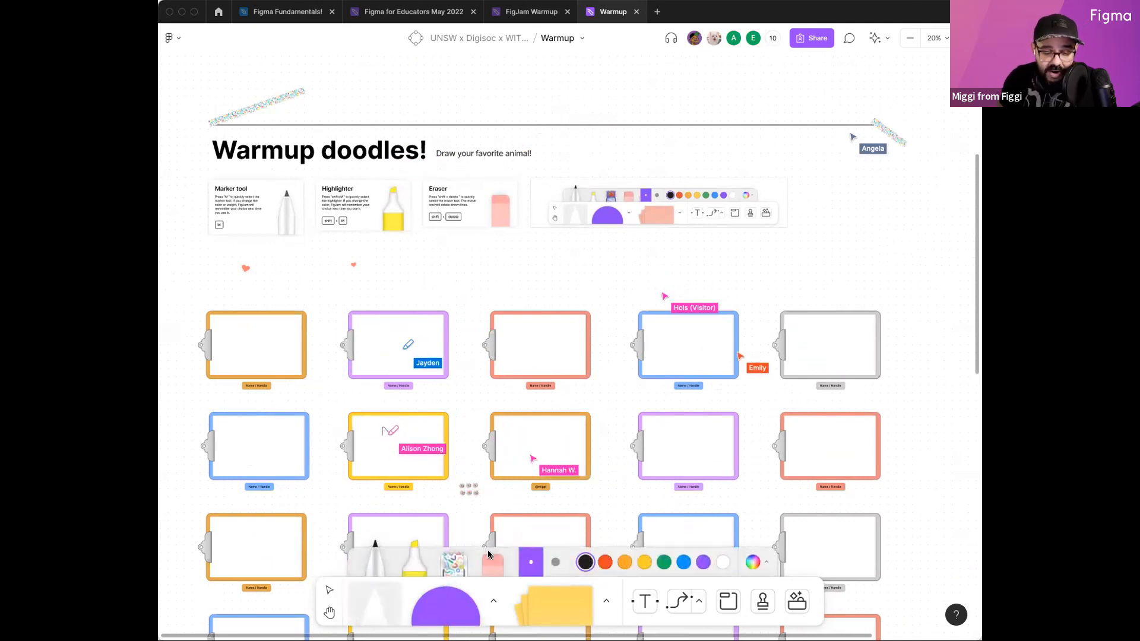
click(554, 563)
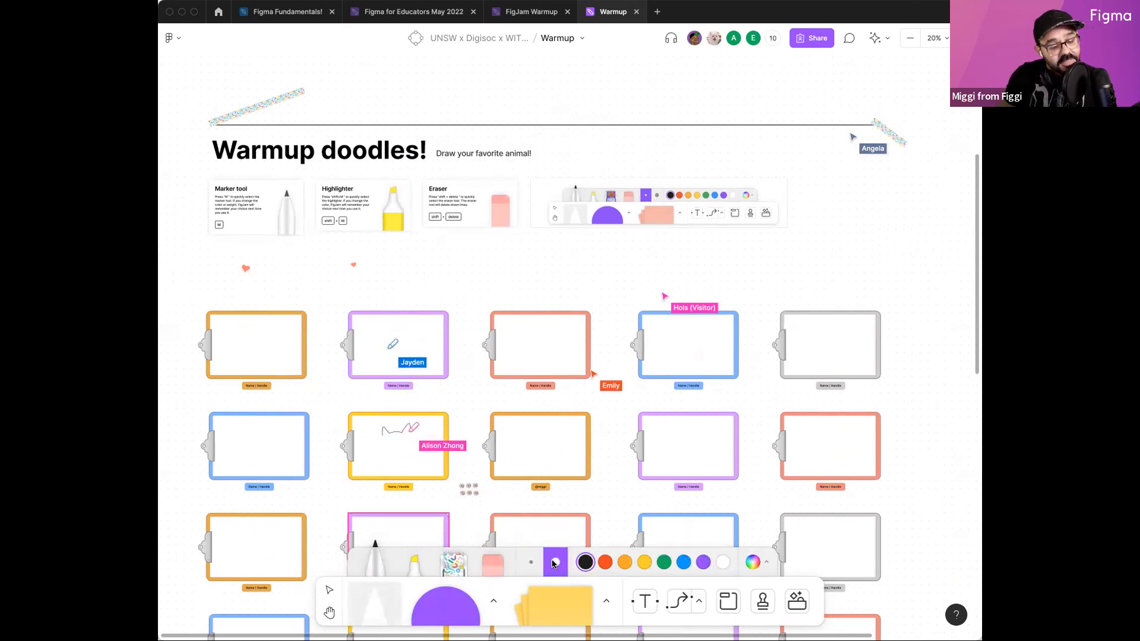
click(530, 564)
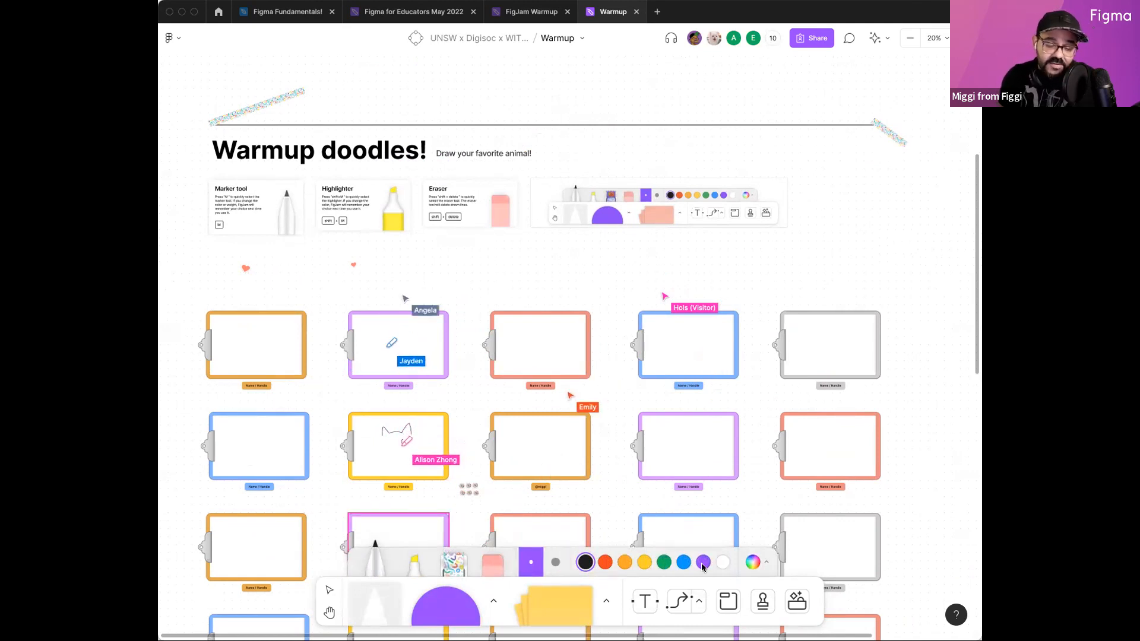
click(752, 562)
drag(712, 415, 759, 415)
key(Escape)
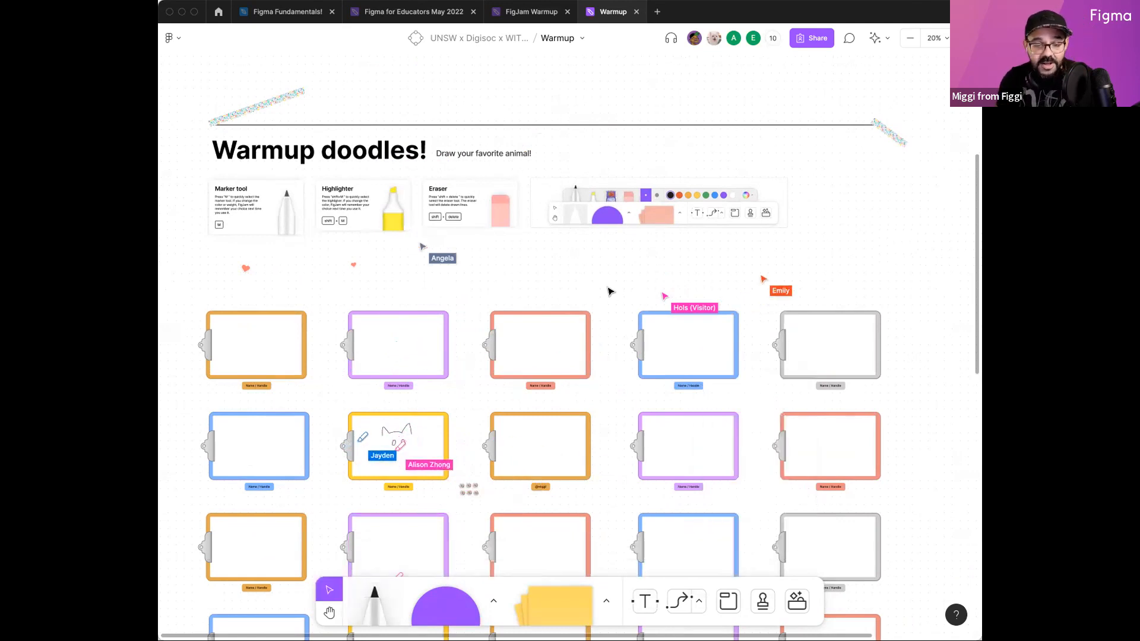
Step: Set a board timer to 5 minutes and start it
click(877, 38)
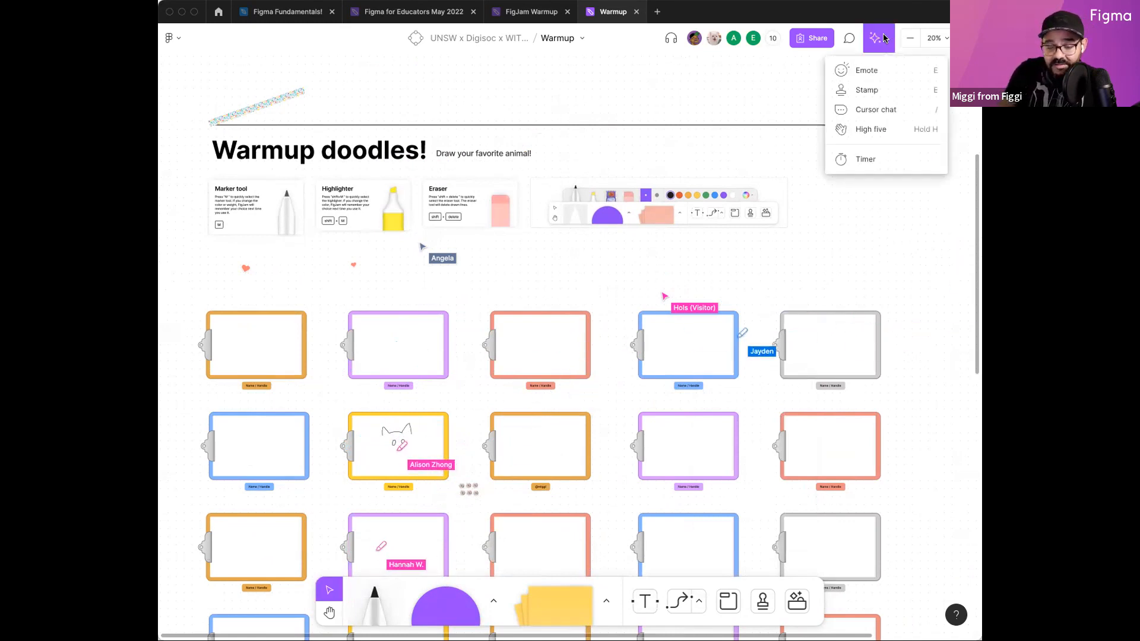
click(871, 155)
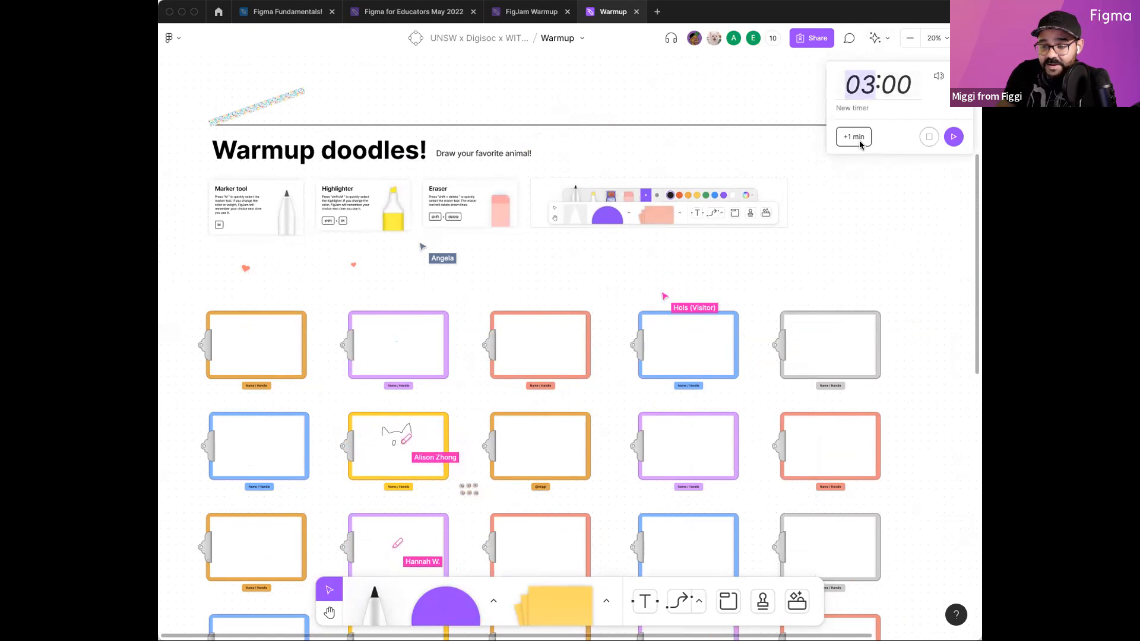
click(954, 136)
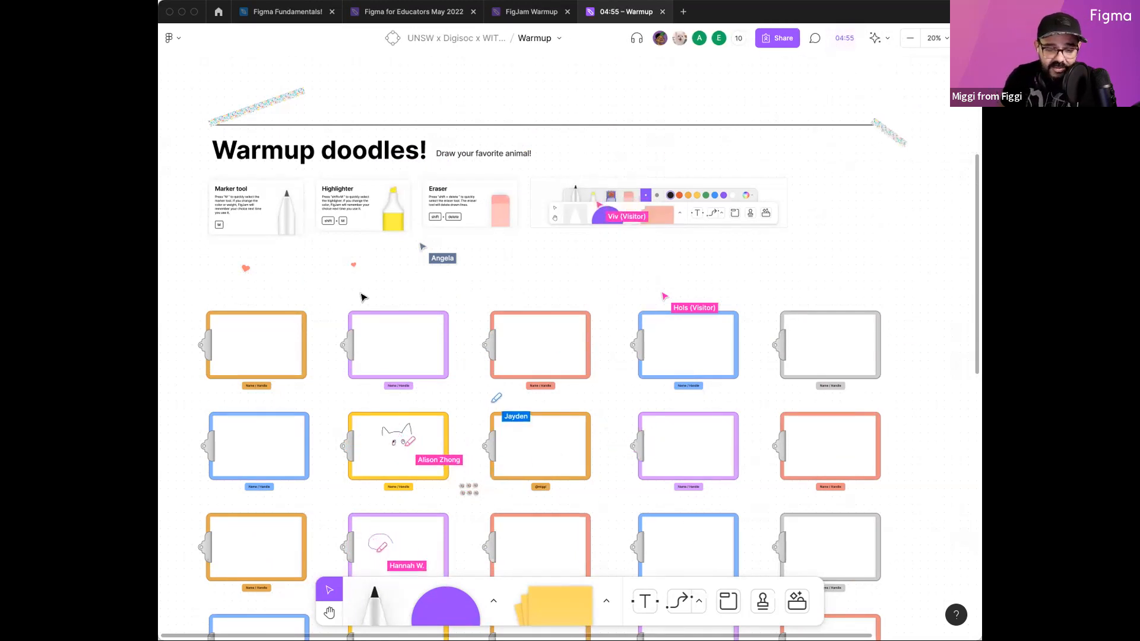
Step: Replace the Name / Handle label under the first orange clipboard with the presenter's name
scroll(250, 393, up, 3)
scroll(297, 393, up, 5)
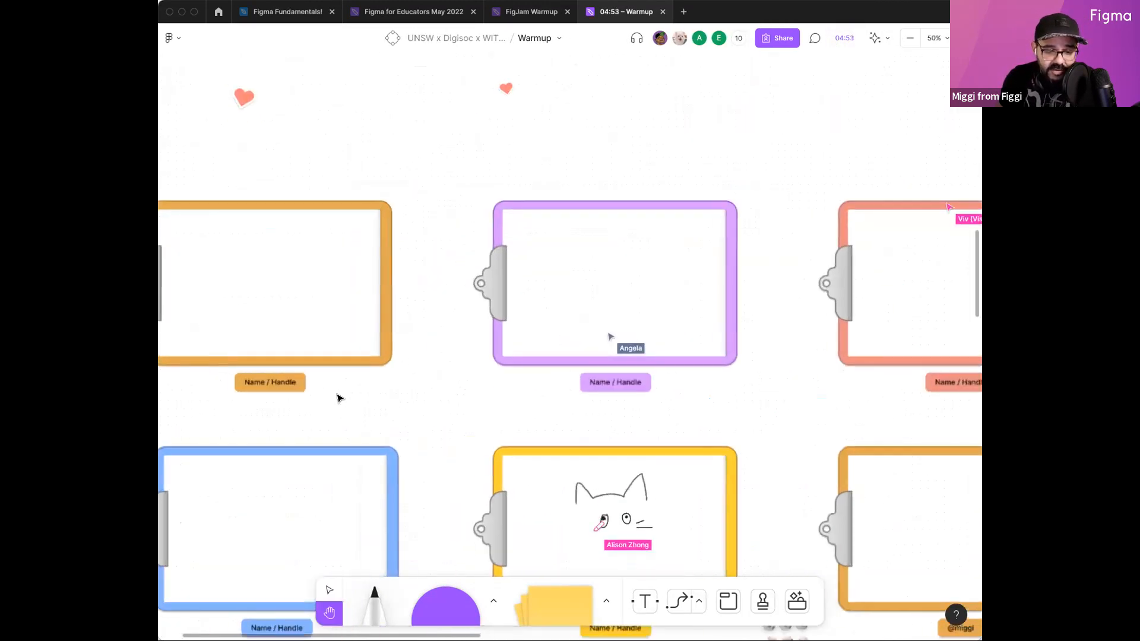
click(336, 392)
double_click(336, 392)
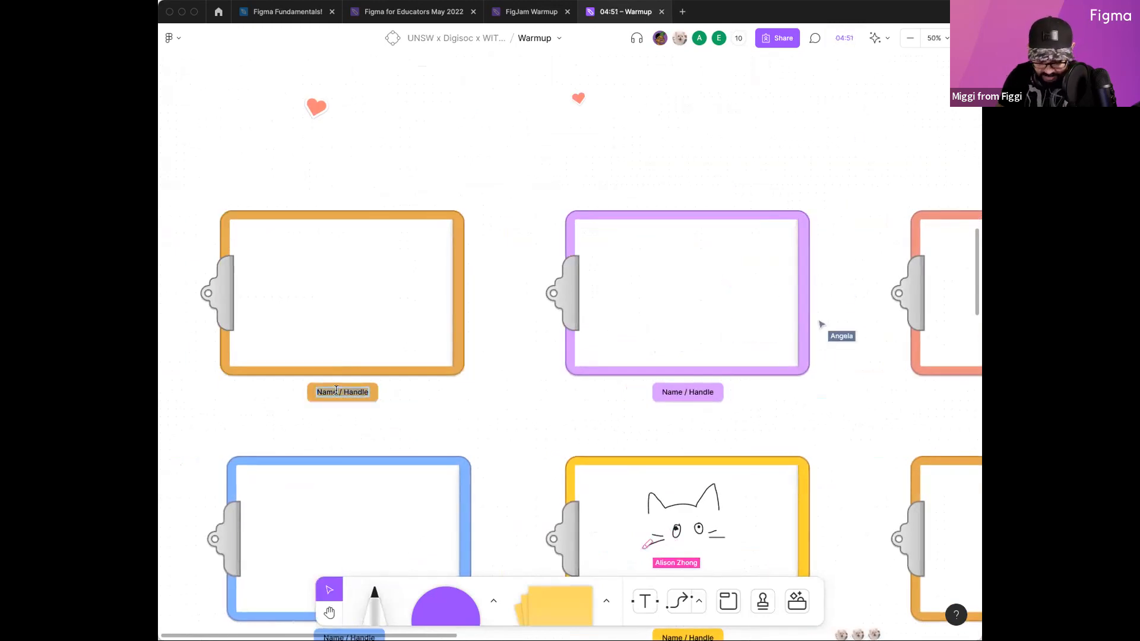
text(Miggi)
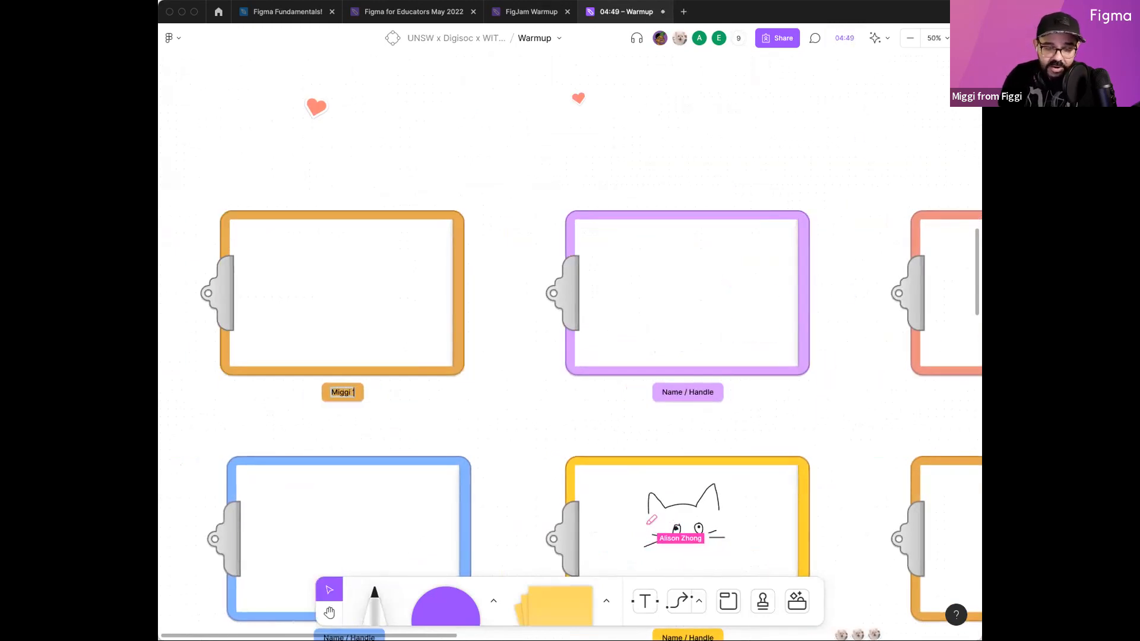
click(460, 408)
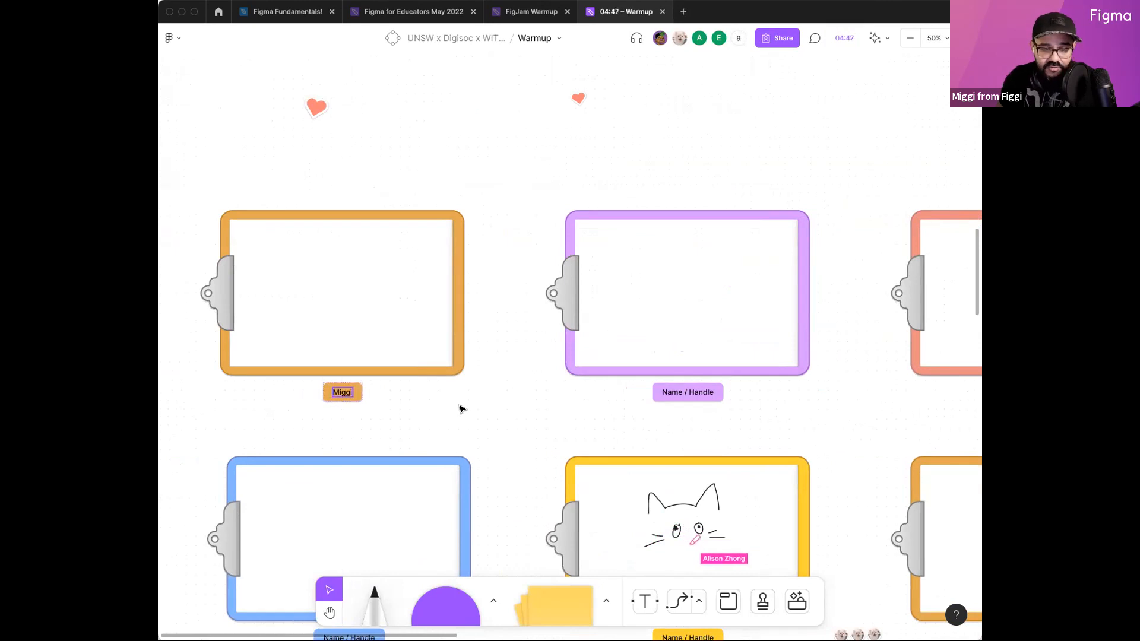
Step: Copy the board's link once more from the sharing dialog and close the dialog
scroll(463, 406, down, 5)
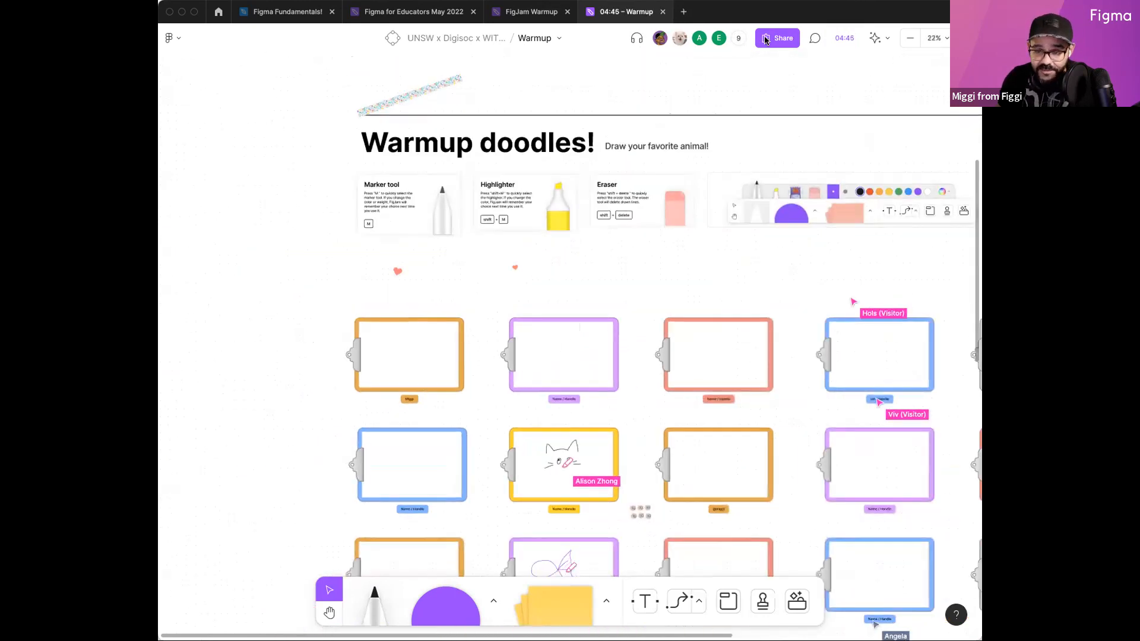
click(777, 37)
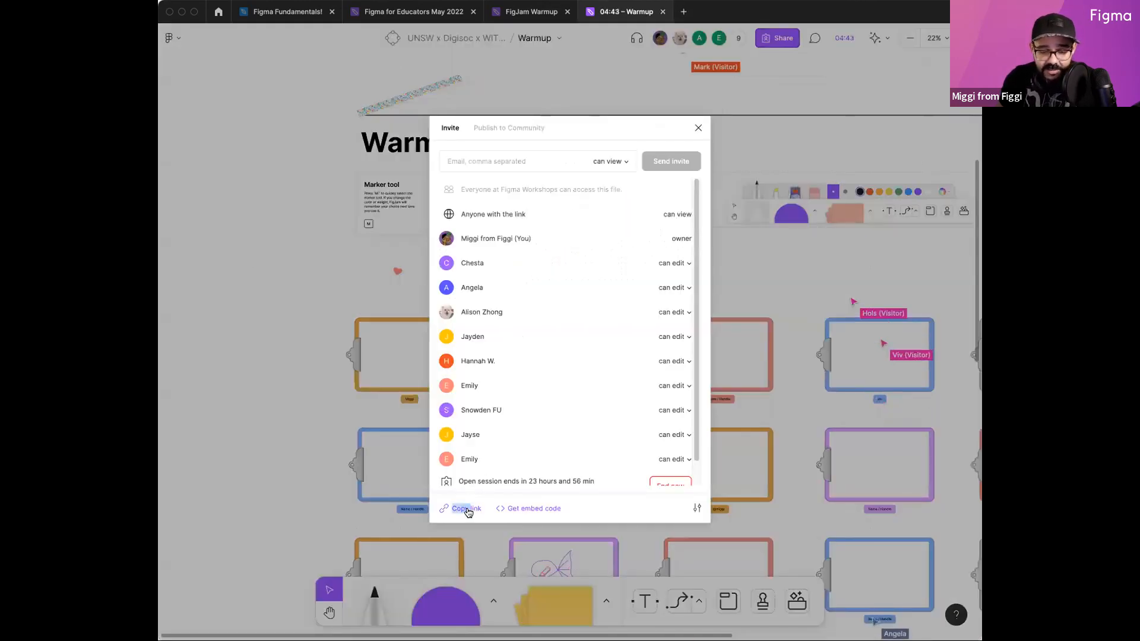
click(466, 508)
click(698, 127)
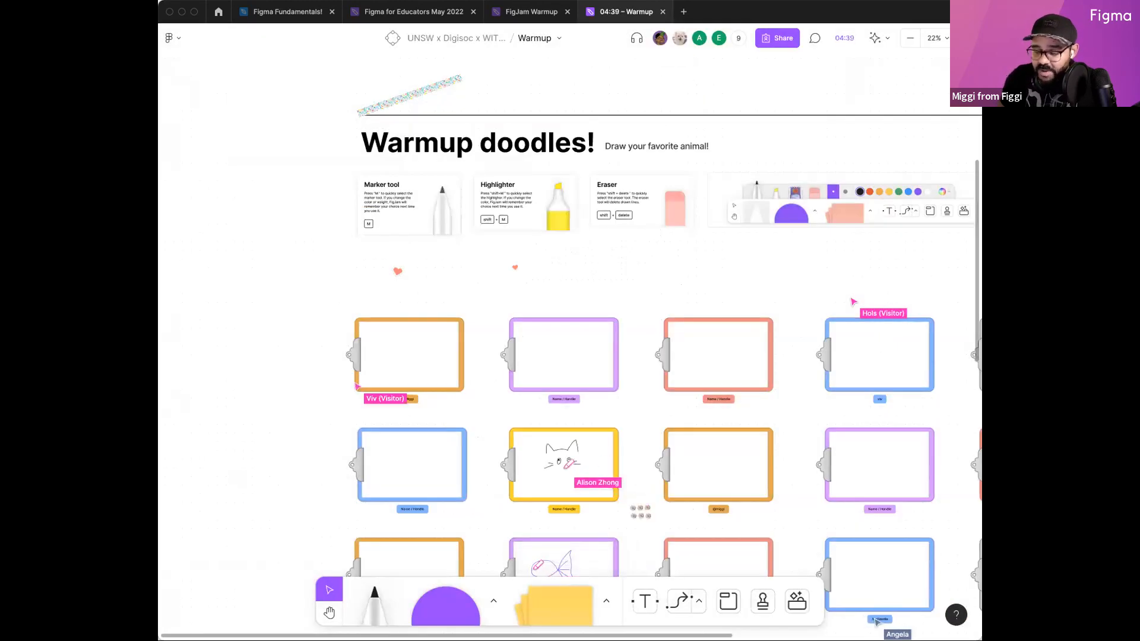
Step: Draw a crab's body and eye stalks in thick red marker on the first orange clipboard, and add its eyes in black
key(space)
drag(710, 290, 640, 220)
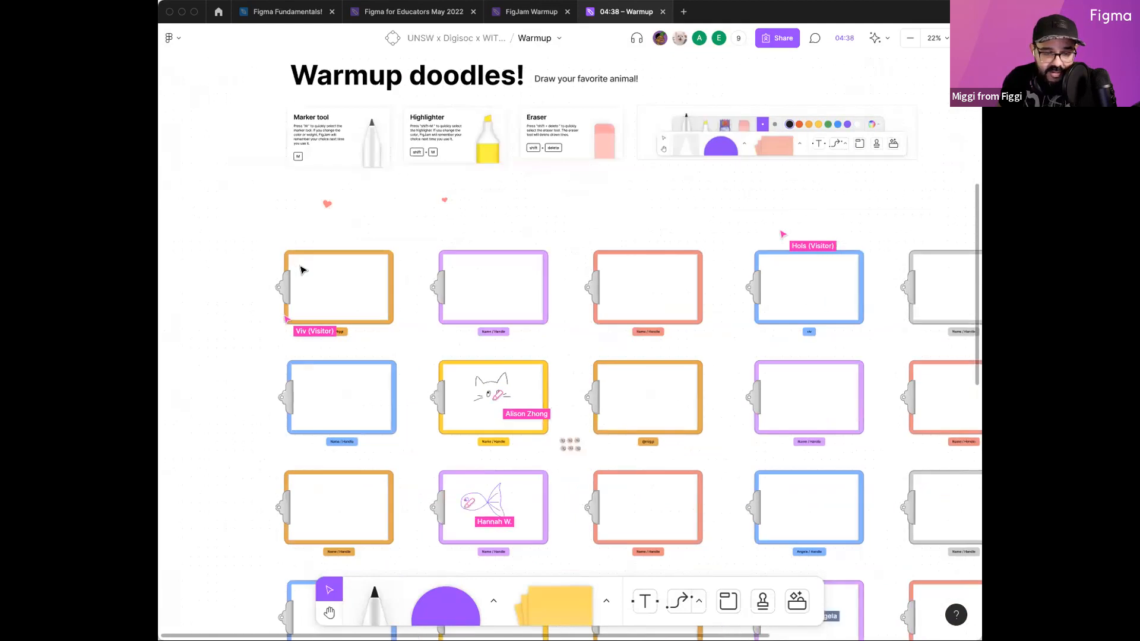
scroll(425, 282, up, 10)
key(m)
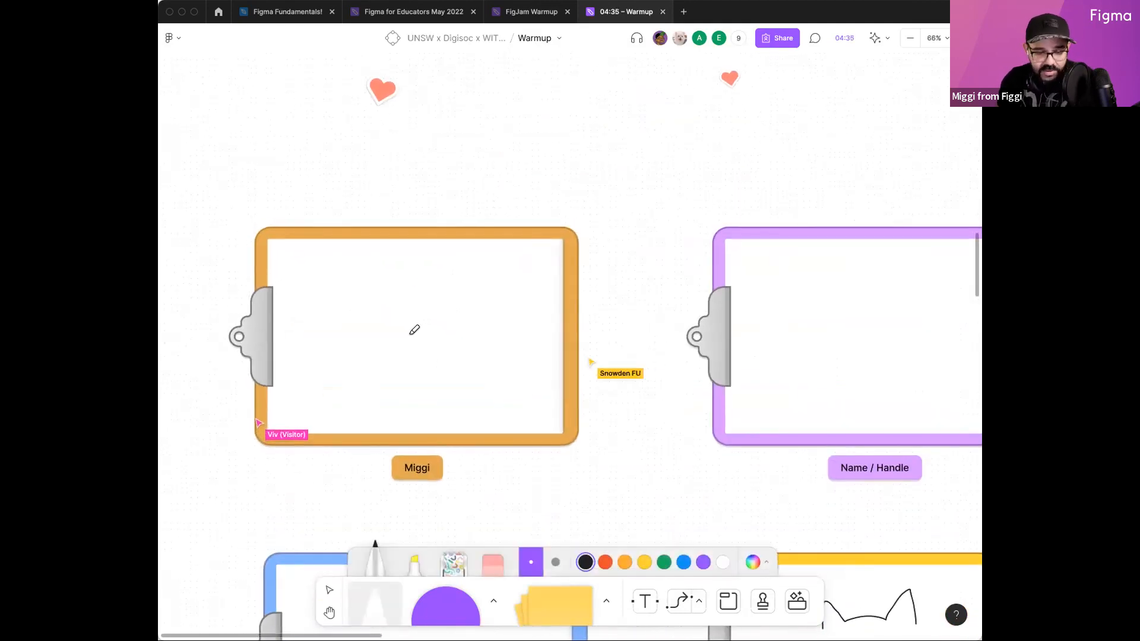
click(665, 562)
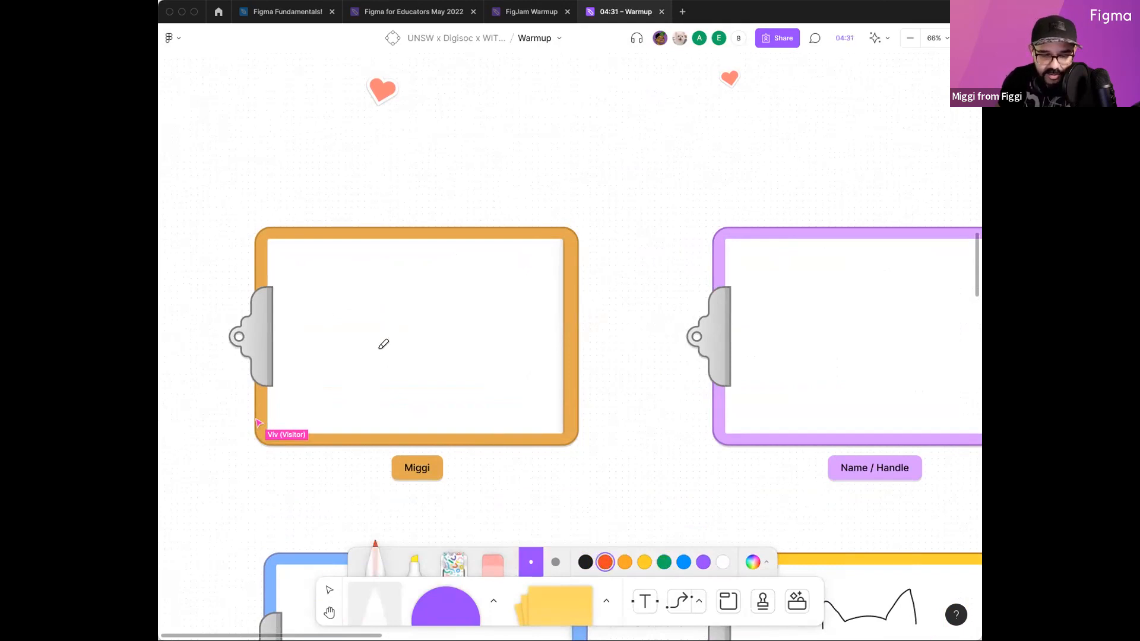
click(555, 562)
drag(370, 349, 387, 355)
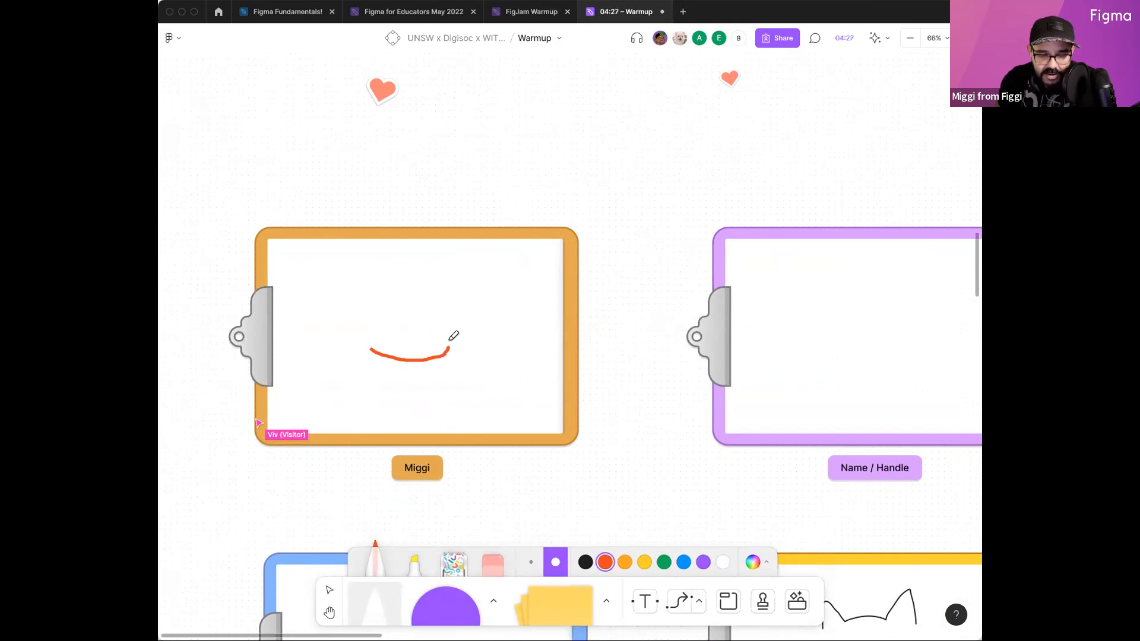
drag(397, 327, 444, 324)
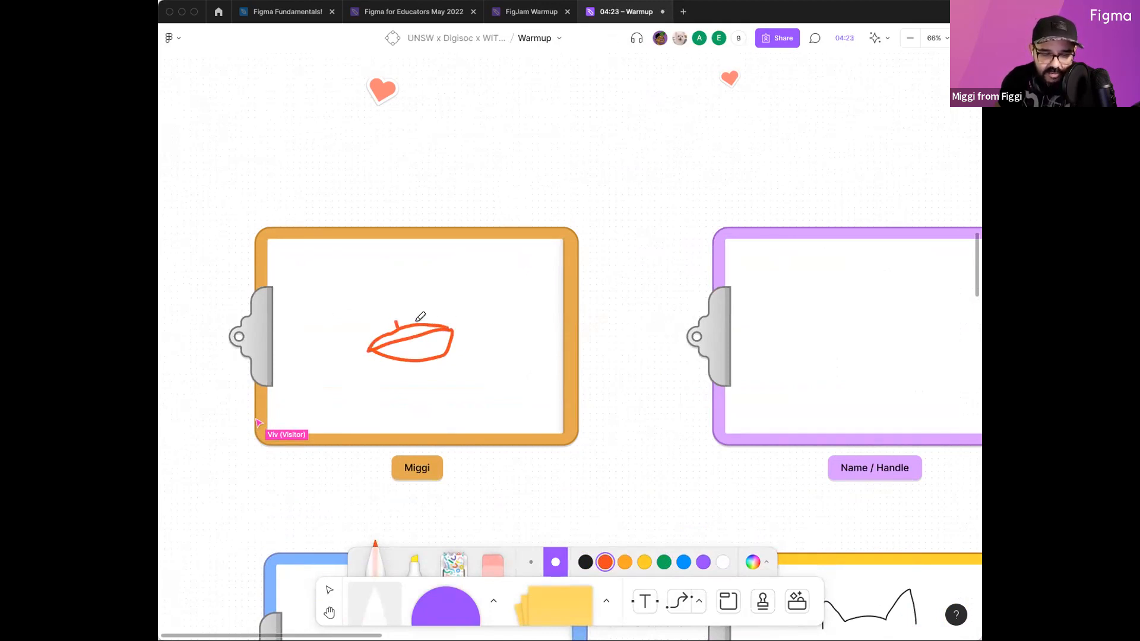
click(585, 562)
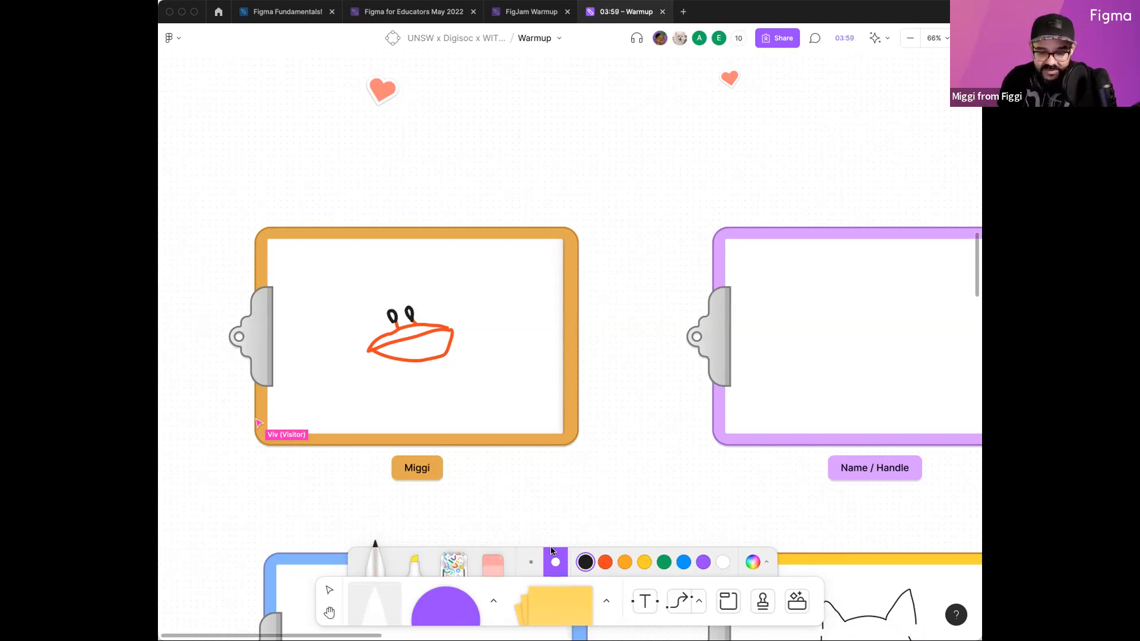
Step: Draw the crab's two raised claws and its legs on both sides in thick red marker
click(605, 561)
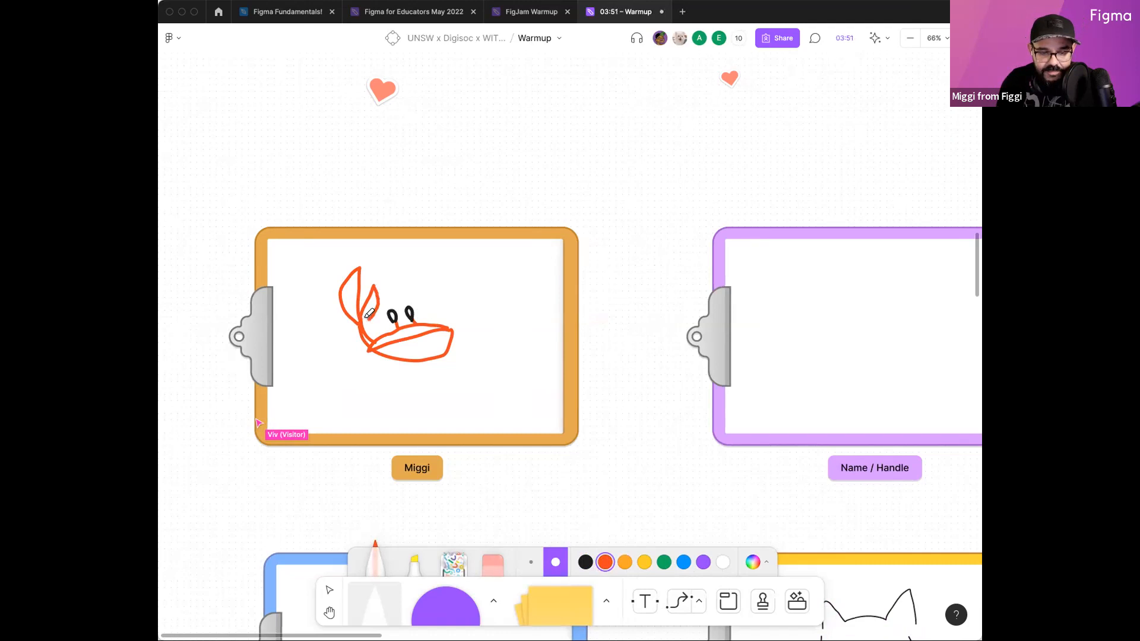
drag(451, 327, 458, 303)
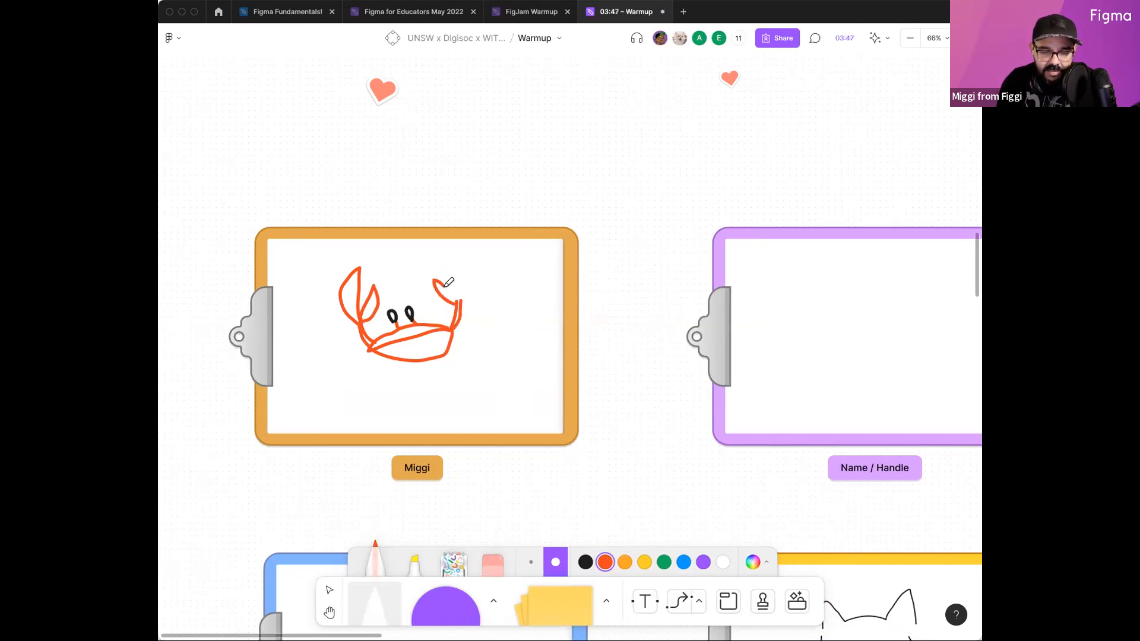
drag(442, 252, 445, 248)
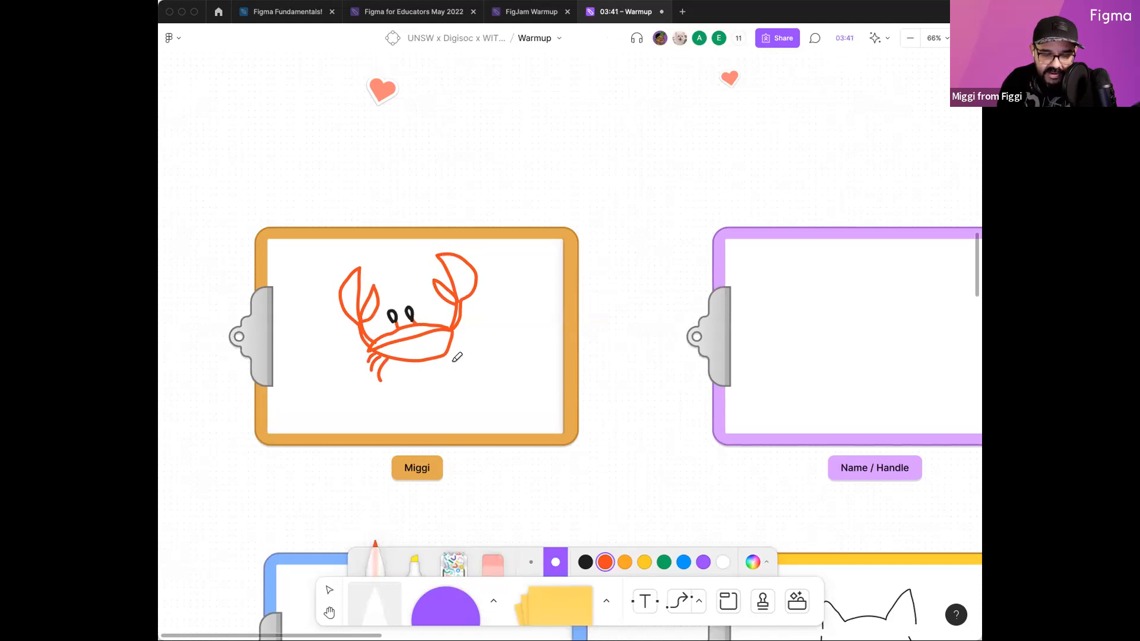
mouse_move(444, 349)
mouse_down()
mouse_move(451, 367)
mouse_move(463, 351)
mouse_up()
scroll(402, 365, down, 2)
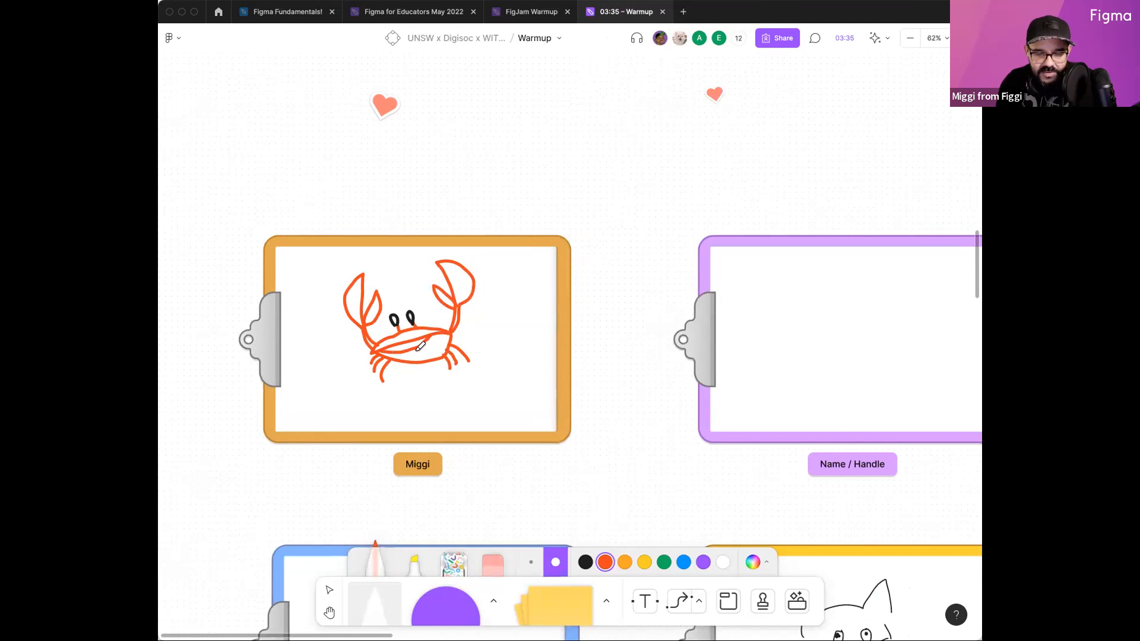
Step: Draw a crown above the crab's eyes and outline a slanted ruler beside its legs, both in thick yellow marker
scroll(432, 354, up, 3)
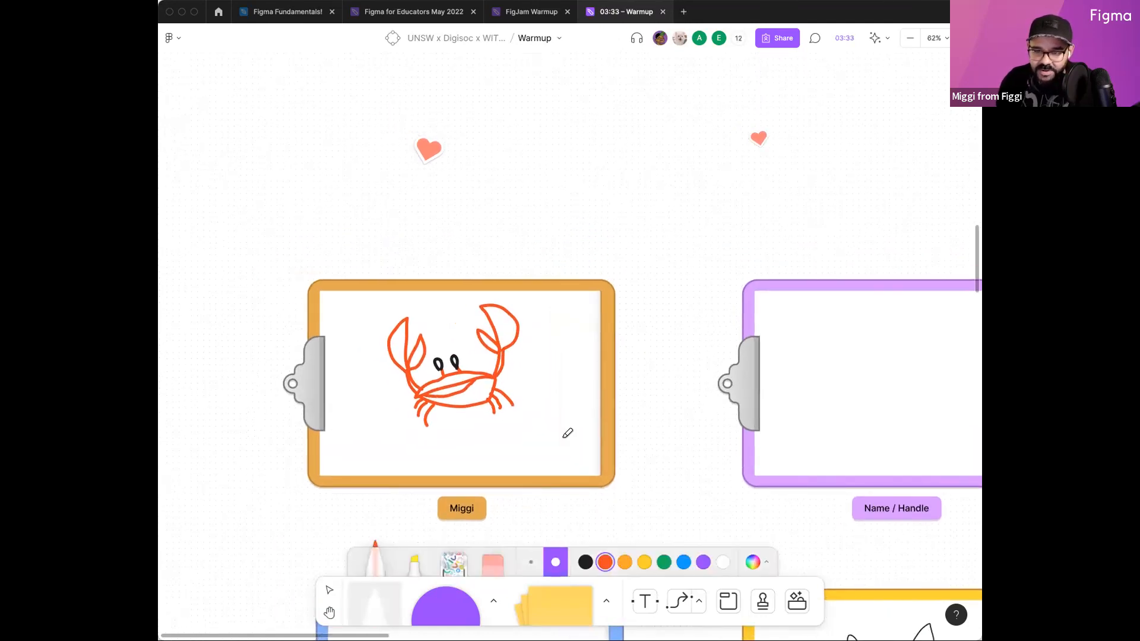
click(644, 561)
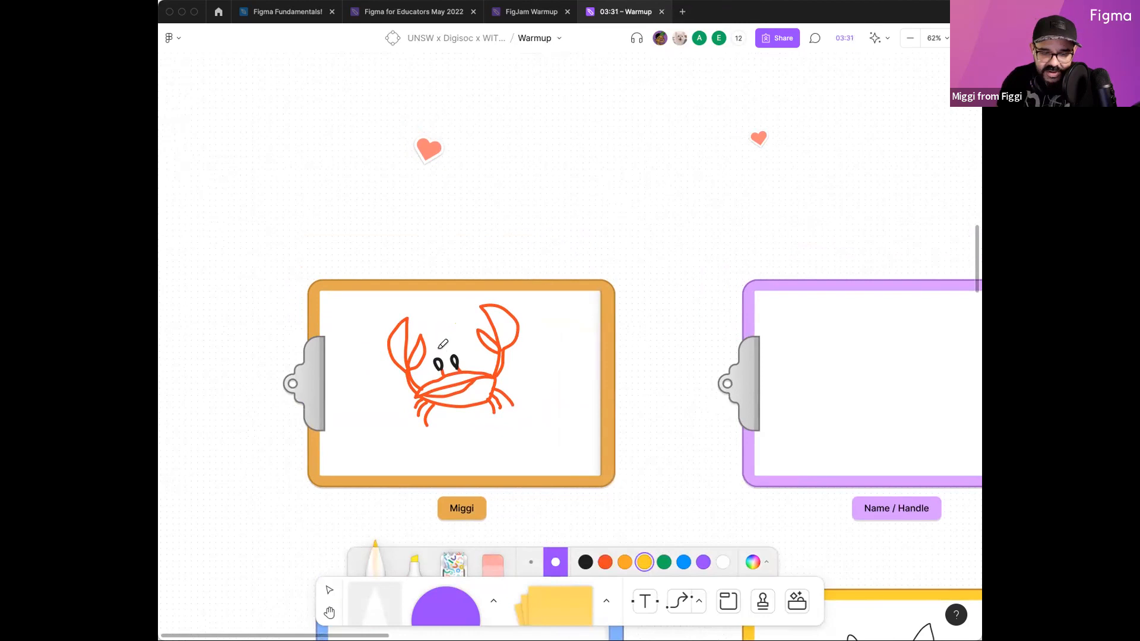
mouse_move(438, 340)
mouse_down()
mouse_move(442, 321)
mouse_move(444, 339)
mouse_move(461, 337)
mouse_up()
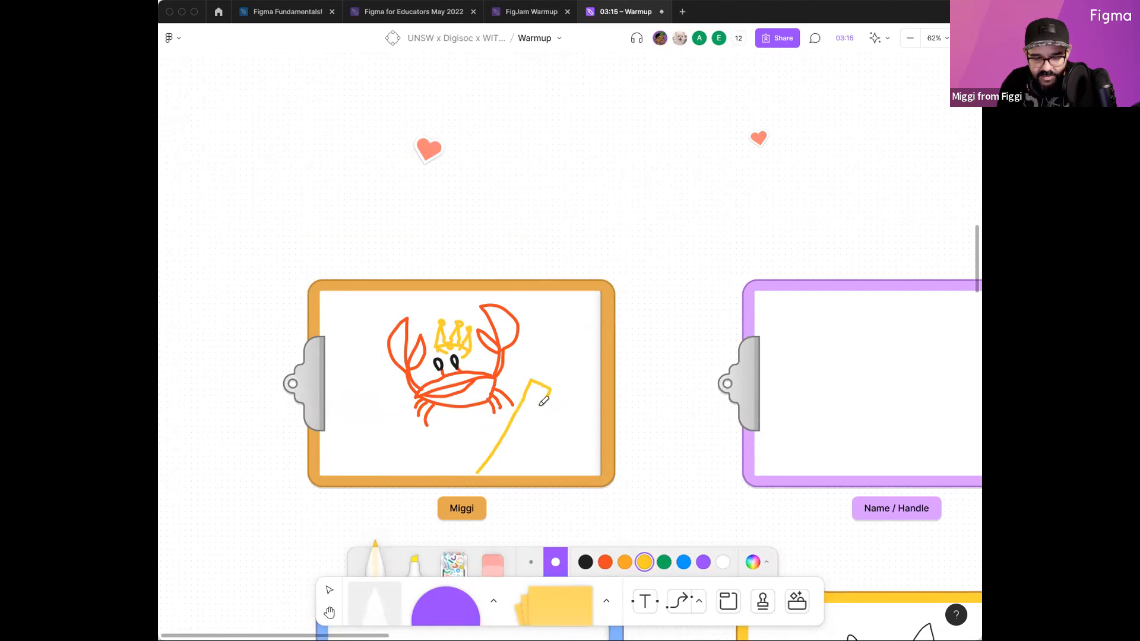
Step: Draw black tick marks along the yellow ruler and add extra red legs beneath the crab's body
click(585, 562)
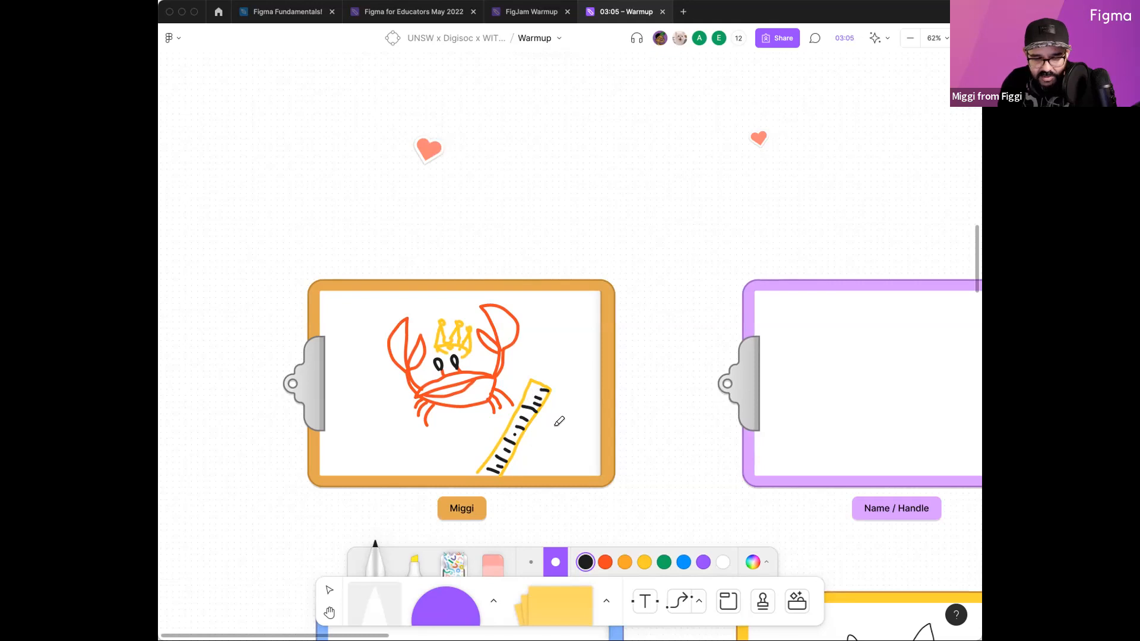
scroll(510, 363, down, 2)
key(v)
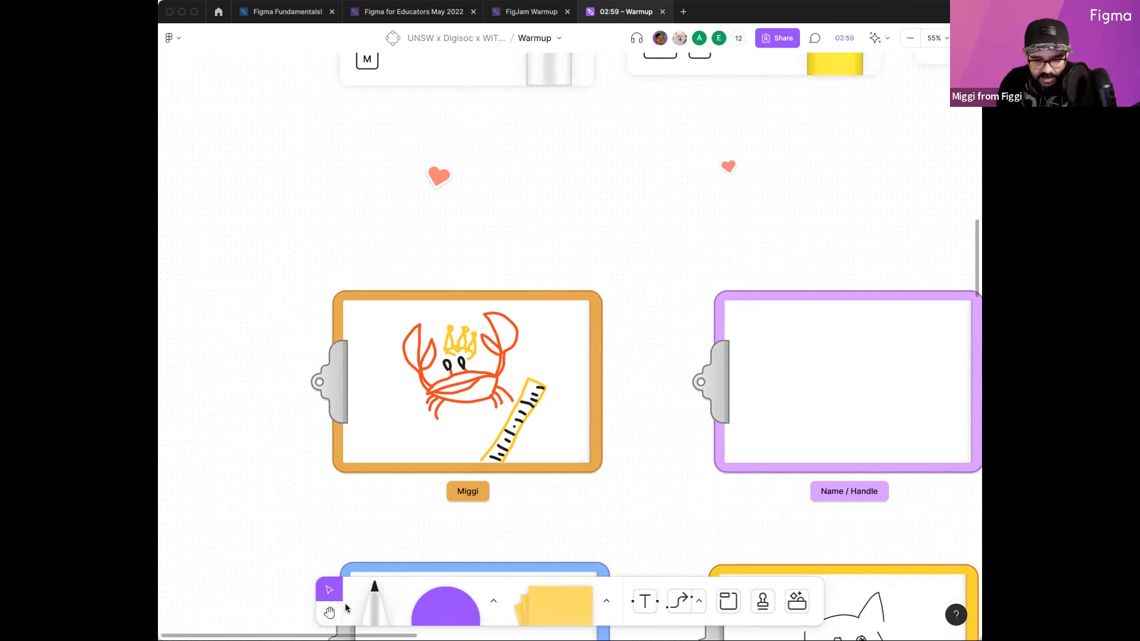
click(374, 601)
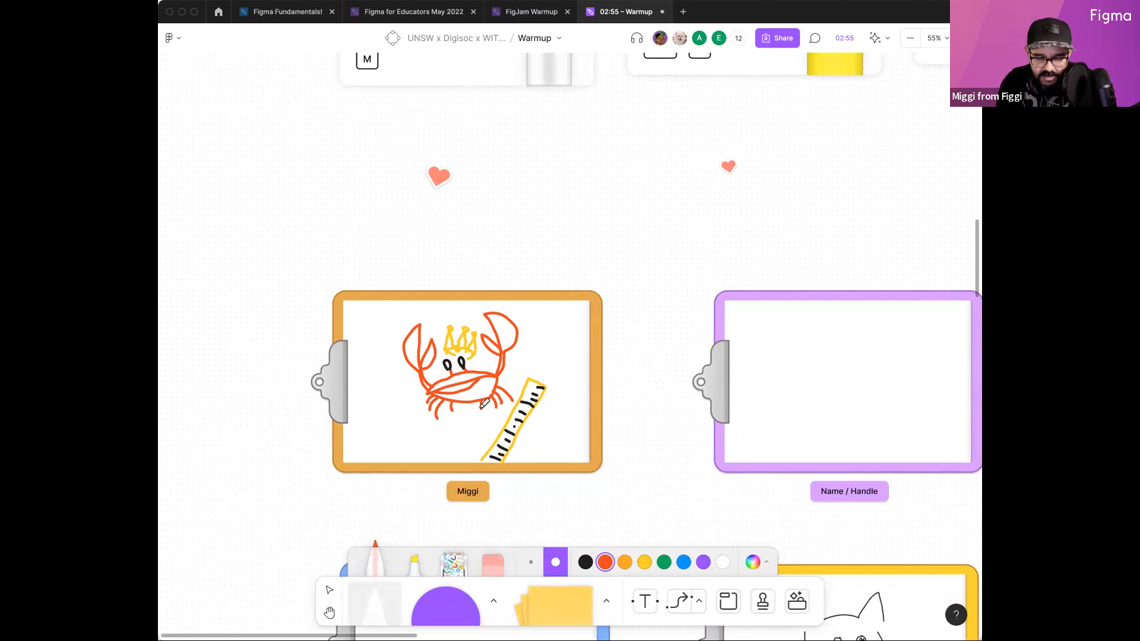
key(h)
Step: Browse the participants' clipboards in the middle and lower rows and examine their animal doodles up close
scroll(570, 383, down, 5)
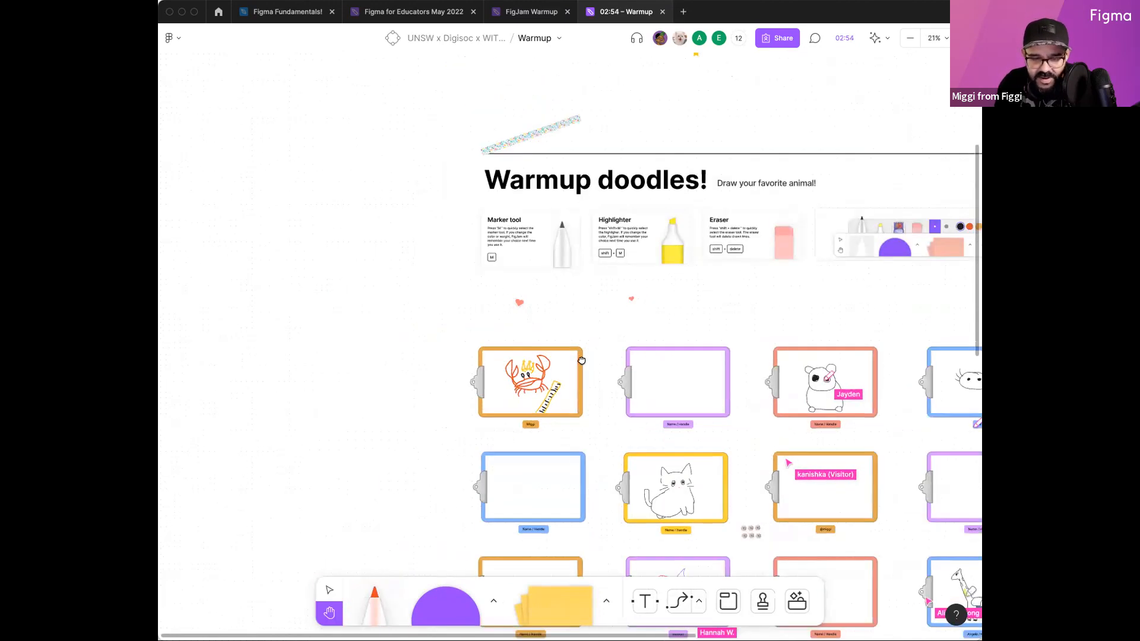
scroll(581, 361, right, 5)
scroll(581, 360, down, 2)
scroll(625, 412, down, 2)
key(v)
scroll(499, 432, up, 5)
scroll(499, 432, up, 2)
scroll(534, 425, down, 3)
scroll(636, 425, left, 6)
scroll(648, 401, left, 2)
scroll(648, 401, down, 2)
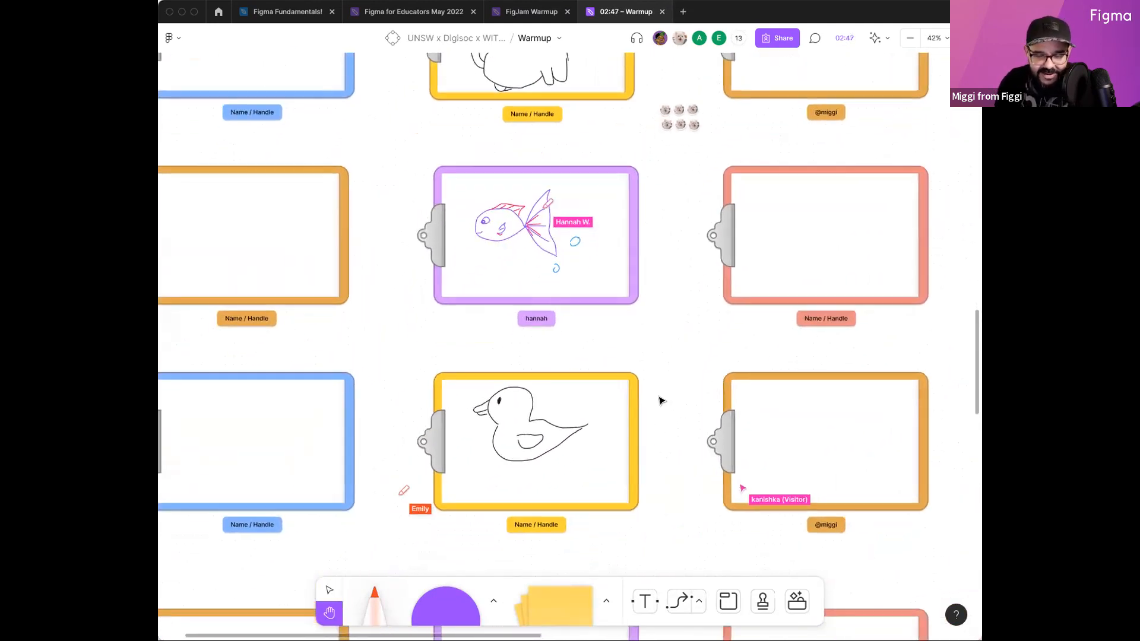
scroll(660, 401, down, 1)
key(v)
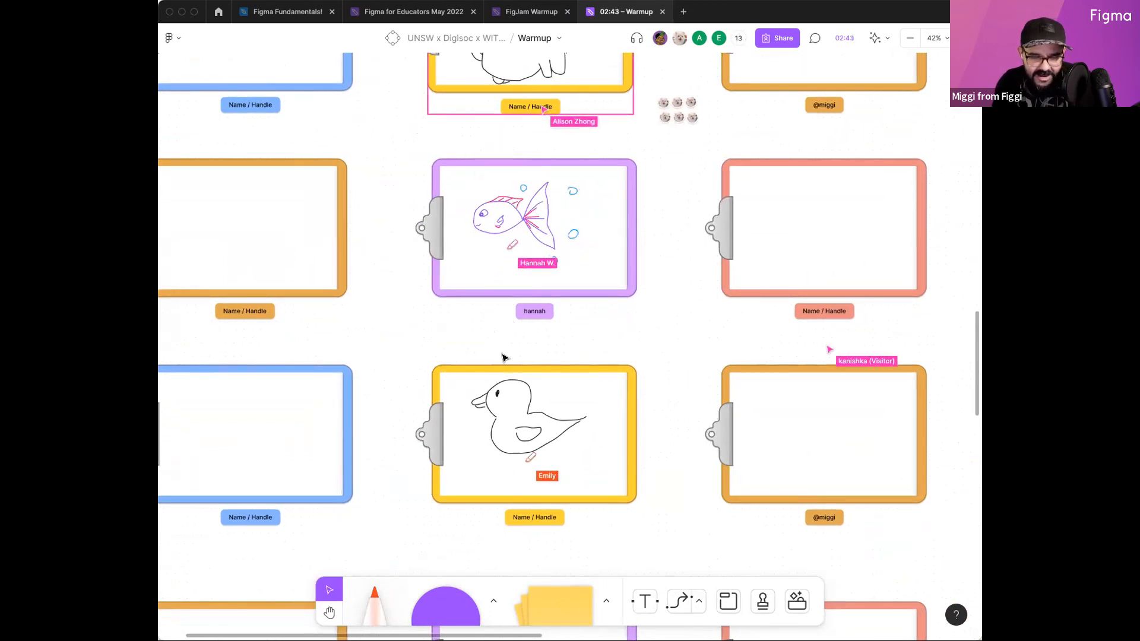
scroll(503, 356, down, 3)
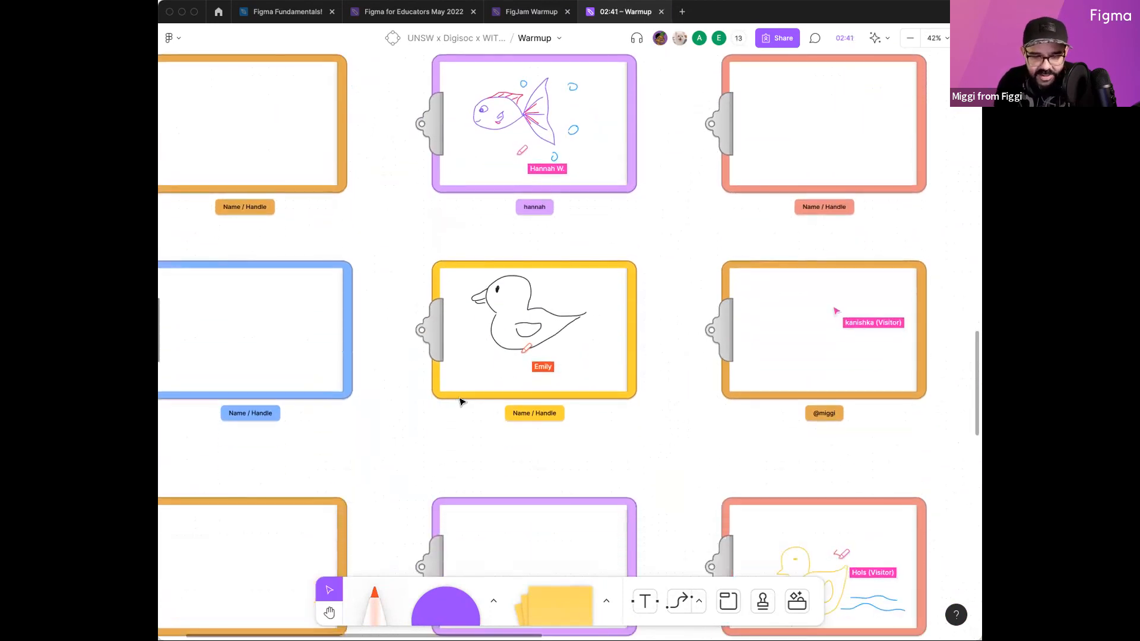
scroll(461, 403, down, 3)
key(h)
drag(689, 486, 669, 465)
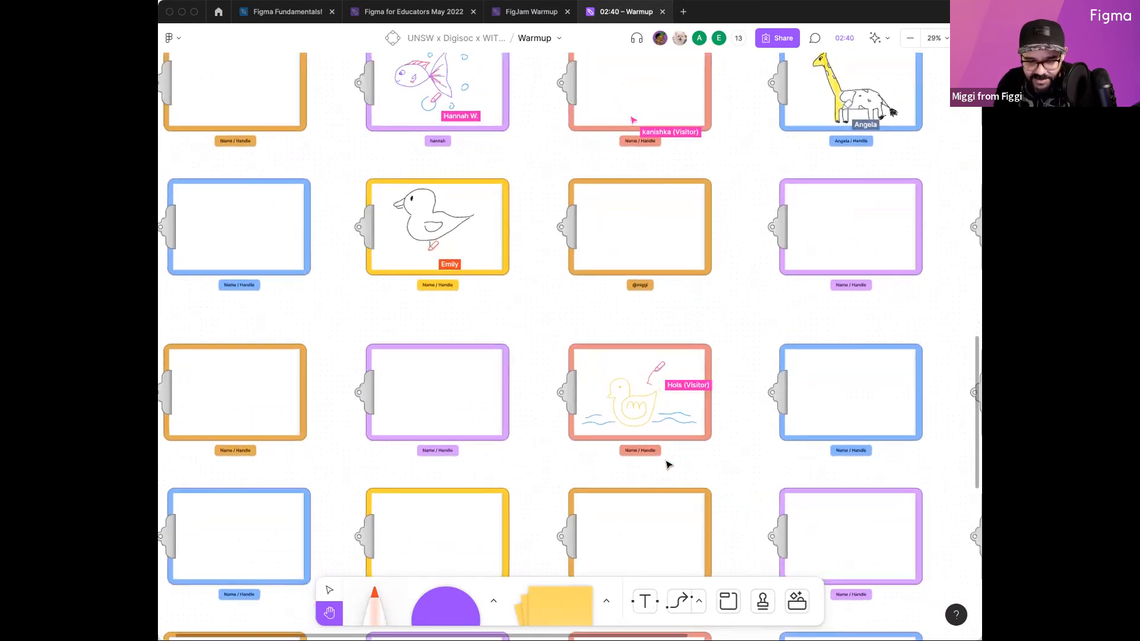
key(v)
scroll(667, 464, up, 3)
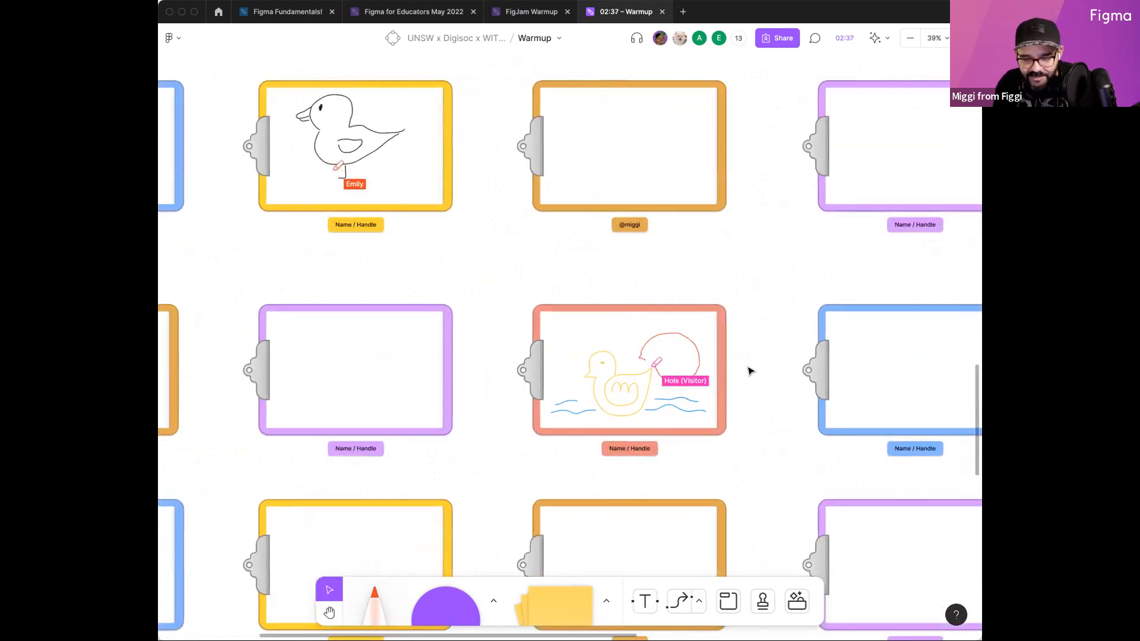
Step: Examine the doodles on the clipboards in the top two rows, from the panda across to the grey clipboard
key(h)
scroll(695, 483, up, 10)
scroll(663, 399, up, 6)
scroll(534, 356, left, 3)
scroll(702, 333, right, 5)
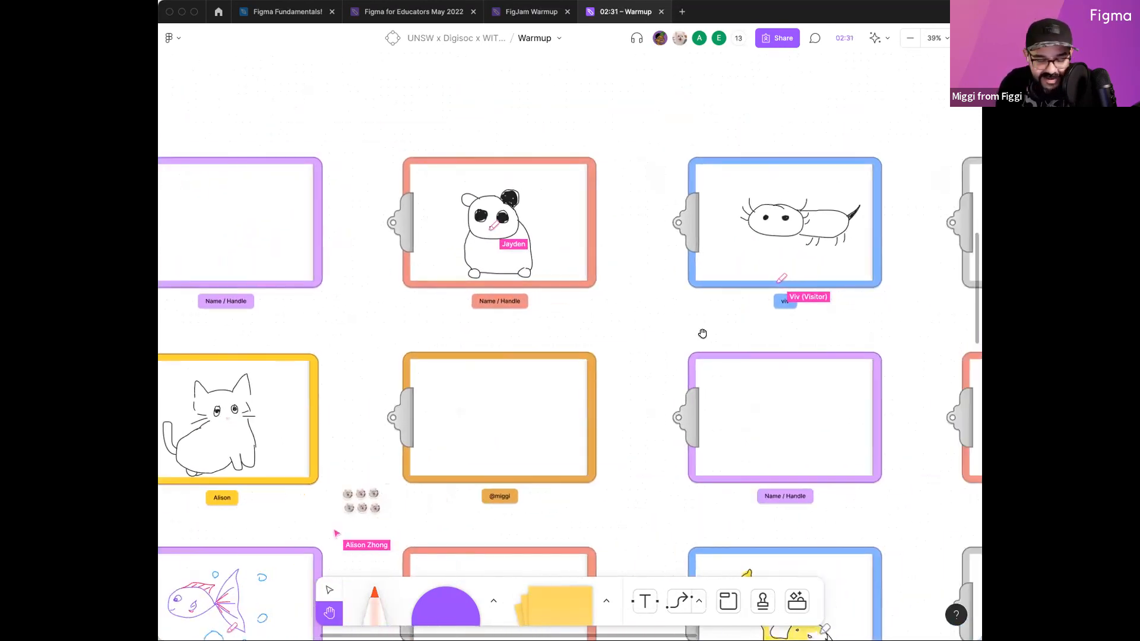
scroll(702, 333, right, 2)
key(v)
scroll(768, 326, right, 4)
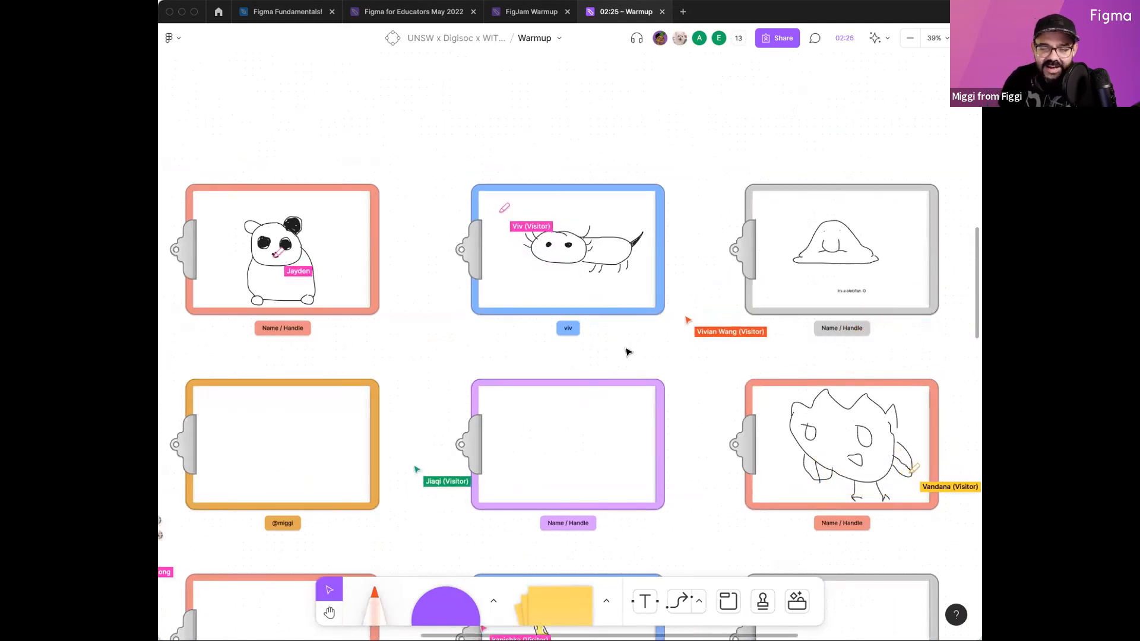
scroll(700, 343, right, 3)
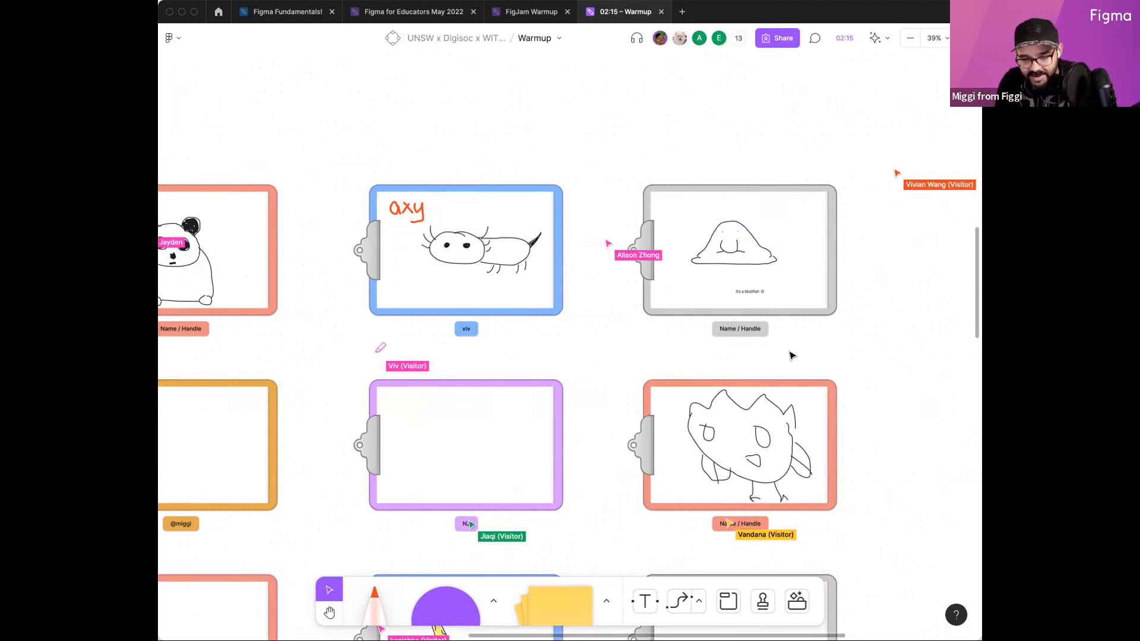
key(space)
drag(562, 315, 626, 242)
drag(497, 275, 557, 267)
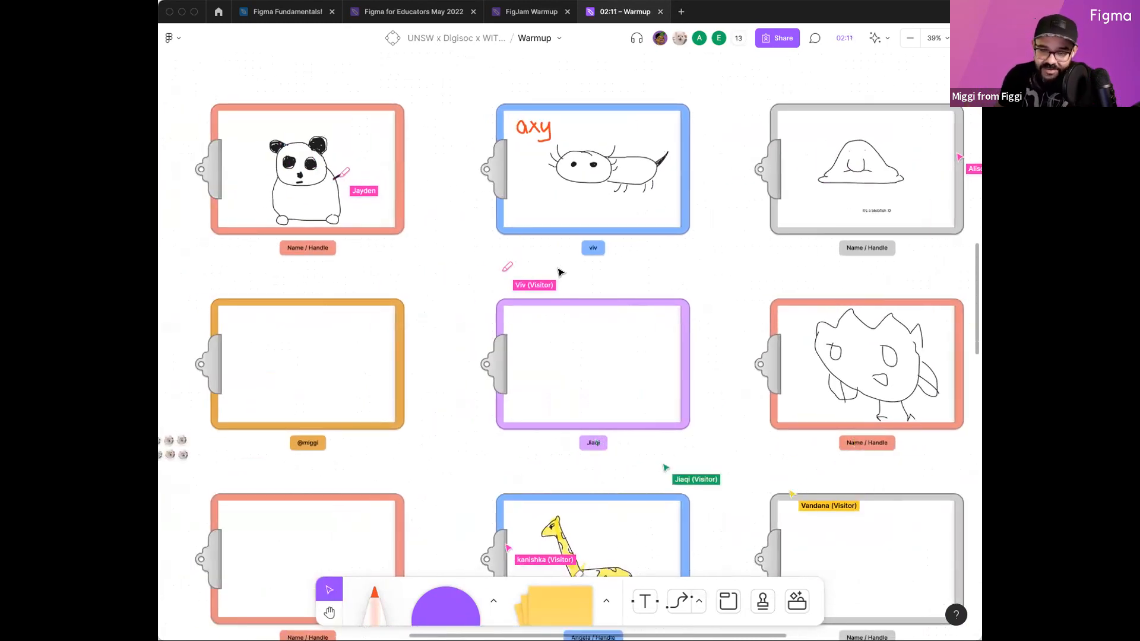
Step: Survey the whole clipboard grid down to its last row, then inspect the yellow duck doodle with the speech bubble
key(space)
drag(443, 311, 668, 345)
drag(524, 326, 595, 311)
scroll(586, 312, down, 3)
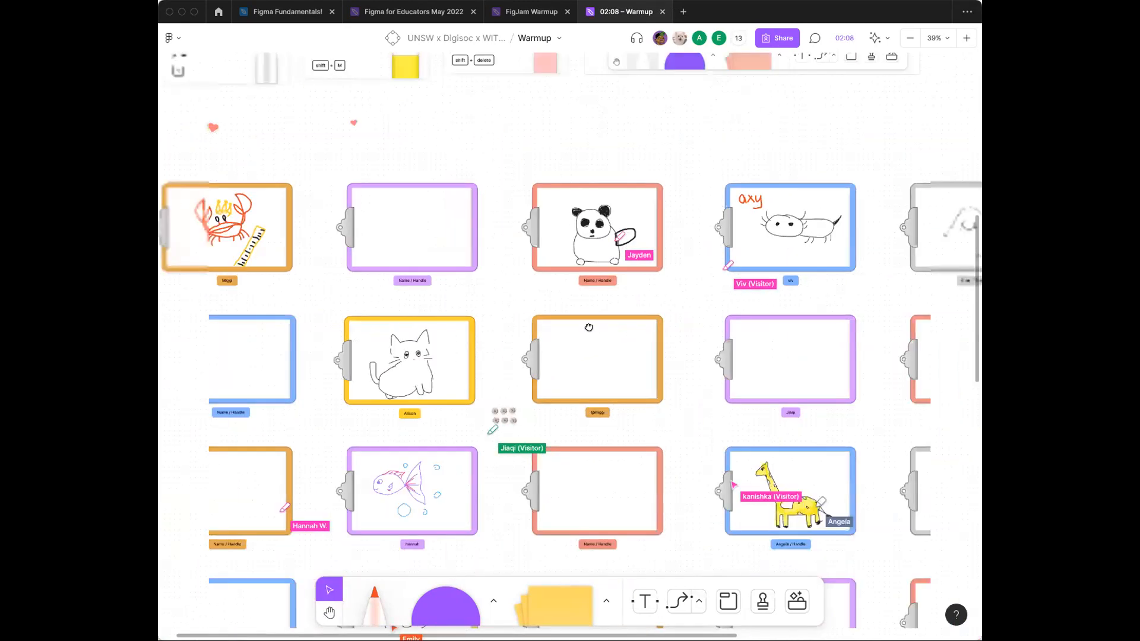
scroll(588, 327, down, 5)
scroll(784, 150, right, 2)
scroll(783, 151, down, 2)
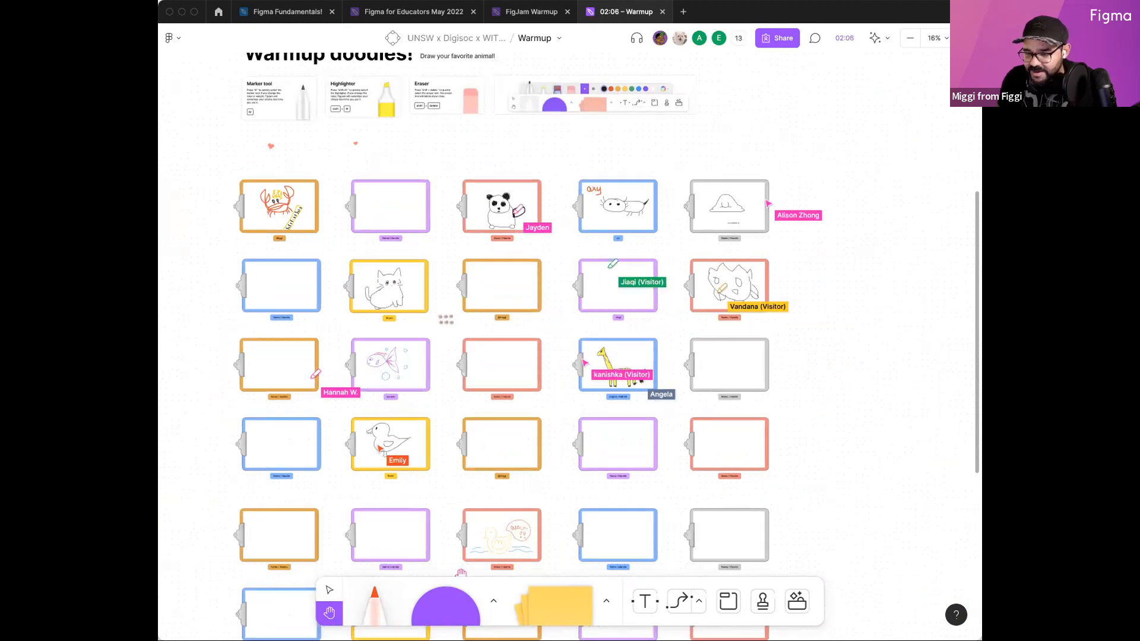
scroll(569, 320, down, 3)
scroll(569, 320, left, 1)
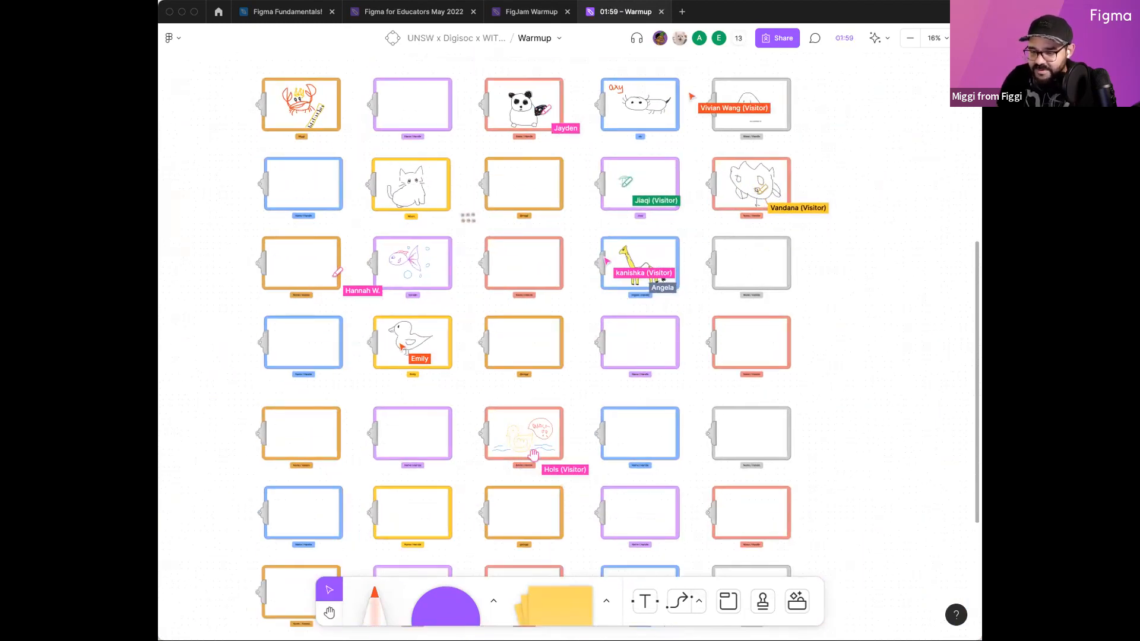
key(h)
scroll(822, 358, down, 5)
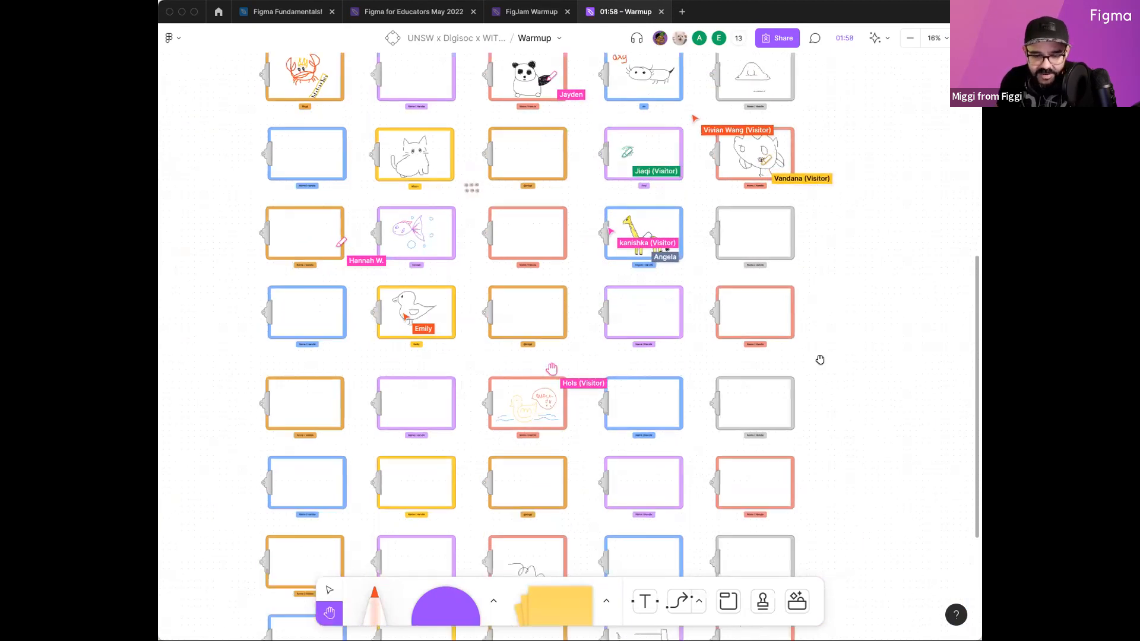
scroll(644, 504, down, 1)
key(v)
ctrl+scroll(647, 509, up, 10)
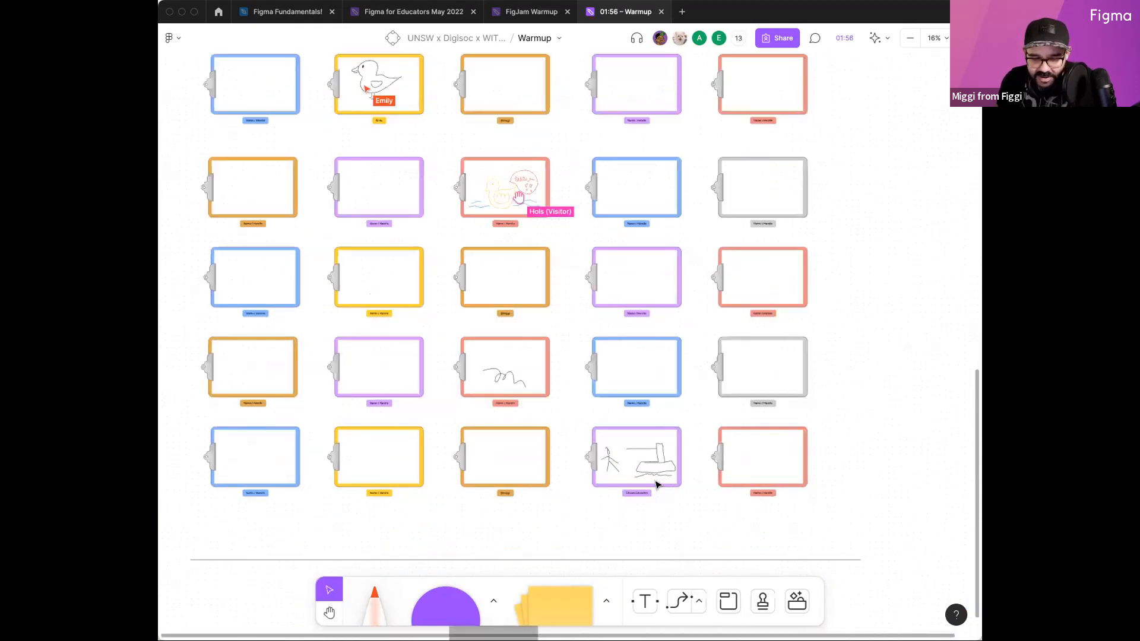
ctrl+scroll(674, 475, down, 6)
key(space)
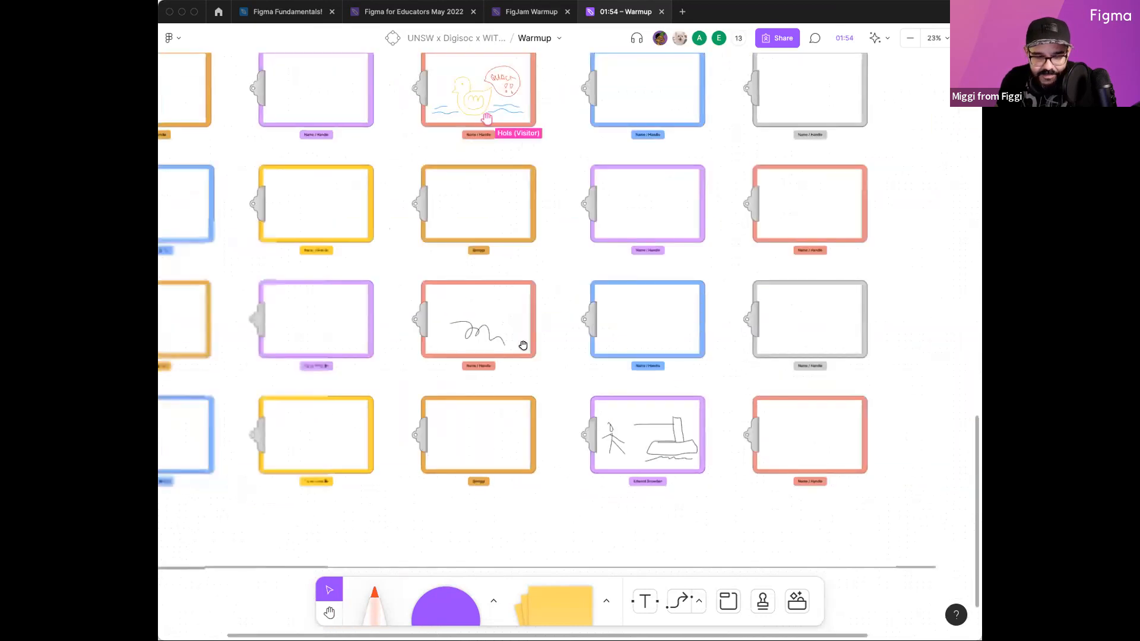
drag(521, 346, 633, 546)
drag(499, 281, 548, 442)
ctrl+scroll(649, 457, up, 3)
ctrl+scroll(653, 456, up, 5)
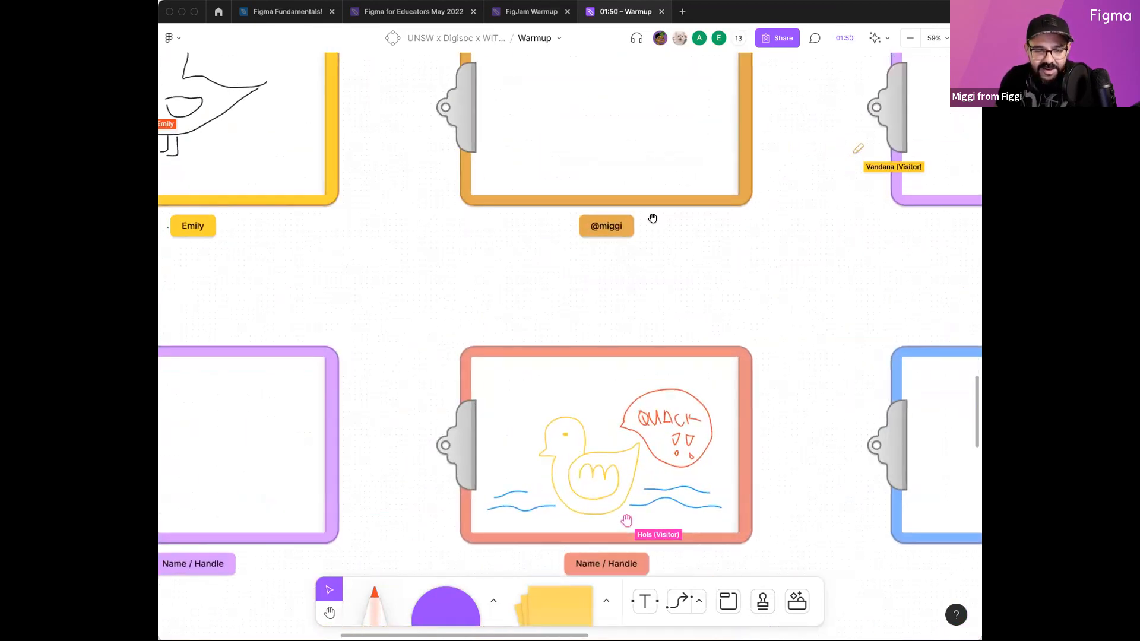
Step: Stamp a star on the panda, axolotl and blobfish clipboards in the top row and on the bird clipboard below
key(space)
drag(651, 219, 799, 466)
drag(643, 273, 692, 332)
drag(686, 252, 717, 397)
drag(618, 80, 636, 313)
drag(587, 272, 600, 336)
ctrl+scroll(600, 336, down, 5)
ctrl+scroll(568, 322, down, 1)
scroll(564, 317, up, 3)
scroll(606, 338, down, 1)
scroll(687, 237, right, 1)
scroll(687, 237, right, 4)
scroll(687, 237, down, 1)
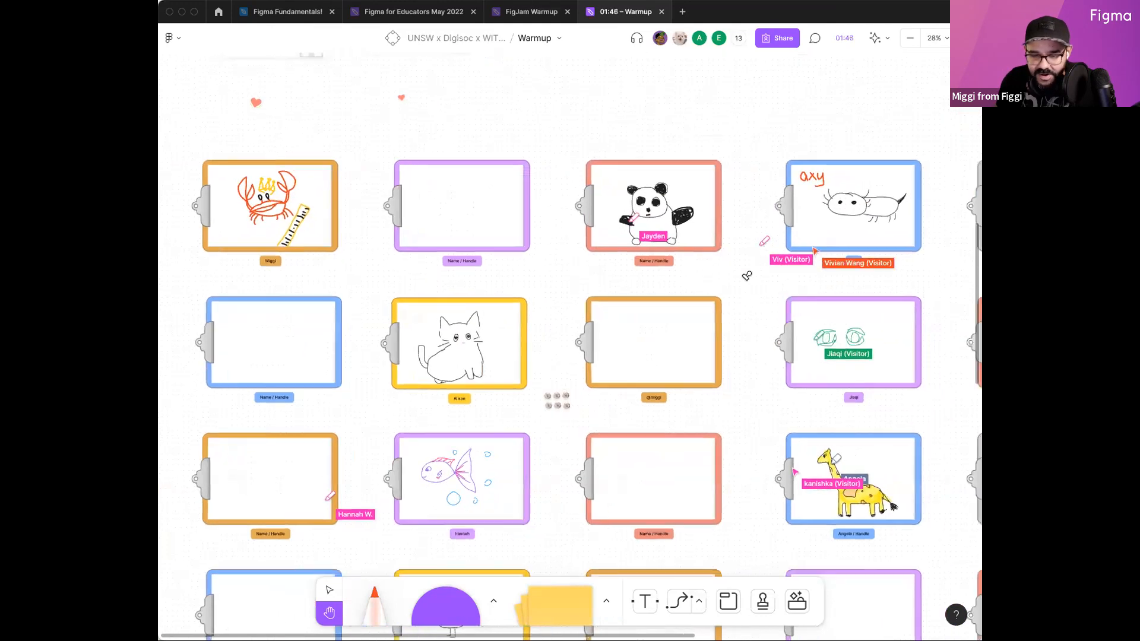
key(e)
scroll(713, 260, right, 4)
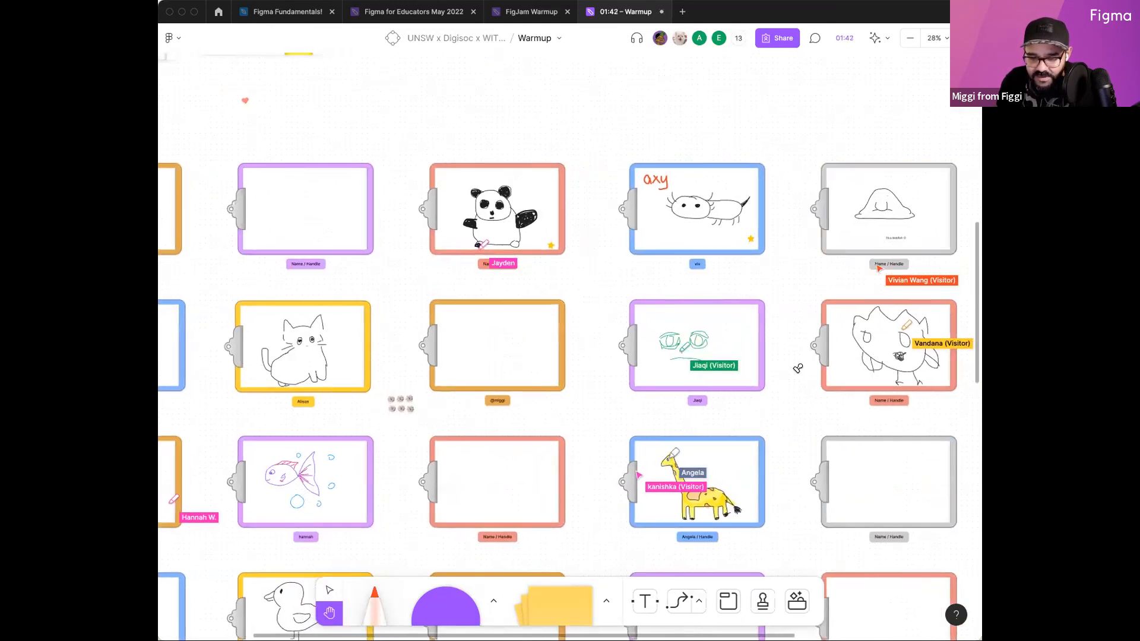
scroll(796, 368, right, 5)
ctrl+scroll(587, 341, up, 5)
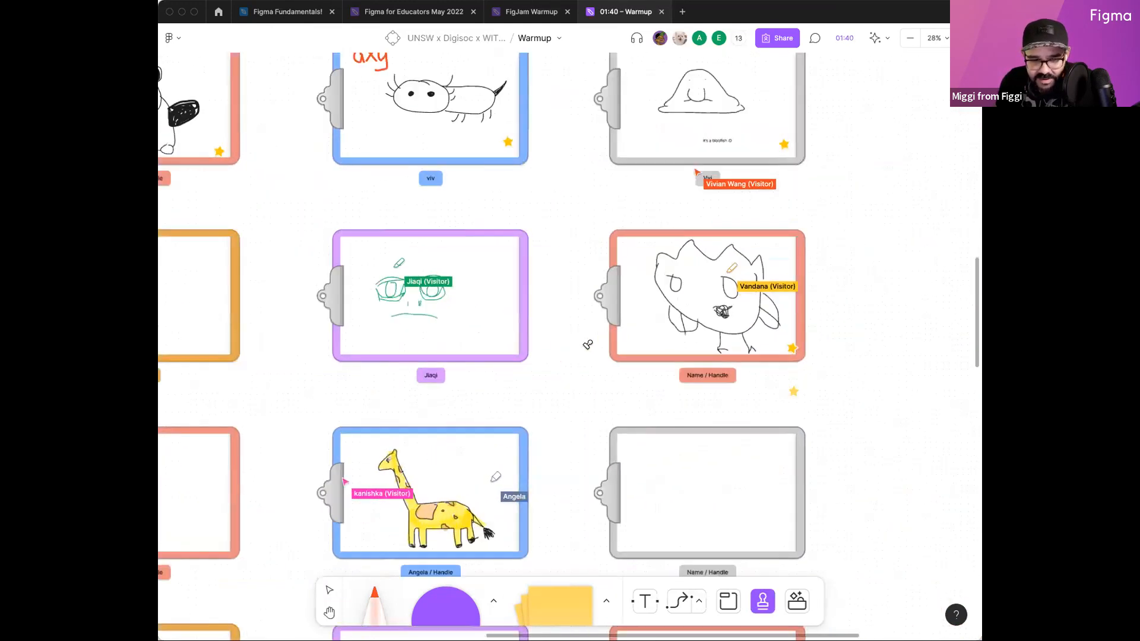
Step: Stamp a star in the lower-right corner of the green face doodle's clipboard and of the giraffe's clipboard
scroll(779, 396, left, 3)
scroll(780, 396, down, 2)
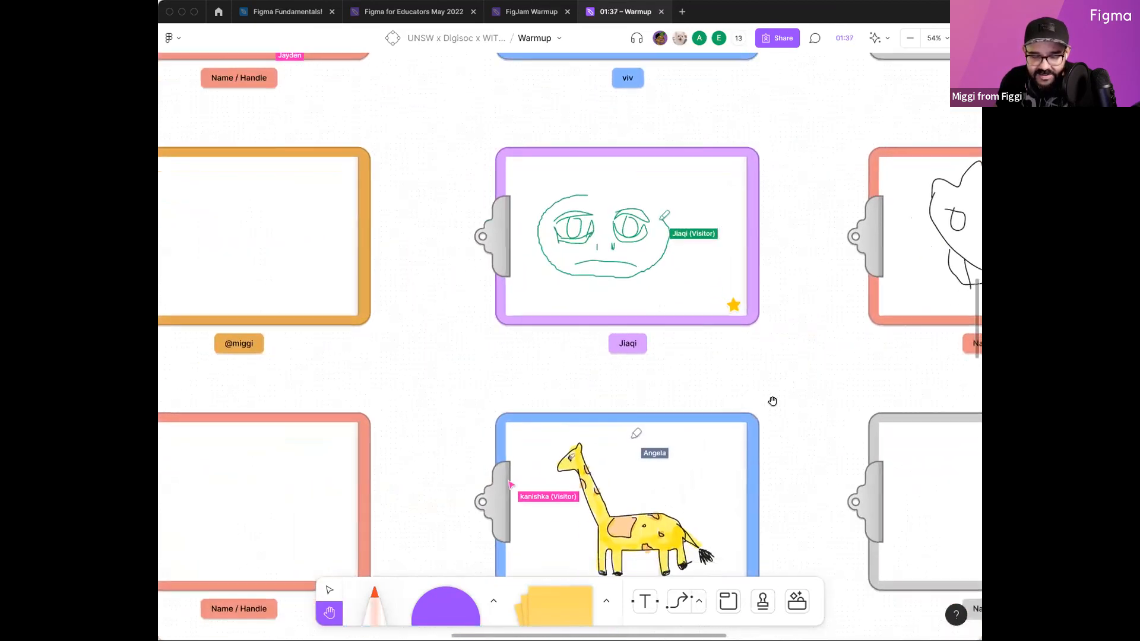
scroll(797, 397, down, 1)
click(770, 466)
key(space)
Step: Stamp a star in the lower-right corner of the fish clipboard and of the cat clipboard
ctrl+scroll(796, 443, up, 1)
scroll(396, 368, left, 10)
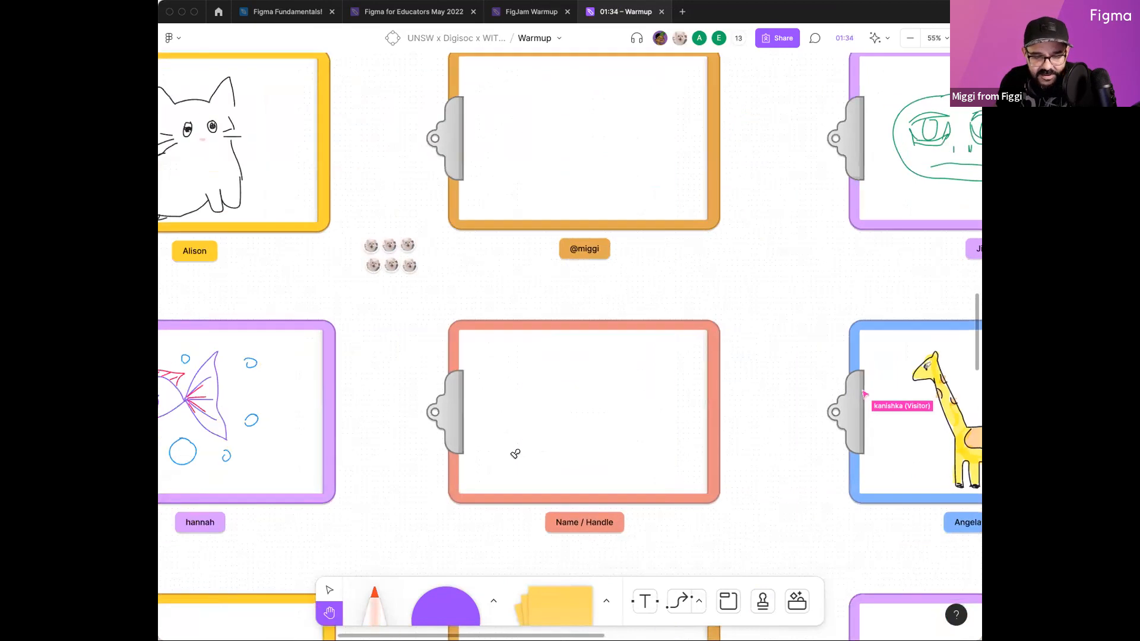
drag(490, 190, 606, 320)
click(601, 321)
key(space)
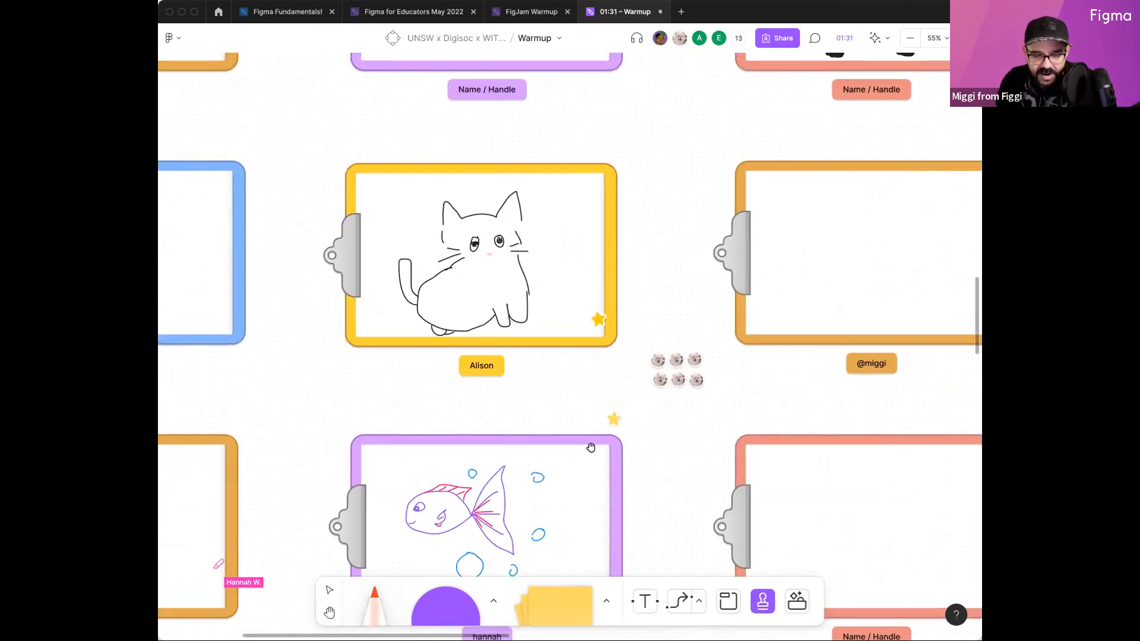
Step: Place an enlarged star stamp in the lower-right corner of the crab's clipboard
drag(458, 373, 677, 399)
ctrl+scroll(706, 412, down, 1)
drag(486, 266, 453, 396)
click(417, 245)
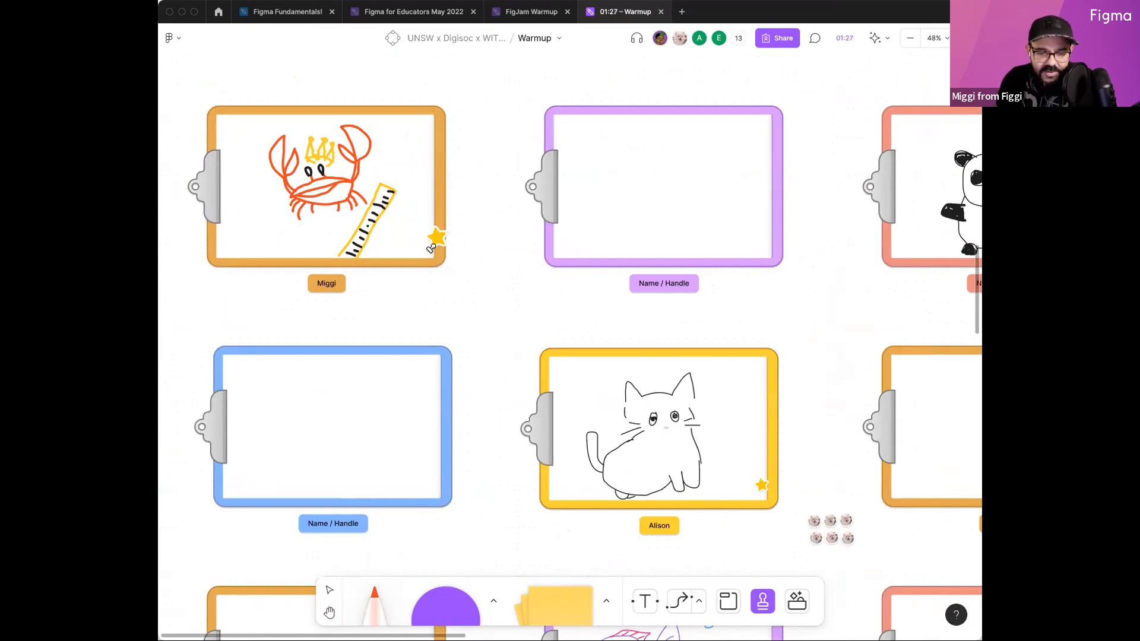
scroll(431, 248, up, 5)
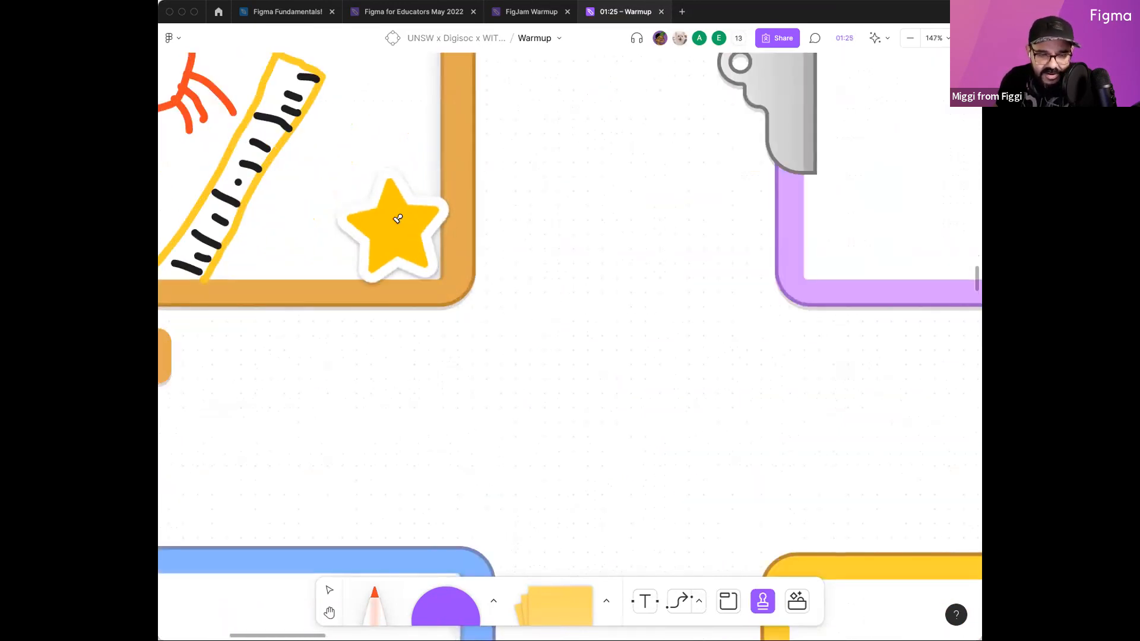
scroll(398, 218, down, 10)
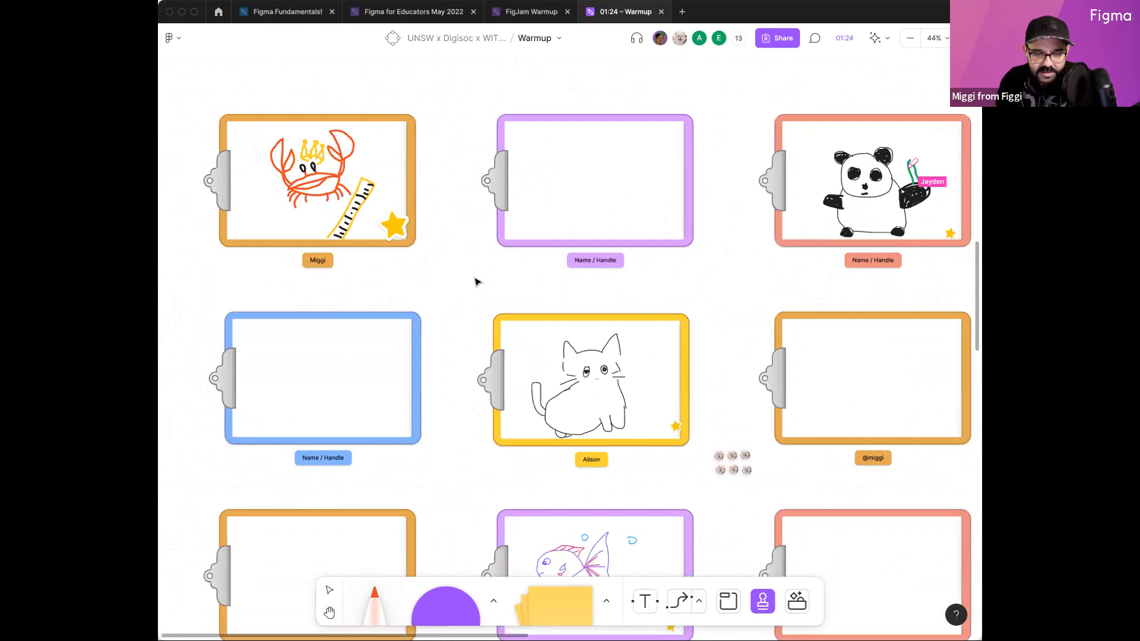
Step: Review the progress of the doodles across the whole clipboard grid, from the lower rows back up to the tool cards
scroll(477, 282, down, 1)
key(Escape)
key(h)
scroll(542, 267, right, 6)
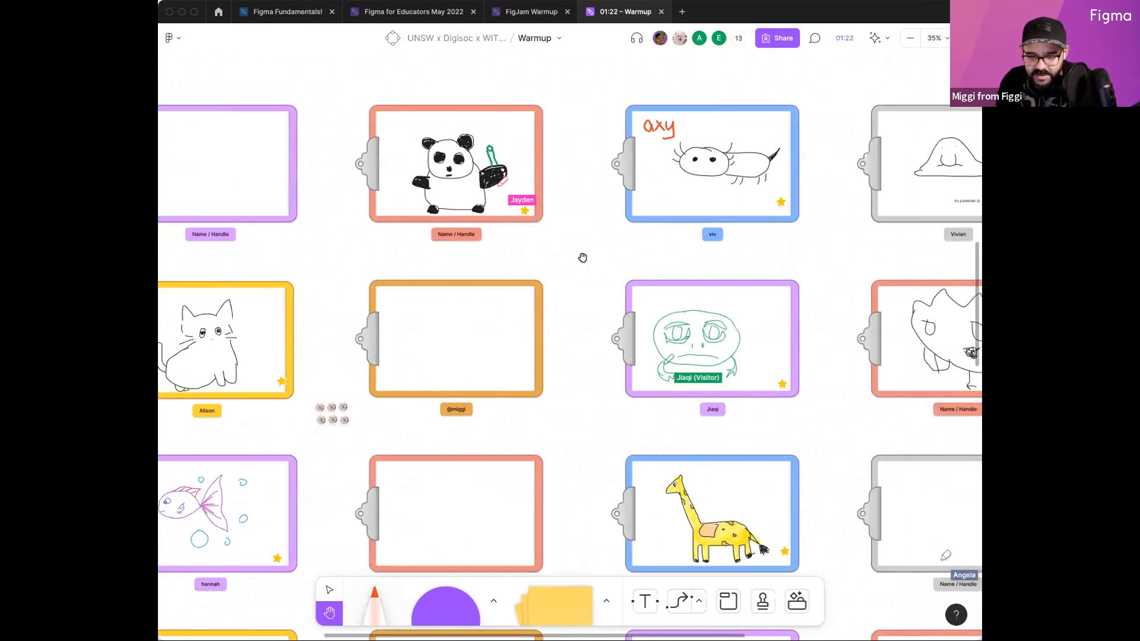
scroll(582, 258, down, 5)
scroll(644, 262, down, 4)
scroll(644, 262, left, 3)
scroll(617, 294, down, 4)
scroll(624, 347, down, 5)
scroll(624, 371, up, 12)
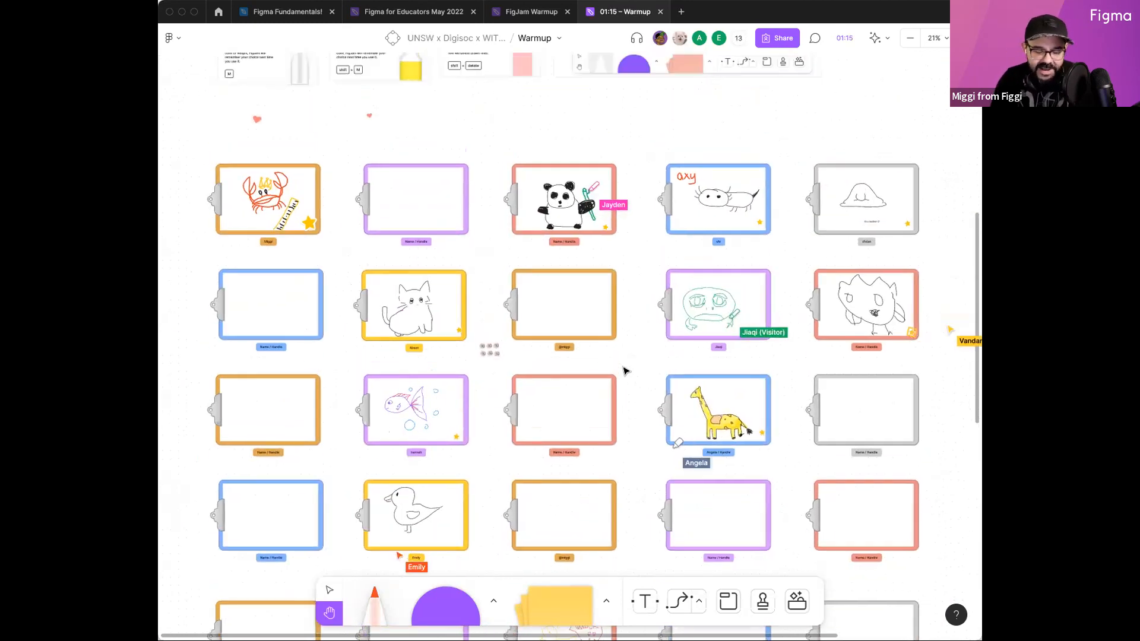
scroll(623, 371, up, 2)
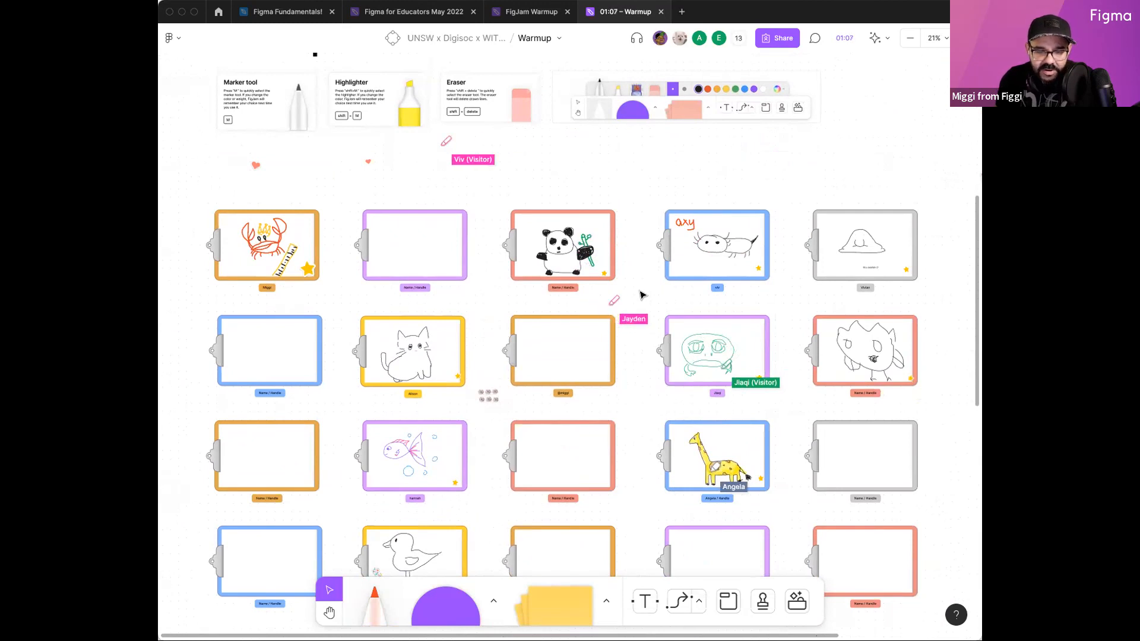
Step: Look over the doodles from the top clipboard rows down to the two duck drawings and back up to the crab
key(space)
drag(637, 373, 639, 343)
scroll(642, 390, down, 3)
scroll(641, 389, left, 2)
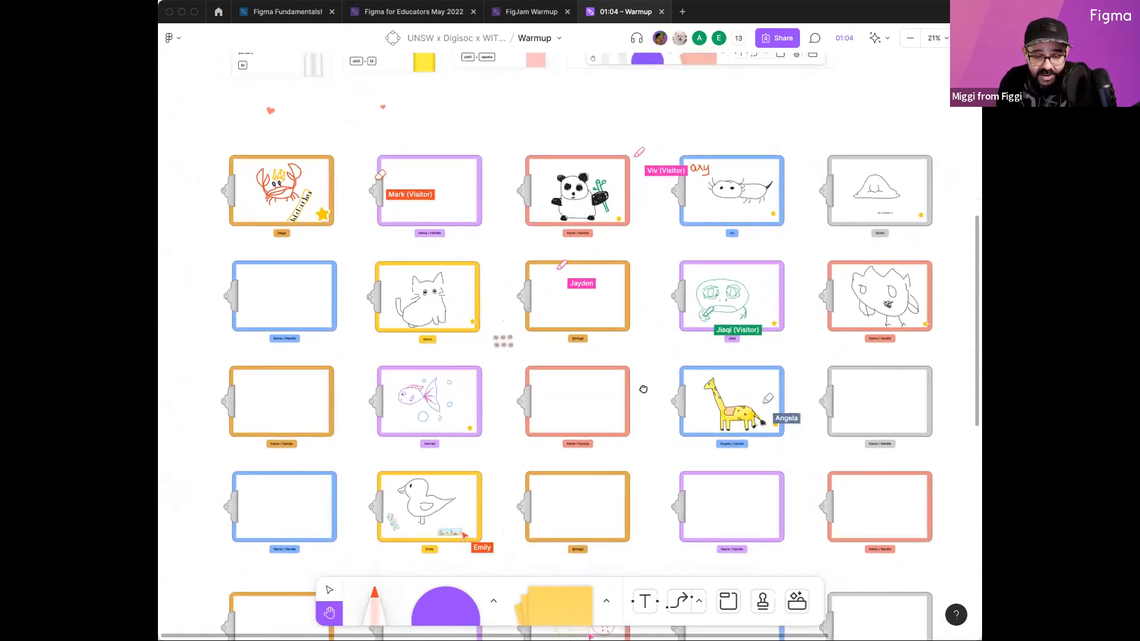
scroll(407, 384, down, 3)
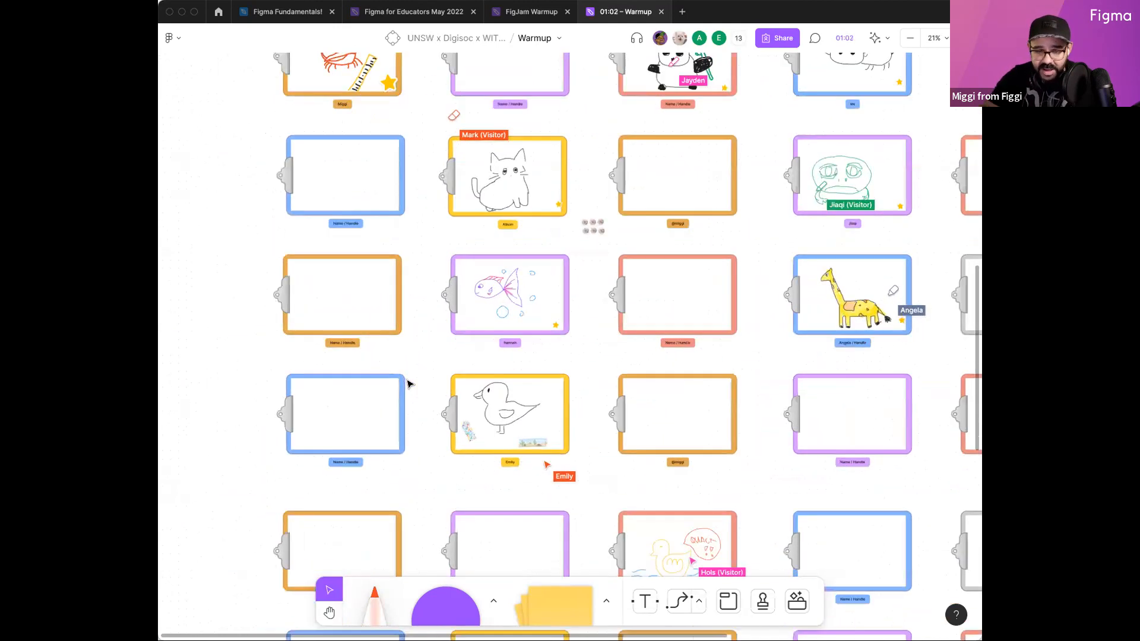
ctrl+scroll(407, 383, up, 3)
key(space)
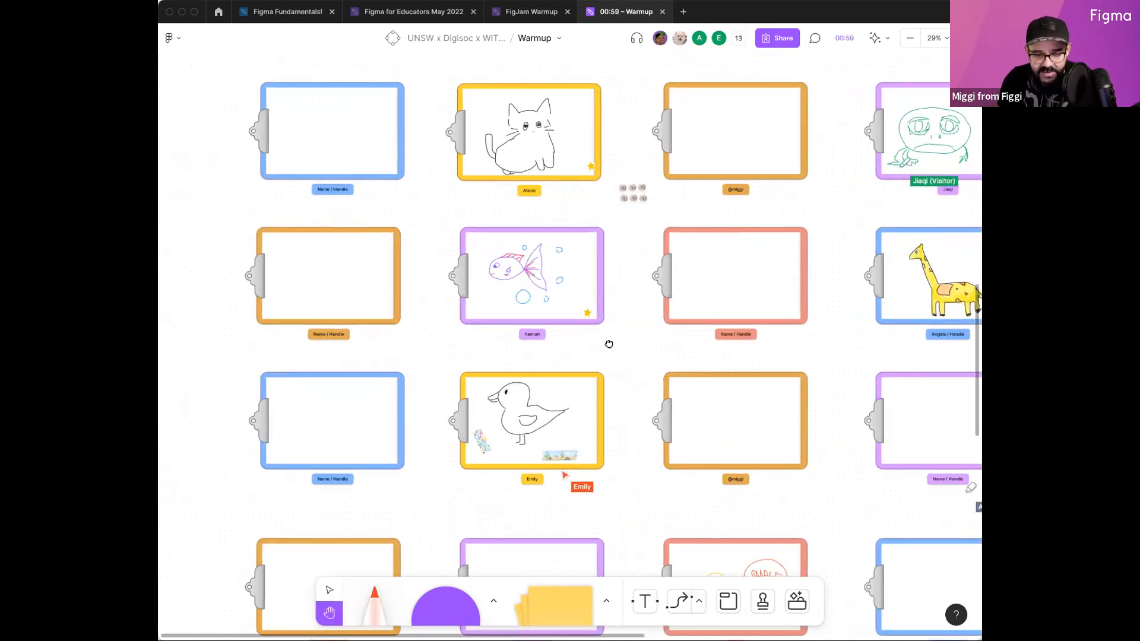
scroll(609, 343, down, 3)
scroll(609, 343, right, 3)
scroll(502, 404, down, 5)
scroll(501, 403, right, 2)
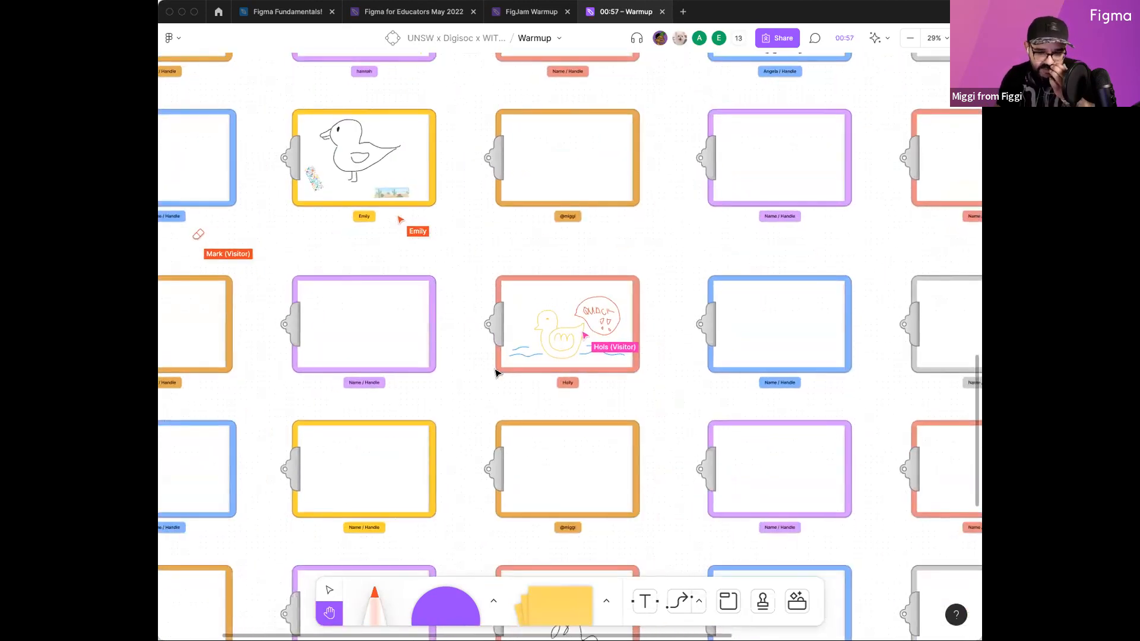
scroll(495, 372, down, 1)
scroll(495, 373, up, 1)
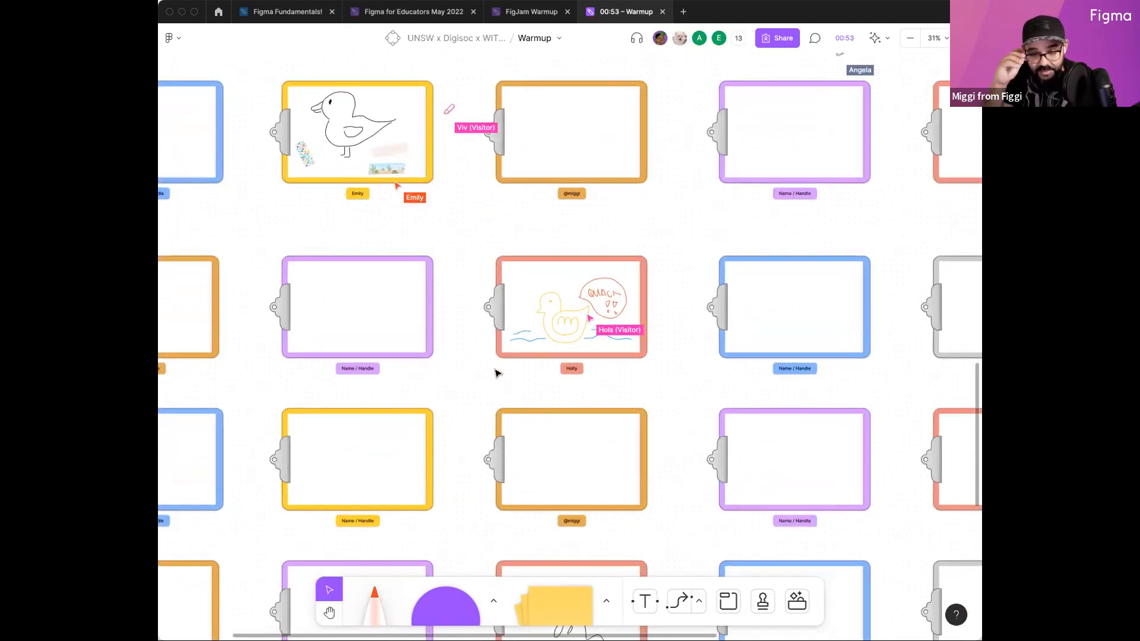
scroll(519, 380, down, 5)
scroll(676, 350, up, 2)
scroll(827, 347, up, 3)
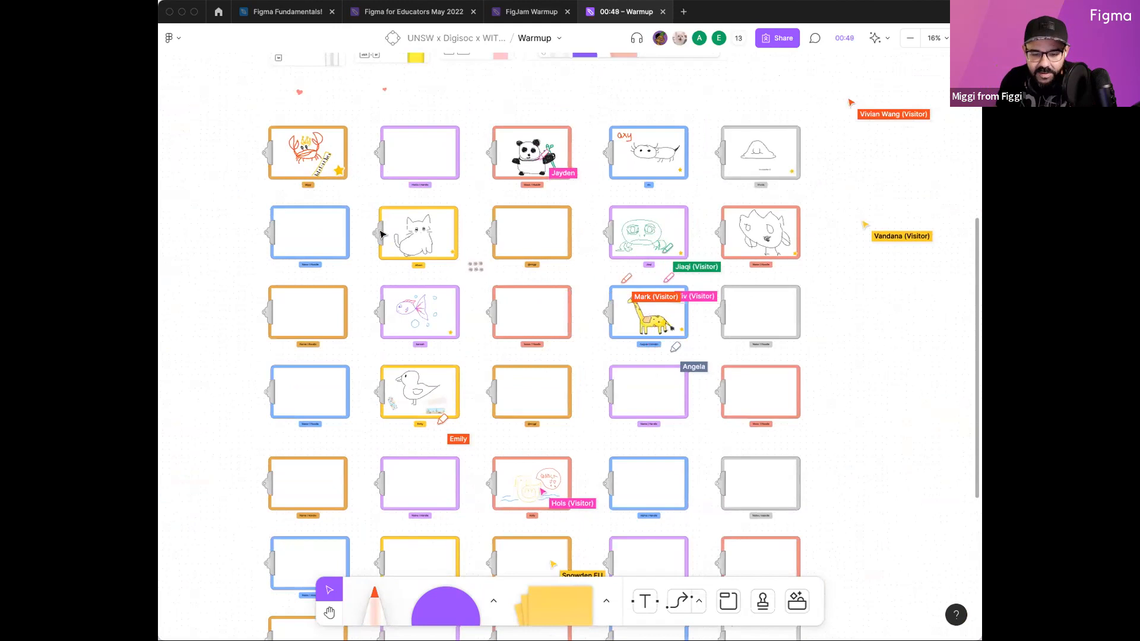
scroll(373, 200, up, 5)
scroll(369, 181, up, 1)
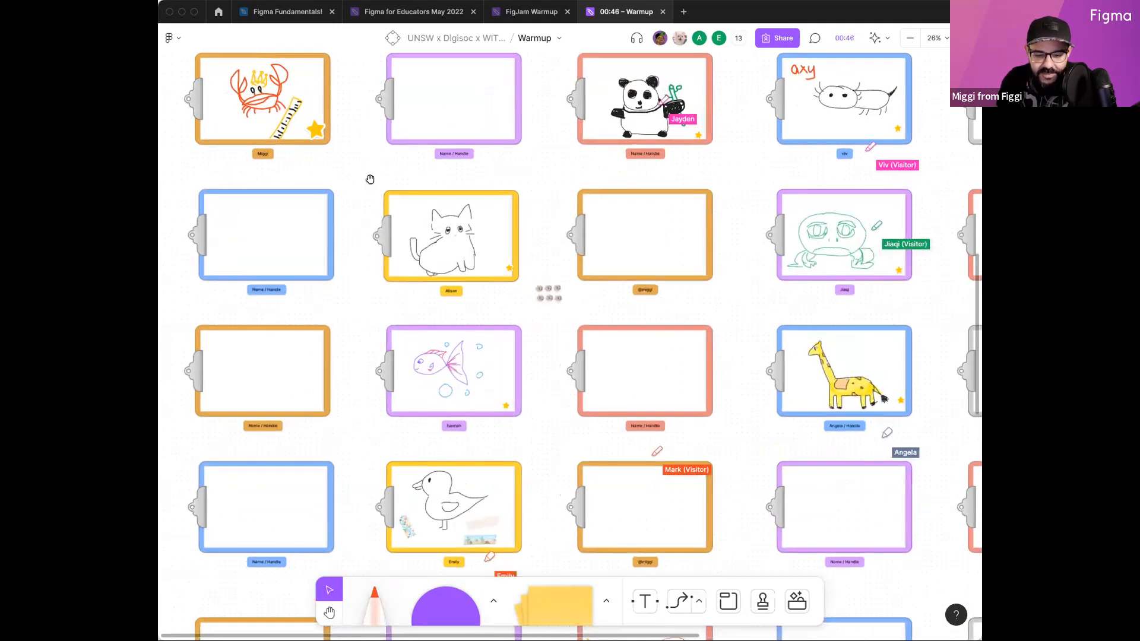
Step: Draw two red cubes with the Marker between the heart stamps above the top clipboards, adding three horizontal lines to one cube's front face
mouse_move(389, 197)
mouse_down()
mouse_move(465, 287)
mouse_move(505, 283)
mouse_move(524, 372)
mouse_up()
scroll(436, 178, up, 6)
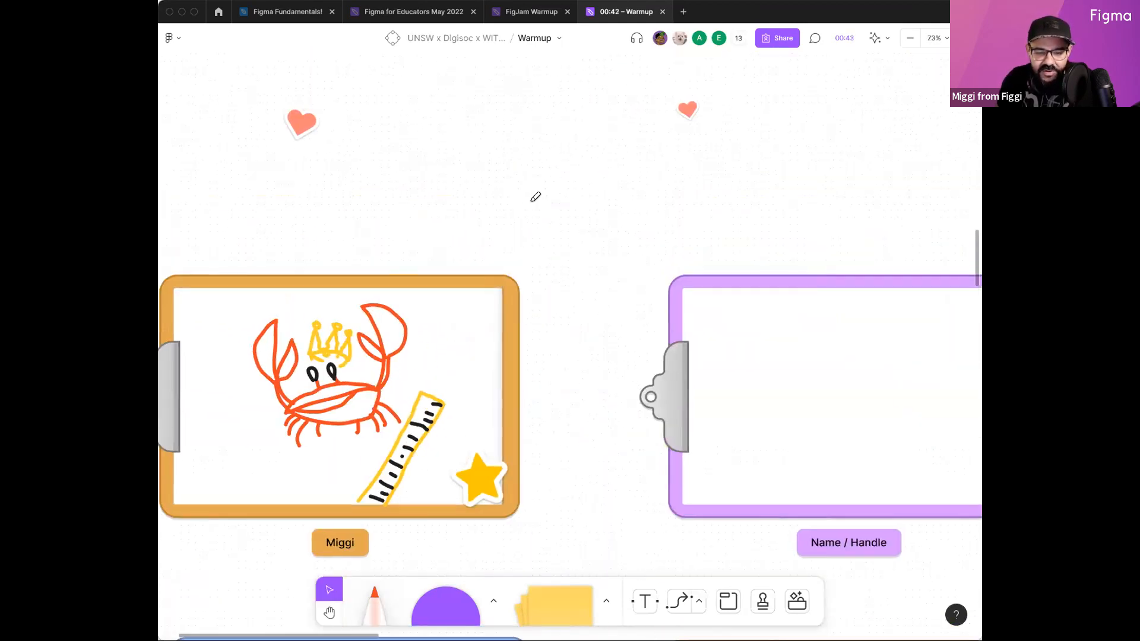
key(m)
drag(440, 126, 534, 202)
drag(492, 117, 448, 119)
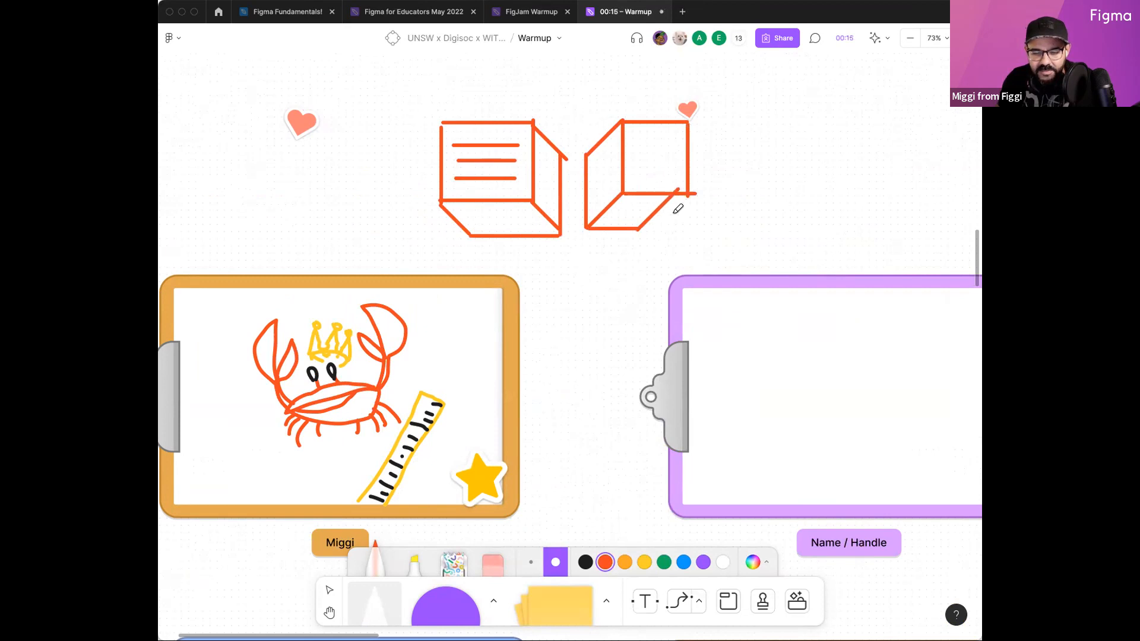
Step: Draw a red angular, pointed S in the blank area above the empty purple clipboard, beside the two cubes
scroll(677, 209, down, 10)
key(h)
scroll(553, 143, down, 2)
scroll(551, 144, down, 3)
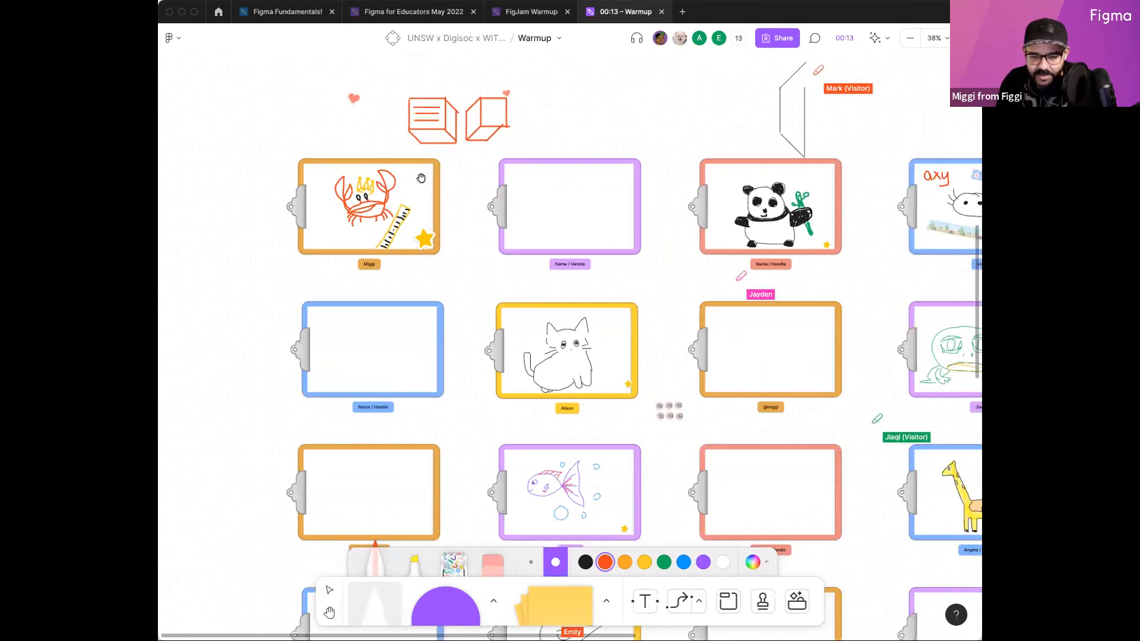
scroll(483, 193, down, 1)
scroll(448, 178, right, 3)
scroll(438, 172, up, 2)
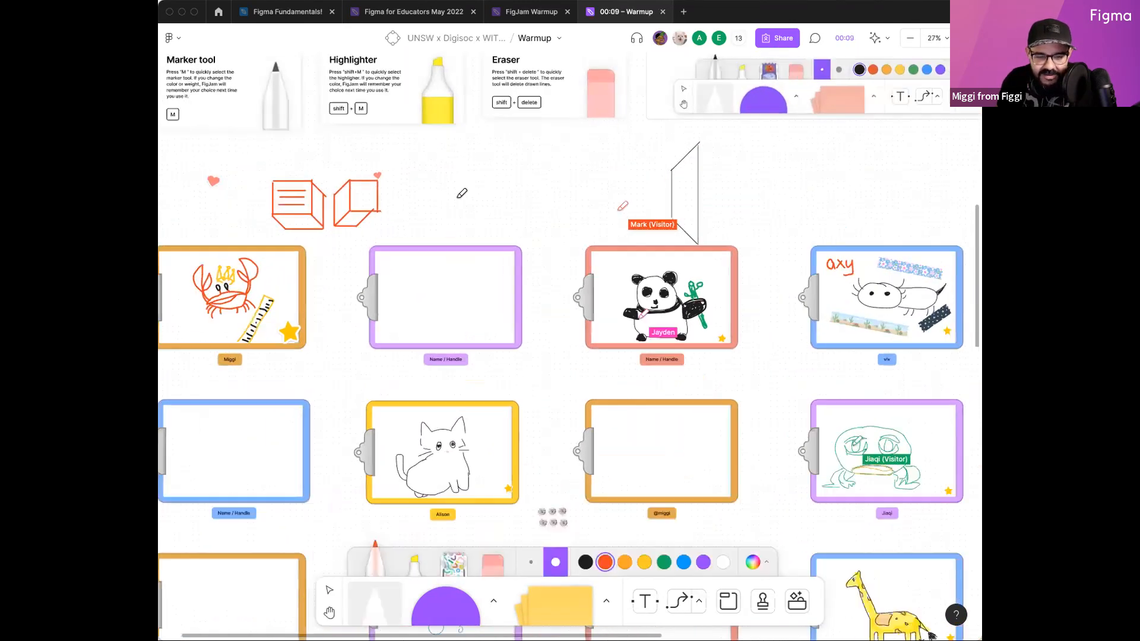
scroll(461, 191, up, 3)
mouse_move(440, 155)
mouse_down()
mouse_move(454, 235)
mouse_move(483, 195)
mouse_up()
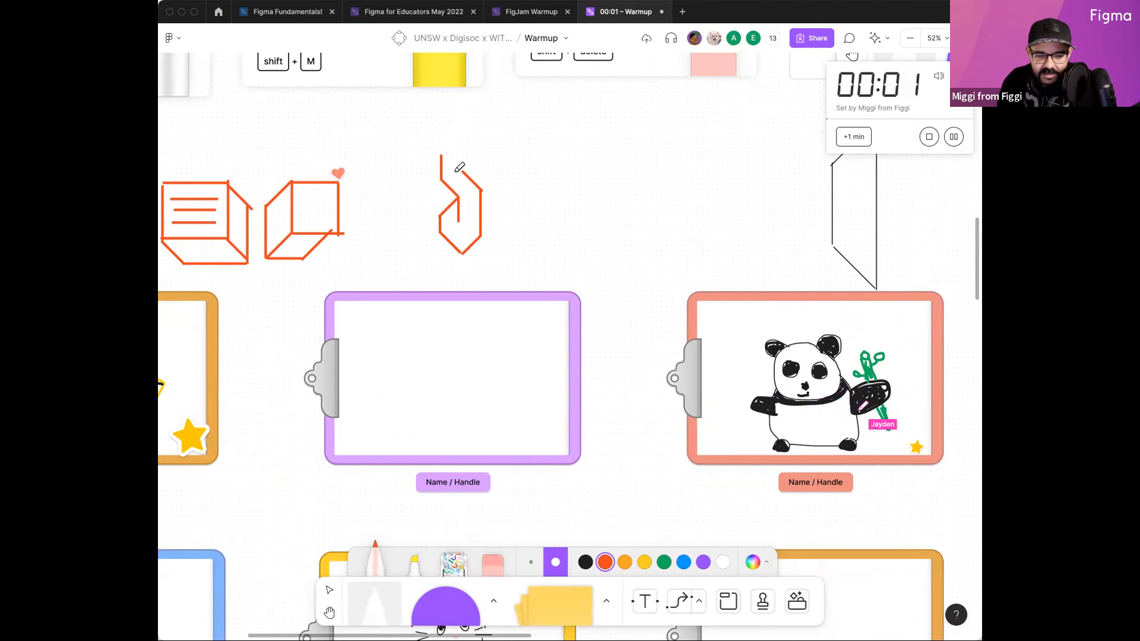
drag(440, 155, 471, 144)
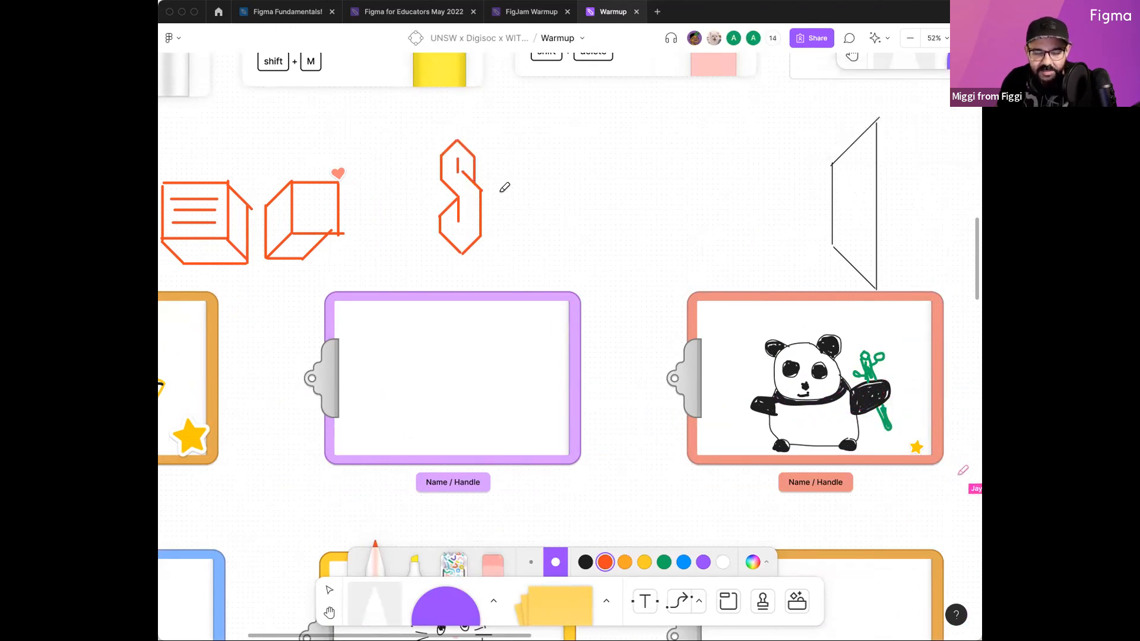
Step: Examine the finished doodles across the clipboard grid, including the axolotl, frog, giraffe, fish and colored duck
scroll(505, 187, down, 5)
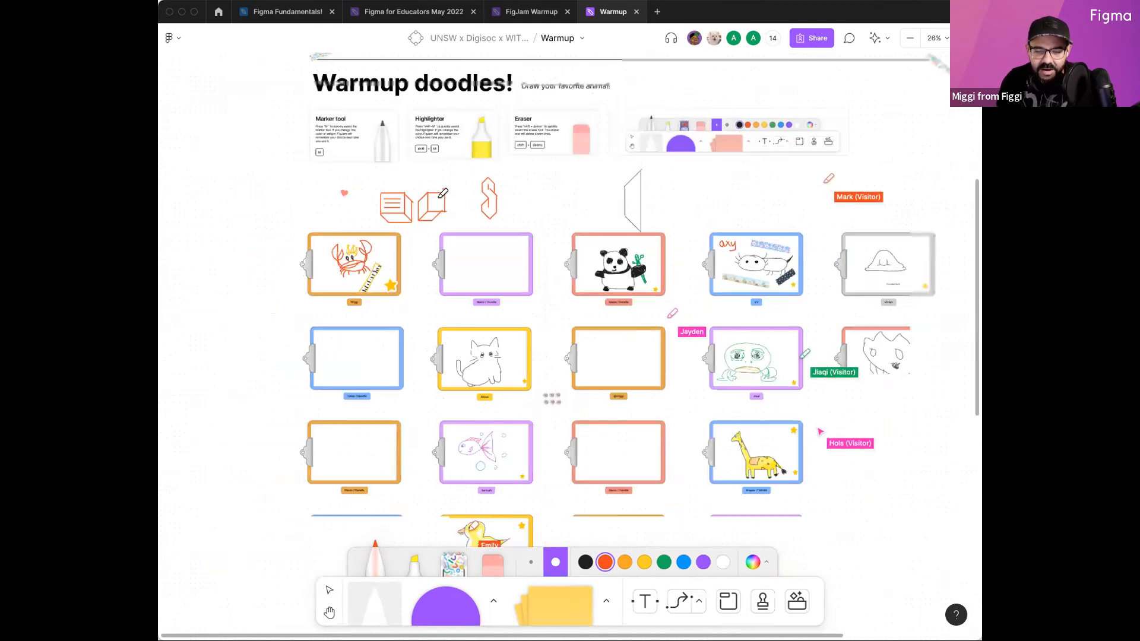
scroll(443, 193, down, 2)
key(space)
drag(582, 305, 483, 277)
scroll(514, 284, up, 1)
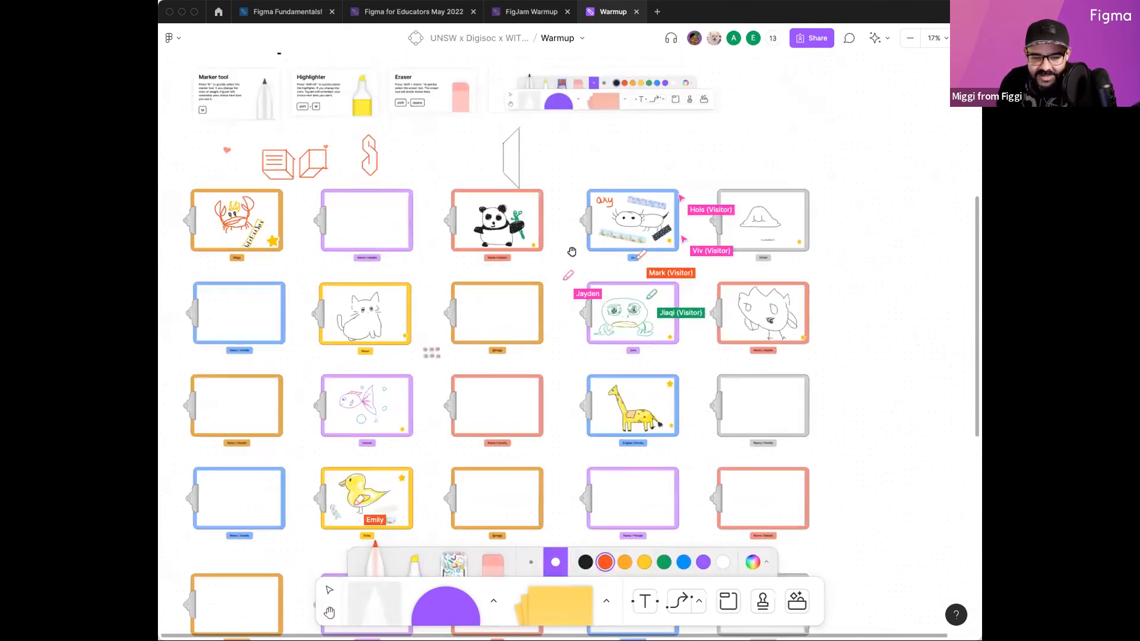
scroll(558, 279, up, 2)
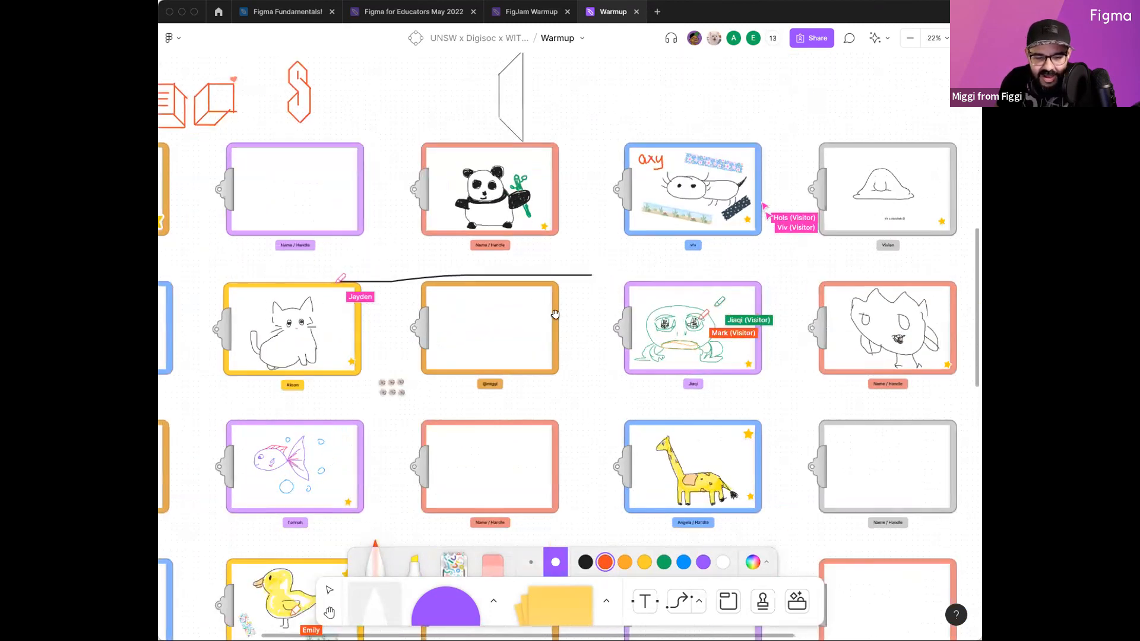
key(space)
drag(555, 314, 476, 325)
scroll(404, 350, up, 1)
drag(384, 374, 722, 282)
scroll(537, 312, up, 3)
scroll(561, 323, down, 5)
scroll(597, 356, down, 1)
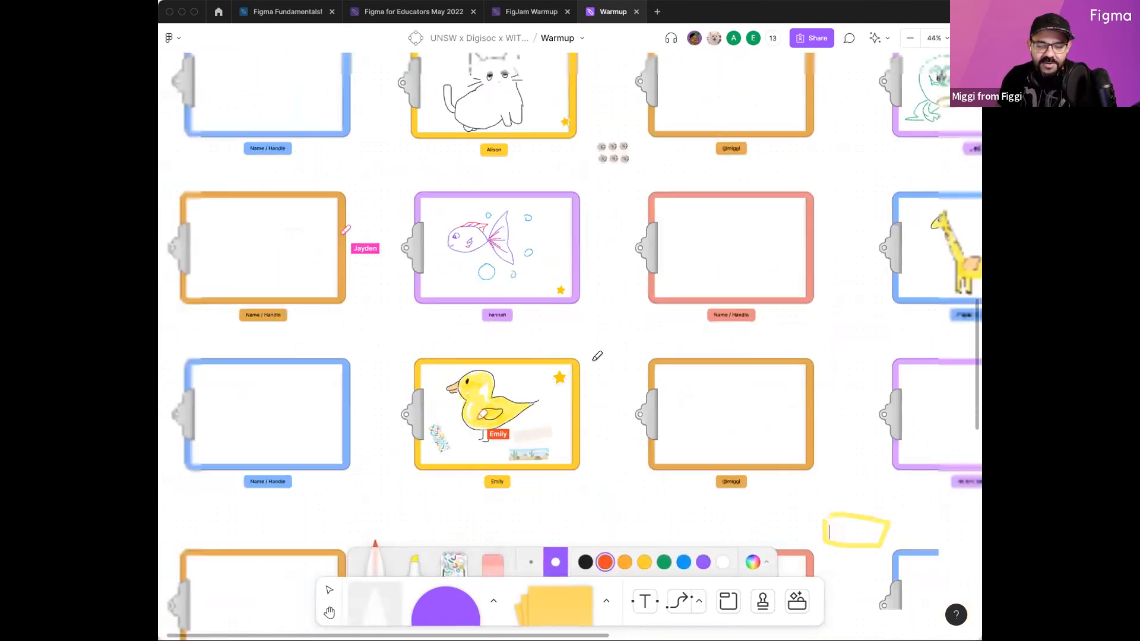
key(space)
scroll(597, 356, right, 5)
scroll(597, 356, down, 2)
scroll(595, 355, down, 4)
scroll(594, 355, right, 2)
scroll(595, 355, down, 5)
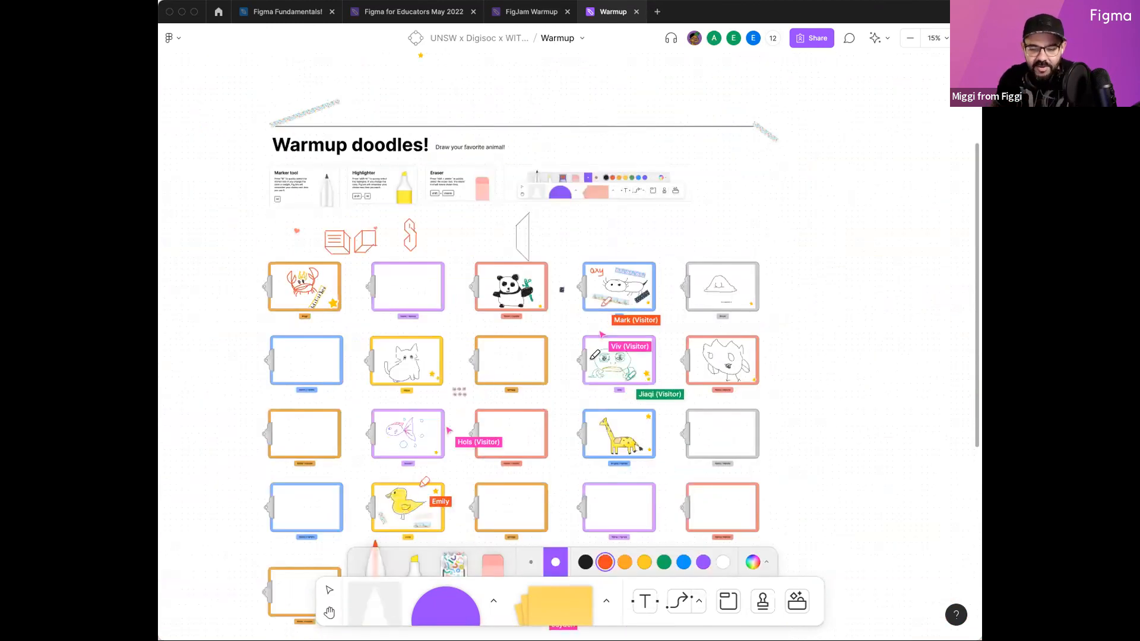
key(v)
scroll(612, 362, up, 1)
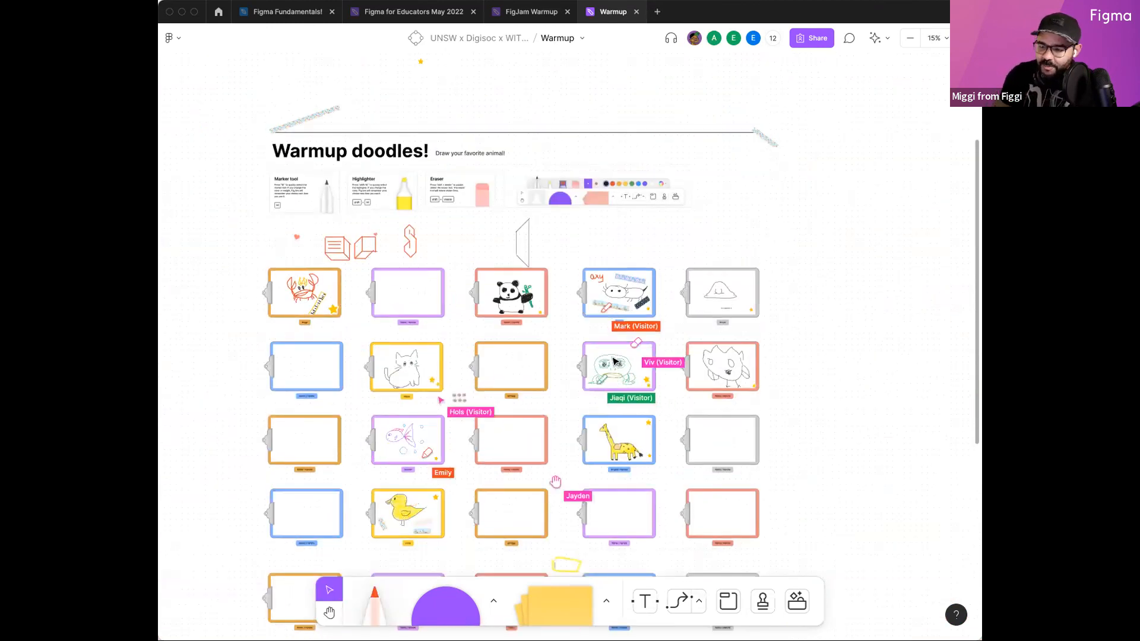
Step: Inspect the embedded Figma Fundamentals! file beneath the clipboard grid and where it sits relative to the doodles
key(space)
scroll(615, 359, down, 10)
scroll(574, 387, up, 1)
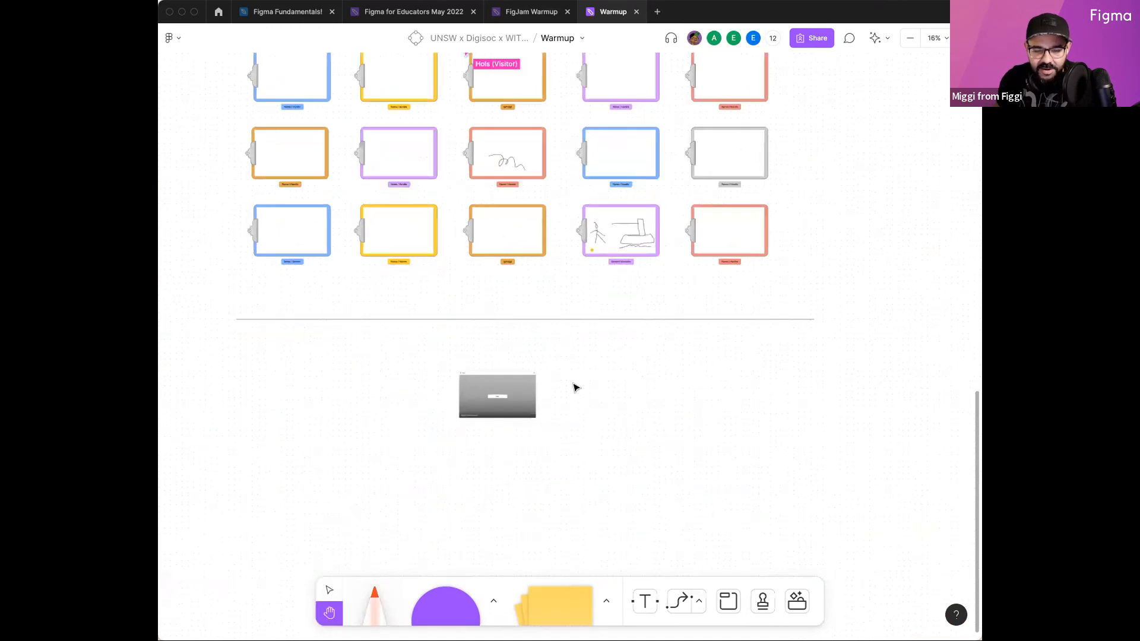
scroll(574, 387, left, 1)
drag(579, 382, 593, 341)
scroll(569, 370, up, 5)
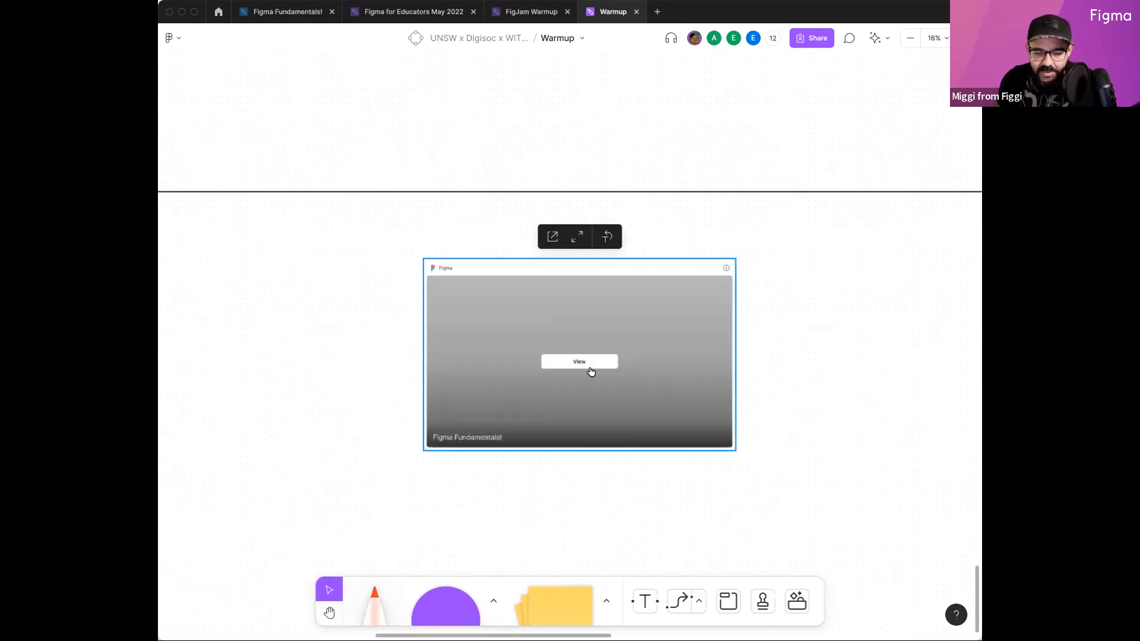
scroll(587, 370, up, 1)
scroll(581, 372, up, 3)
scroll(575, 365, down, 10)
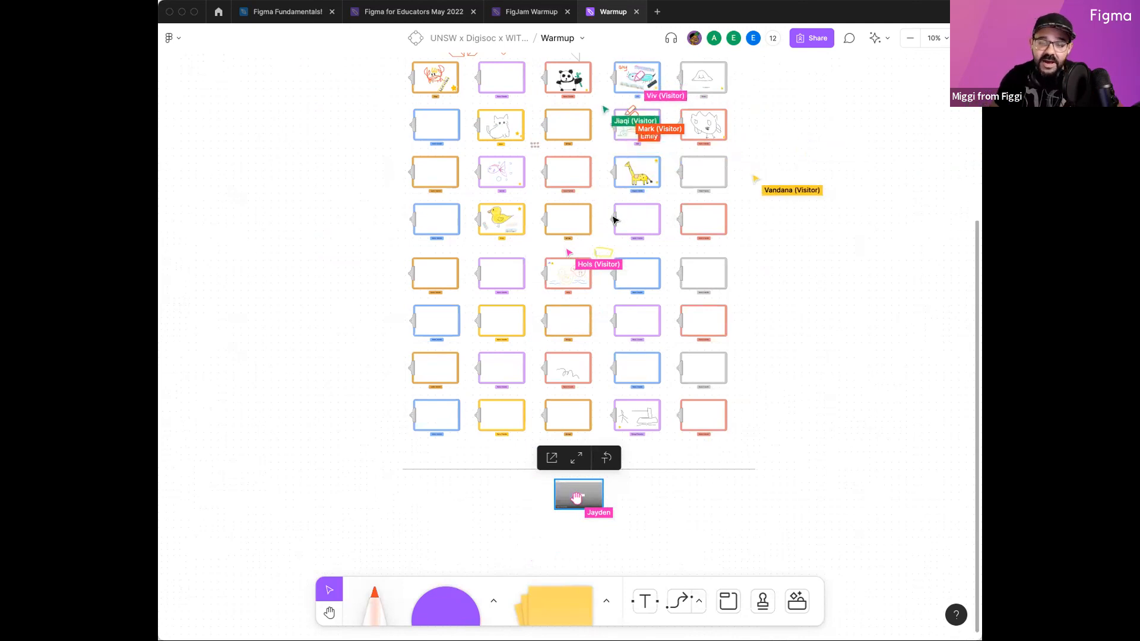
Step: Load the embed's preview, open the Figma Fundamentals! file from it, and bring the Intro and Basics frames into view
scroll(586, 474, up, 15)
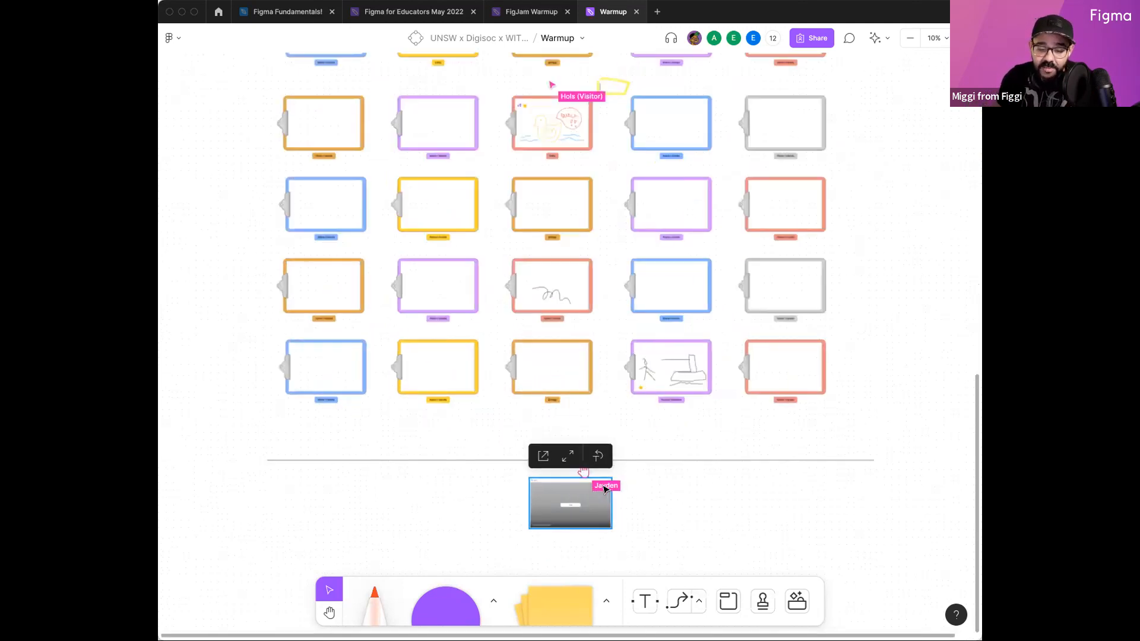
scroll(554, 360, down, 3)
click(551, 357)
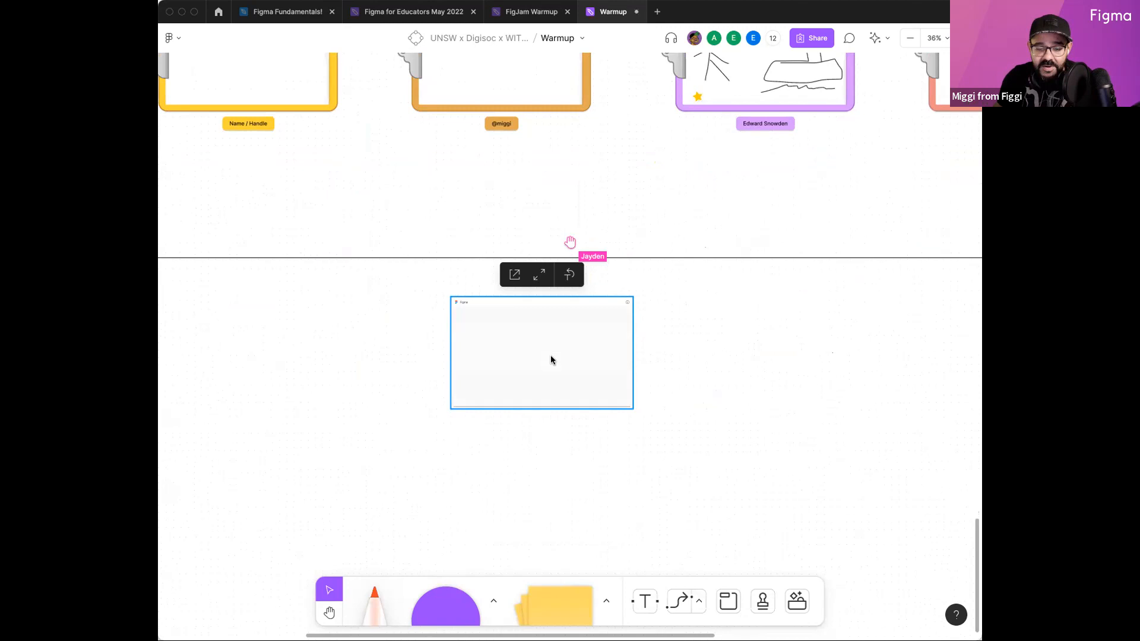
click(514, 275)
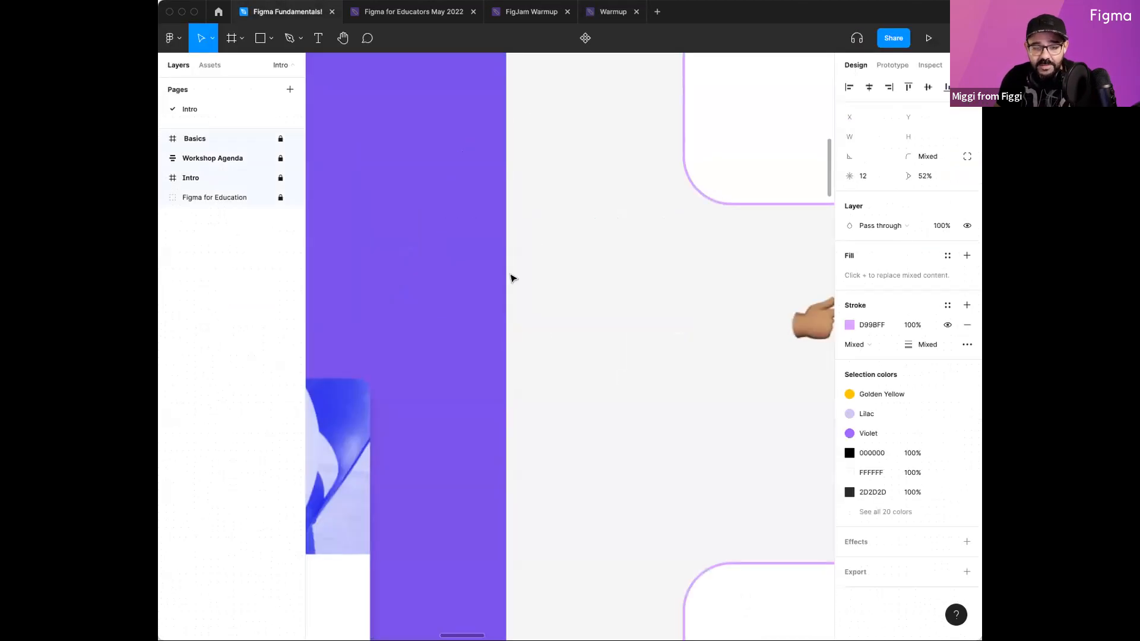
scroll(574, 274, down, 15)
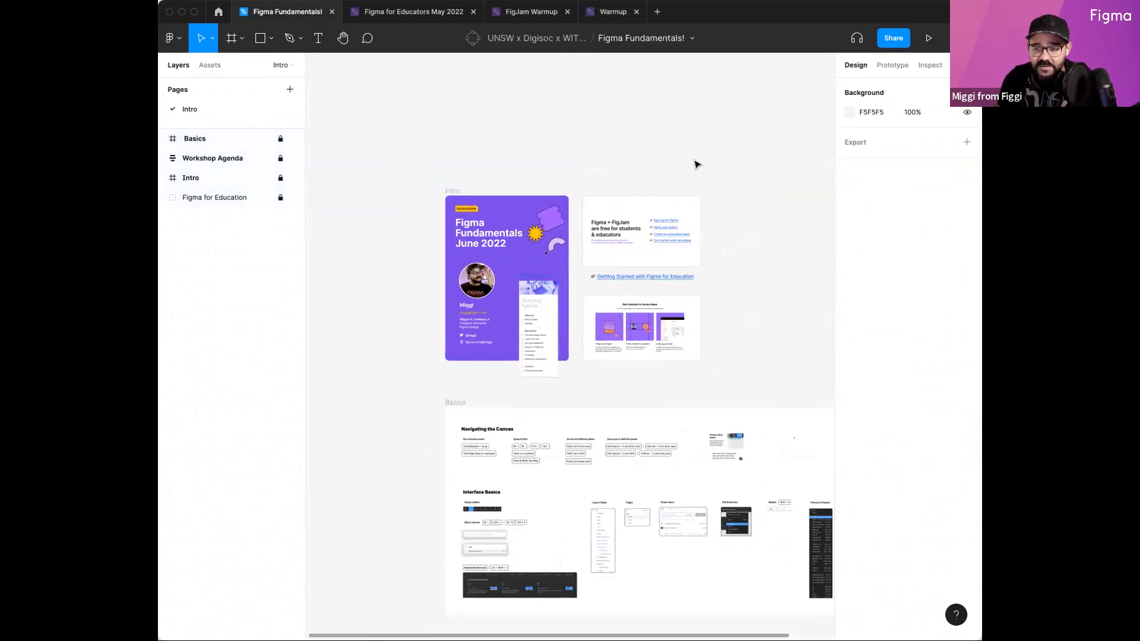
scroll(771, 197, down, 3)
Step: Check the Figma Fundamentals! file's sharing settings and return to the Warmup board
click(894, 38)
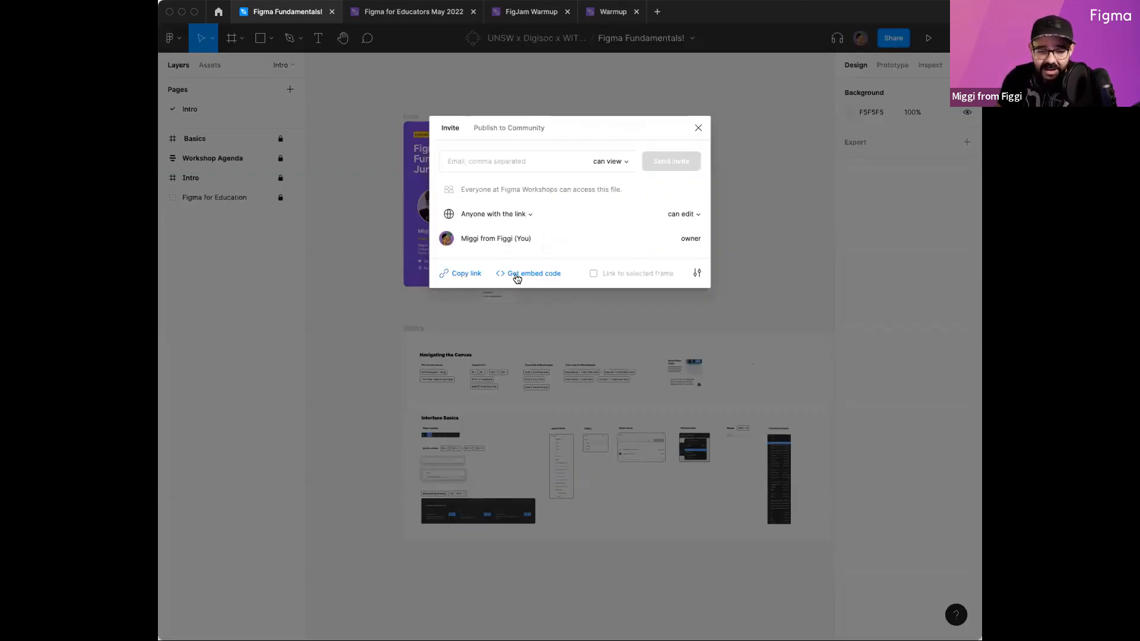
click(698, 128)
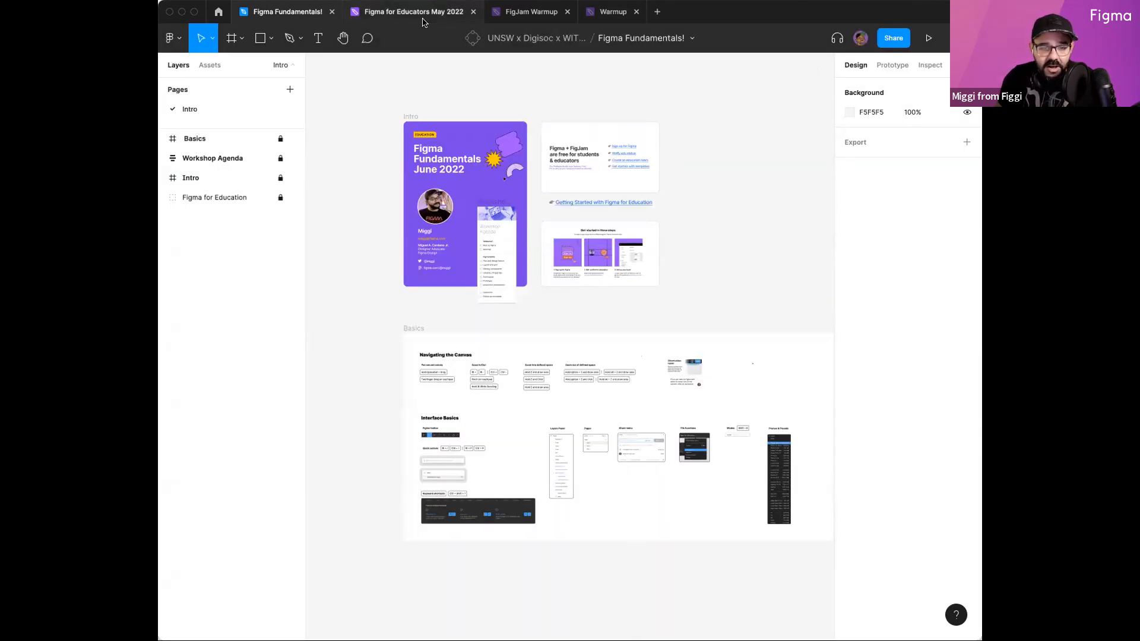
click(605, 12)
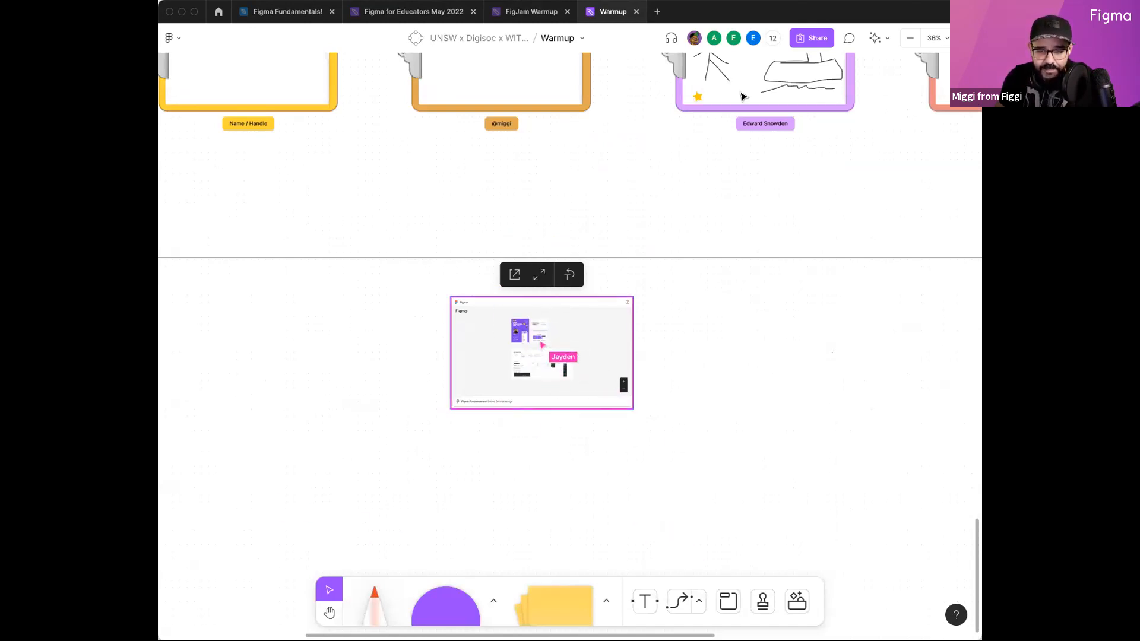
Step: Copy the share link of the Figma Fundamentals! file and return to the Warmup board
click(303, 12)
click(892, 40)
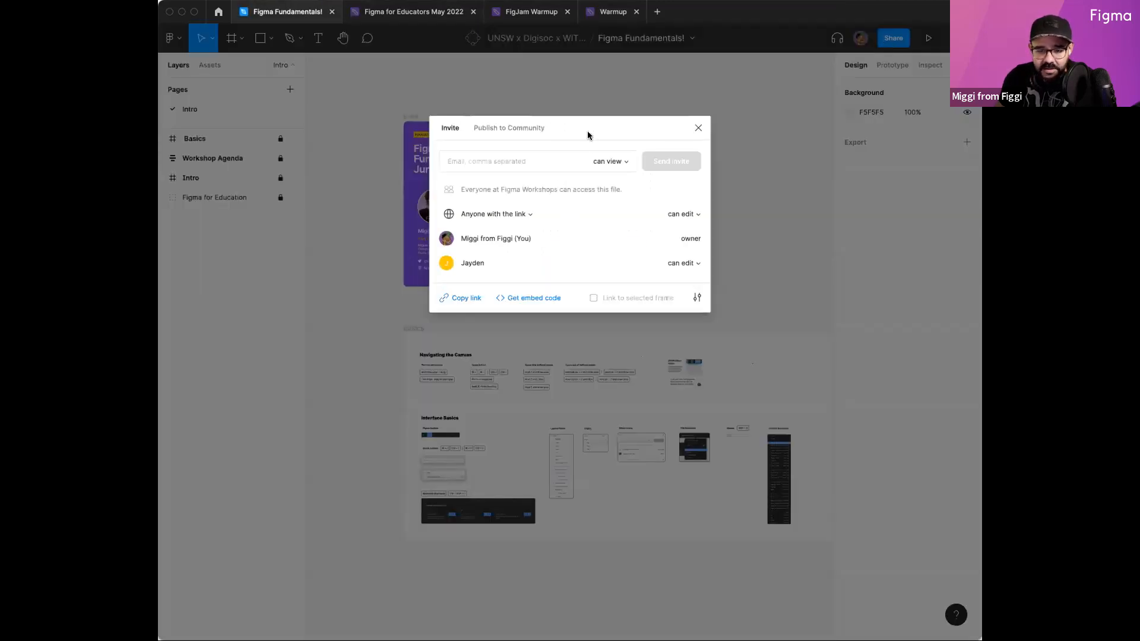
click(473, 298)
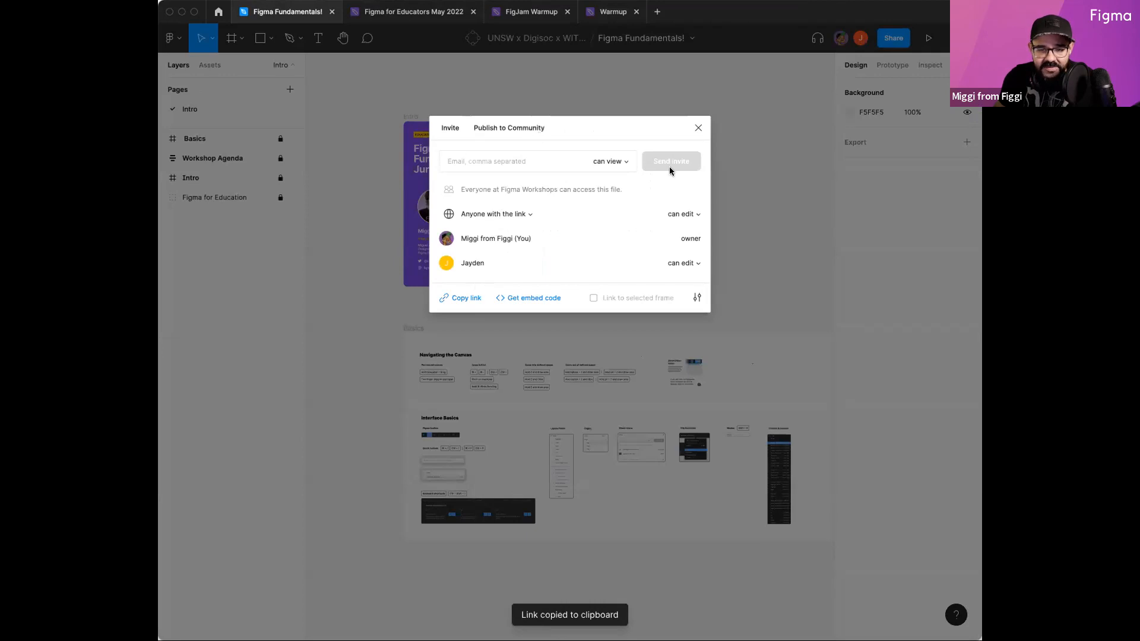
click(698, 129)
click(611, 12)
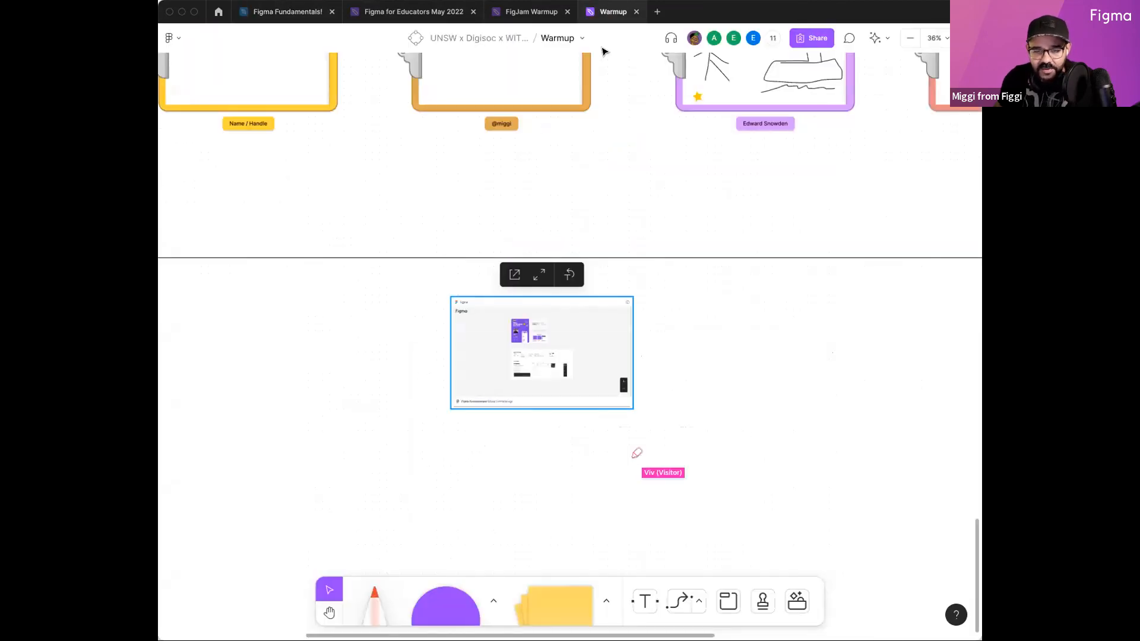
Step: Add a text element containing the copied file link to the blank area beside the embedded file
click(707, 405)
key(t)
click(680, 418)
key(ctrl+v)
click(712, 472)
click(752, 429)
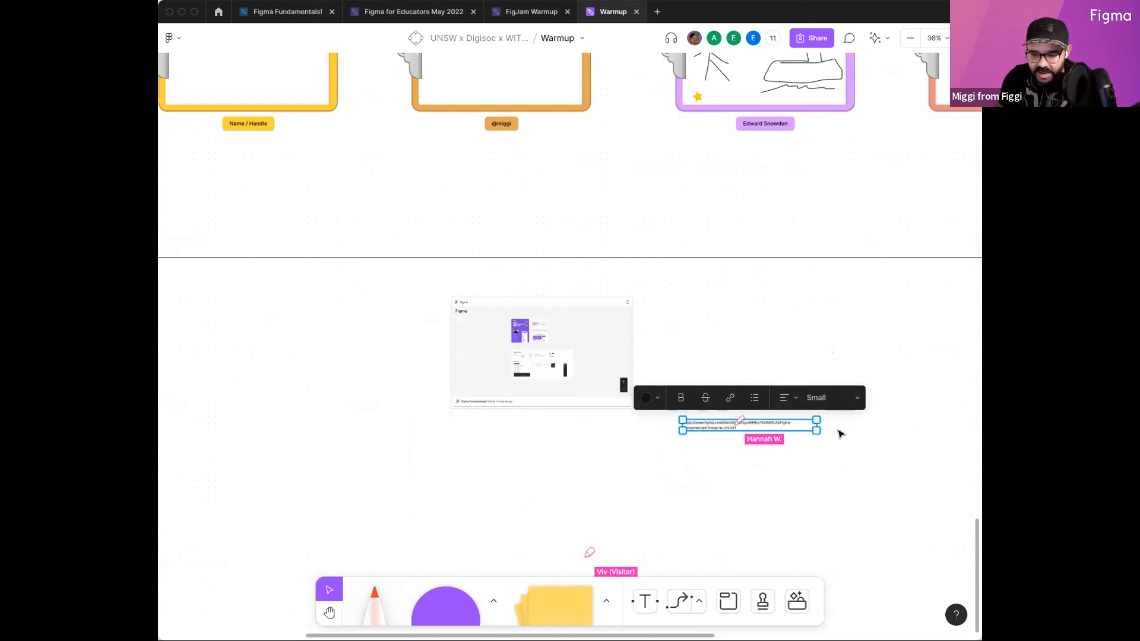
Step: Enlarge the file link text beyond the Small size
click(827, 399)
click(816, 435)
click(734, 444)
double_click(733, 444)
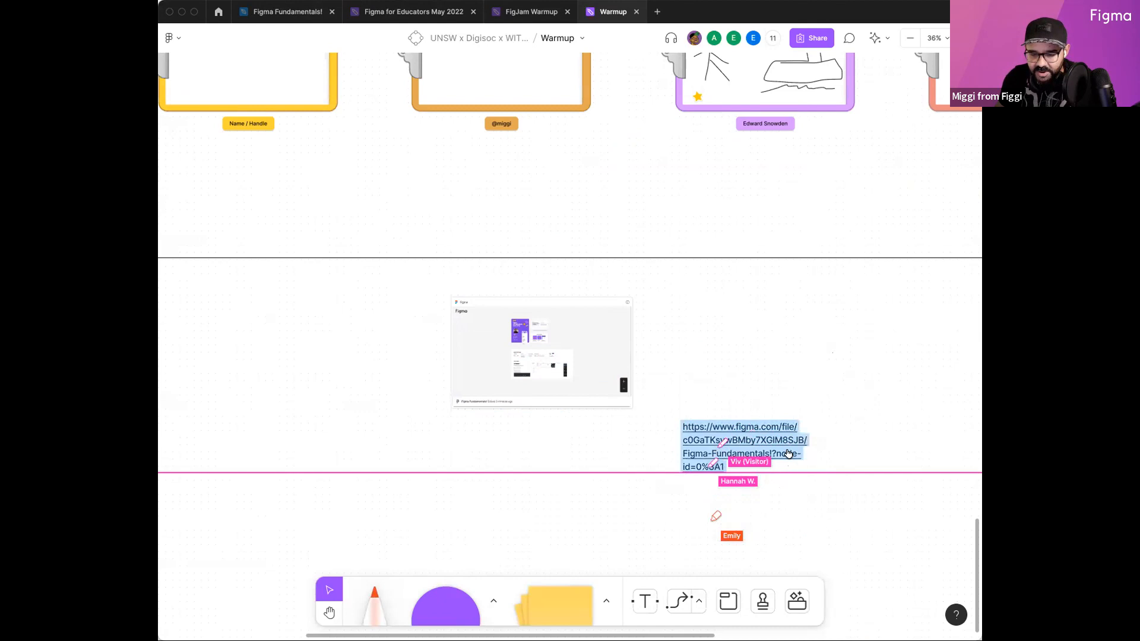
Step: Move the file link text directly beneath the embedded Figma Fundamentals! file
drag(756, 451, 564, 460)
click(742, 429)
key(space)
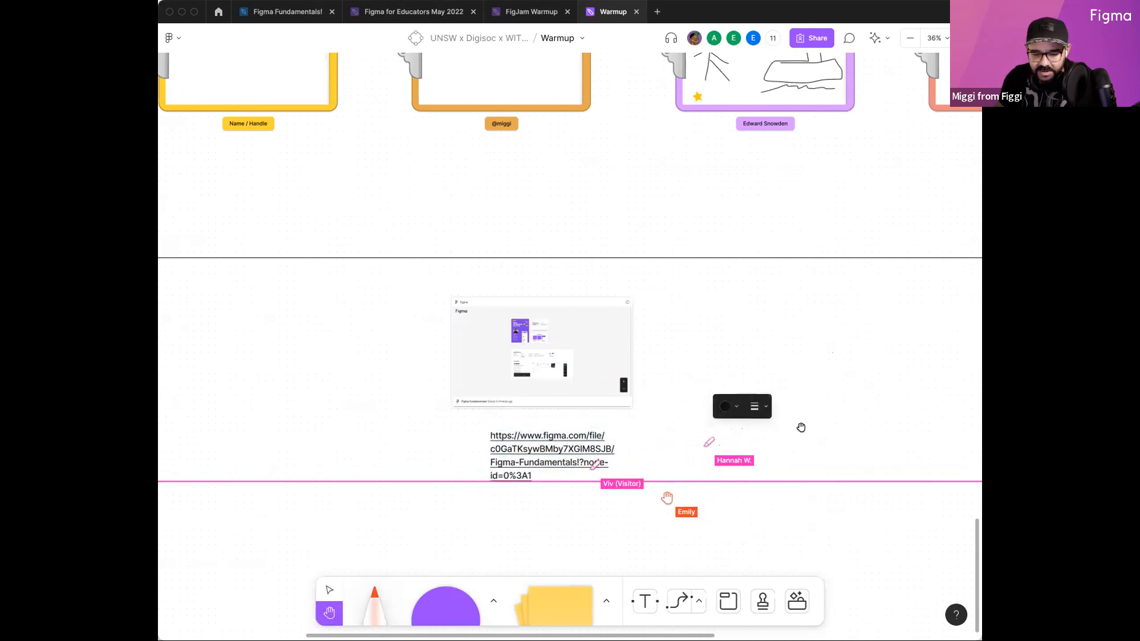
Step: Switch to the Figma Fundamentals! file and widen the app window
drag(801, 427, 867, 435)
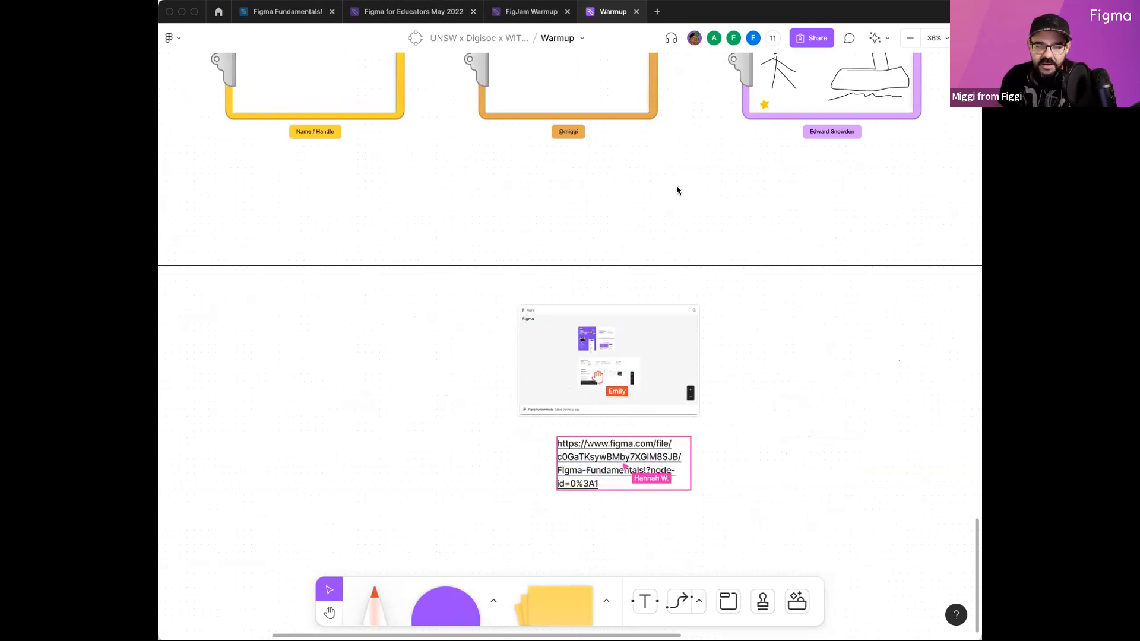
click(308, 14)
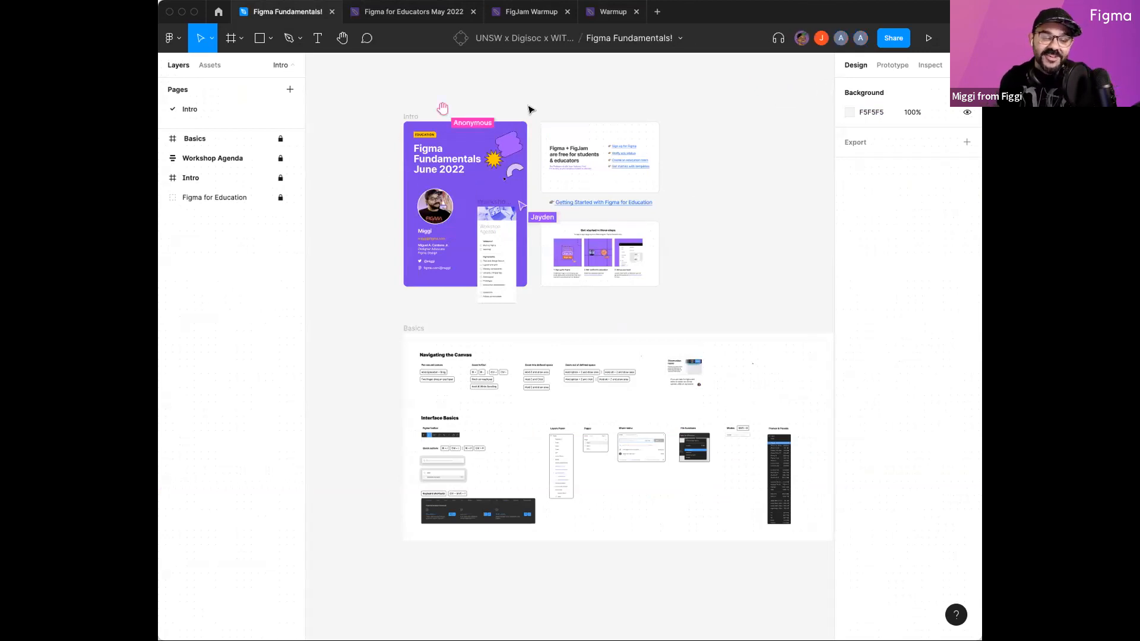
scroll(455, 86, up, 3)
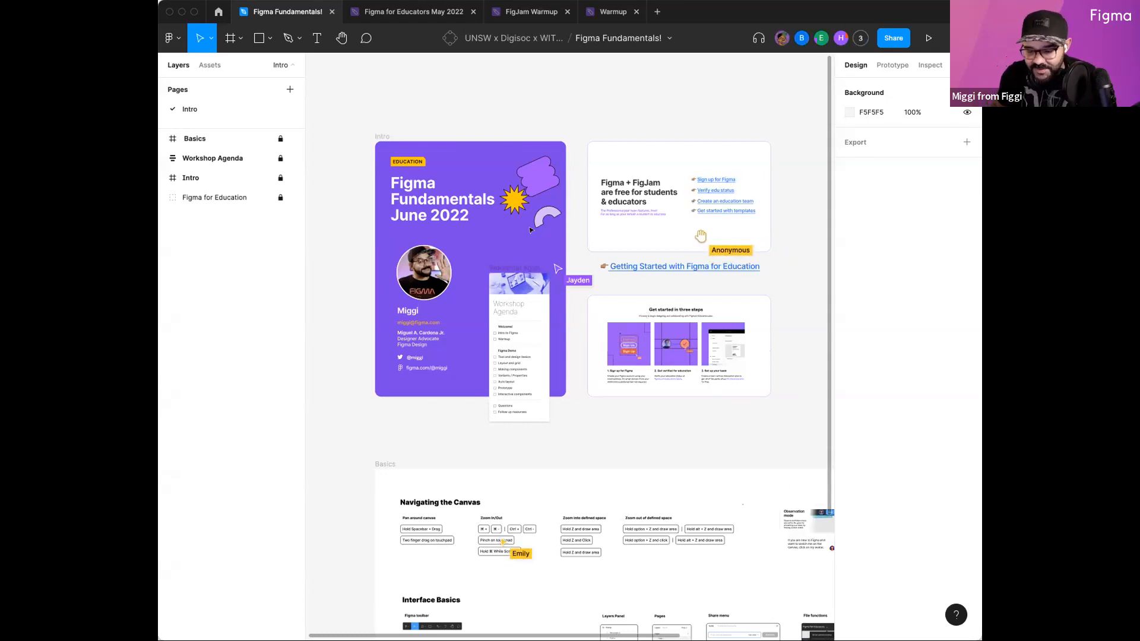
drag(982, 556, 1029, 556)
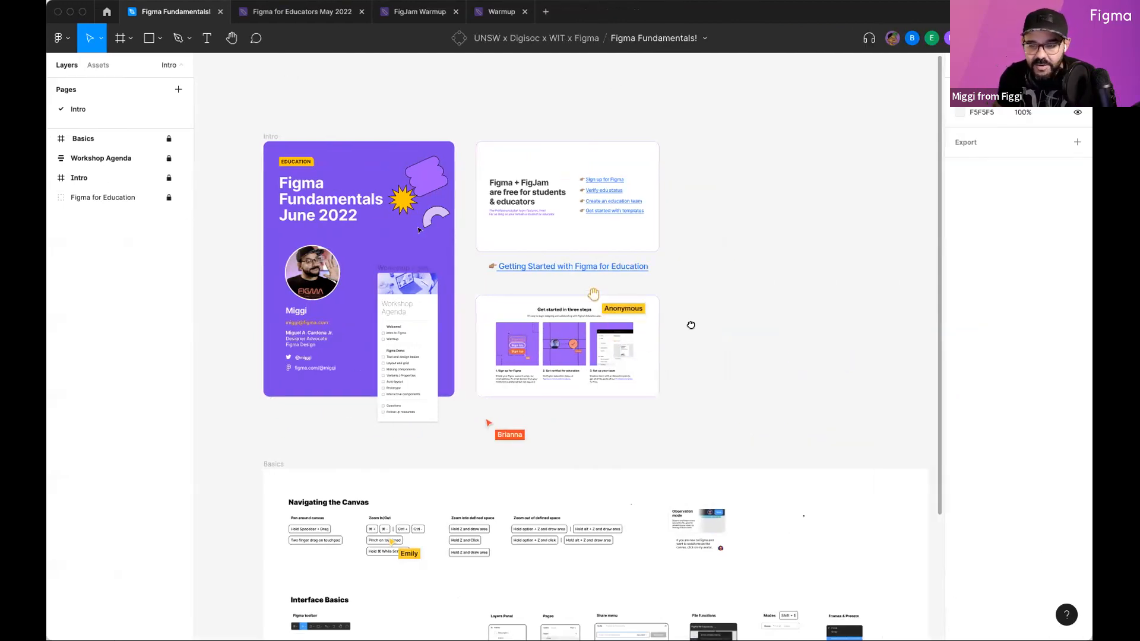
Step: Check the sharing permissions of the Figma Fundamentals! file, closing the share settings without changes
drag(689, 326, 669, 358)
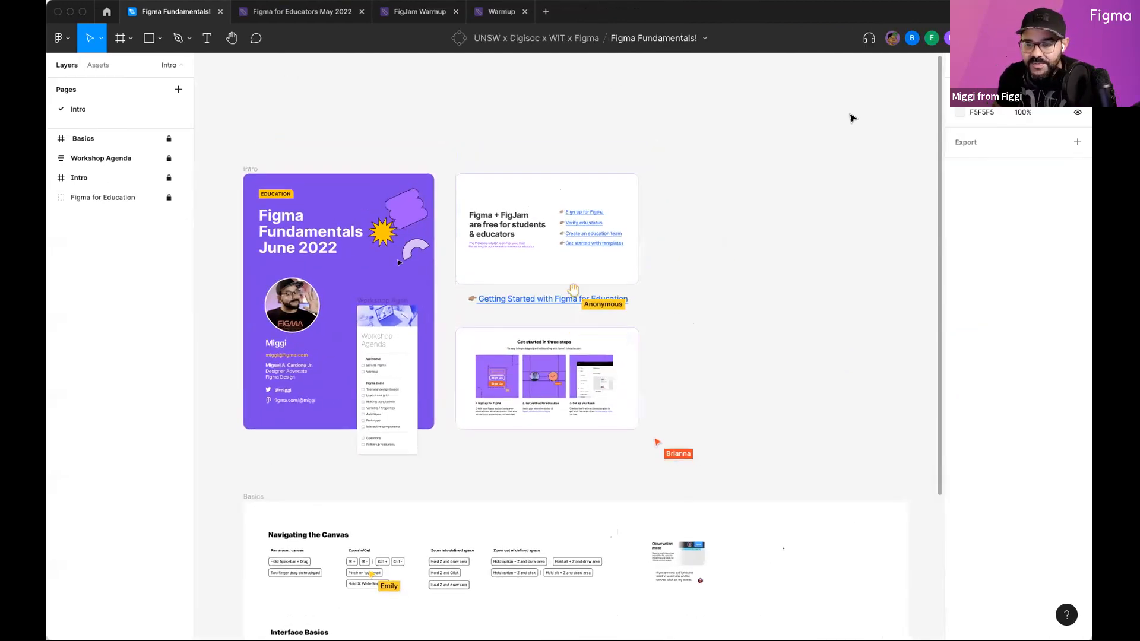
drag(744, 241, 843, 158)
click(997, 38)
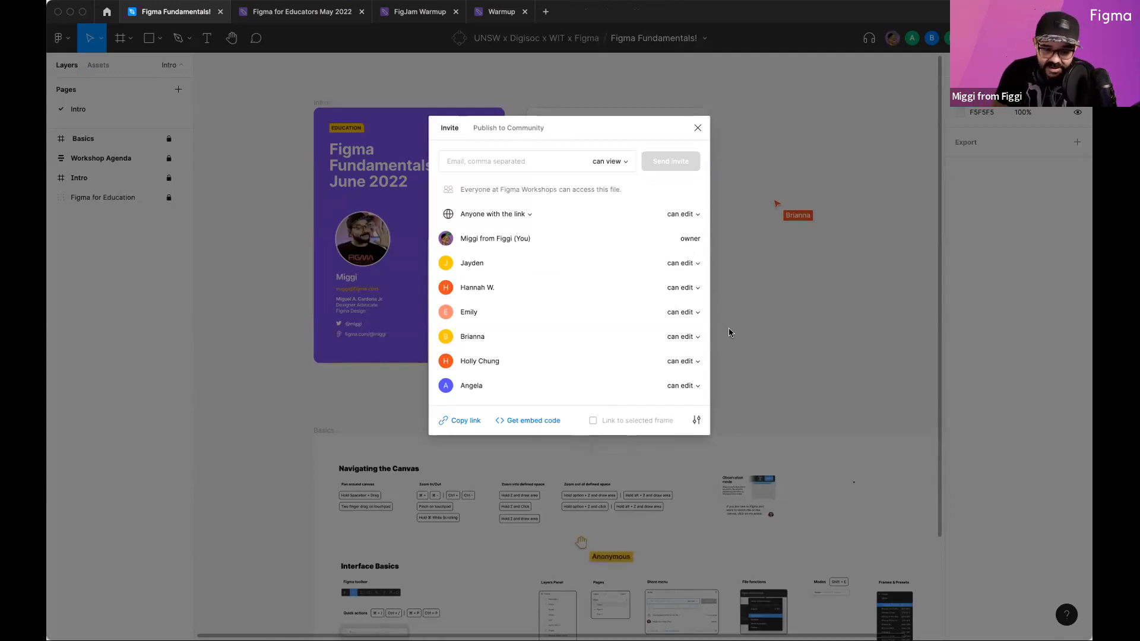
click(697, 128)
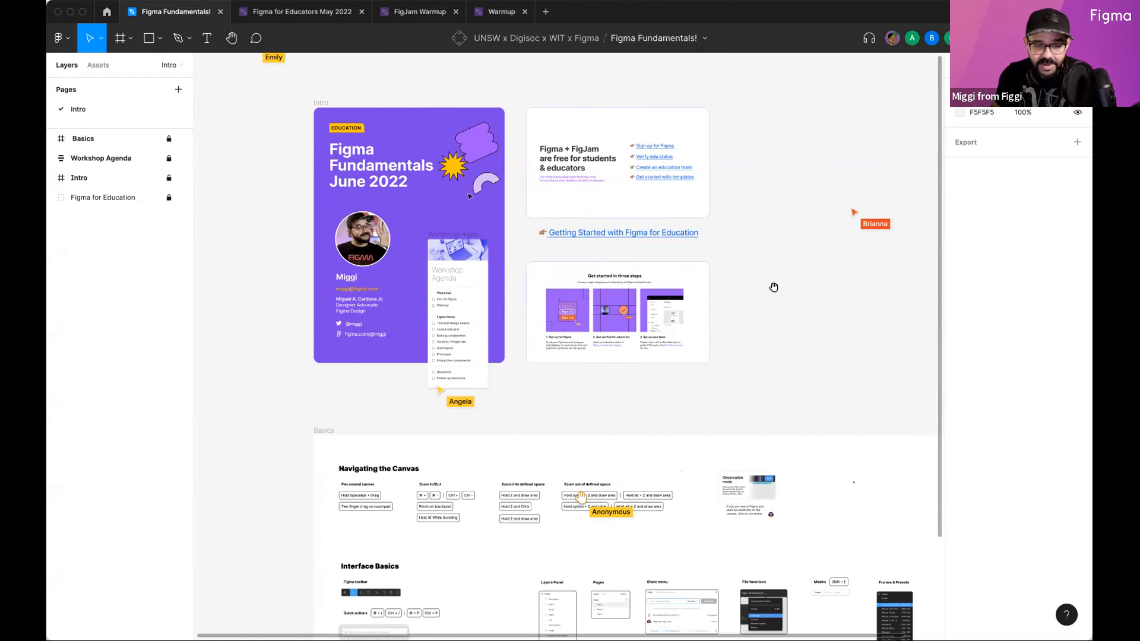
Step: Look over the Basics frame and the Intro frame with its Workshop Agenda
scroll(770, 287, right, 4)
scroll(770, 287, down, 3)
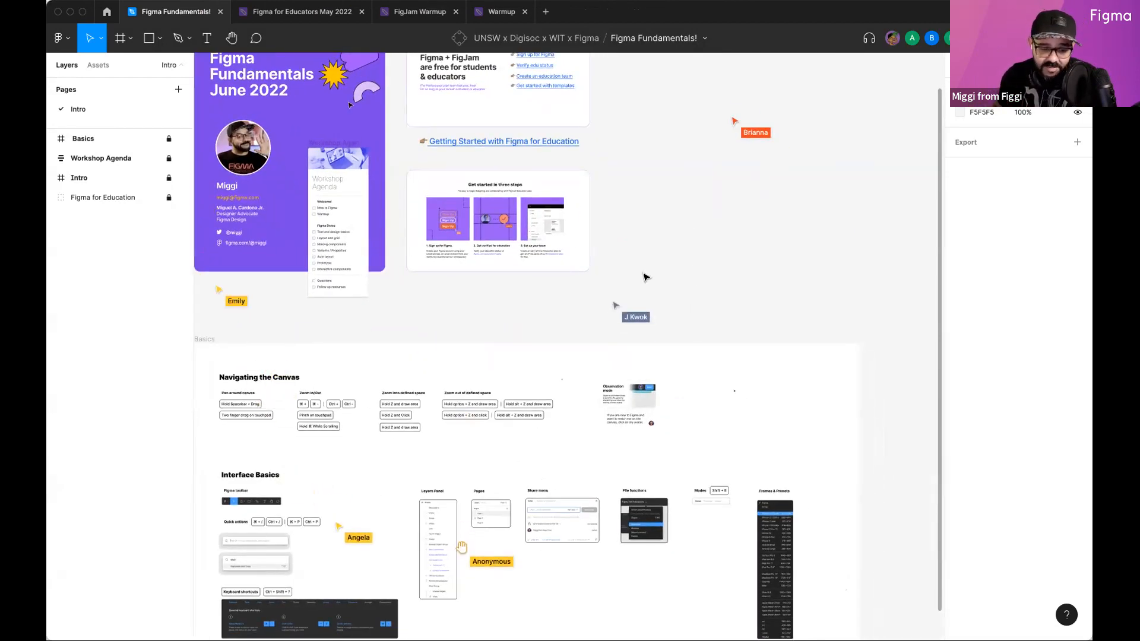
scroll(648, 349, down, 3)
scroll(648, 349, left, 2)
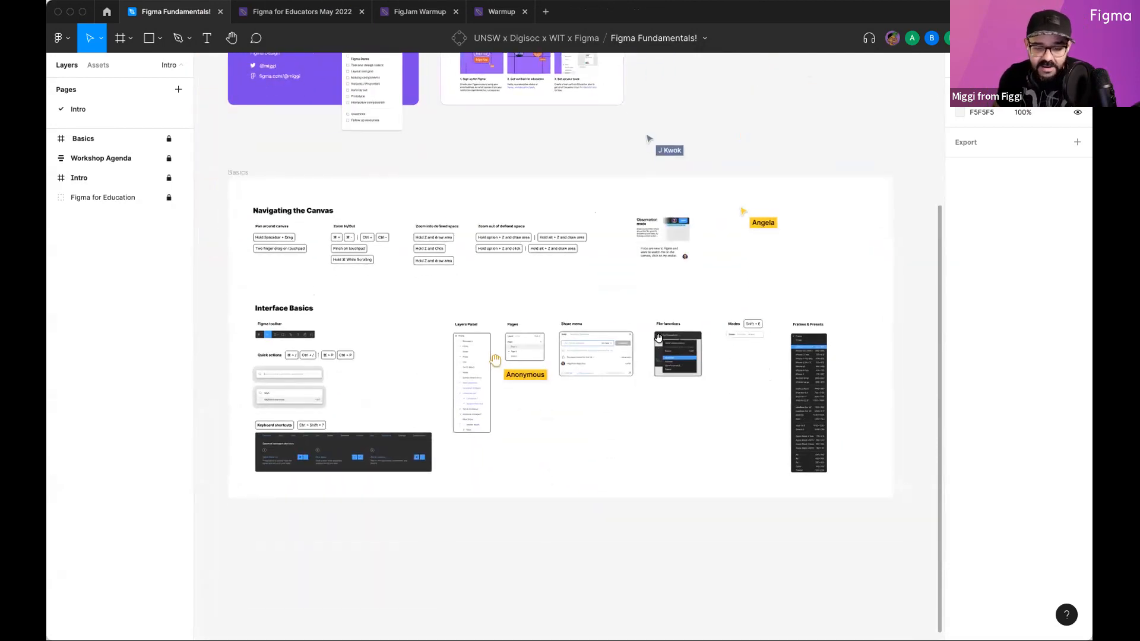
scroll(646, 137, up, 3)
drag(423, 189, 476, 268)
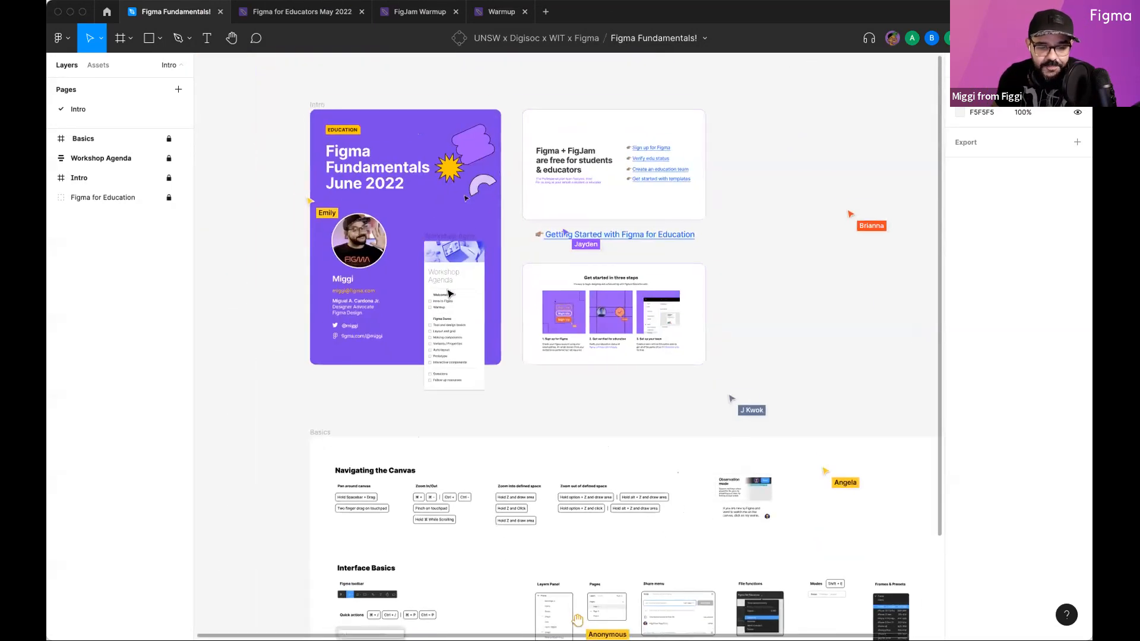
scroll(445, 282, up, 4)
scroll(445, 282, down, 1)
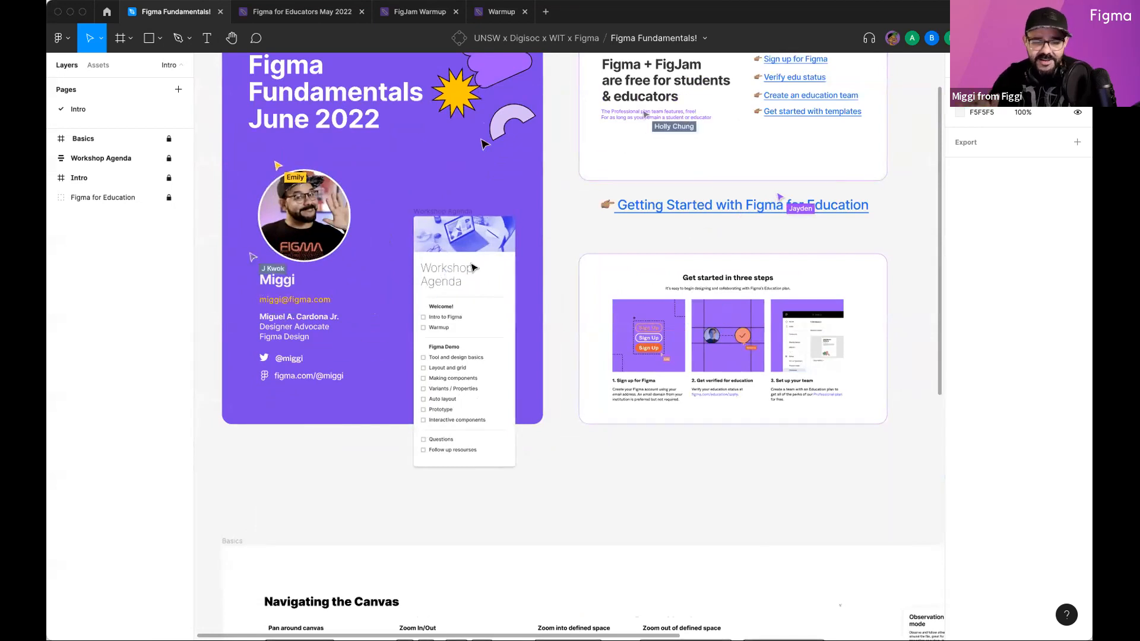
scroll(475, 270, up, 3)
scroll(486, 302, down, 1)
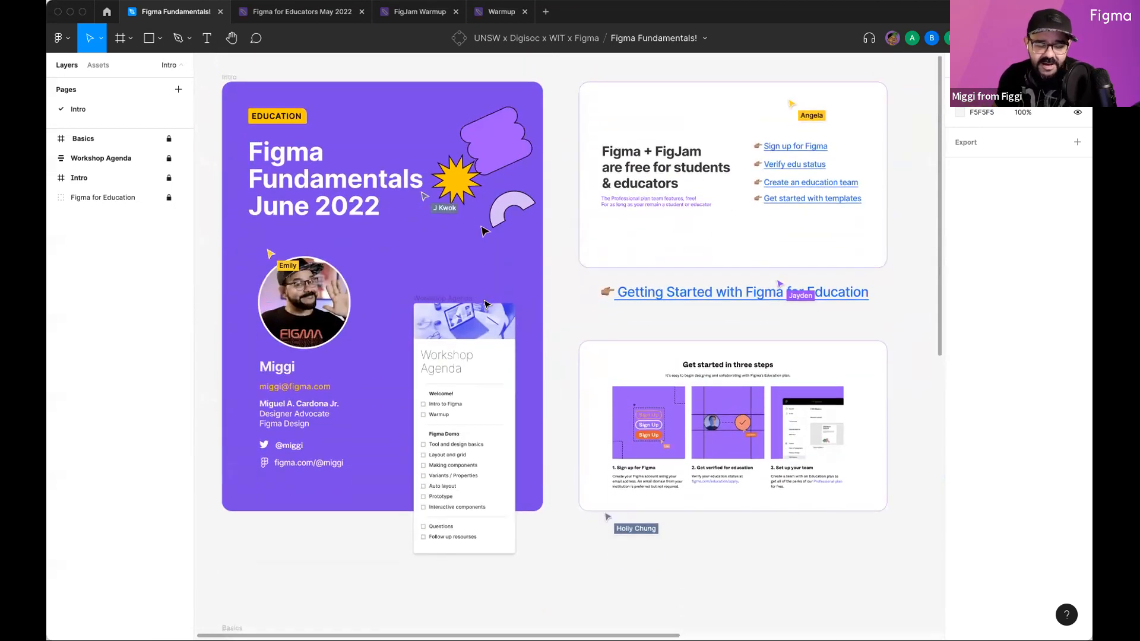
scroll(691, 416, down, 3)
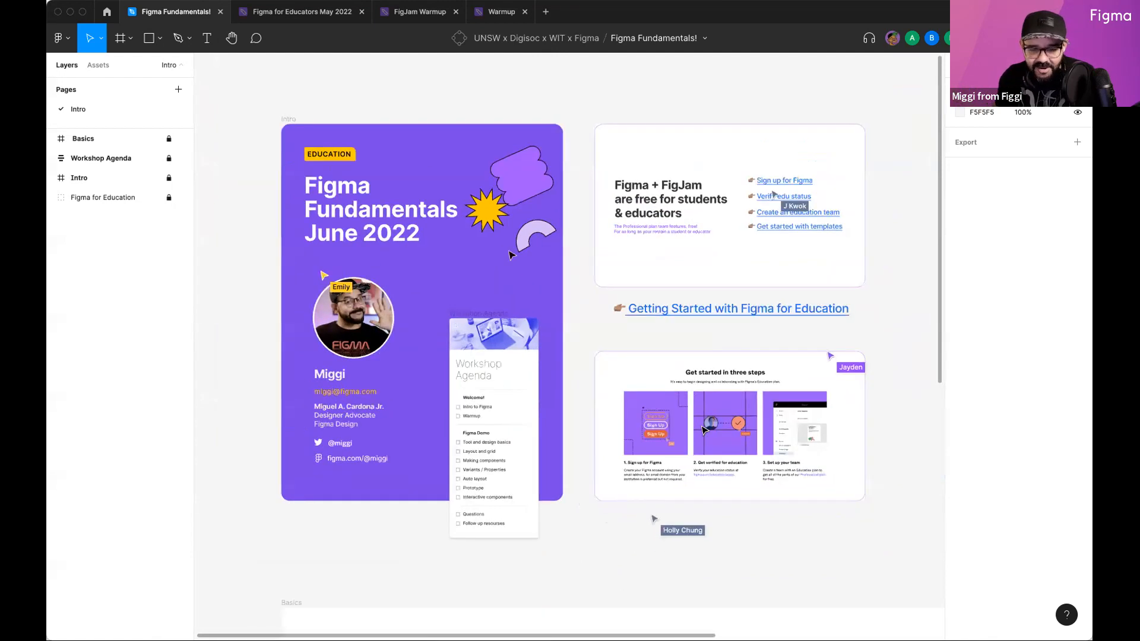
Step: Examine the education card's links for signing up, verifying edu status, creating an education team and getting started with templates
scroll(689, 415, right, 2)
scroll(694, 419, down, 1)
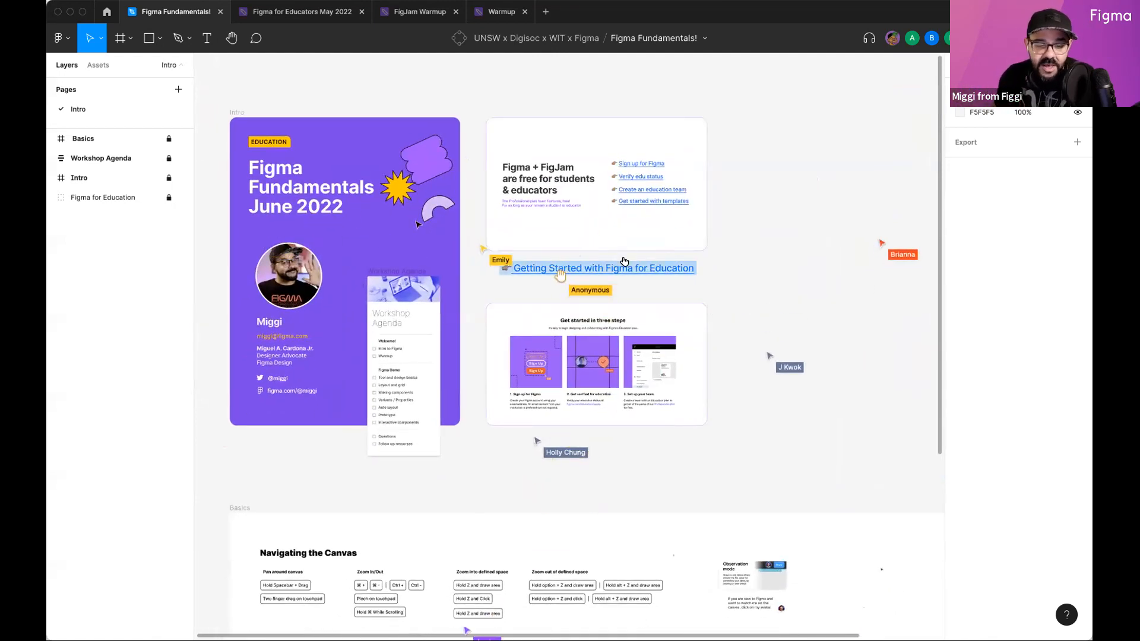
scroll(648, 260, up, 3)
scroll(644, 265, up, 1)
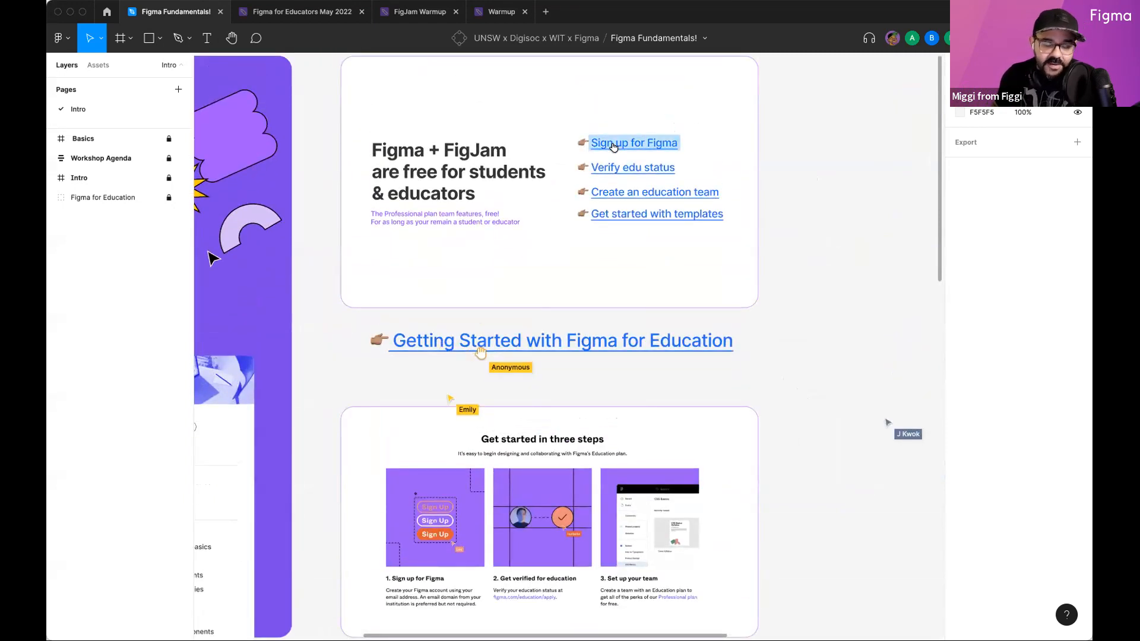
mouse_move(614, 147)
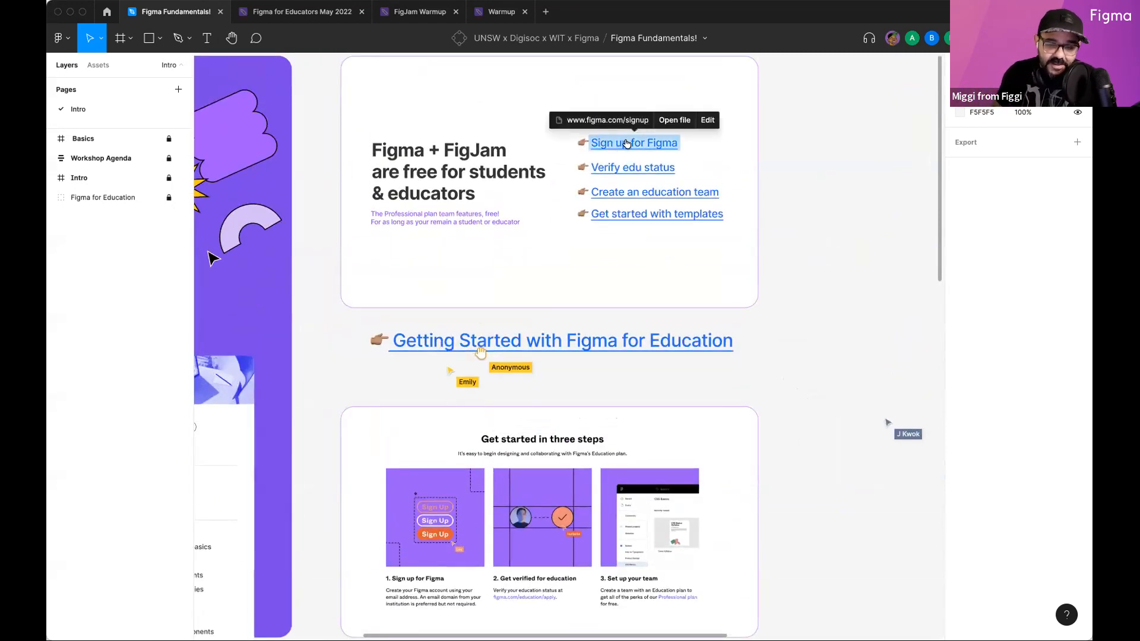
mouse_move(628, 171)
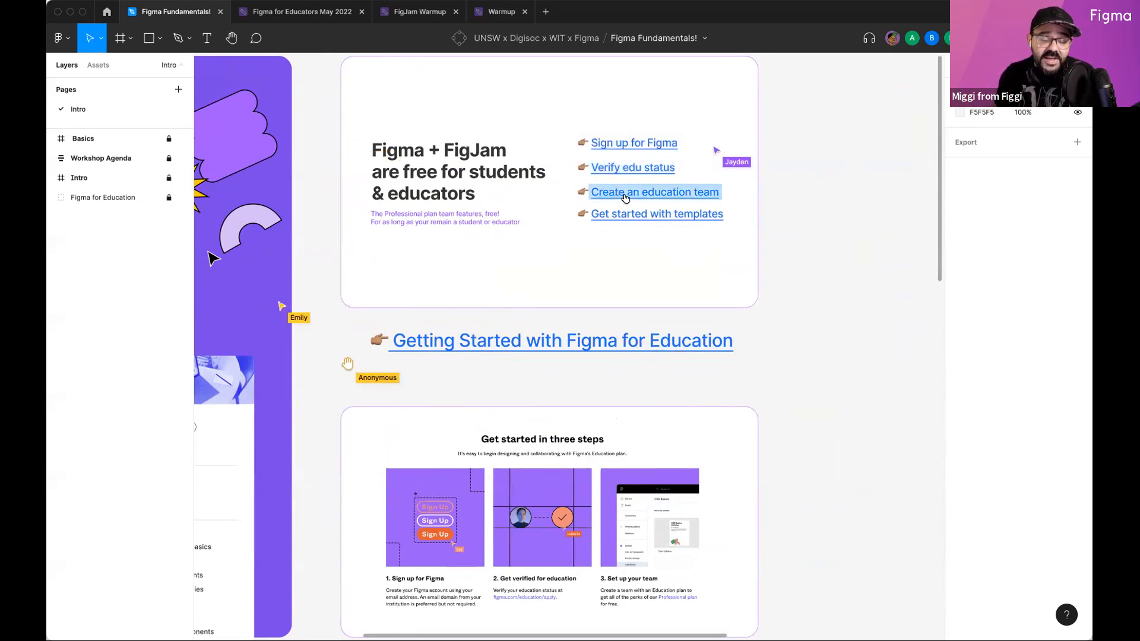
scroll(492, 205, up, 5)
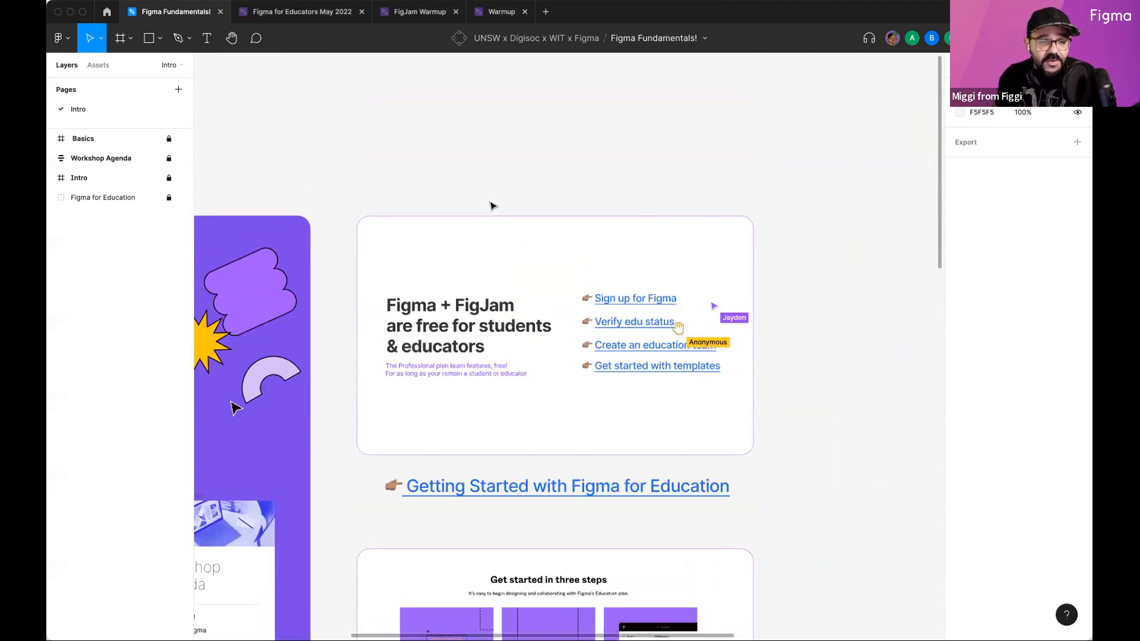
Step: Browse the team projects in the file browser and reopen Figma Fundamentals! from the UNSW x Digisoc x WIT x Figma project
click(107, 11)
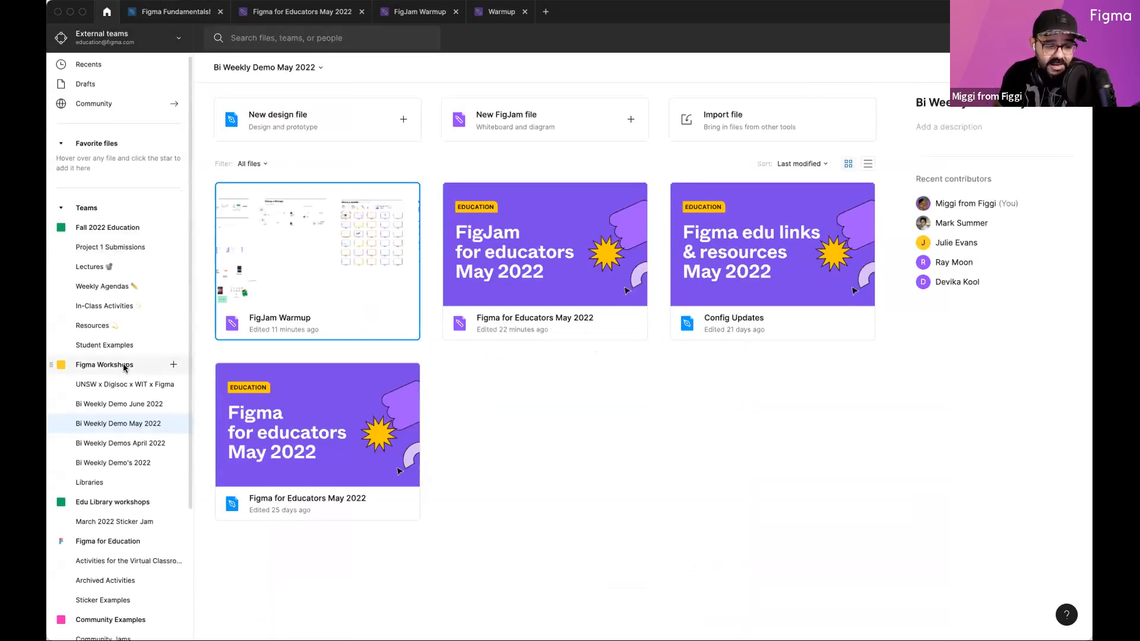
scroll(123, 368, down, 2)
scroll(107, 596, down, 4)
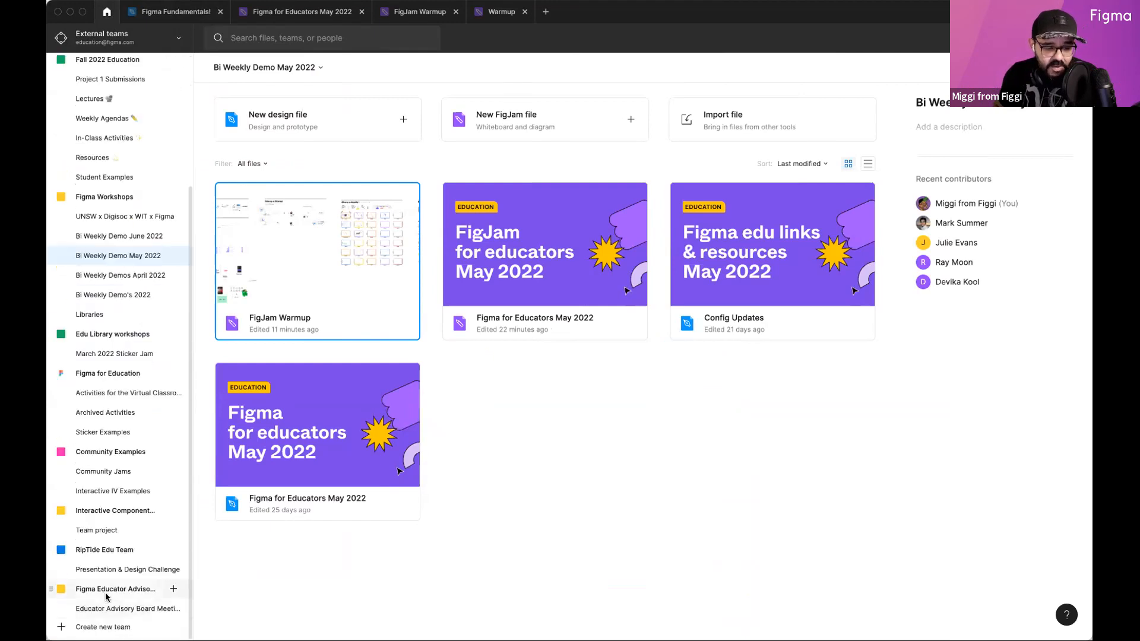
scroll(136, 330, up, 6)
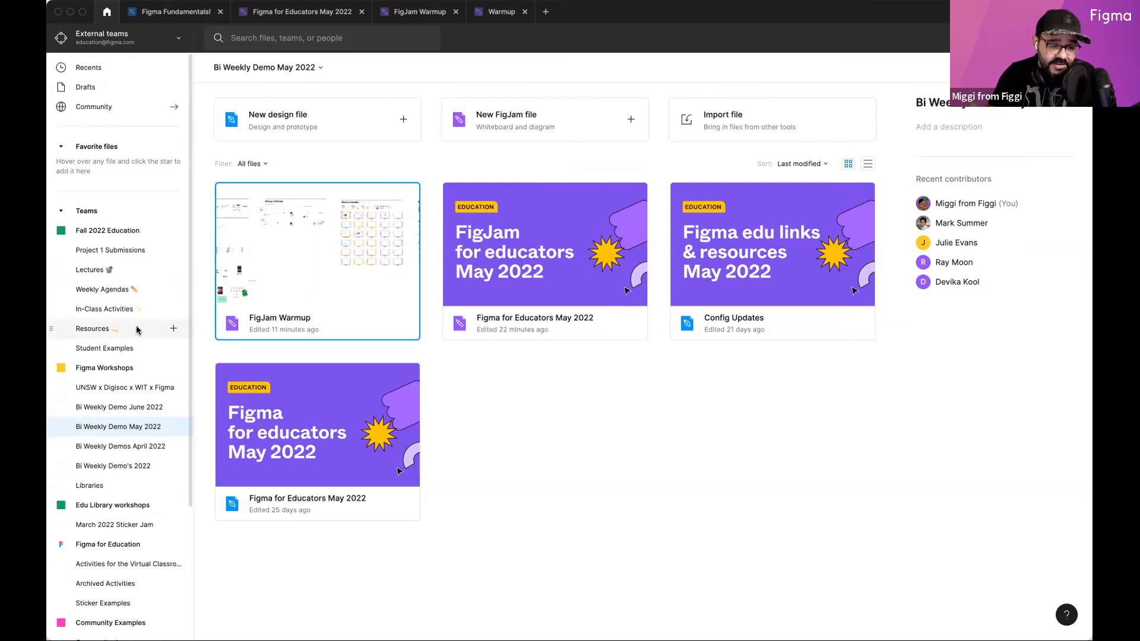
click(118, 387)
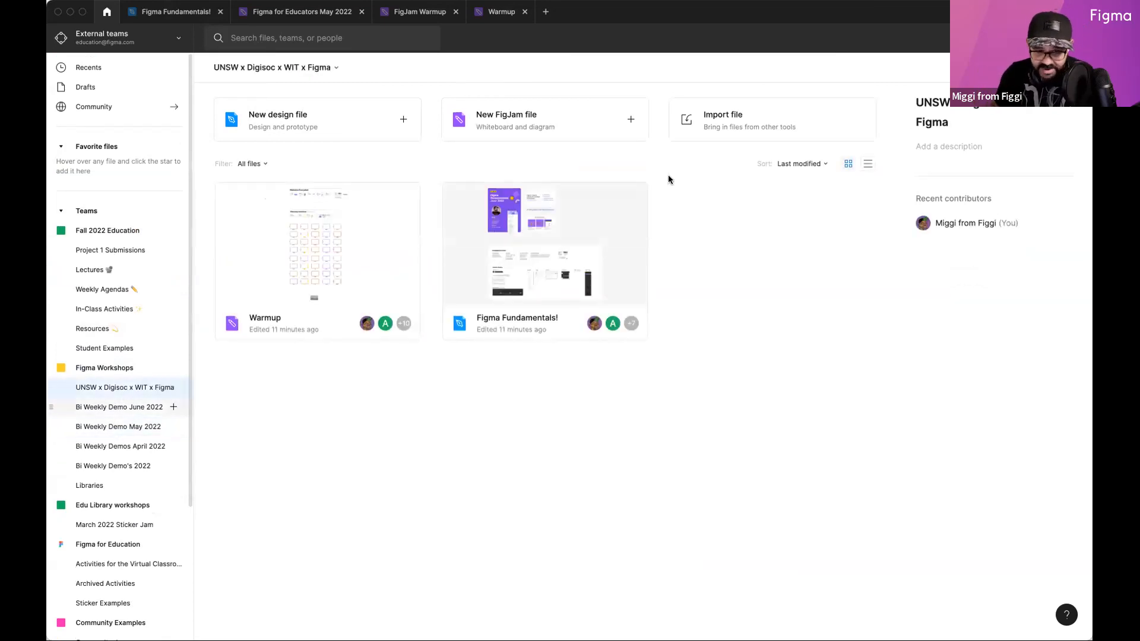
click(555, 266)
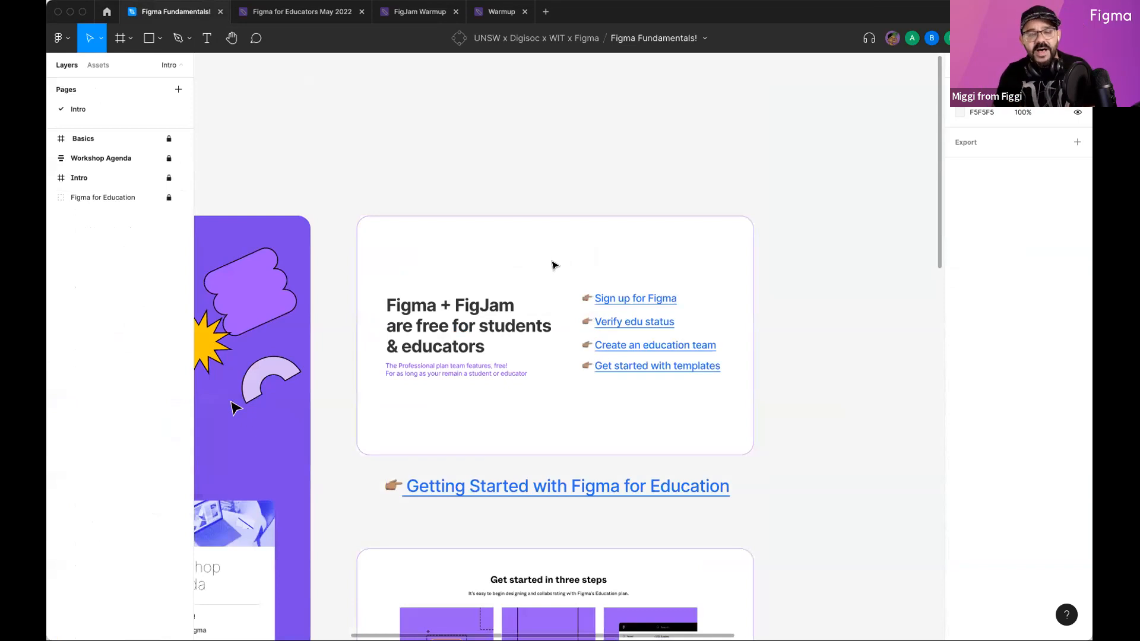
Step: Read through the Workshop Agenda checklist on the Intro frame, from Welcome! to the follow-up resources
scroll(534, 250, down, 6)
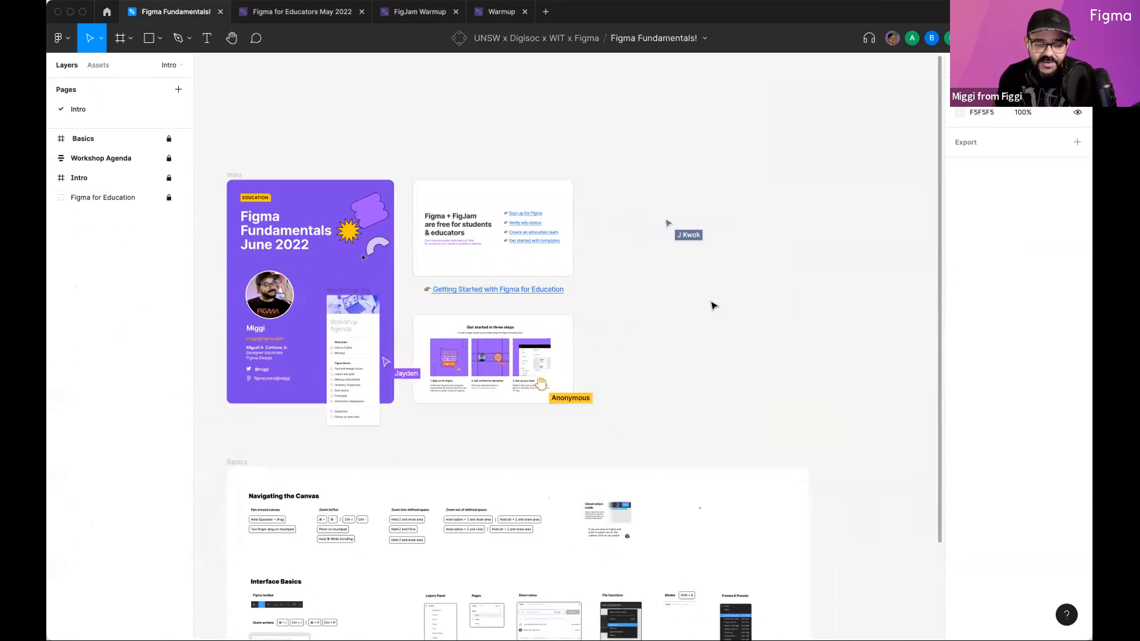
drag(737, 317, 841, 243)
scroll(440, 265, up, 5)
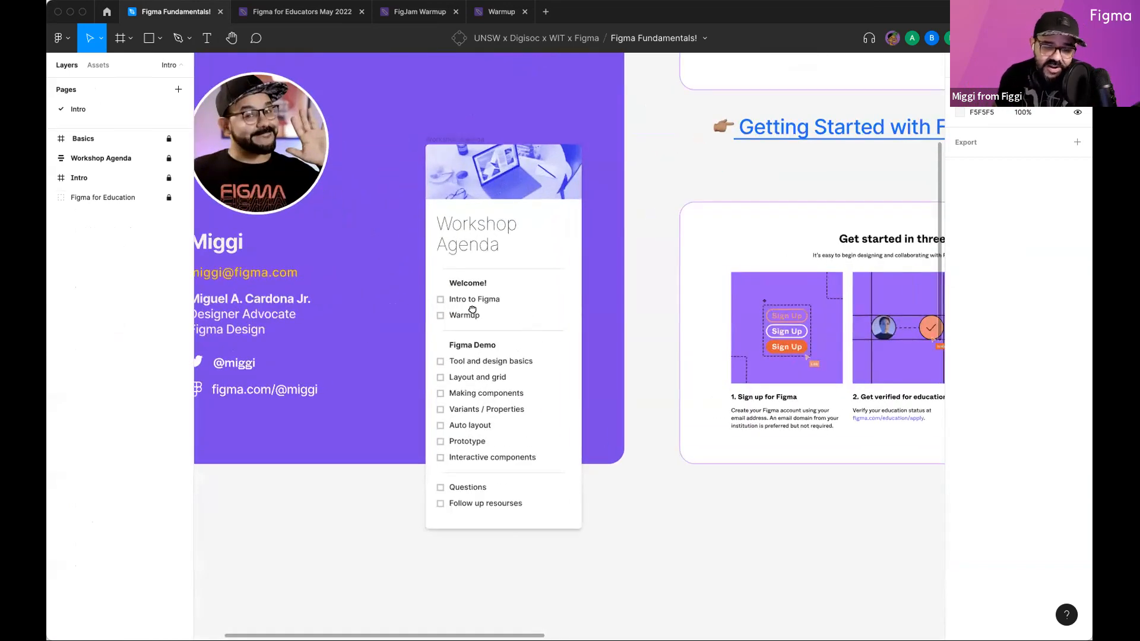
scroll(472, 310, right, 2)
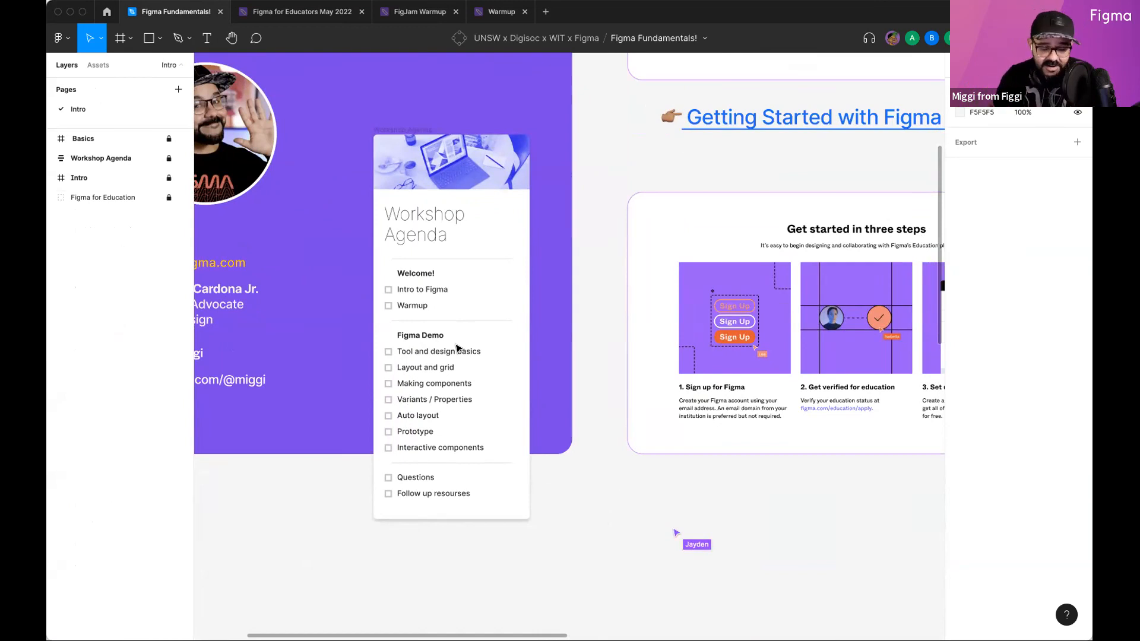
scroll(574, 376, down, 5)
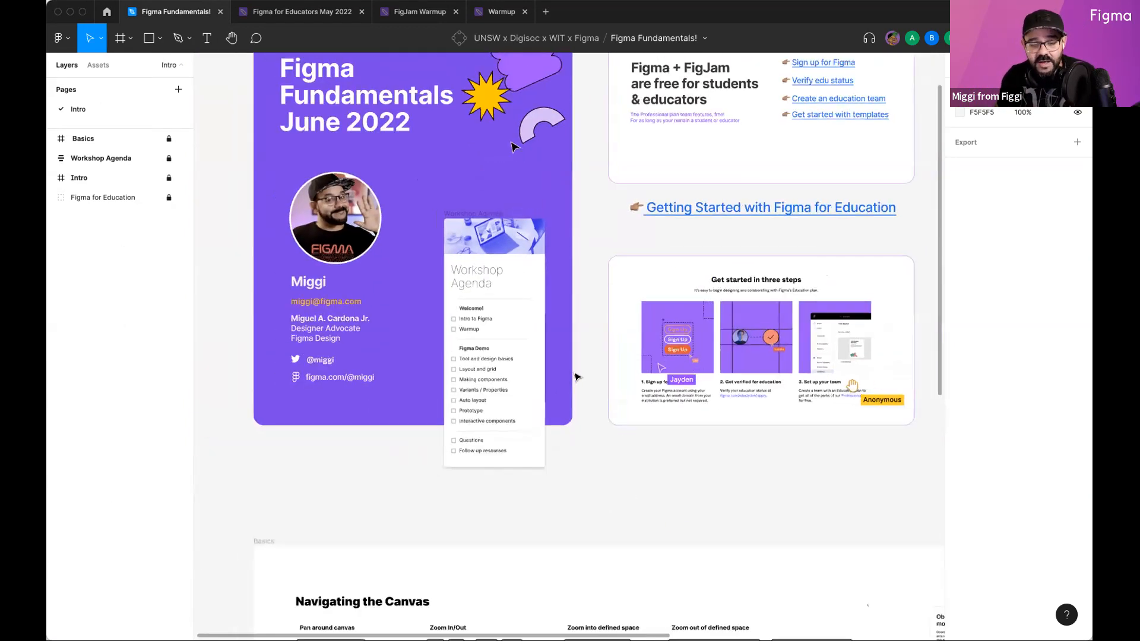
scroll(652, 418, right, 3)
scroll(651, 418, down, 2)
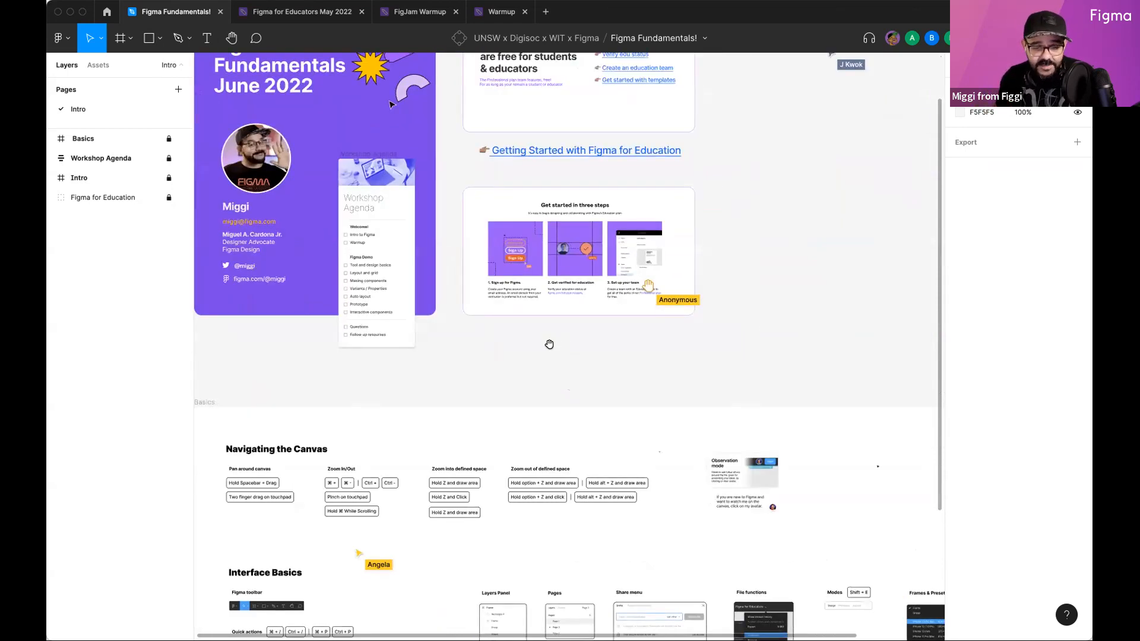
Step: Examine the Pan around canvas shortcuts under Navigating the Canvas and demonstrate panning the view
drag(549, 344, 613, 275)
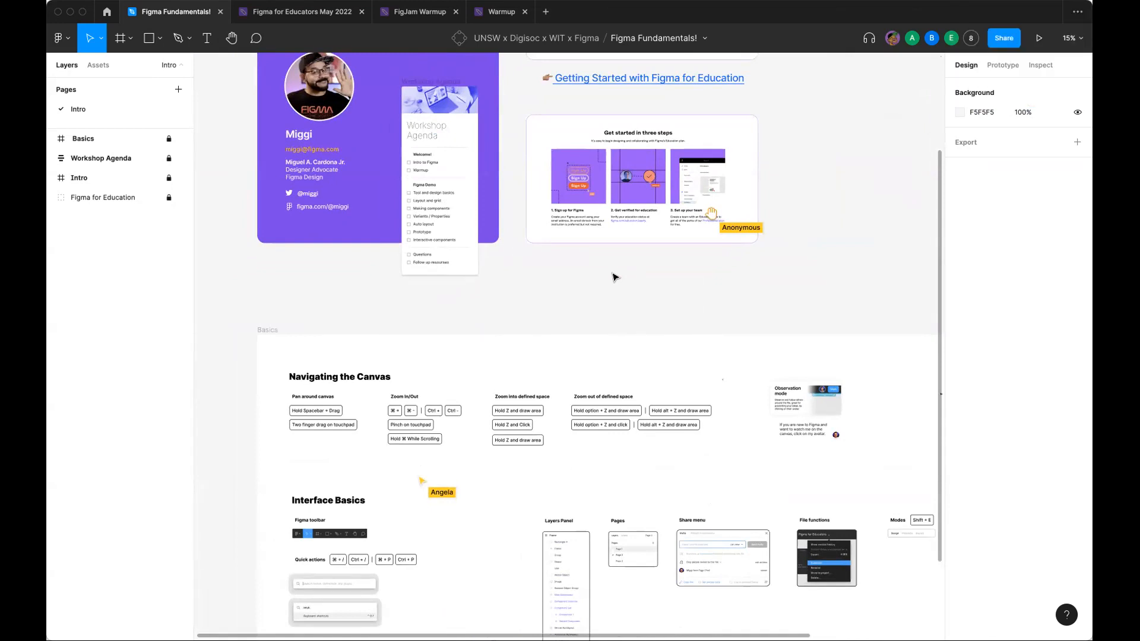
drag(601, 327, 656, 208)
scroll(588, 312, up, 1)
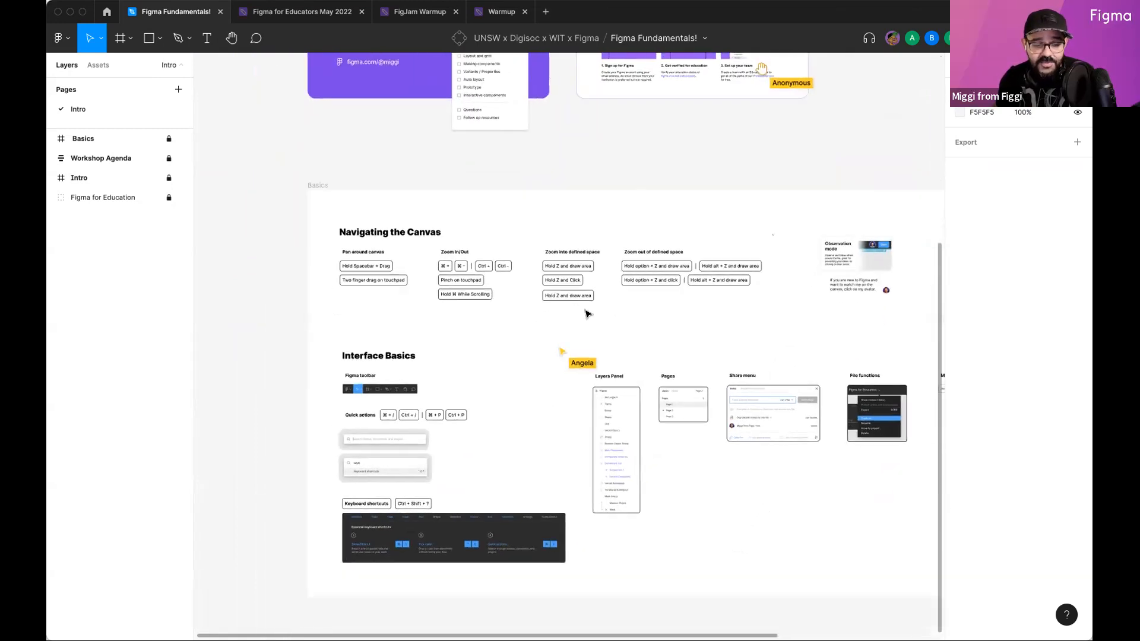
scroll(345, 260, up, 10)
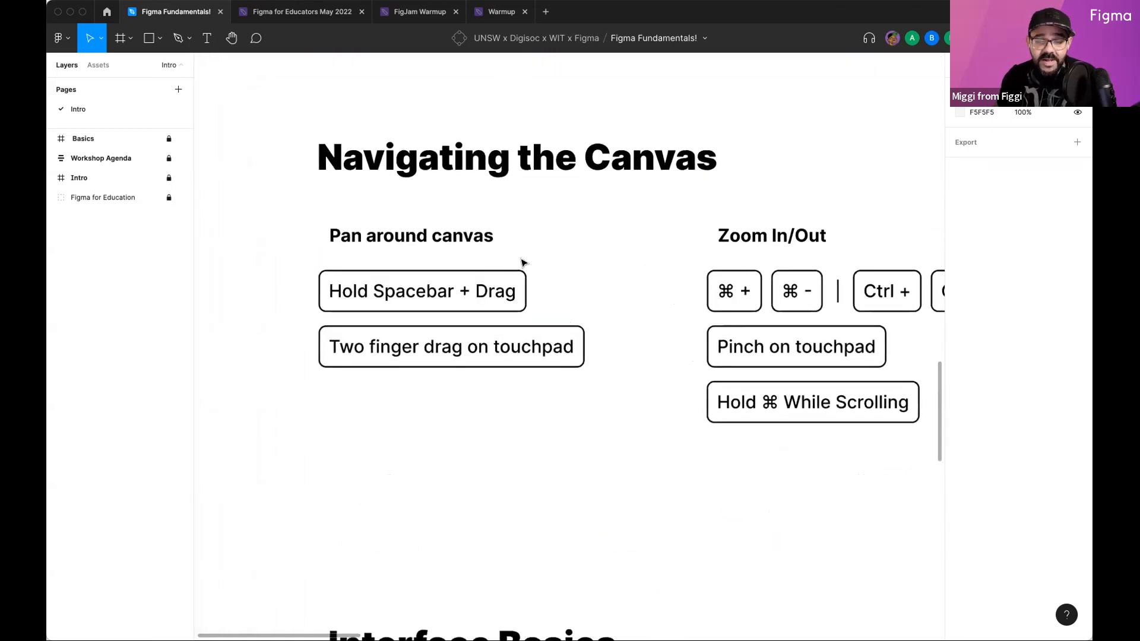
drag(589, 299, 573, 276)
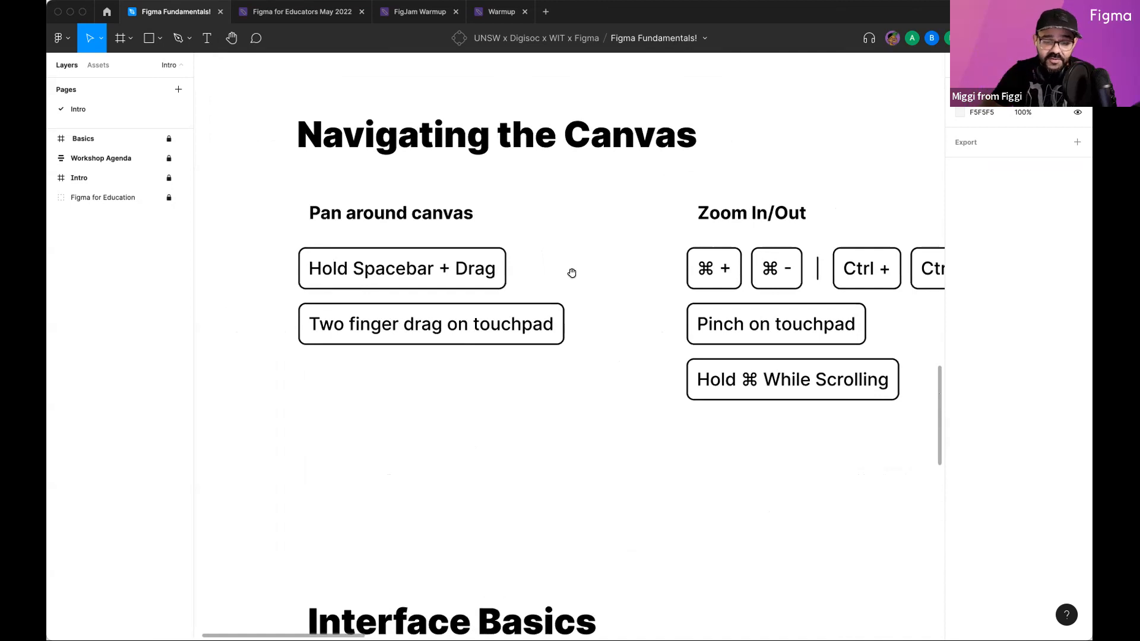
Step: Review the Zoom In/Out shortcuts and demonstrate zooming the canvas in and out
scroll(416, 263, right, 5)
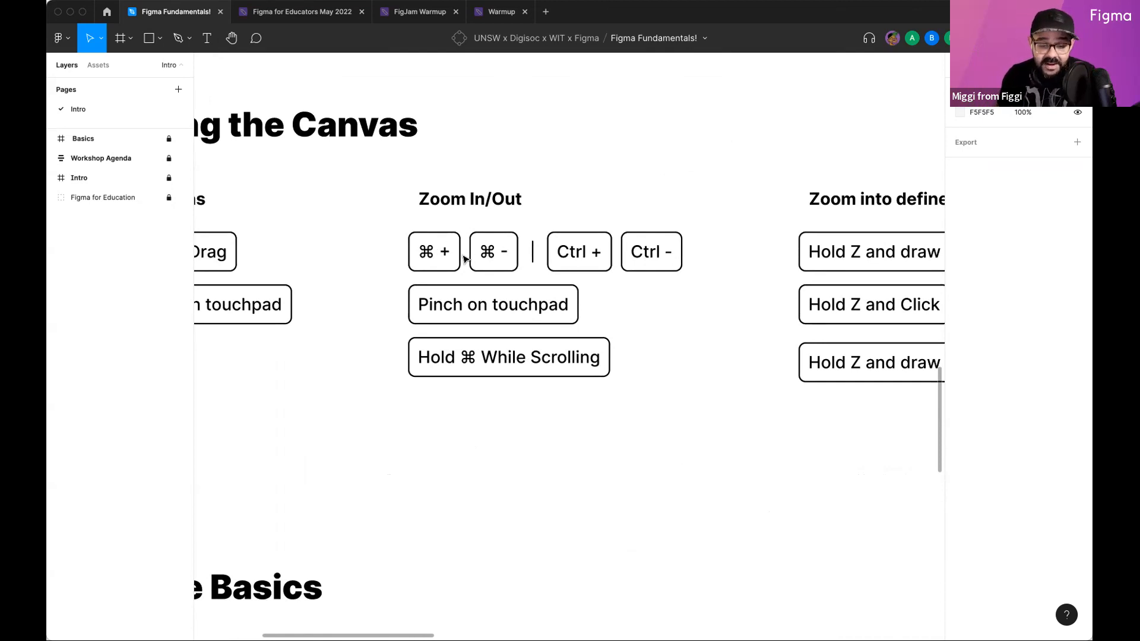
scroll(465, 259, up, 5)
scroll(464, 258, down, 6)
key(super+plus)
key(super+minus)
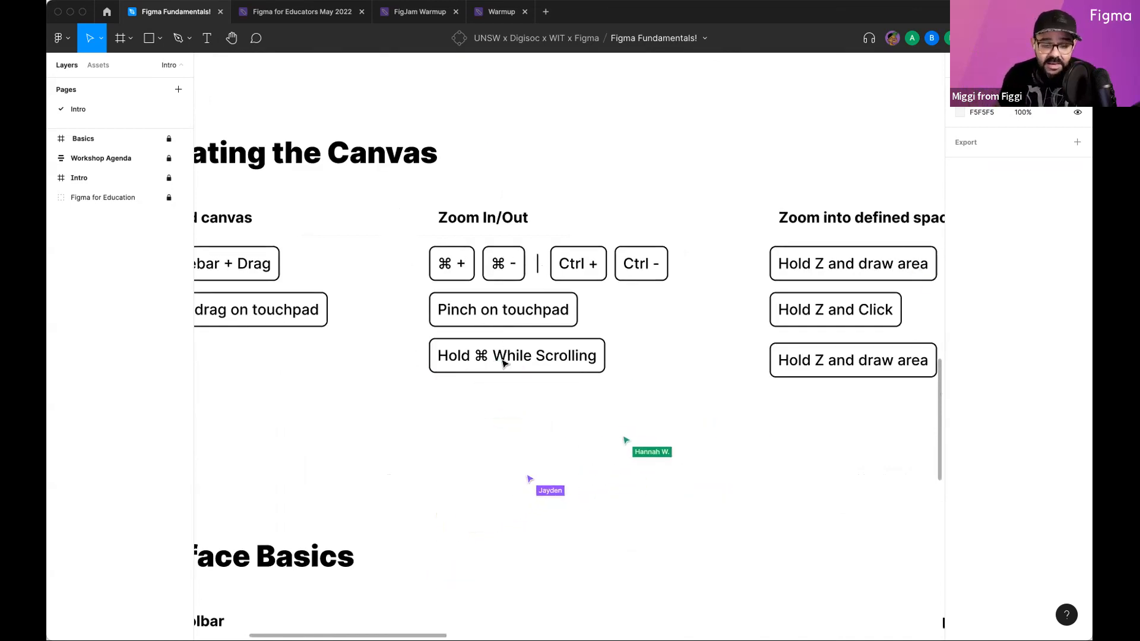
scroll(500, 320, down, 5)
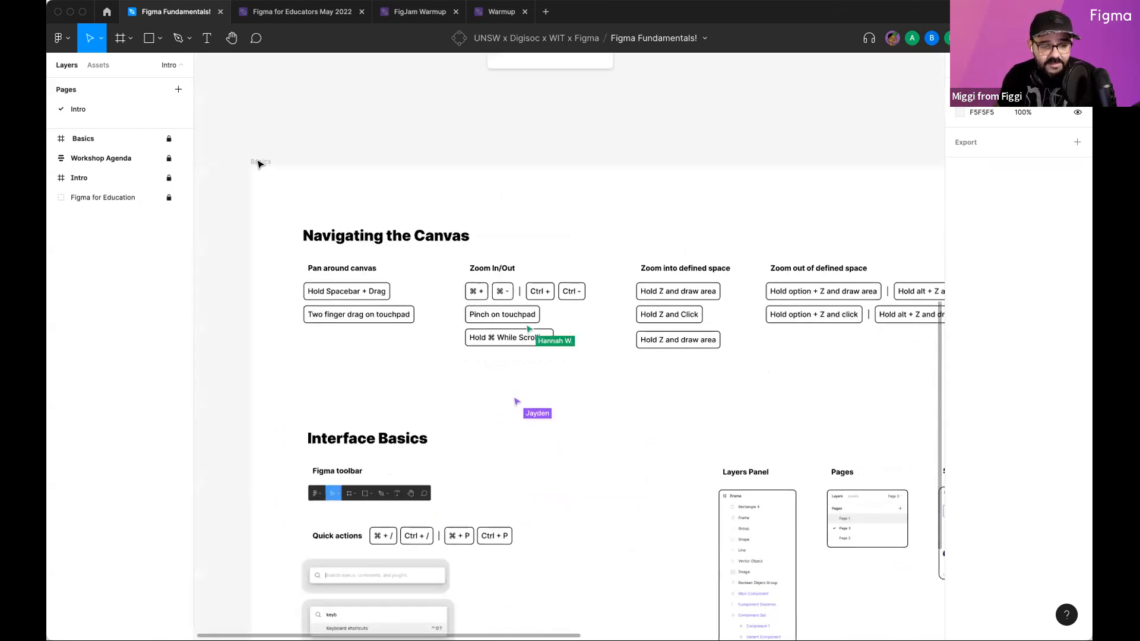
Step: Unlock the Basics frame and duplicate the "Hold ⌘ While Scrolling" label directly below the original under Zoom In/Out
click(168, 138)
double_click(522, 337)
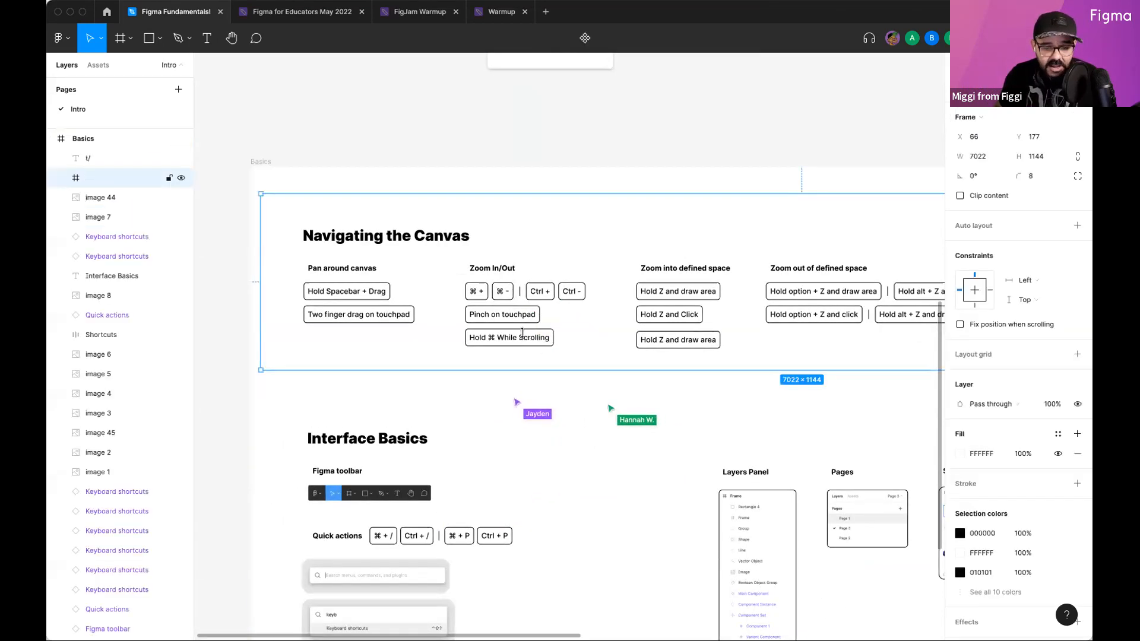
scroll(523, 342, up, 1)
scroll(523, 339, up, 3)
alt+drag(523, 339, 521, 372)
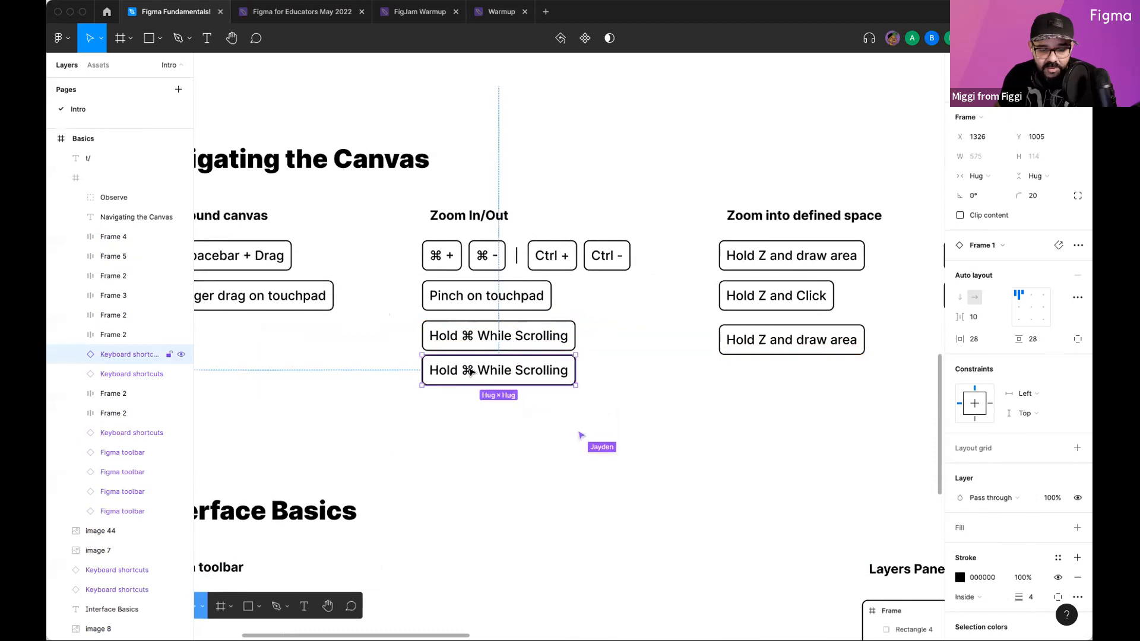
Step: Change the duplicated label's text to "Hold Ctrl While Scrolling"
double_click(467, 373)
click(463, 370)
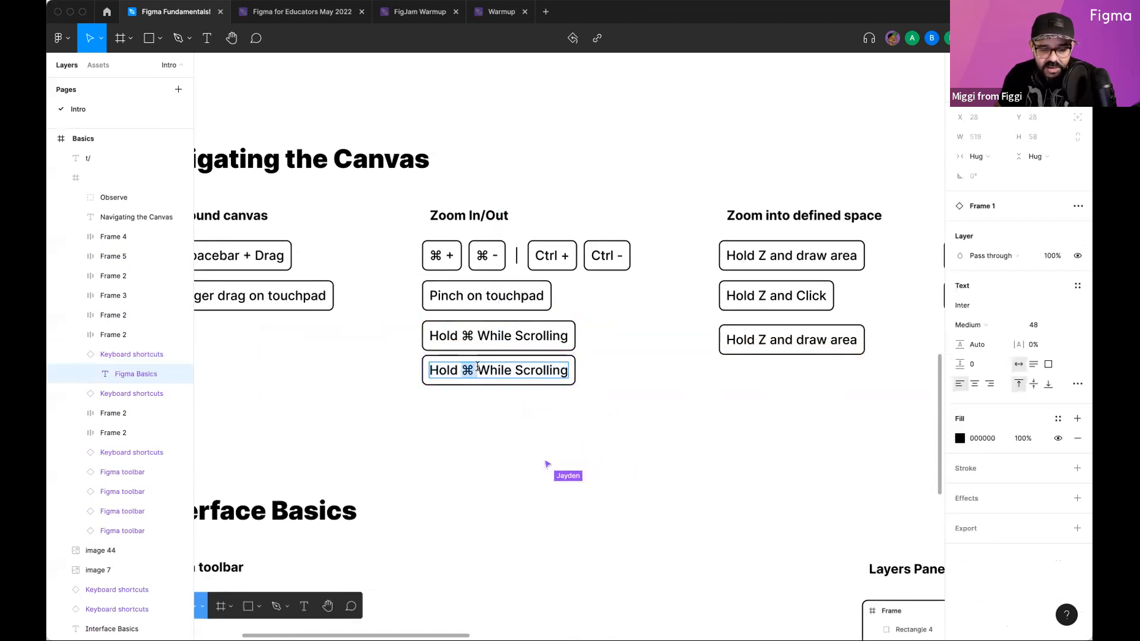
text(Ctrl)
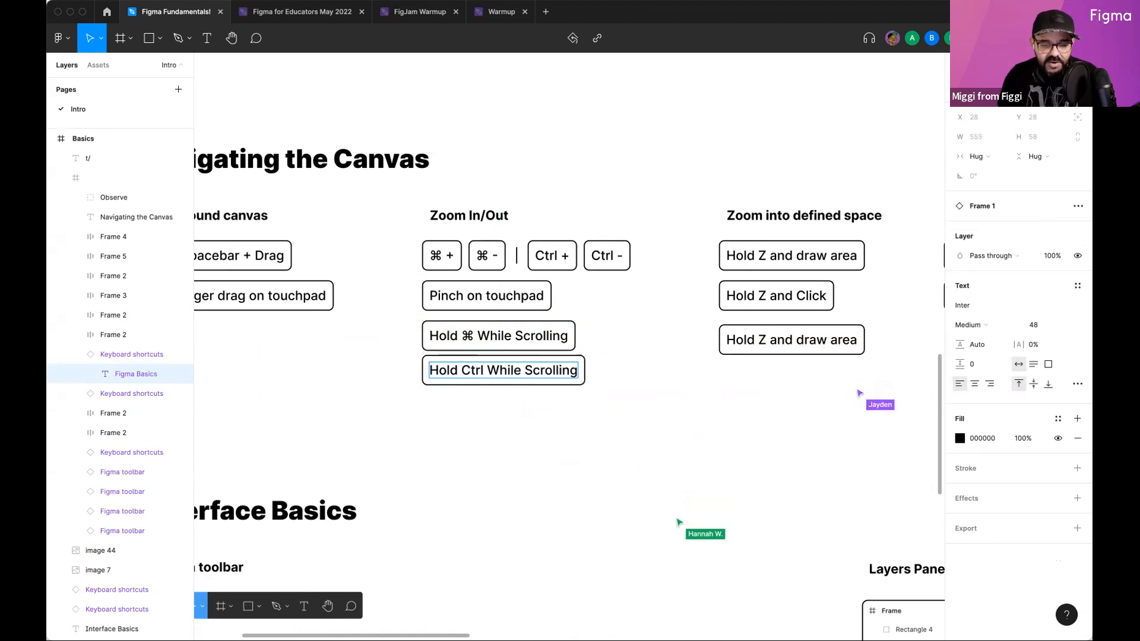
click(635, 346)
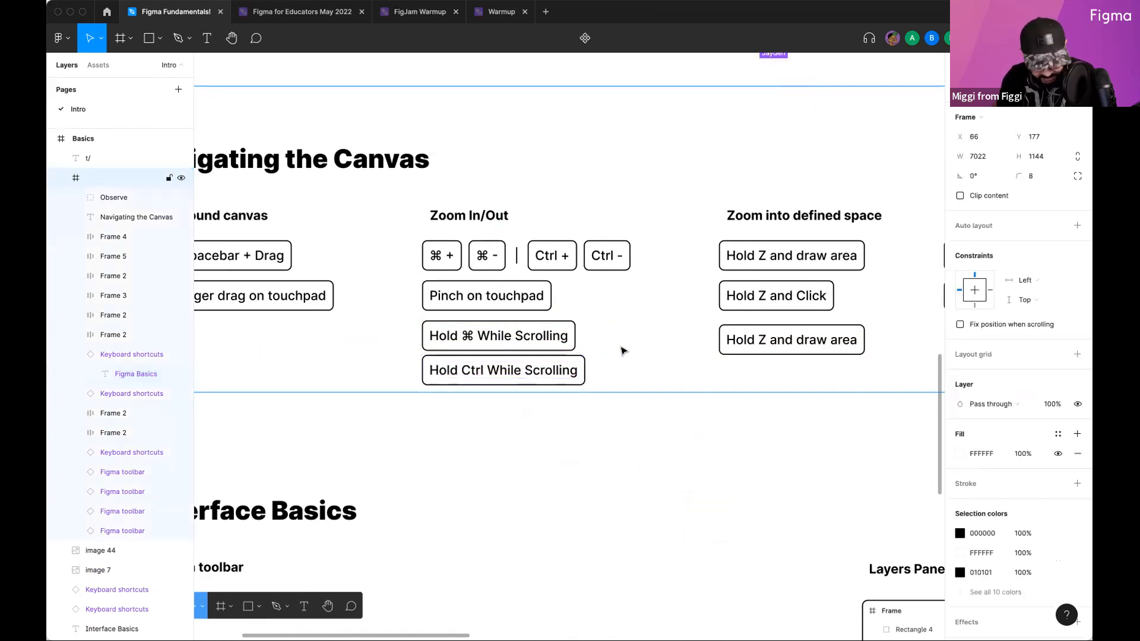
Step: Demonstrate zooming the canvas in and out by scrolling around the Navigating the Canvas section
scroll(575, 365, down, 10)
scroll(575, 364, up, 10)
scroll(574, 364, down, 8)
scroll(575, 364, up, 4)
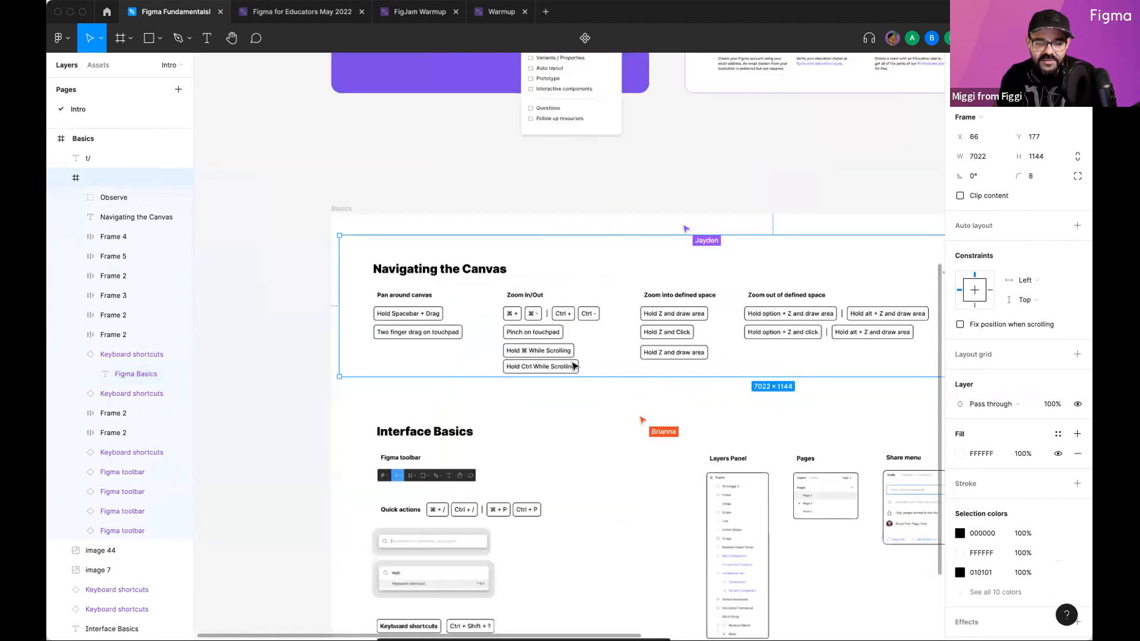
scroll(574, 365, up, 10)
scroll(573, 365, down, 10)
scroll(574, 365, up, 6)
Step: Demonstrate zooming into a drawn area around the "Zoom into defined space" shortcuts
scroll(574, 365, right, 3)
click(555, 122)
scroll(492, 235, up, 2)
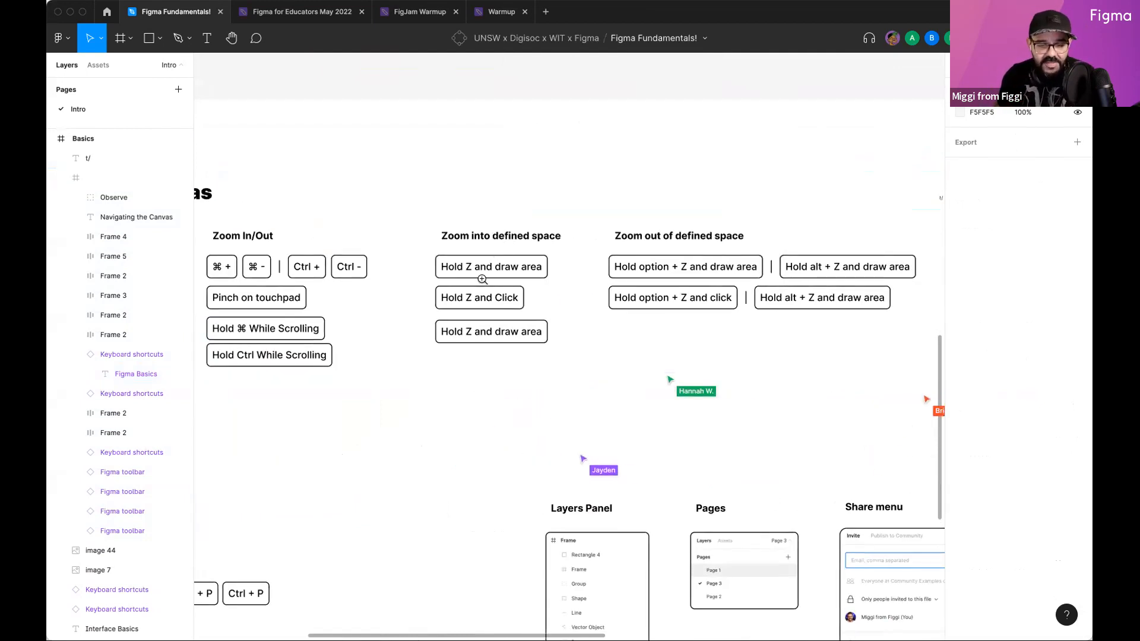
scroll(623, 341, down, 3)
scroll(623, 341, down, 2)
key(z)
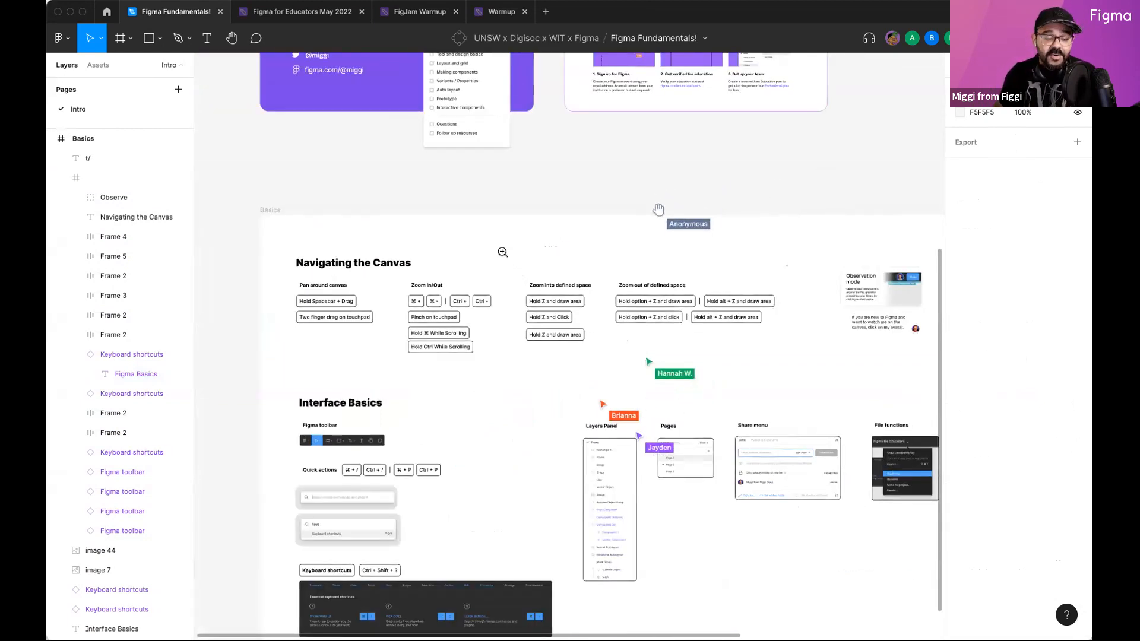
drag(504, 244, 602, 360)
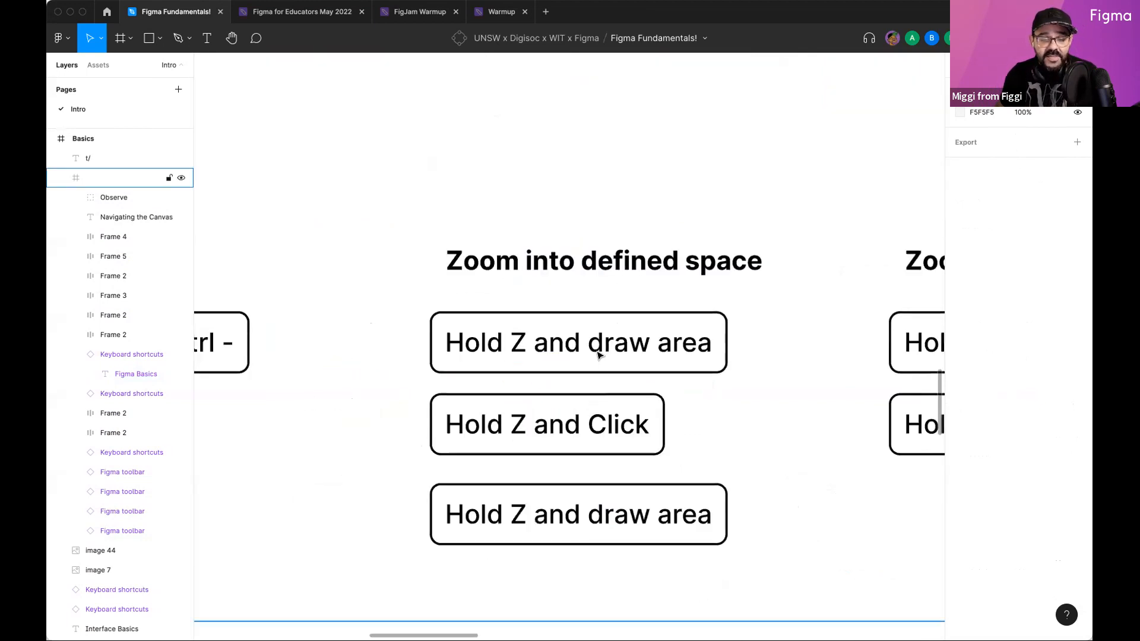
scroll(598, 354, down, 10)
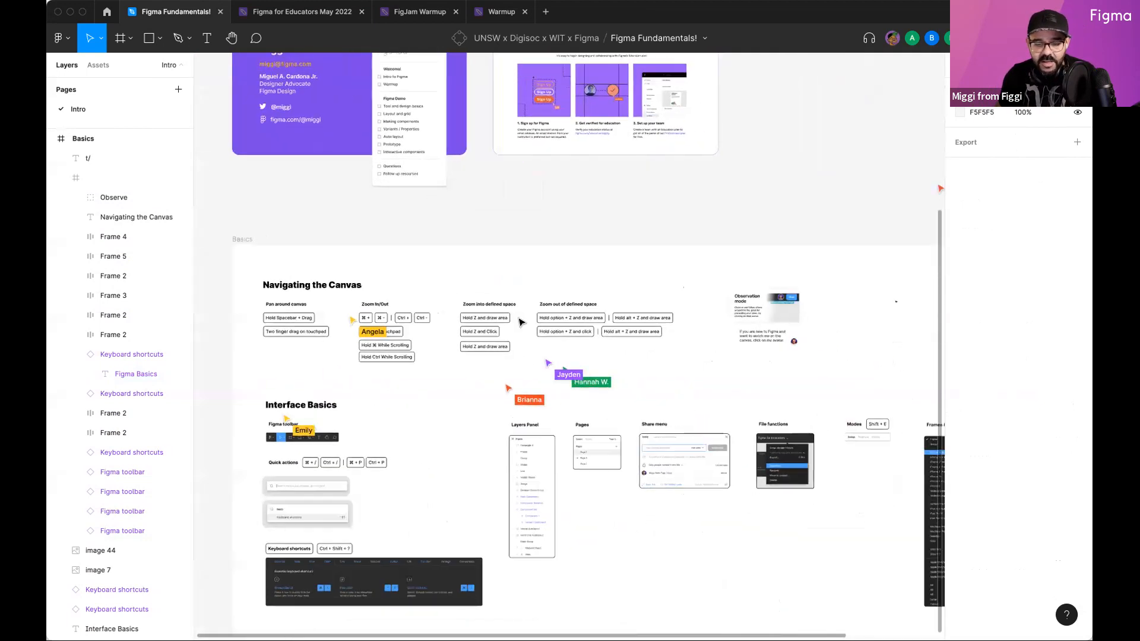
Step: Demonstrate zooming out of a defined area at the "Zoom out of defined space" shortcuts until the whole file is in view
scroll(520, 322, up, 10)
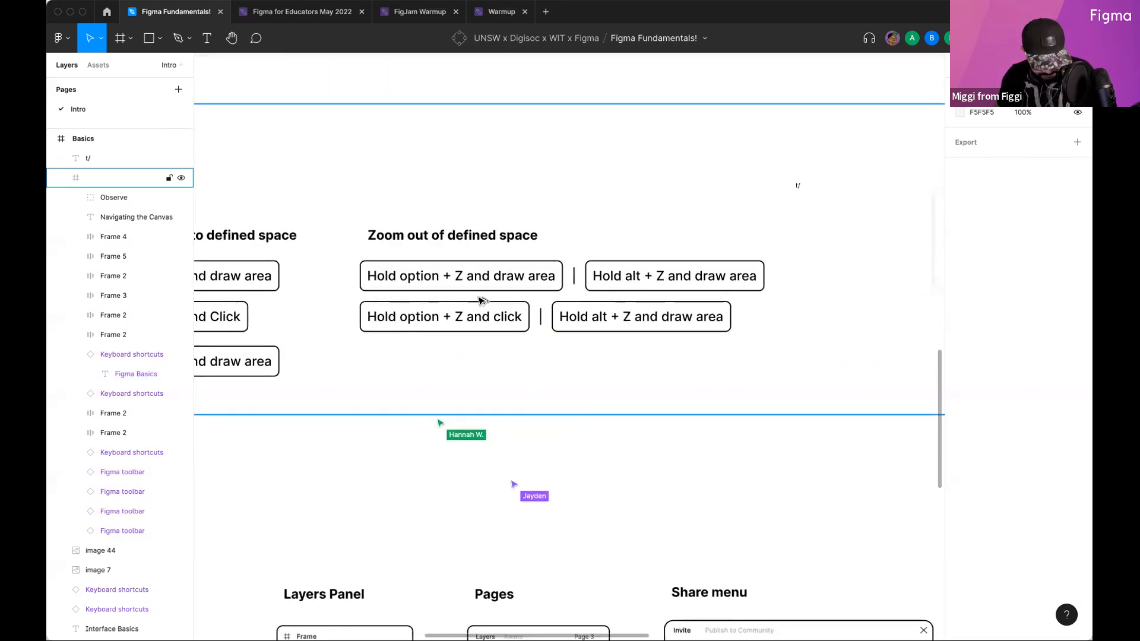
key(alt+z)
drag(473, 295, 569, 348)
click(544, 331)
click(579, 355)
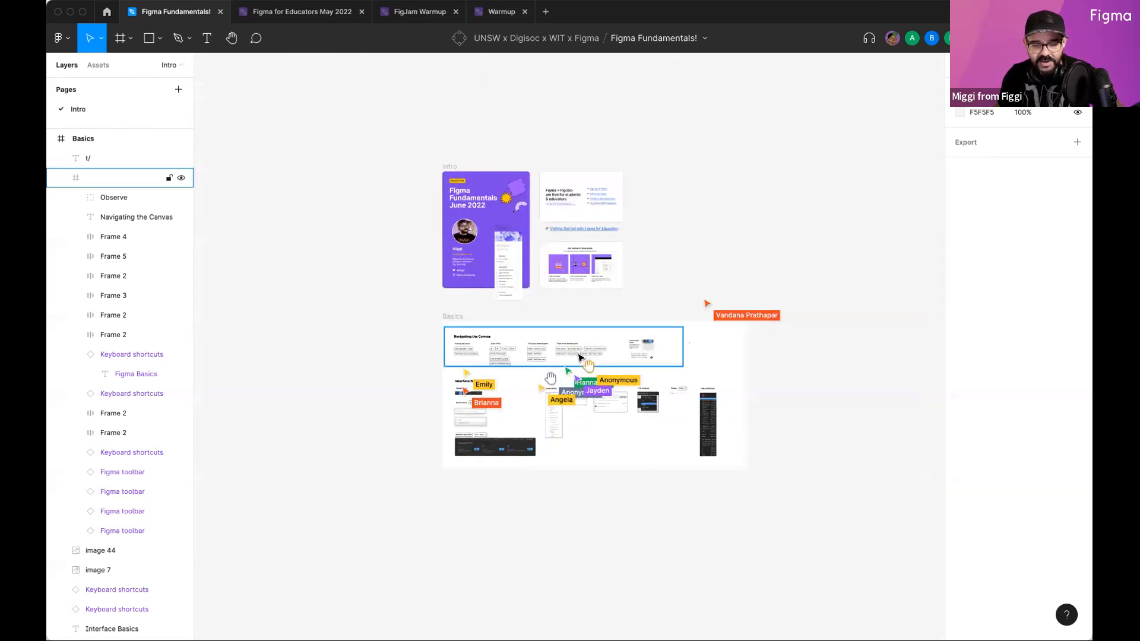
Step: Bring the Observation mode card into view and spotlight yourself so participants follow your view
scroll(575, 351, up, 8)
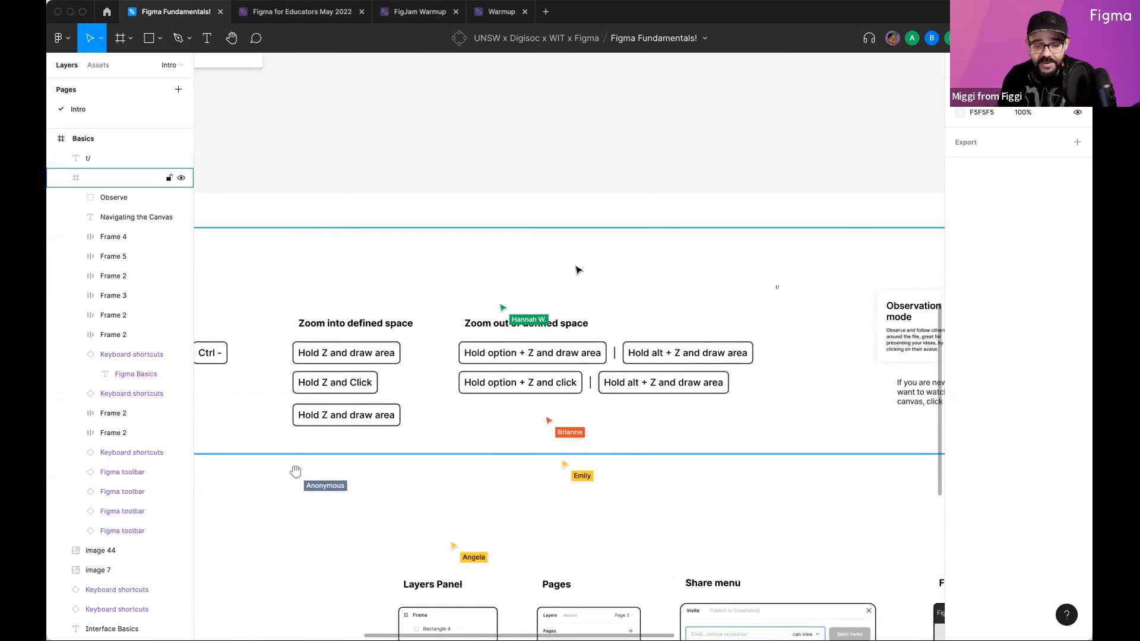
scroll(578, 270, down, 3)
scroll(600, 275, up, 1)
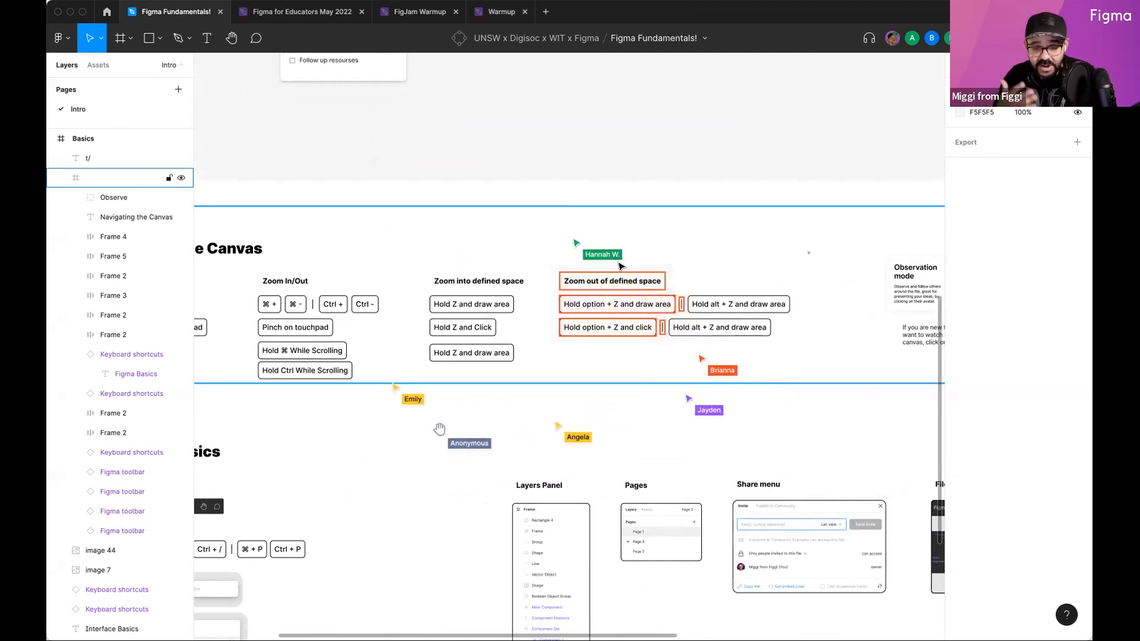
scroll(653, 168, up, 1)
scroll(607, 213, down, 2)
scroll(723, 261, down, 2)
drag(722, 261, 468, 234)
scroll(619, 264, up, 5)
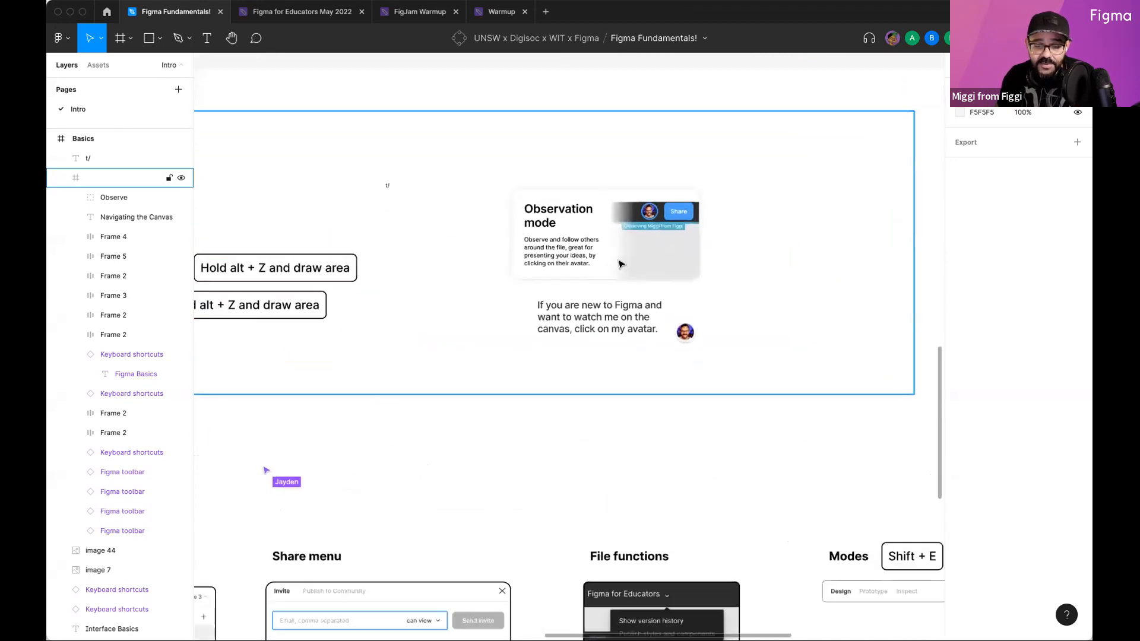
scroll(618, 264, up, 1)
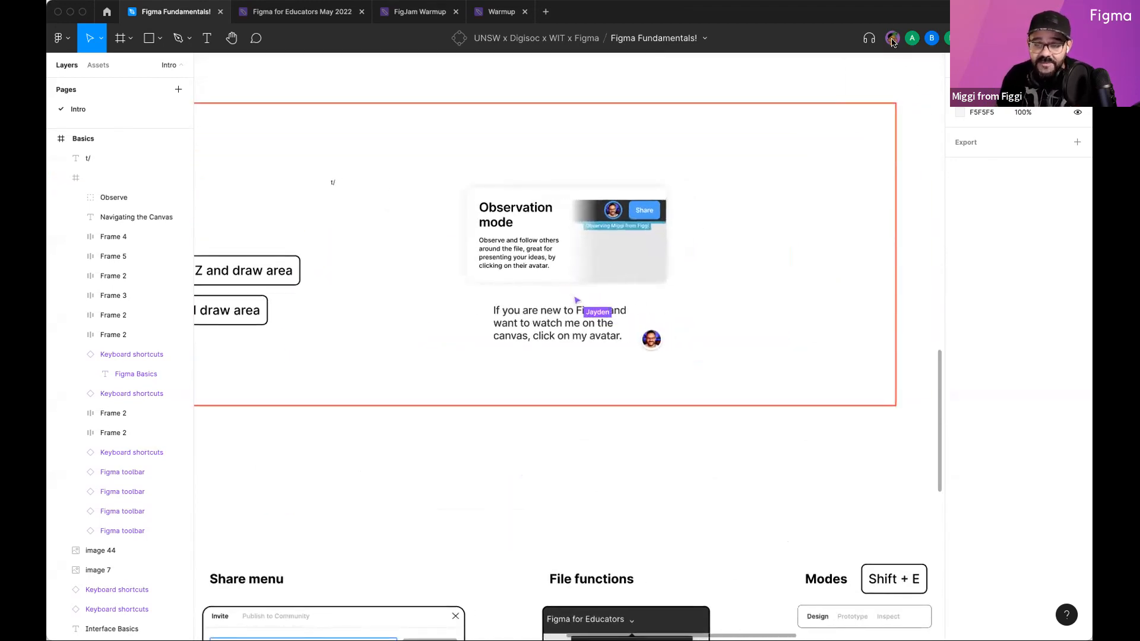
mouse_move(892, 38)
click(901, 93)
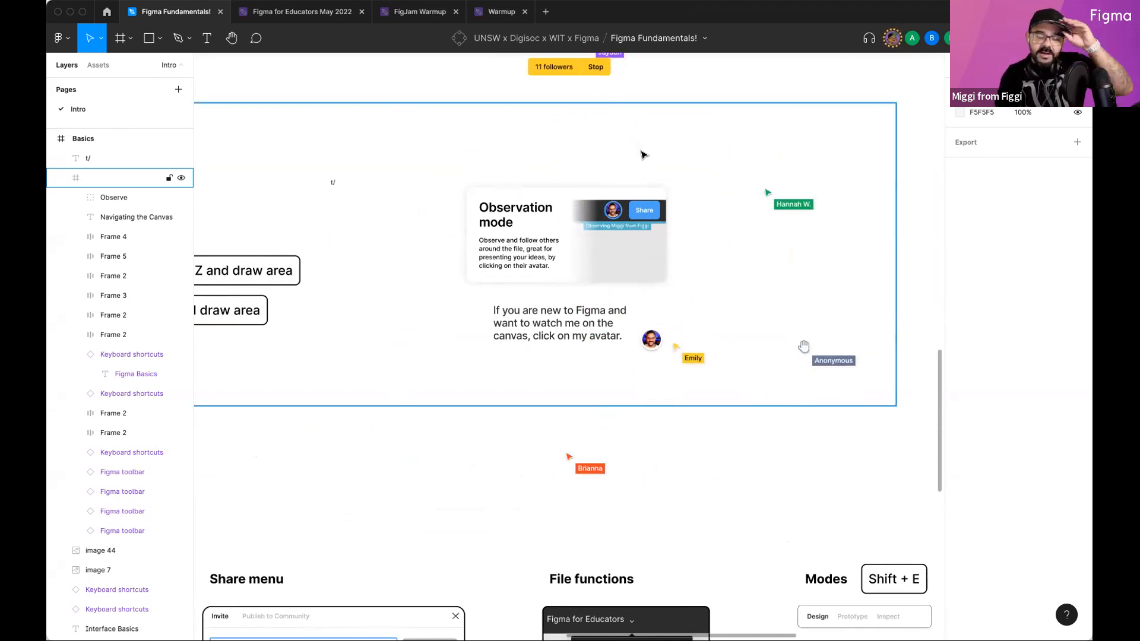
Step: Demonstrate the spotlight to followers by zooming and moving around the Observation mode card
scroll(643, 155, down, 3)
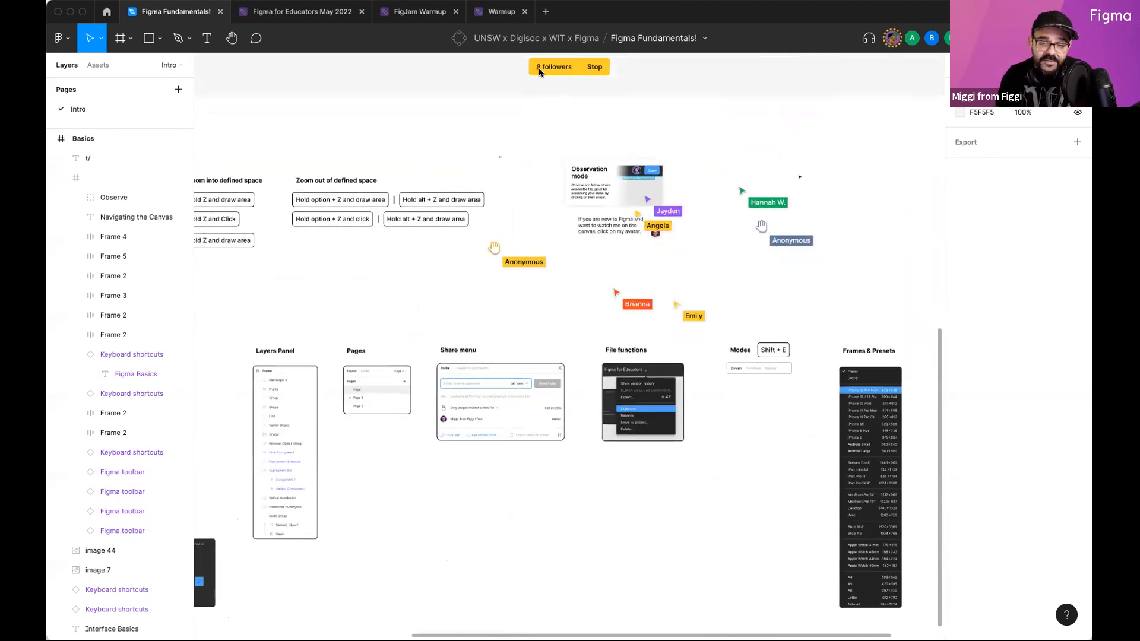
scroll(686, 98, up, 5)
scroll(686, 98, up, 3)
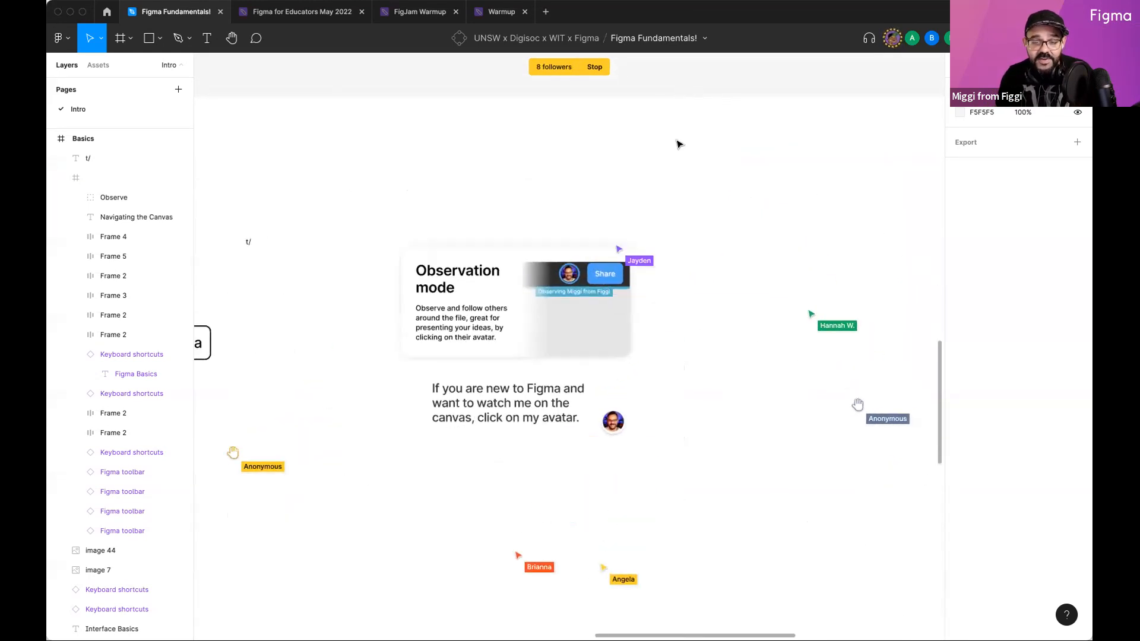
drag(676, 199, 666, 183)
key(super+z)
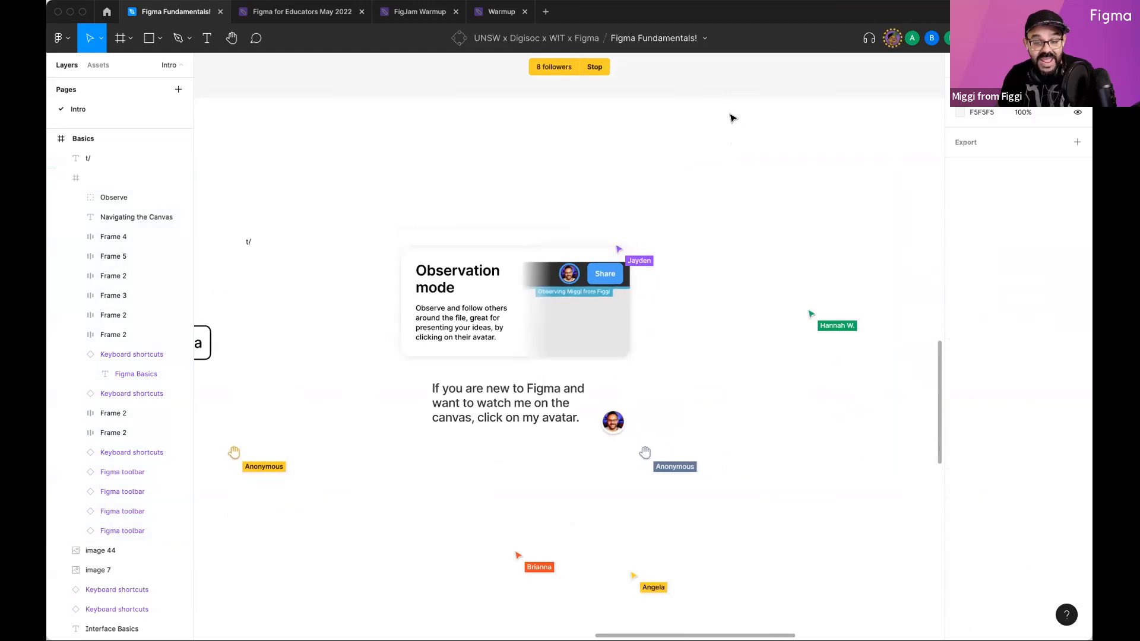
scroll(730, 107, down, 5)
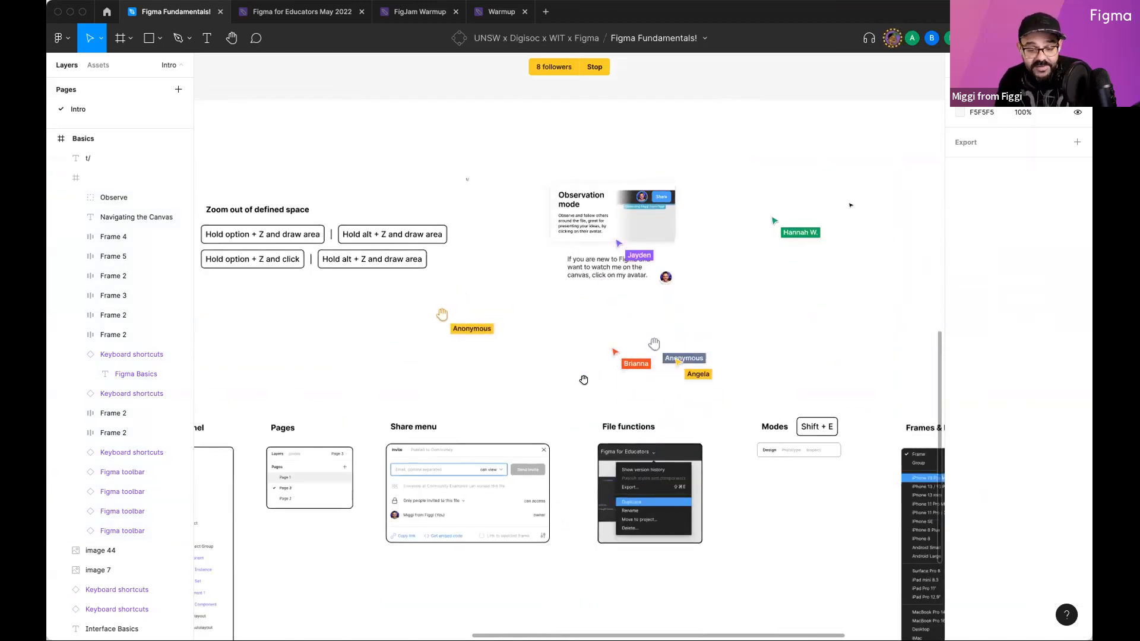
Step: Go to the Figma toolbar part of Interface Basics and look through the main menu's command categories
scroll(712, 357, left, 15)
scroll(712, 356, down, 6)
scroll(617, 383, left, 5)
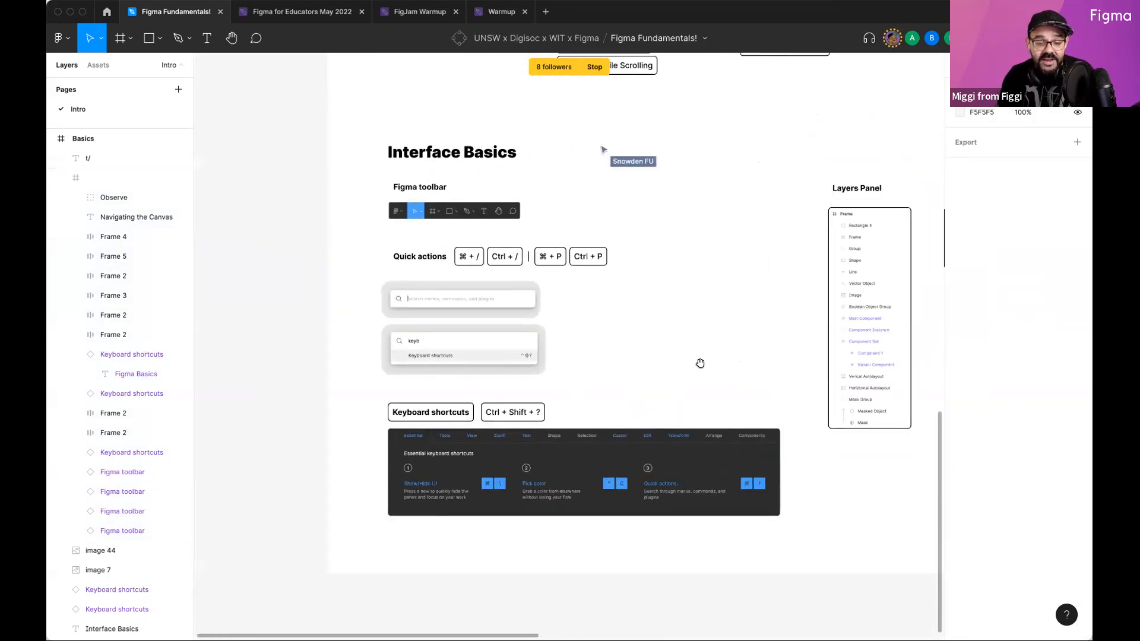
scroll(564, 166, up, 3)
scroll(564, 167, up, 1)
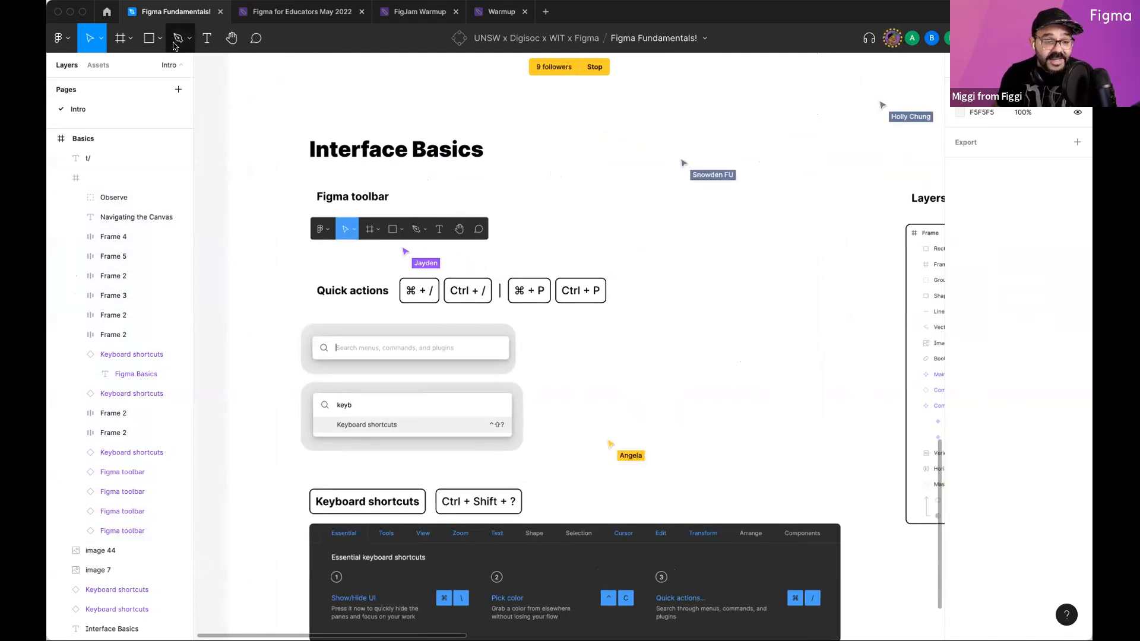
click(67, 40)
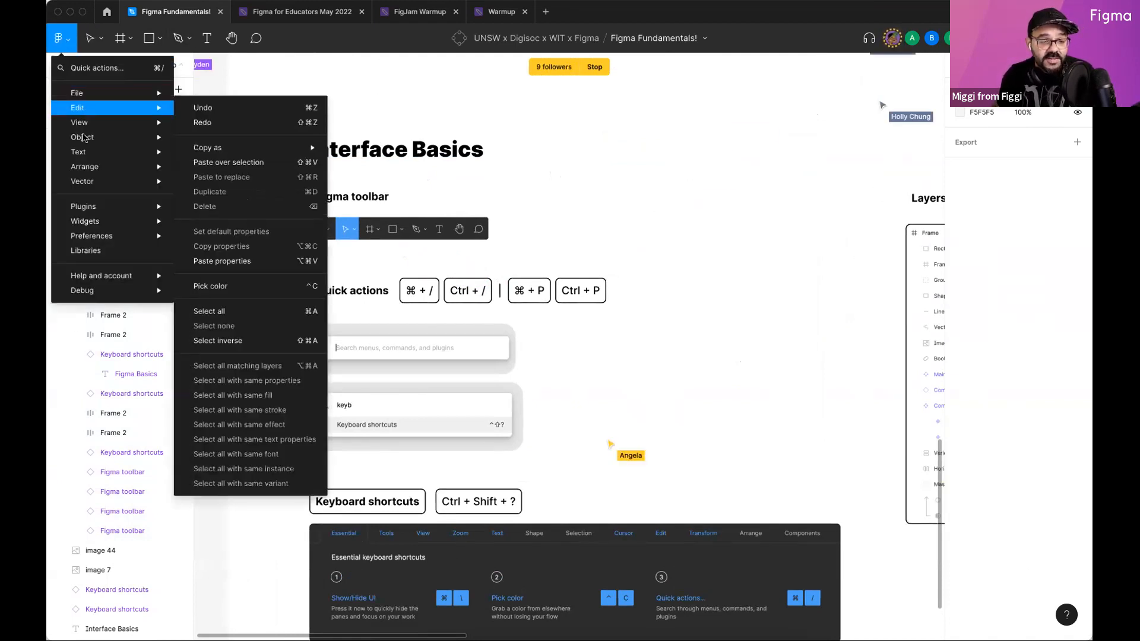
click(65, 35)
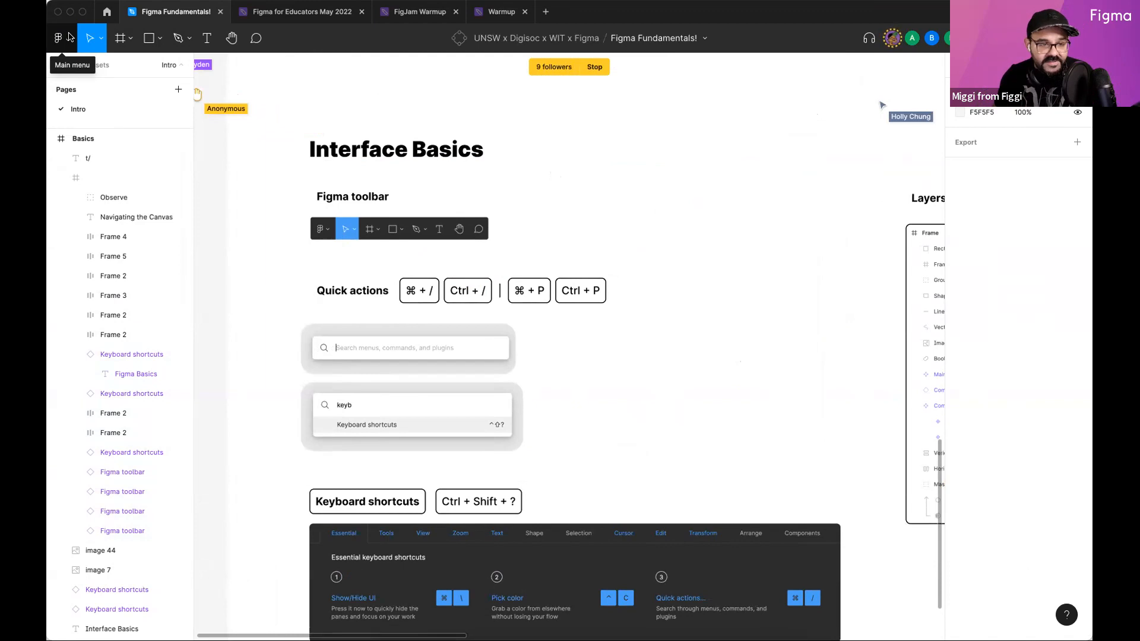
Step: Review the Move and Scale tools and the Frame and Slice tools in the Figma toolbar
click(121, 40)
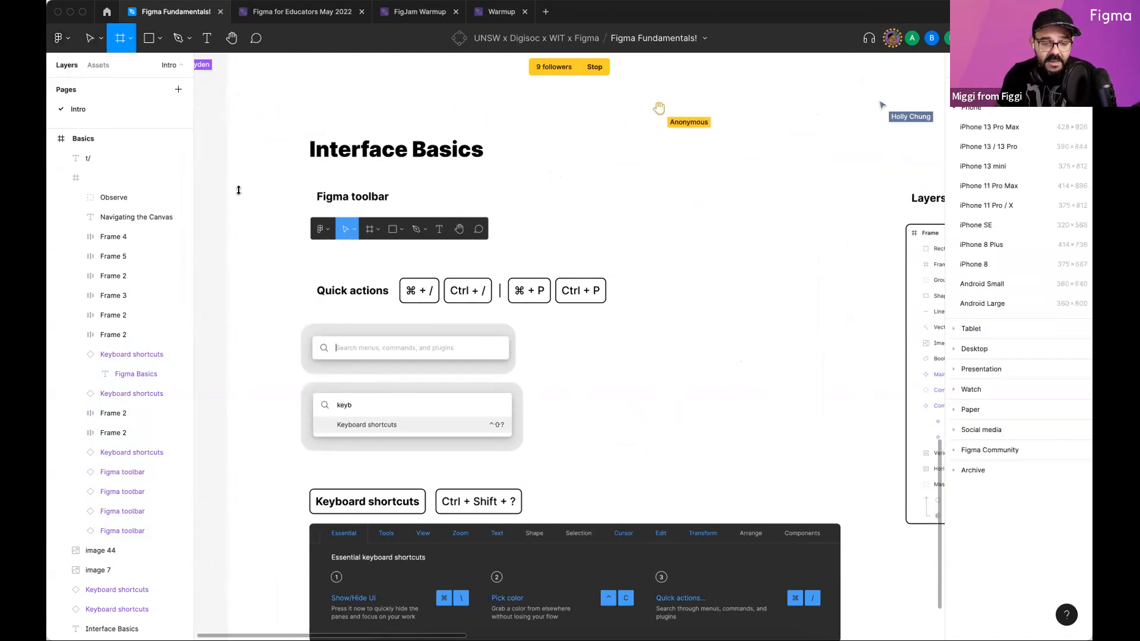
click(93, 40)
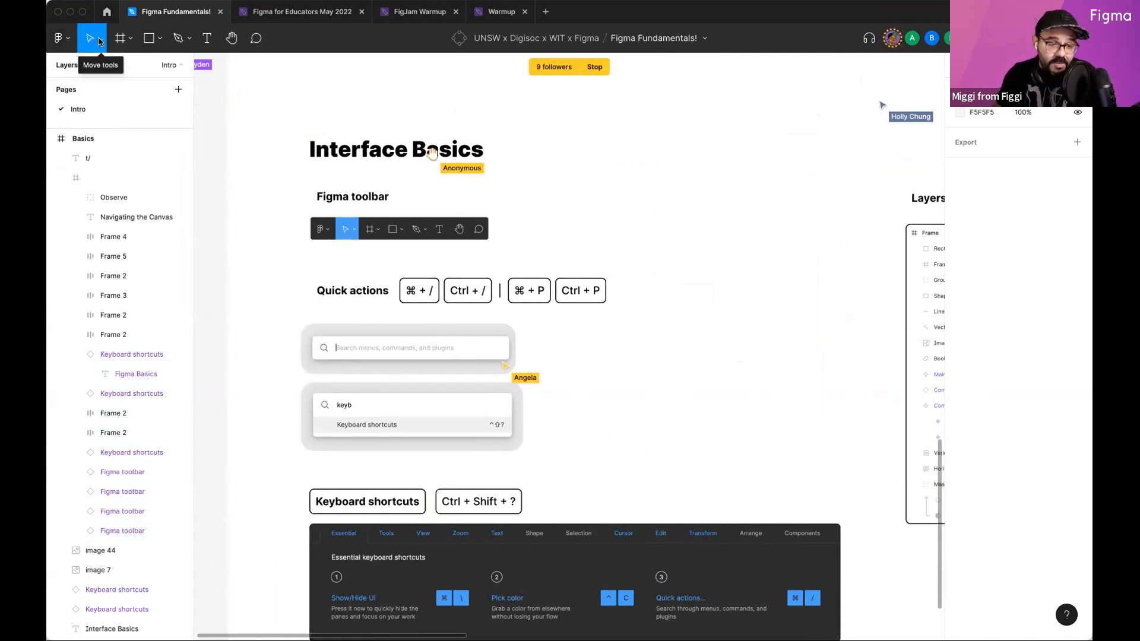
click(98, 40)
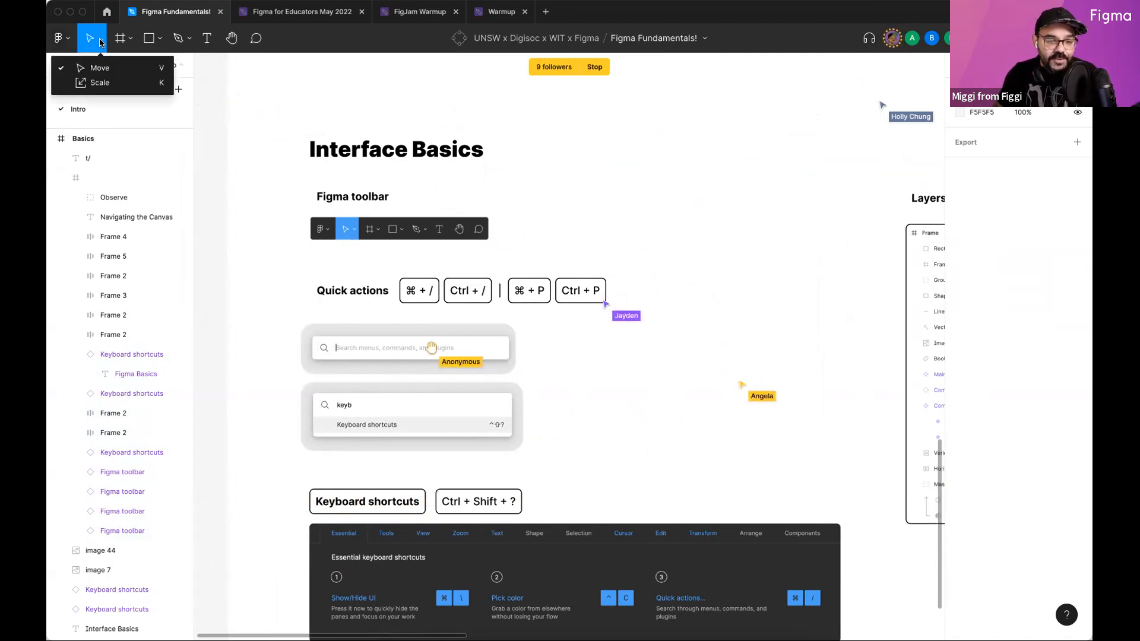
click(117, 72)
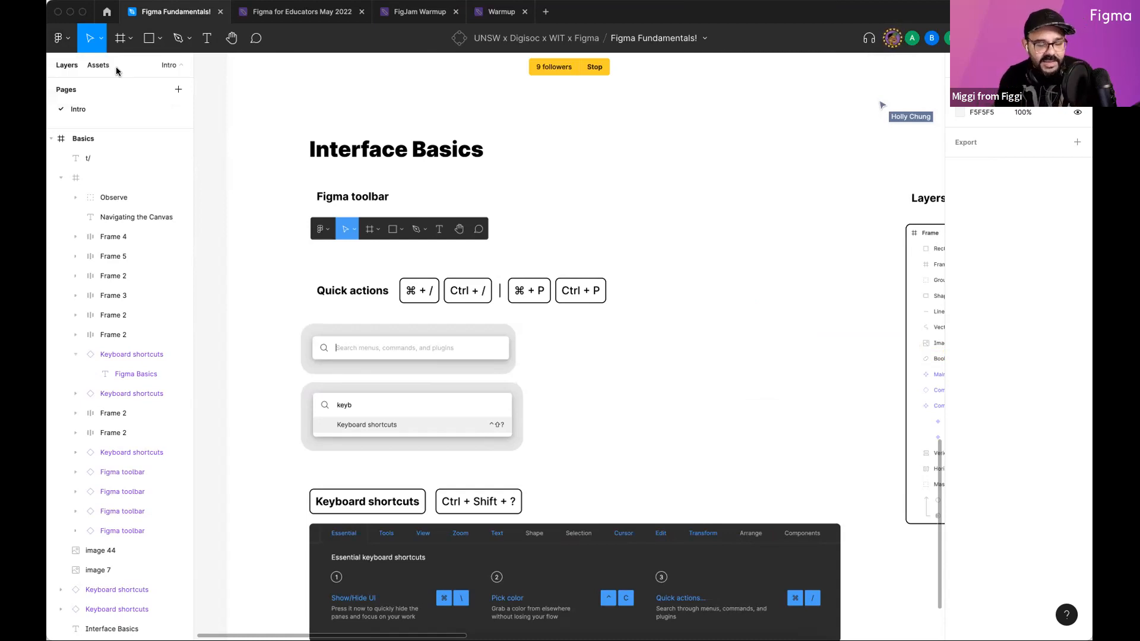
click(130, 39)
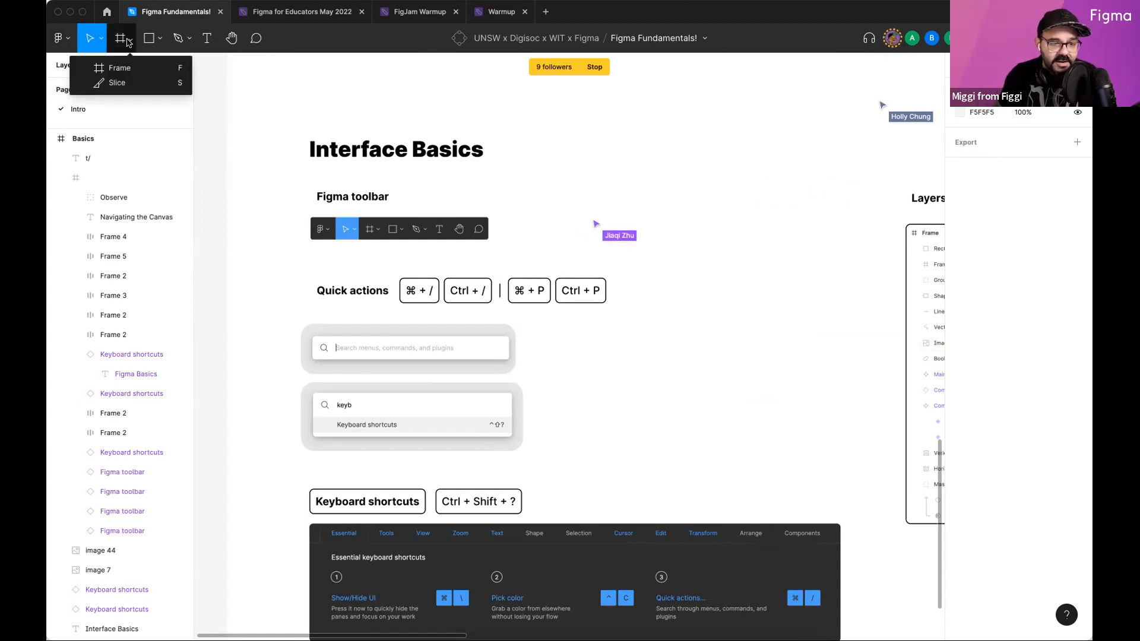
click(131, 69)
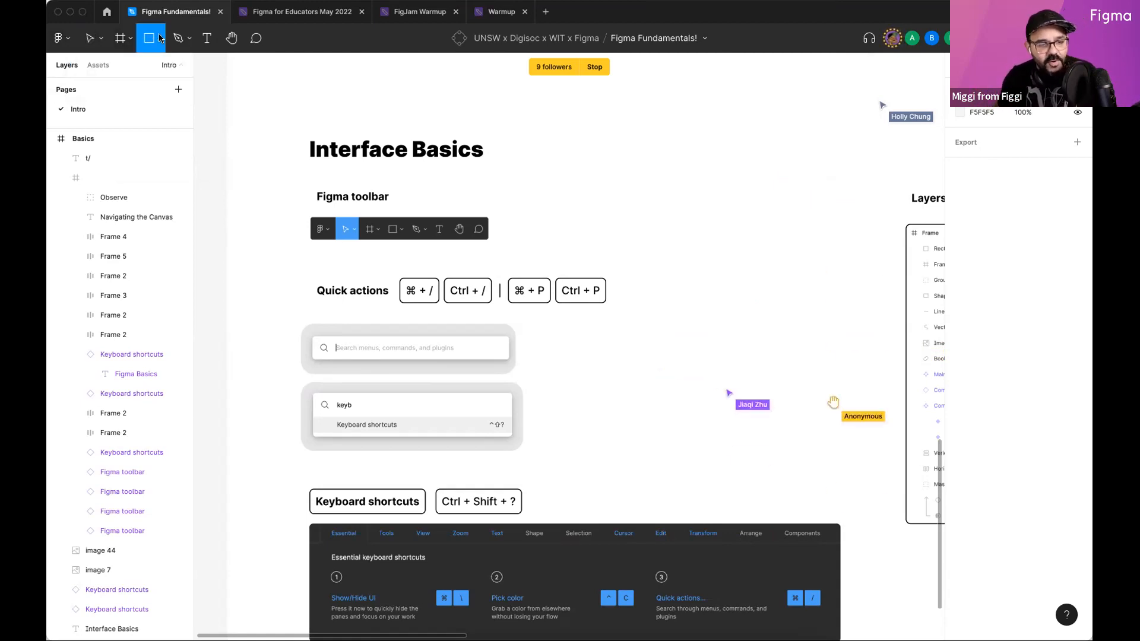
Step: Review the shape tools, the Pen and Pencil tools, and the Text tool
click(159, 38)
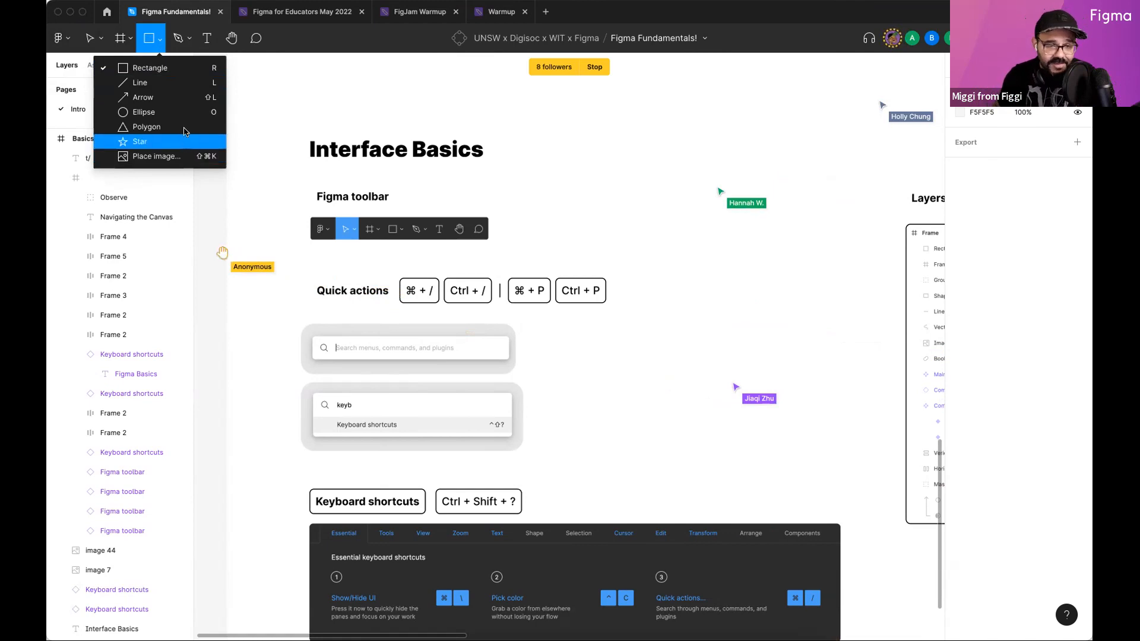
click(187, 42)
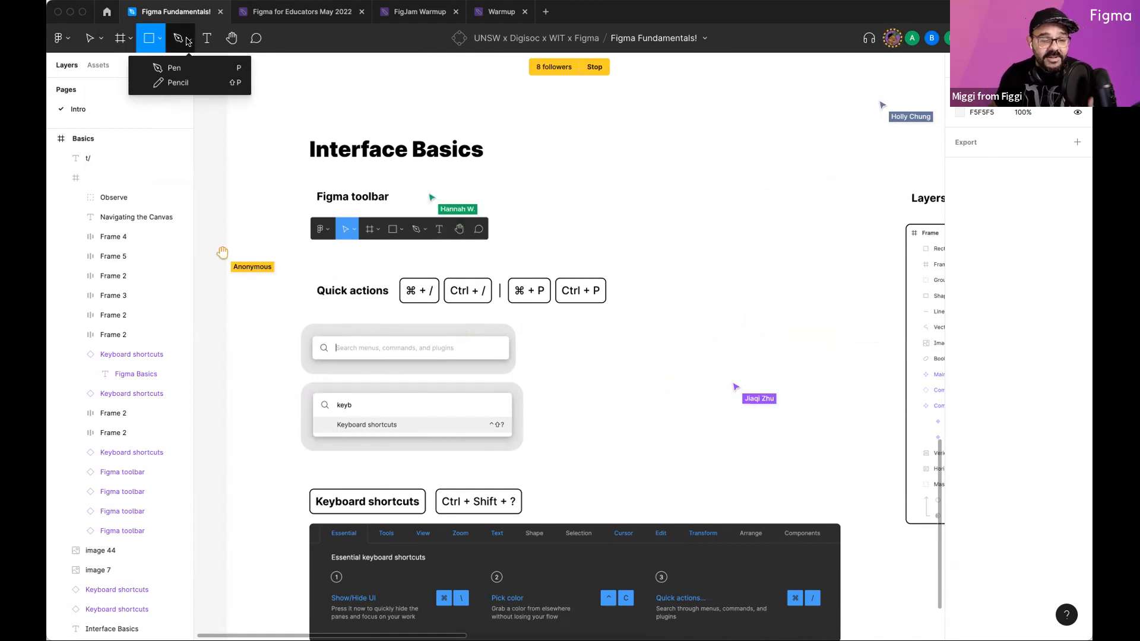
click(208, 38)
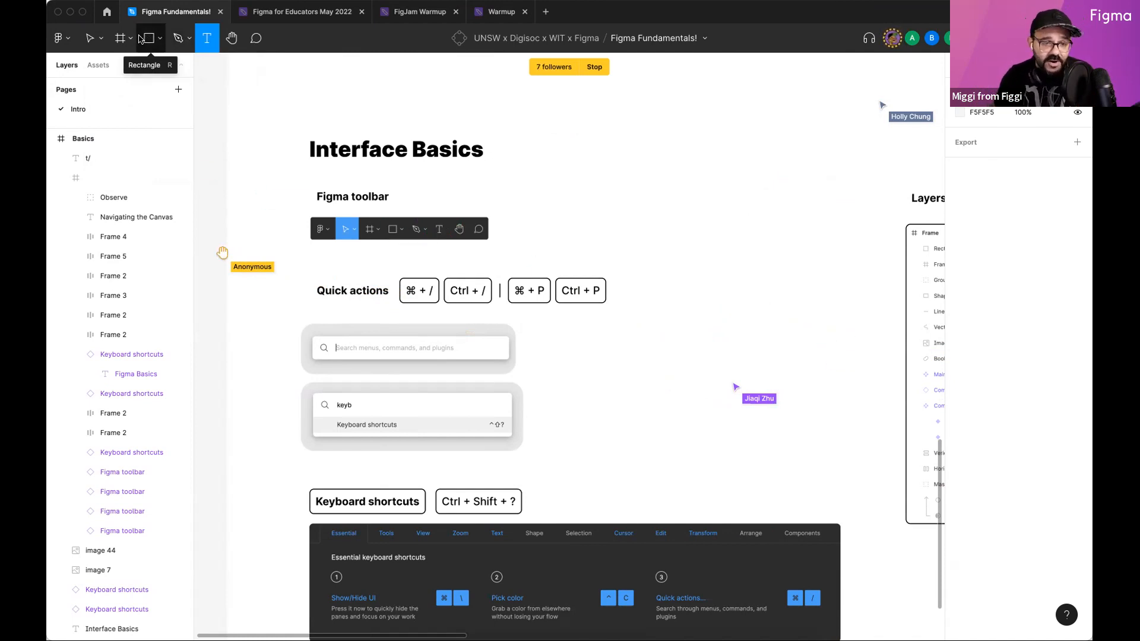
Step: Go to the Quick actions part of Interface Basics with the Move tool active, and briefly bring up the quick actions search
key(v)
drag(567, 379, 646, 317)
scroll(601, 316, up, 3)
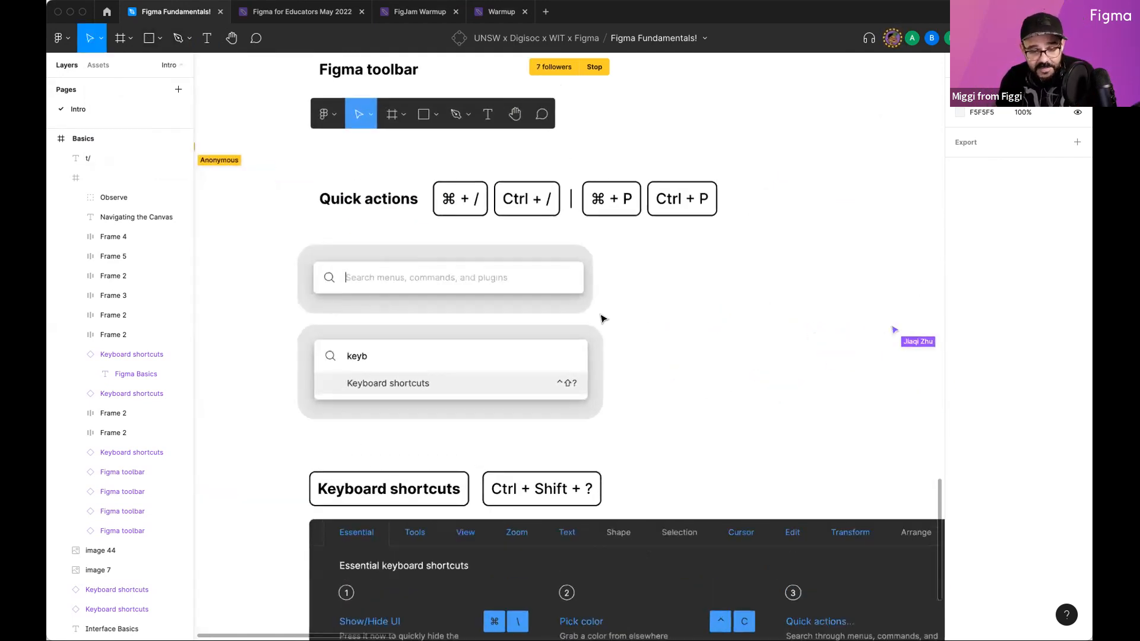
drag(674, 279, 715, 287)
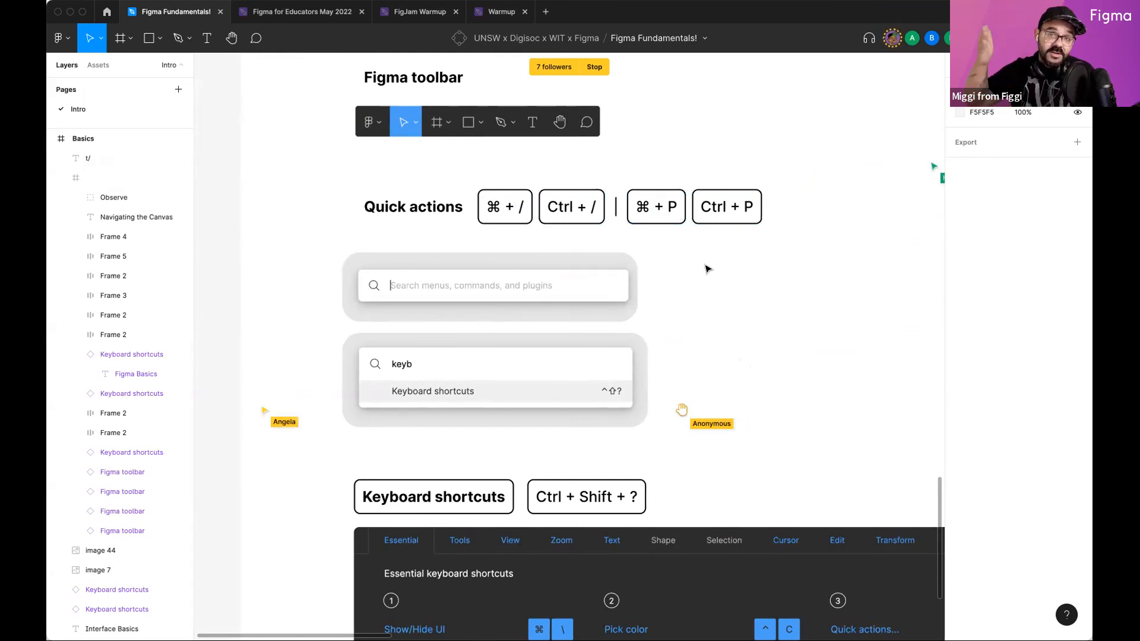
scroll(712, 272, down, 3)
drag(715, 273, 502, 300)
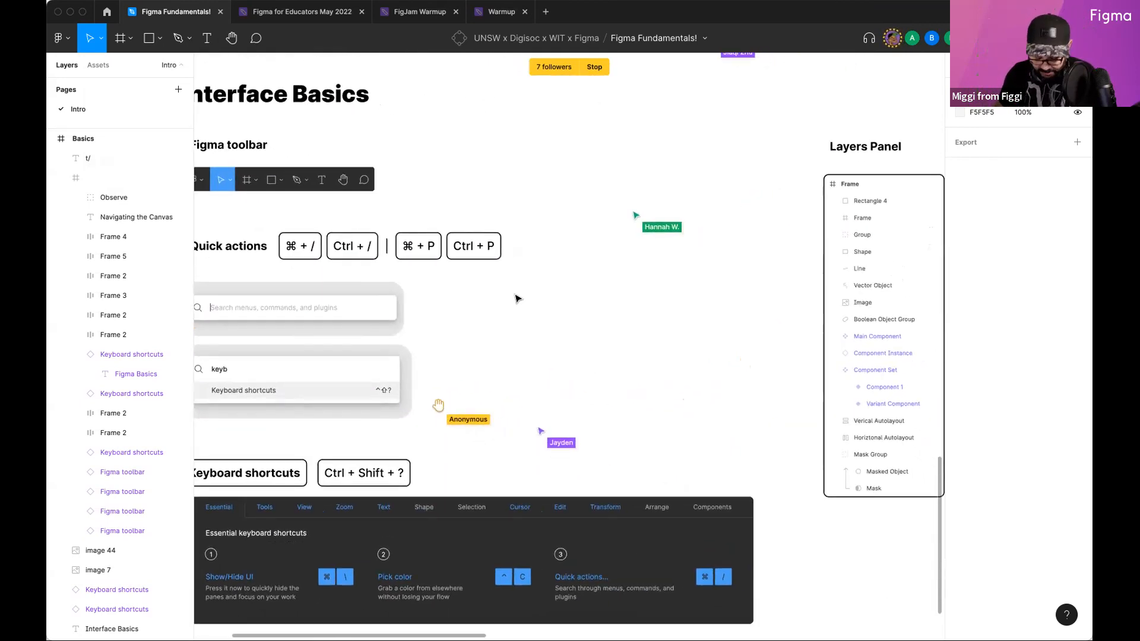
key(super+slash)
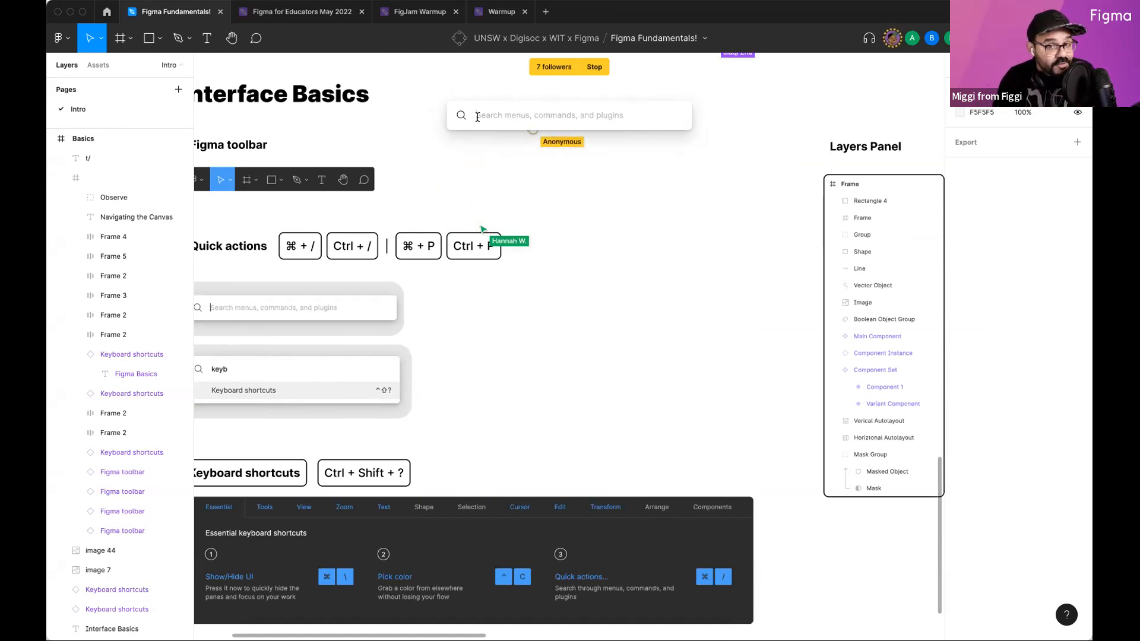
key(Escape)
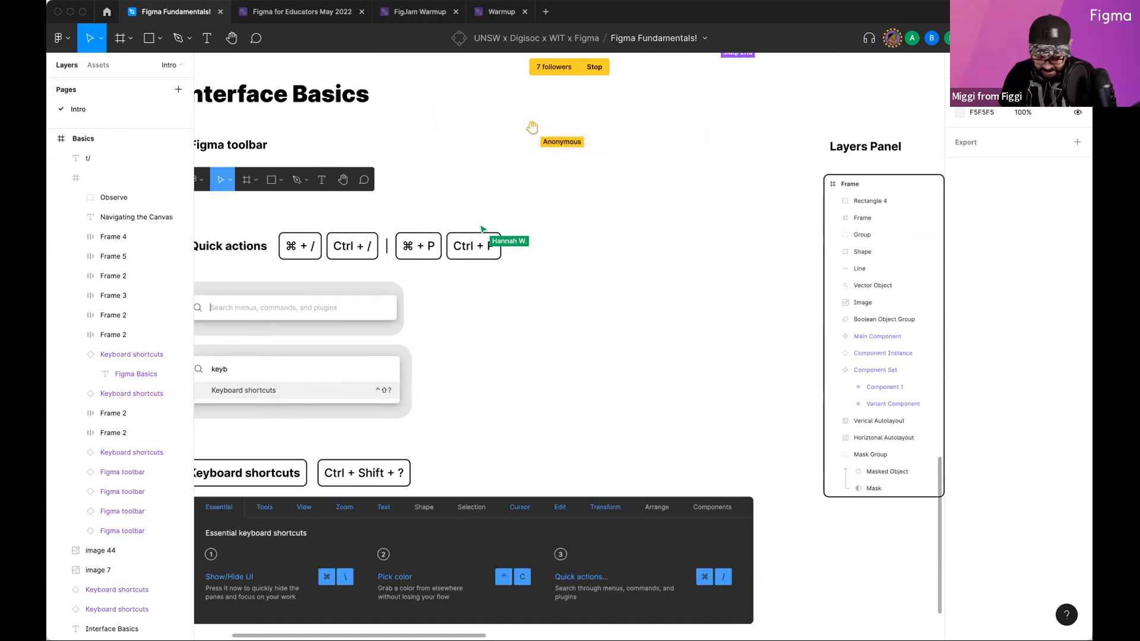
Step: Search the quick actions for "plac" to demonstrate finding the Place image command, and clear the search text
key(super+slash)
text(plac)
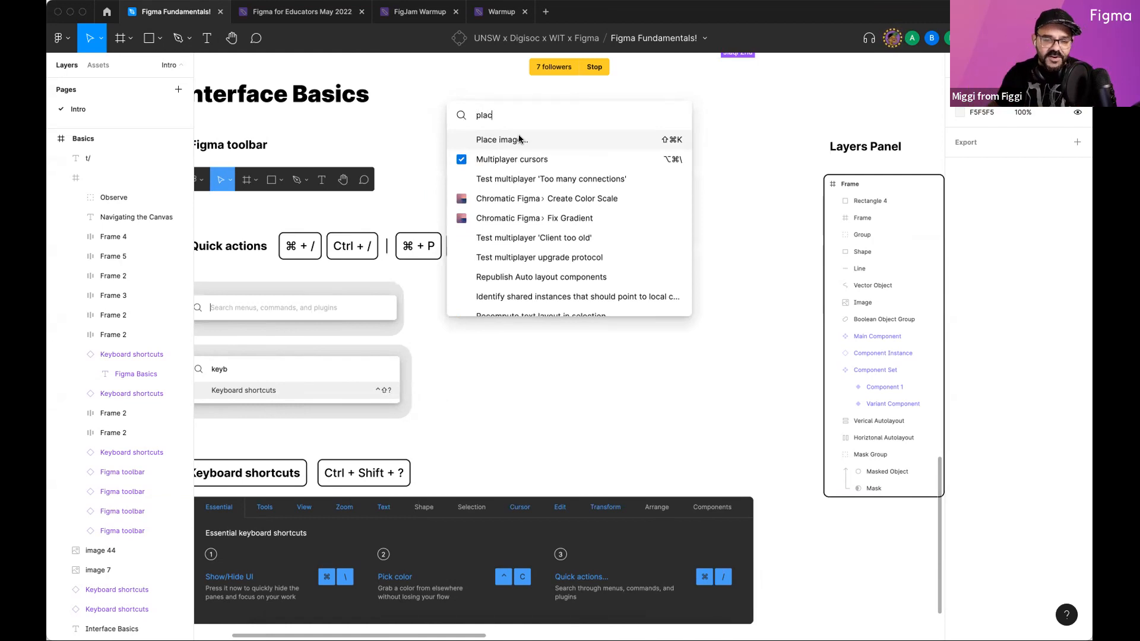
key(BackSpace)
key(BackSpace)
key(BackSpace)
key(BackSpace)
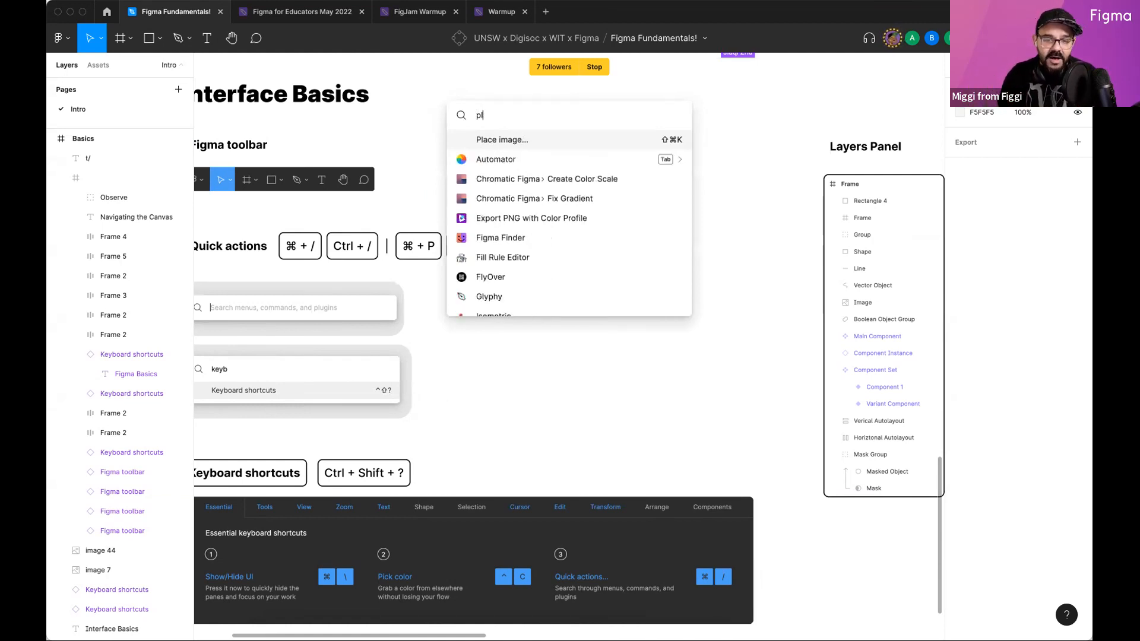
Step: Open Keyboard shortcuts by searching quick actions for "key", and look through the Tools, View, Zoom, Text and Shape shortcuts
text(key)
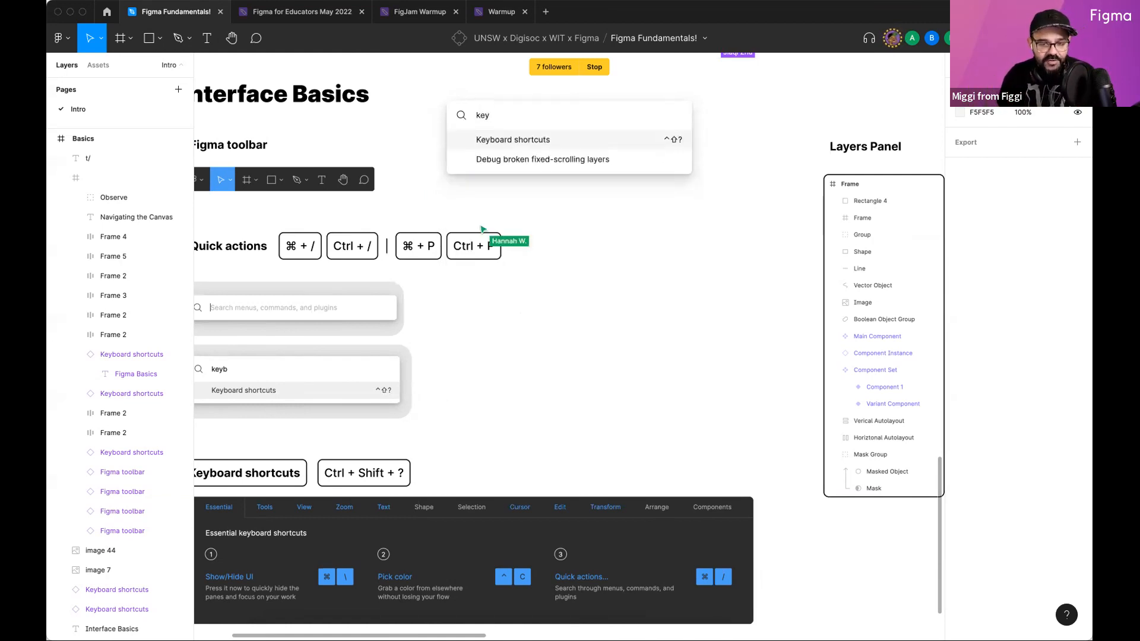
key(Return)
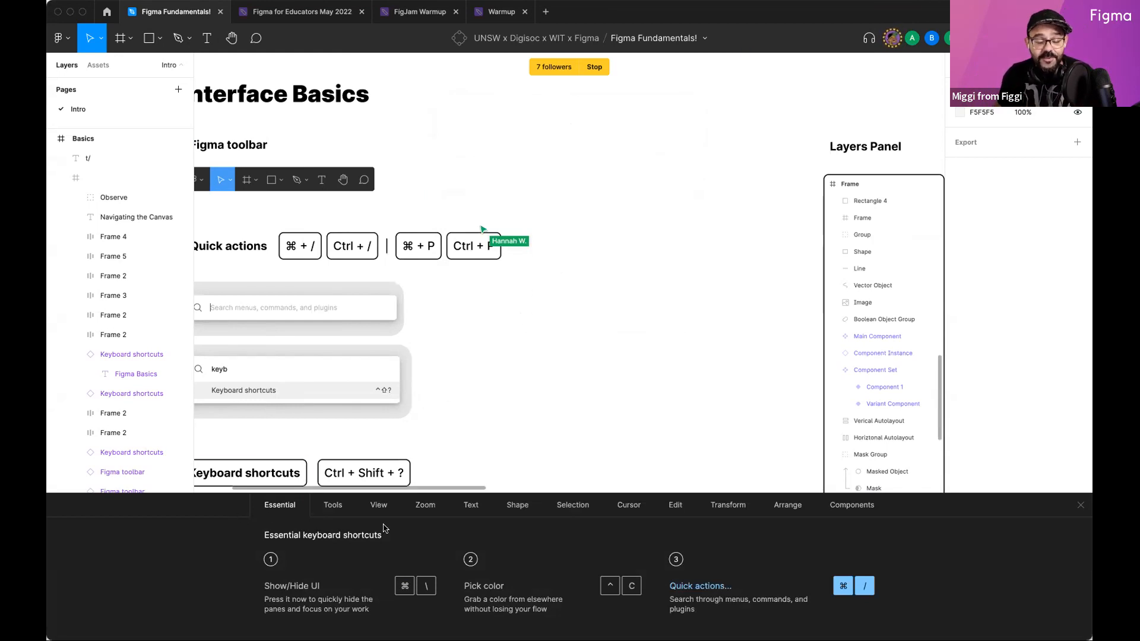
click(334, 505)
click(381, 508)
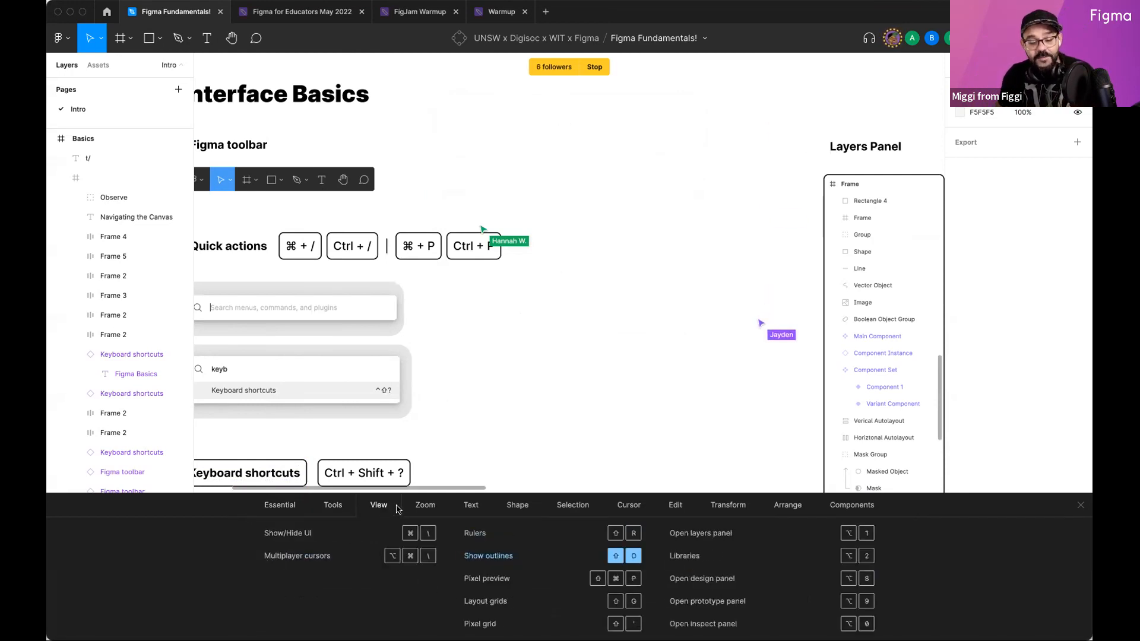
click(428, 512)
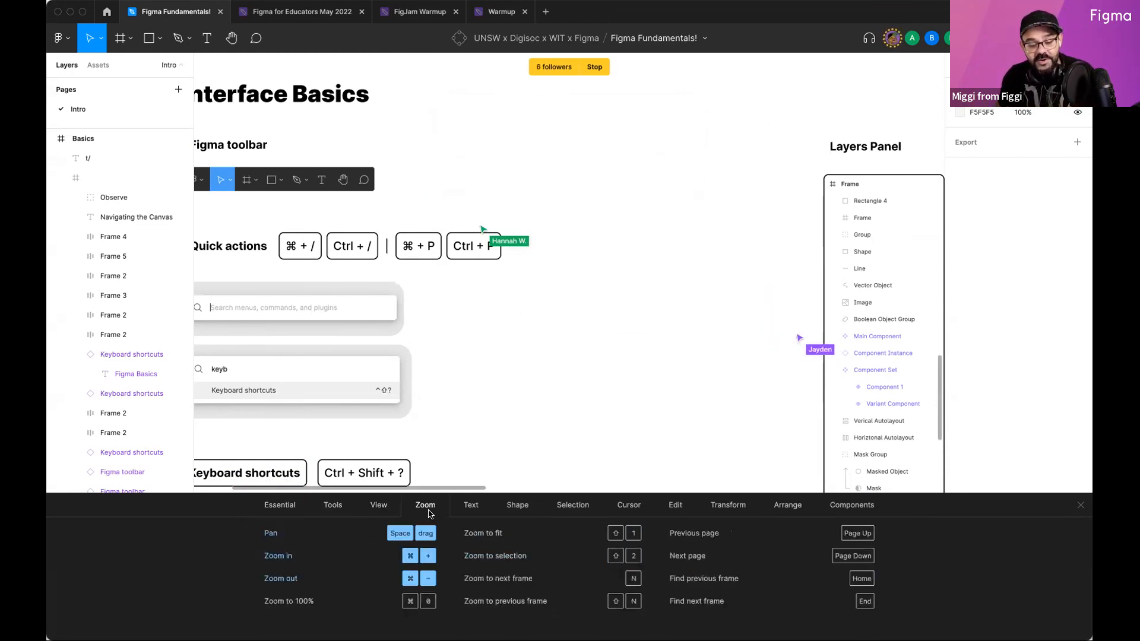
click(472, 508)
click(517, 509)
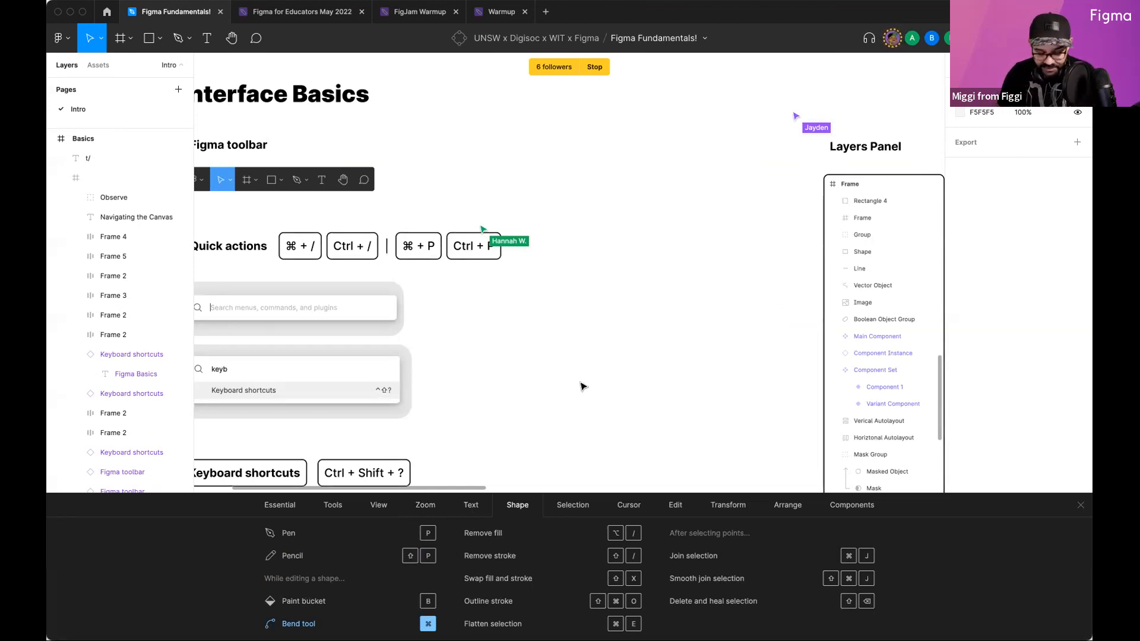
Step: Try the Pencil and Pen tools, and review the Components, Arrange and Transform shortcuts before closing the shortcuts reference
key(shift+p)
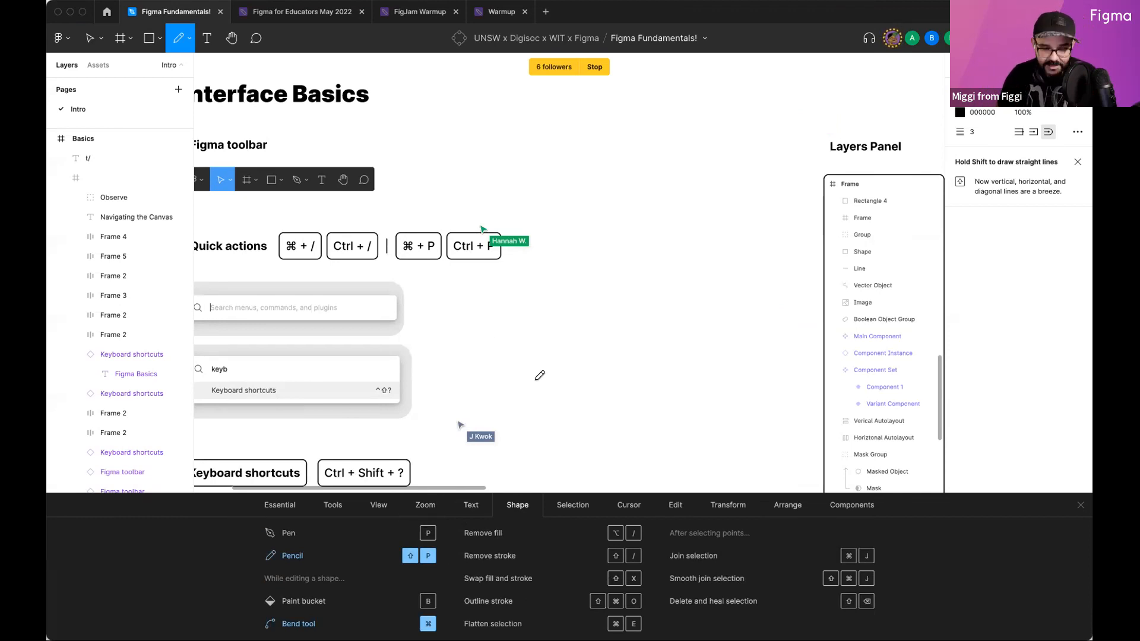
key(p)
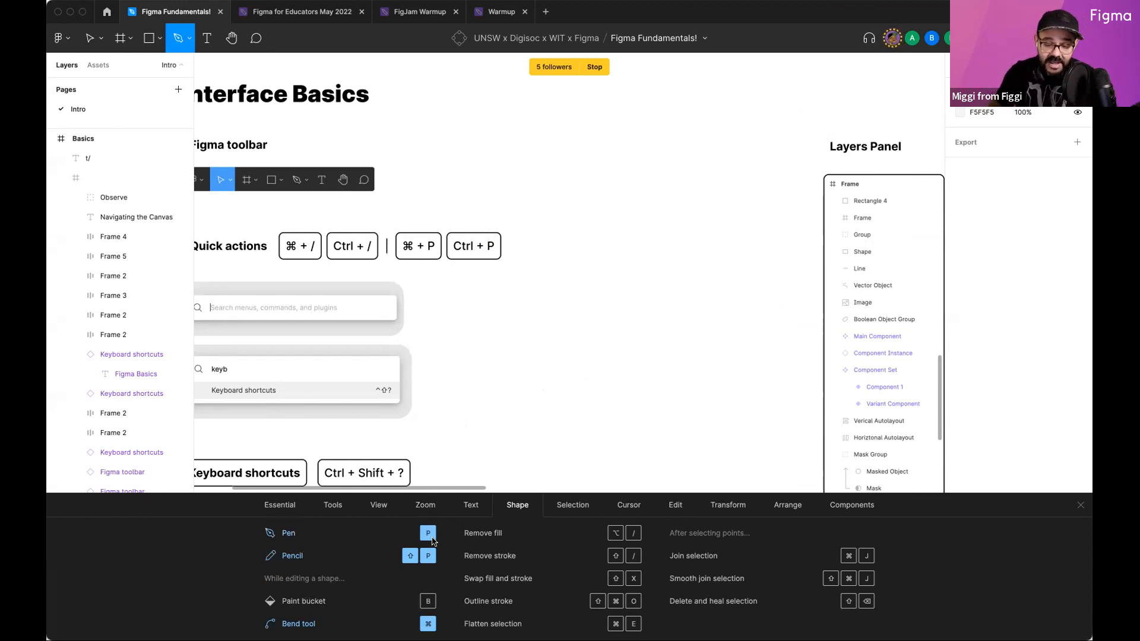
click(853, 506)
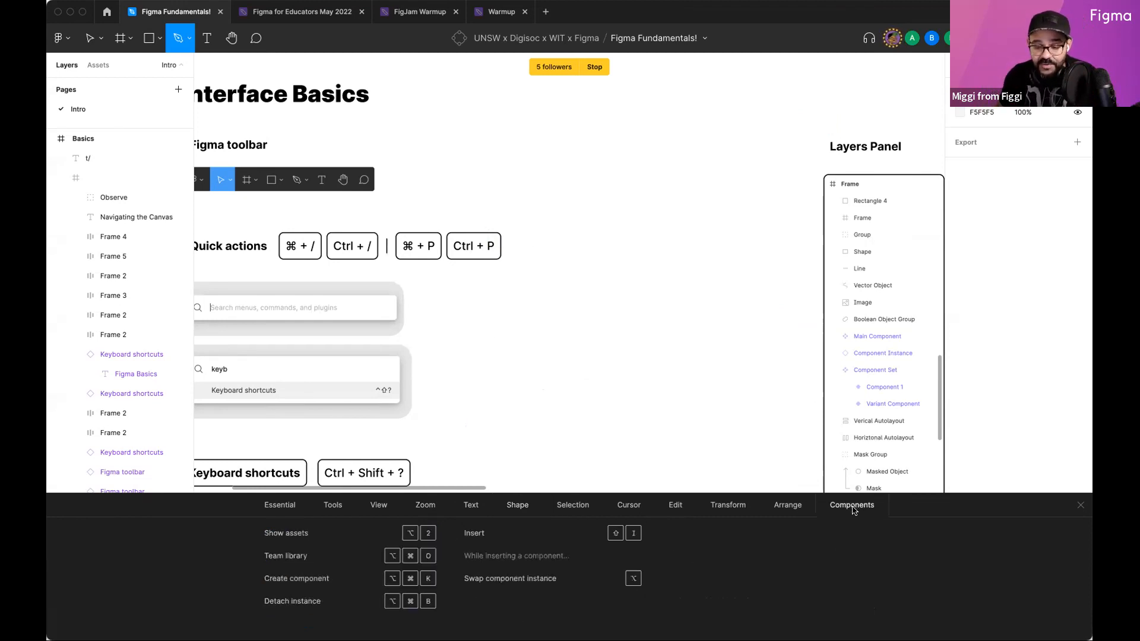
click(786, 509)
click(736, 508)
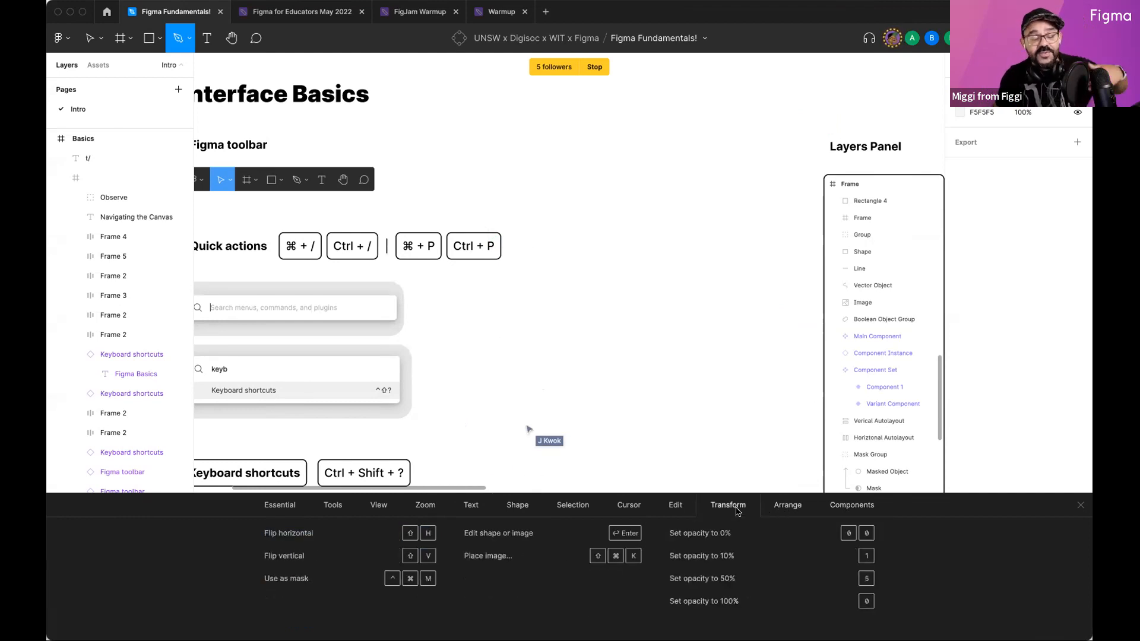
click(1080, 504)
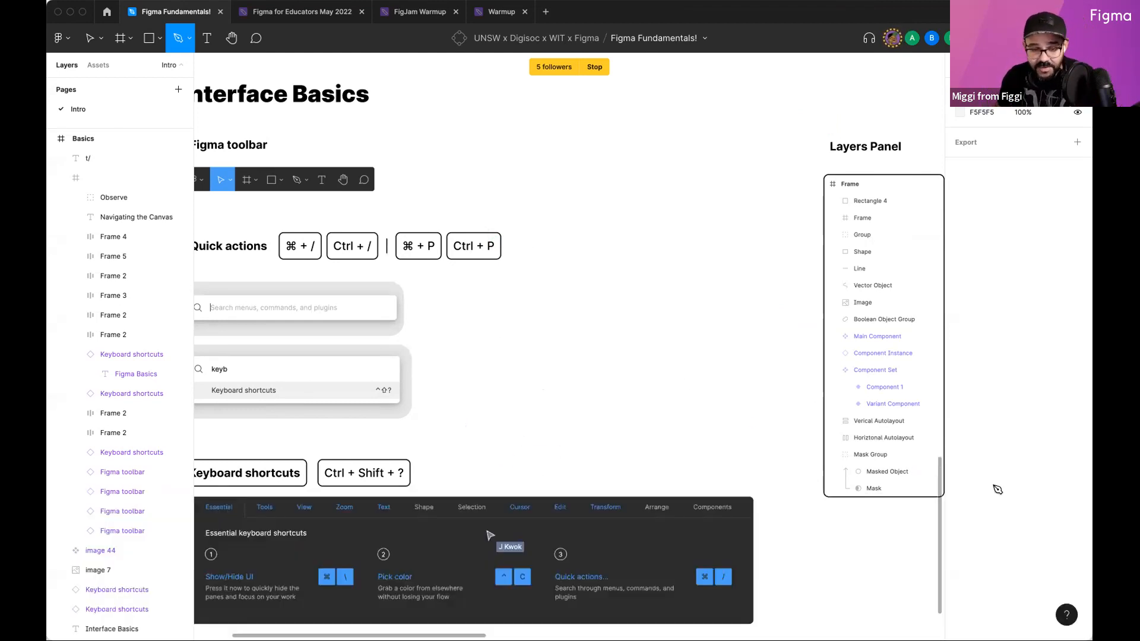
Step: Go to the Layers Panel and Pages part of Interface Basics and collapse the Basics frame in the layer list
scroll(684, 384, down, 5)
scroll(704, 381, right, 10)
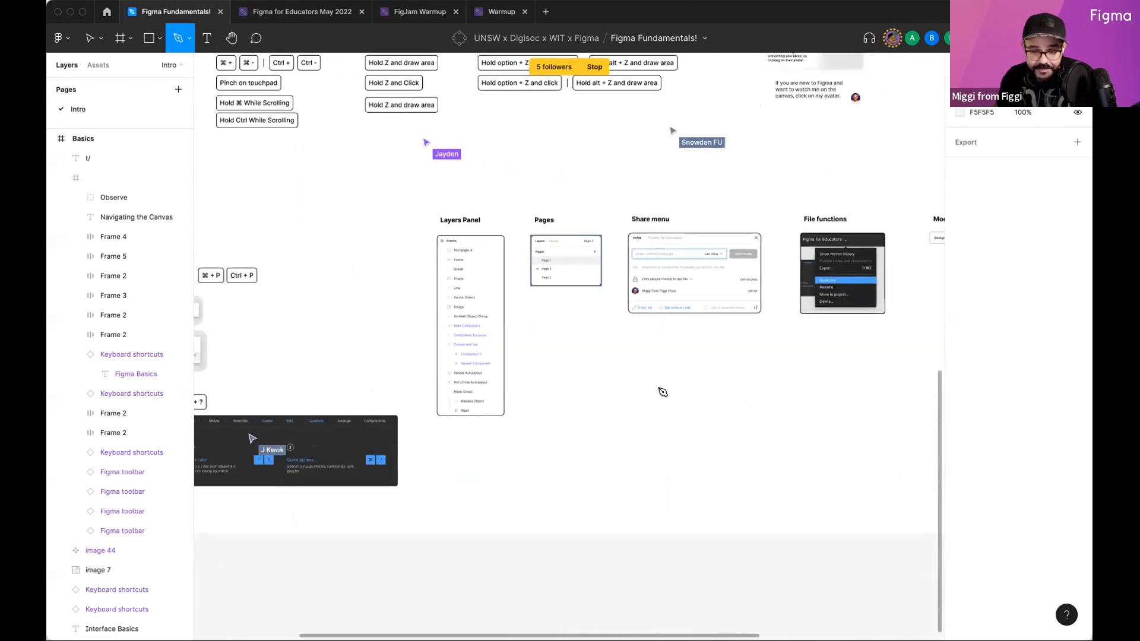
scroll(661, 389, up, 5)
scroll(522, 362, right, 4)
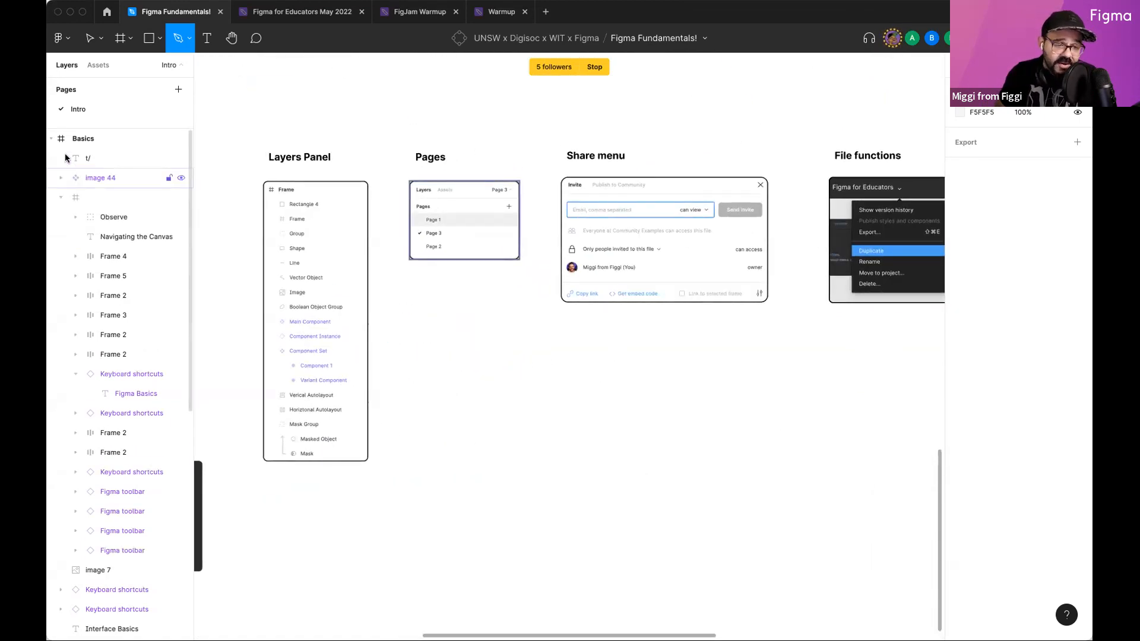
click(52, 138)
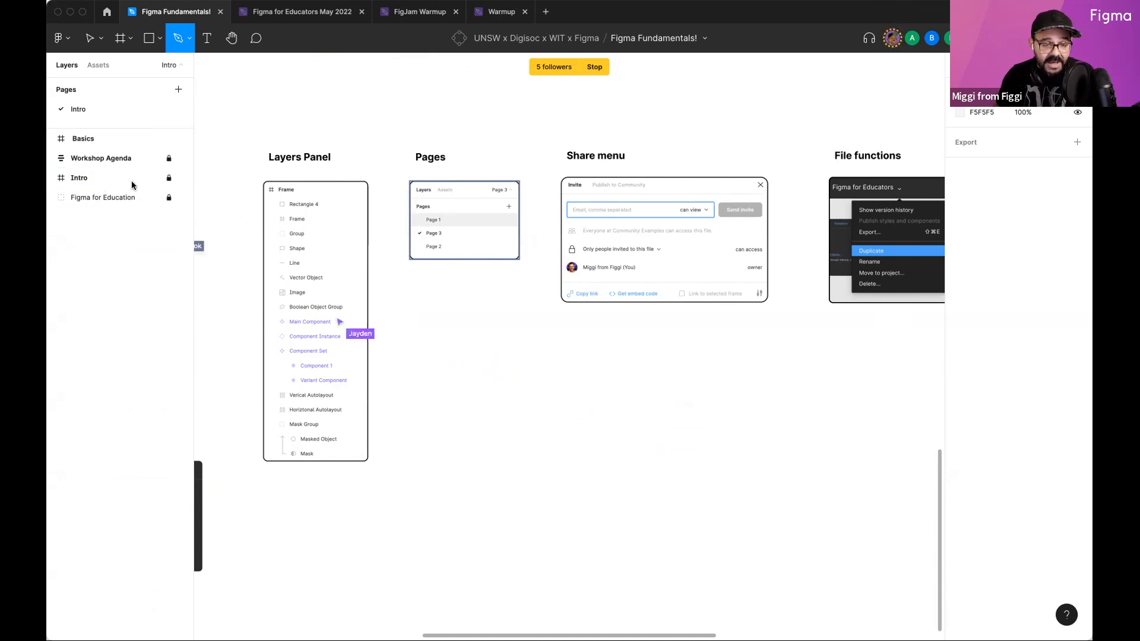
Step: Open the file's sharing settings, review the link access and collaborator permissions, and close them
drag(666, 317, 478, 310)
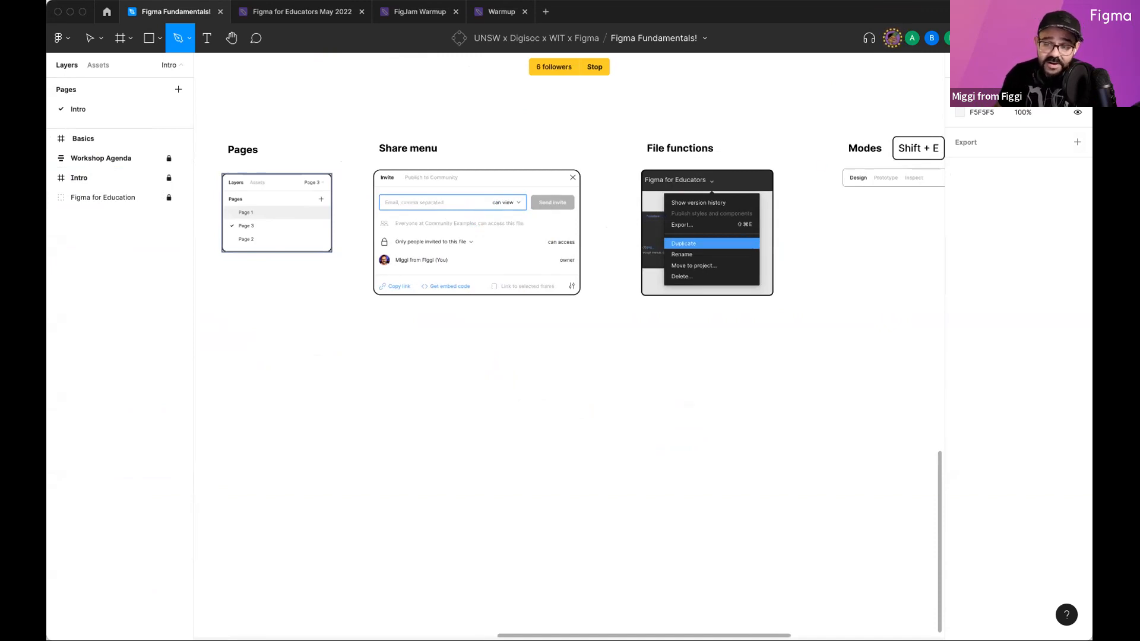
click(997, 38)
scroll(560, 297, down, 2)
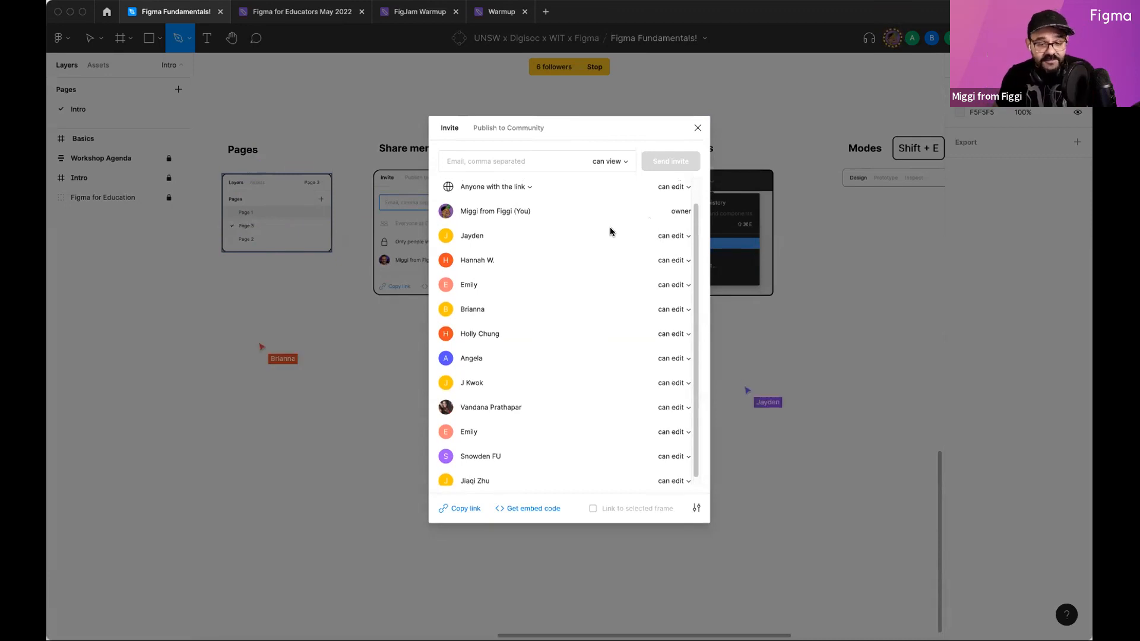
scroll(611, 229, up, 1)
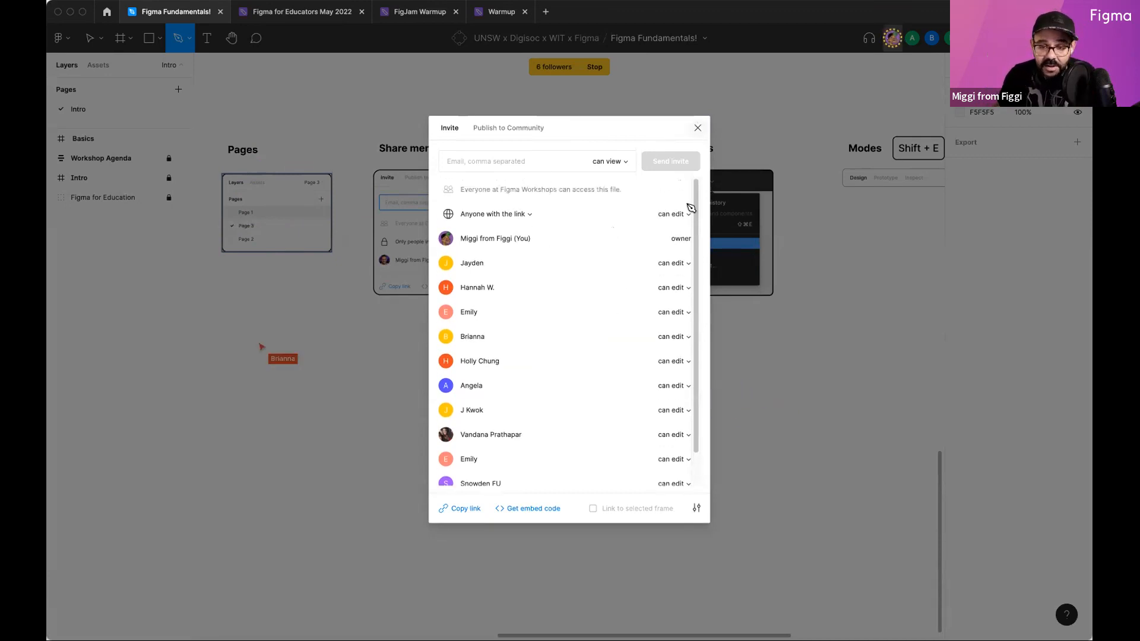
click(786, 326)
Step: Go to the File functions card, activate the Move tool and review the commands in the Figma Fundamentals! file menu
drag(753, 277, 600, 315)
scroll(601, 275, up, 3)
drag(611, 218, 594, 270)
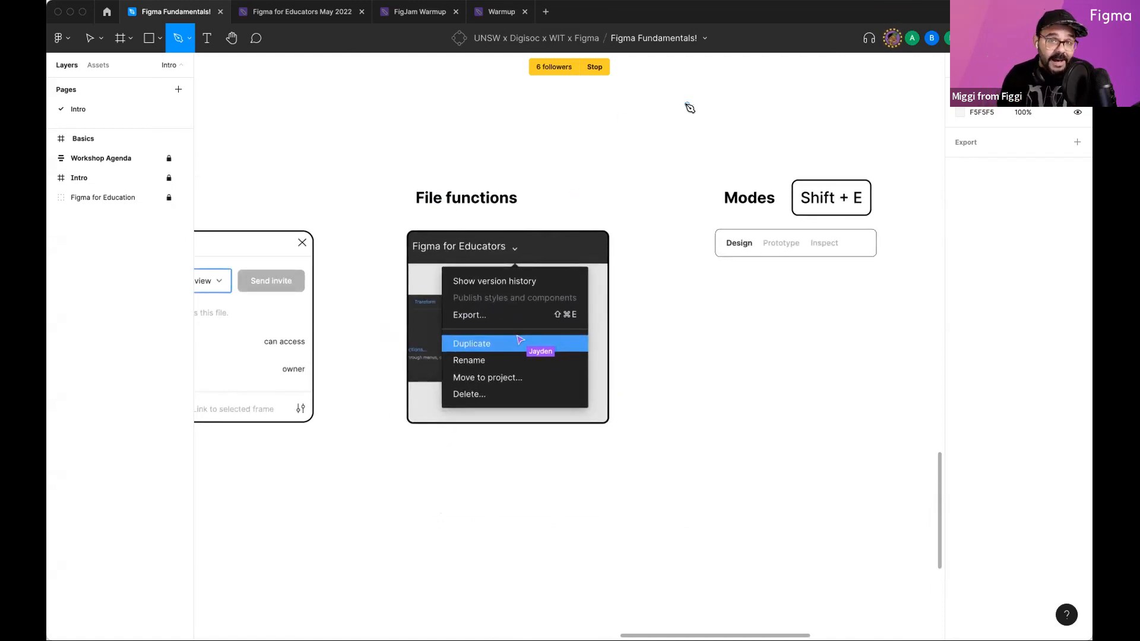
key(v)
click(706, 40)
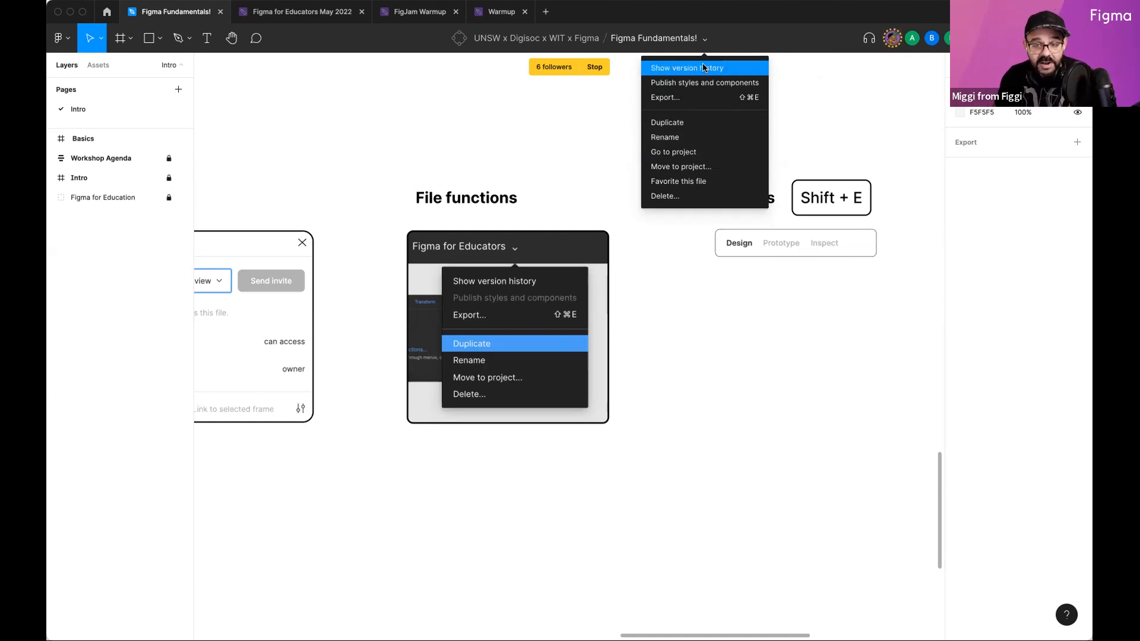
click(706, 41)
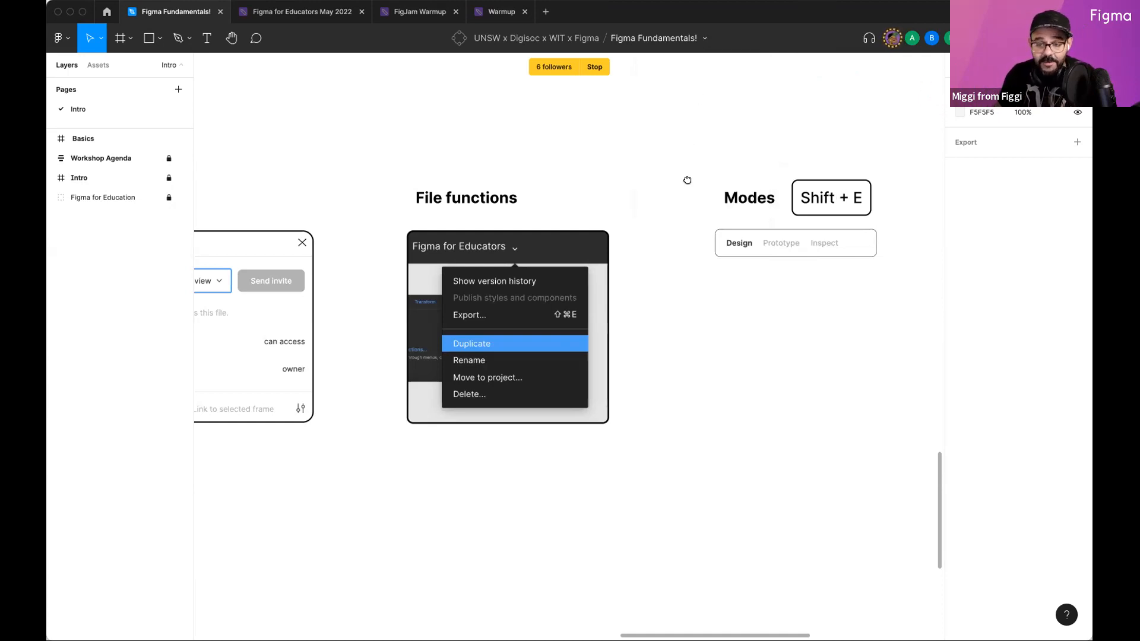
Step: Go to the Modes part of Interface Basics and switch to Prototype mode and back to Design mode
scroll(687, 178, right, 5)
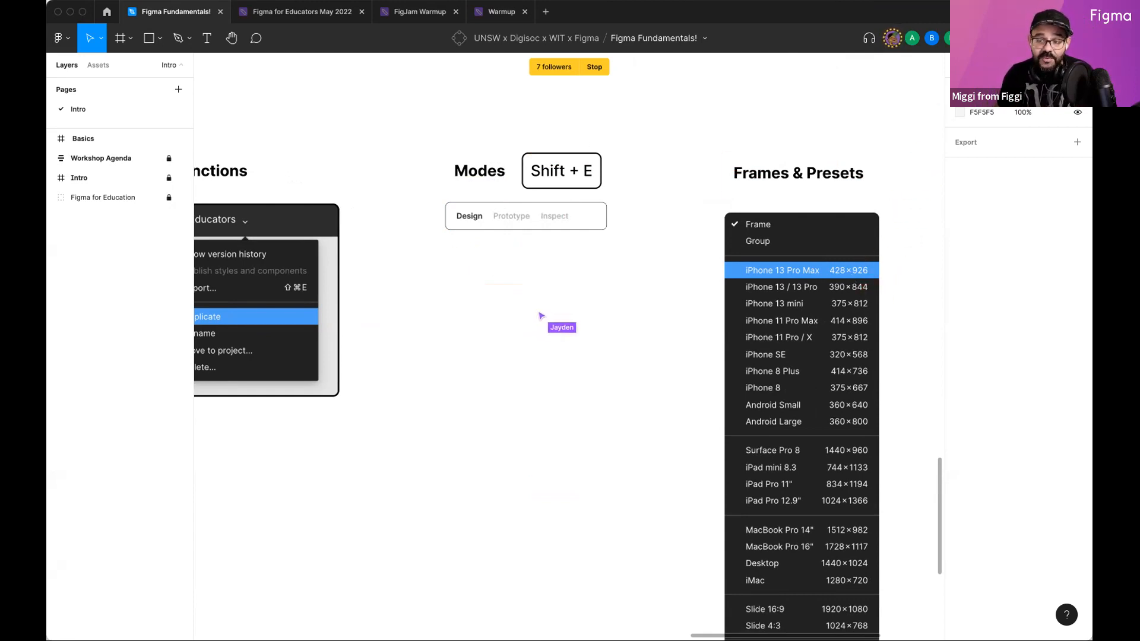
key(shift+e)
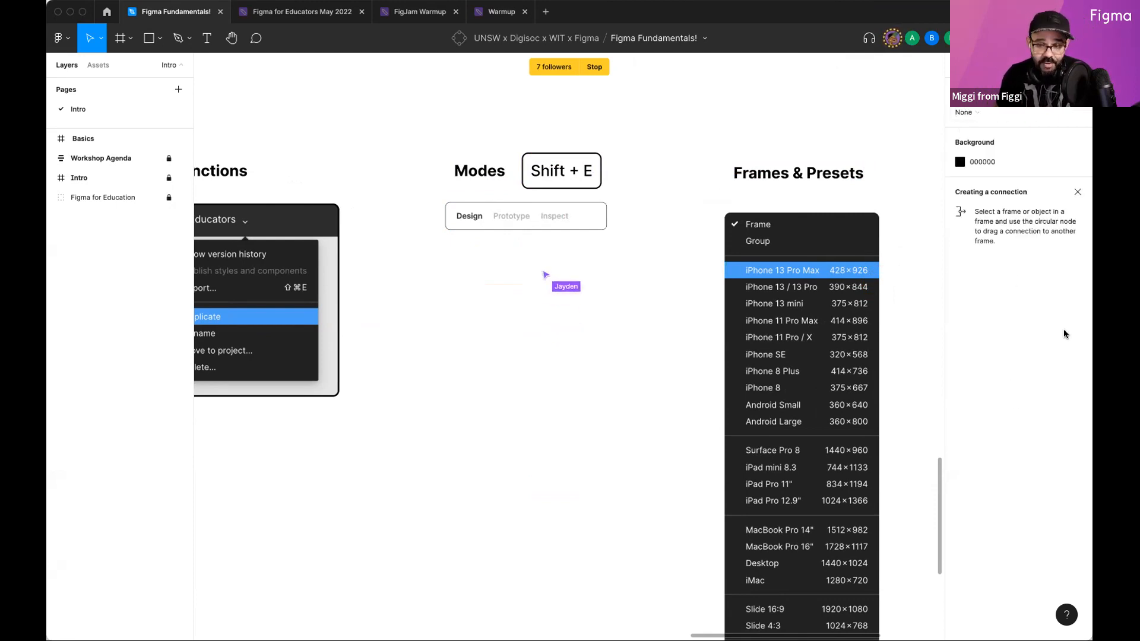
key(shift+e)
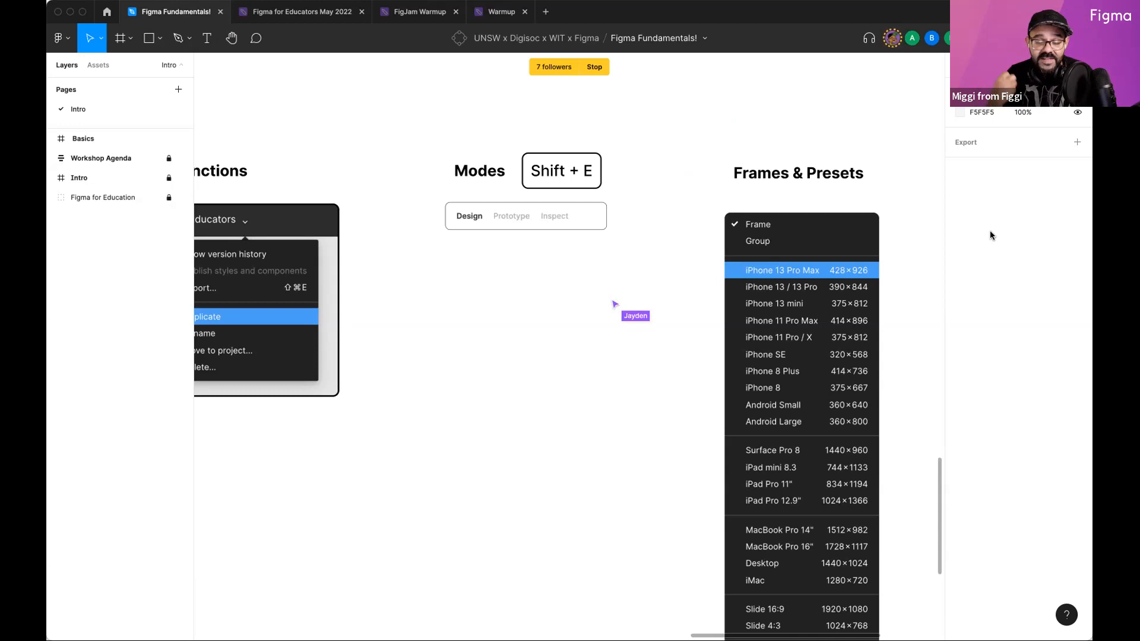
Step: Examine the properties and CSS of the Shift + E label in Inspect mode, return to Design mode and deselect it
click(1045, 65)
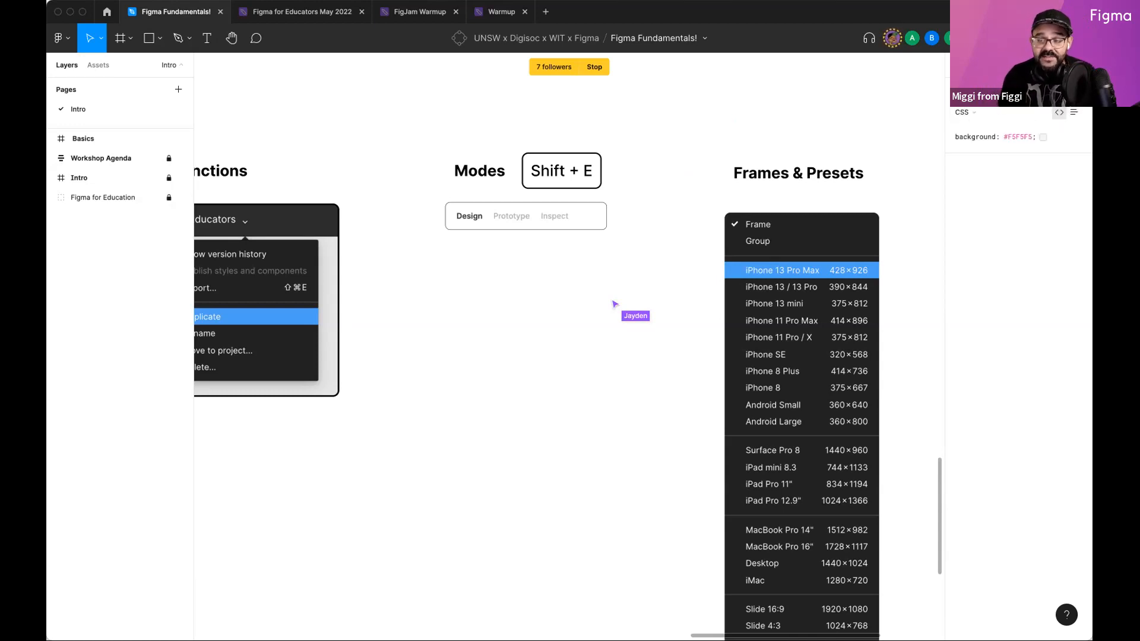
click(542, 170)
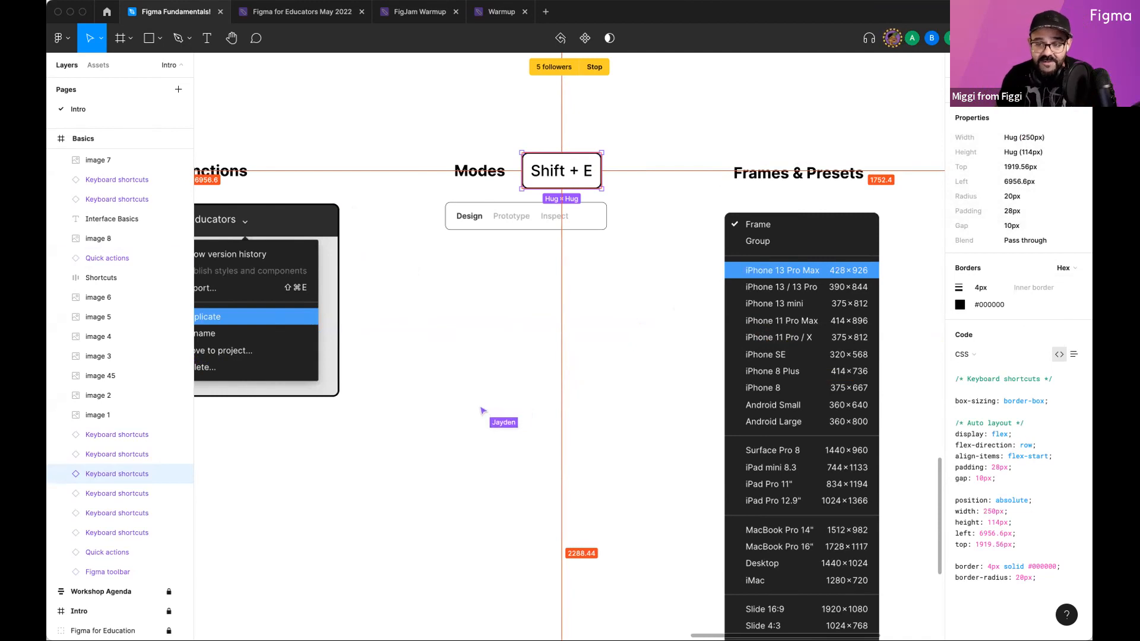
key(alt+8)
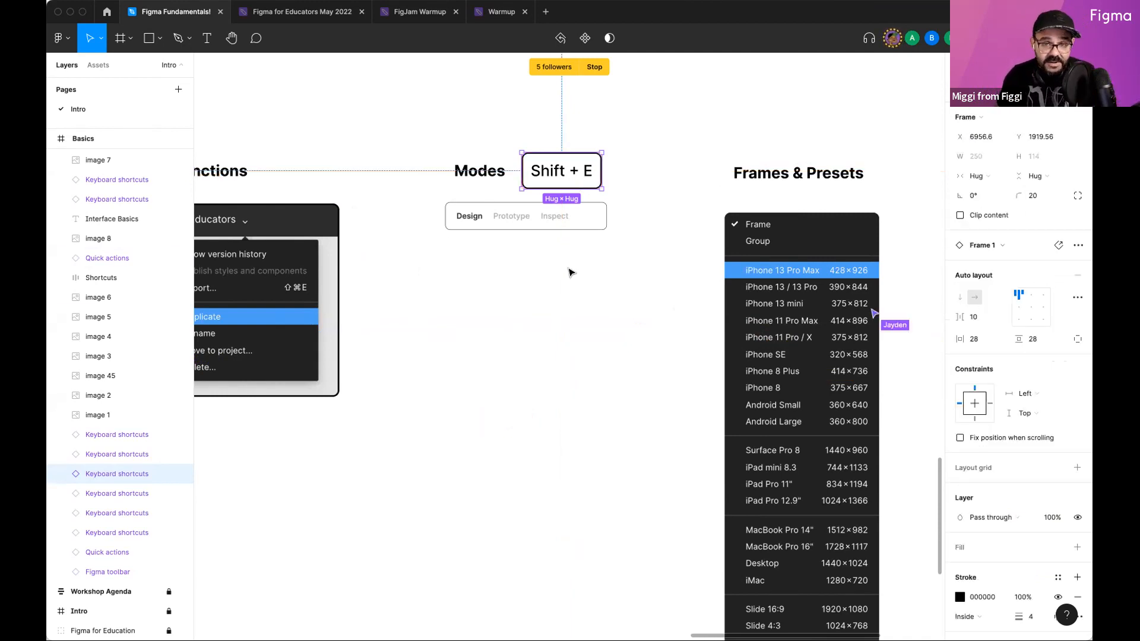
click(597, 301)
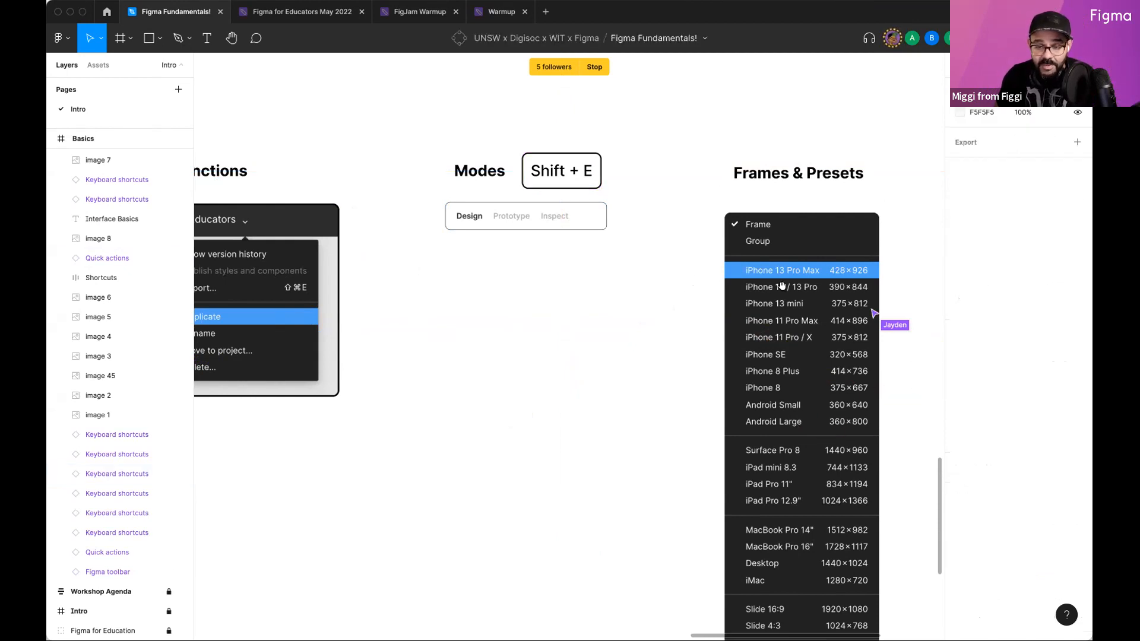
Step: Draw a rectangle about 106 × 117 in the empty area below the Modes card, beside the Frames & Presets list
scroll(781, 285, right, 5)
scroll(568, 240, down, 2)
scroll(560, 225, down, 4)
scroll(560, 225, down, 2)
drag(355, 274, 621, 277)
drag(407, 297, 597, 300)
drag(825, 309, 451, 308)
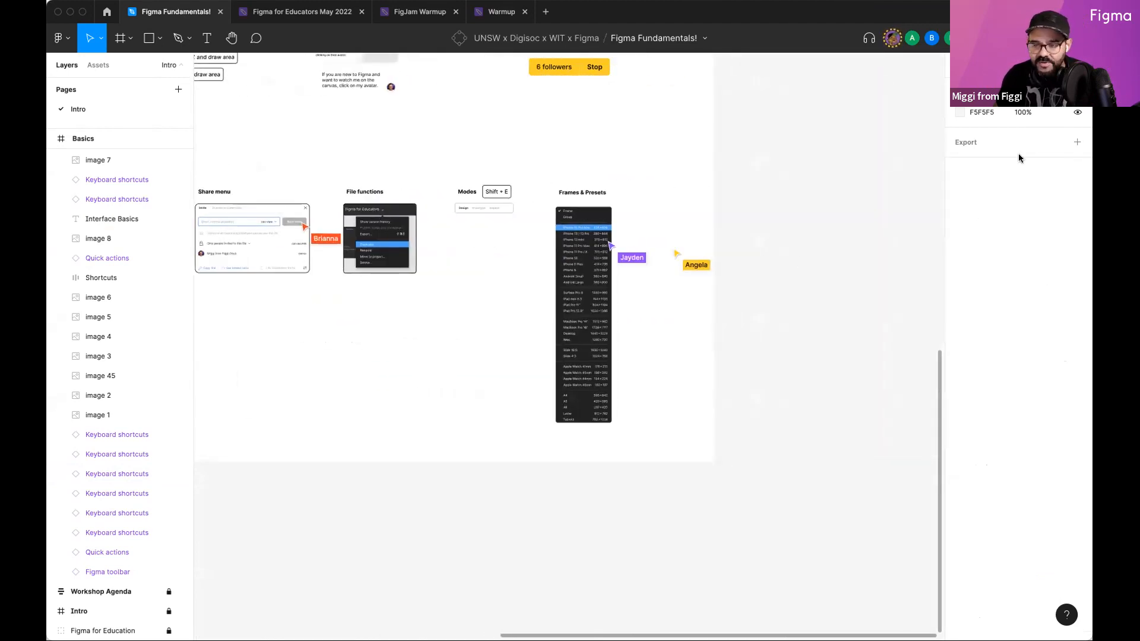
key(r)
drag(498, 281, 484, 266)
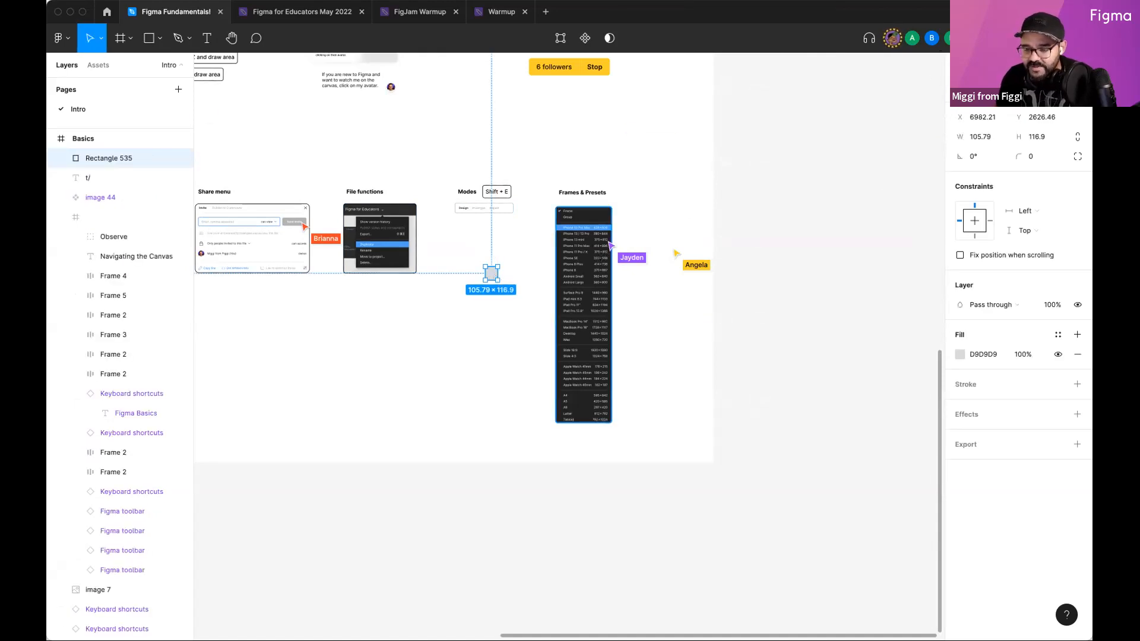
Step: Paste the captured properties panel image into the Basics frame and place it between Modes and the Frames & Presets list
click(905, 476)
key(super+v)
drag(575, 363, 611, 467)
drag(595, 407, 537, 308)
click(573, 303)
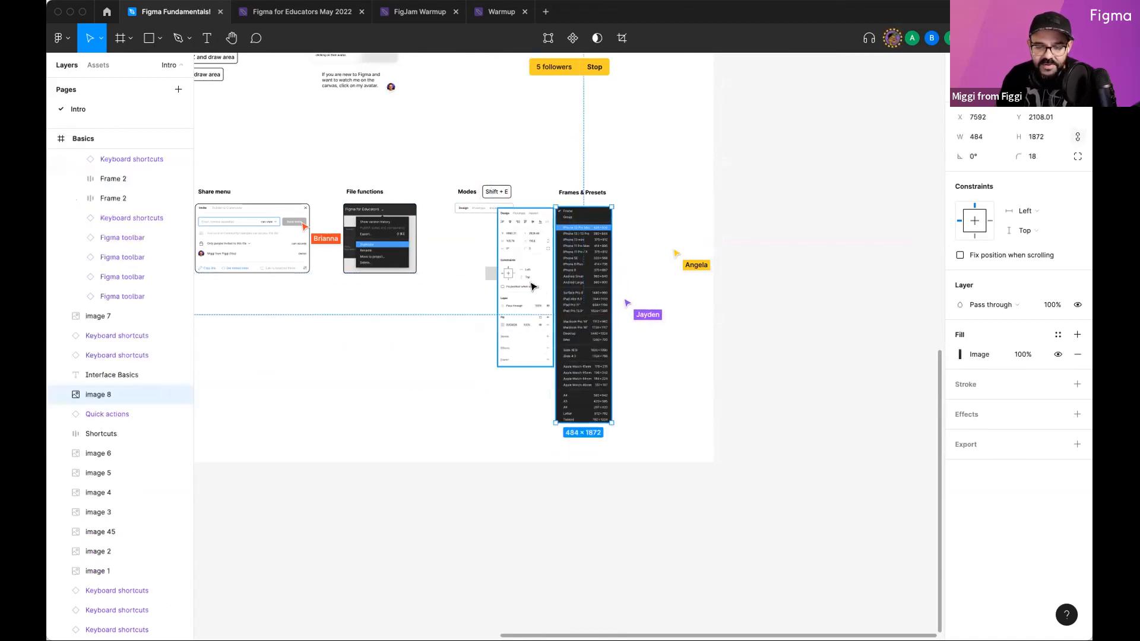
shift+click(580, 194)
shift+click(543, 226)
drag(533, 258, 512, 242)
Step: Duplicate the Frames & Presets heading above the pasted panel image and change the copy's text to Properties
click(724, 251)
scroll(615, 245, up, 3)
scroll(614, 245, up, 3)
drag(516, 137, 516, 141)
click(515, 118)
drag(604, 107, 472, 109)
double_click(472, 109)
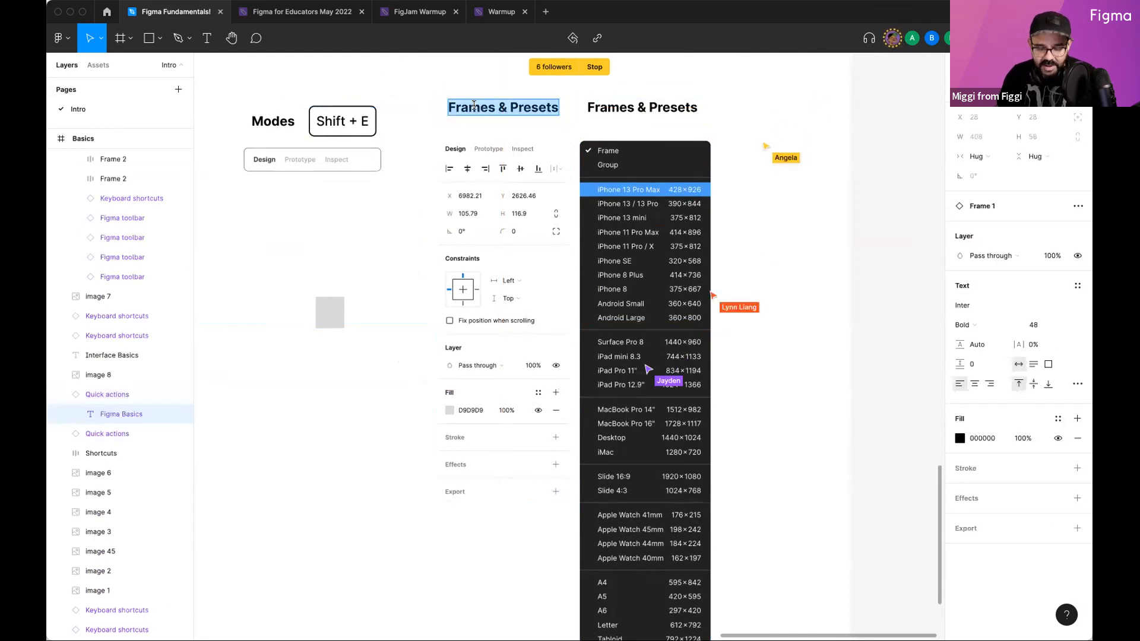
text(Properties)
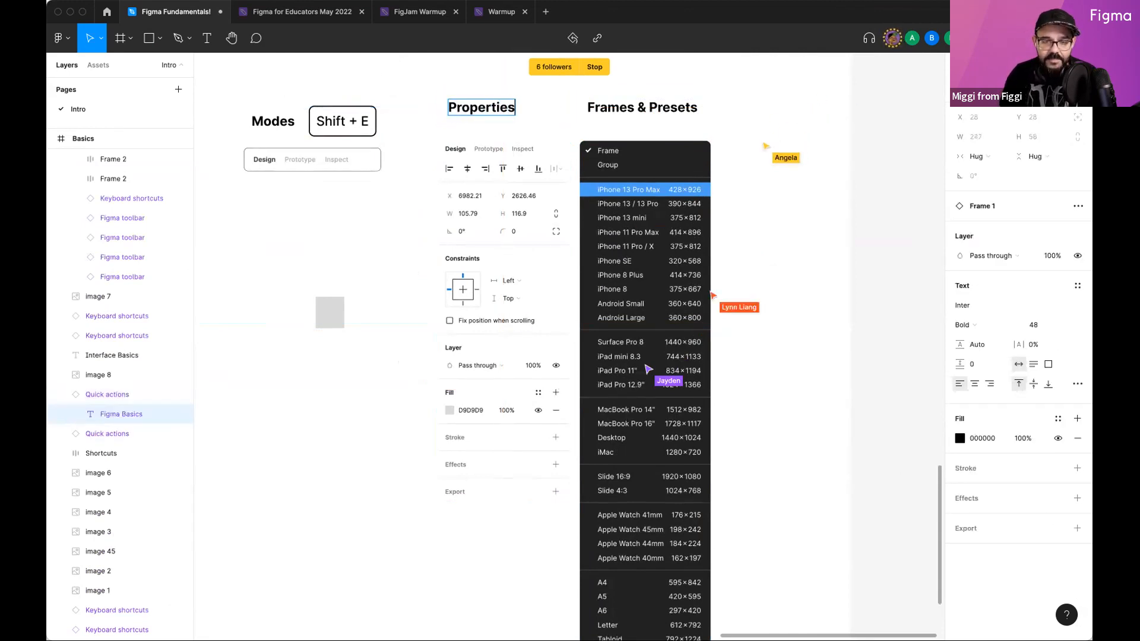
key(Escape)
key(Escape)
Step: Move the Frames & Presets heading and list together farther away from the Properties column
drag(774, 90, 669, 191)
drag(666, 202, 763, 204)
Step: Give the Properties panel image a corner radius of 19 and a black inside stroke of 1, and deselect it
click(521, 206)
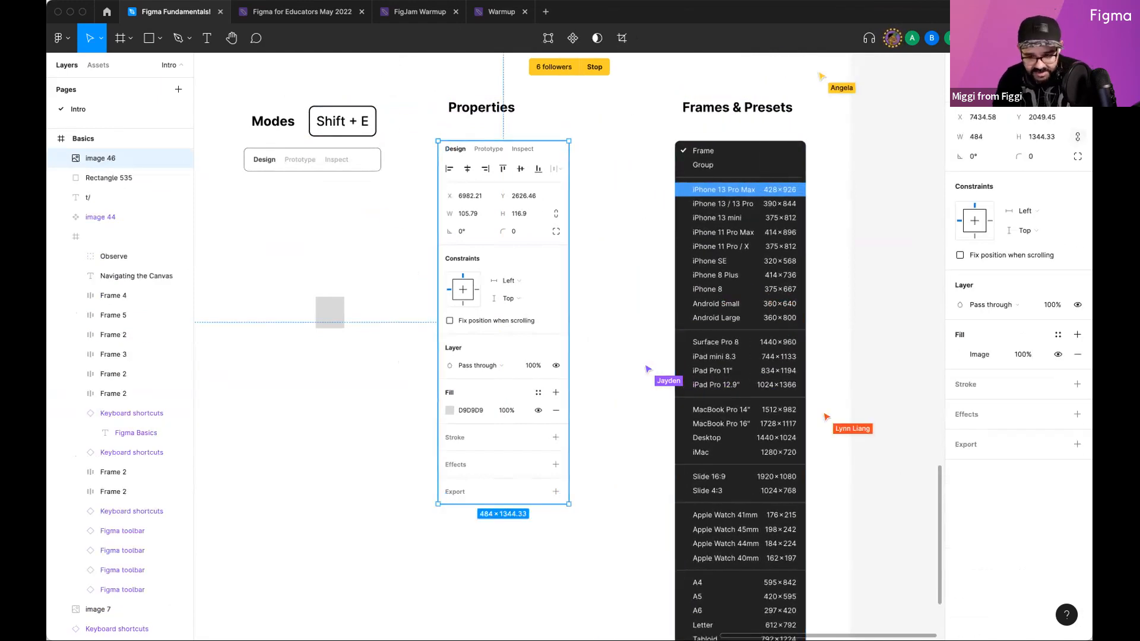
click(965, 384)
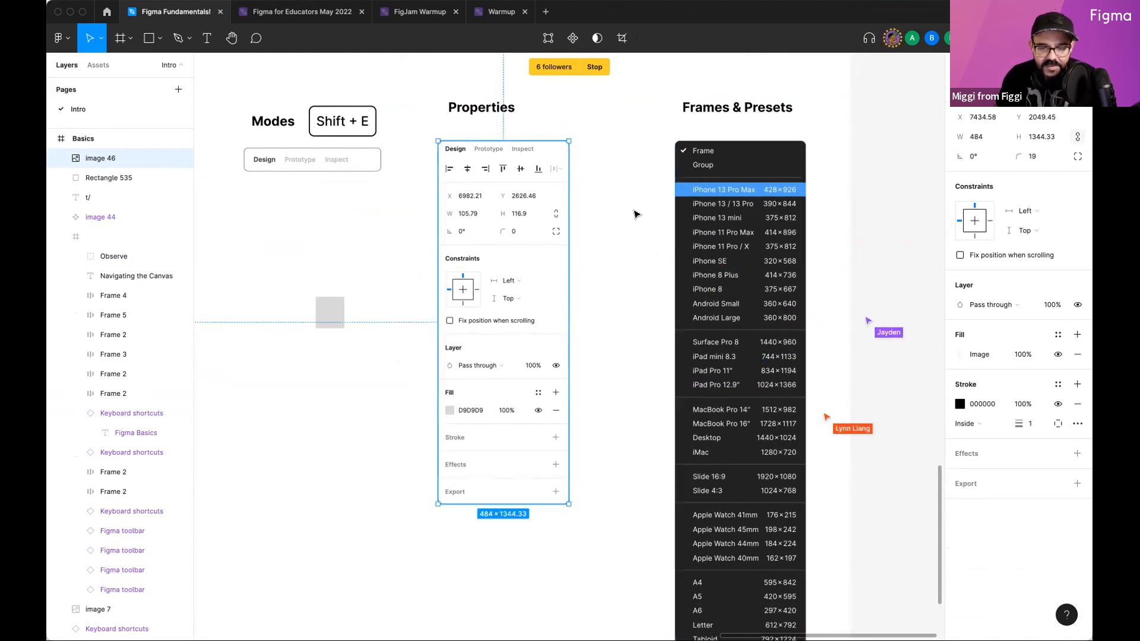
click(580, 265)
click(553, 259)
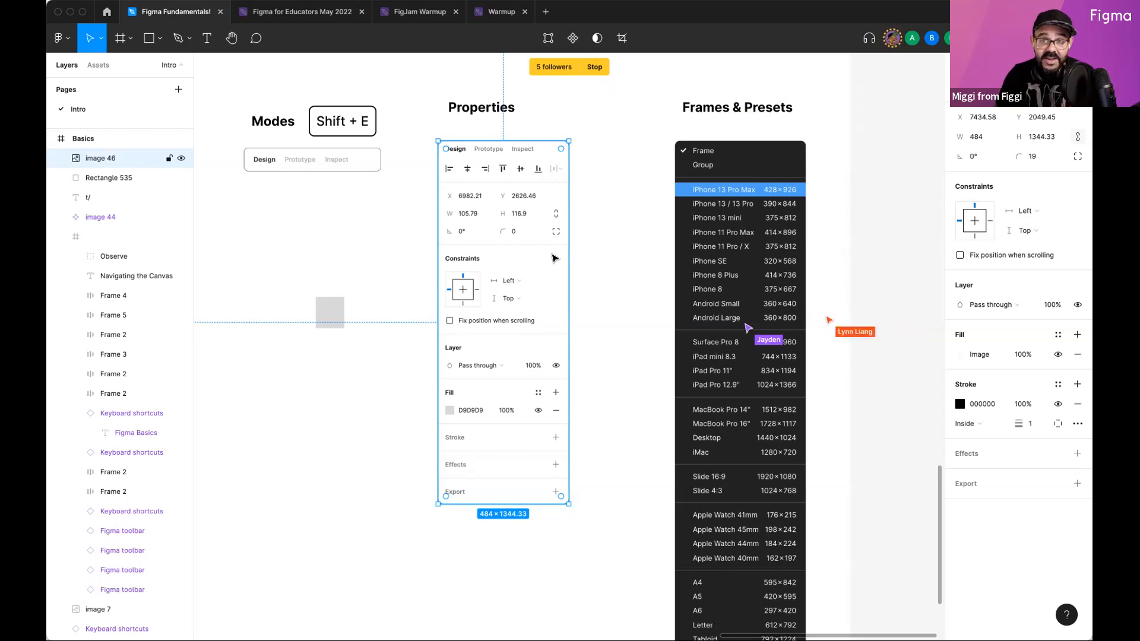
click(638, 263)
Step: Place a copy of the Navigating the Canvas heading on the empty canvas below the Basics frame
scroll(639, 263, down, 3)
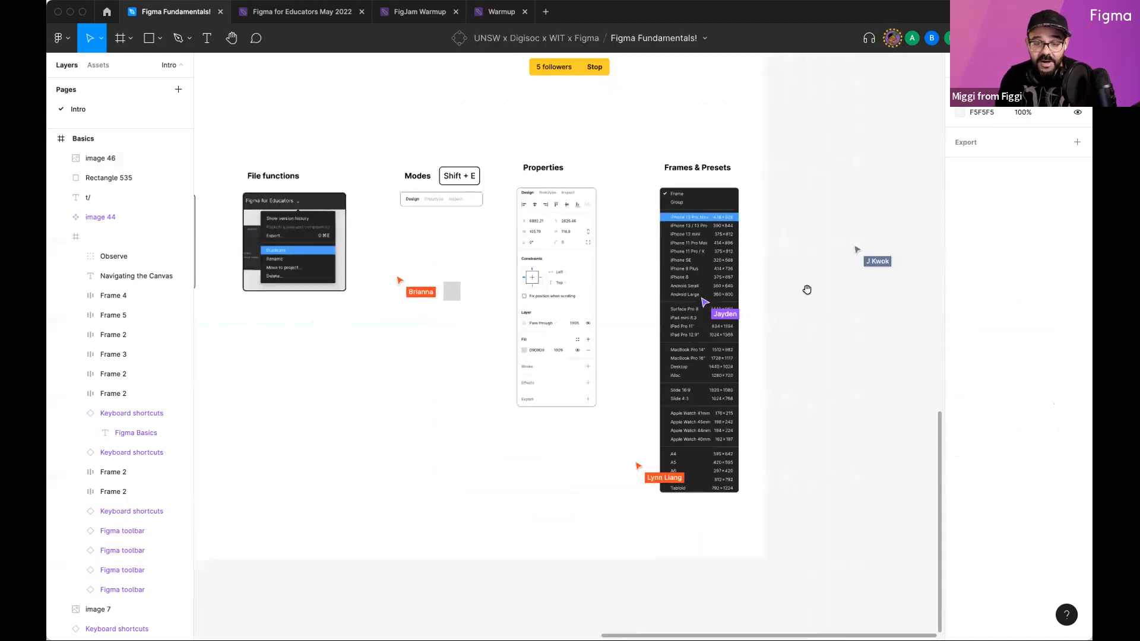
drag(806, 290, 676, 263)
drag(747, 579, 673, 403)
drag(855, 142, 491, 361)
scroll(602, 407, down, 5)
scroll(636, 416, left, 5)
scroll(636, 416, down, 3)
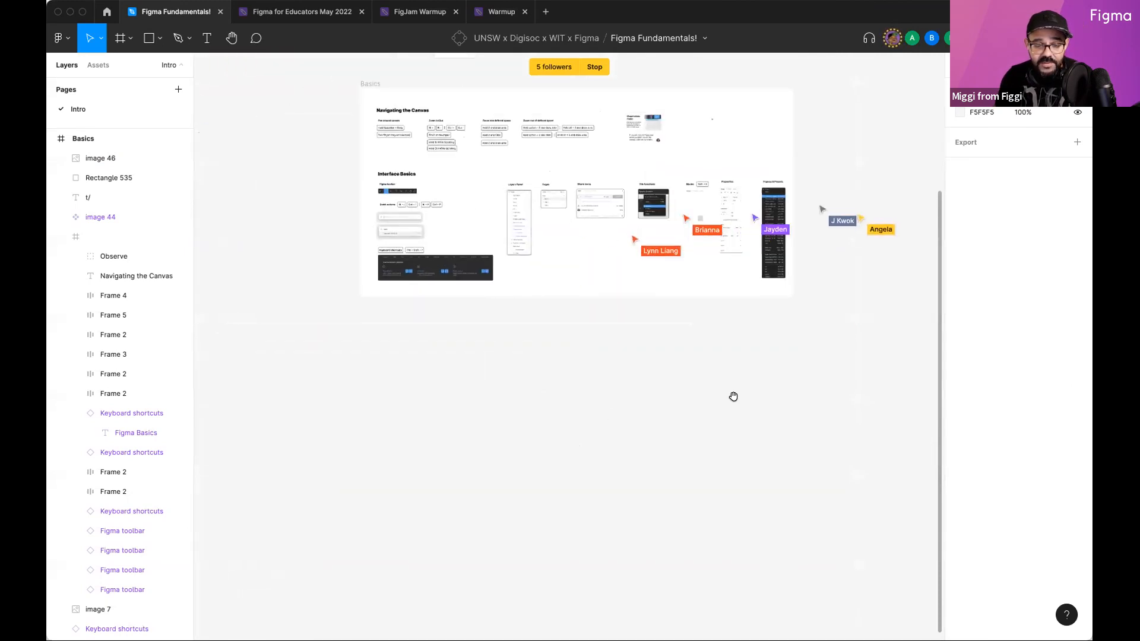
click(411, 96)
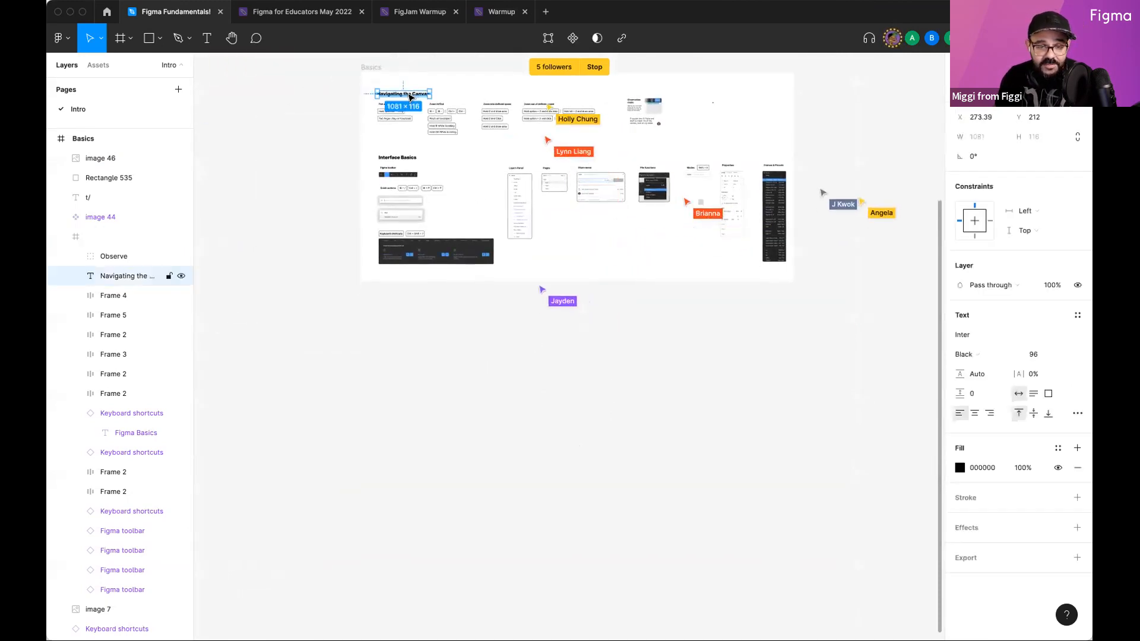
drag(411, 96, 422, 321)
scroll(421, 324, up, 5)
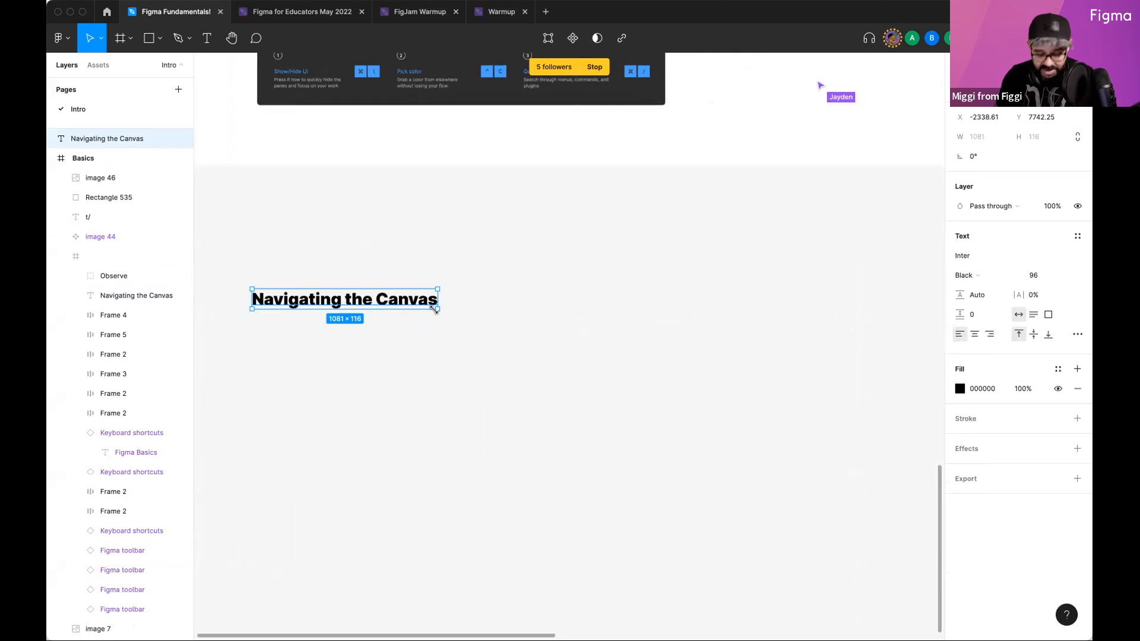
Step: Scale the copied heading up to a font size of about 424 and change its text to Demo Area
drag(433, 309, 1068, 372)
scroll(534, 383, down, 5)
scroll(552, 389, up, 1)
key(Return)
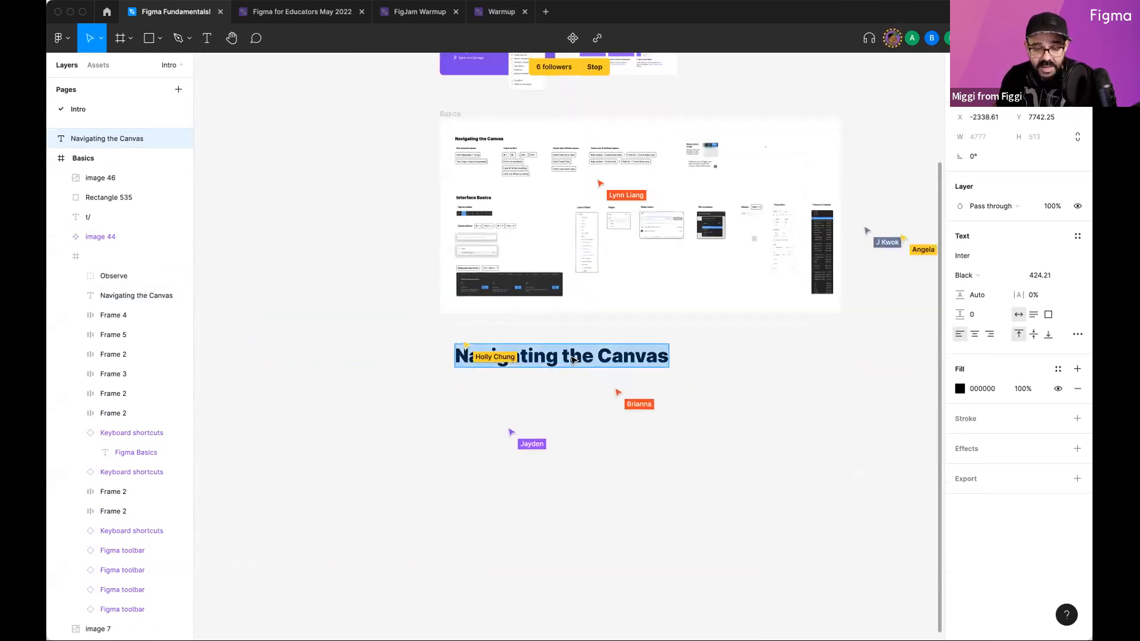
text(Demo Area)
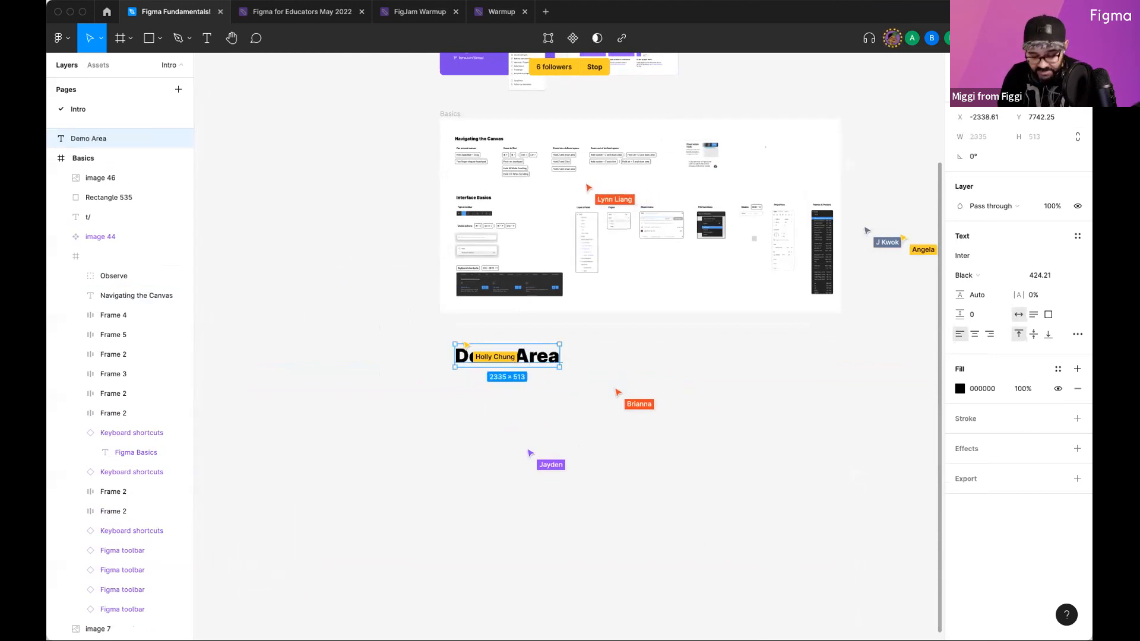
click(585, 367)
Step: Draw a portrait frame about 877 × 1781 below the Demo Area heading
scroll(597, 370, up, 5)
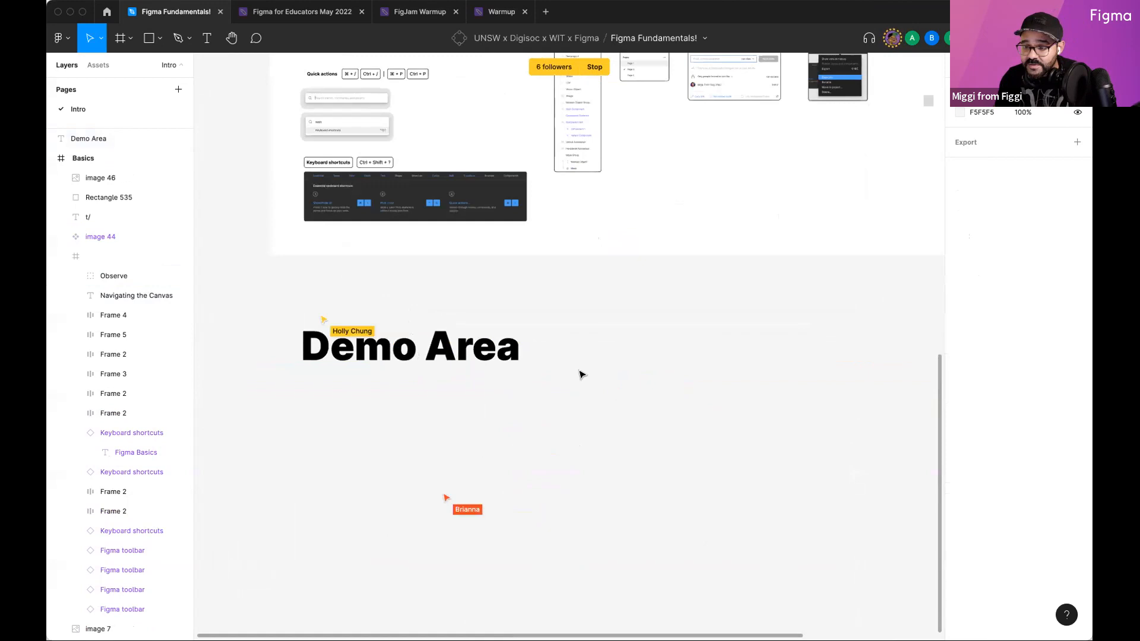
scroll(580, 374, down, 2)
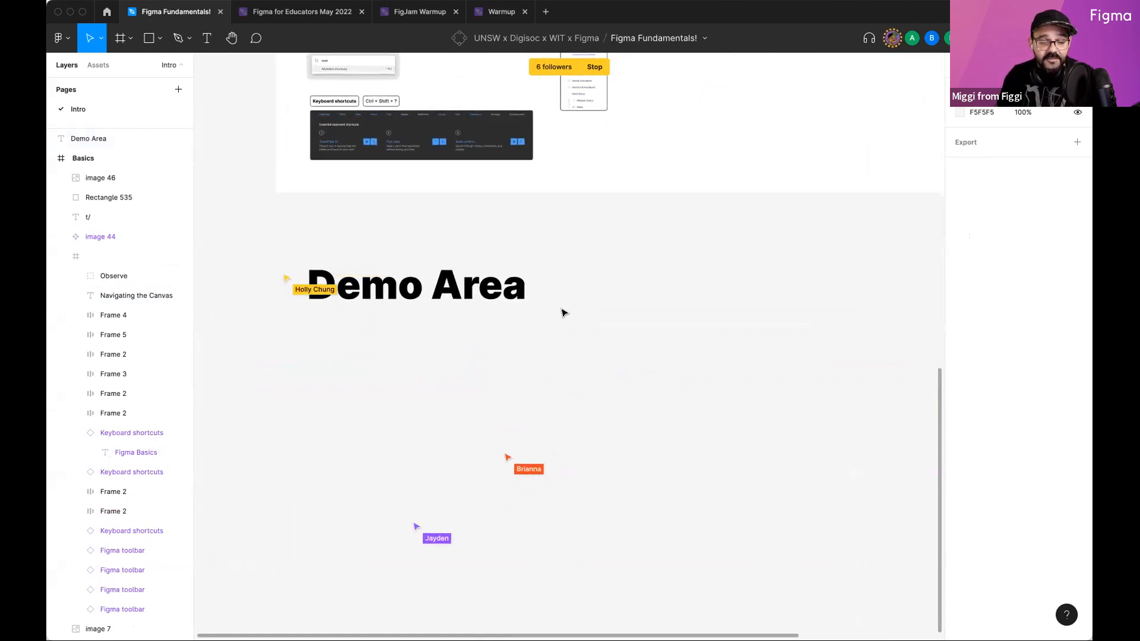
scroll(577, 294, down, 3)
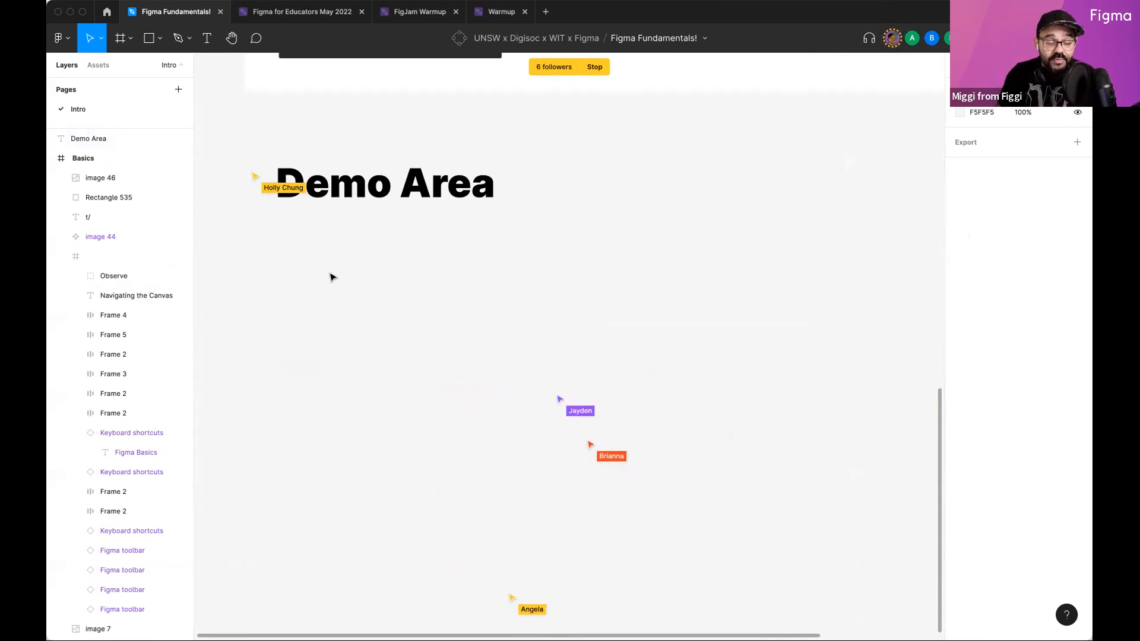
key(f)
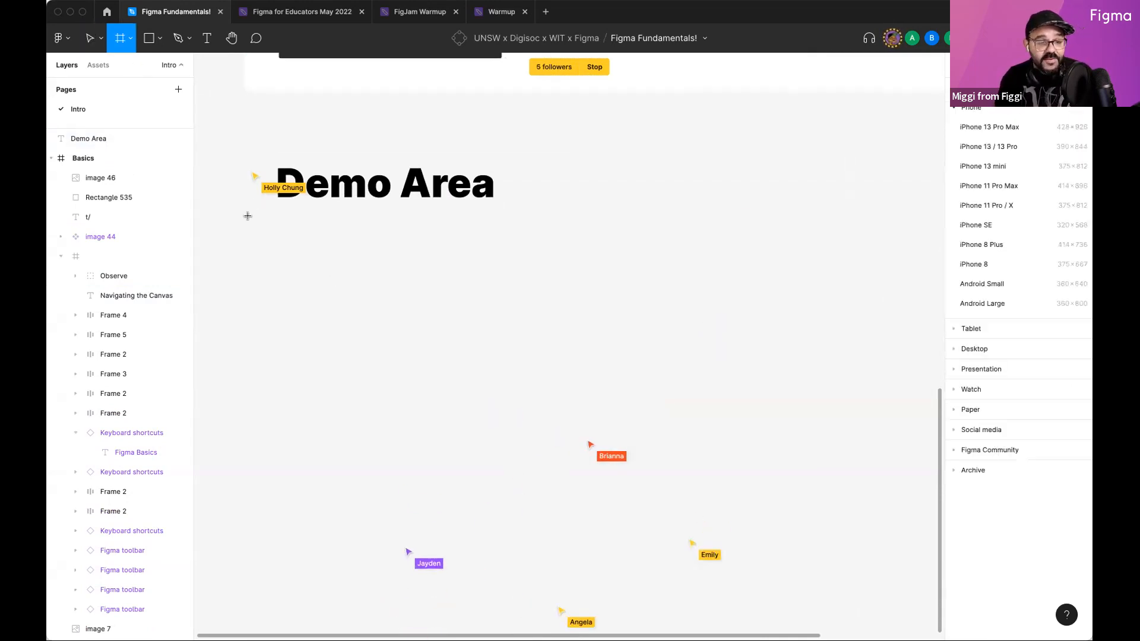
drag(283, 238, 365, 404)
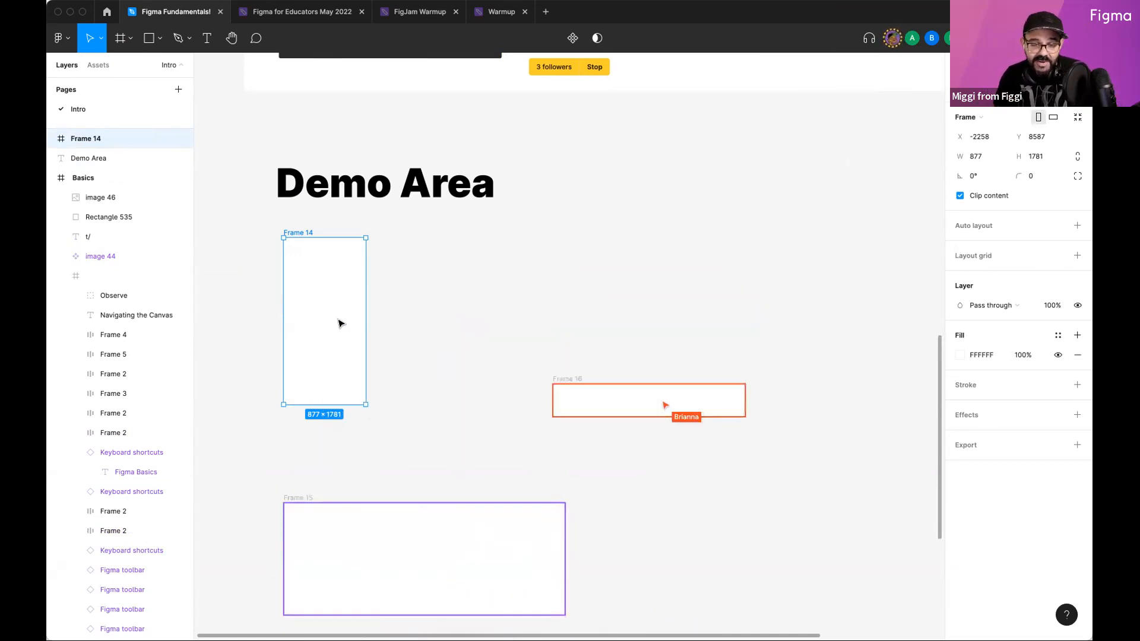
Step: Resize the new frame freehand to about 982 × 1853, and again to about 827 × 1534
scroll(425, 311, left, 5)
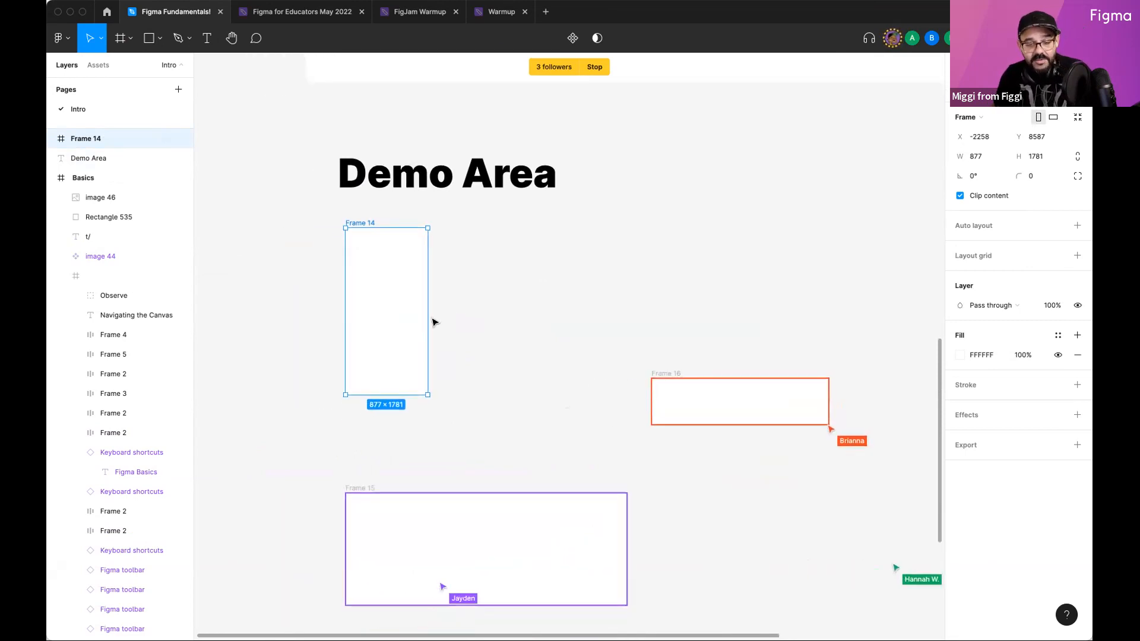
drag(424, 391, 434, 399)
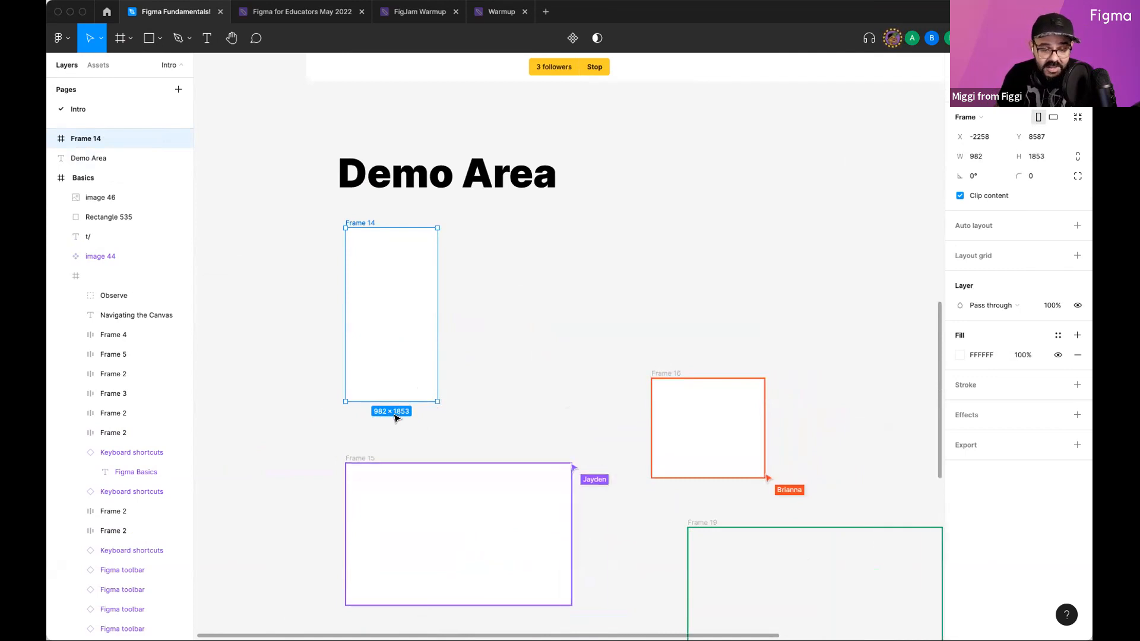
scroll(385, 412, up, 5)
drag(481, 388, 453, 329)
scroll(490, 377, up, 3)
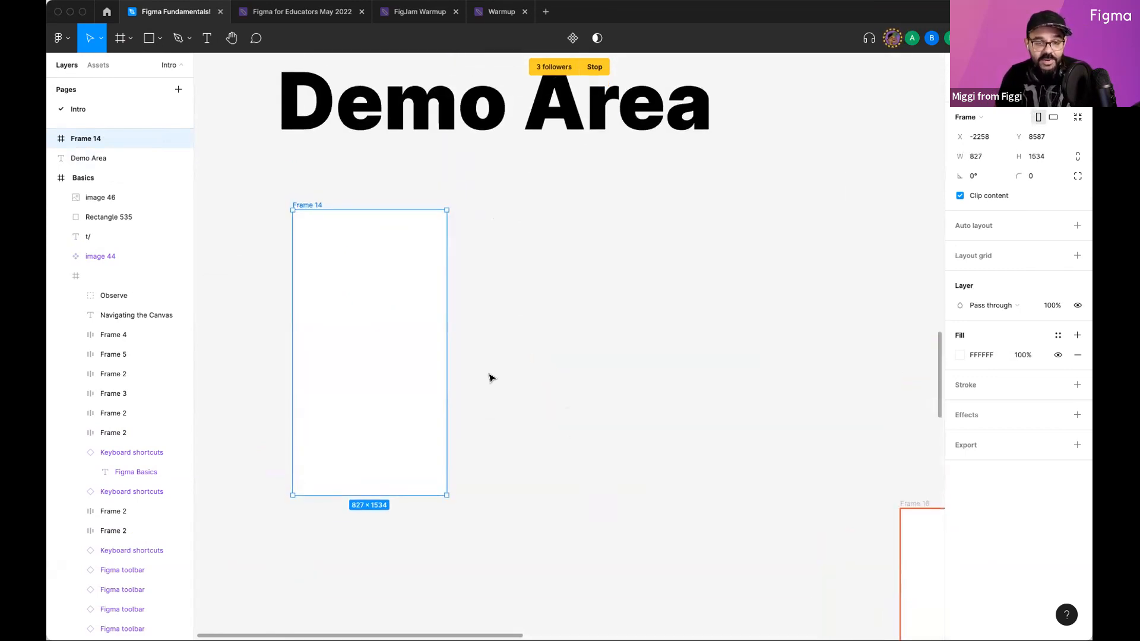
scroll(418, 348, down, 3)
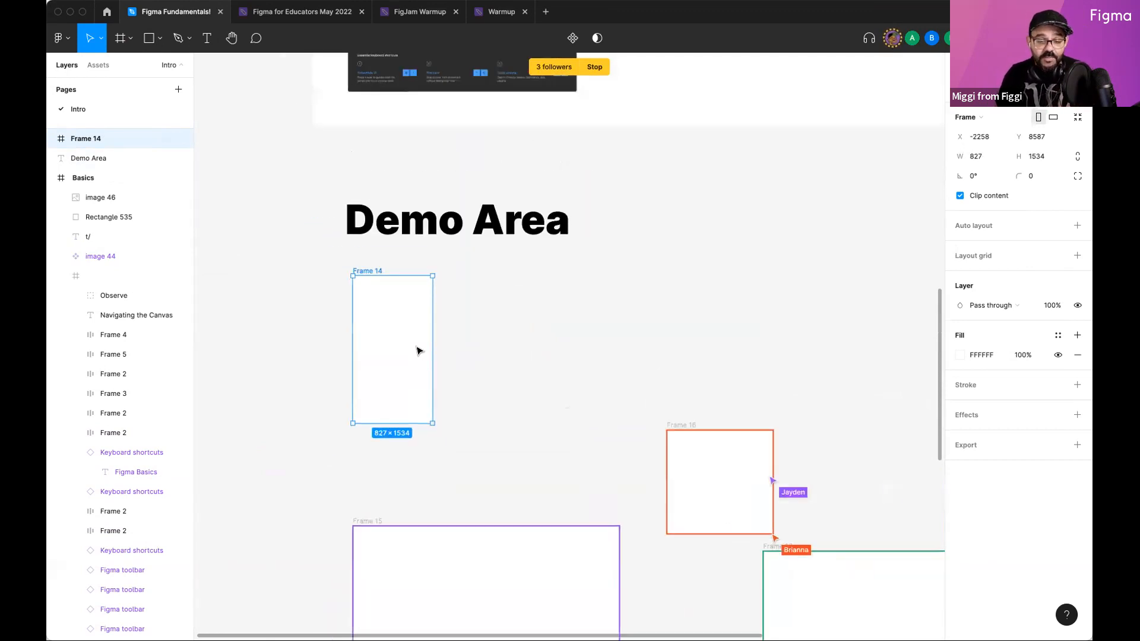
scroll(484, 353, down, 3)
scroll(483, 354, right, 2)
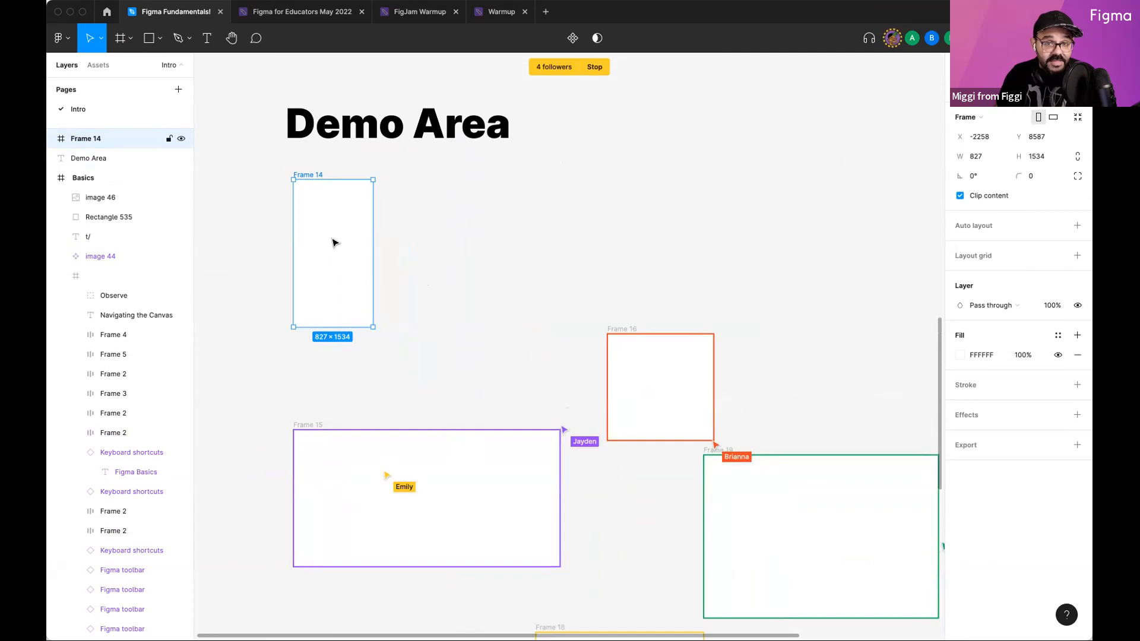
Step: Apply the iPhone 13 / 13 Pro preset (390 × 844) to the portrait frame under Demo Area
click(985, 117)
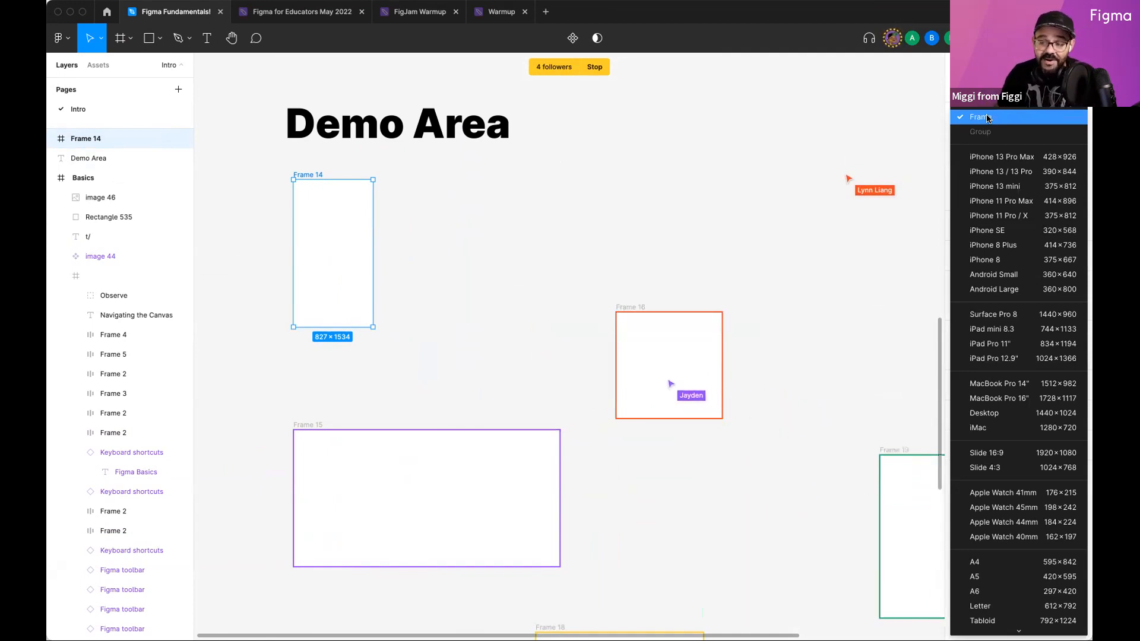
click(997, 172)
scroll(313, 222, up, 5)
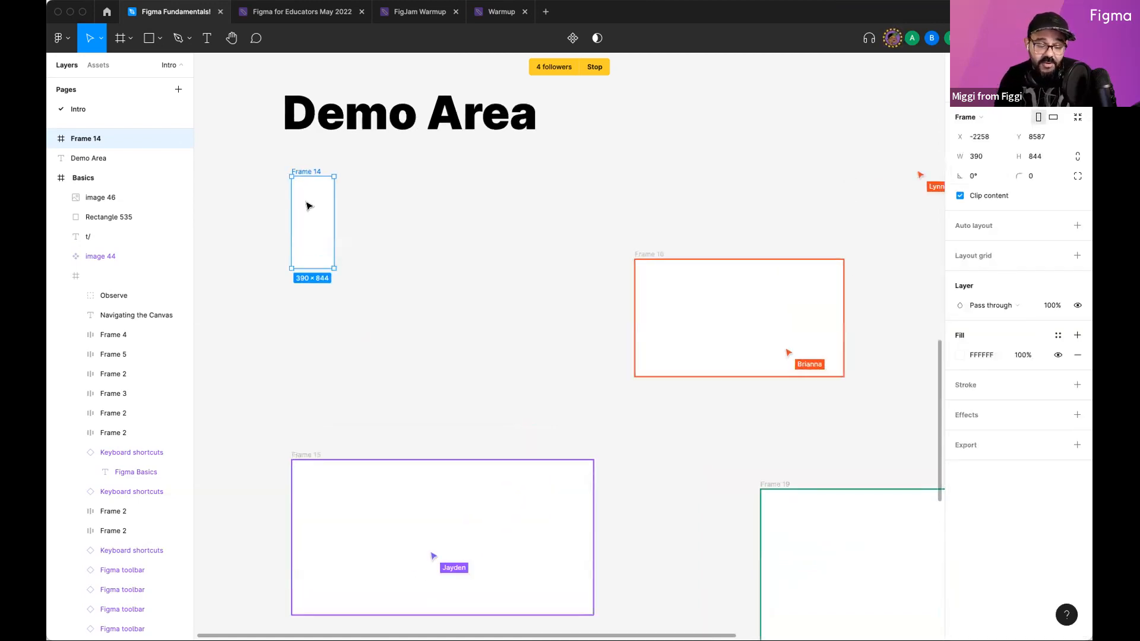
scroll(308, 225, down, 5)
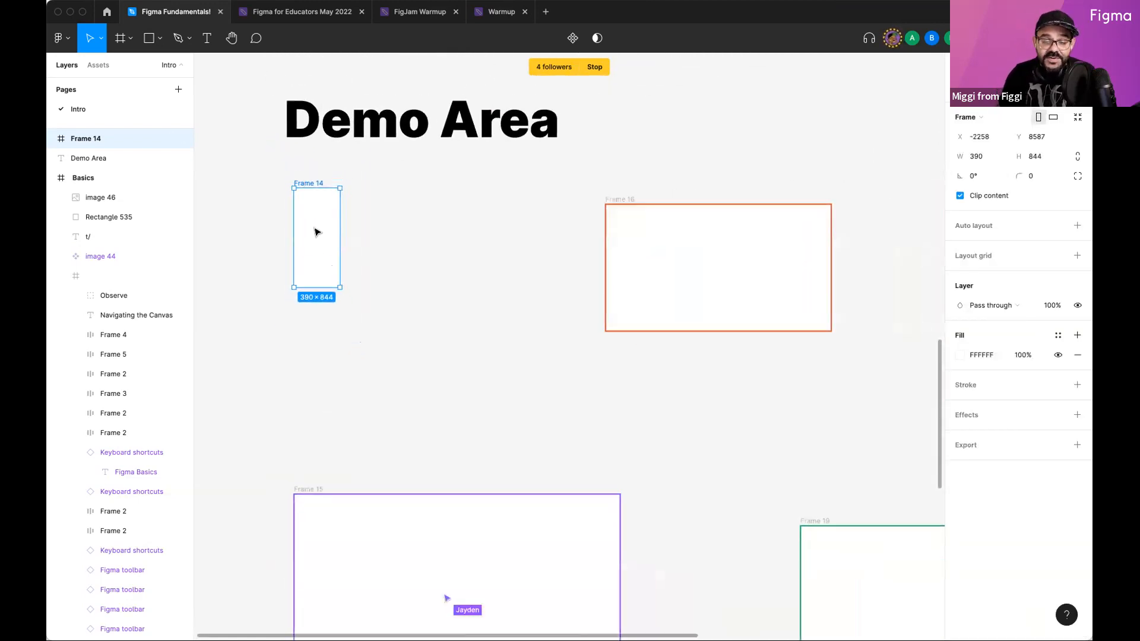
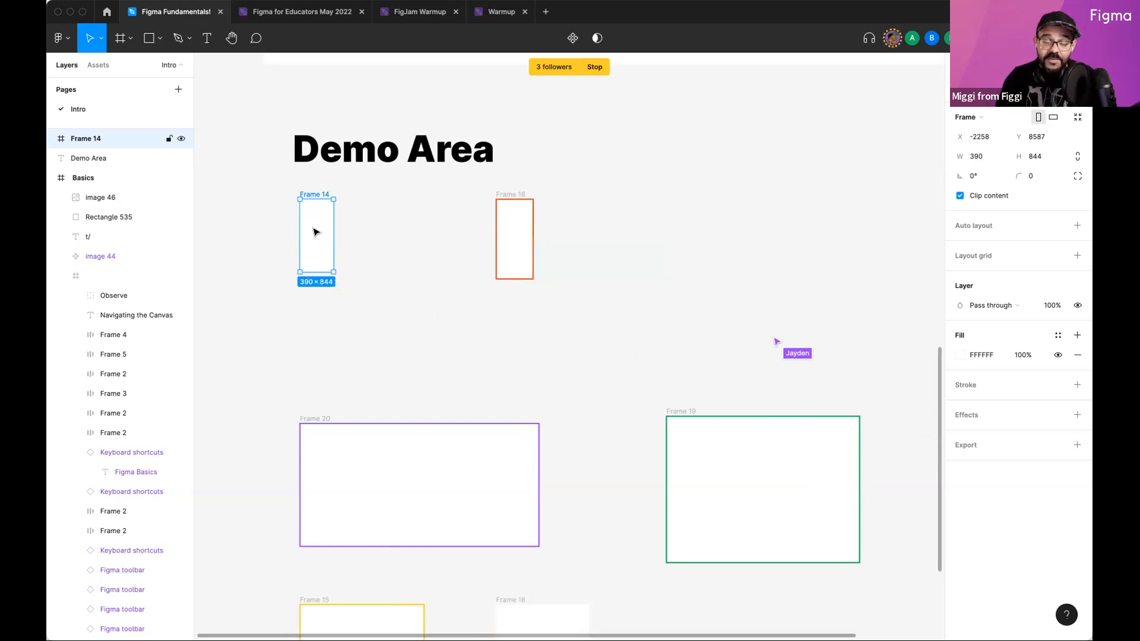
Step: Try the Surface Pro 8 (1440 × 960) and iPad Pro 12.9" (1024 × 1366) presets on the frame
scroll(315, 231, up, 5)
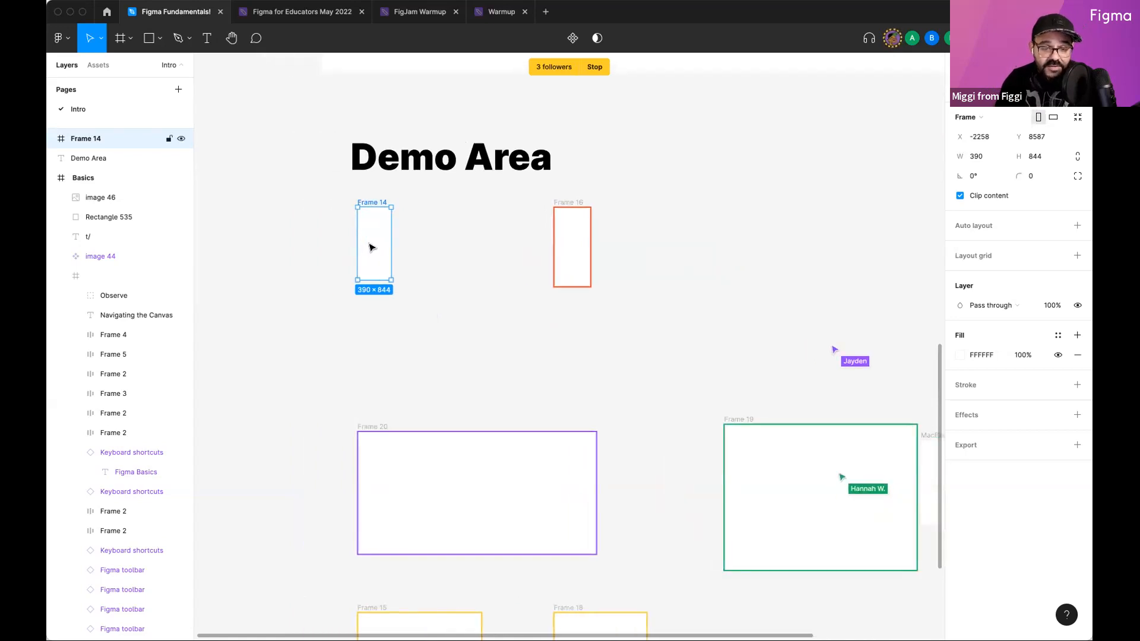
click(967, 116)
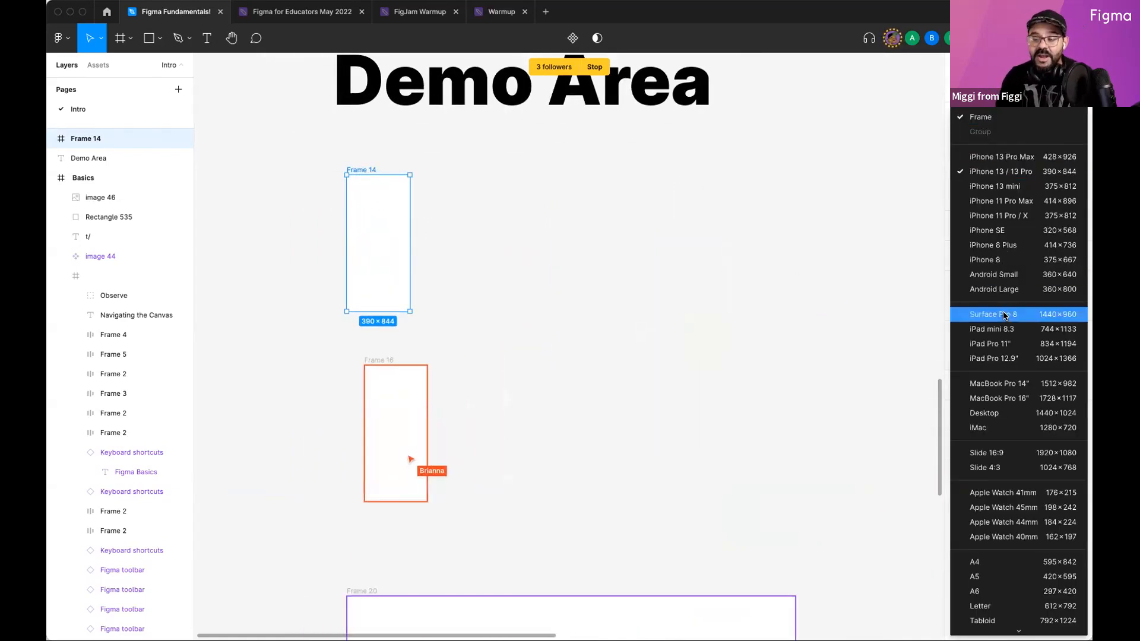
click(997, 314)
click(967, 117)
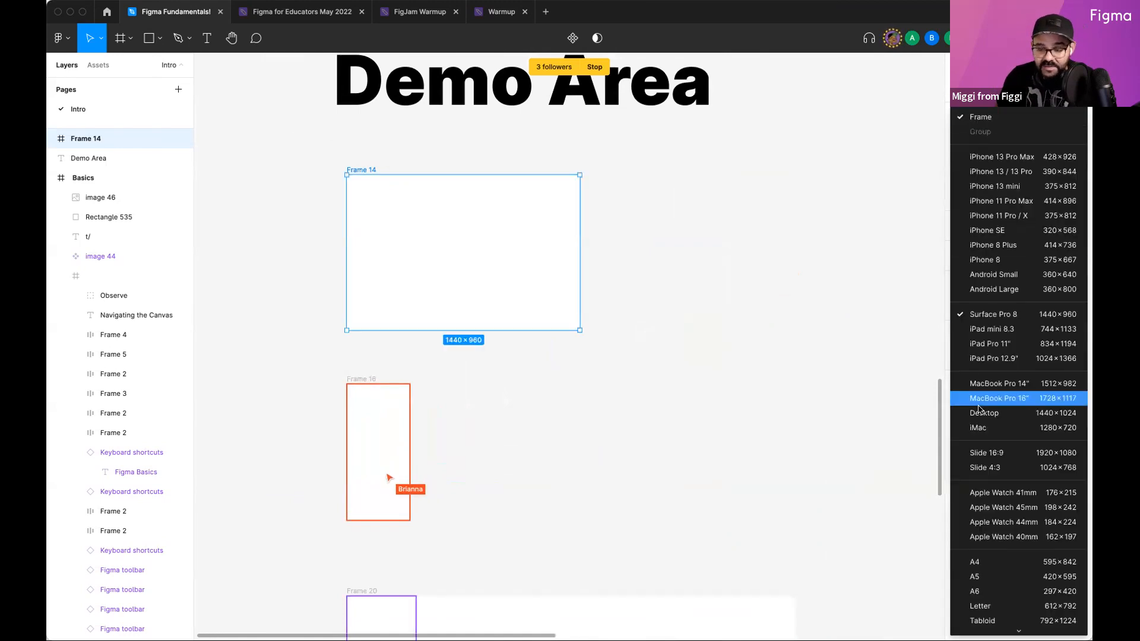
click(990, 364)
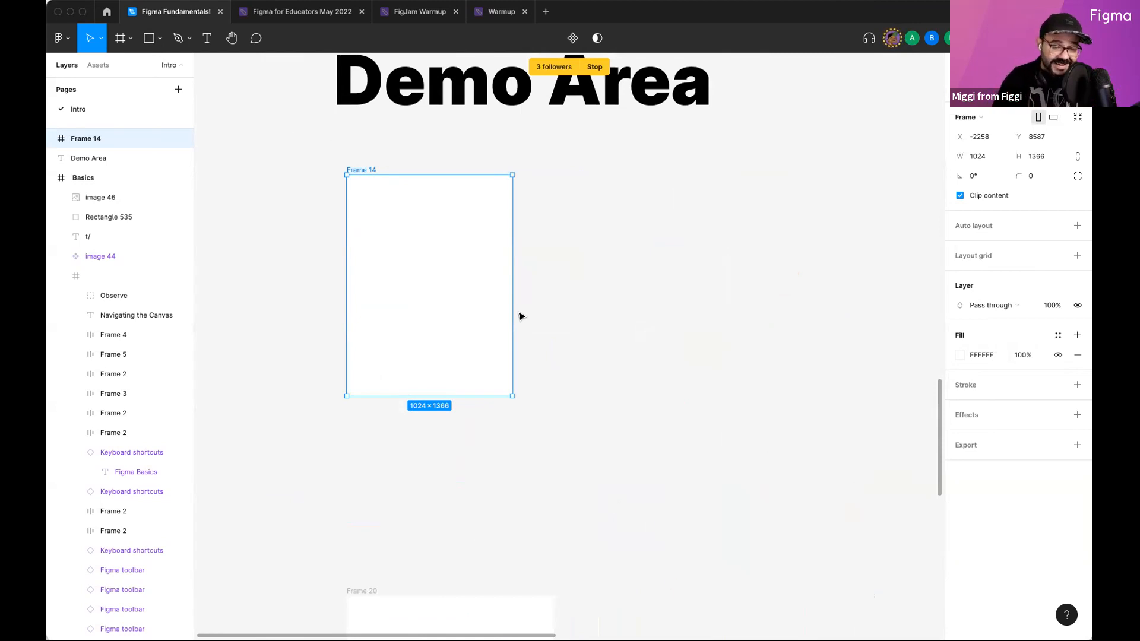
Step: Set the frame back to the iPhone 13 / 13 Pro preset (390 × 844) and deselect it
click(971, 123)
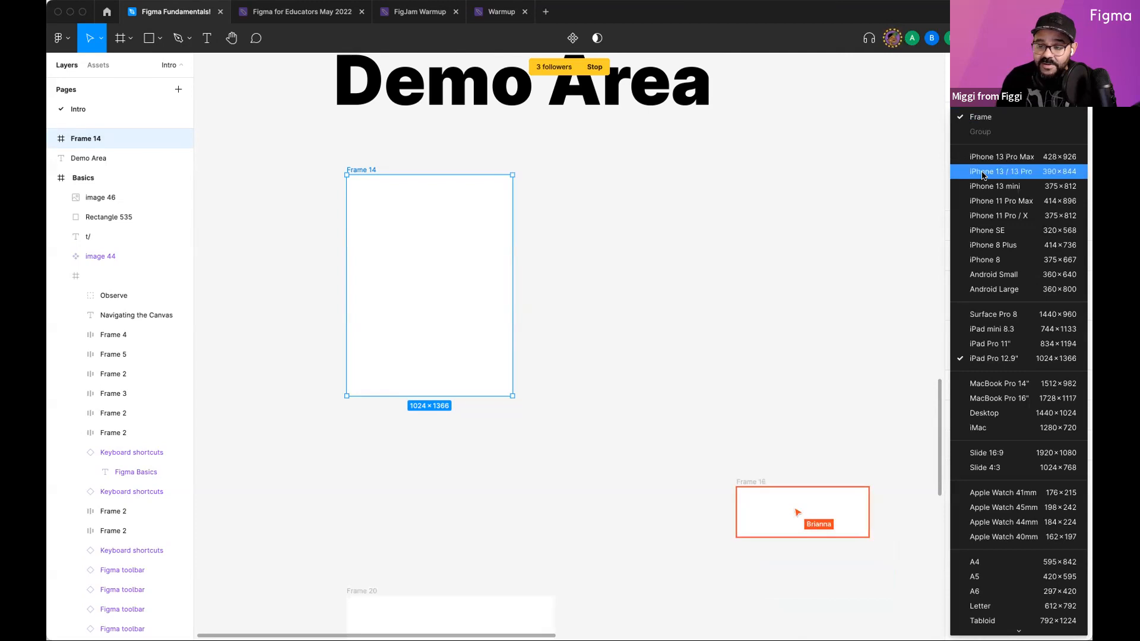
click(1009, 157)
click(610, 253)
Step: Draw a rectangle about 306 × 270 inside the upper part of the iPhone-sized frame under Demo Area
scroll(615, 252, down, 3)
drag(658, 311, 569, 399)
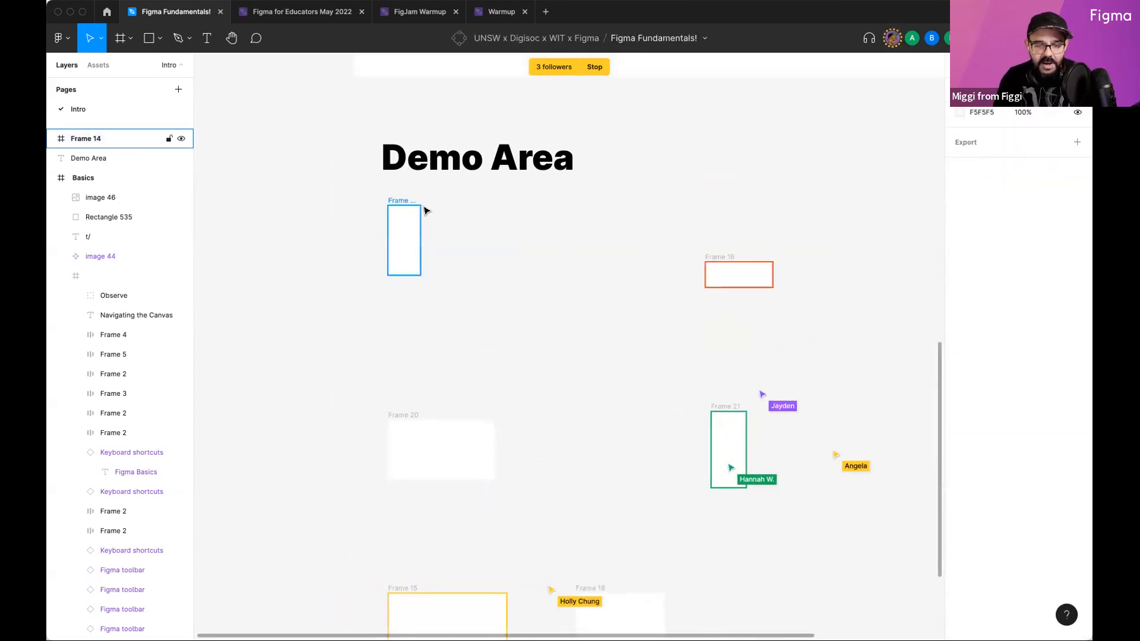
scroll(422, 208, up, 4)
drag(381, 242, 443, 261)
click(437, 281)
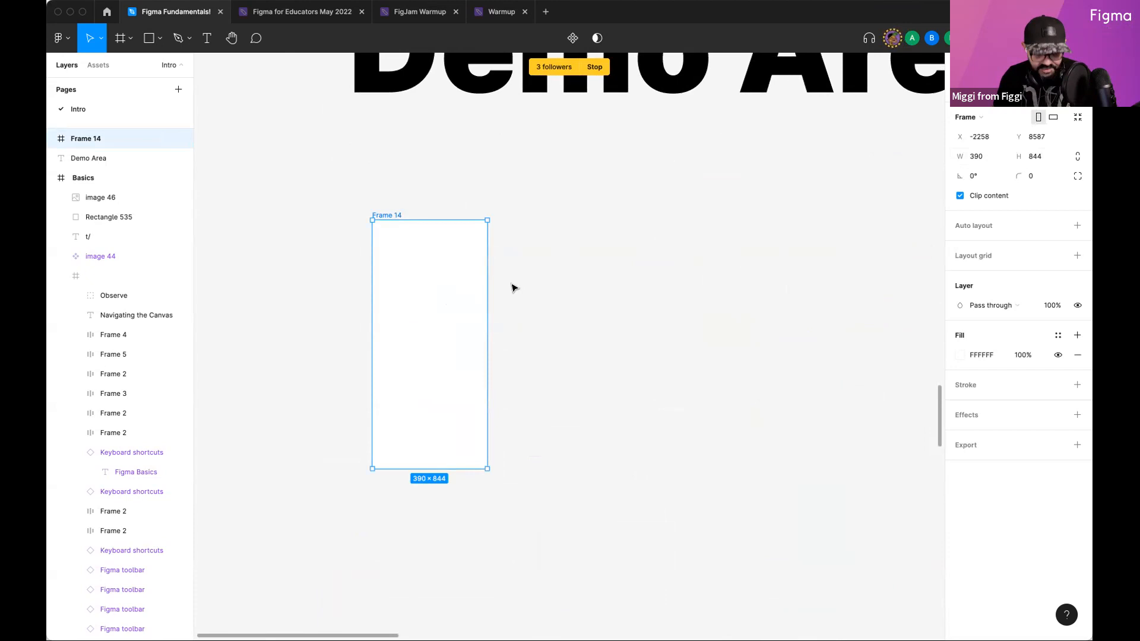
click(158, 39)
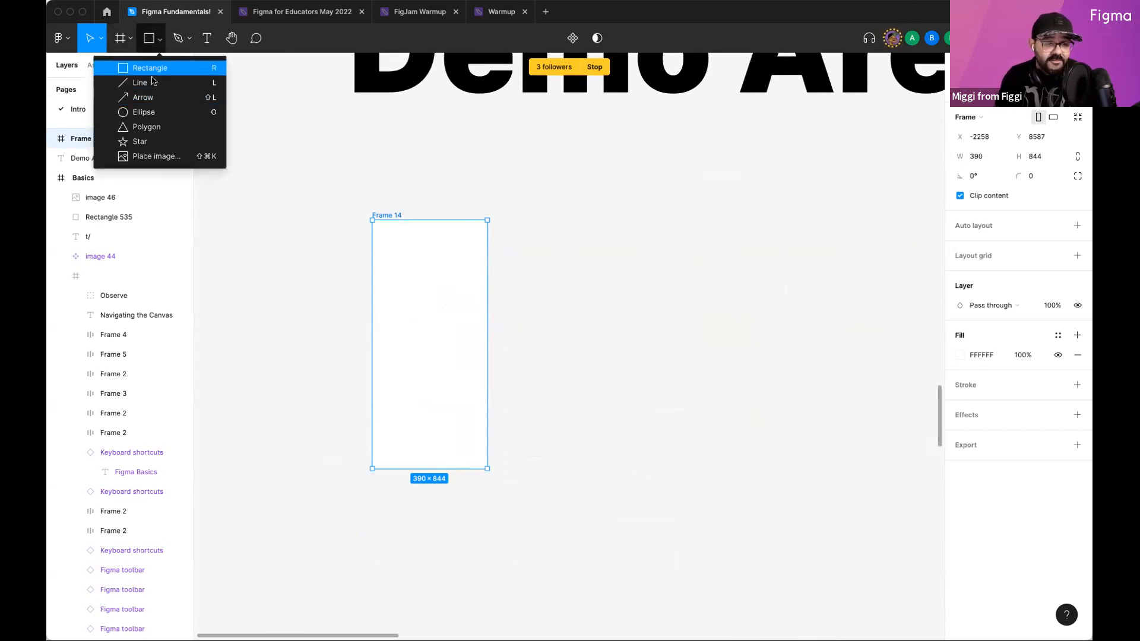
click(150, 39)
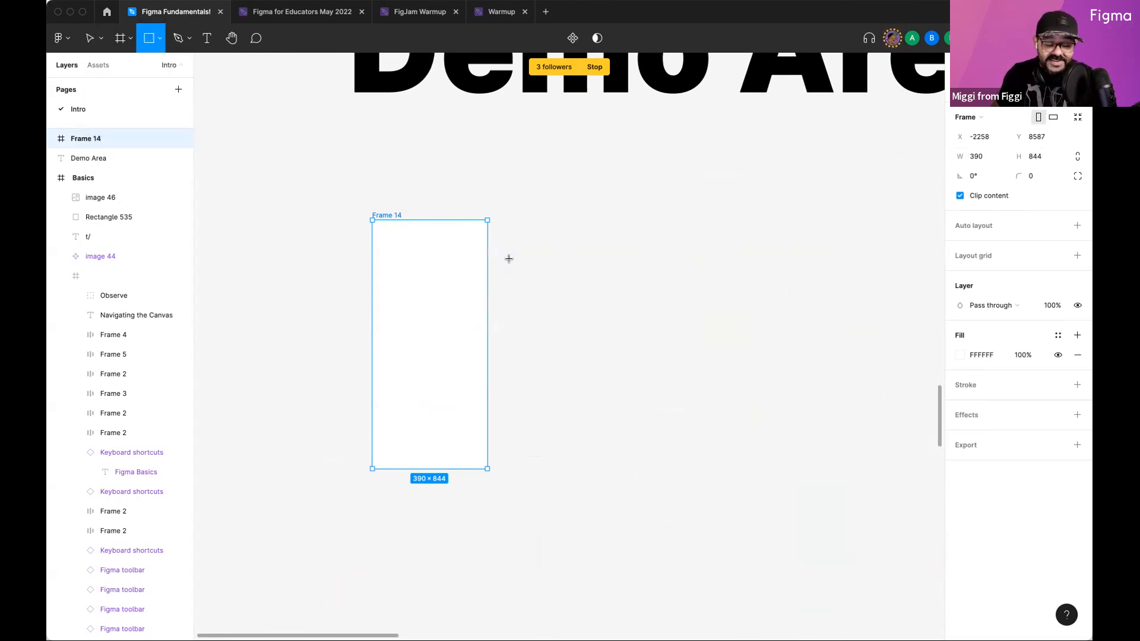
drag(383, 237, 474, 317)
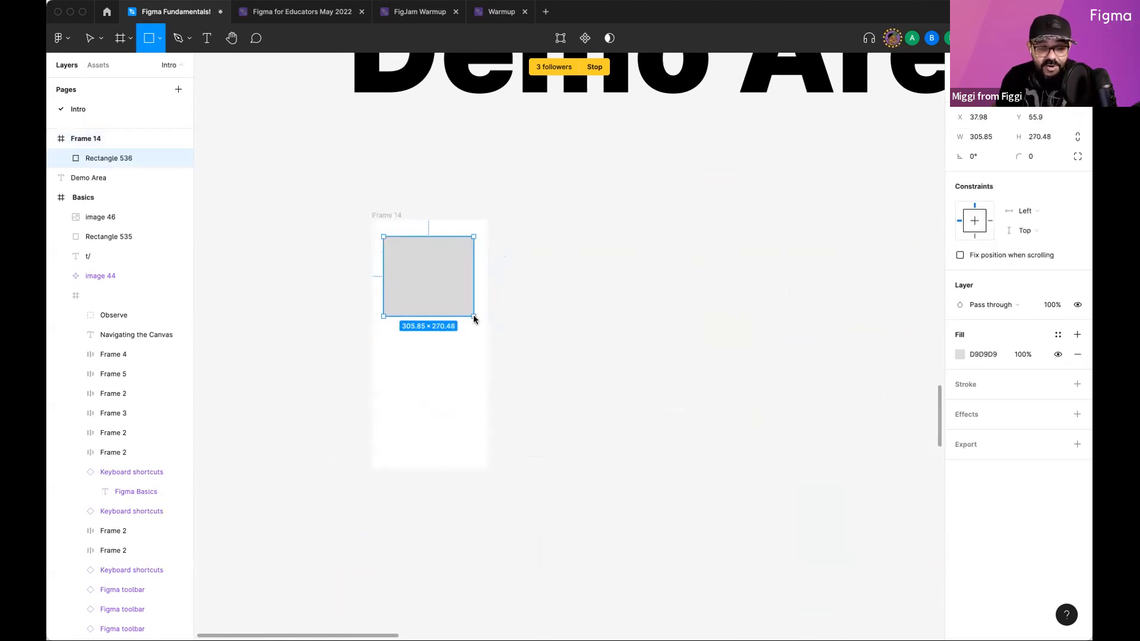
scroll(515, 272, up, 1)
click(515, 272)
Step: Rename the phone frame to the presenter's name in possessive form followed by "First Frame"
scroll(593, 255, up, 2)
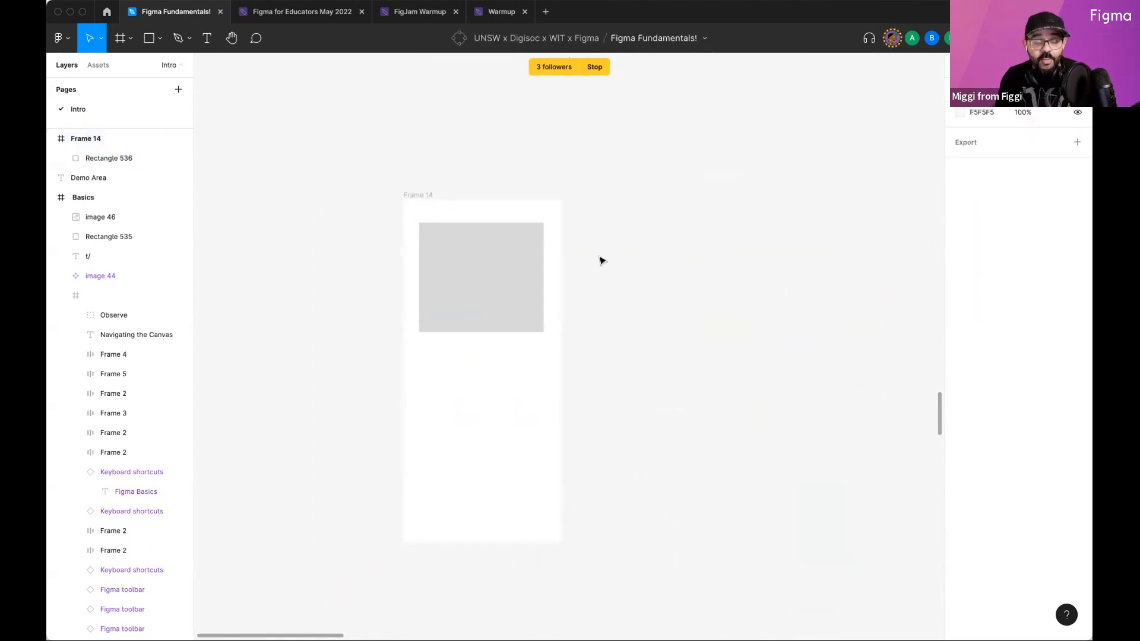
click(431, 200)
click(430, 200)
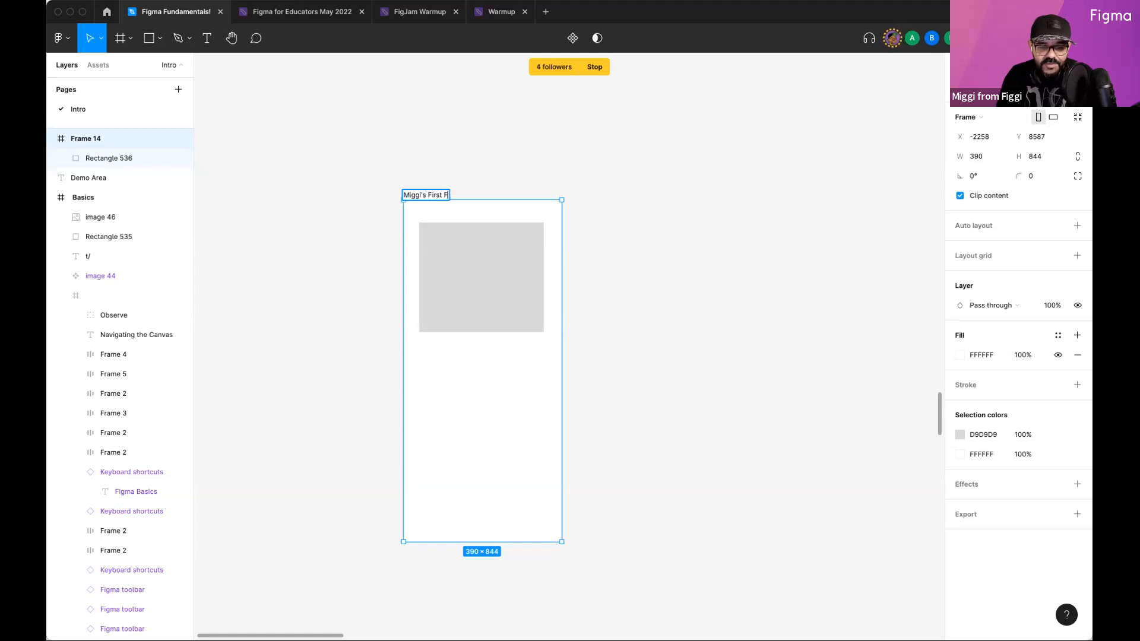
key(Return)
click(550, 184)
Step: Move the grey rectangle slightly higher within the phone frame and widen it to about 308 × 270
scroll(550, 184, down, 5)
drag(649, 229, 448, 203)
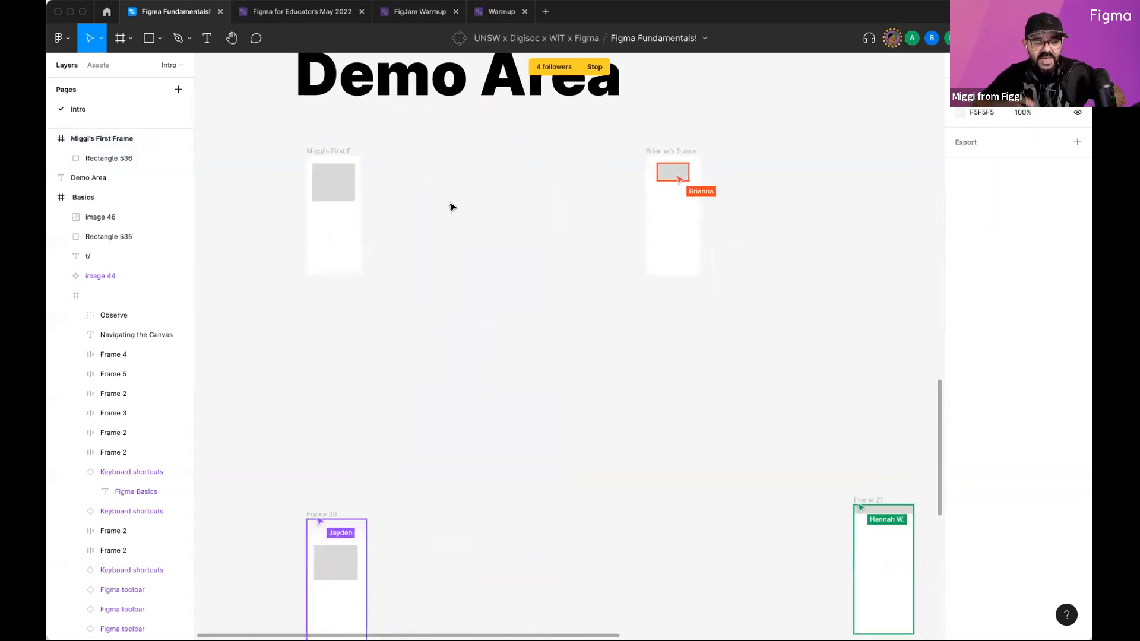
scroll(316, 194, up, 3)
drag(355, 184, 422, 244)
scroll(401, 222, up, 2)
scroll(398, 221, up, 2)
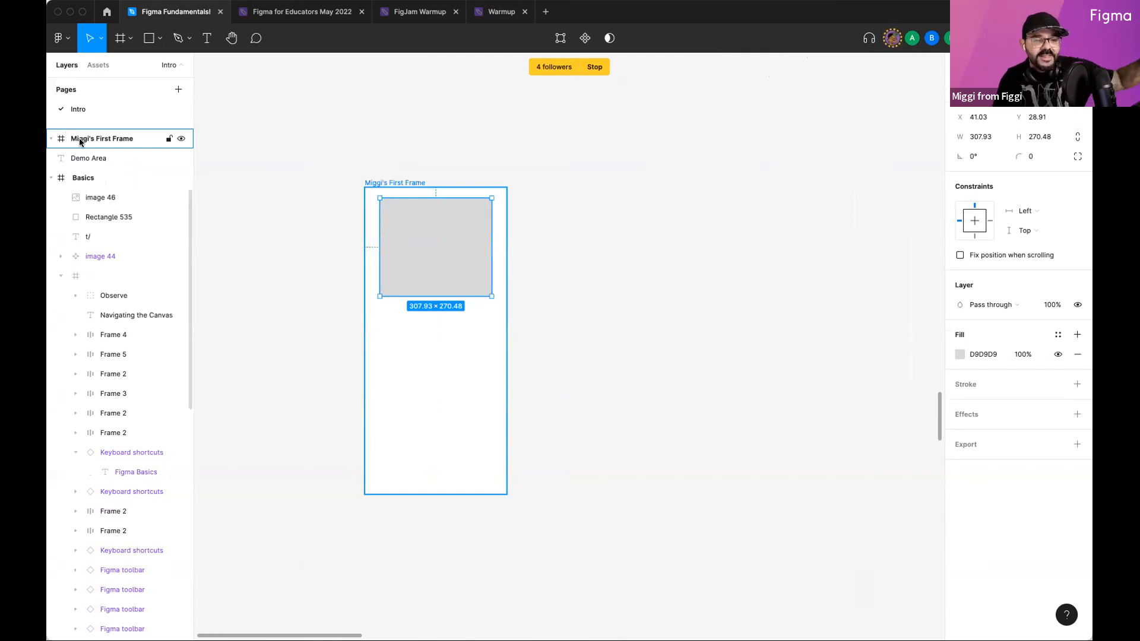
Step: Collapse the expanded layers, fold and unfold the presenter's frame, and select the frame and its nested rectangle in turn
click(51, 195)
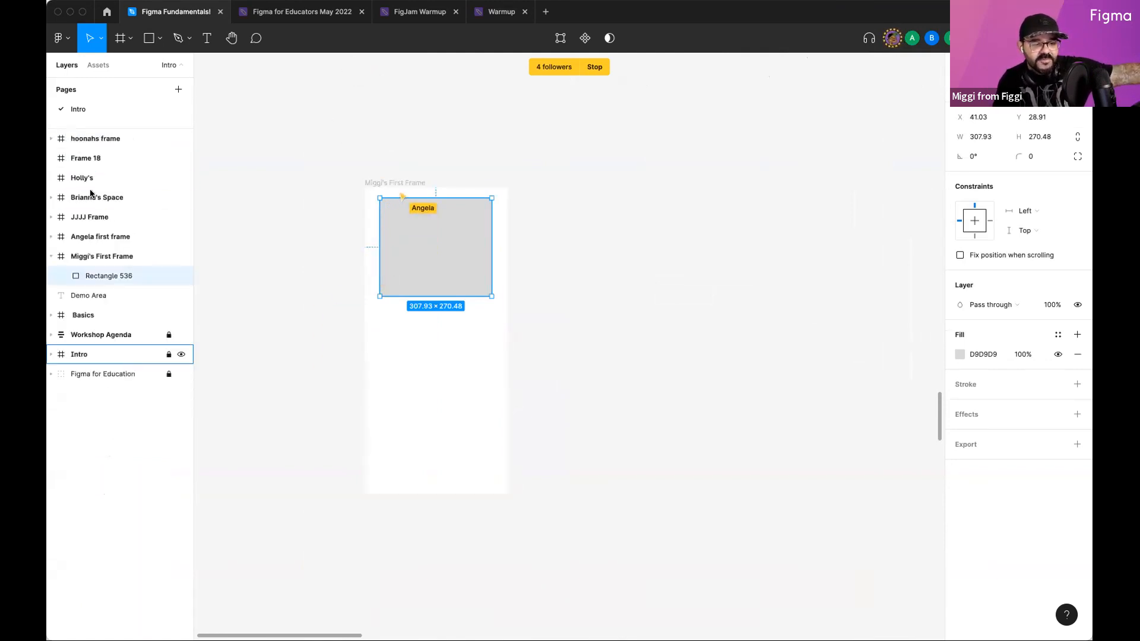
click(89, 256)
click(51, 255)
click(51, 256)
click(90, 277)
click(117, 259)
click(111, 276)
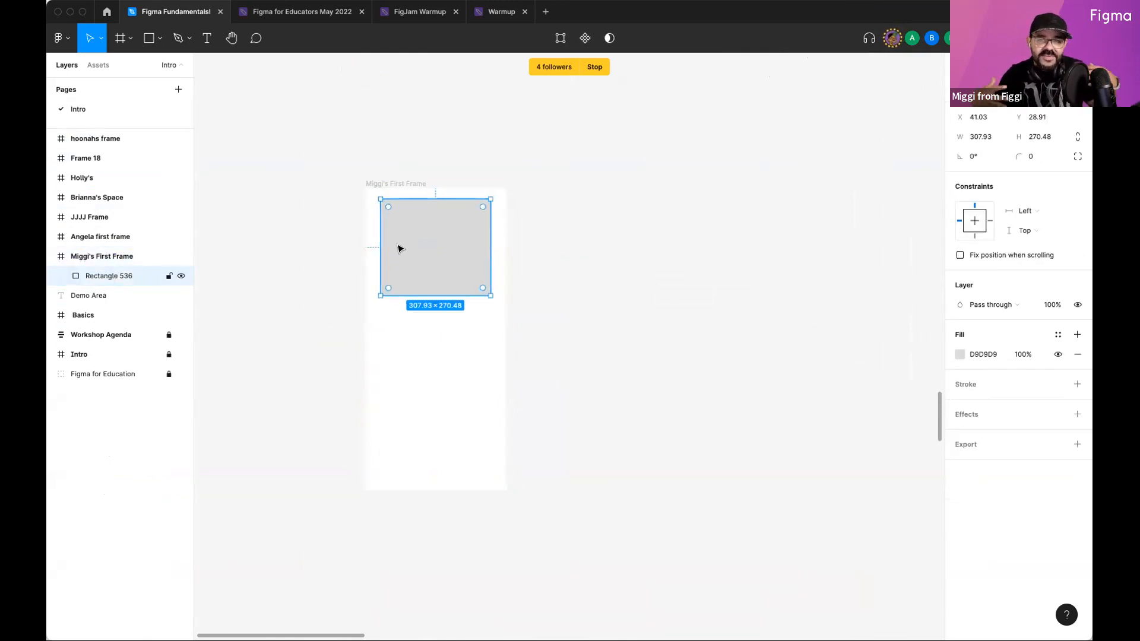
Step: Shift the rectangle down to about Y 36 and round its corners to a radius of about 43
drag(397, 246, 425, 234)
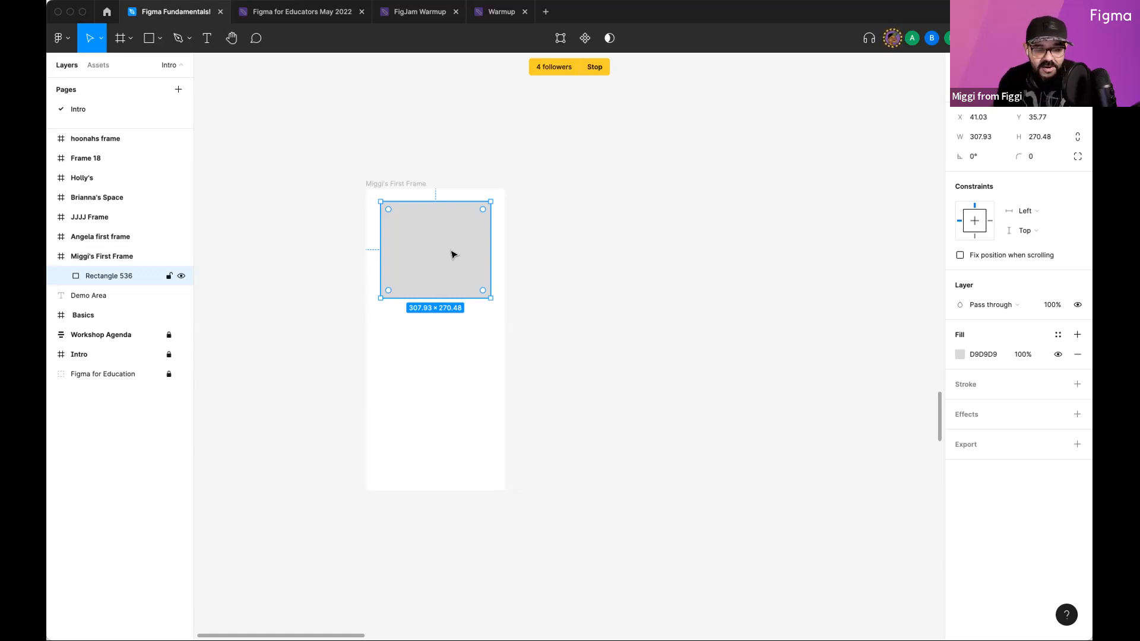
drag(480, 291, 478, 284)
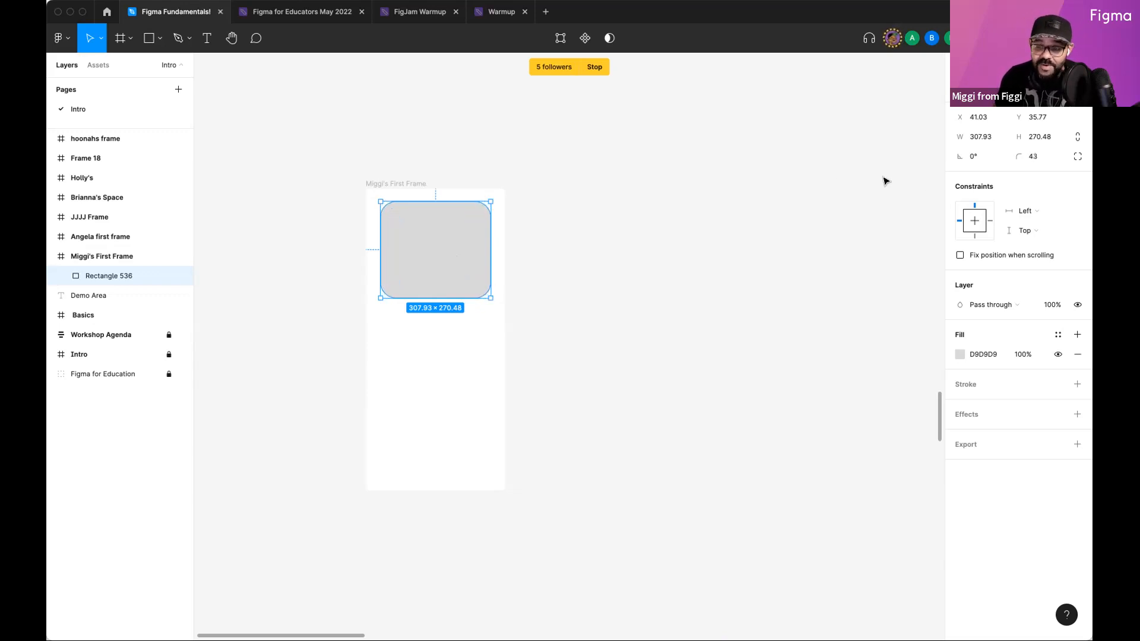
click(1015, 156)
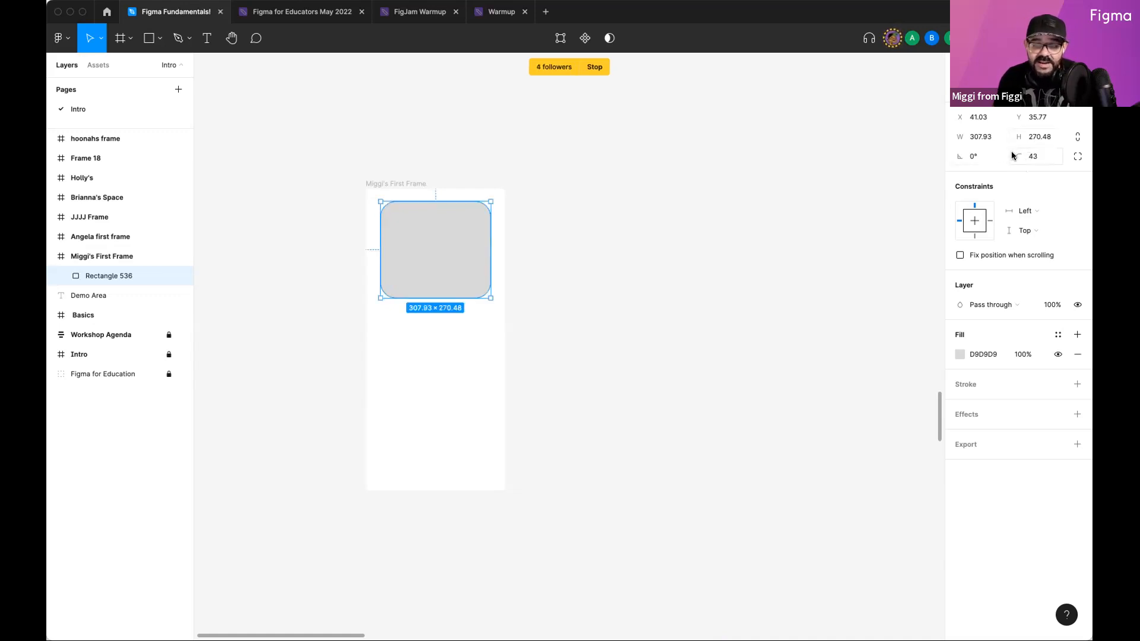
Step: Move the whole phone frame across the canvas to about X -1347, Y 8408
drag(407, 184, 759, 128)
scroll(781, 132, up, 5)
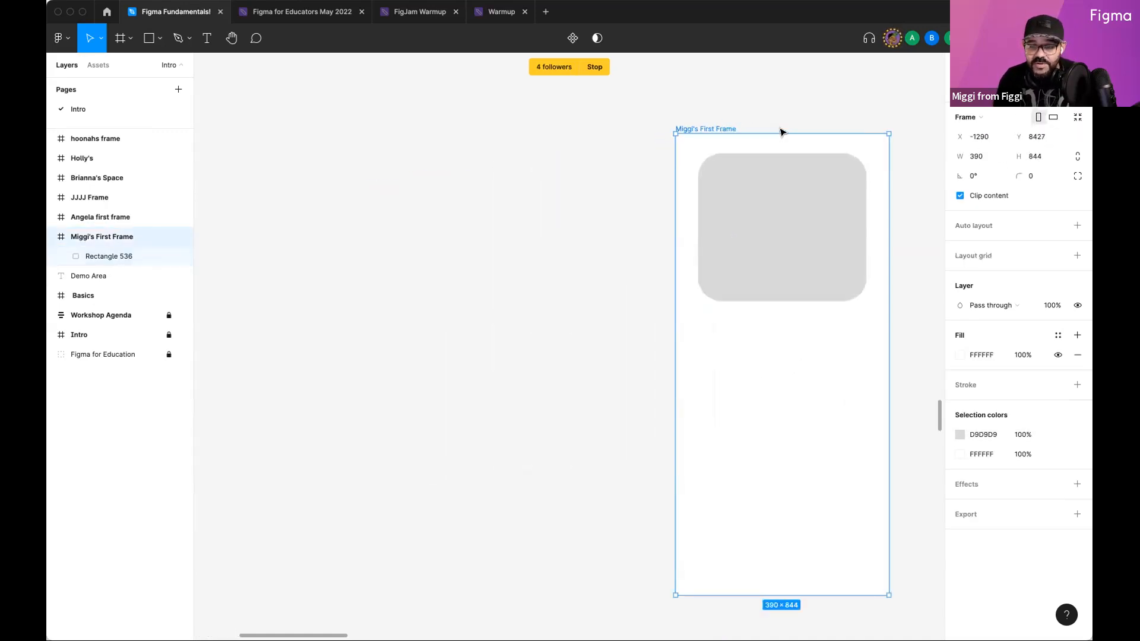
scroll(669, 135, down, 4)
drag(675, 126, 651, 117)
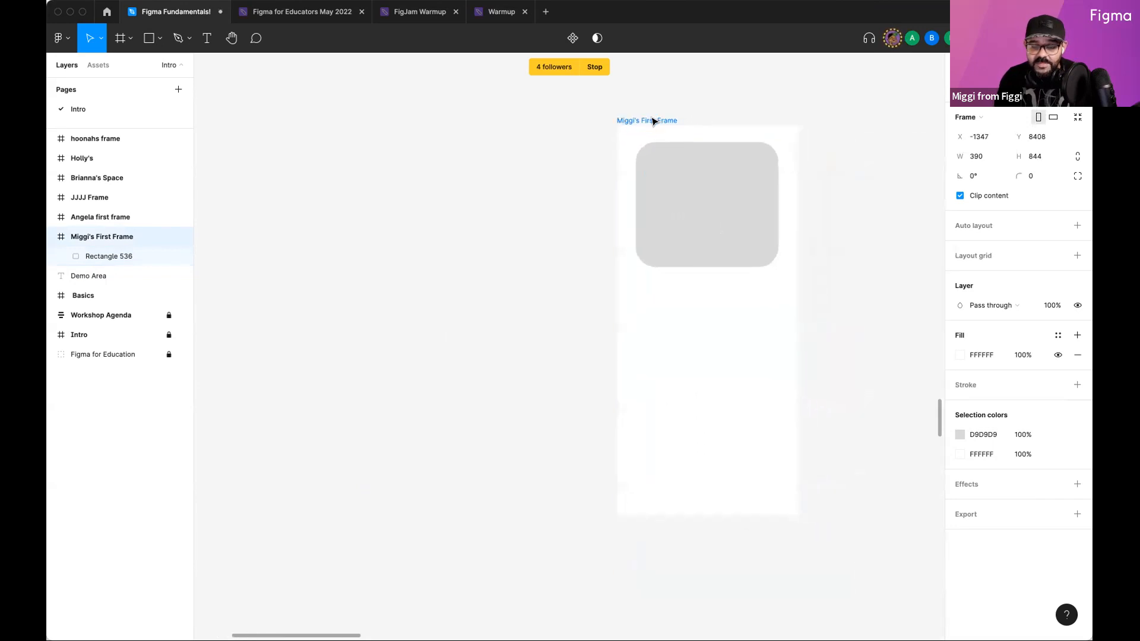
Step: Set the rounded rectangle's width to 320
click(745, 197)
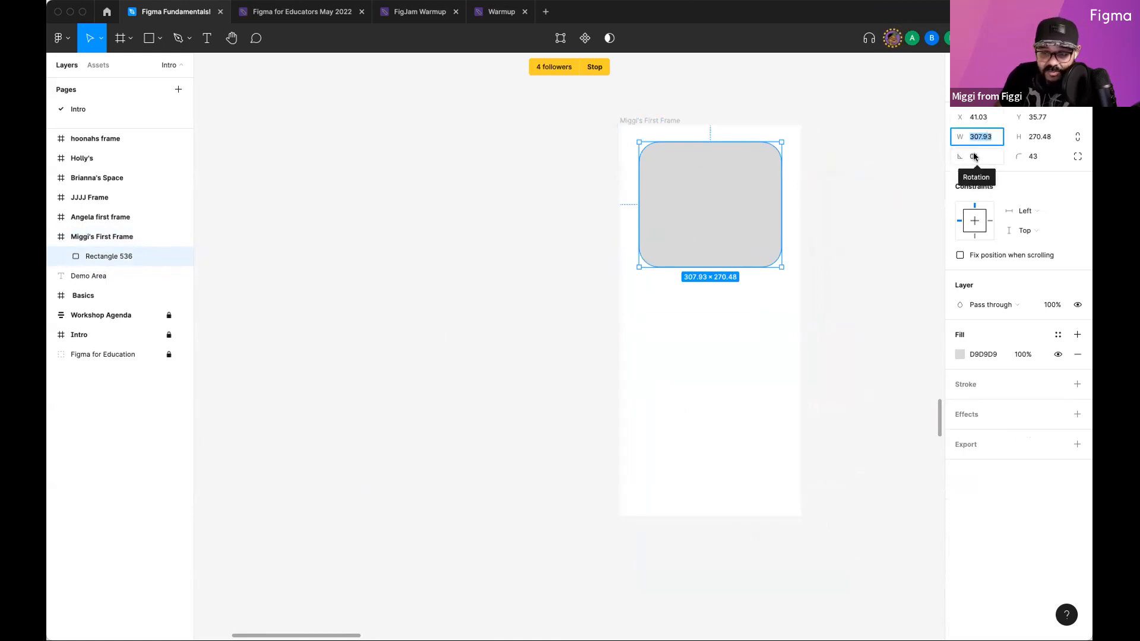
text(320)
key(Return)
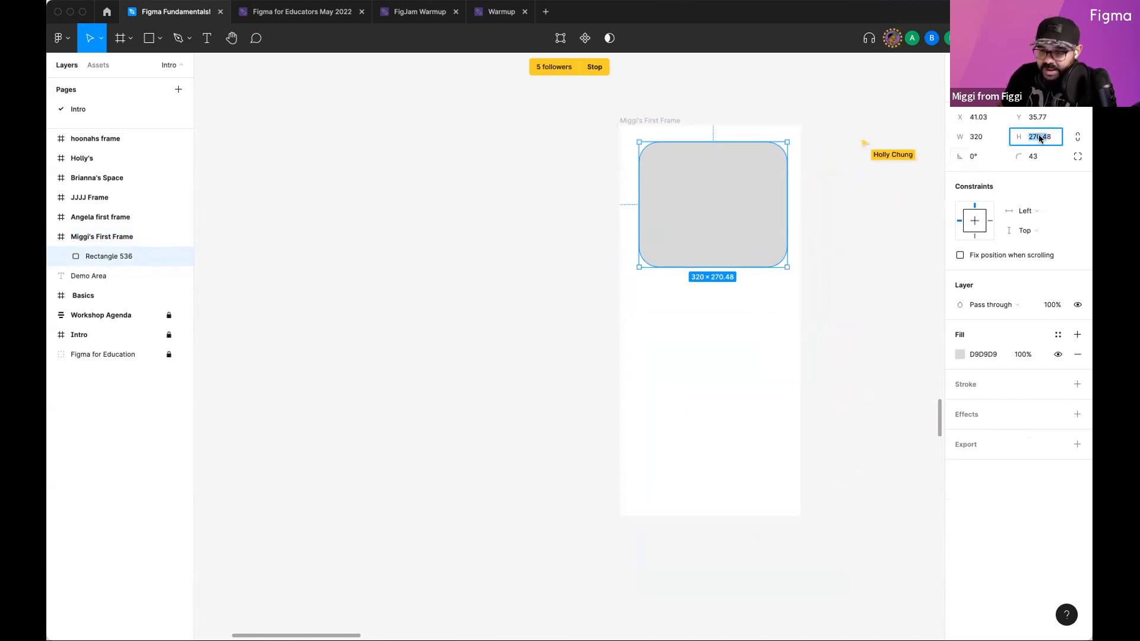
Step: Try heights of 340 and 240 for the rounded rectangle, and set its height to 320
text(340)
key(Return)
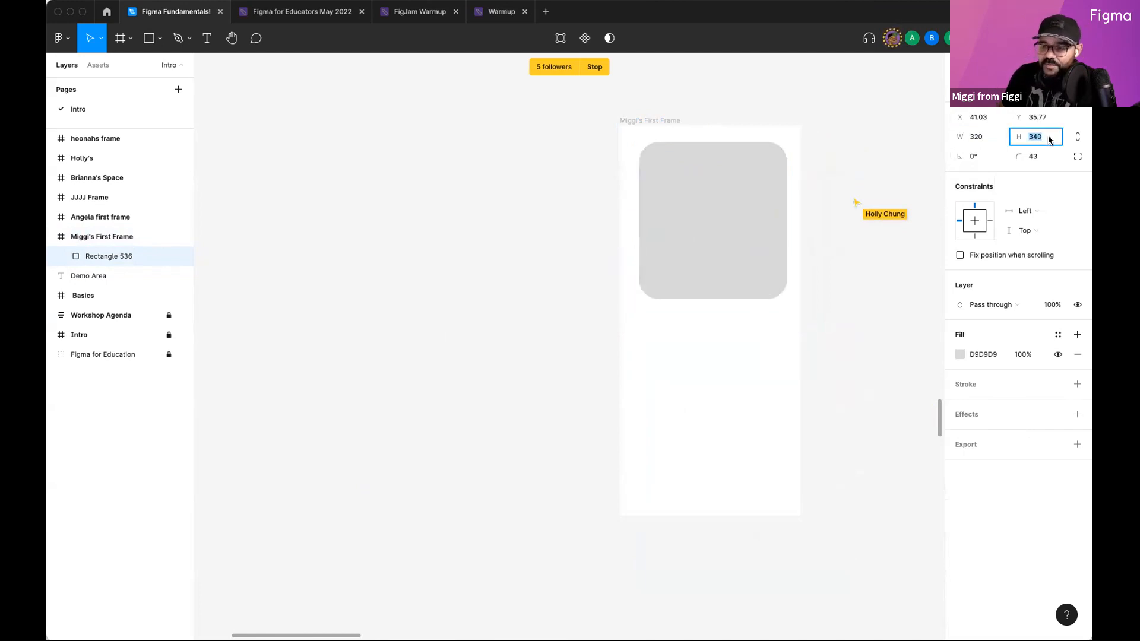
text(240)
key(Return)
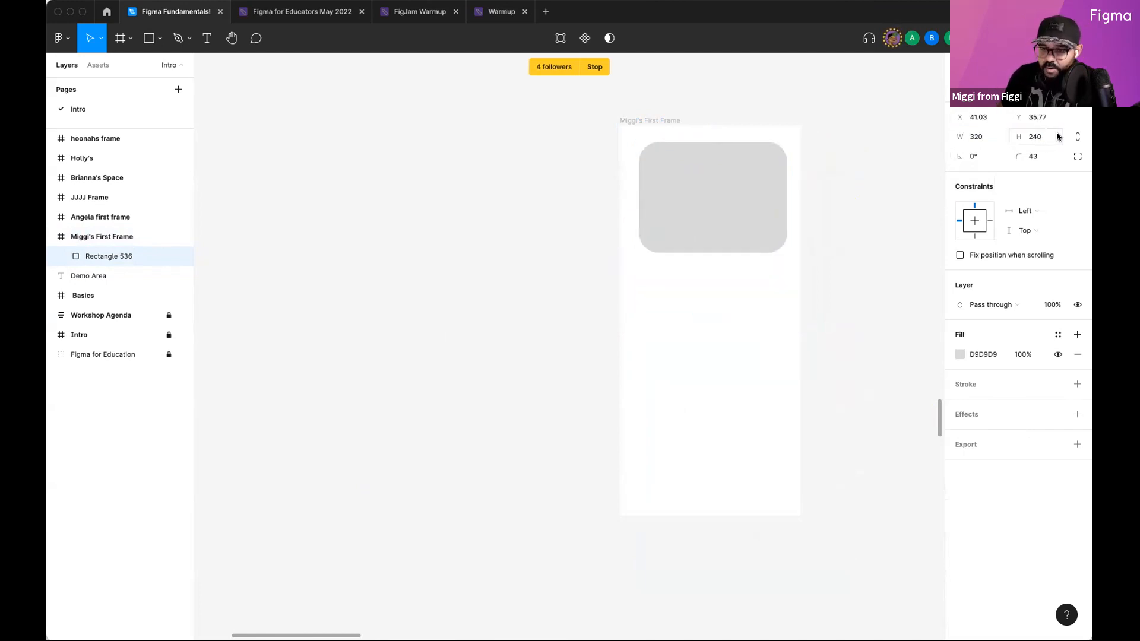
text(320)
key(Return)
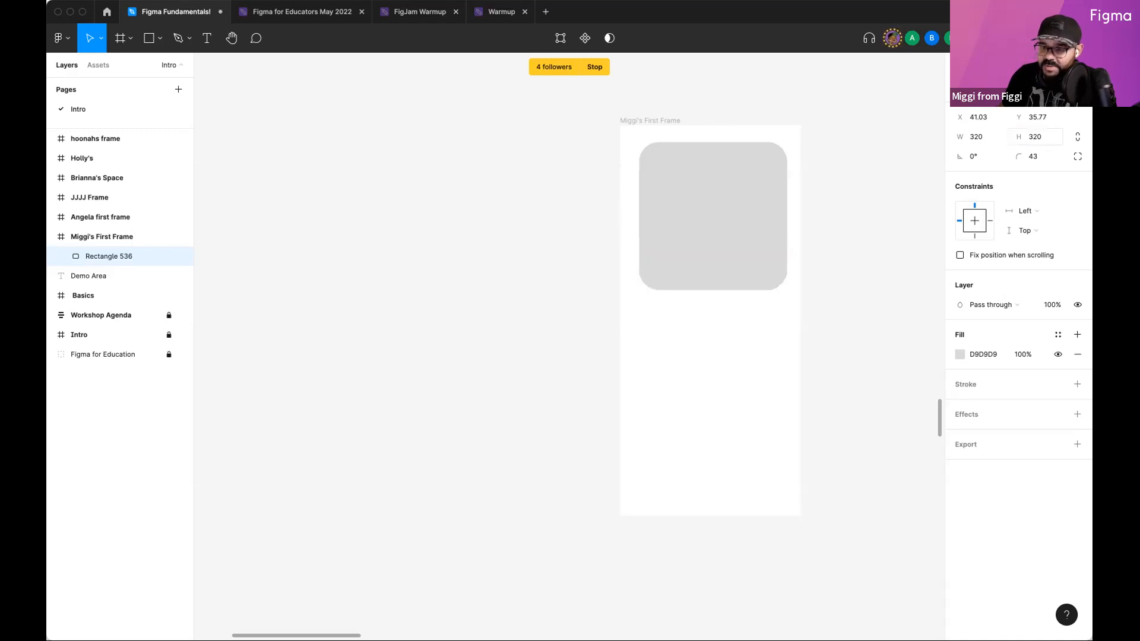
Step: Center the rounded square horizontally in the frame at X 35 and move it down to Y 53
drag(692, 209, 689, 208)
drag(688, 204, 691, 210)
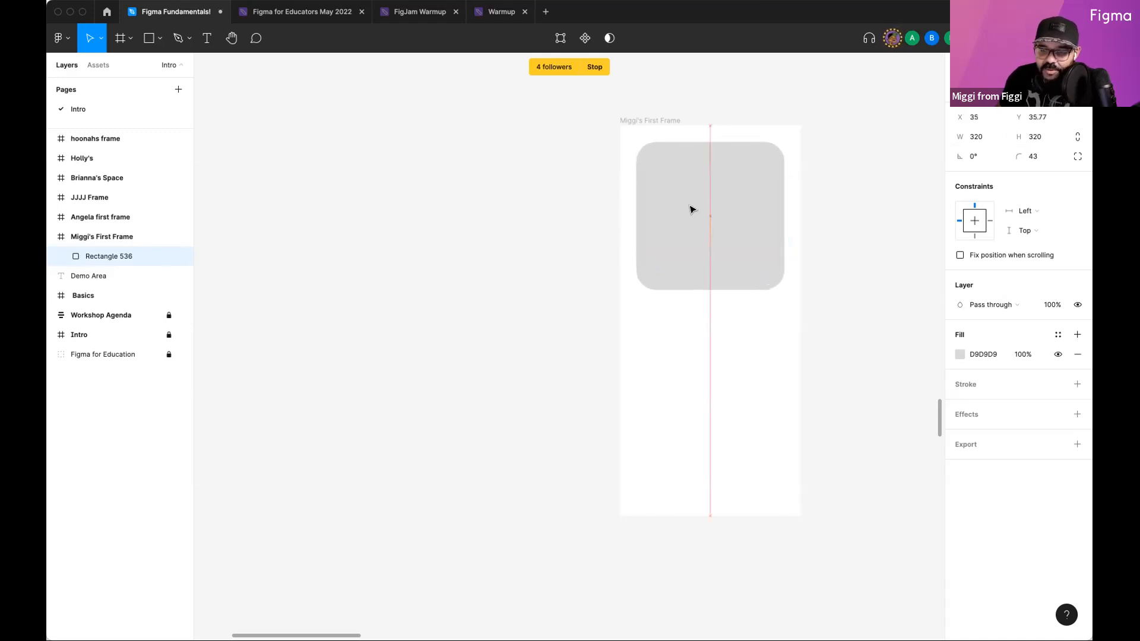
mouse_move(955, 116)
mouse_down()
mouse_move(1048, 121)
mouse_move(965, 117)
mouse_up()
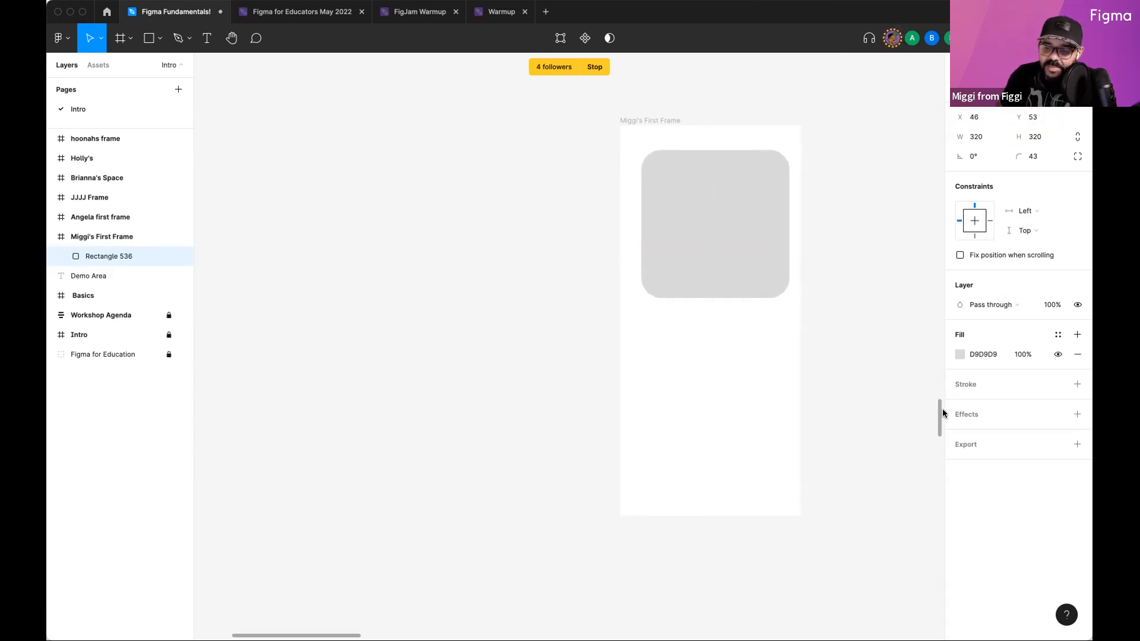
Step: Try a coral red fill (FF5B5B) on the rounded square and change the fill to blue (2D6DEA)
click(954, 355)
drag(867, 348, 799, 422)
click(887, 339)
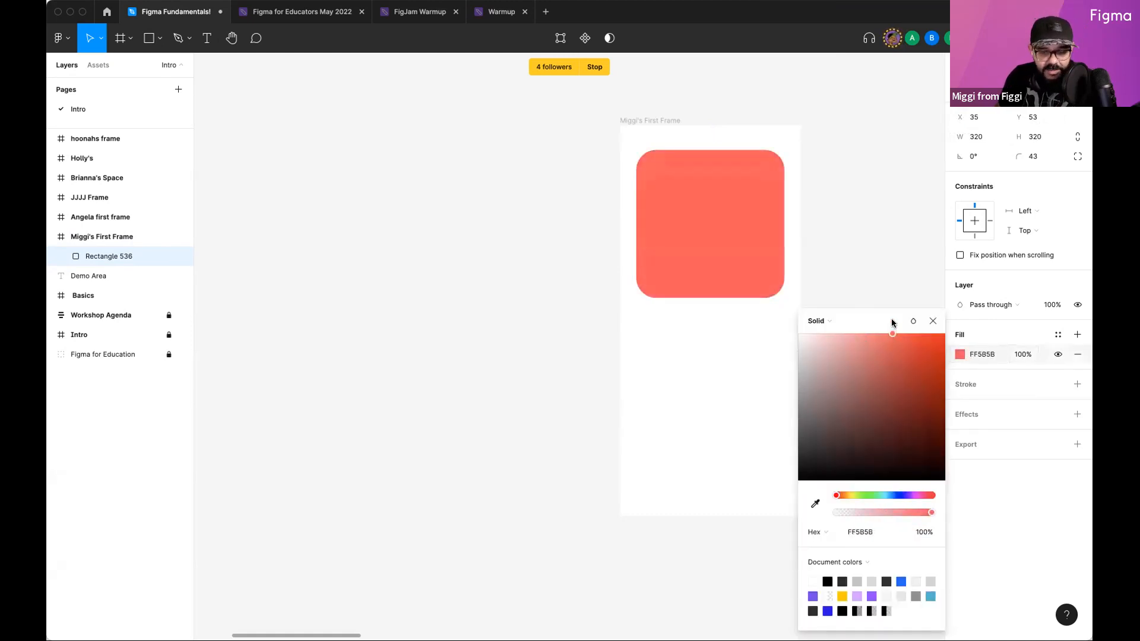
click(894, 495)
drag(900, 422, 916, 349)
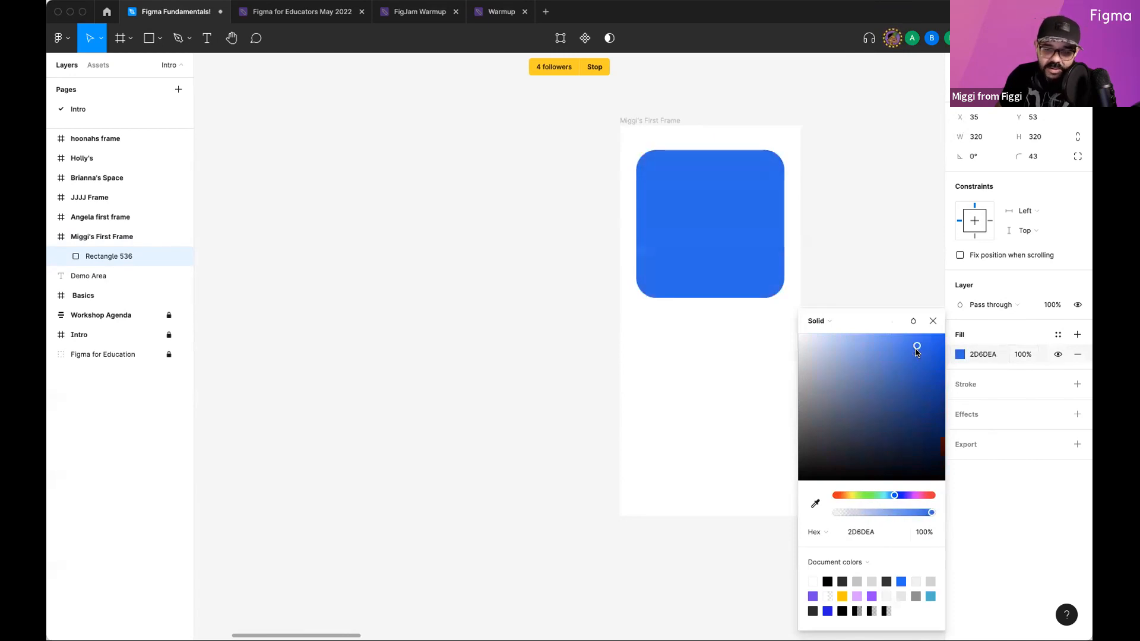
Step: Close the rectangle's fill colour settings and look over the other frames in the demo area
click(934, 320)
click(822, 313)
scroll(808, 288, down, 3)
drag(890, 302, 473, 327)
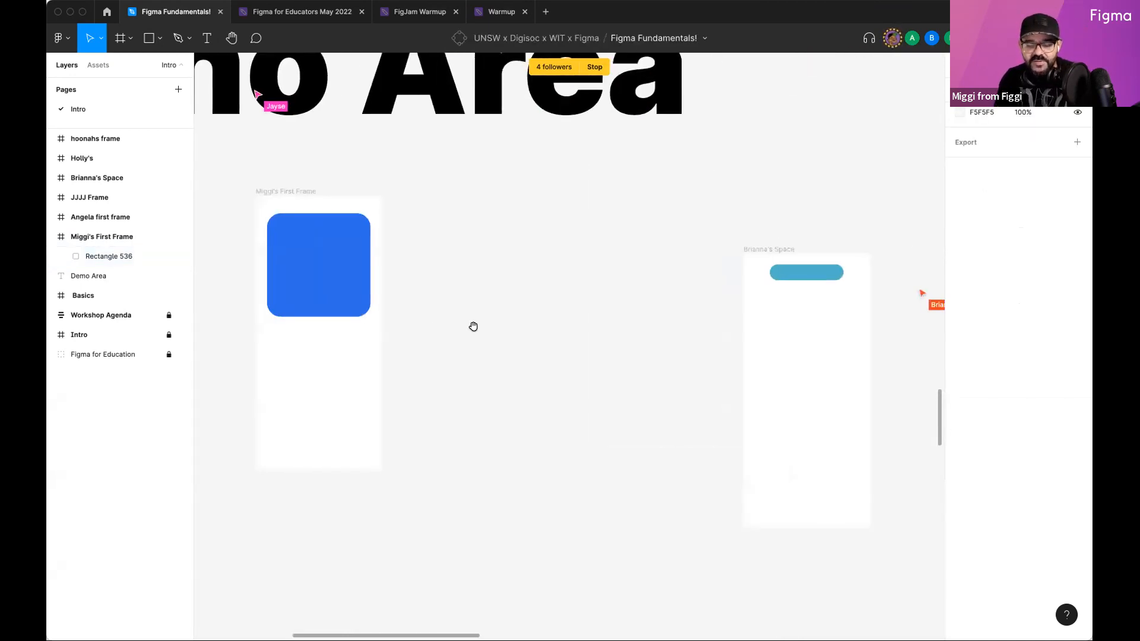
scroll(537, 264, down, 6)
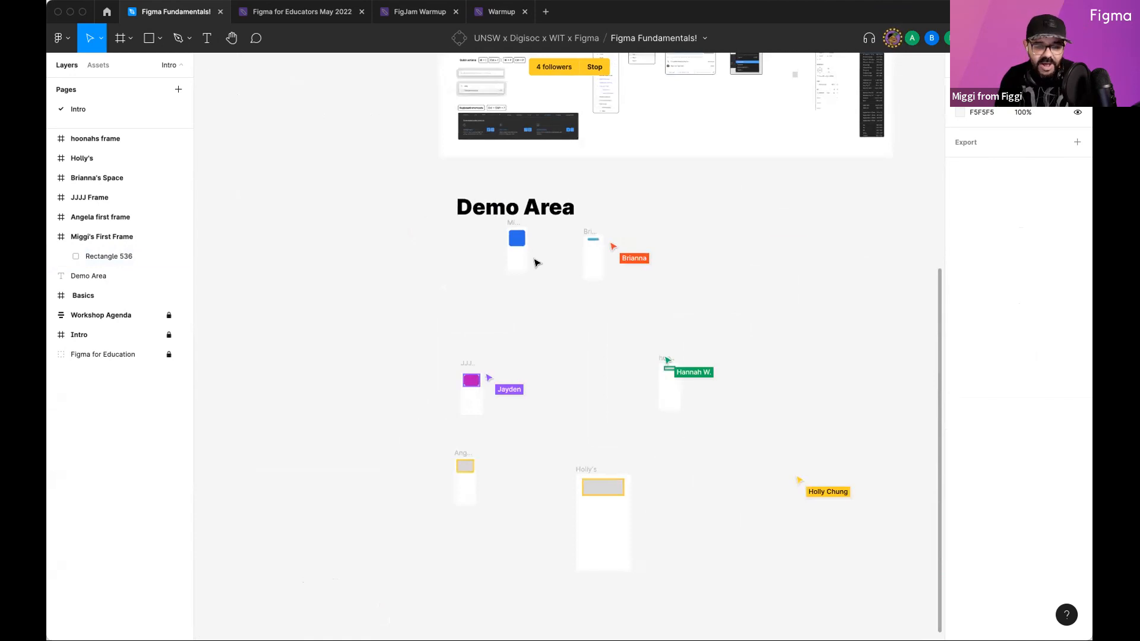
scroll(536, 264, up, 8)
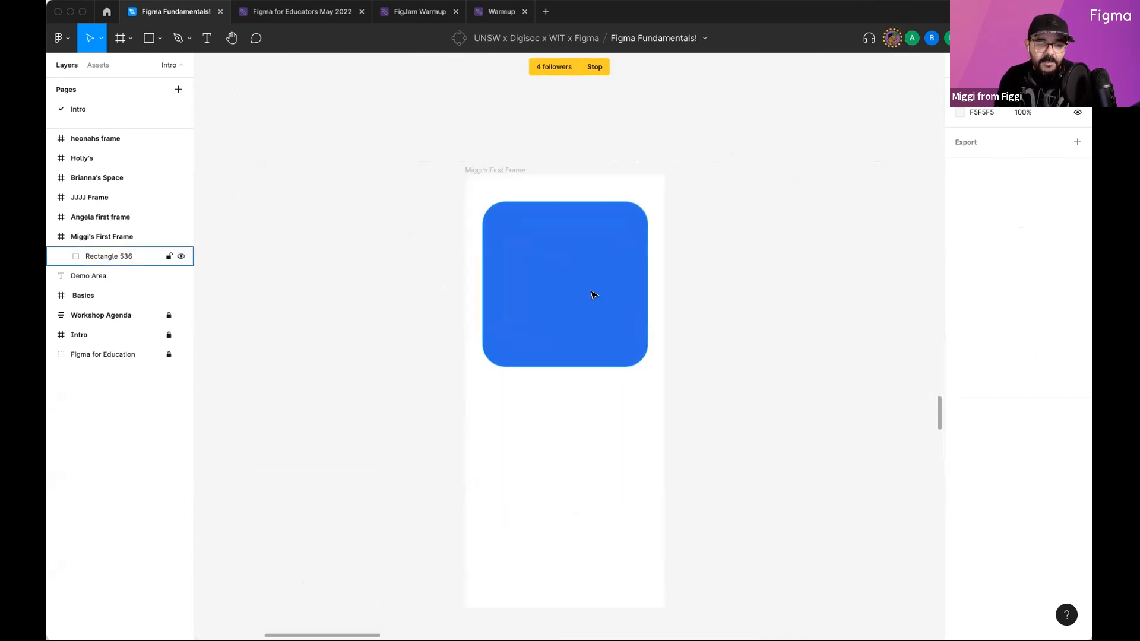
click(594, 295)
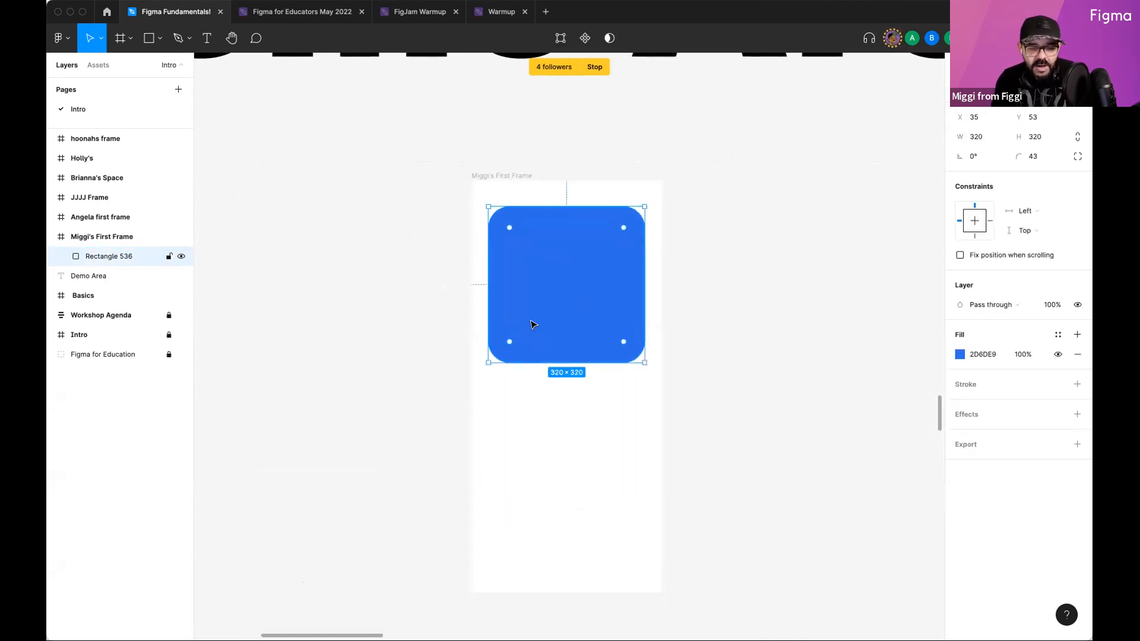
scroll(530, 322, down, 2)
drag(548, 265, 547, 400)
key(super+z)
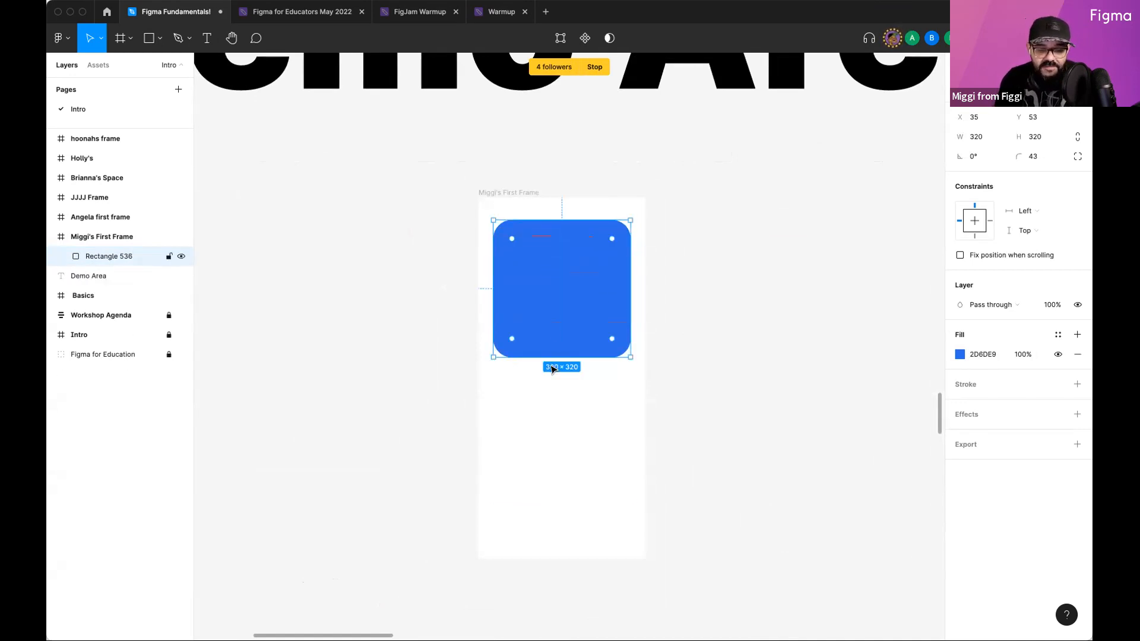
Step: Shorten the blue rectangle to a height of about 134, then try a duplicate below it and undo that copy
drag(563, 357, 568, 330)
click(570, 333)
click(564, 273)
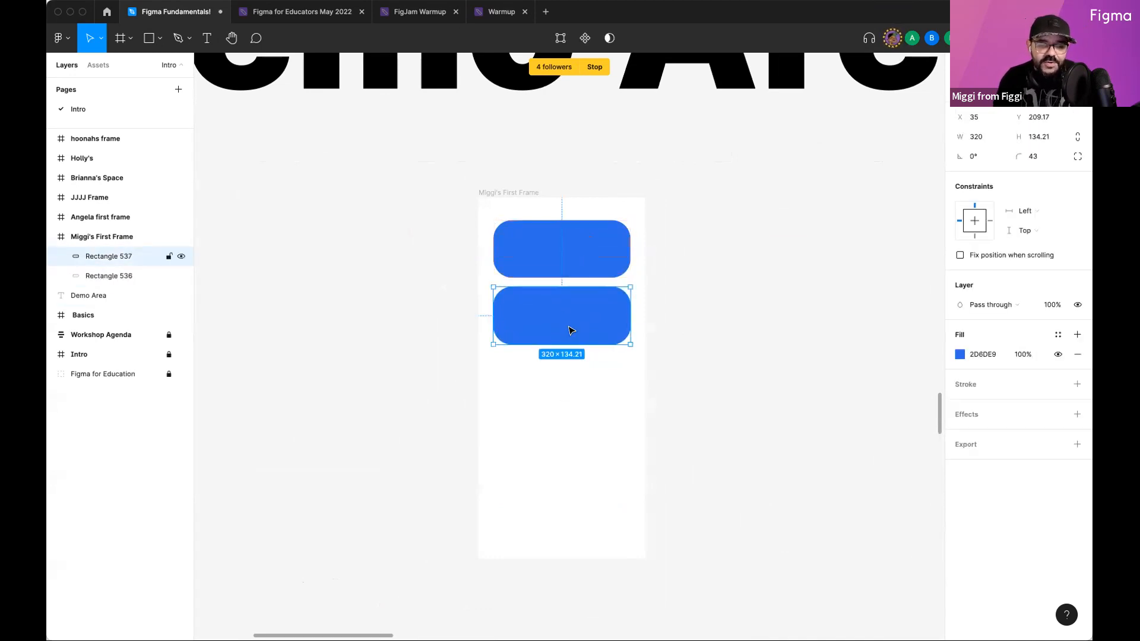
key(super+z)
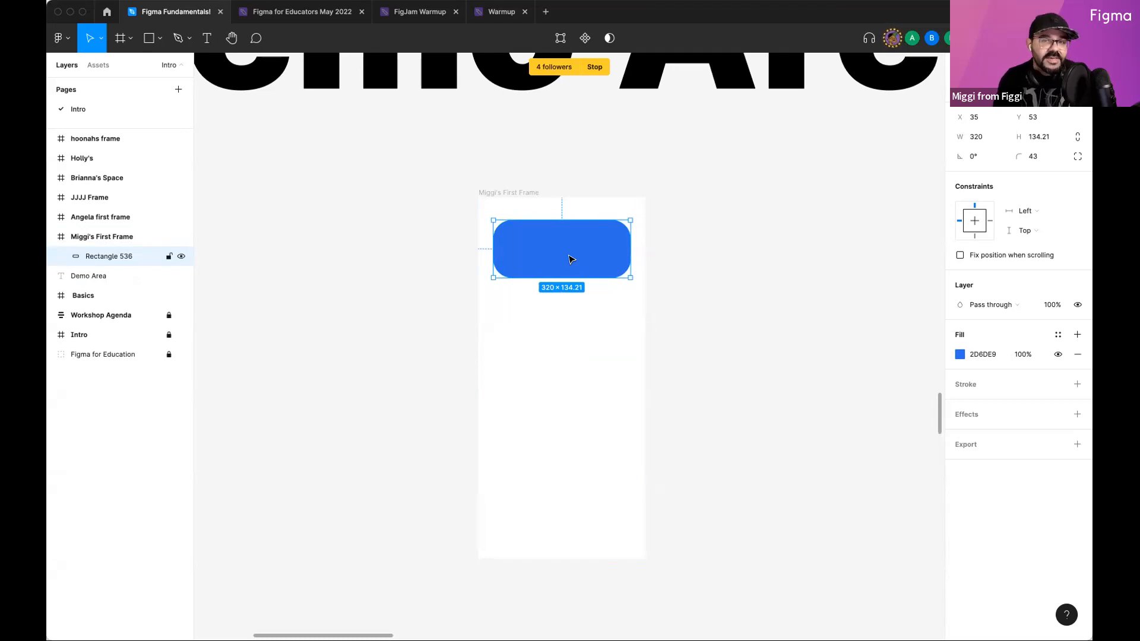
key(t)
click(671, 284)
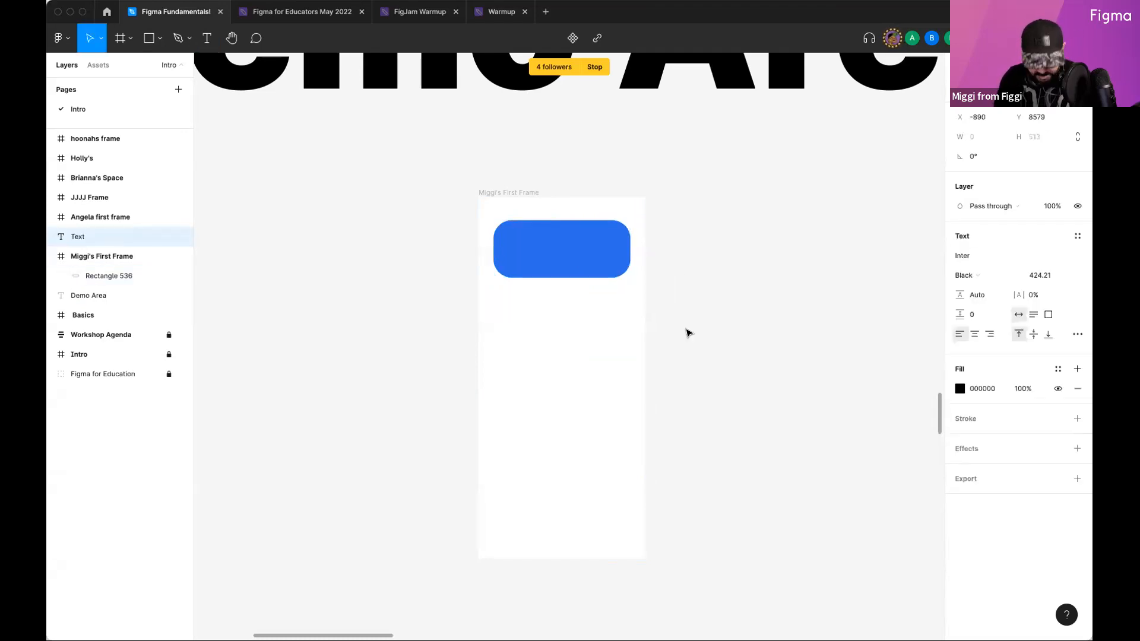
click(1033, 275)
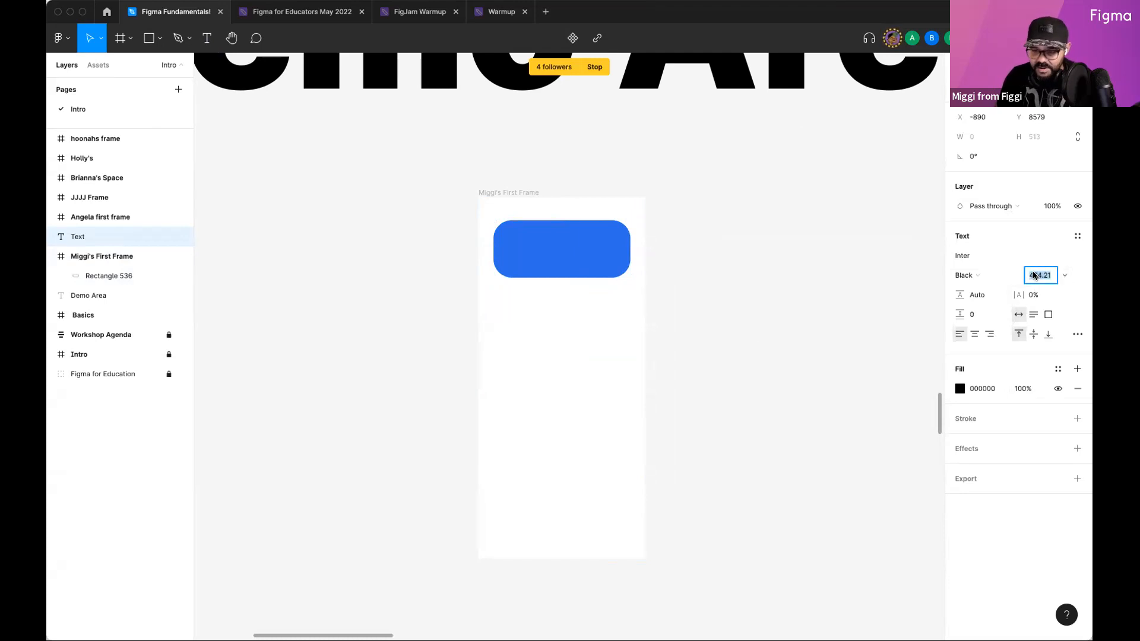
click(740, 315)
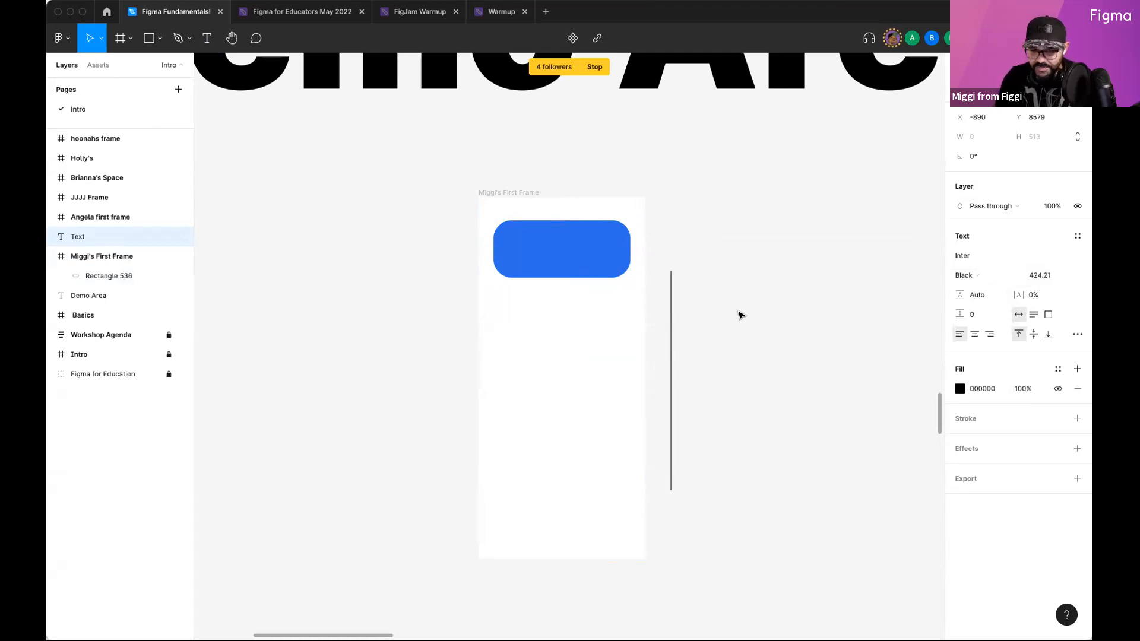
Step: Switch to the Warmup board, create a blank yellow sticky note in its empty area and copy it
click(492, 14)
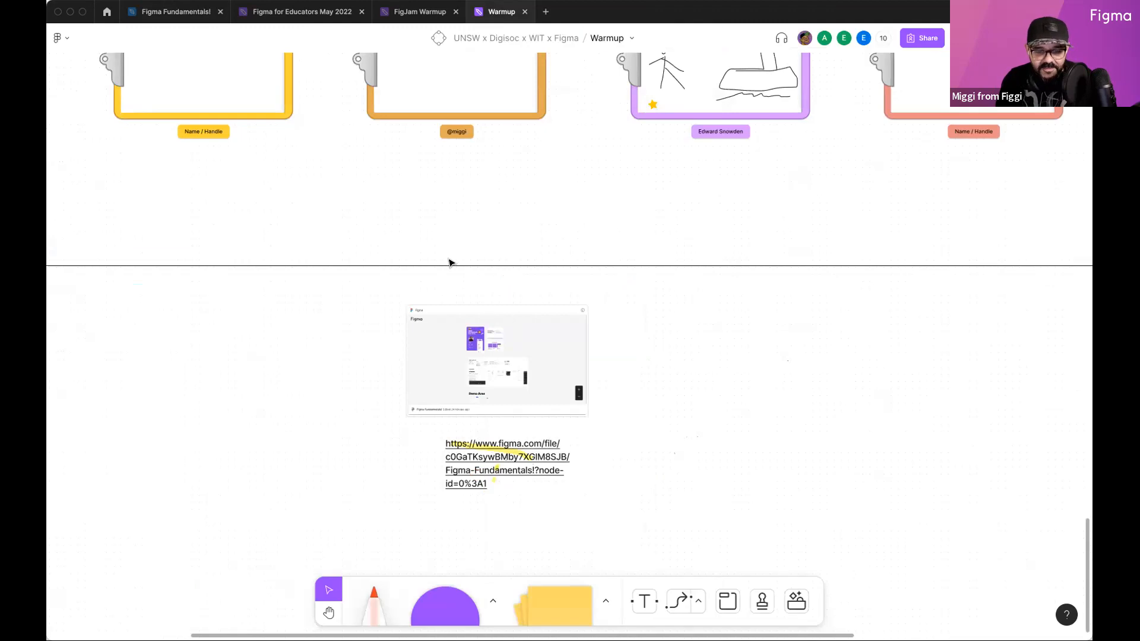
key(s)
click(764, 389)
click(798, 412)
click(760, 395)
Step: Paste the sticky note into the Figma Fundamentals! file and place it beside the frame with the blue rectangle
click(293, 12)
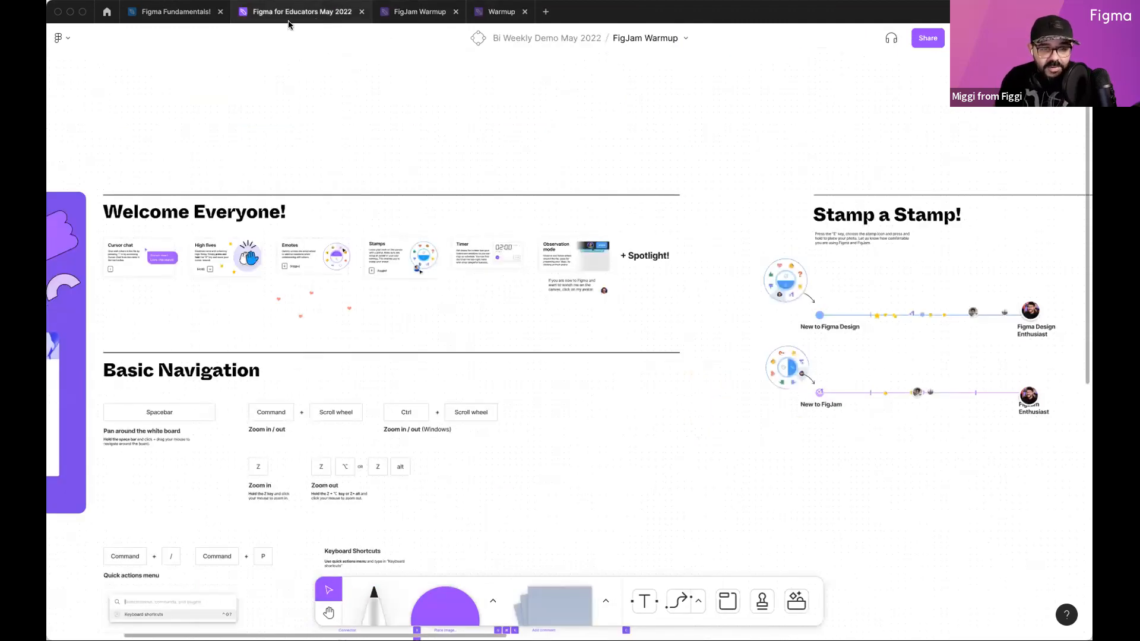
click(166, 12)
key(super+v)
drag(553, 367, 731, 282)
Step: Write on the sticky "To Duplicate hold down the option key! or alt on windows." and, after a blank line, "Chromebook - search key."
double_click(724, 275)
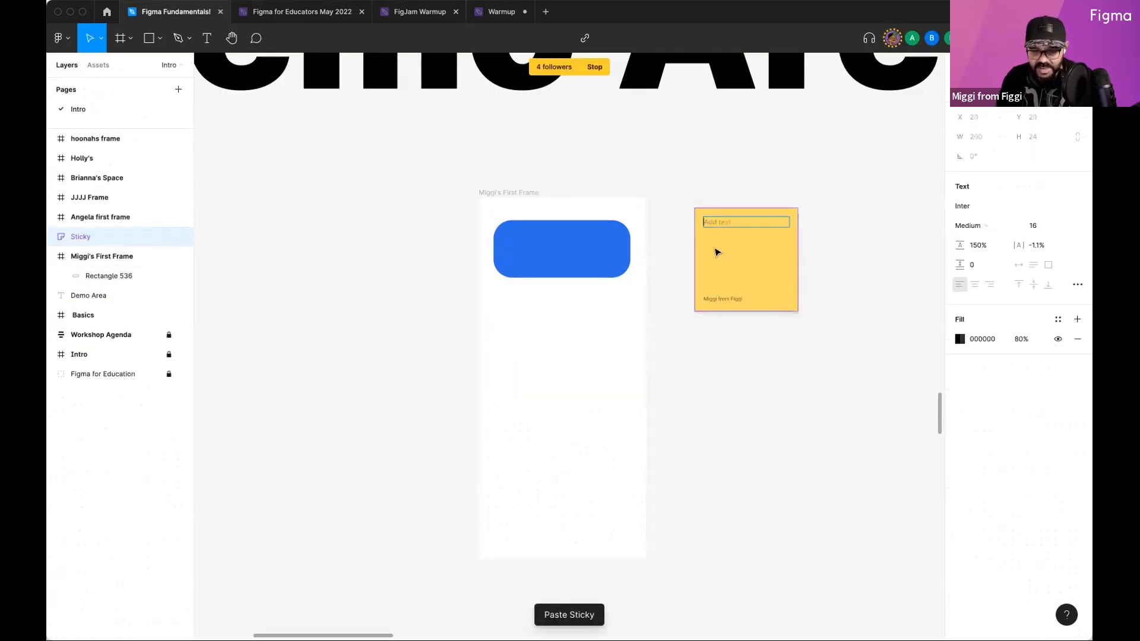
text(To Duplicate hol)
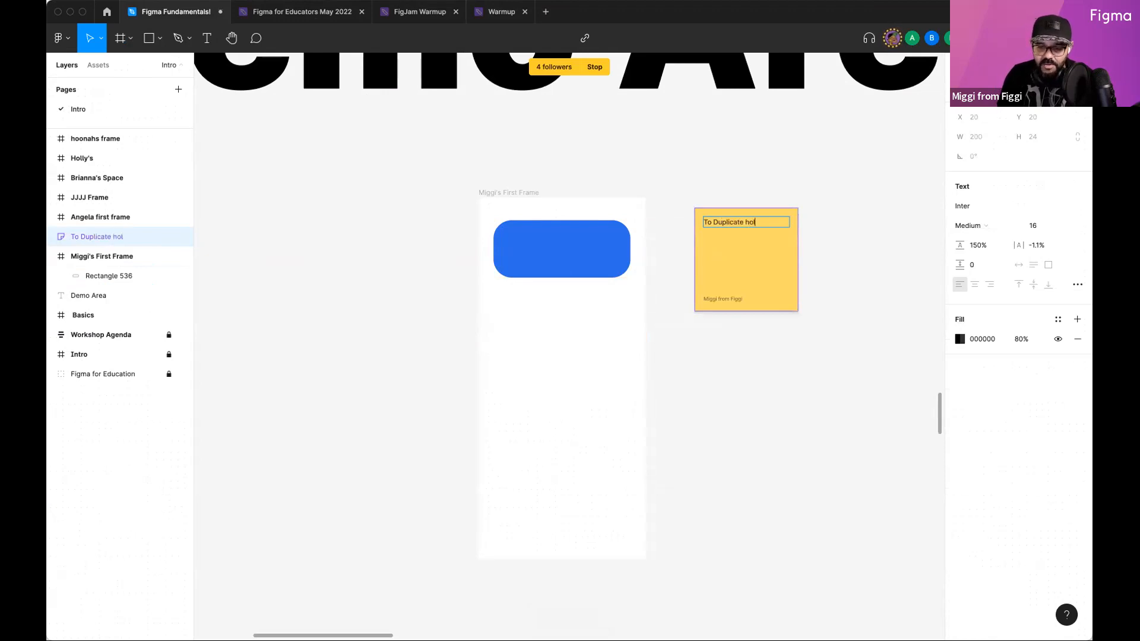
text(d down the to)
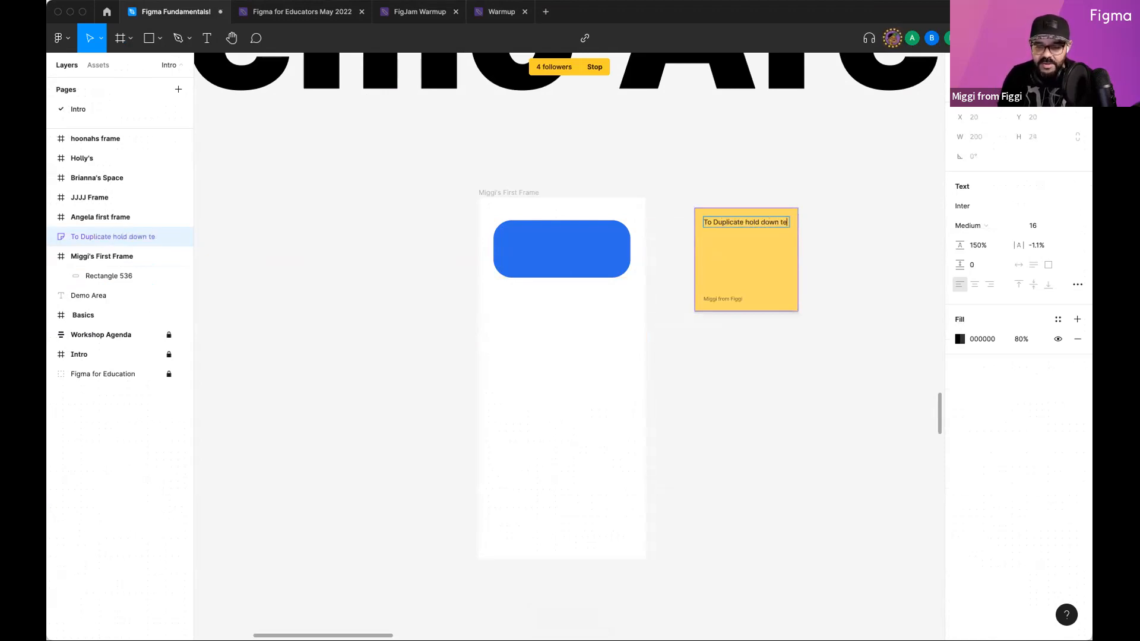
text(th)
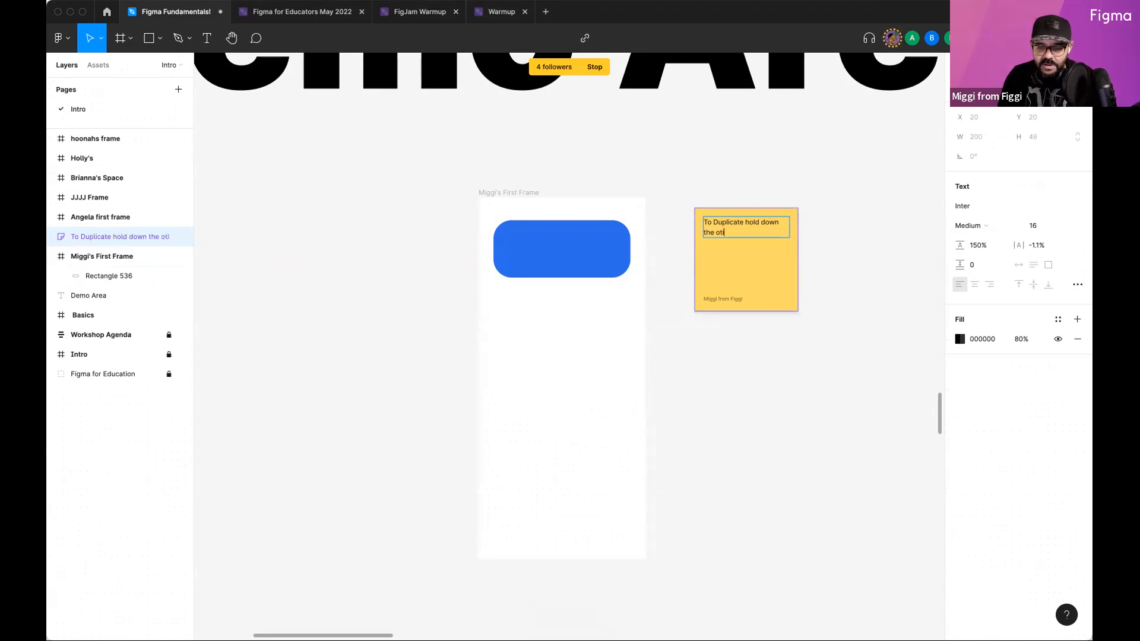
text(ion key!)
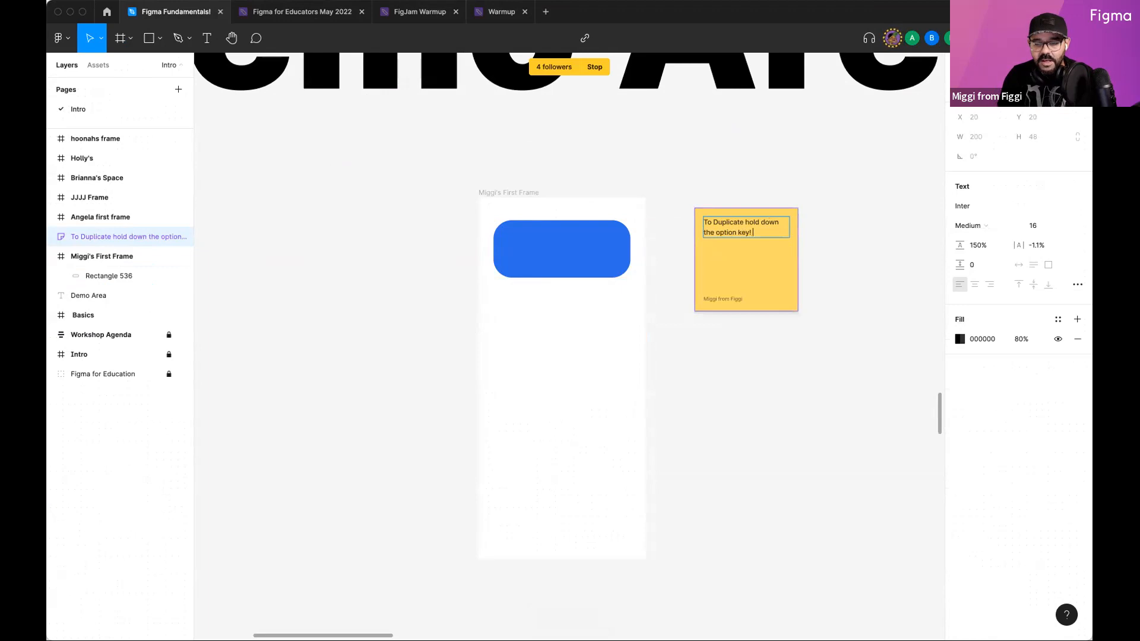
text( or alt on windows.)
key(Return)
key(Return)
text(Chromebook - search)
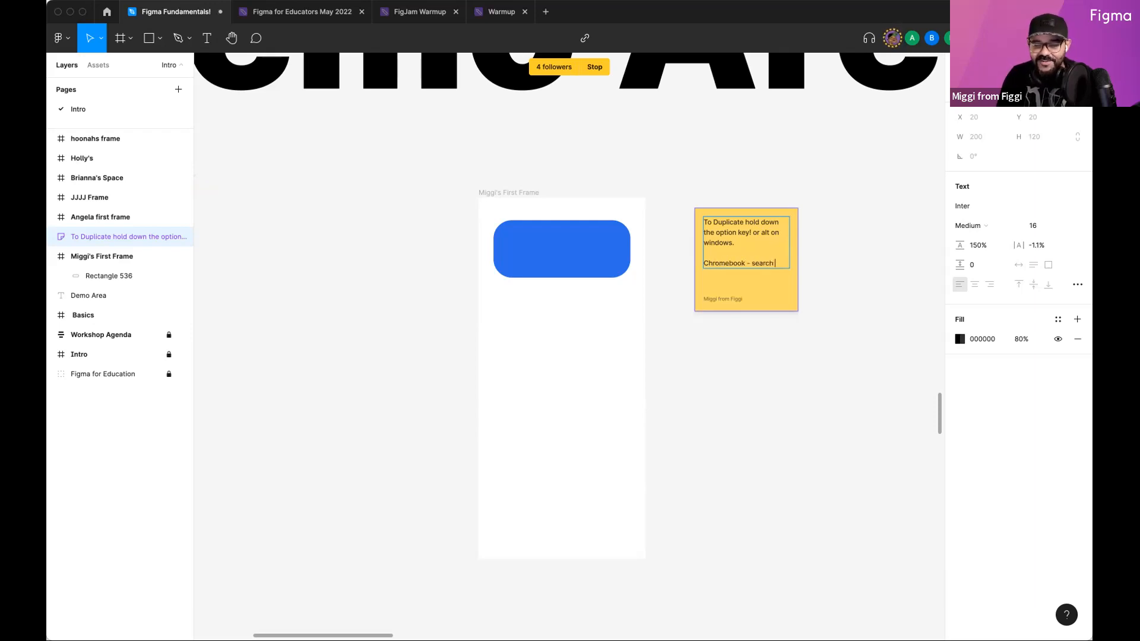
click(753, 389)
Step: Duplicate the blue rectangle three times down the frame, then undo the three copies
drag(736, 378, 701, 373)
drag(542, 238, 542, 448)
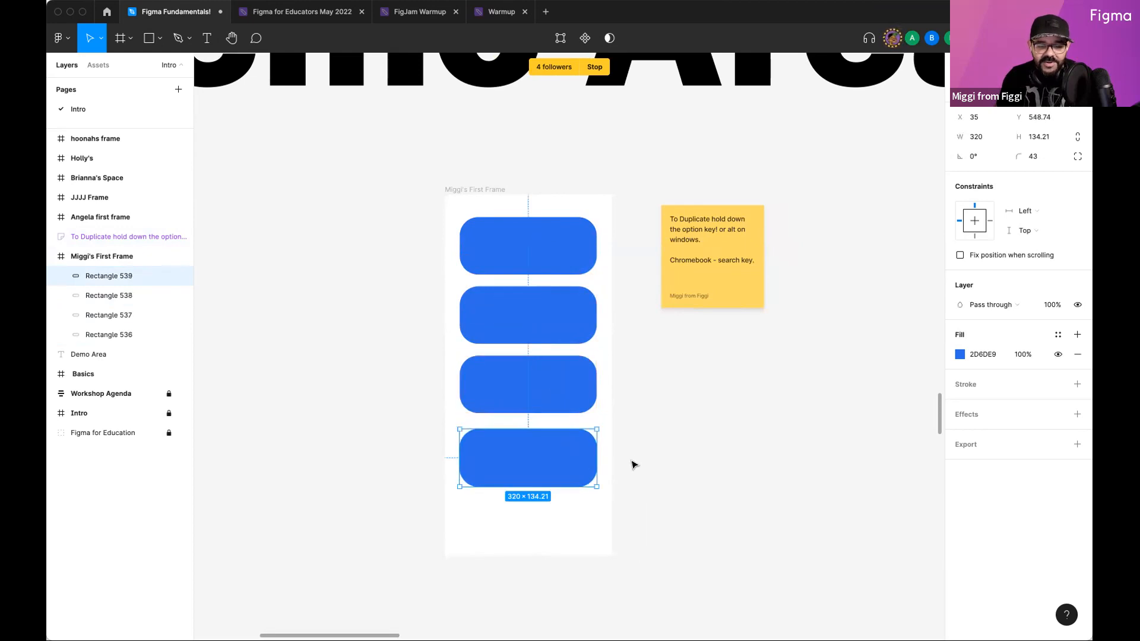
key(super+z)
key(super+z)
key(super+z)
Step: Duplicate the blue rectangle straight down inside the frame, placing the copy at about Y 222
drag(572, 304, 516, 302)
click(468, 261)
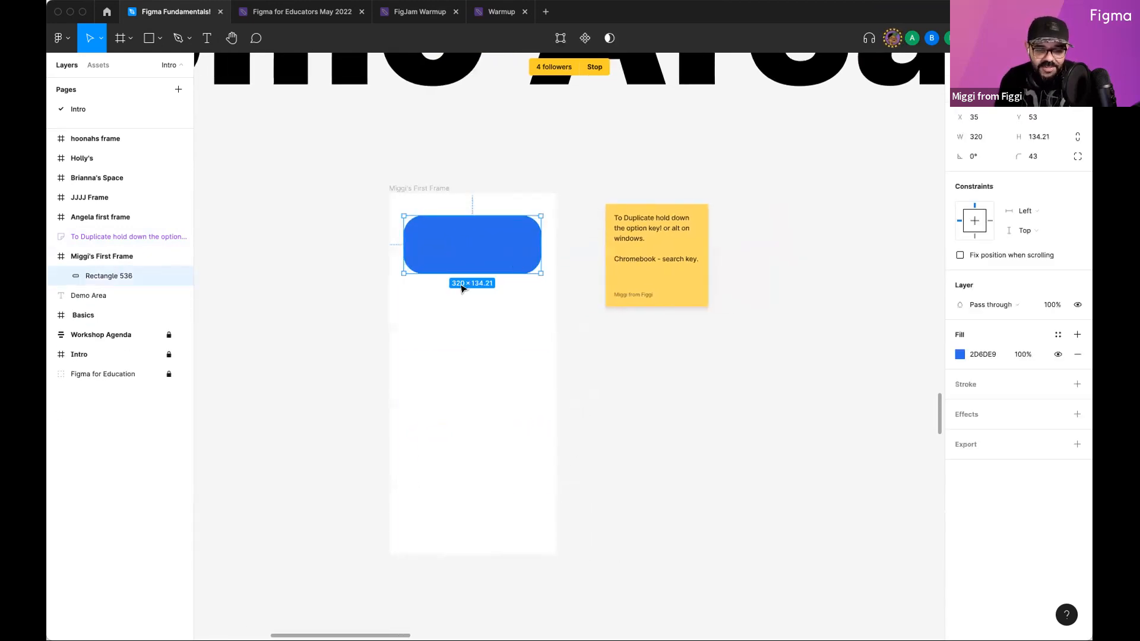
drag(478, 250, 476, 321)
scroll(473, 313, up, 3)
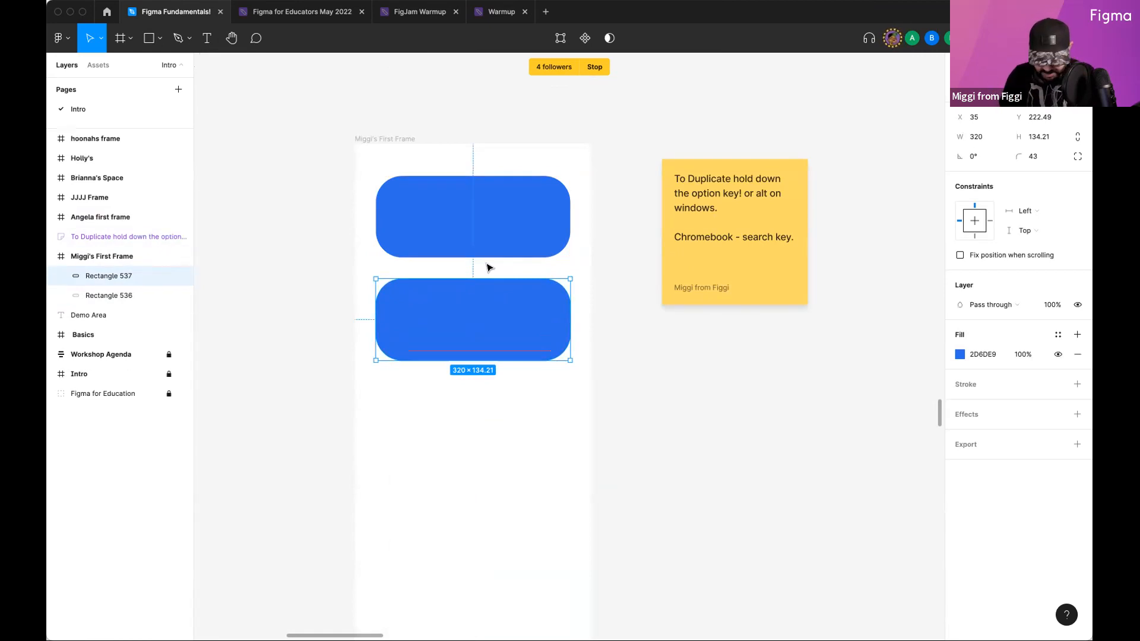
Step: Enable Snap to pixel grid through a quick actions search for "sna" and move the lower rectangle to Y 214
key(super+slash)
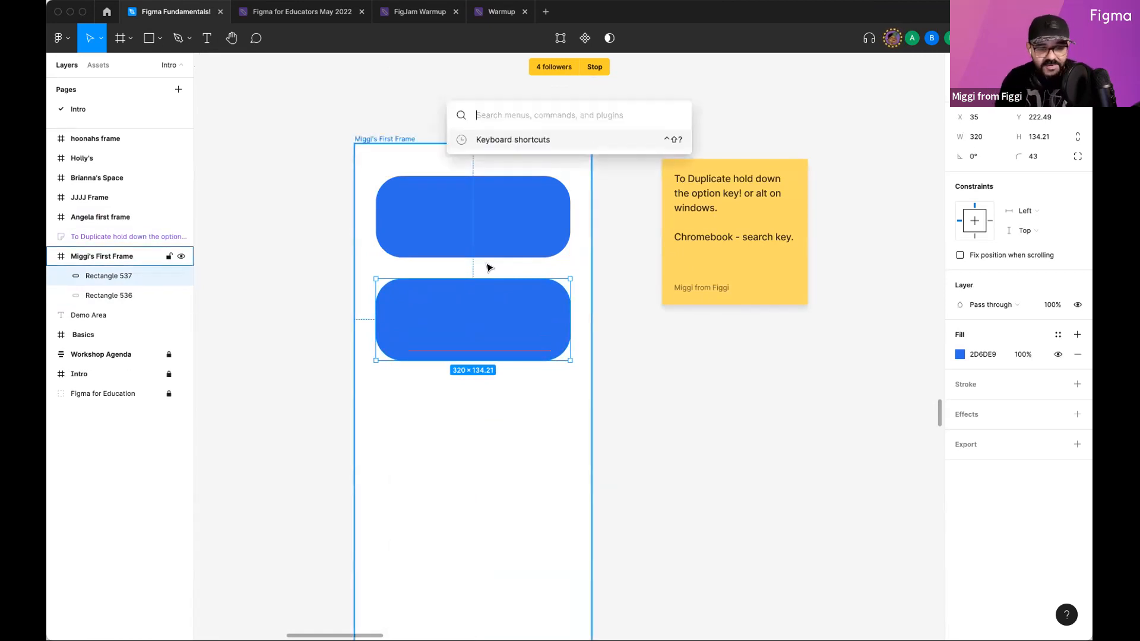
text(sna)
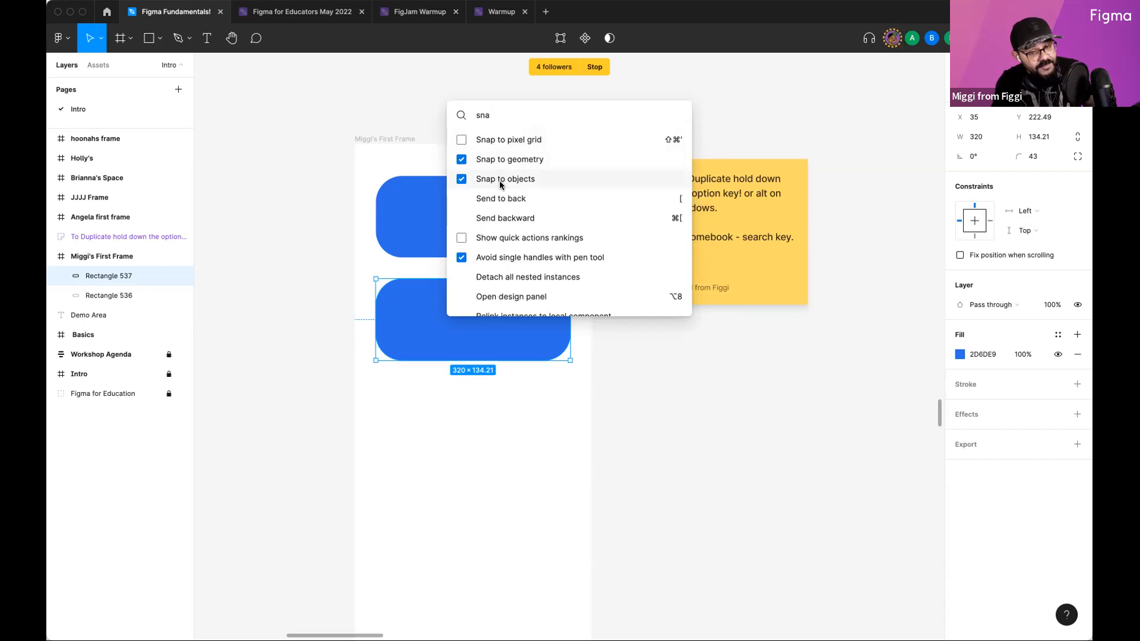
click(492, 140)
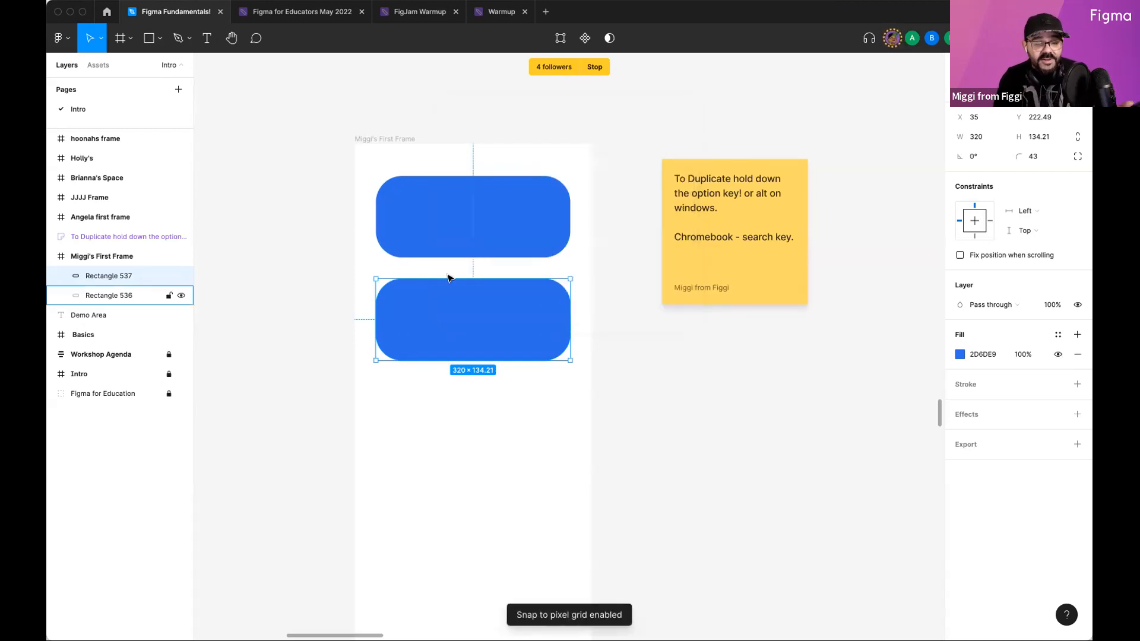
mouse_move(455, 312)
mouse_down()
mouse_move(453, 326)
mouse_move(454, 308)
mouse_up()
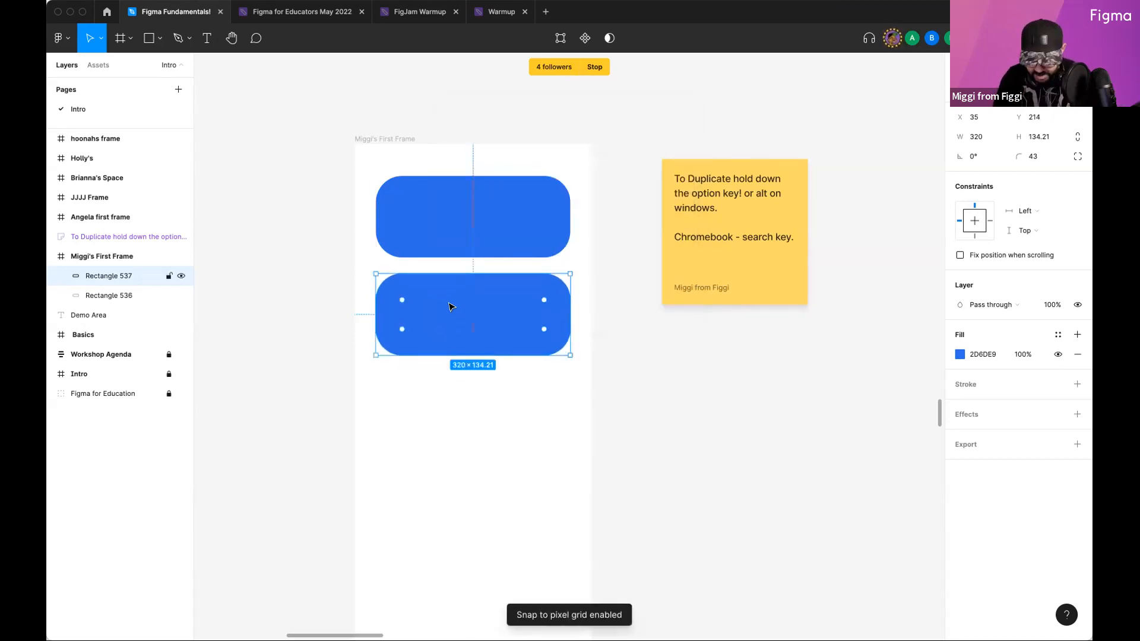
Step: Replace the lower rectangle with a fresh duplicate of the upper one, placed closely beneath it
key(Delete)
click(464, 192)
drag(464, 208, 461, 298)
Step: Move the upper rectangle to Y 48 and set its height to 132
click(490, 232)
drag(491, 232, 528, 246)
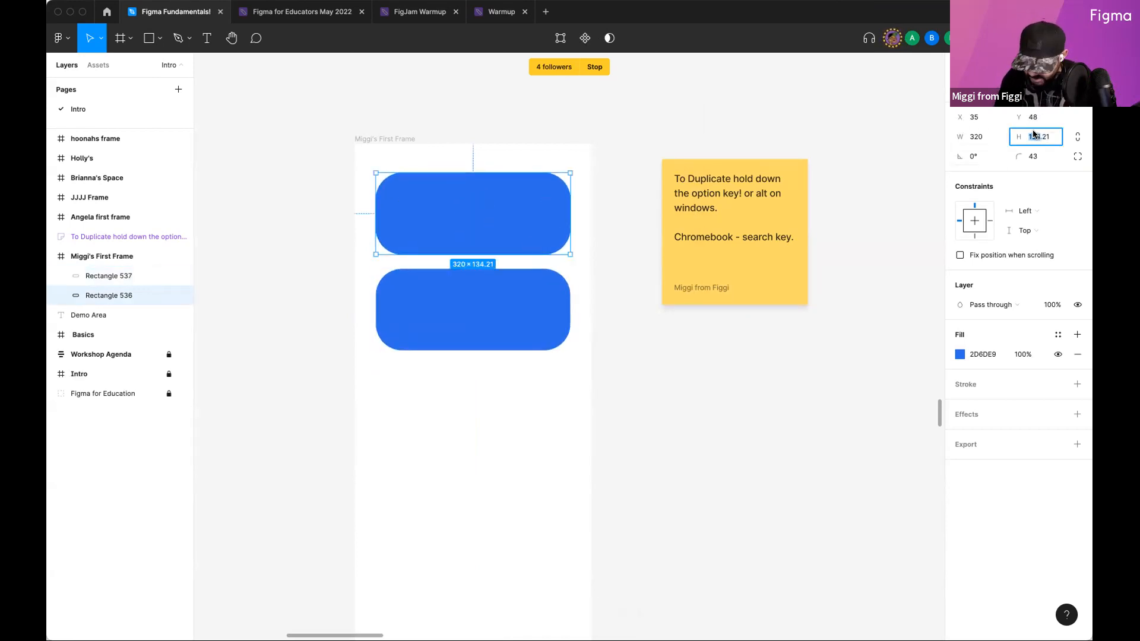
text(132)
key(Return)
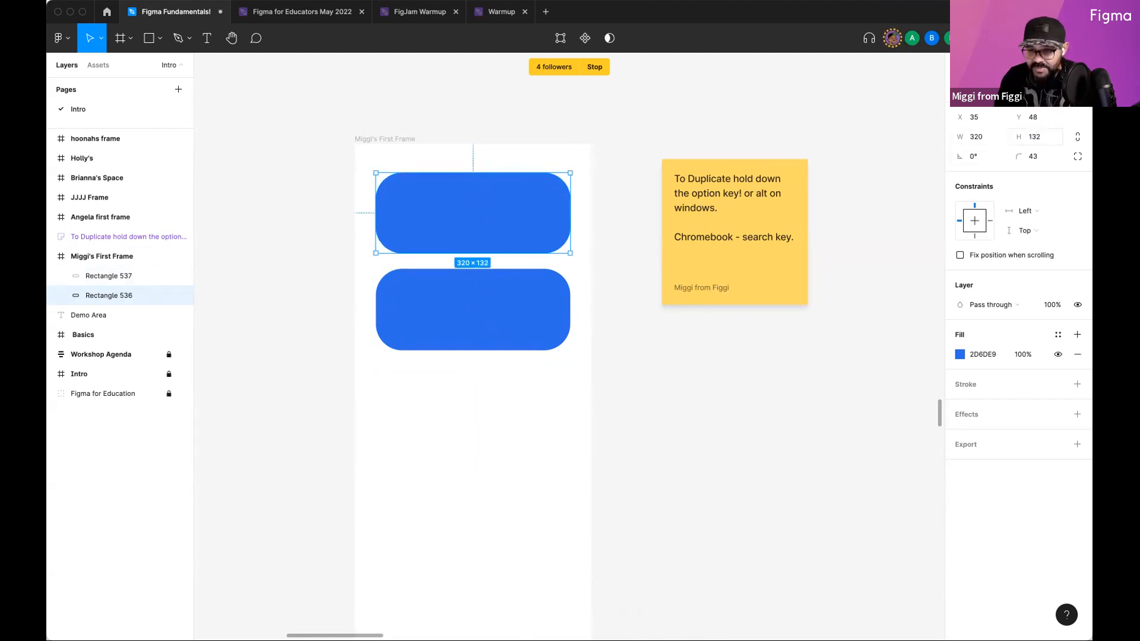
Step: Delete the lower rectangle and duplicate the resized upper rectangle below it at about Y 214
click(487, 296)
drag(487, 296, 487, 295)
click(504, 232)
click(507, 298)
key(Delete)
click(465, 211)
drag(466, 211, 478, 302)
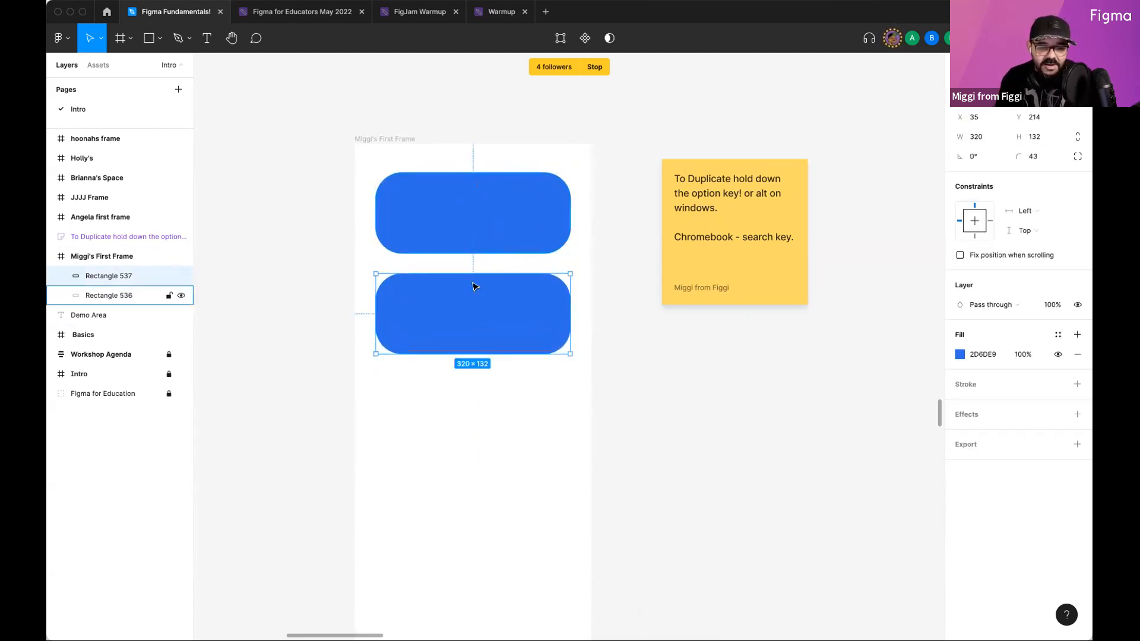
Step: Replace the lower copy with a new duplicate of the upper rectangle, leaving a 30 px gap between them
scroll(484, 281, down, 10)
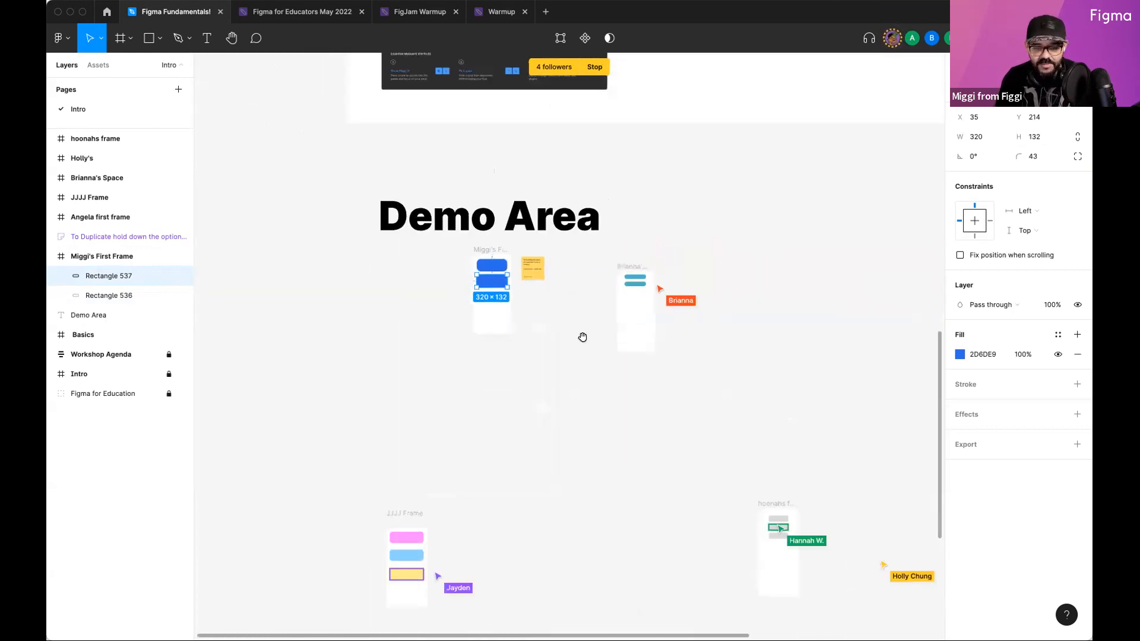
scroll(461, 235, up, 10)
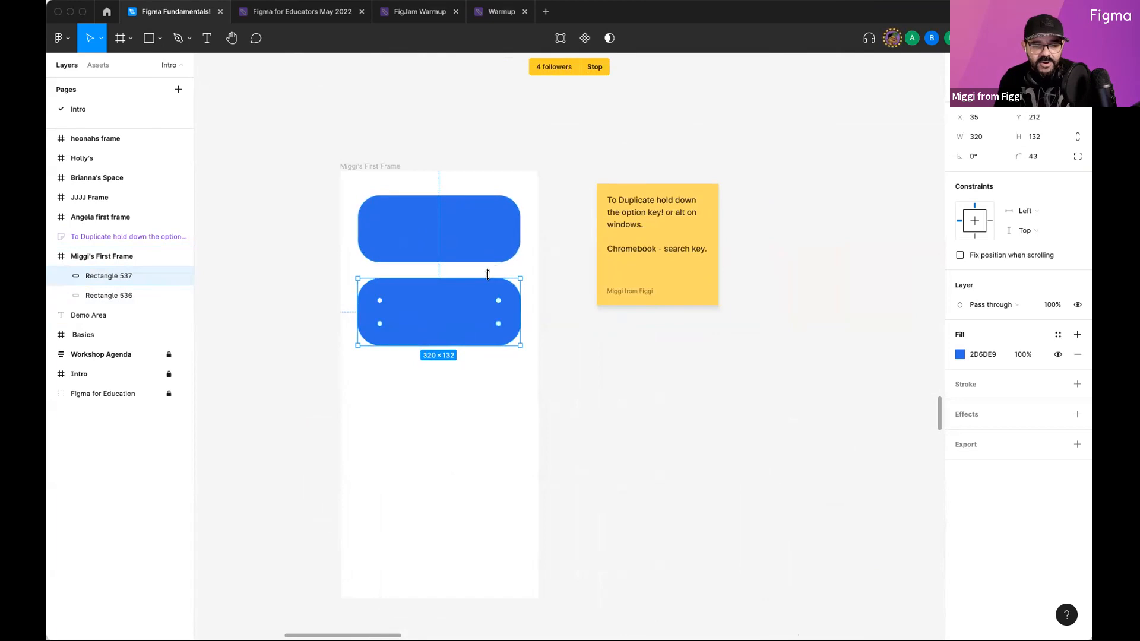
key(Delete)
drag(457, 239, 469, 315)
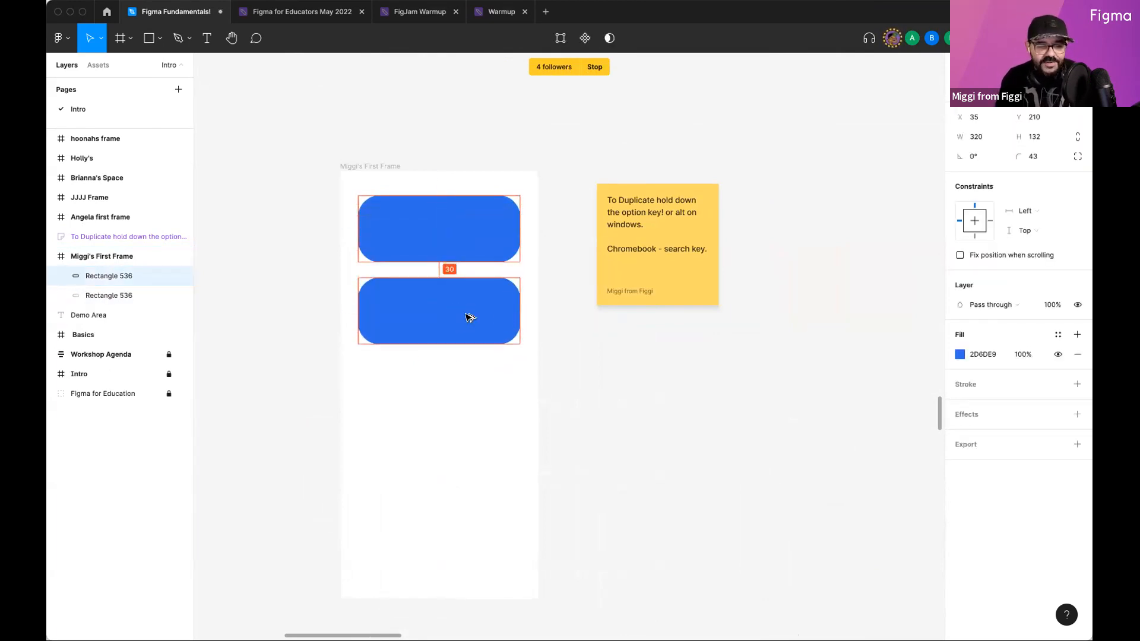
Step: Repeat the duplication five more times down the column at the same spacing, continuing past the frame's lower edge
key(super+d)
key(super+d)
key(super+d)
key(super+d)
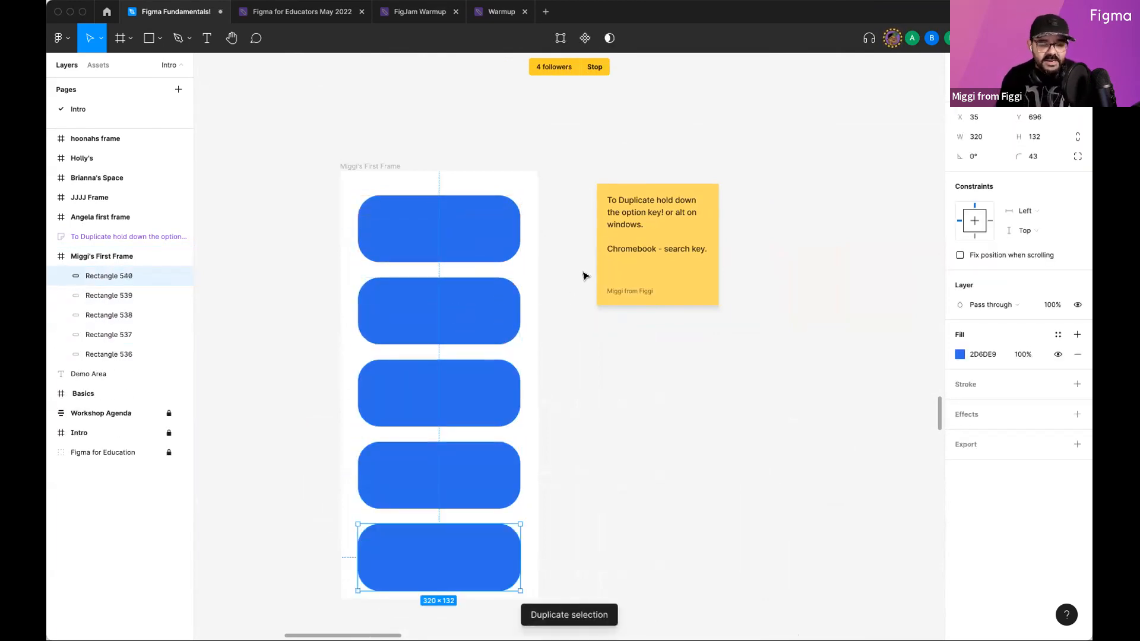
scroll(588, 272, down, 2)
key(super+d)
scroll(585, 272, down, 2)
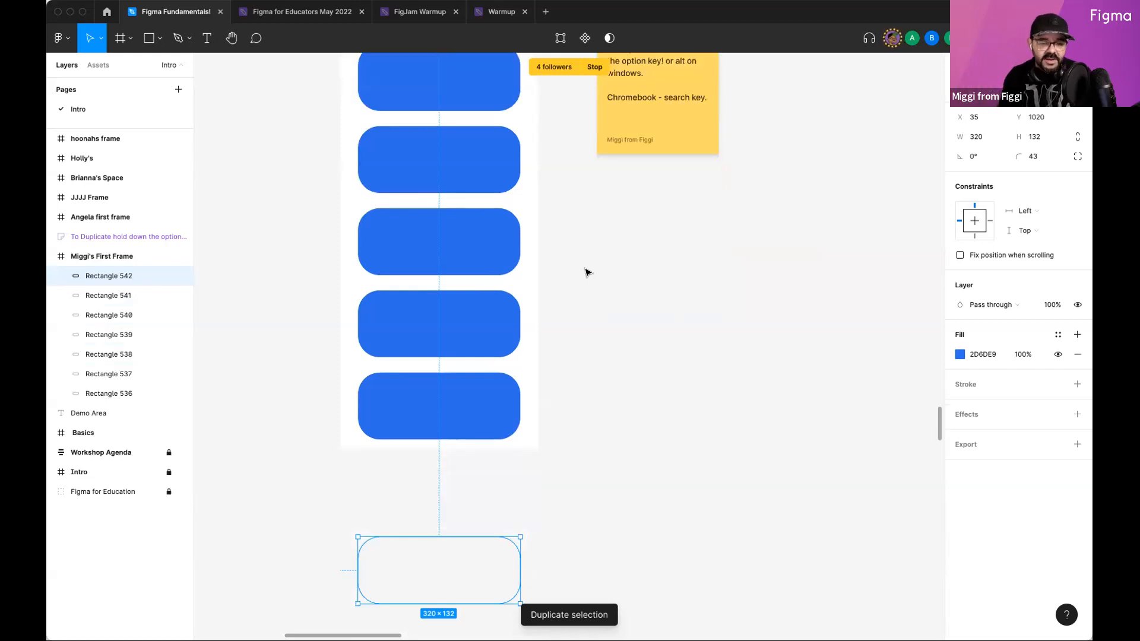
Step: Undo all the repeated duplicates, including the first copy below the upper rectangle
key(super+z)
key(super+z)
key(super+z)
key(super+z)
key(super+z)
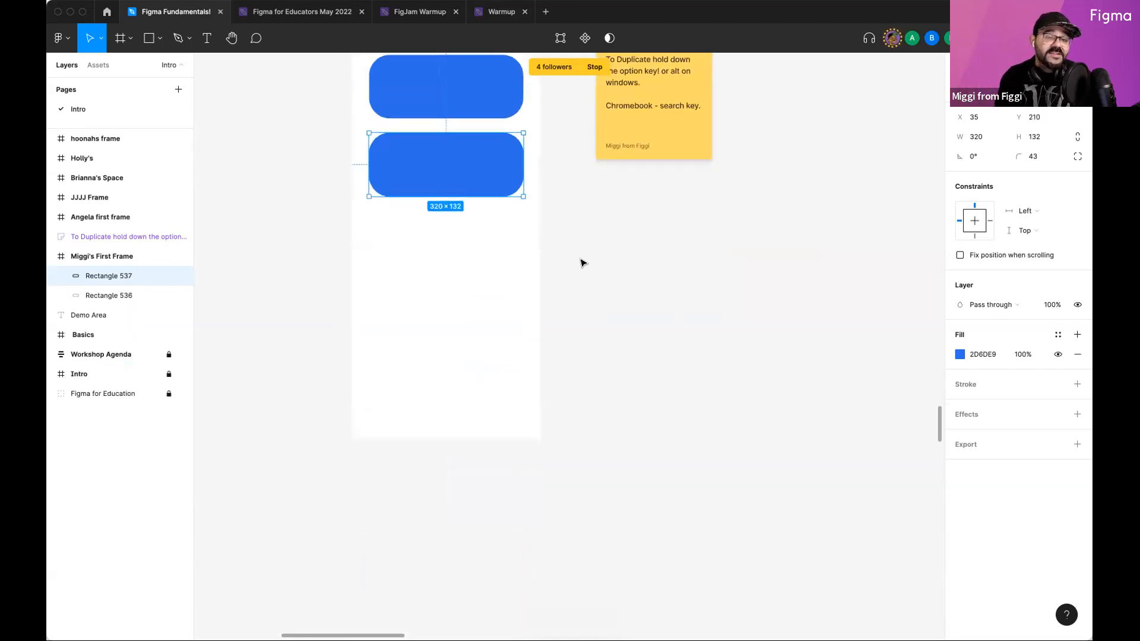
key(super+z)
Step: Move the blue rectangle out of the frame into the open canvas beside it and duplicate it below at about Y 8589
scroll(549, 277, up, 2)
click(434, 163)
scroll(409, 261, left, 3)
drag(638, 177, 453, 221)
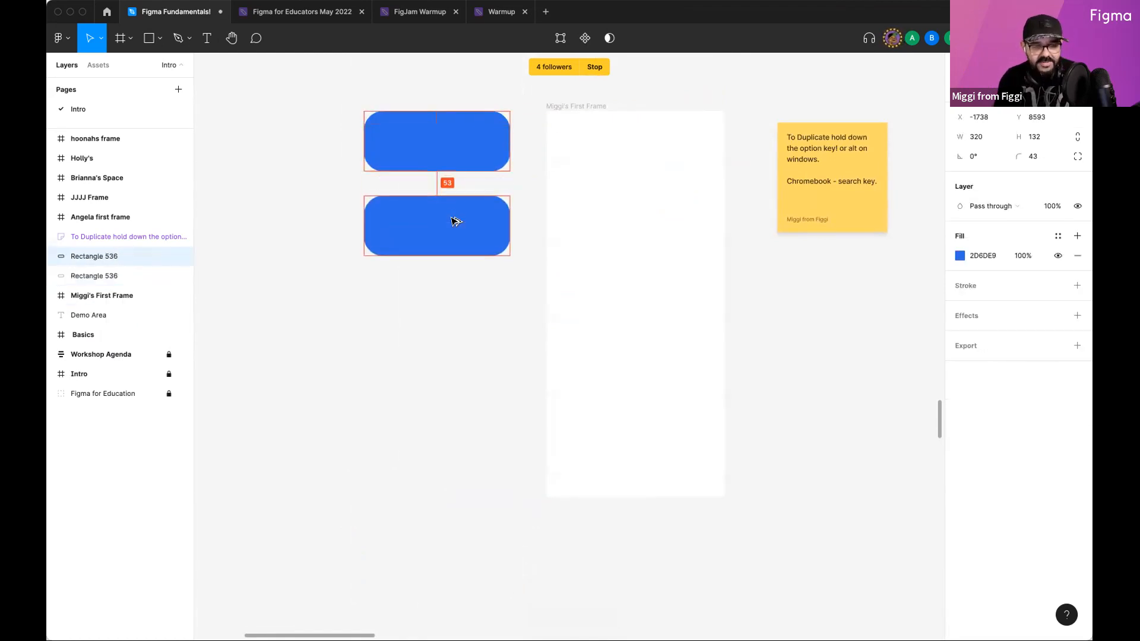
Step: Repeat the duplication 22 more times at the same spacing, continuing the column of blue rectangles far below the frame
scroll(454, 218, down, 5)
key(super+d)
key(super+d)
key(super+d)
key(super+d)
key(super+d)
key(super+d)
key(super+d)
key(super+d)
key(super+d)
key(super+d)
key(super+d)
key(super+d)
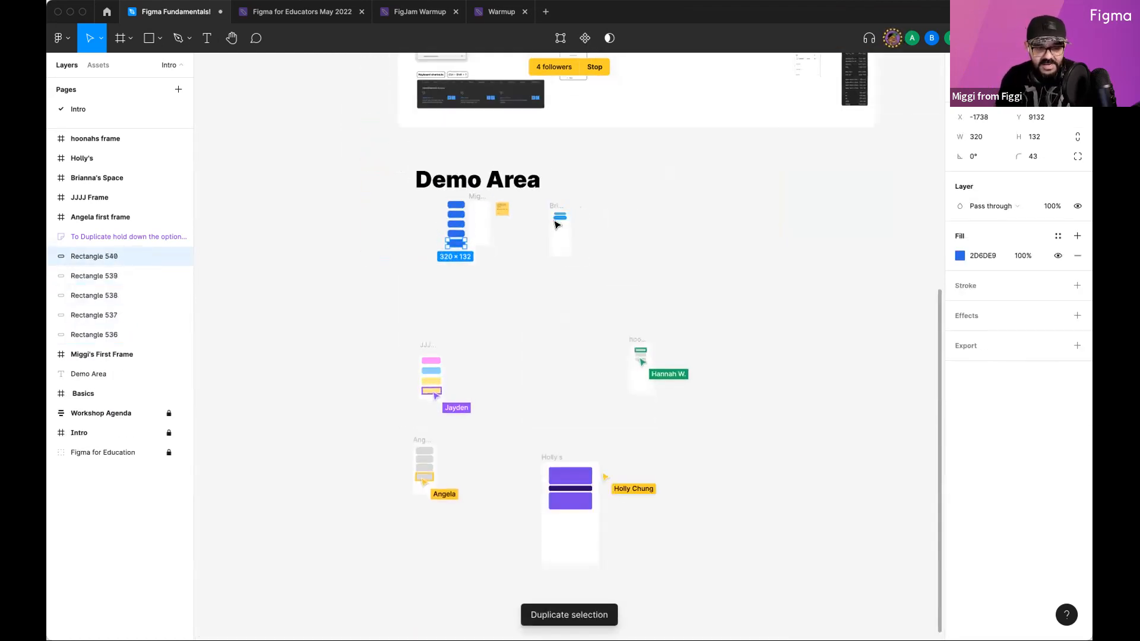
key(super+d)
key(super+d)
key(super+d)
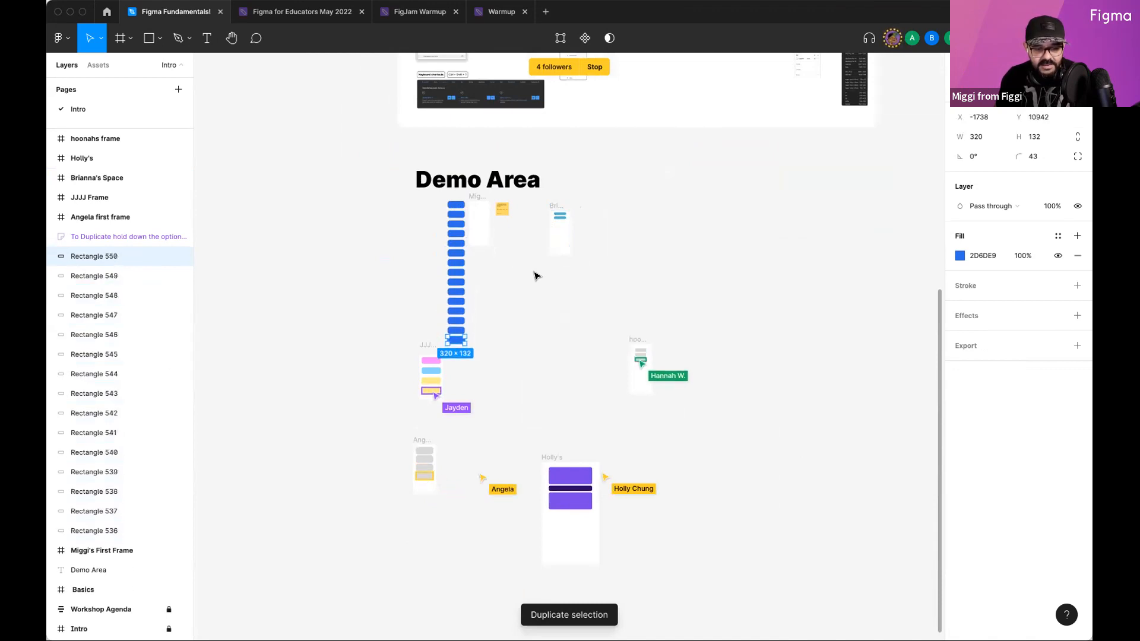
scroll(501, 347, up, 3)
scroll(416, 419, up, 3)
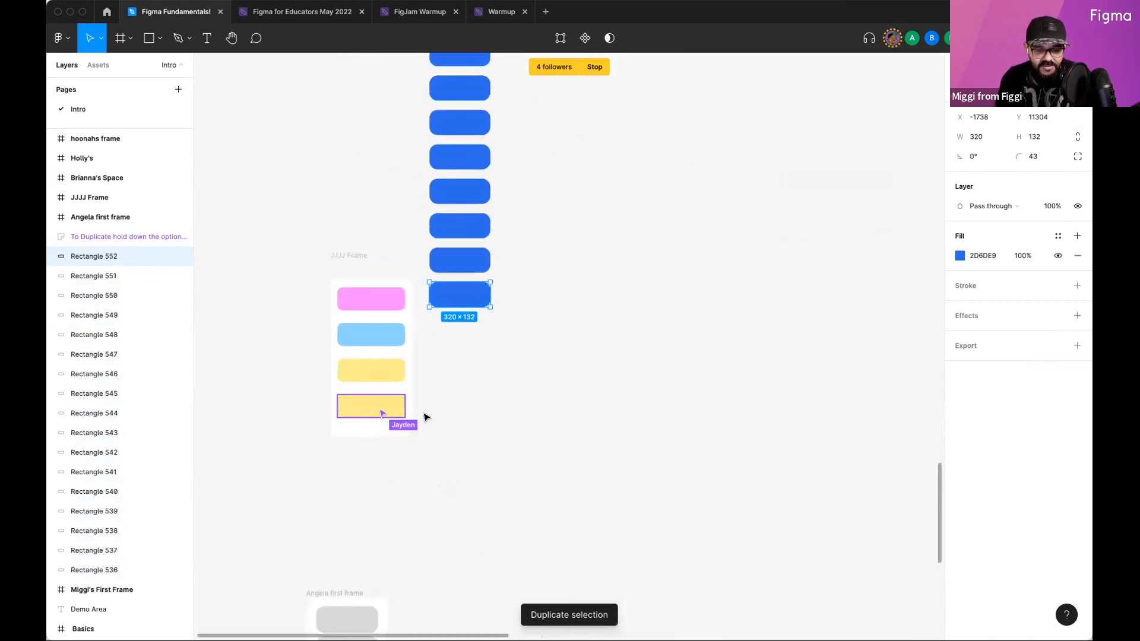
key(super+d)
key(super+d)
key(super+d)
key(super+d)
key(super+d)
key(super+d)
key(super+d)
scroll(518, 401, down, 2)
scroll(518, 401, down, 5)
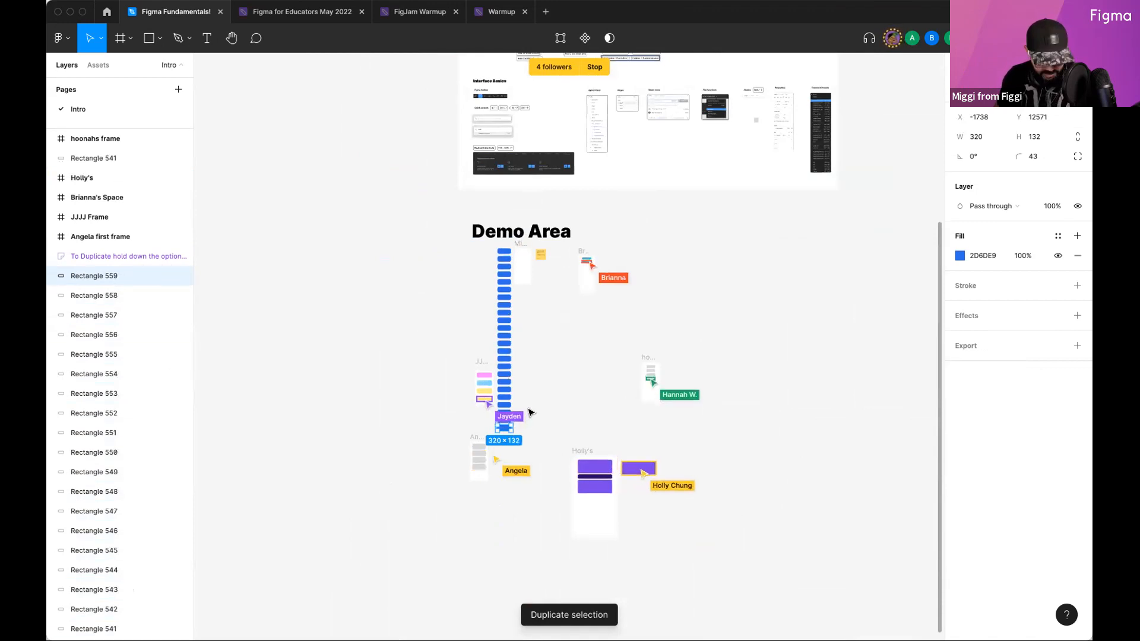
Step: Undo all the rectangle duplicates and the height change, back to a single 320 × 285 blue rectangle beside the frame
key(super+z)
key(super+z)
key(super+z)
key(super+z)
key(super+z)
key(super+z)
key(super+z)
key(super+z)
key(super+z)
key(super+z)
key(super+z)
key(super+z)
key(super+z)
key(super+z)
key(super+z)
key(super+z)
key(super+z)
key(super+z)
key(super+z)
key(super+z)
key(super+z)
key(super+z)
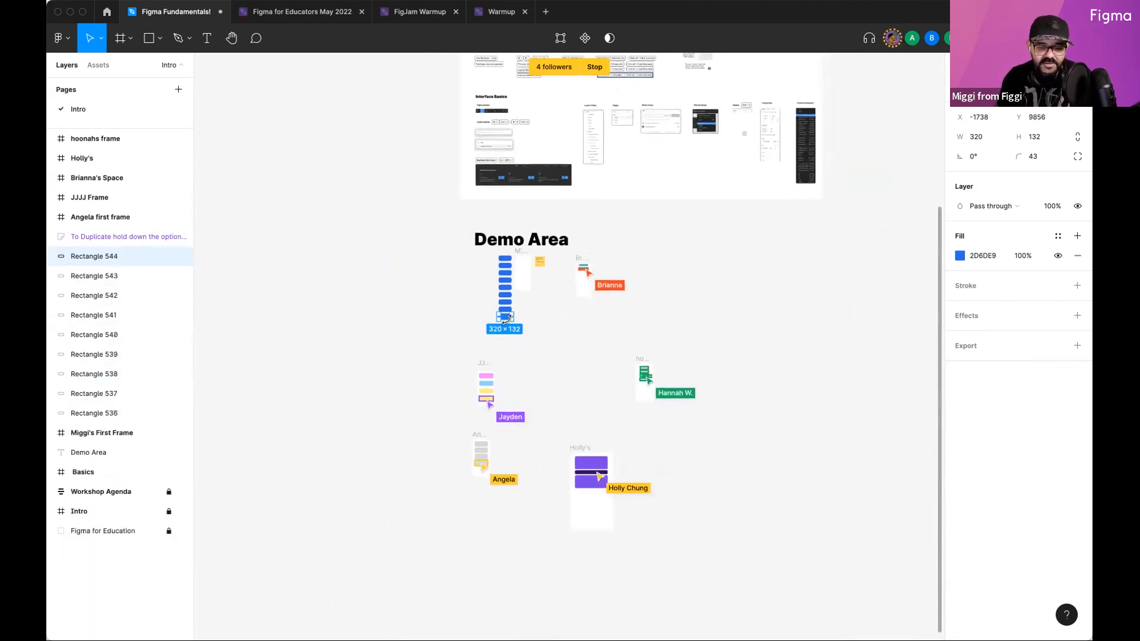
scroll(510, 265, up, 2)
scroll(509, 265, up, 5)
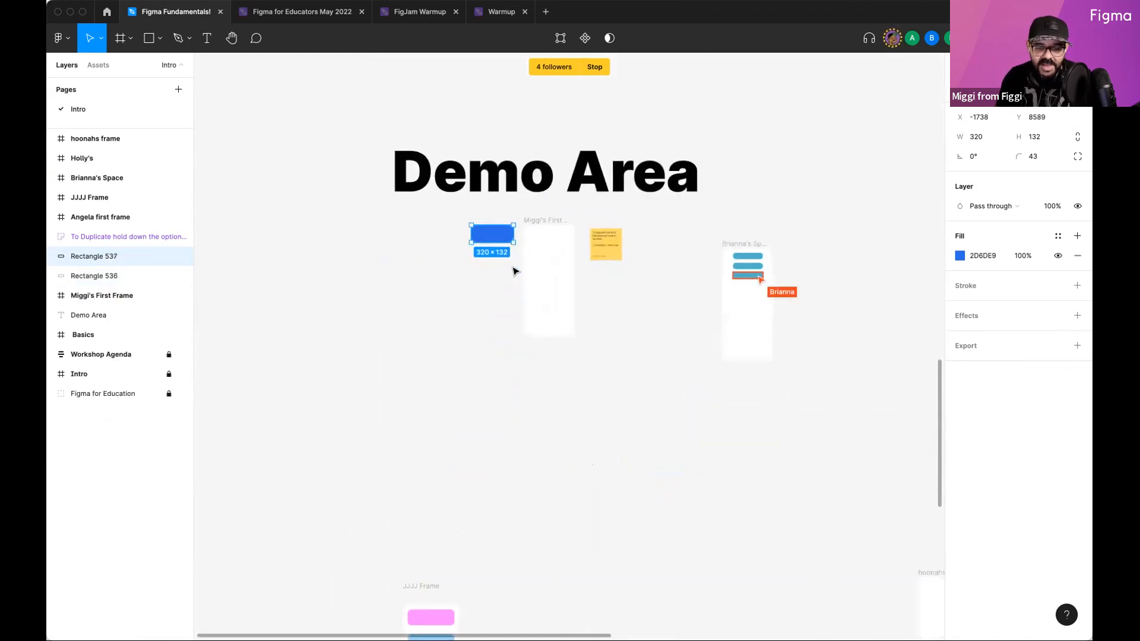
key(super+z)
key(super+z)
key(super+z)
key(super+z)
key(super+z)
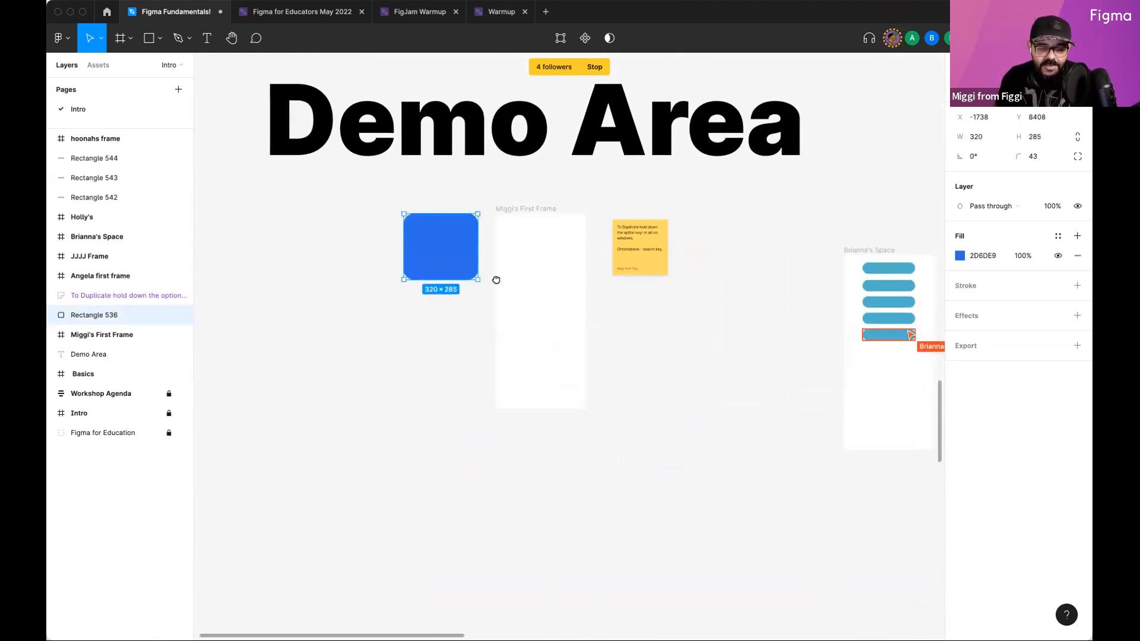
Step: Draw a circle about 336 × 336 below the blue rectangle, outside the frame
scroll(491, 278, up, 1)
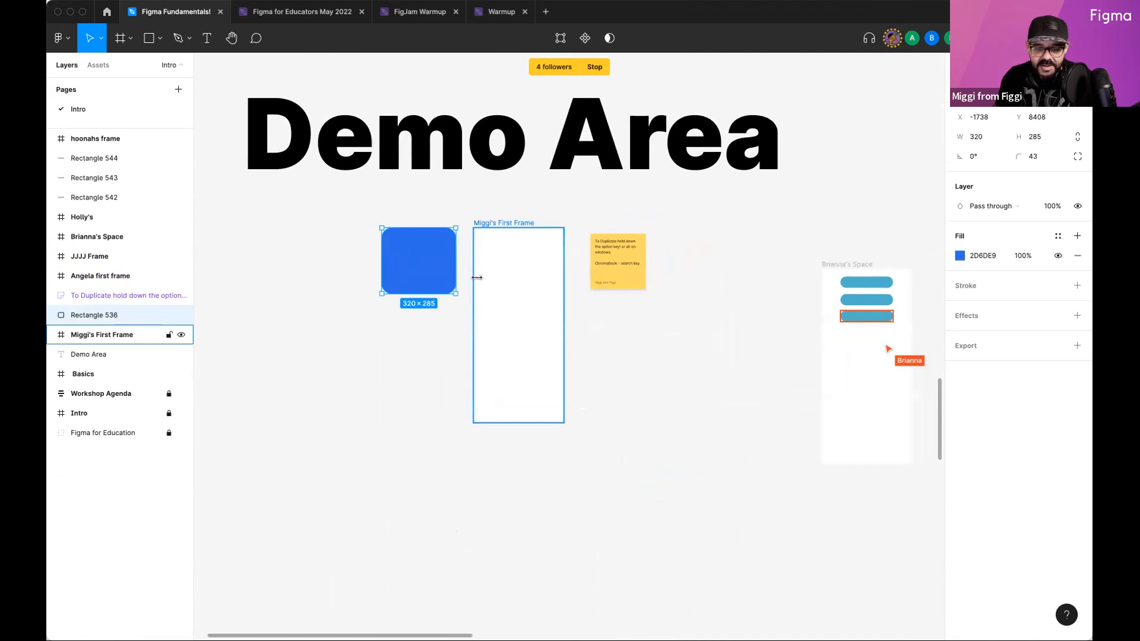
click(160, 38)
click(135, 109)
scroll(423, 344, up, 2)
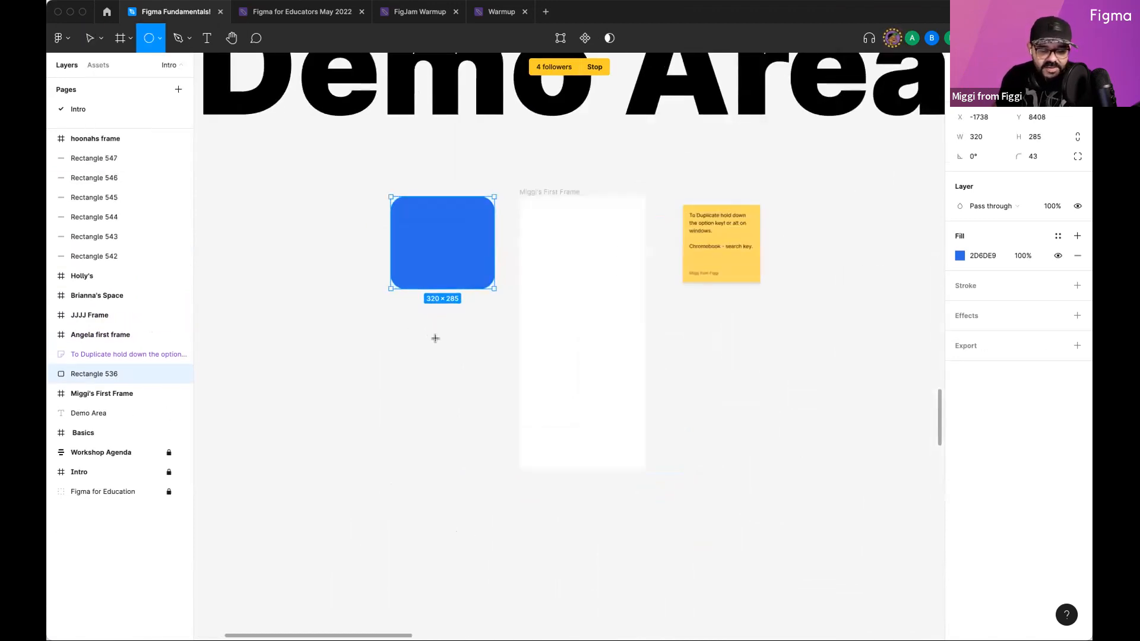
drag(371, 330, 482, 440)
Step: Cut the circle down to a quarter wedge with a -25% sweep and fill it with FD5959
scroll(445, 398, up, 2)
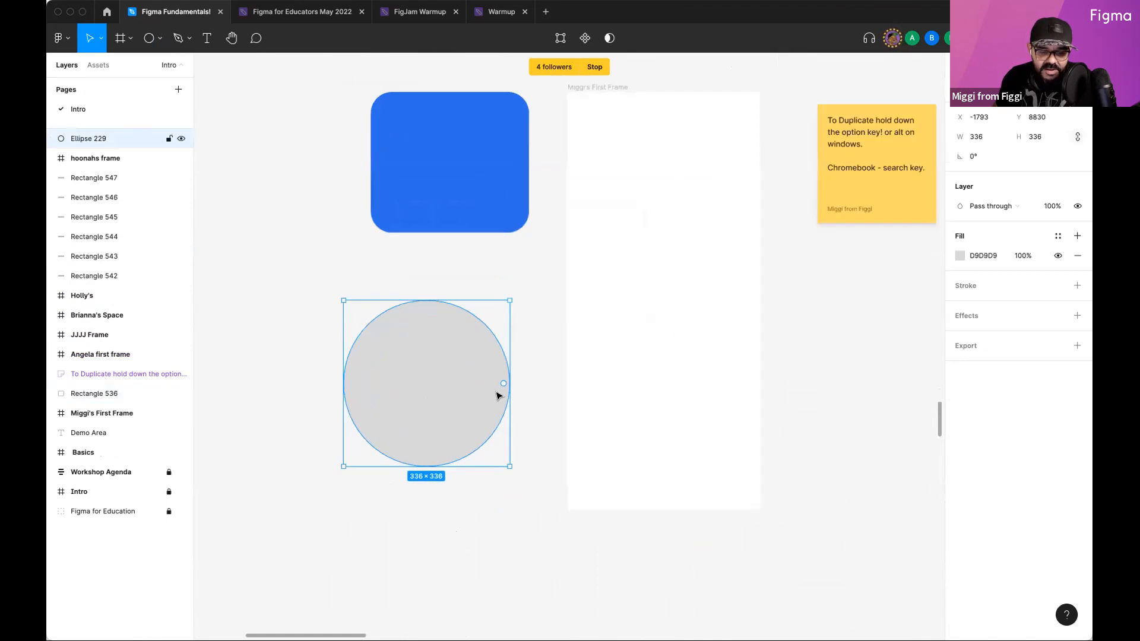
drag(502, 386, 429, 325)
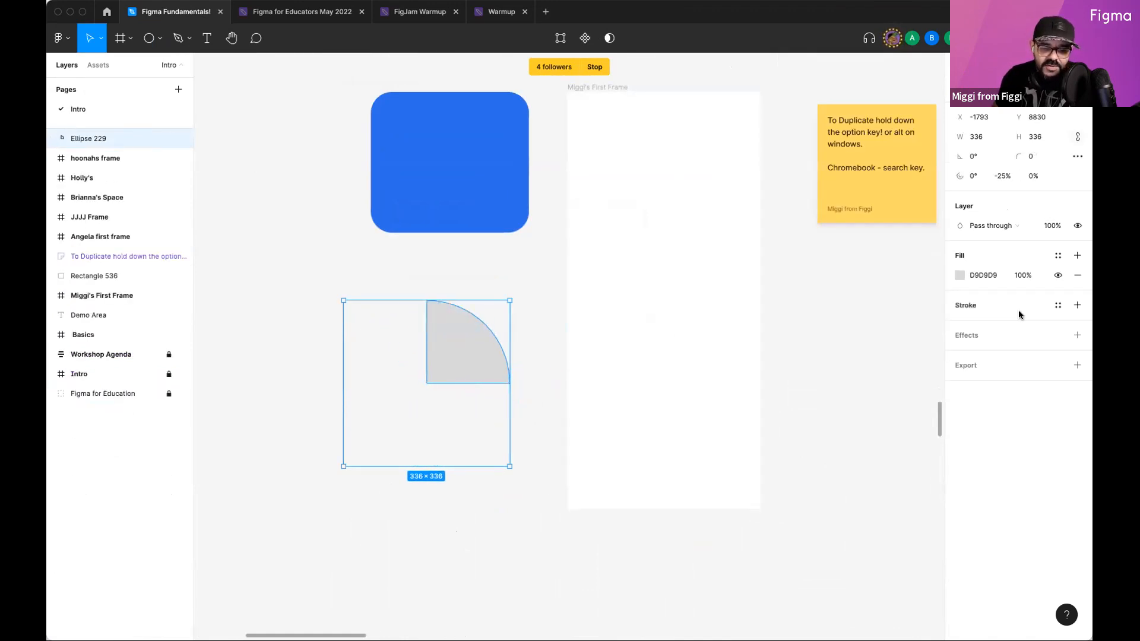
click(960, 275)
click(894, 292)
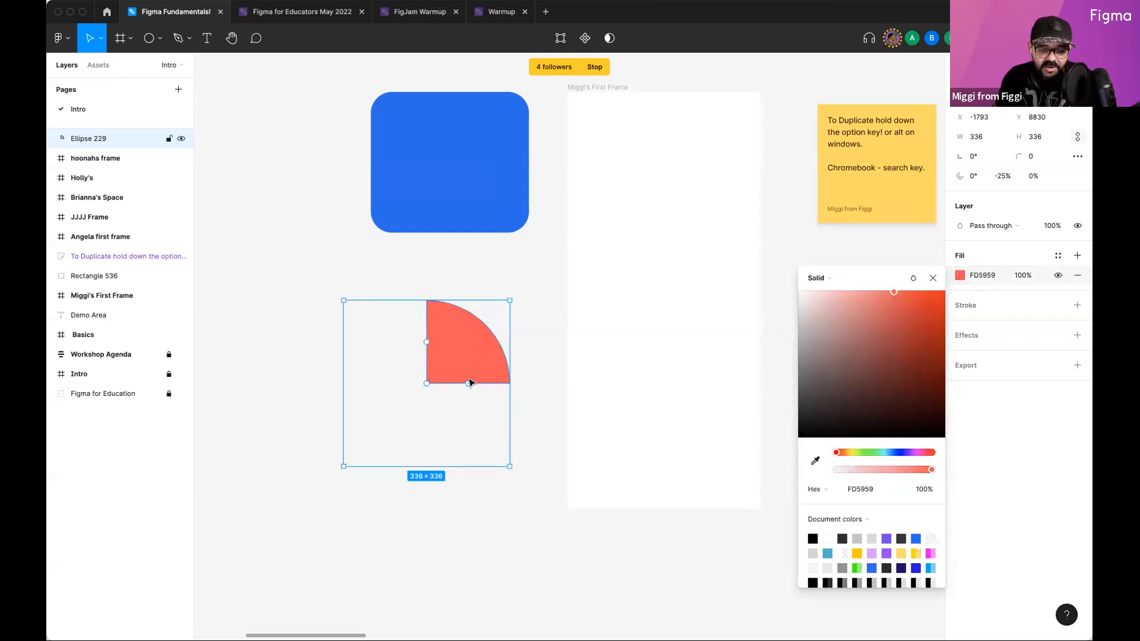
Step: Reshape the wedge into an open ring with a sweep of about -78.5% and ratio of 57.11%, placed at about X -1762, Y 8762
drag(428, 381, 460, 350)
mouse_move(425, 315)
mouse_down()
mouse_move(373, 376)
mouse_move(421, 331)
mouse_up()
drag(487, 400, 415, 372)
drag(360, 421, 465, 380)
drag(408, 450, 427, 400)
Step: Draw a triangle about 285 × 285 with the Polygon tool below the red ring
click(159, 39)
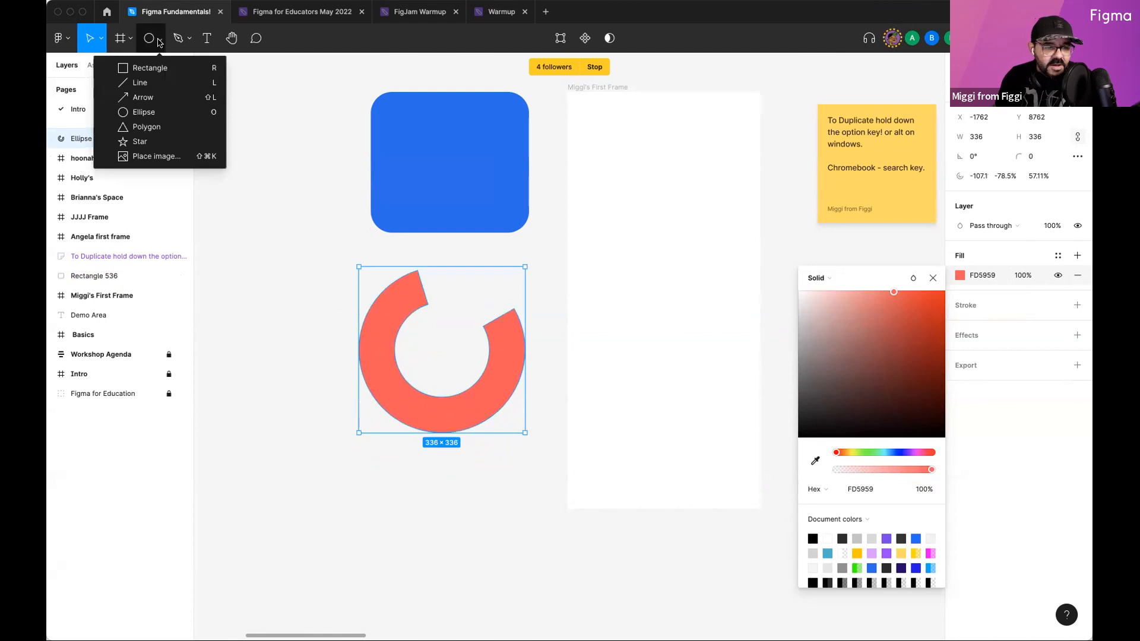
click(147, 127)
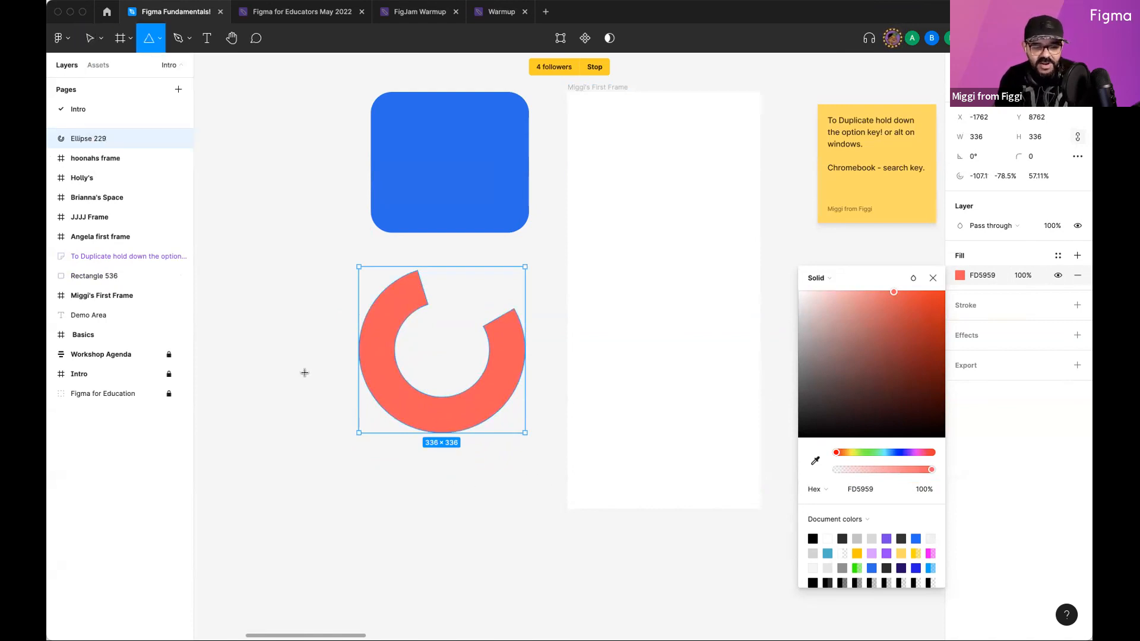
mouse_move(383, 490)
mouse_down()
mouse_move(501, 586)
mouse_move(525, 632)
mouse_up()
Step: Turn the triangle into a six-sided polygon with corner radius 40 and place it to the left of the red ring
scroll(532, 552, down, 2)
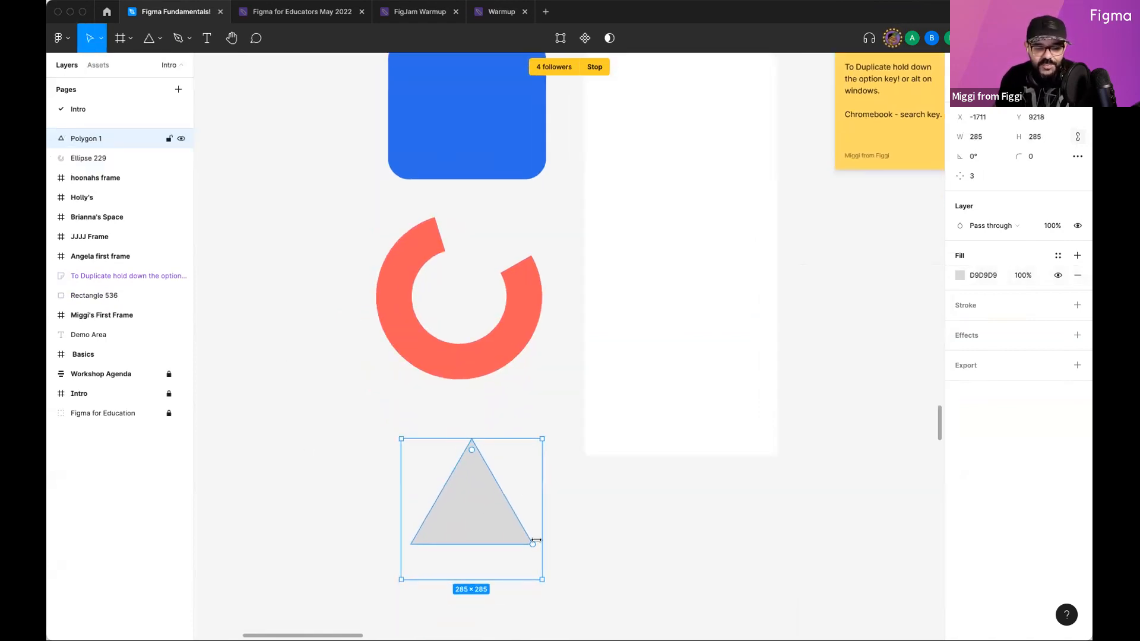
drag(535, 530, 528, 466)
drag(509, 437, 323, 292)
scroll(389, 303, left, 3)
scroll(389, 302, up, 2)
mouse_move(367, 255)
mouse_down()
mouse_move(366, 300)
mouse_move(367, 274)
mouse_up()
click(389, 173)
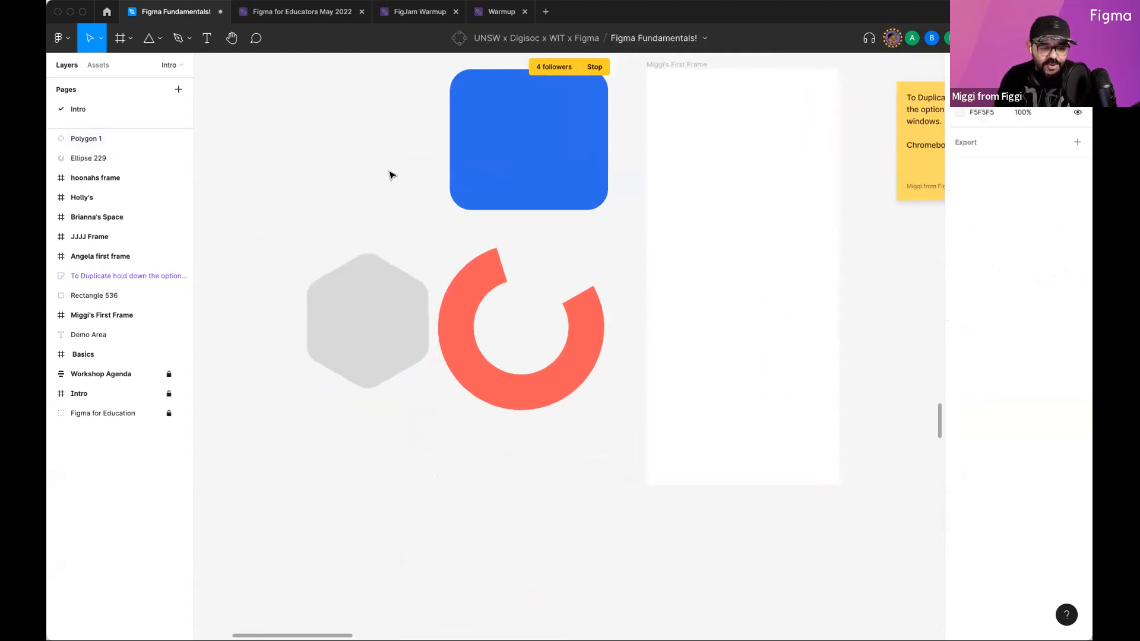
Step: Draw a five-pointed star about 237 × 237 on the empty canvas below the hexagon and ring
click(161, 38)
click(140, 138)
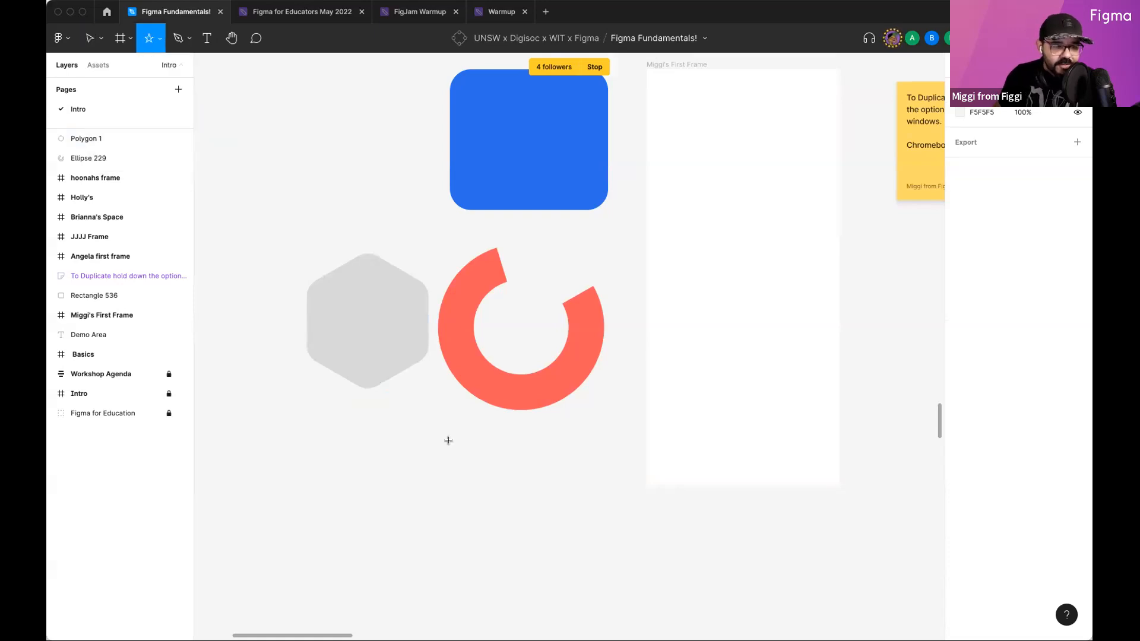
drag(386, 467, 503, 584)
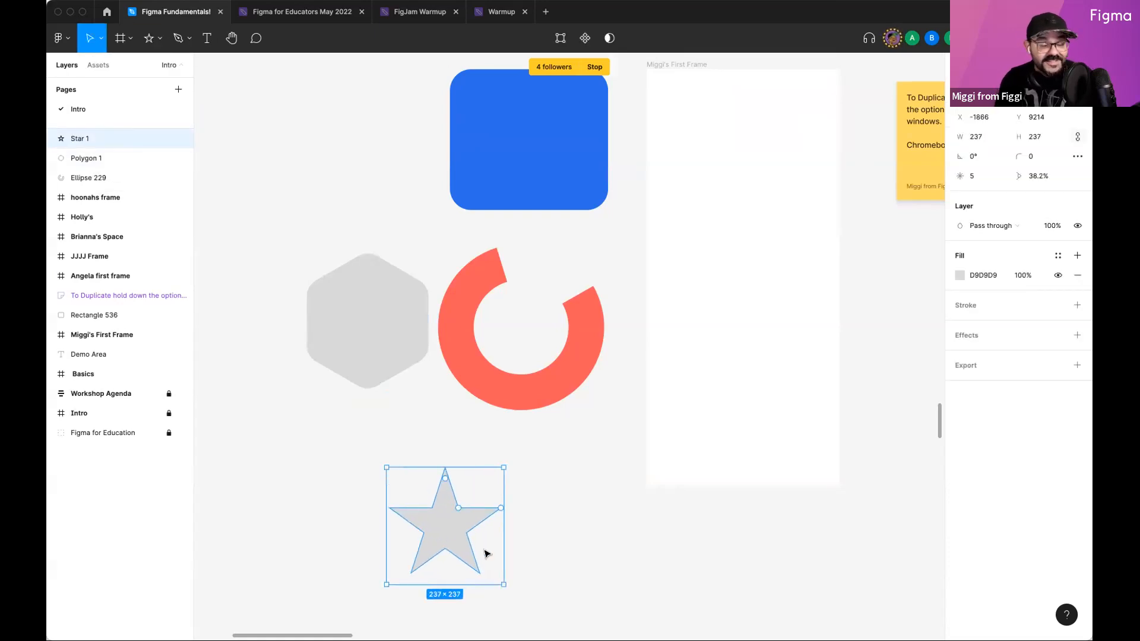
Step: Give the star six points, a 56% ratio and corner radius 9, and move it directly under the ring
mouse_move(500, 510)
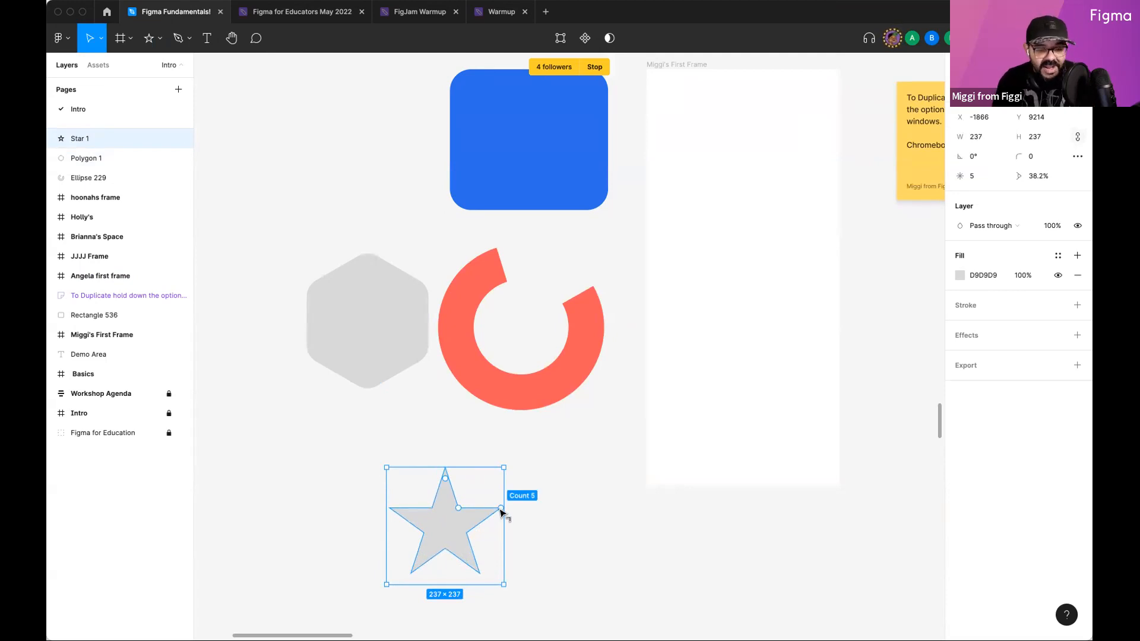
drag(500, 509, 445, 473)
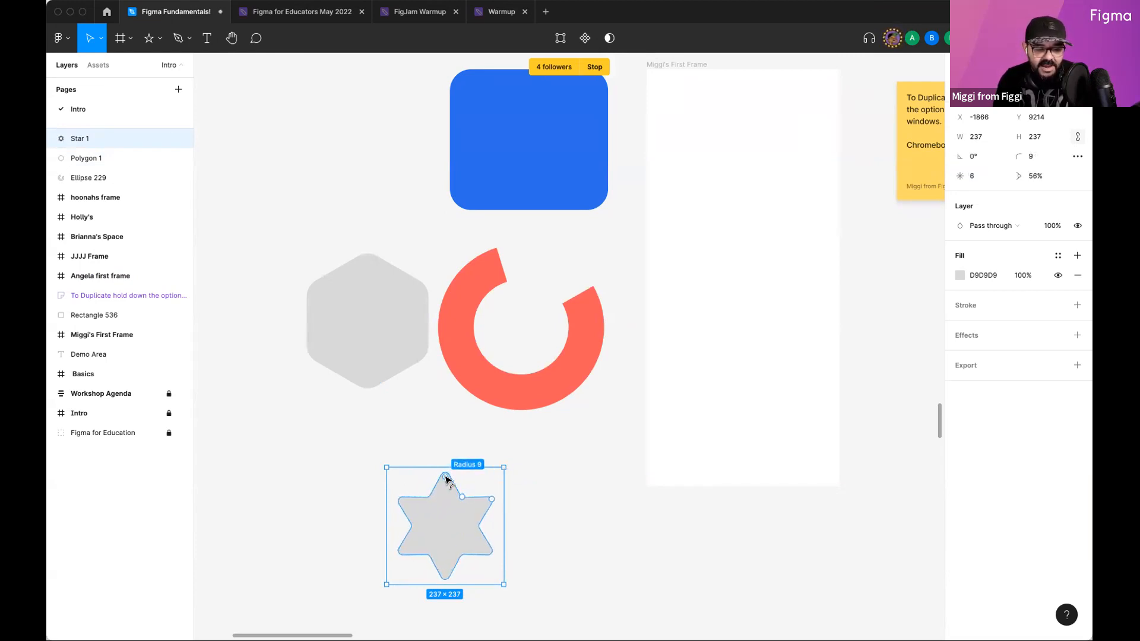
click(491, 473)
drag(471, 510, 479, 537)
click(670, 519)
scroll(676, 536, down, 3)
Step: Fill the six-pointed star with yellow FFED4E
click(412, 511)
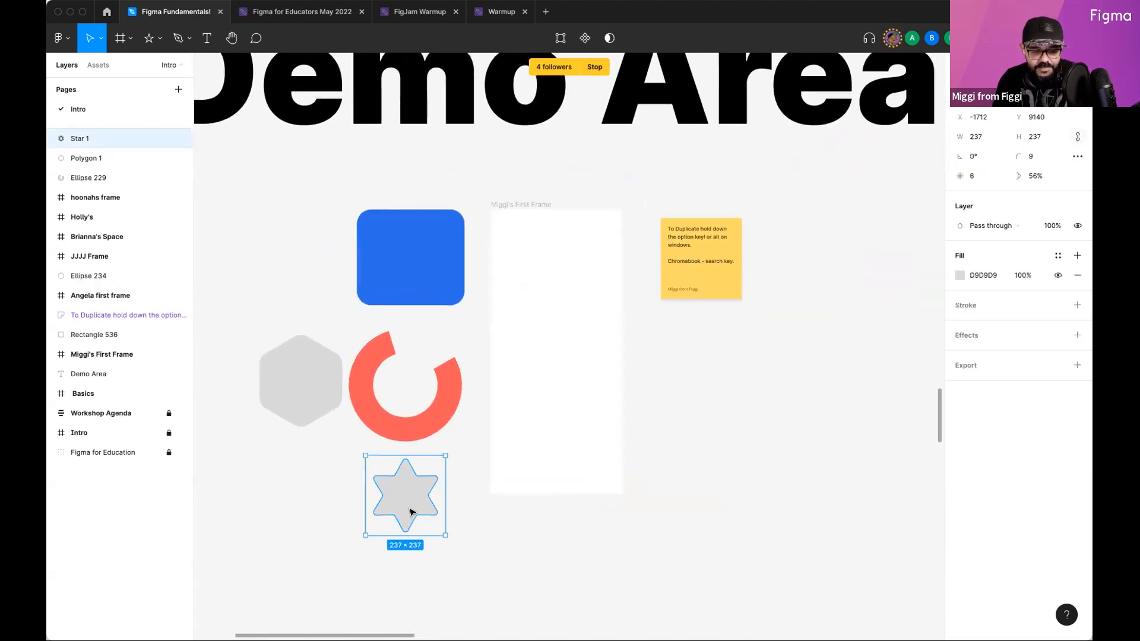
click(959, 275)
click(851, 453)
click(901, 292)
Step: Fill the grey rounded hexagon with red FF5252
click(316, 395)
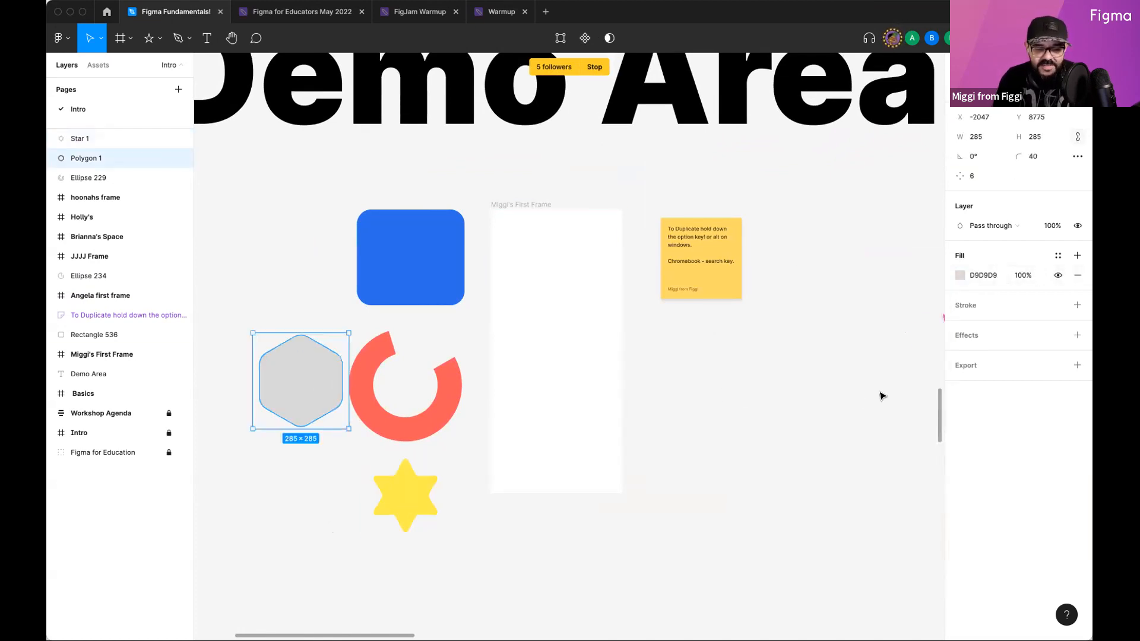
click(960, 275)
click(898, 292)
click(671, 386)
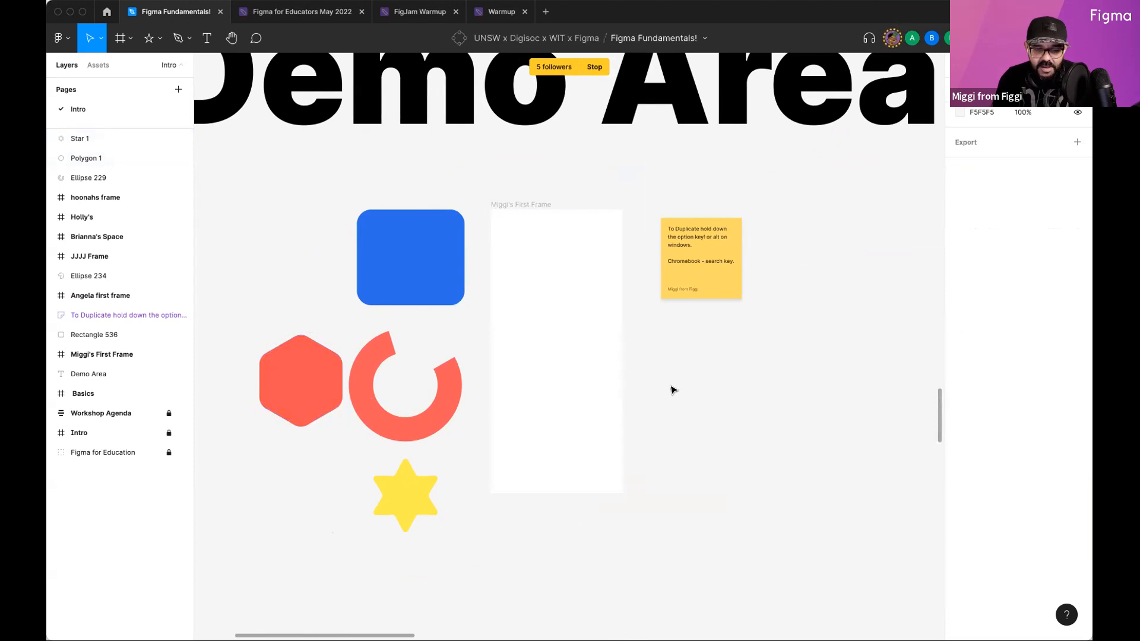
Step: Select the hexagon, blue rectangle, ring and star together and add a 000000 stroke to them
click(313, 364)
scroll(313, 363, down, 1)
shift+click(389, 297)
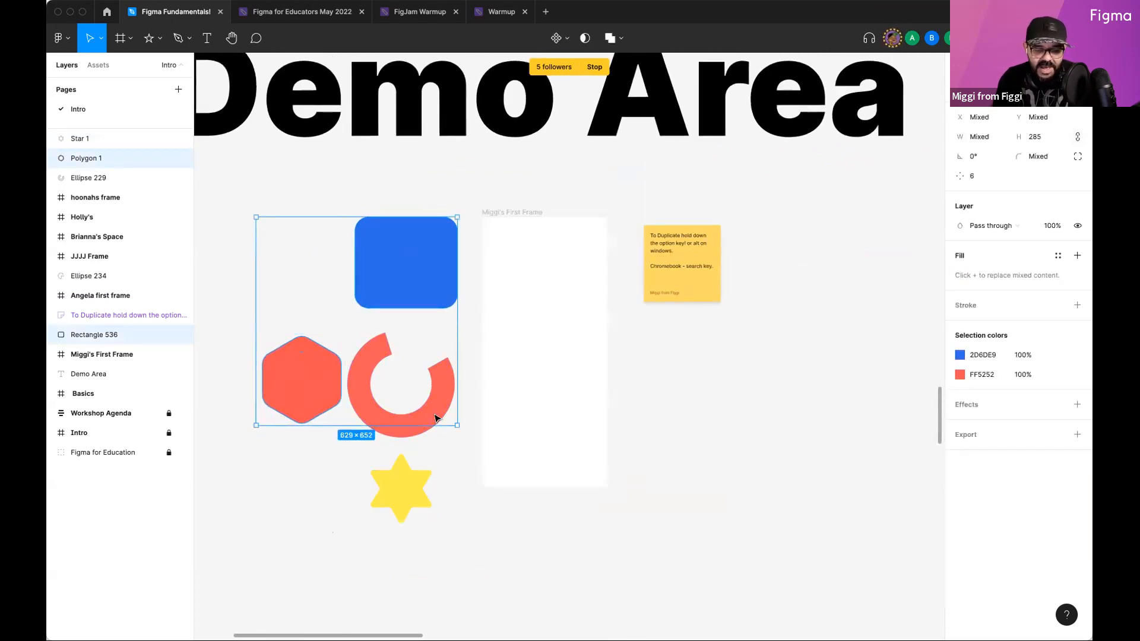
shift+click(438, 418)
shift+click(421, 483)
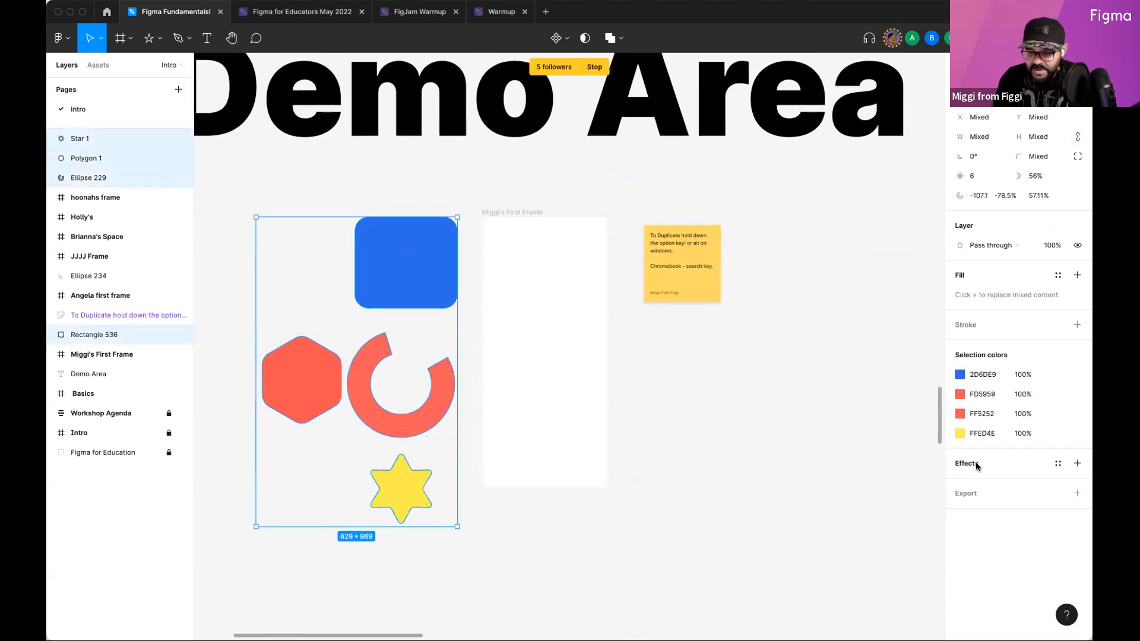
click(965, 324)
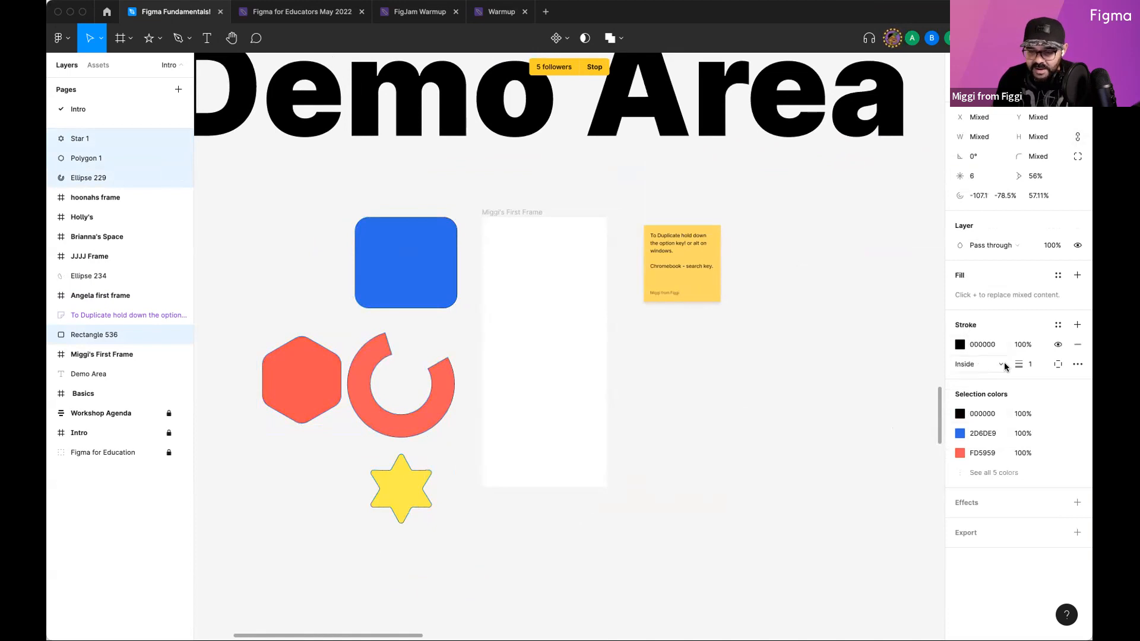
Step: Thicken the black stroke on the four shapes and change its alignment
mouse_move(1018, 363)
mouse_down()
mouse_move(1049, 364)
mouse_move(1023, 364)
mouse_up()
click(979, 365)
click(983, 379)
click(651, 430)
Step: Look over the demo area to examine the outlined shapes and the other participants' frames
scroll(709, 386, left, 3)
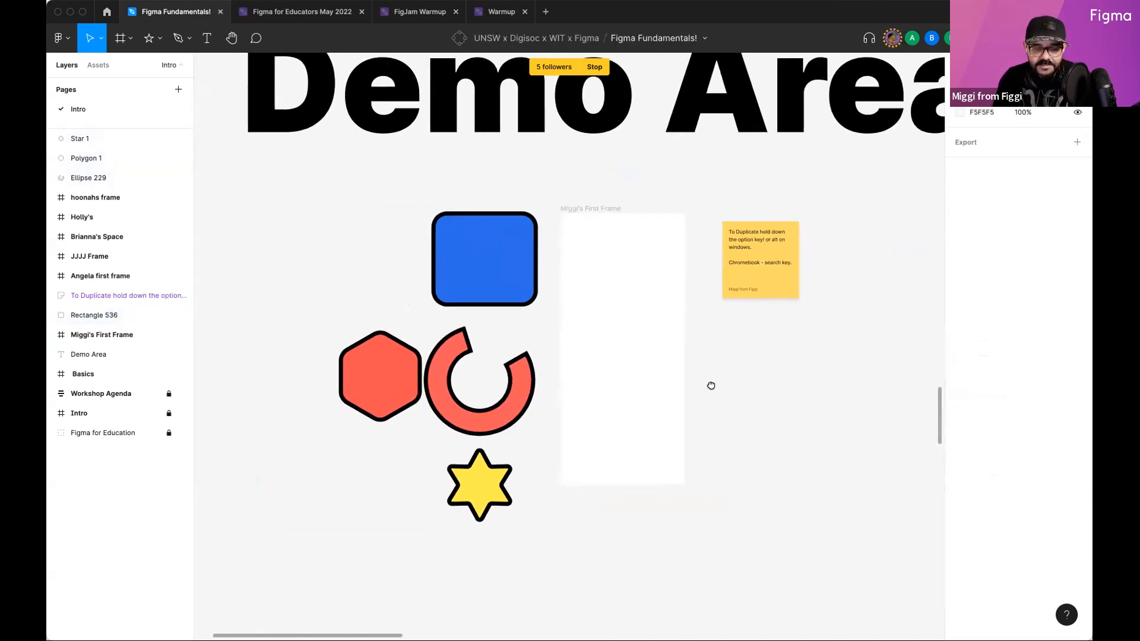
click(582, 326)
scroll(590, 346, down, 5)
drag(724, 430, 606, 379)
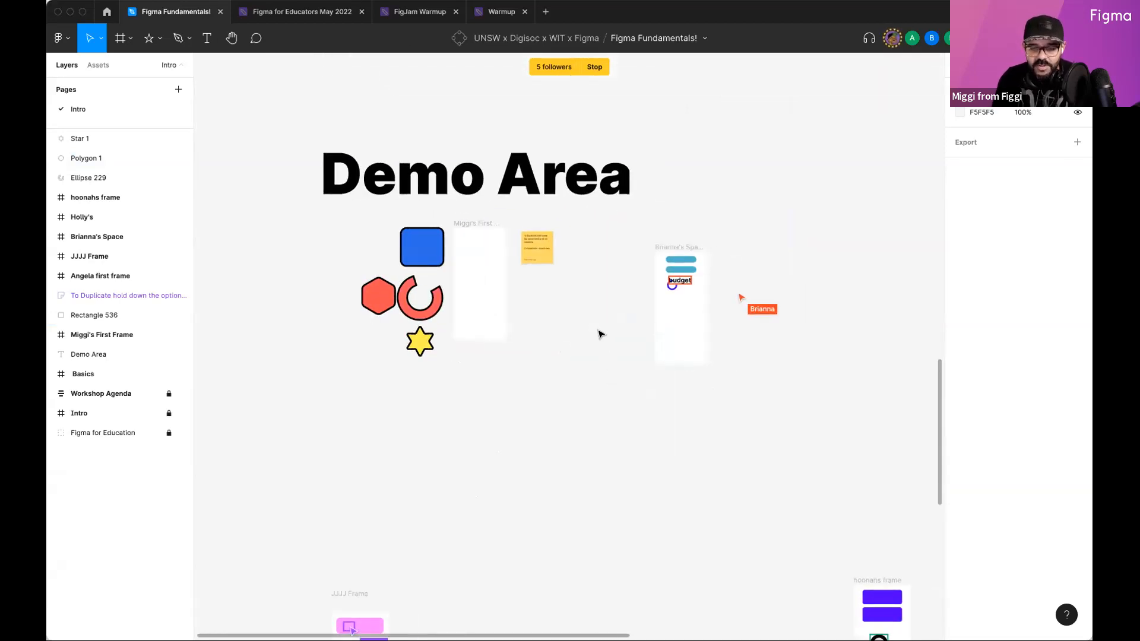
scroll(732, 272, up, 2)
scroll(731, 271, up, 3)
scroll(732, 272, down, 2)
mouse_move(773, 390)
mouse_down()
mouse_move(667, 348)
mouse_move(834, 298)
mouse_up()
drag(712, 356, 868, 369)
mouse_move(434, 285)
mouse_down()
mouse_move(617, 313)
mouse_move(703, 309)
mouse_up()
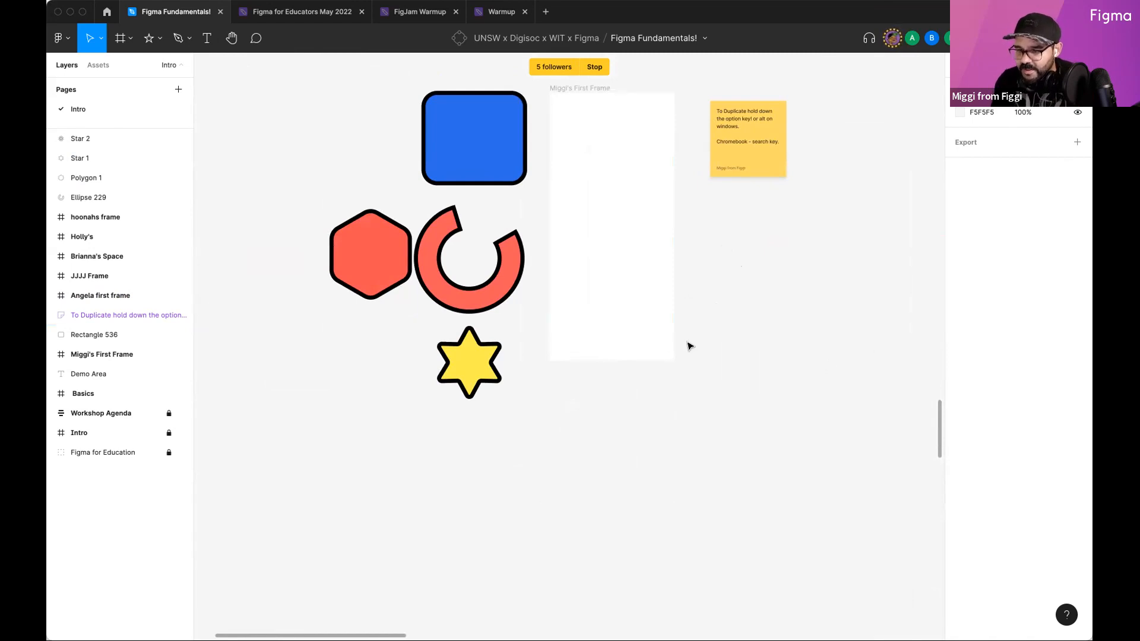
scroll(651, 331, up, 3)
scroll(651, 330, right, 3)
scroll(534, 314, right, 2)
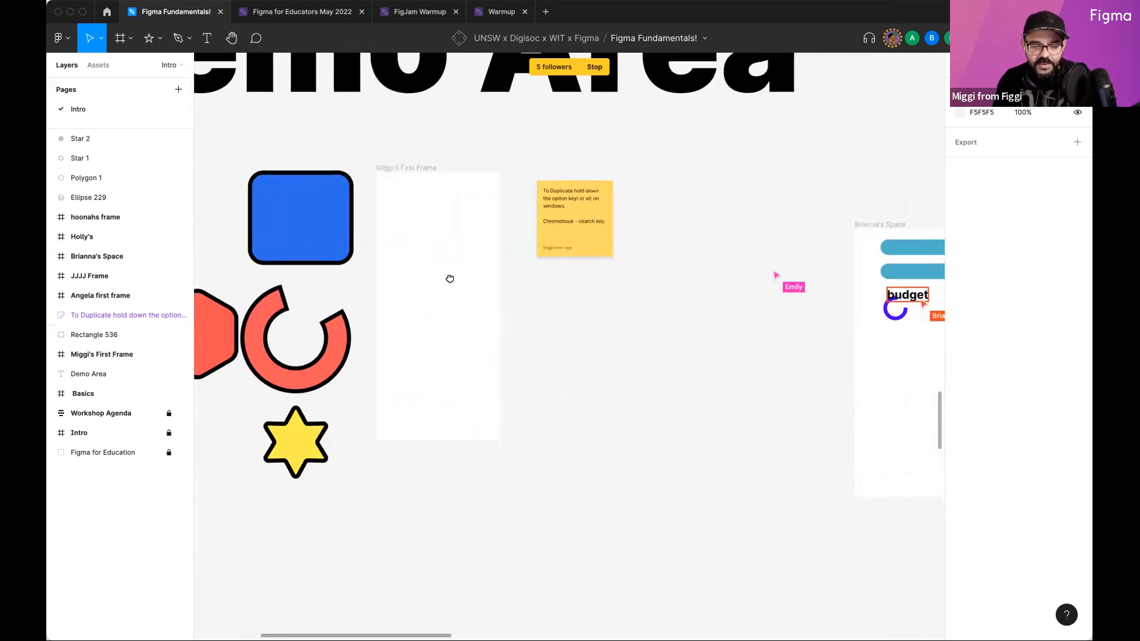
Step: Select the empty 390 × 844 frame between the outlined shapes and the sticky note
scroll(475, 285, left, 3)
scroll(475, 285, up, 2)
click(514, 287)
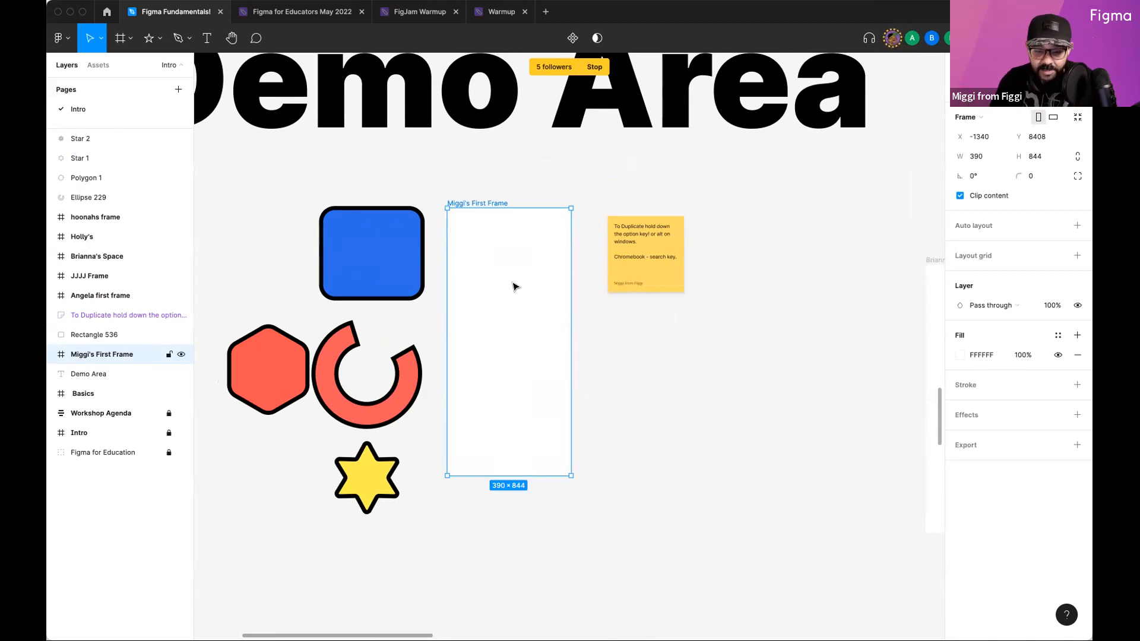
scroll(461, 252, up, 2)
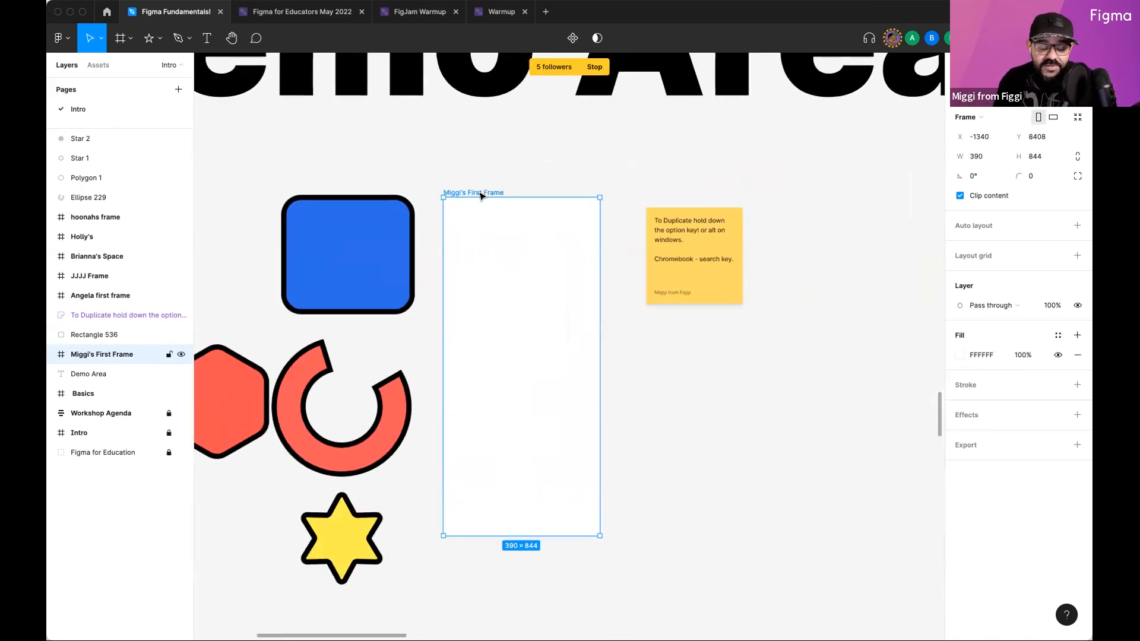
scroll(478, 193, down, 4)
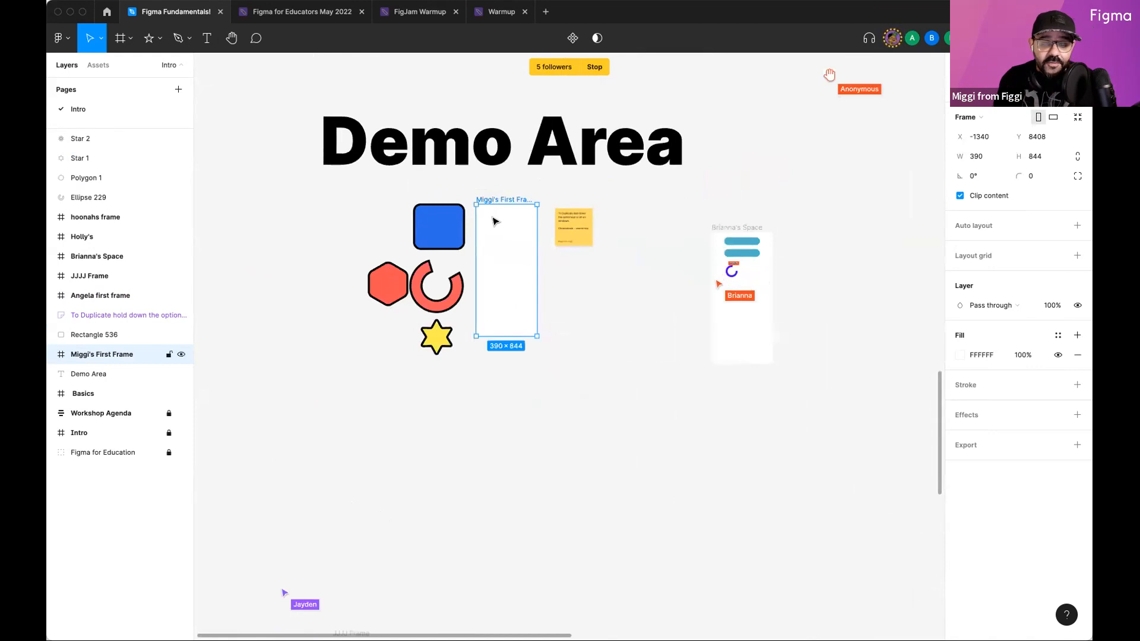
scroll(493, 205, up, 2)
scroll(494, 202, up, 2)
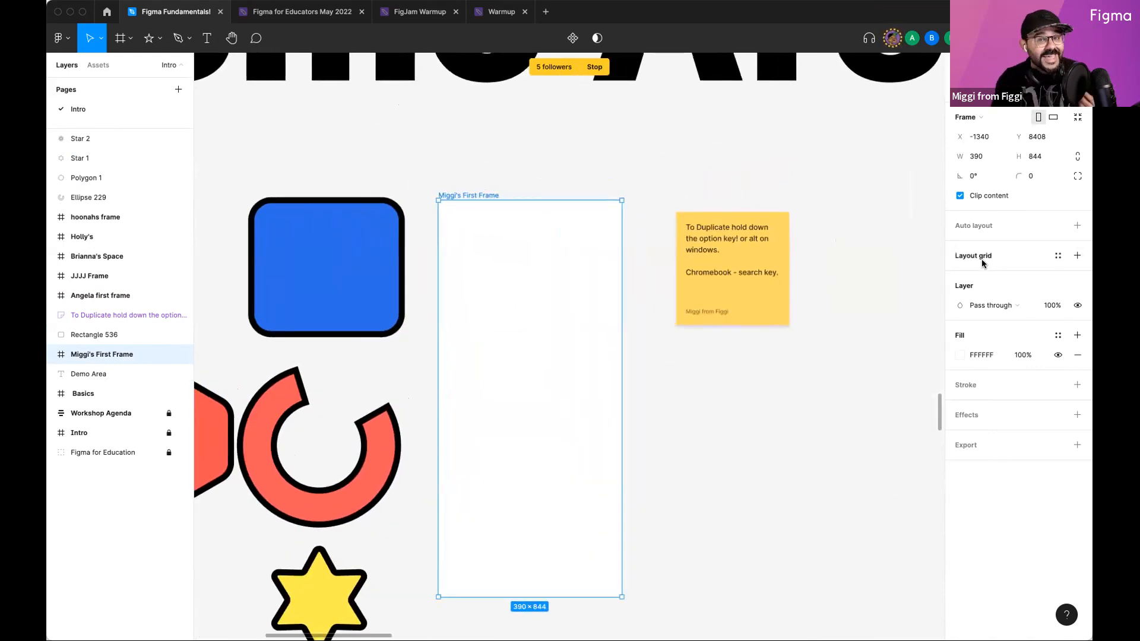
Step: Add a layout grid to the empty frame, switch it to Columns and set the column count to 4
click(1077, 255)
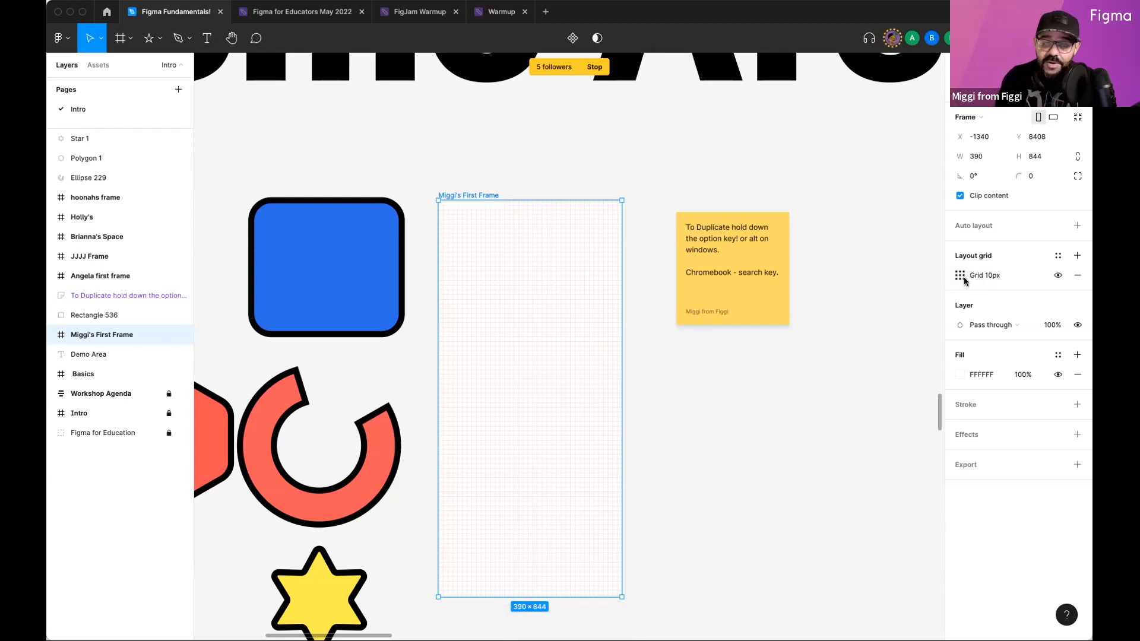
click(960, 276)
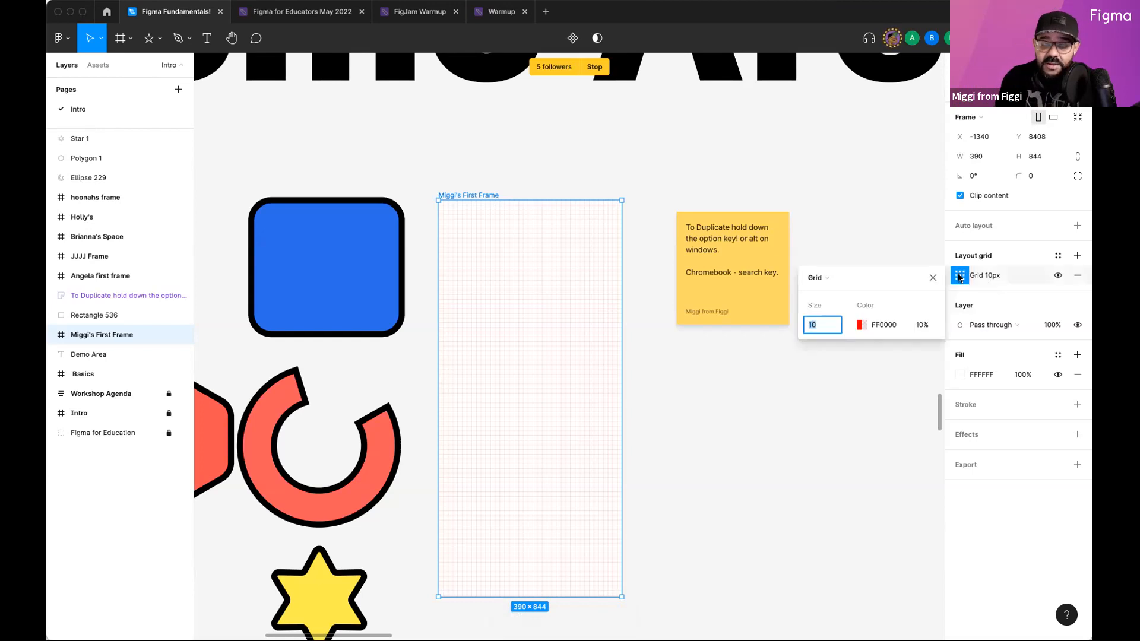
click(849, 281)
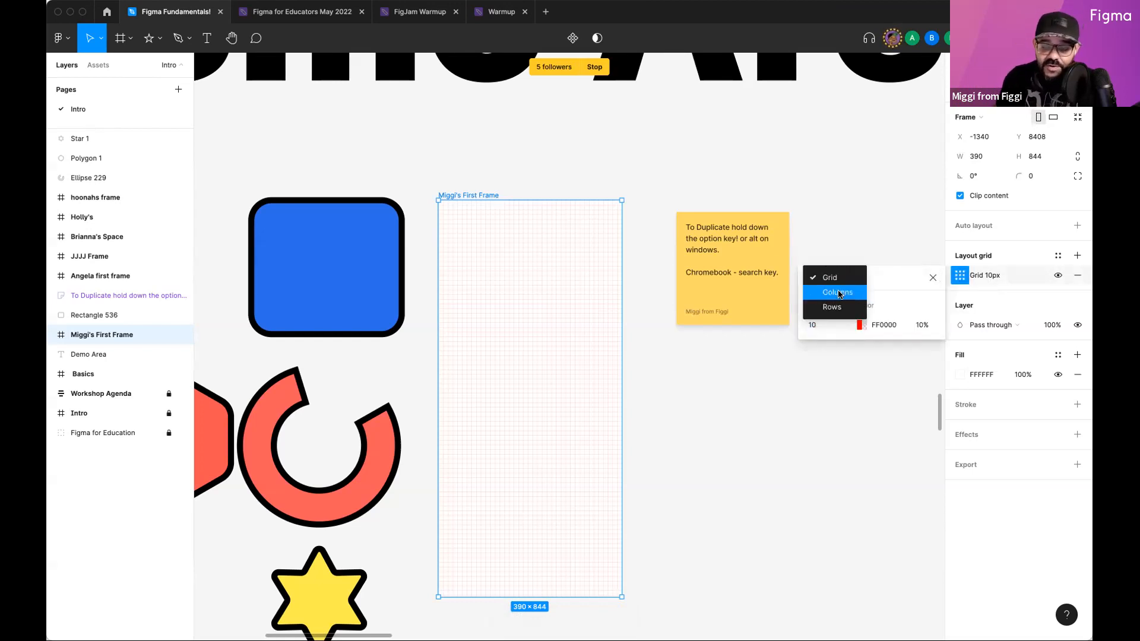
click(837, 292)
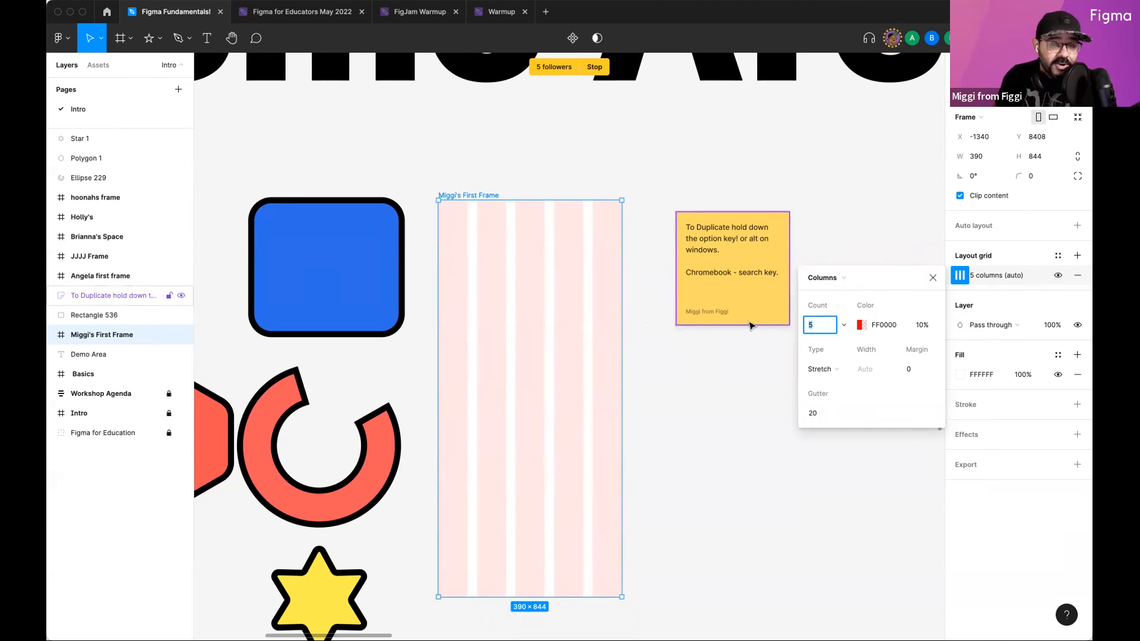
click(842, 325)
click(834, 313)
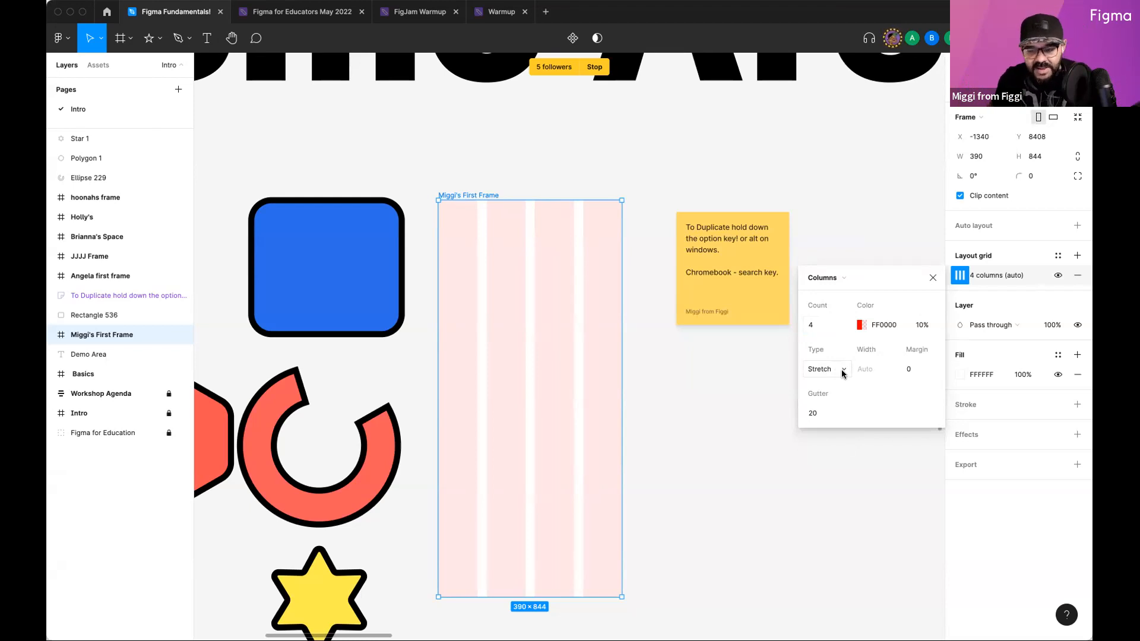
Step: Set the column grid's margin to 24 and its gutter to 16
click(915, 370)
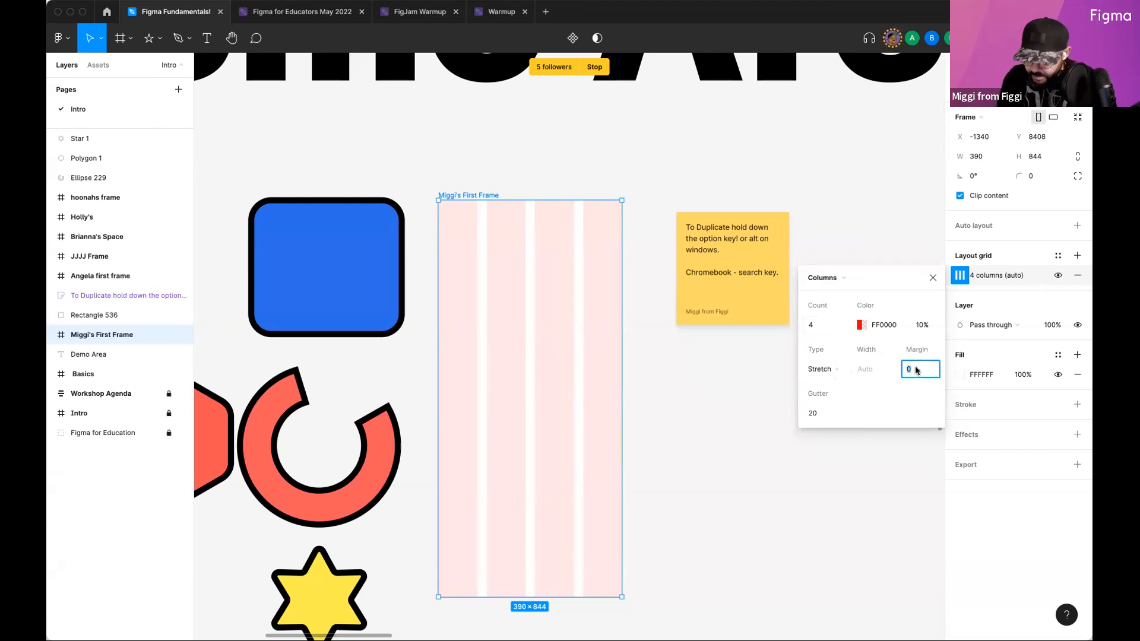
text(32)
key(Return)
click(917, 374)
text(24)
key(Return)
click(820, 419)
text(16)
key(Return)
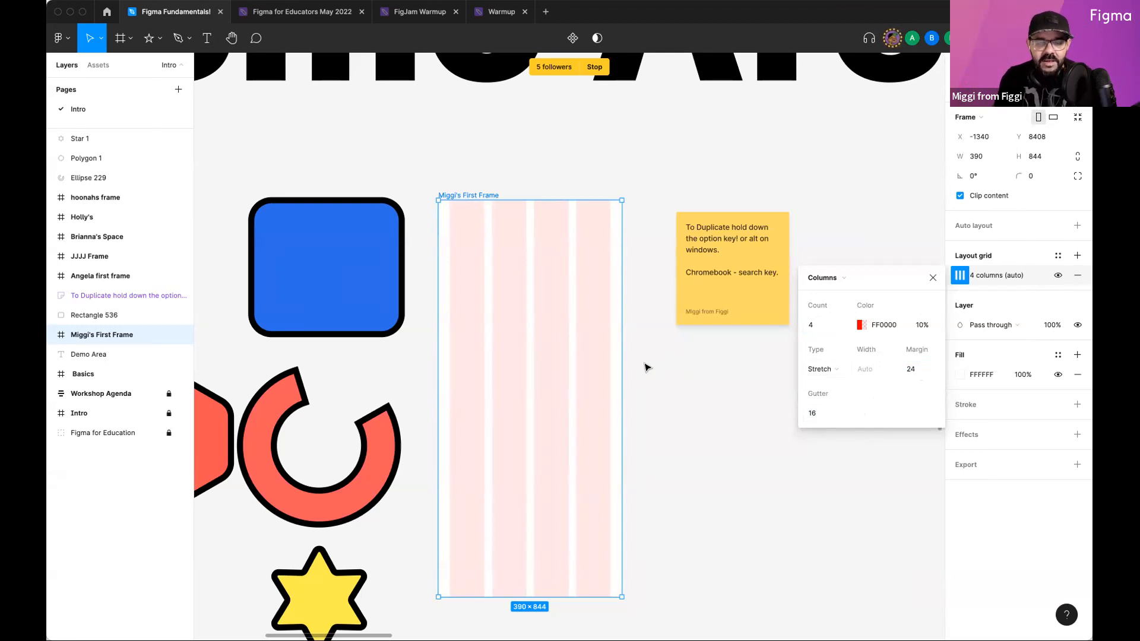
Step: Try drawing a 73 × 51 rectangle across the frame's first column, then undo it
drag(618, 363, 589, 369)
key(super+z)
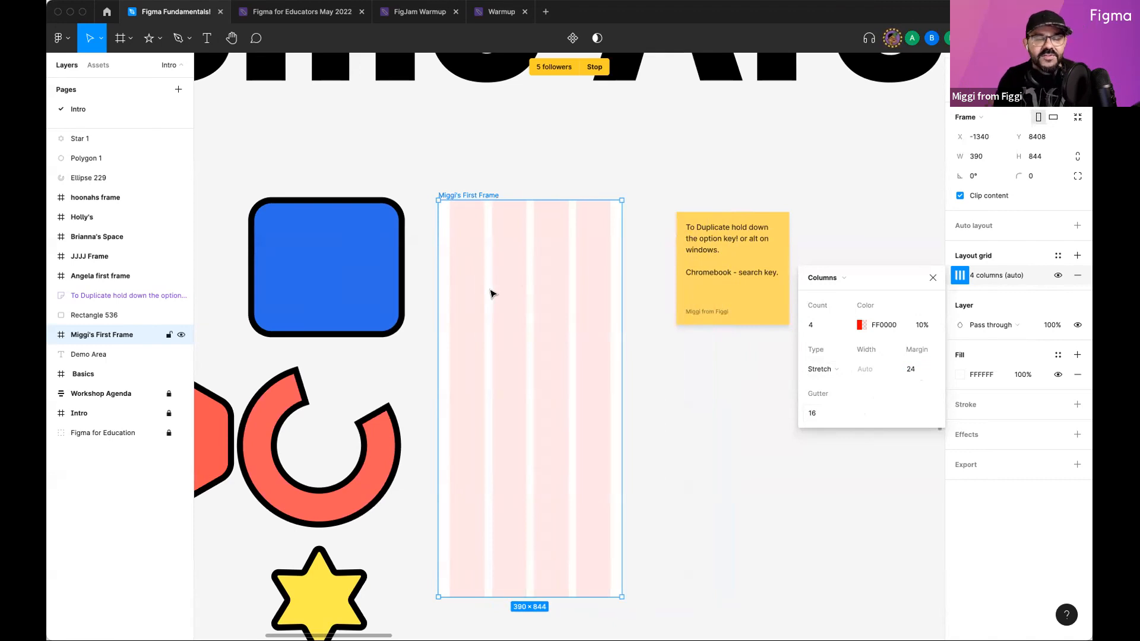
key(r)
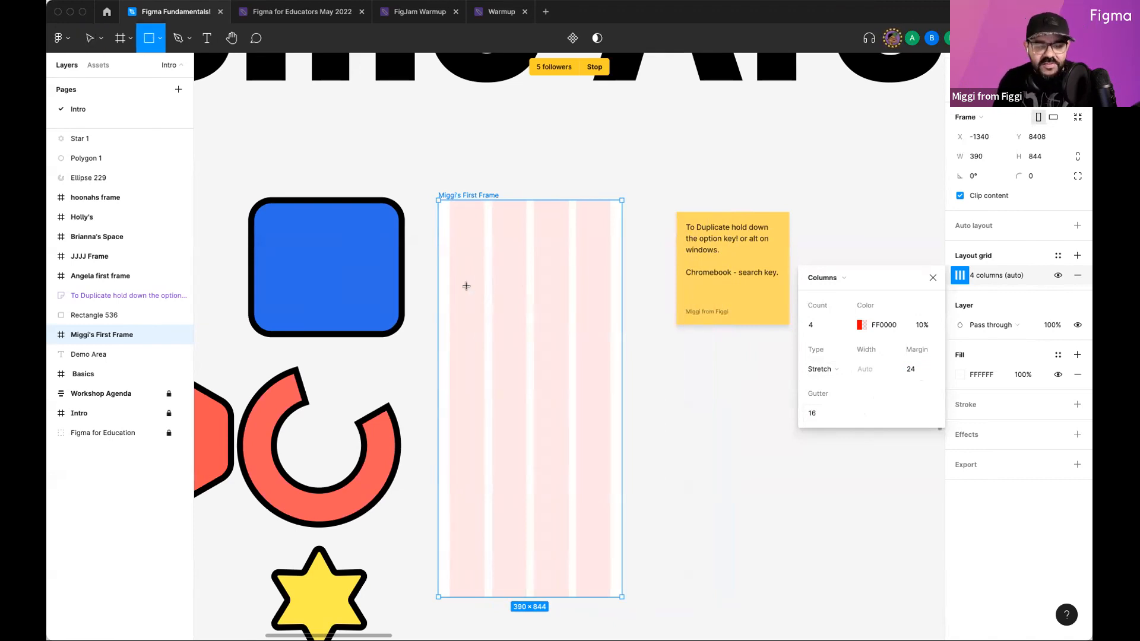
scroll(467, 287, up, 3)
mouse_move(440, 274)
mouse_down()
mouse_move(492, 311)
mouse_move(440, 294)
mouse_move(543, 296)
mouse_up()
key(super+z)
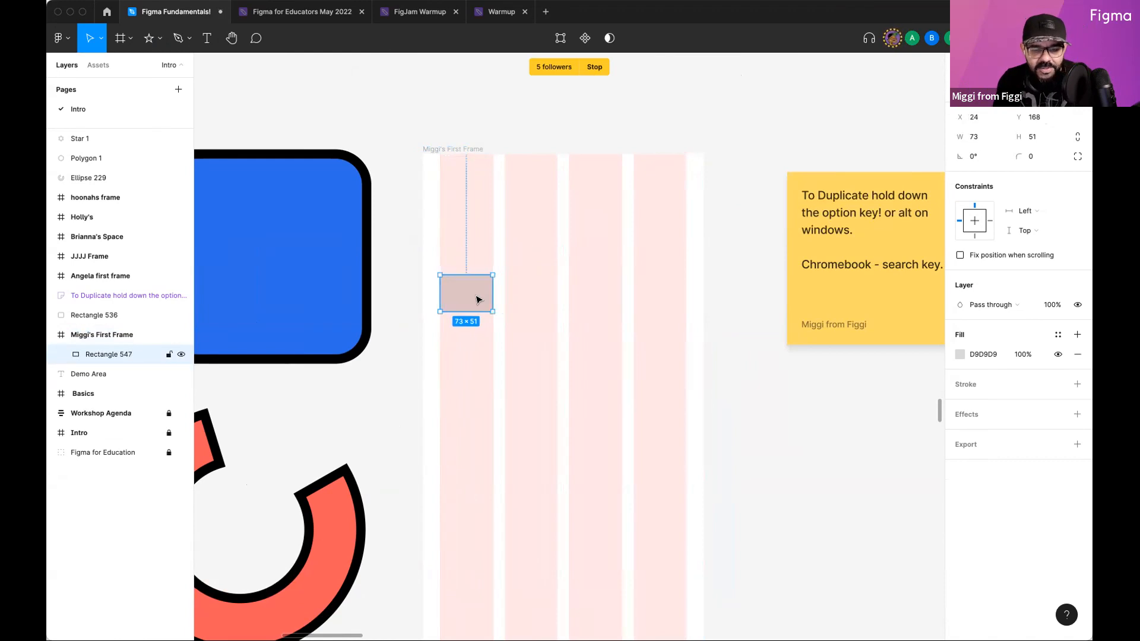
key(super+z)
Step: Draw a 342 × 170 rectangle spanning all four columns near the top of the frame
scroll(483, 293, down, 5)
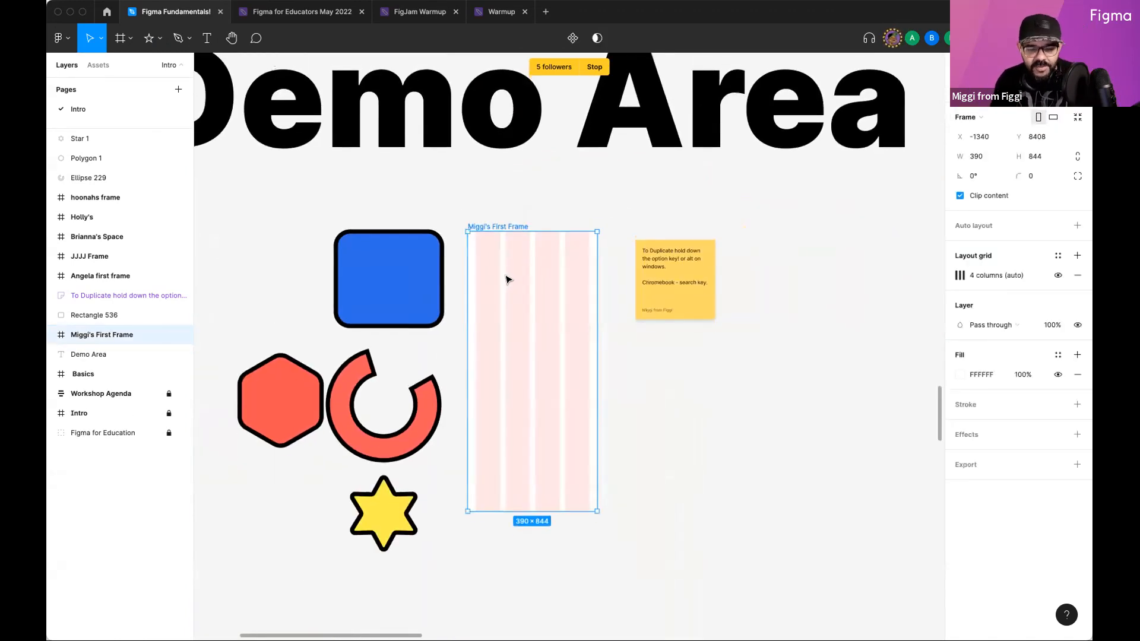
scroll(505, 286, down, 2)
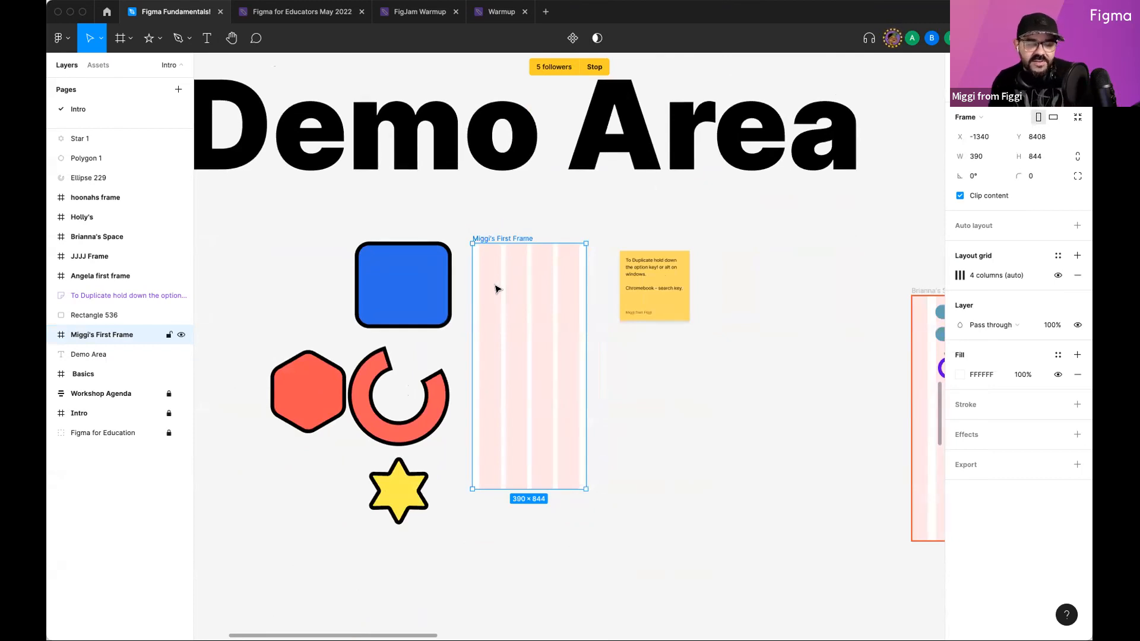
scroll(498, 290, up, 2)
key(r)
drag(474, 254, 600, 323)
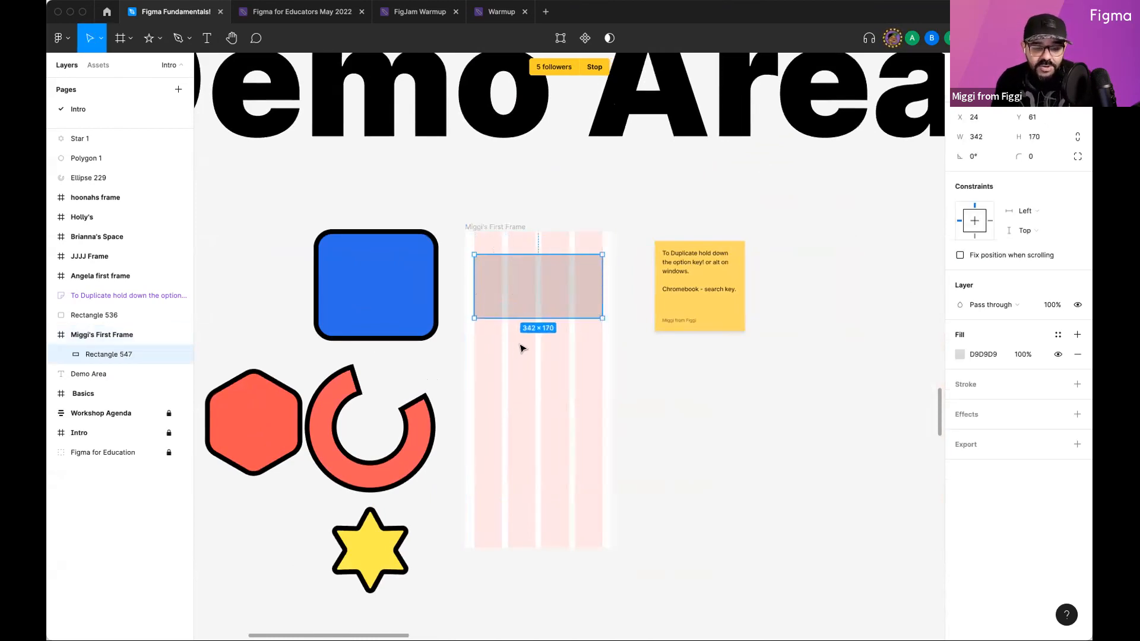
Step: Duplicate the wide rectangle below as two side-by-side 163 × 170 rectangles, each spanning two columns with a 16 gap
scroll(521, 343, up, 2)
drag(516, 280, 522, 387)
drag(631, 371, 603, 377)
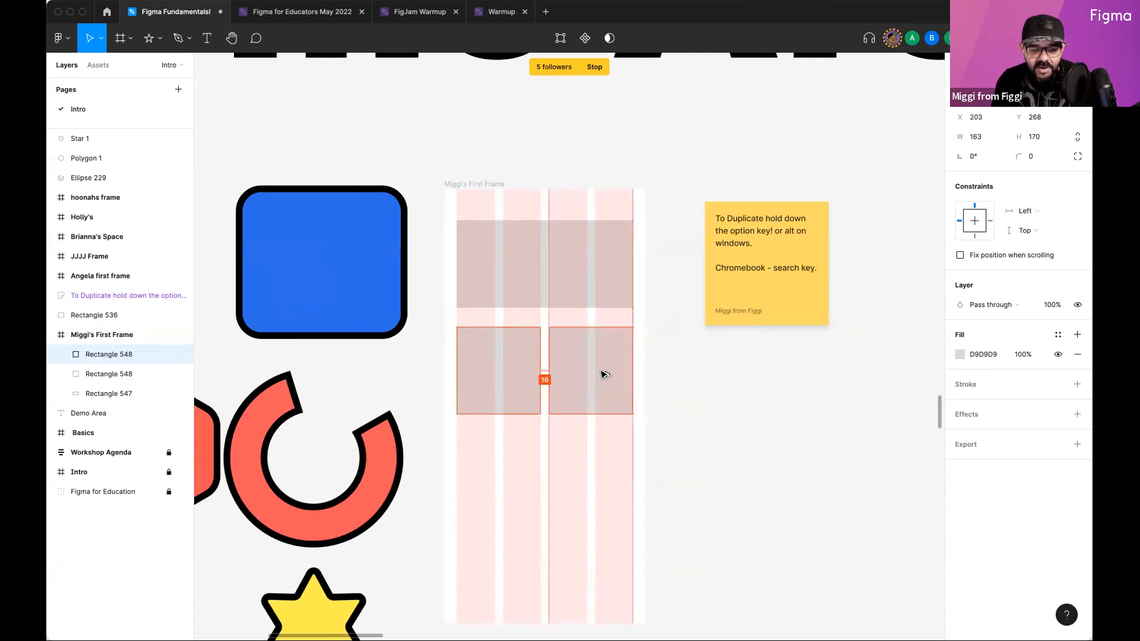
click(519, 373)
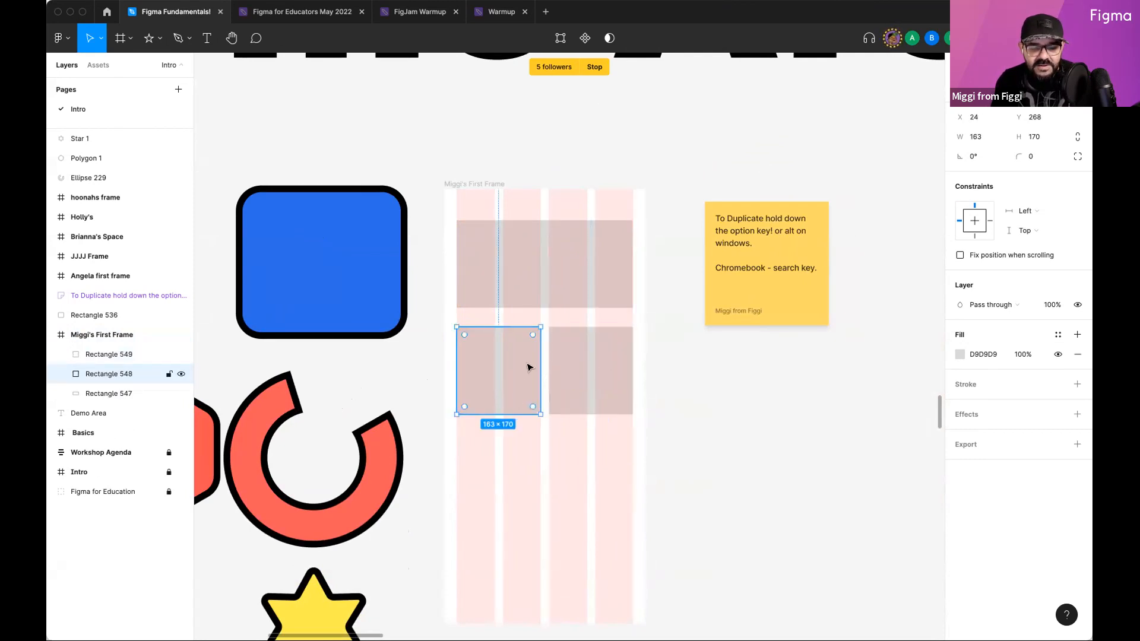
Step: Change the margin of the frame's column grid to 20
click(482, 181)
click(957, 295)
click(921, 389)
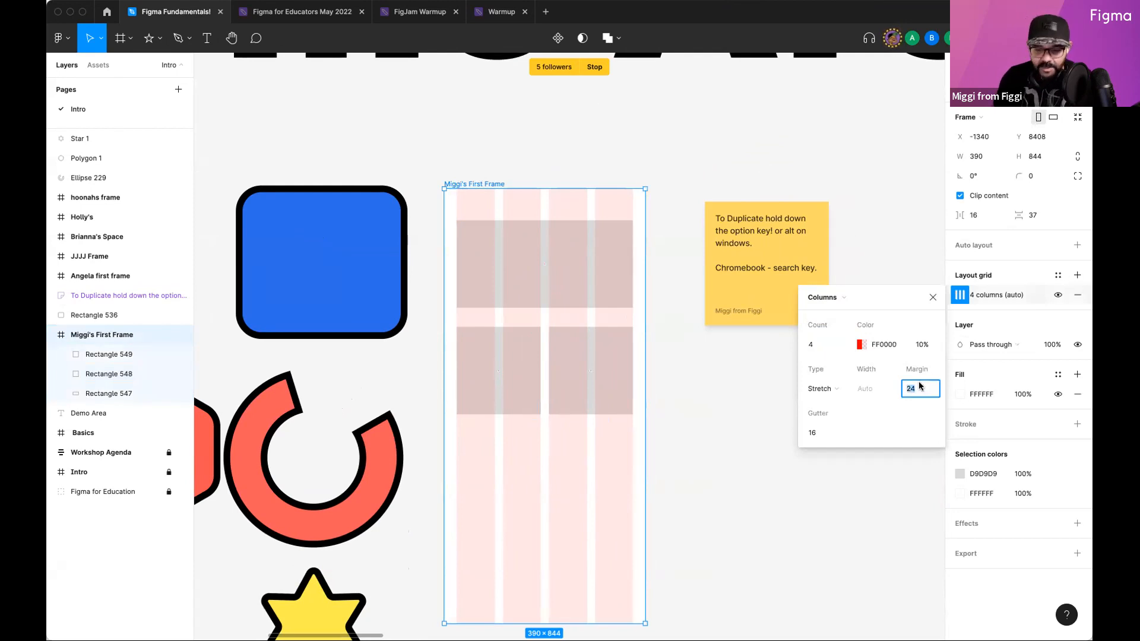
key(Return)
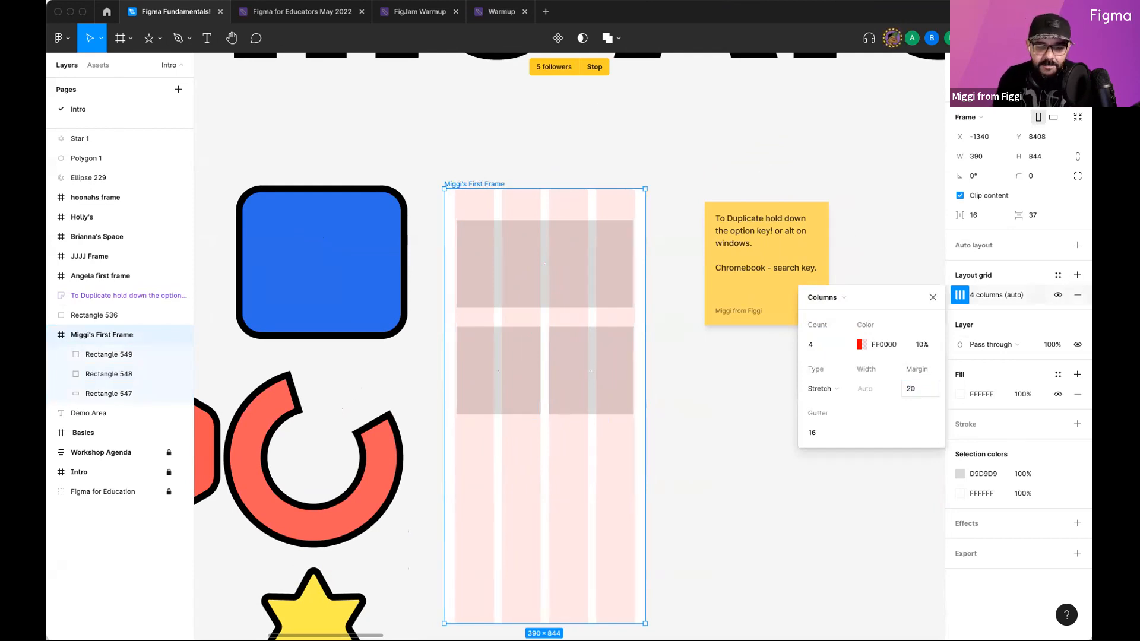
Step: Widen the three grey rectangles to the new column edges, making the upper one 350 wide and the lower two 167
click(525, 355)
click(557, 356)
click(504, 362)
drag(455, 366, 454, 366)
drag(539, 366, 548, 369)
click(558, 375)
click(600, 293)
mouse_move(455, 256)
mouse_down()
mouse_move(444, 256)
mouse_move(453, 257)
mouse_up()
drag(633, 252, 636, 251)
click(670, 295)
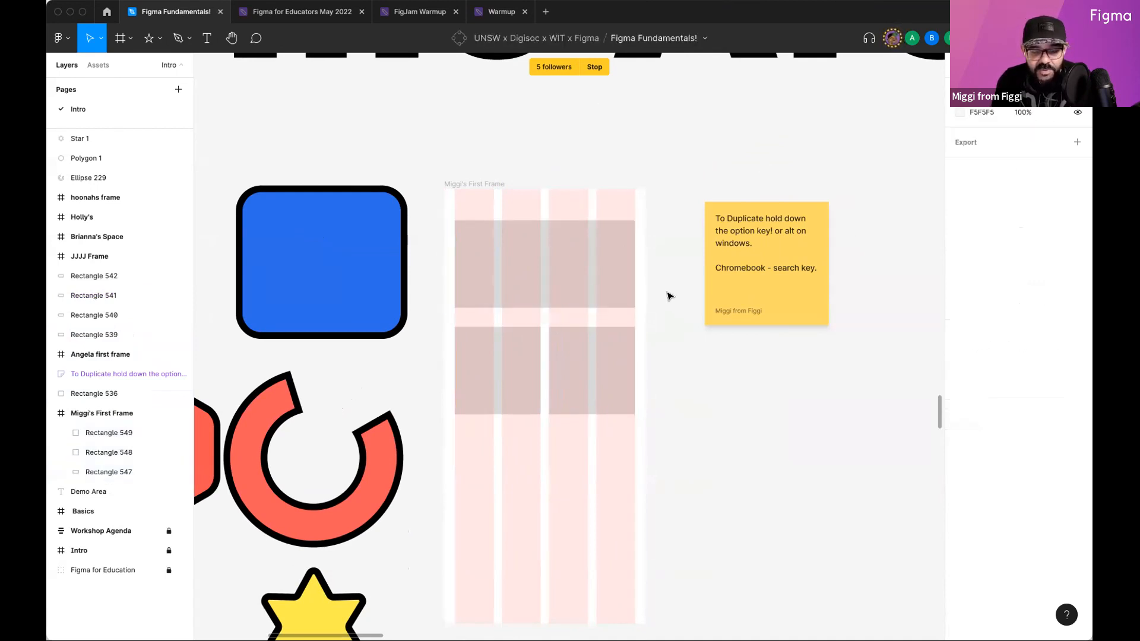
Step: Add a second layout grid to the frame, set to Rows with an Auto count and the Top type
click(495, 199)
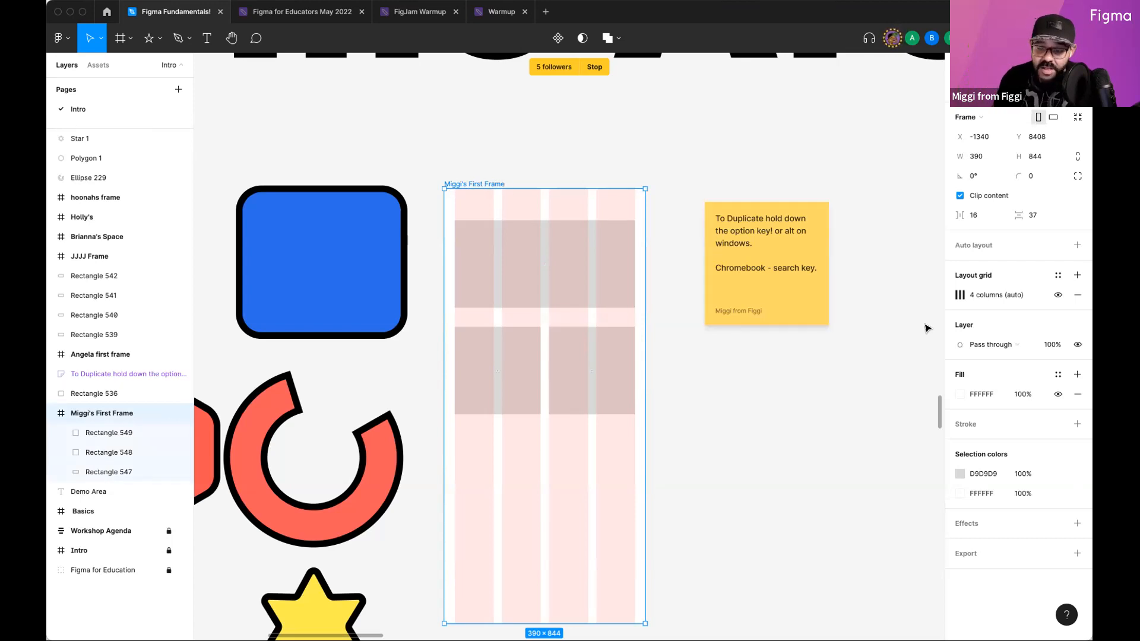
click(1076, 276)
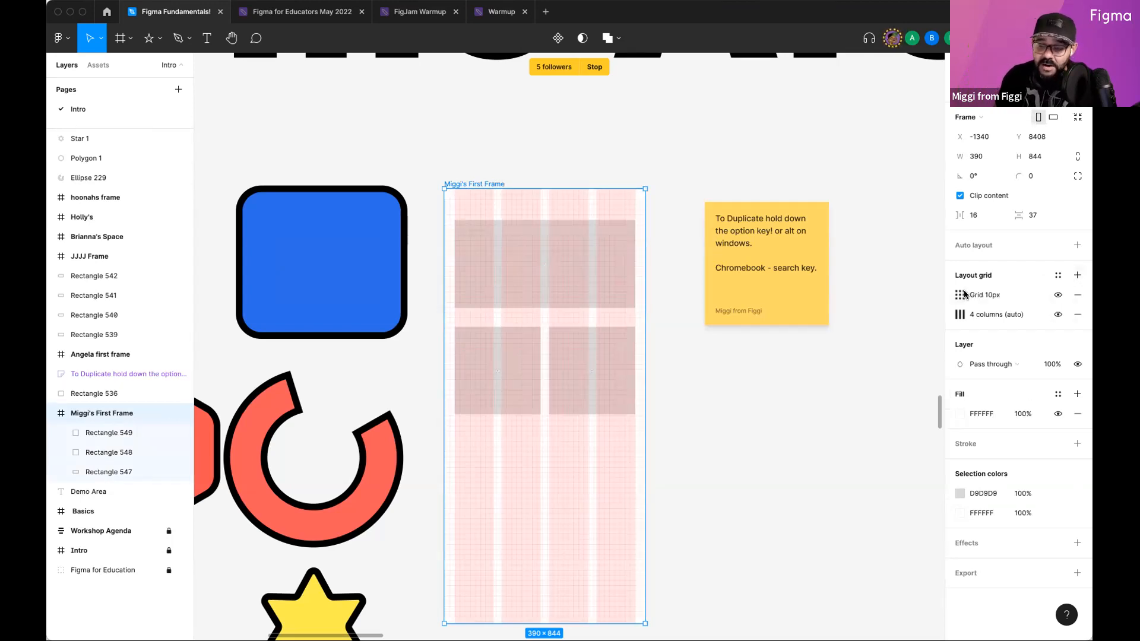
click(958, 295)
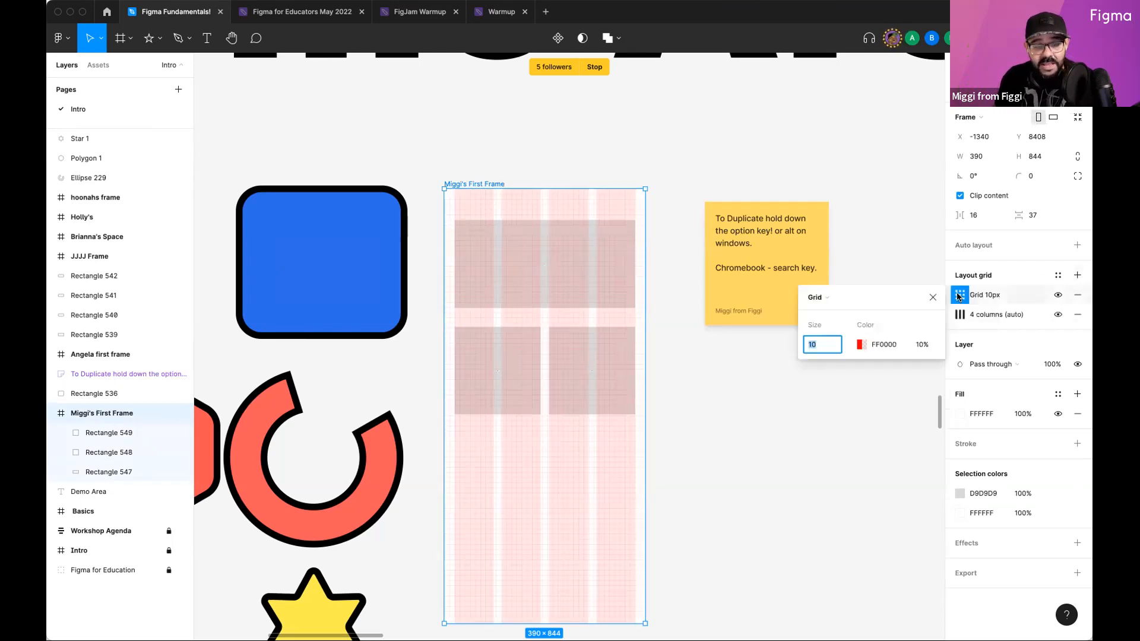
click(817, 296)
click(831, 326)
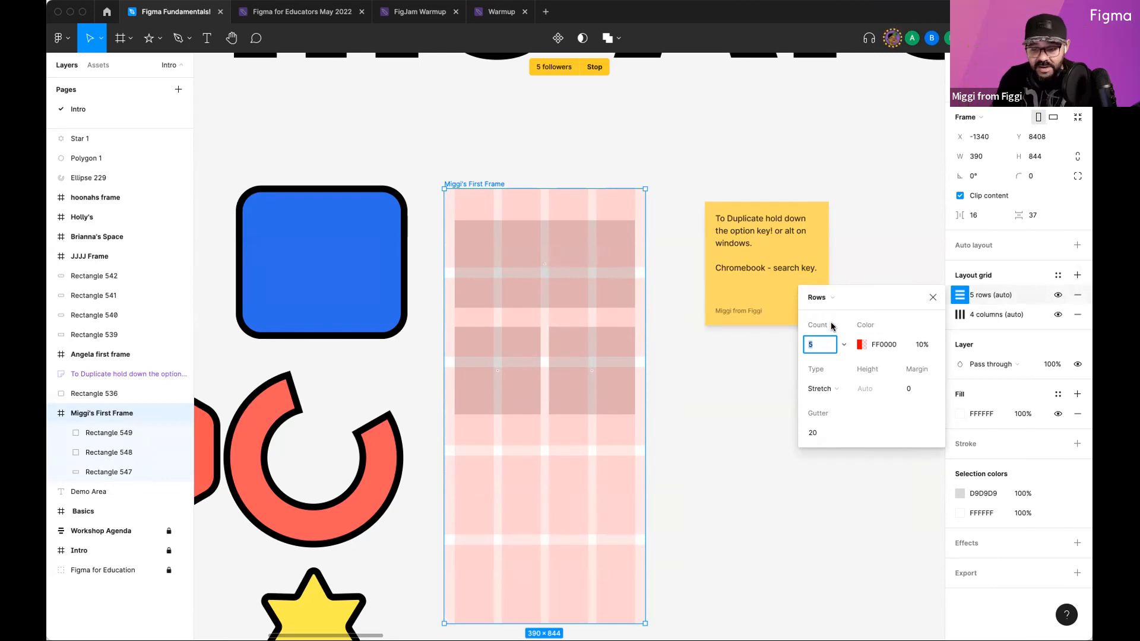
click(843, 345)
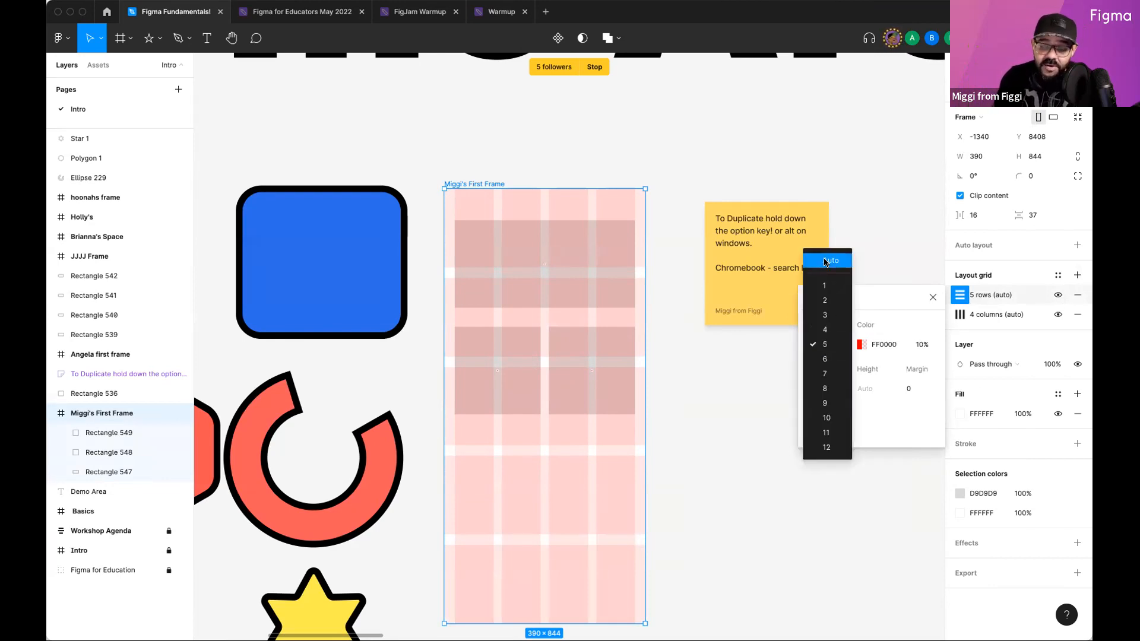
click(825, 261)
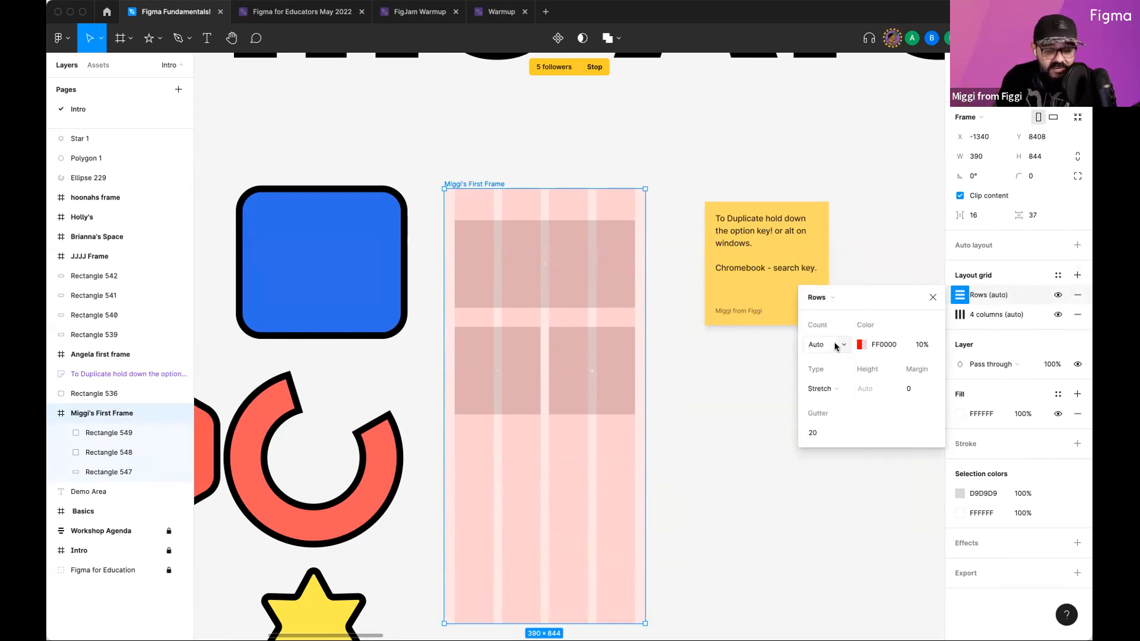
click(838, 396)
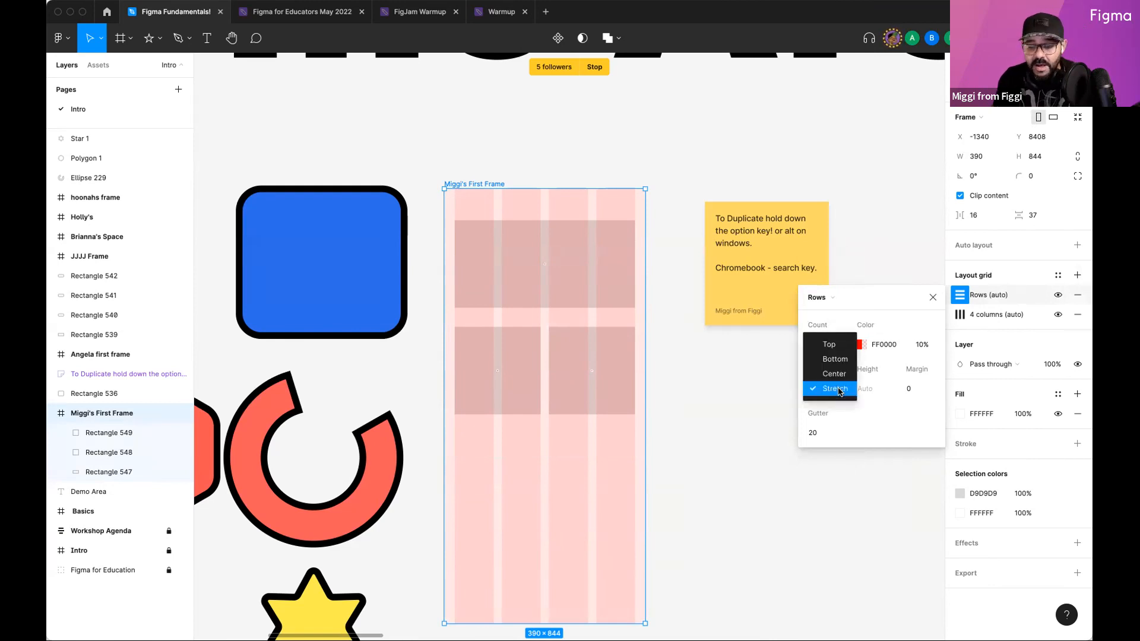
click(837, 351)
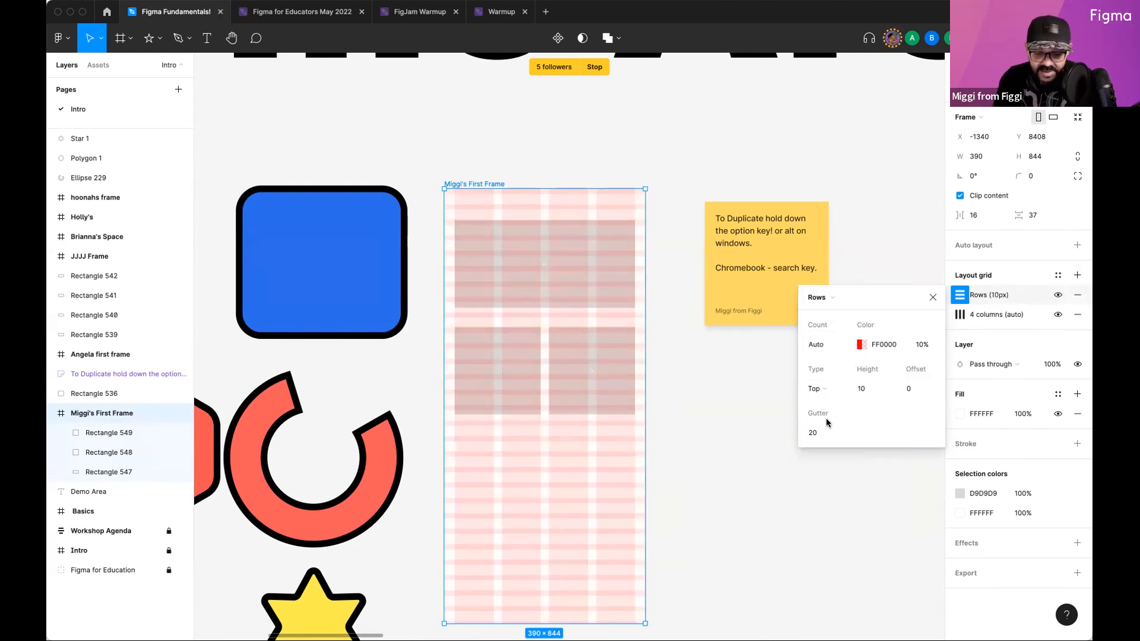
Step: Set the row grid's height and gutter both to 8 and close its settings
click(866, 389)
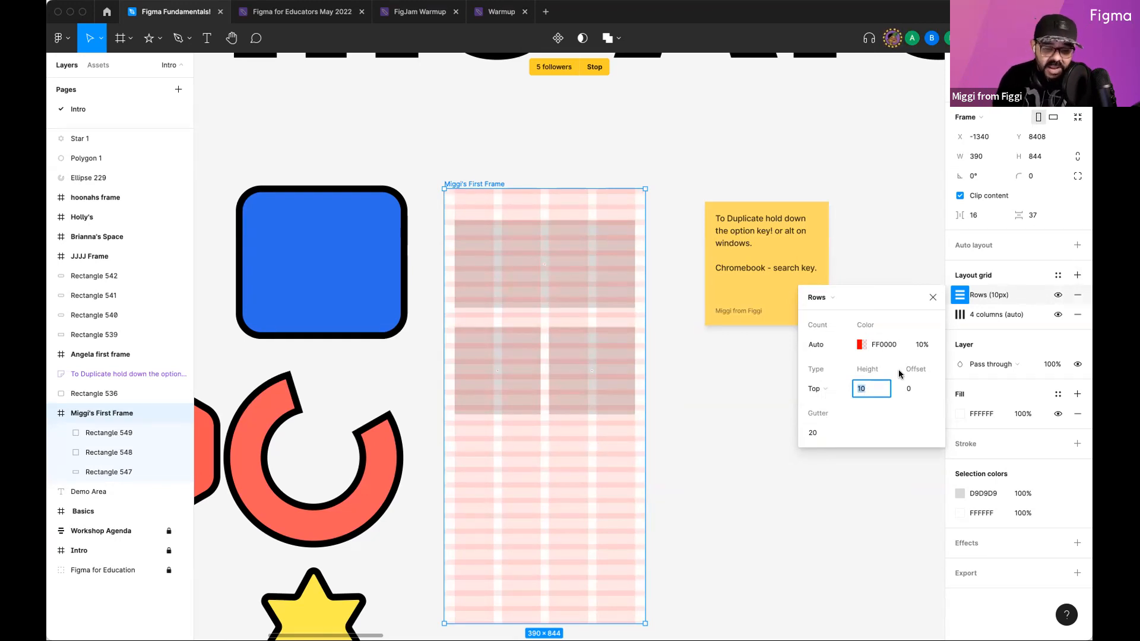
text(8)
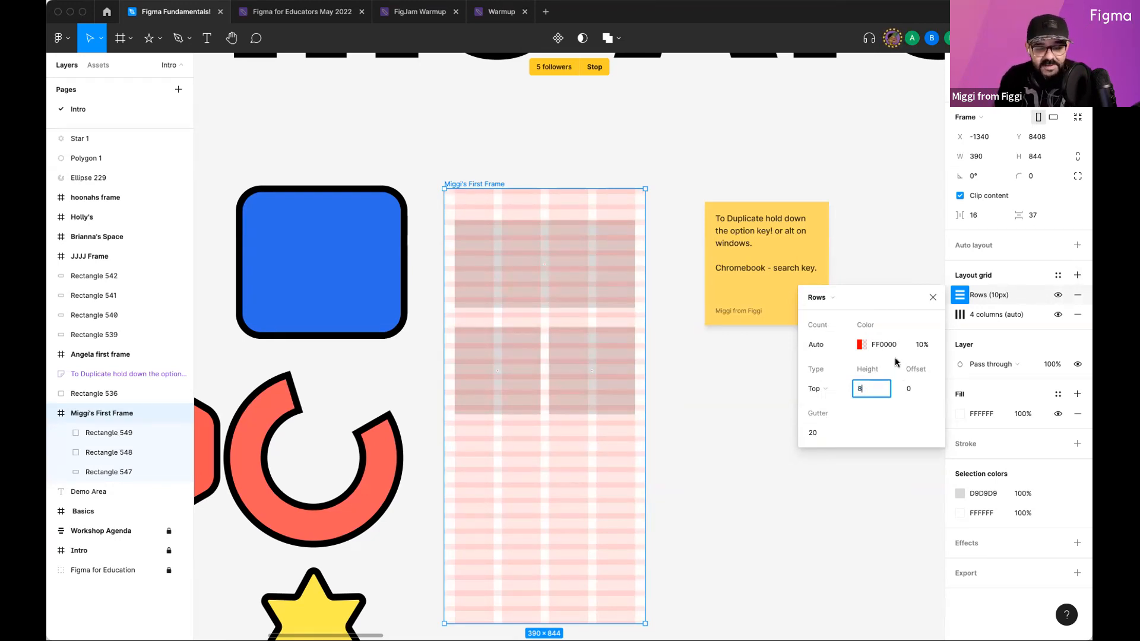
click(819, 433)
key(Return)
click(819, 433)
text(8)
key(Return)
scroll(475, 209, up, 5)
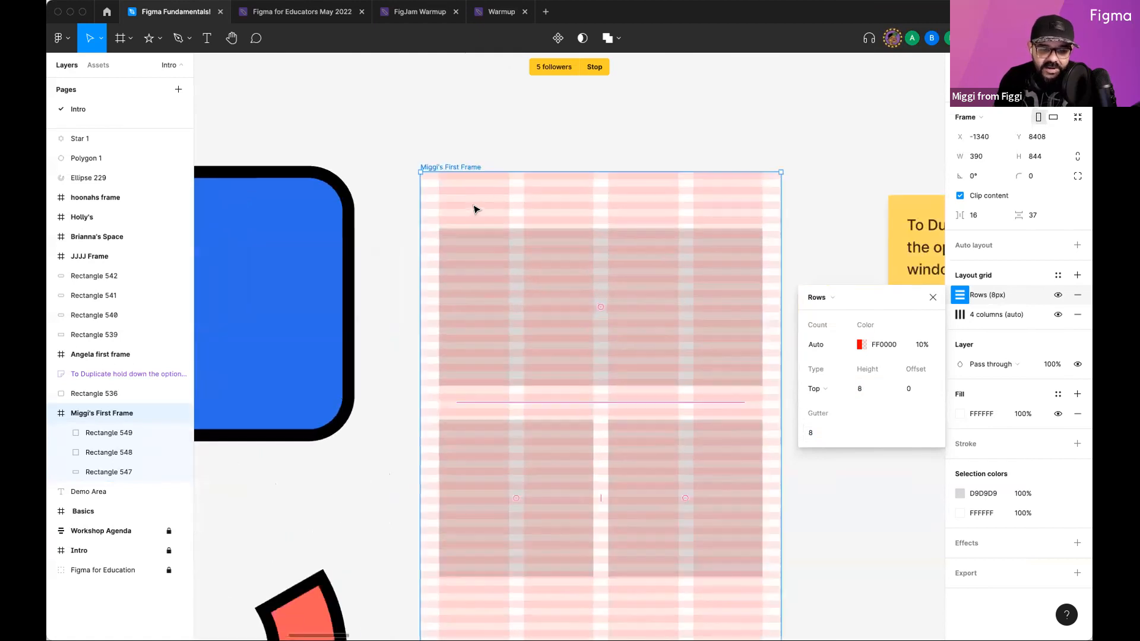
click(932, 298)
Step: Snap the rectangles' top edges to the row grid, at Y 64 for the wide one and Y 272 for the lower two
click(565, 272)
drag(601, 225, 600, 231)
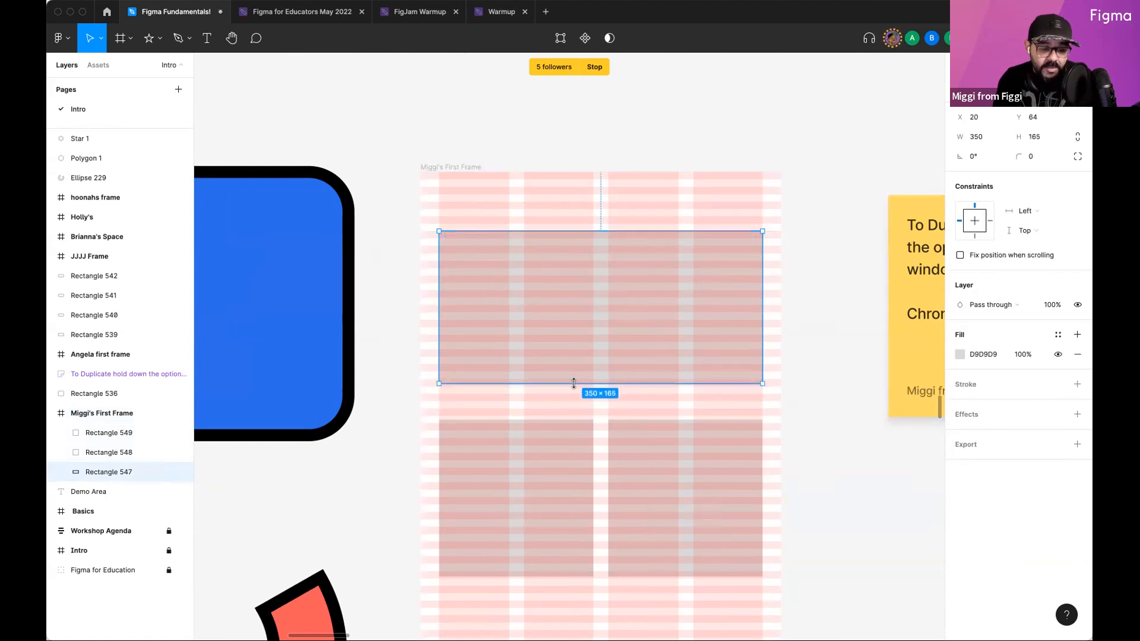
click(544, 420)
drag(544, 419, 545, 425)
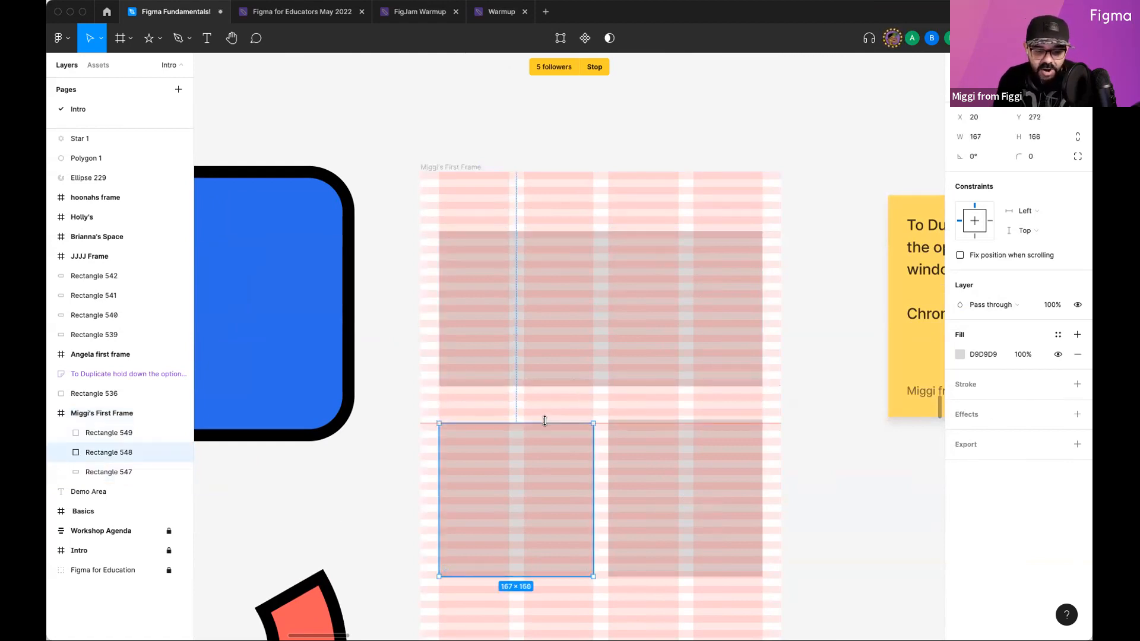
click(651, 428)
drag(649, 422, 649, 423)
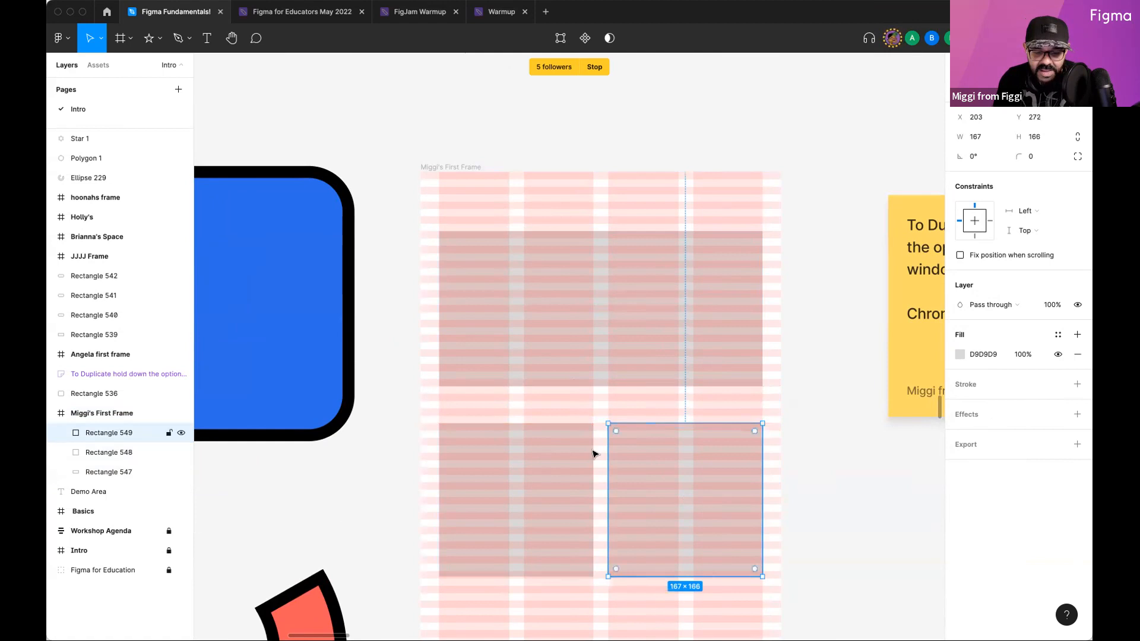
Step: Move the two lower rectangles up along the row grid, closer to the wide rectangle
click(550, 572)
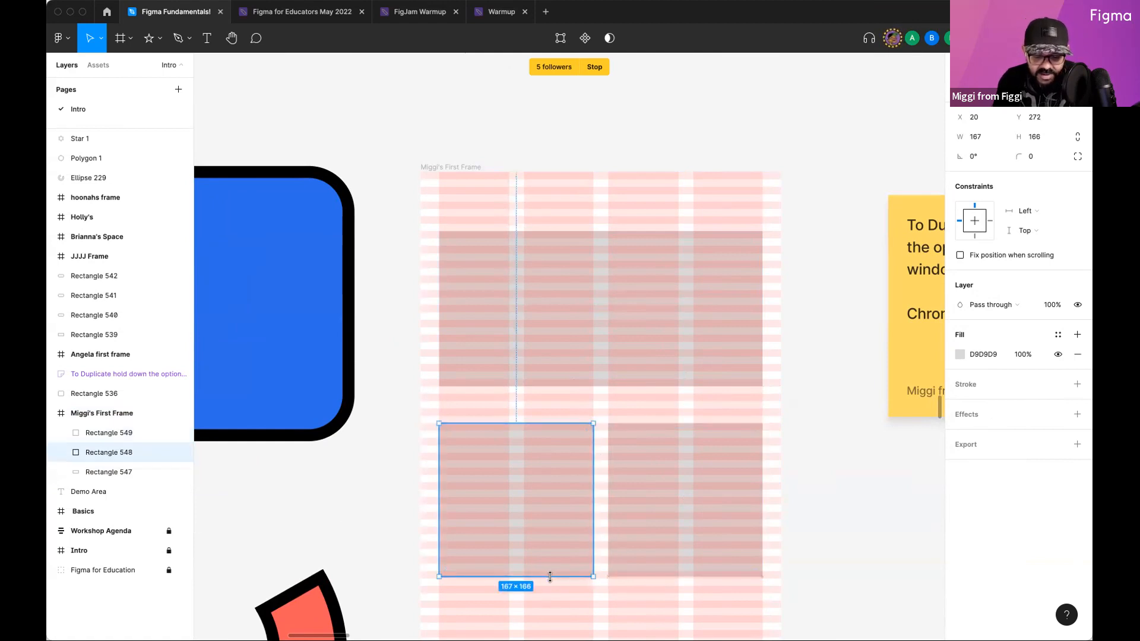
drag(552, 572, 539, 515)
drag(701, 532, 697, 516)
click(654, 374)
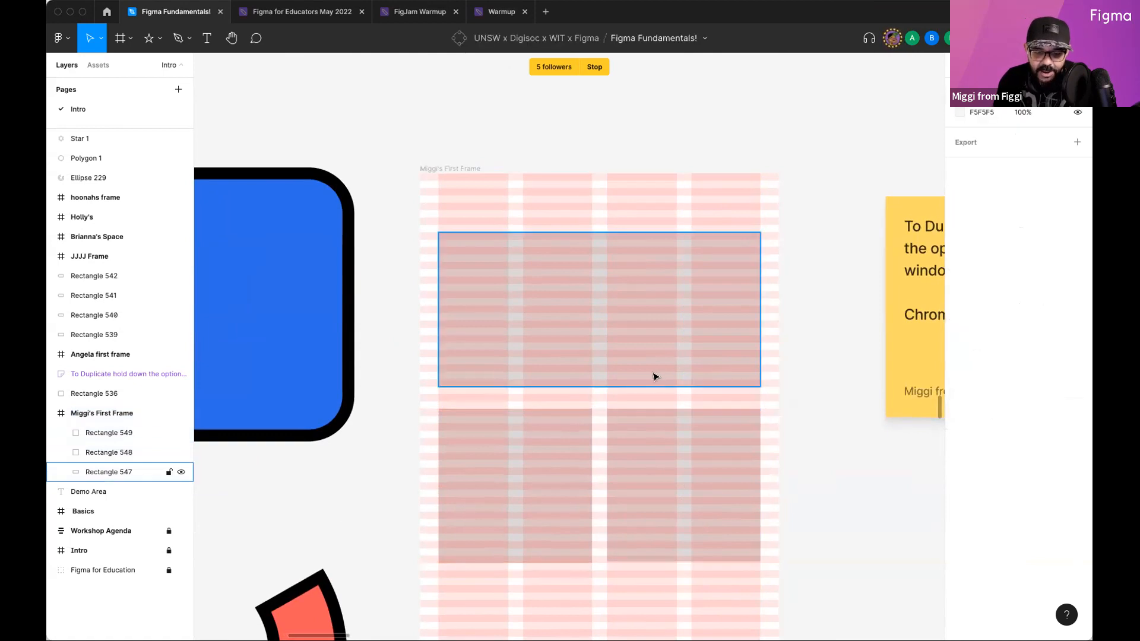
scroll(586, 407, up, 3)
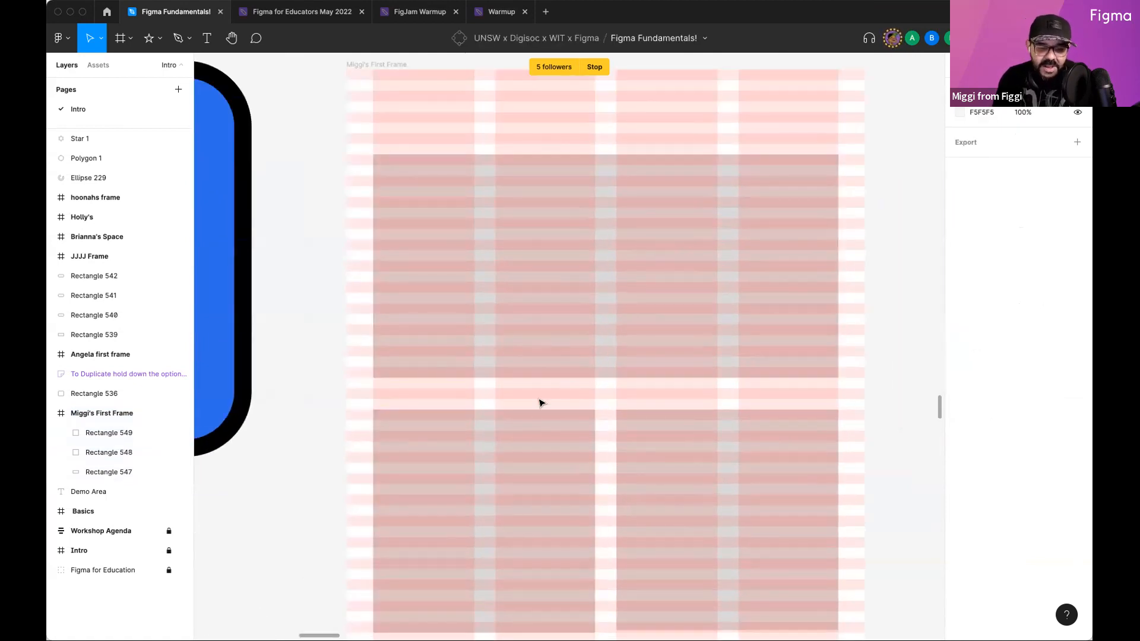
Step: Move the two lower rectangles up along the row grid to Y 248, tightening the gap below the wide rectangle
scroll(522, 399, down, 2)
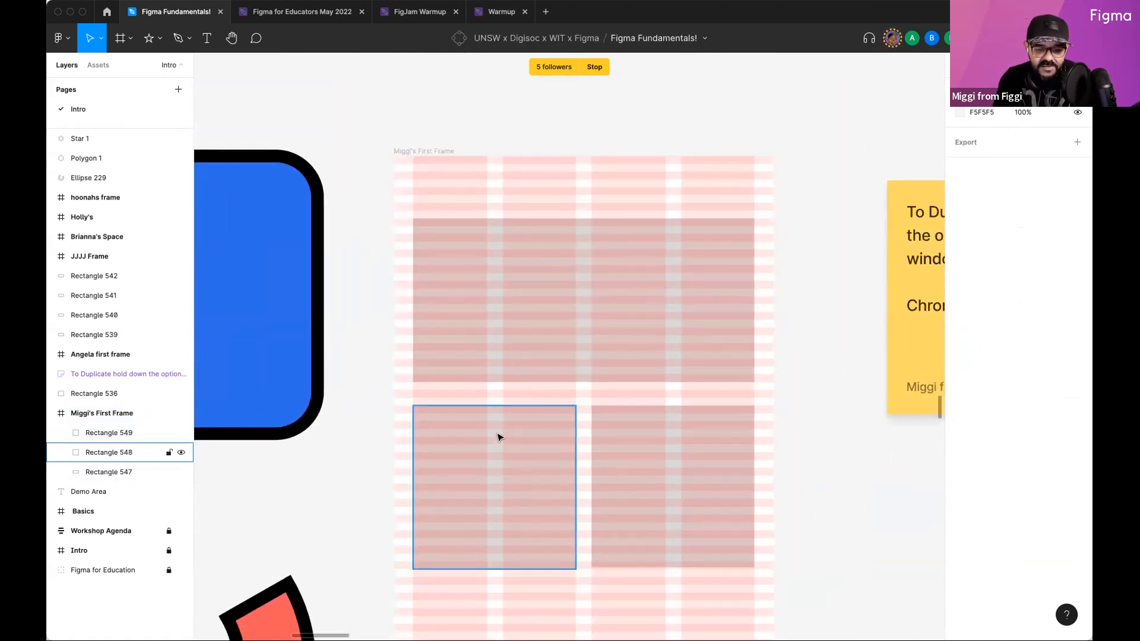
drag(498, 441, 498, 433)
drag(635, 450, 636, 442)
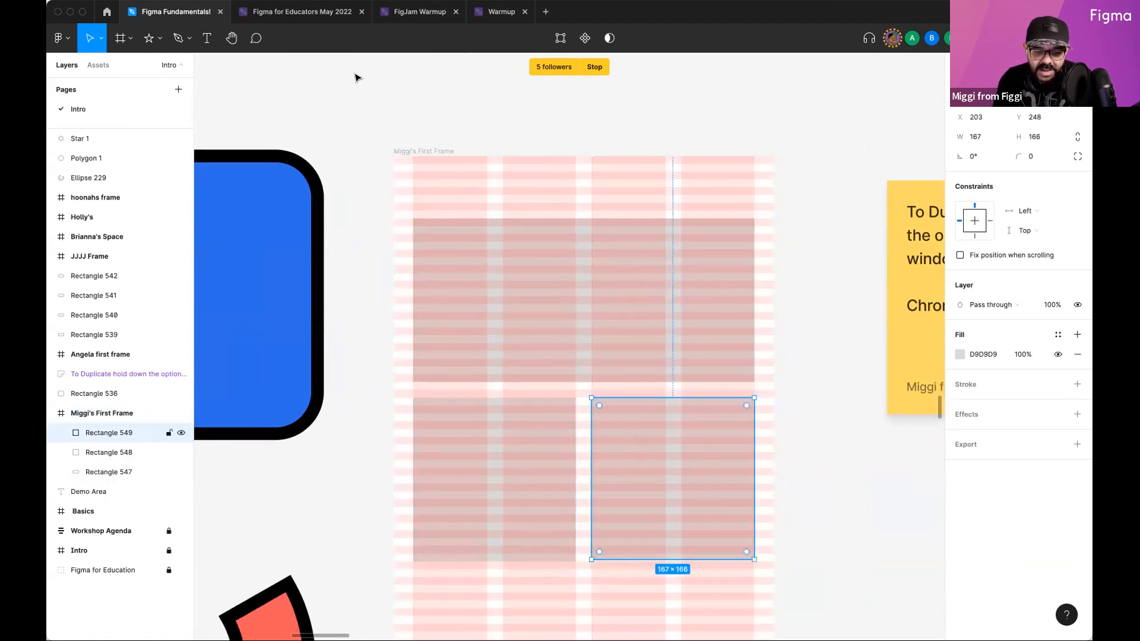
Step: Compare the frame's column grid settings with the gaps between the rectangles, toggling the layout grids off and on
click(437, 151)
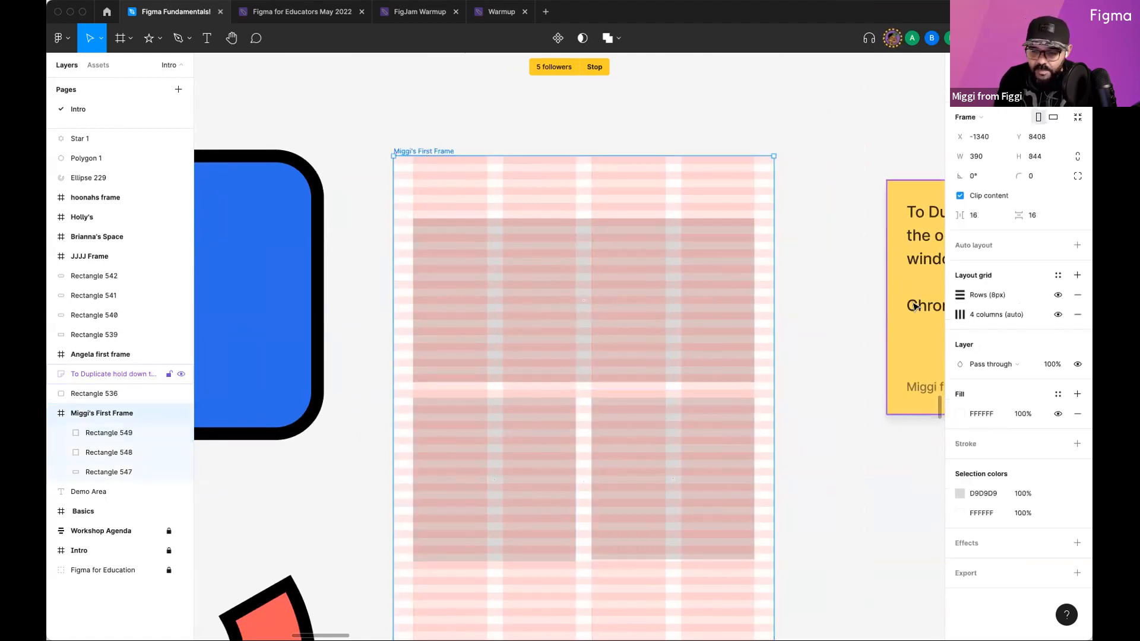
click(959, 315)
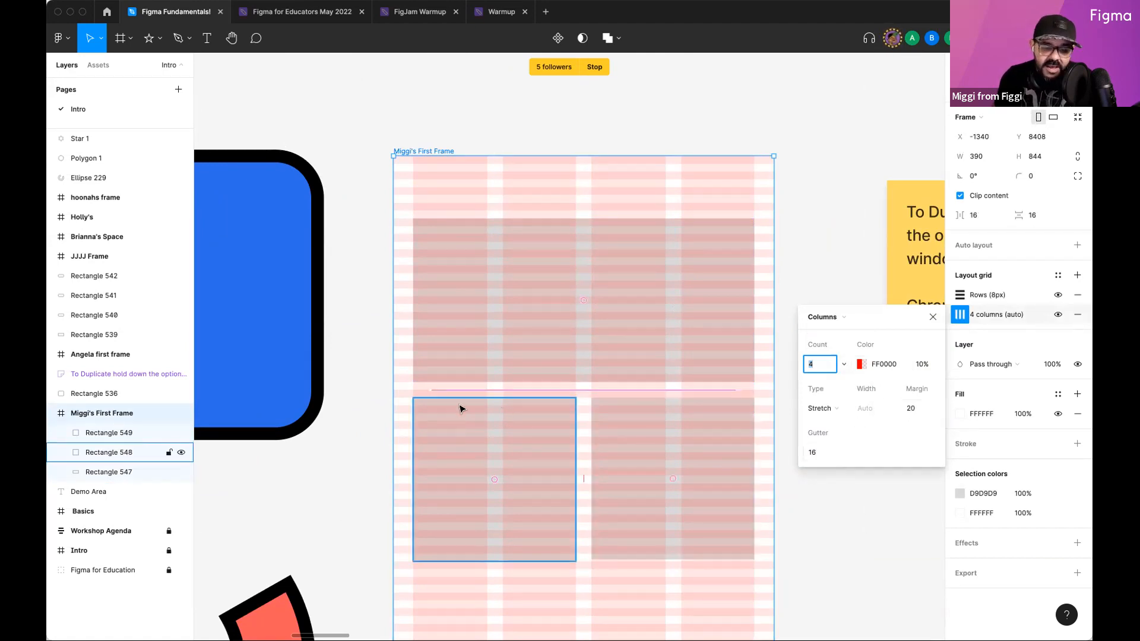
scroll(496, 420, up, 3)
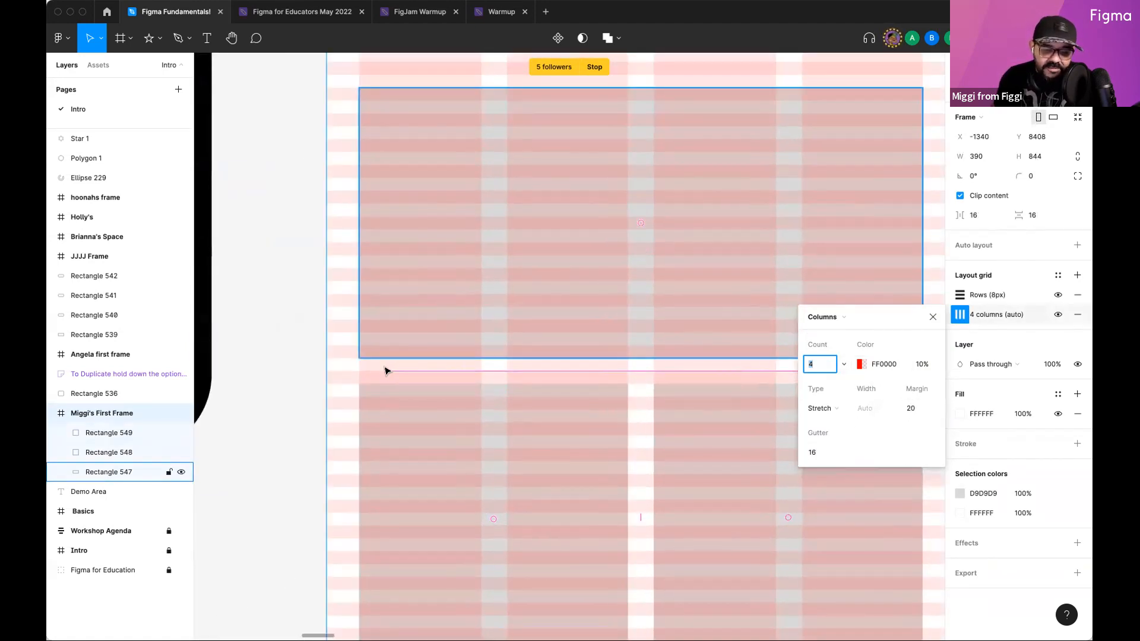
click(350, 371)
scroll(353, 370, down, 5)
scroll(360, 372, up, 2)
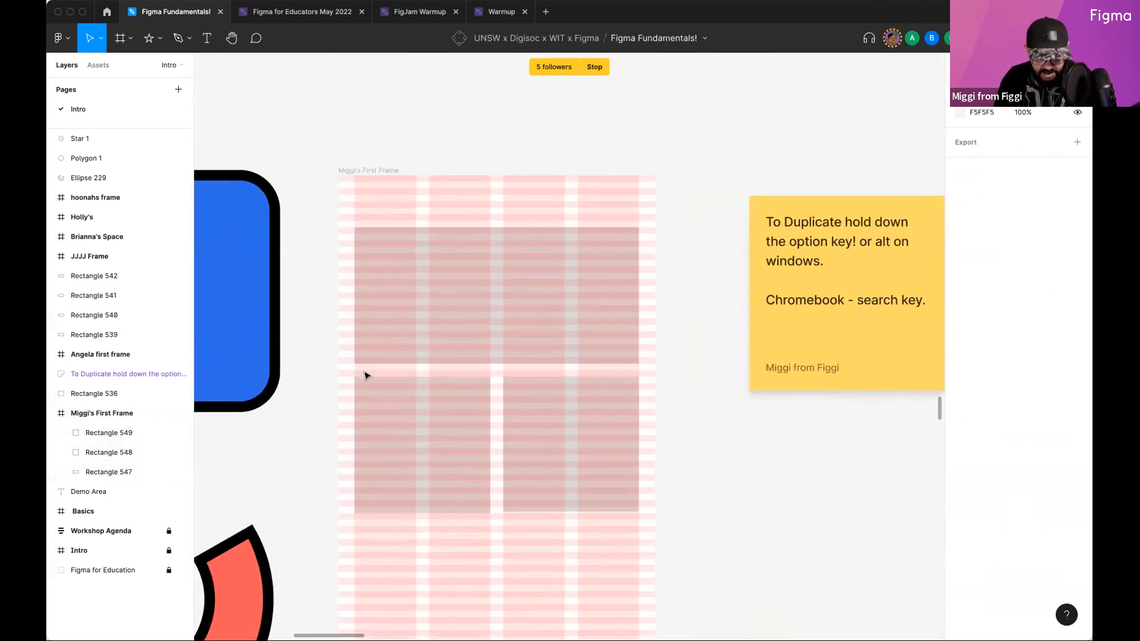
key(ctrl+g)
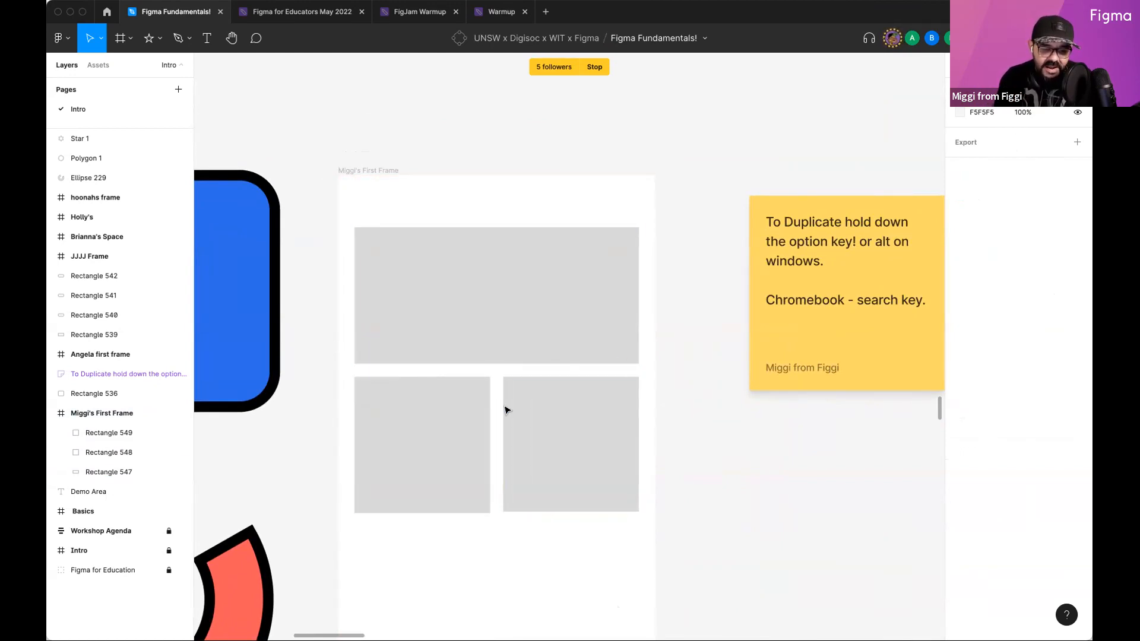
key(ctrl+g)
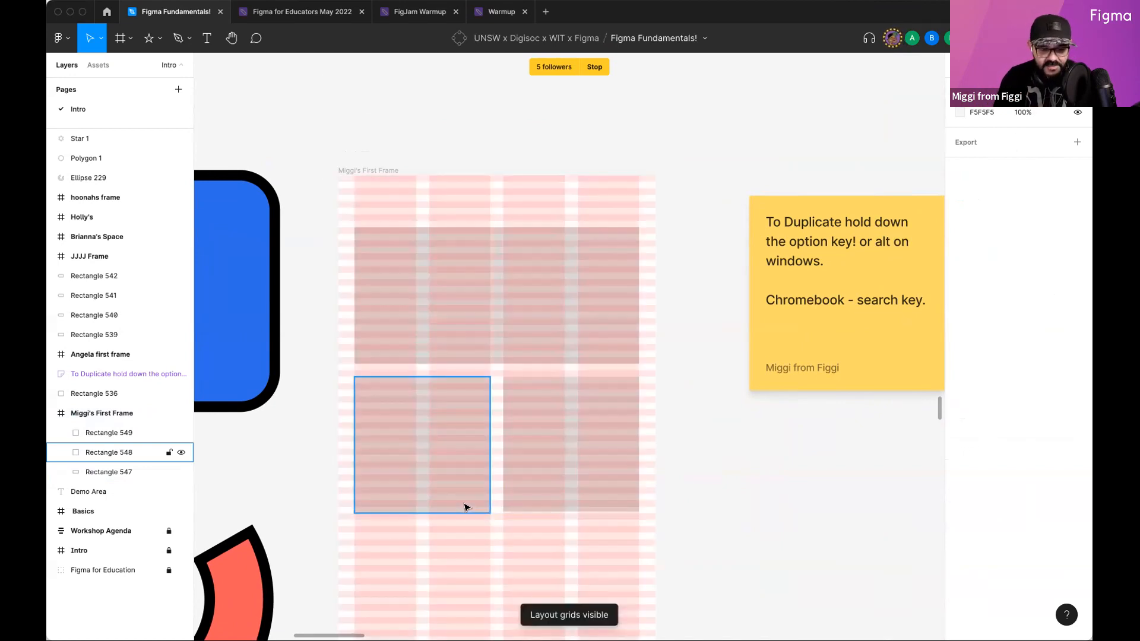
Step: Duplicate the two lower rectangles directly below to form a third row, then toggle the layout grids off and on
scroll(493, 387, down, 4)
scroll(494, 386, left, 2)
drag(477, 330, 606, 487)
click(768, 425)
key(ctrl+g)
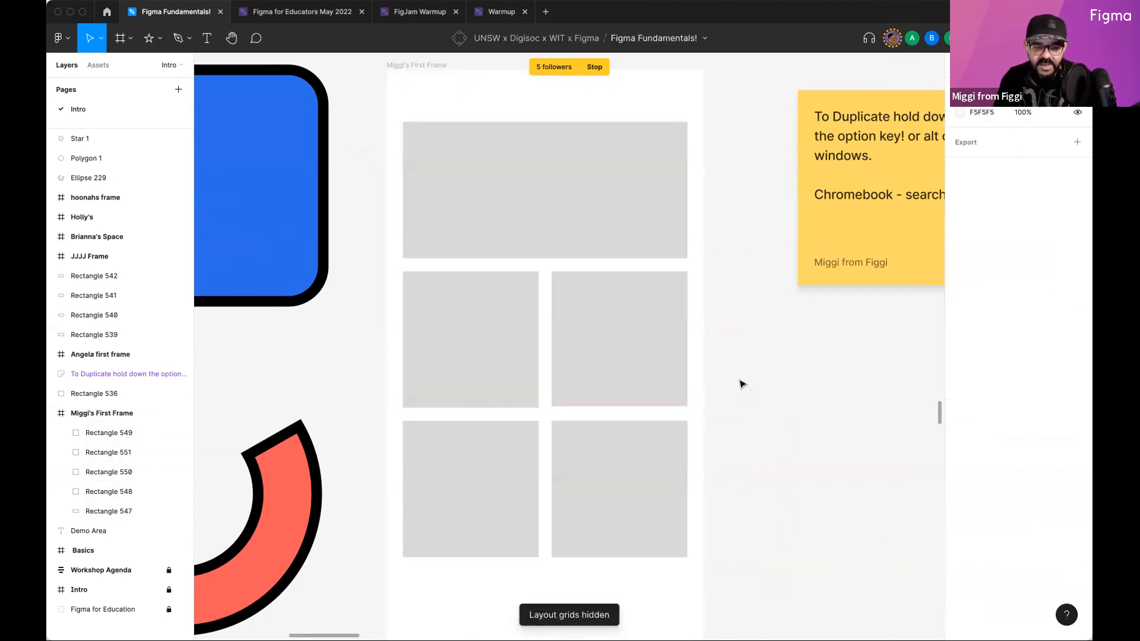
scroll(746, 394, down, 3)
key(ctrl+g)
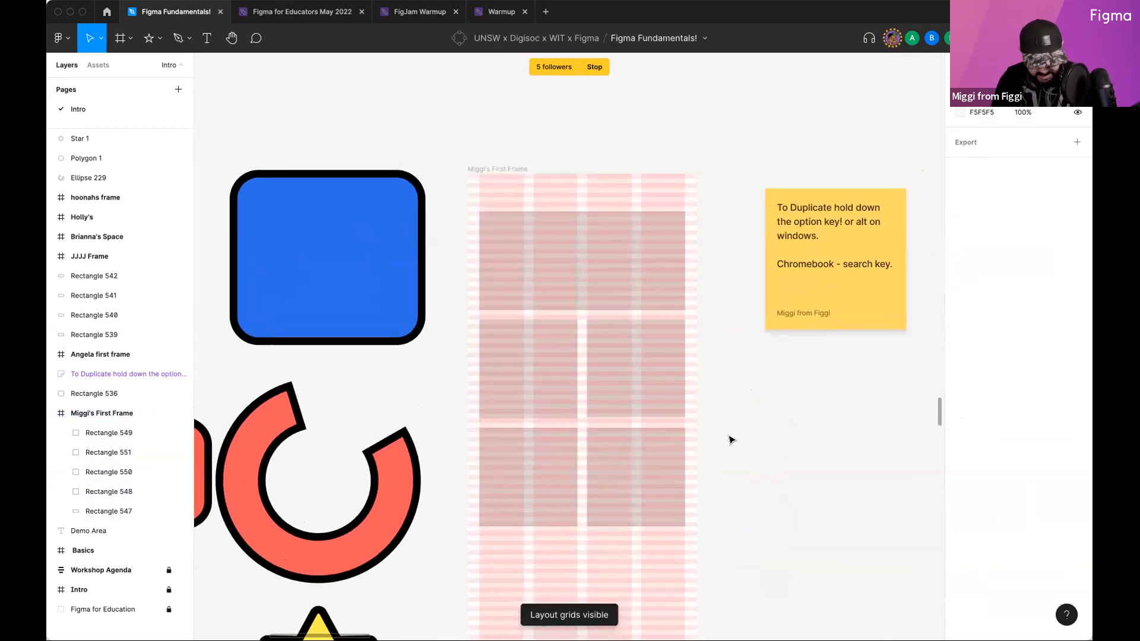
Step: Draw a full-width 390 × 56 header rectangle at the top of the frame, at X 0, Y 0
scroll(551, 223, up, 2)
scroll(560, 220, up, 2)
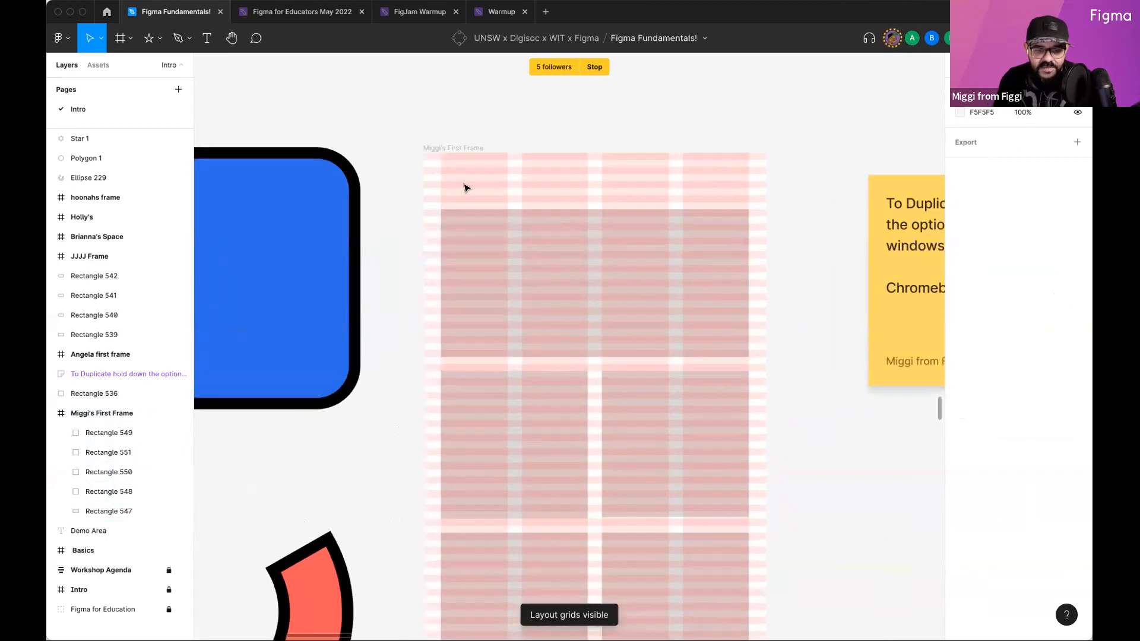
key(r)
mouse_move(422, 152)
mouse_down()
mouse_move(527, 185)
mouse_move(749, 186)
mouse_move(764, 204)
mouse_up()
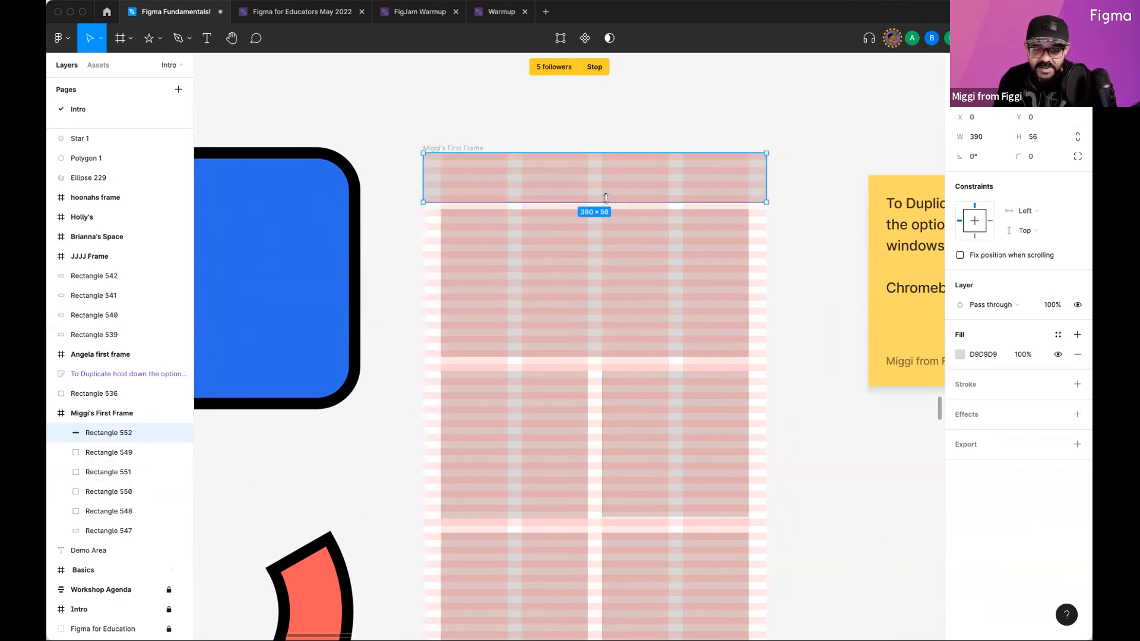
click(774, 217)
Step: Move the five rectangles below the header down together to widen the gap under the header
scroll(770, 229, down, 5)
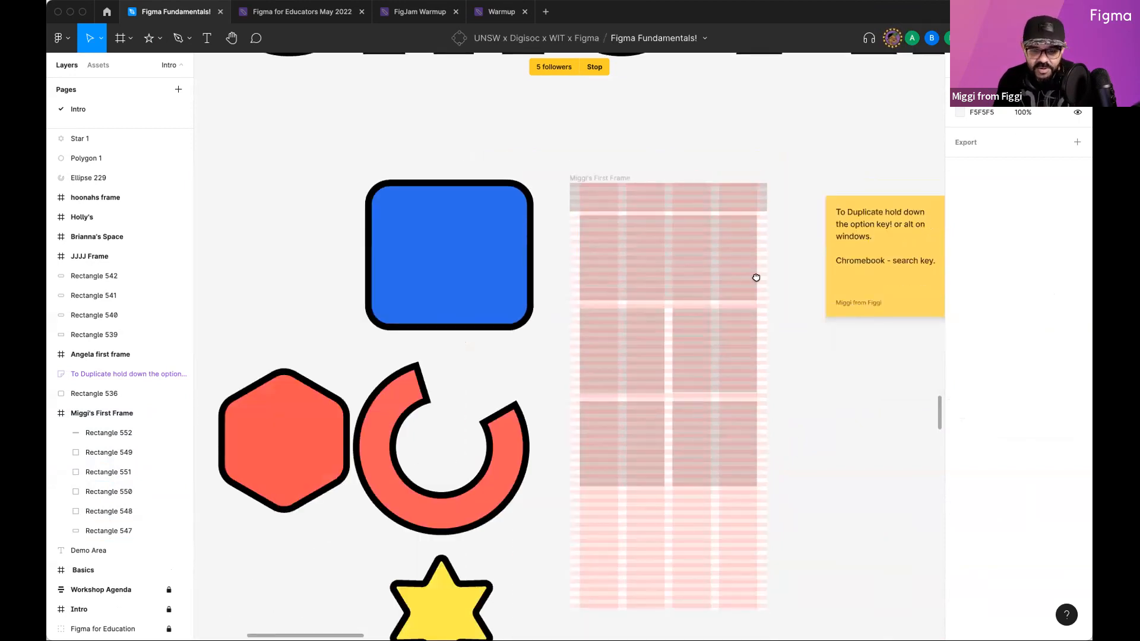
drag(509, 249, 635, 391)
click(720, 275)
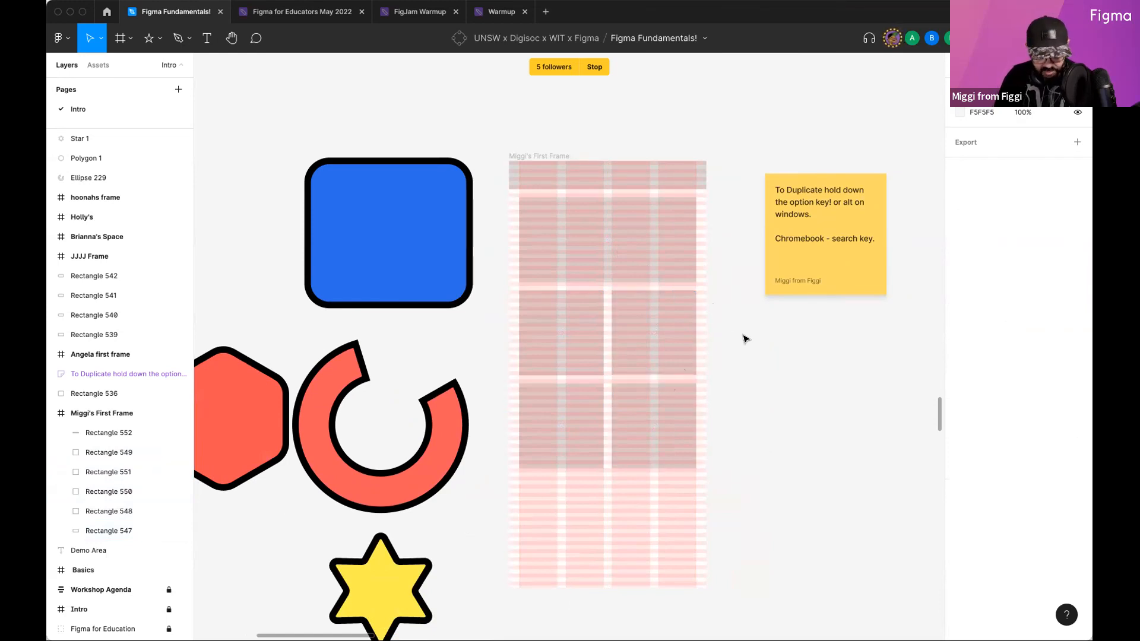
Step: Hide the layout grids and move the yellow sticky note up to X -872, Y 8326
key(ctrl+g)
drag(746, 339, 689, 333)
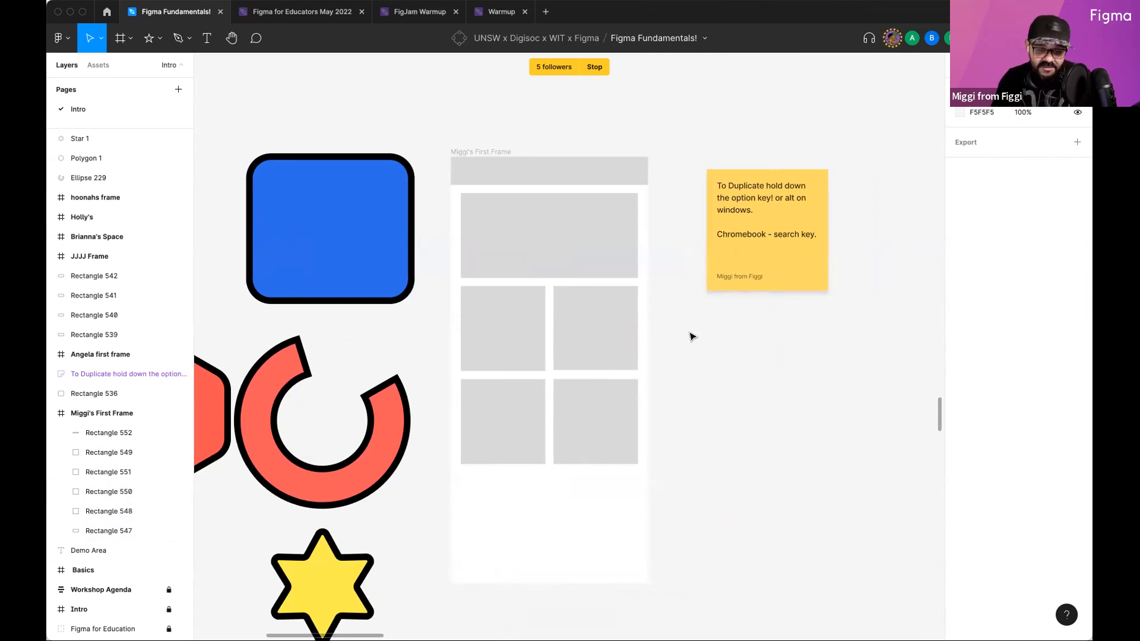
drag(684, 328, 667, 332)
drag(763, 238, 748, 181)
scroll(742, 363, right, 2)
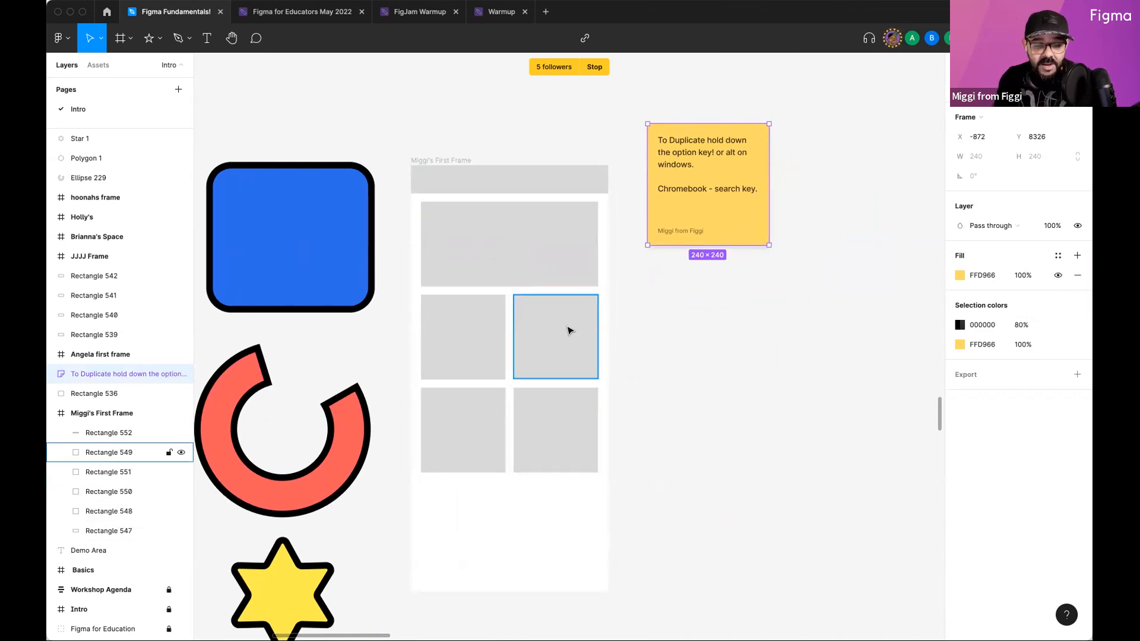
Step: Select the frame containing the grey rectangles and show the layout grids again
scroll(657, 332, down, 5)
drag(766, 419, 603, 386)
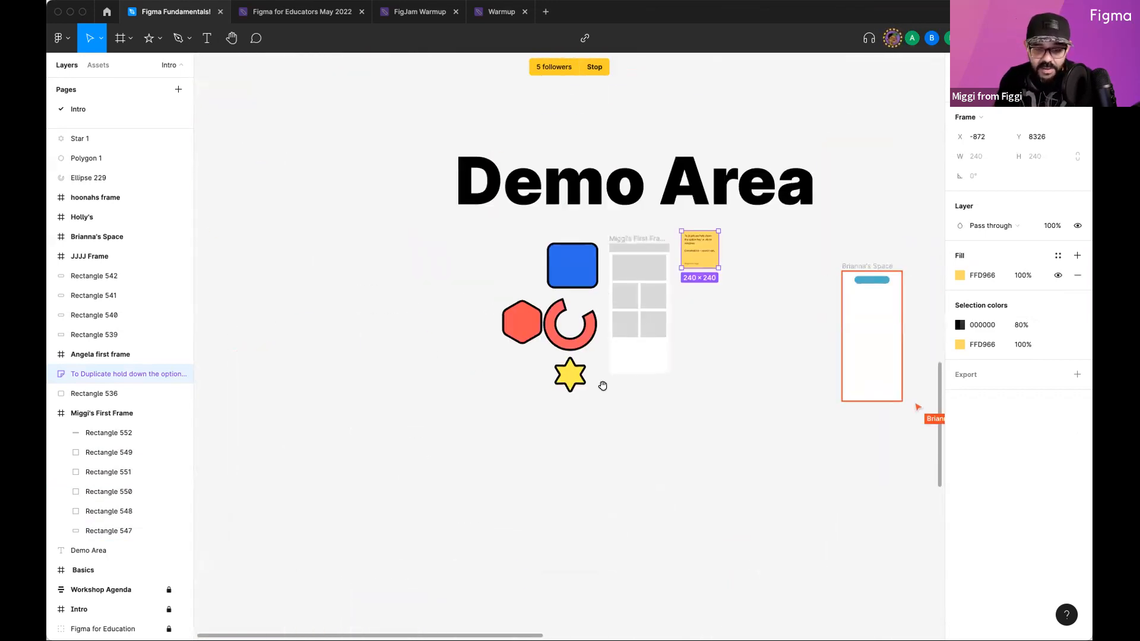
scroll(634, 237, up, 3)
scroll(634, 236, up, 4)
click(478, 200)
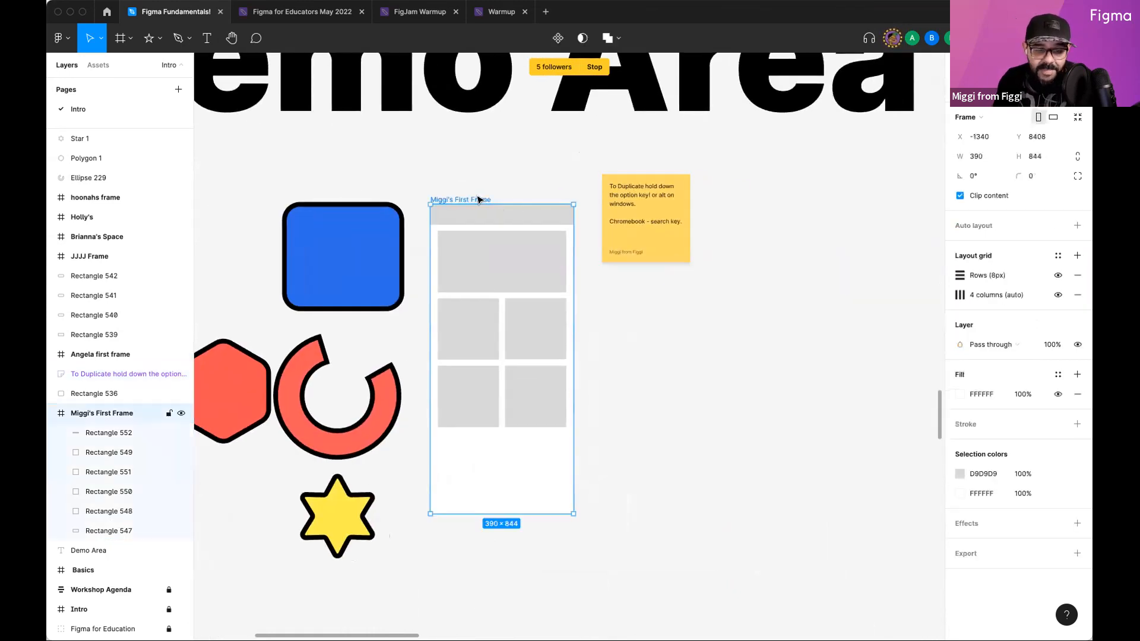
key(ctrl+g)
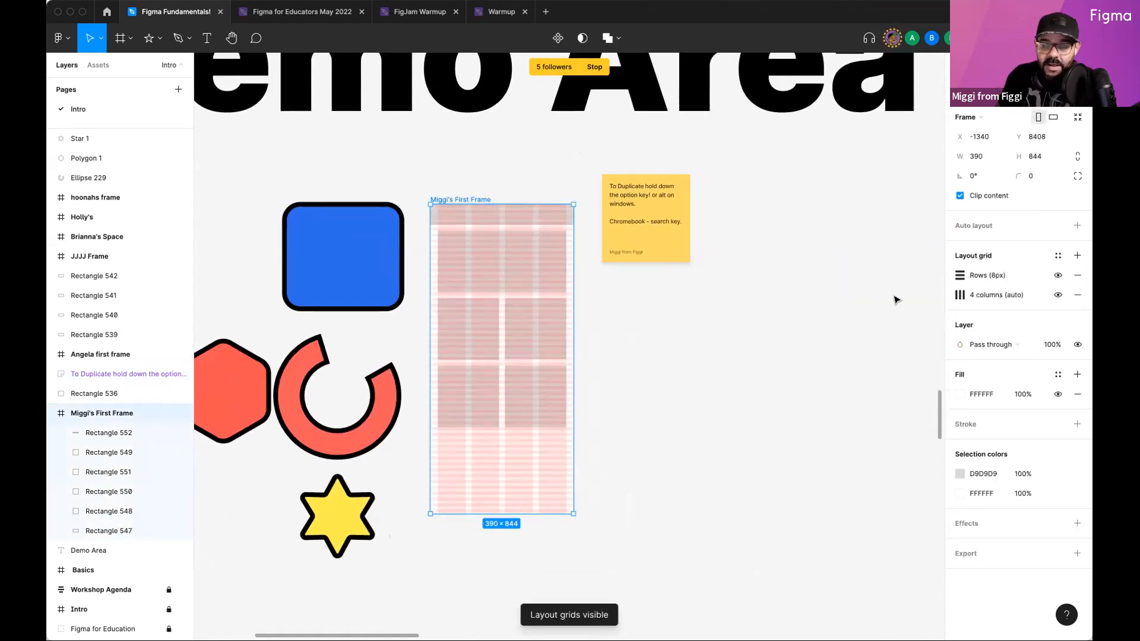
Step: Save the frame's row and column grids as a grid style named with the presenter's nickname followed by "Grid"
click(1057, 257)
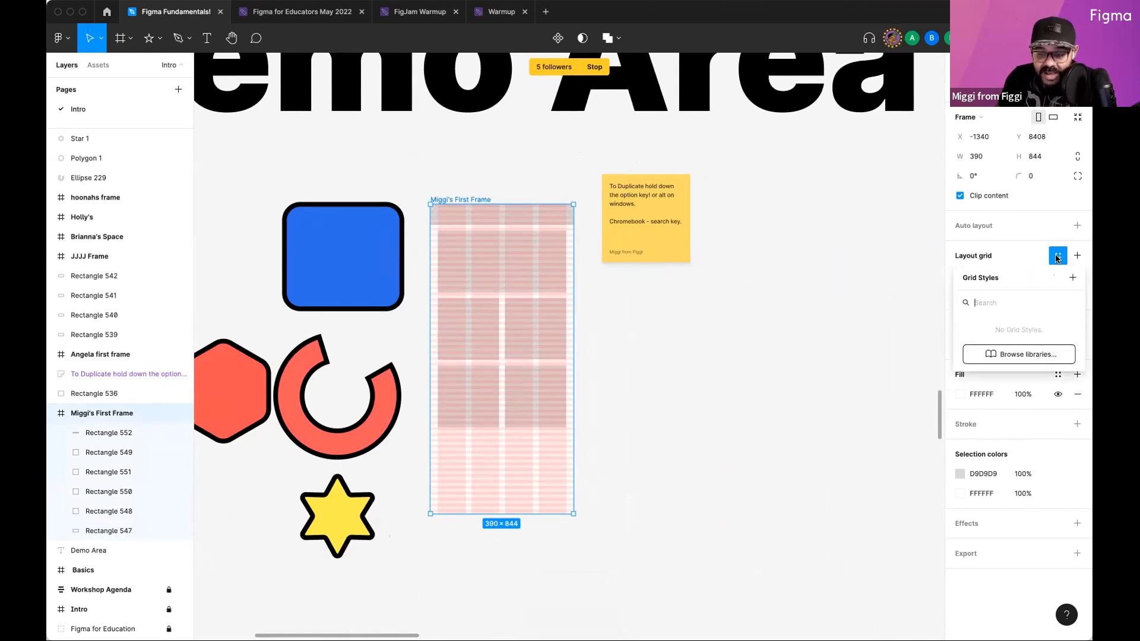
click(1071, 279)
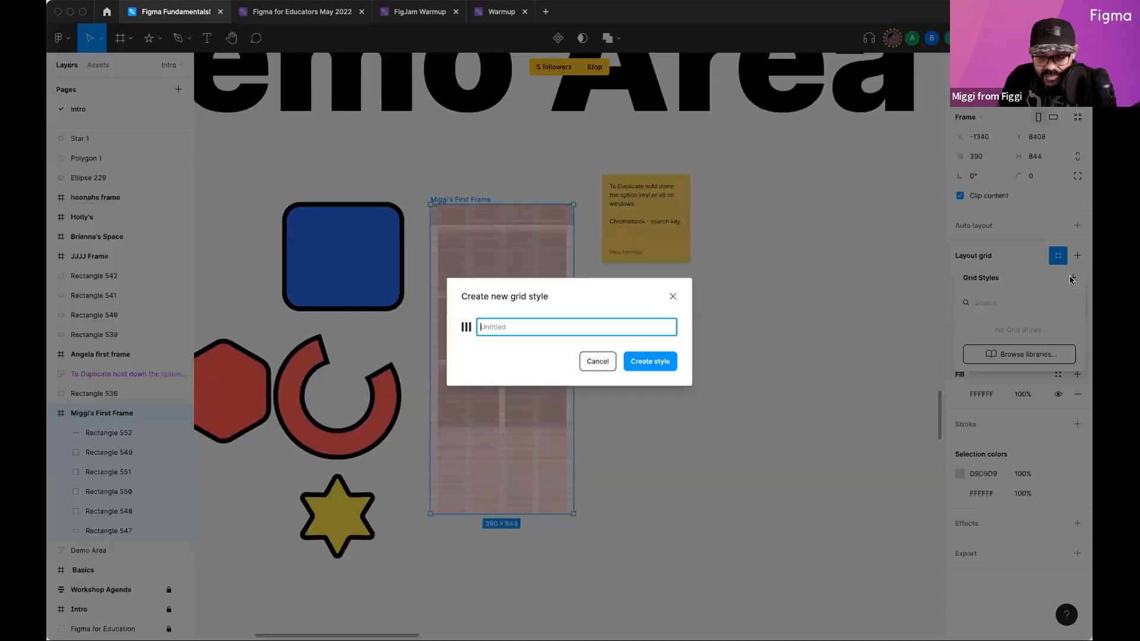
text(Mig)
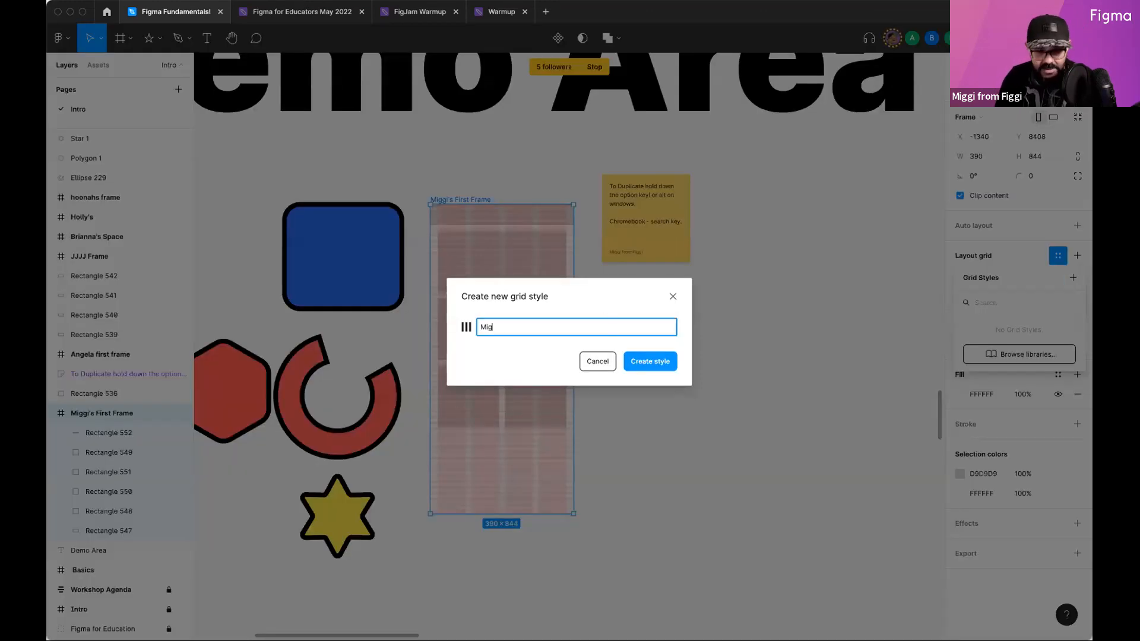
text('s Grid)
key(Return)
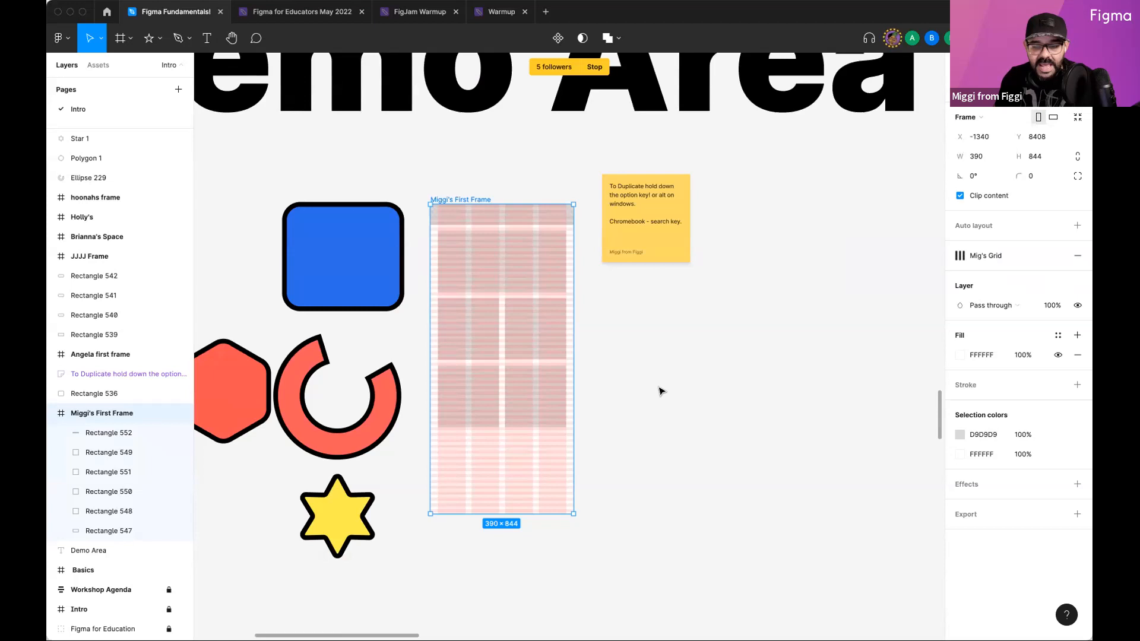
Step: Draw a new frame beside the sticky note and resize it with the iPhone 13 / 13 Pro preset
click(730, 331)
key(f)
drag(718, 243, 801, 371)
click(979, 119)
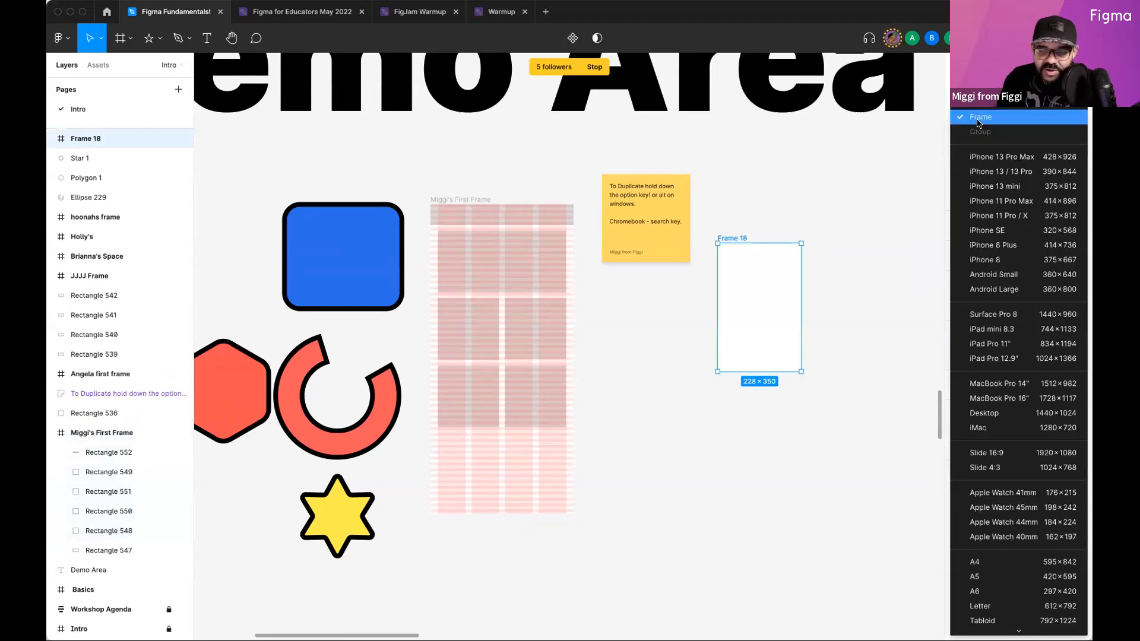
click(985, 172)
Step: Align the new frame's top with the first frame, at X -570, Y 8408, and apply the saved grid style
drag(779, 276, 780, 264)
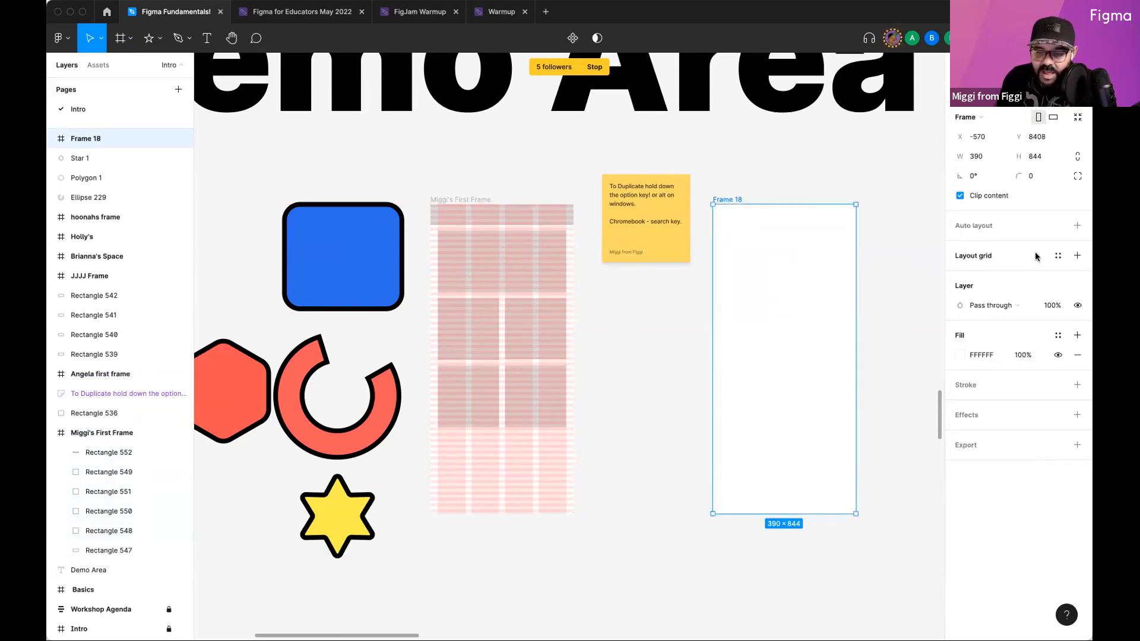
click(1056, 257)
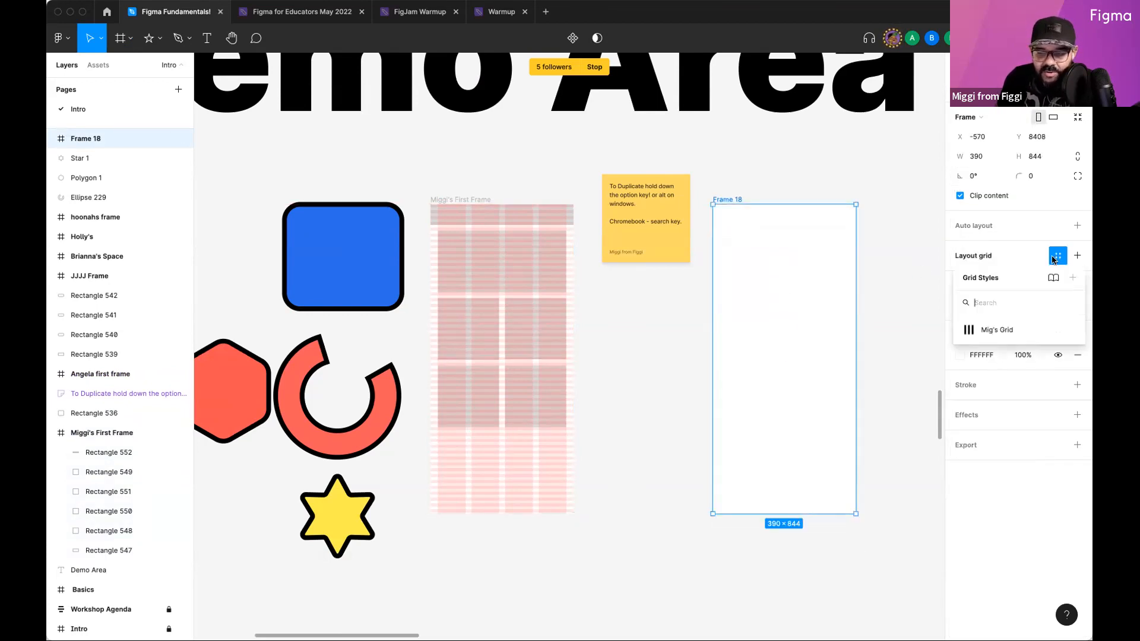
click(1006, 328)
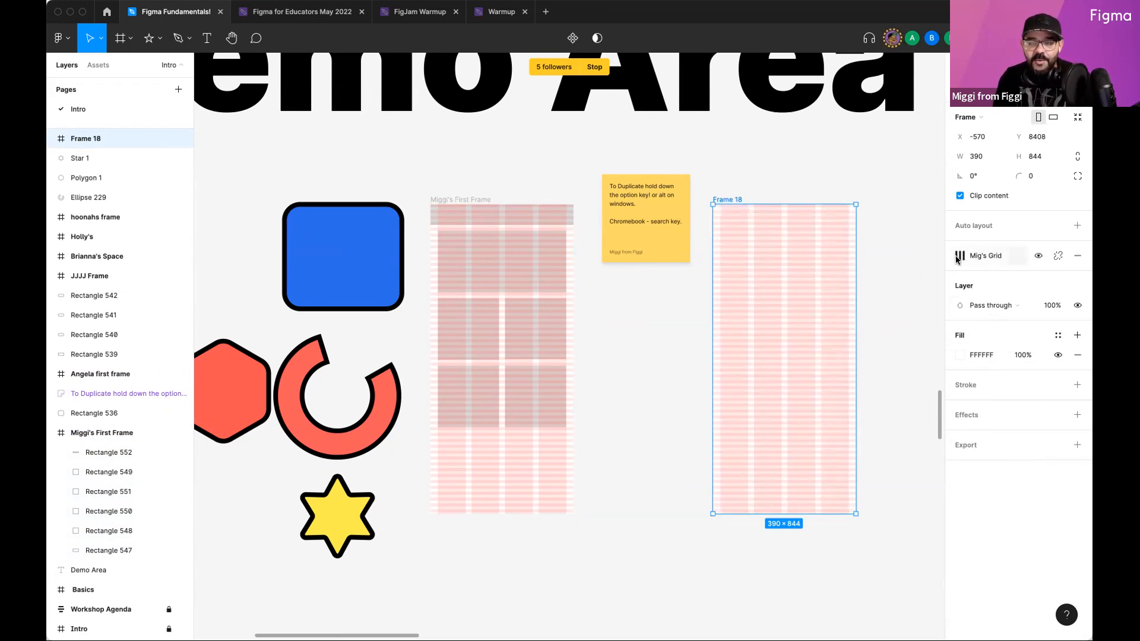
Step: Open the saved grid style for editing and toggle the visibility of its rows and columns off and on
click(1016, 255)
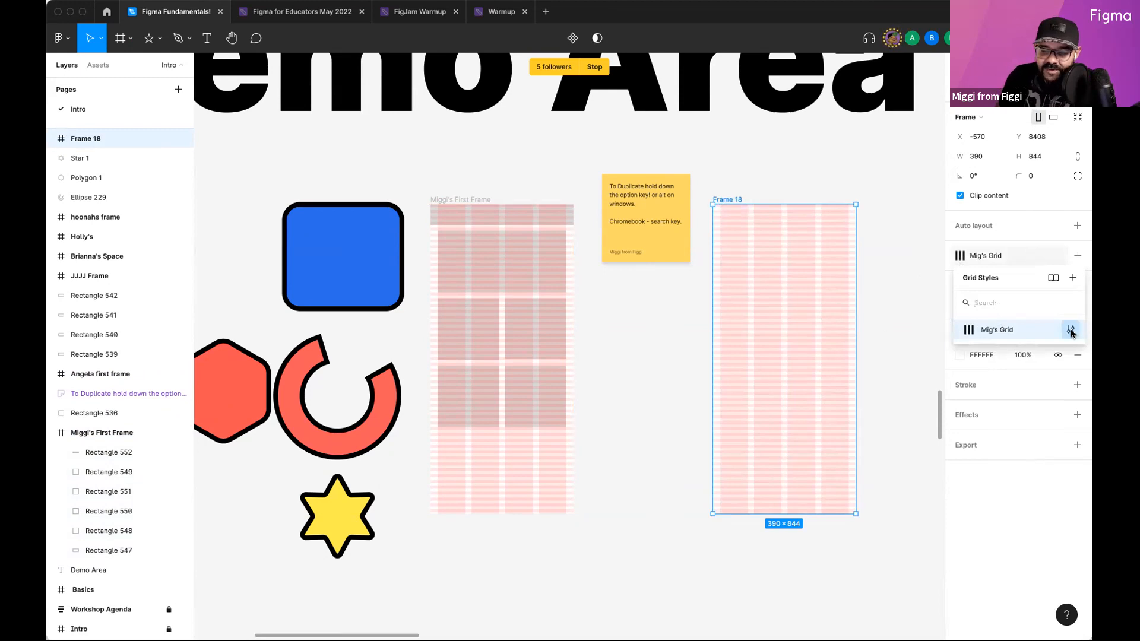
click(1071, 330)
click(916, 509)
click(914, 509)
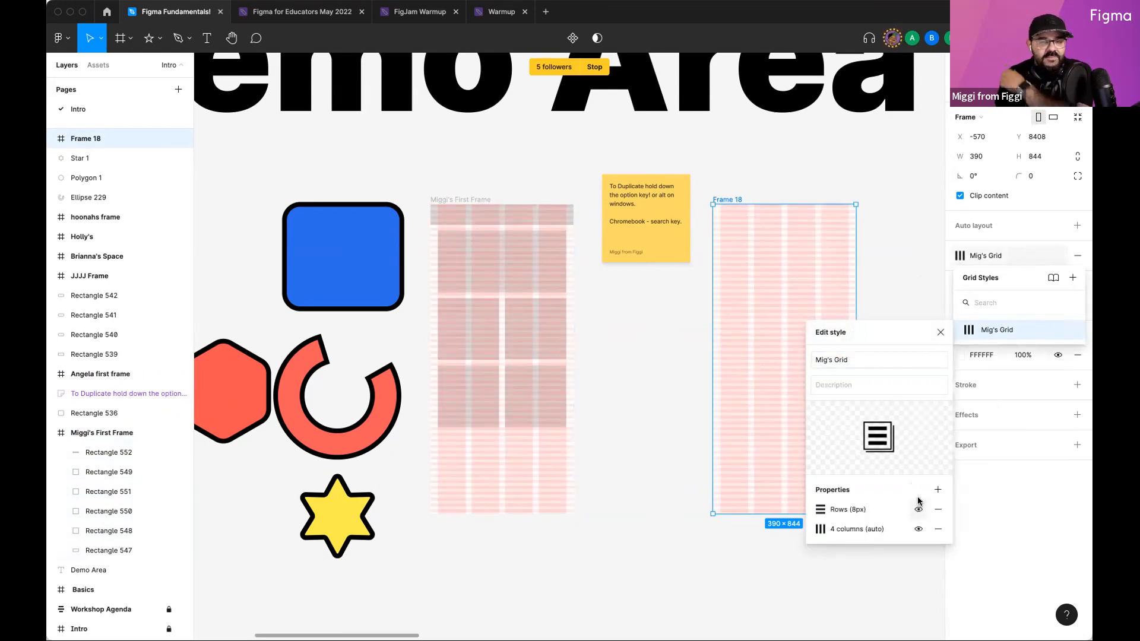
click(917, 509)
click(917, 510)
click(918, 529)
click(917, 528)
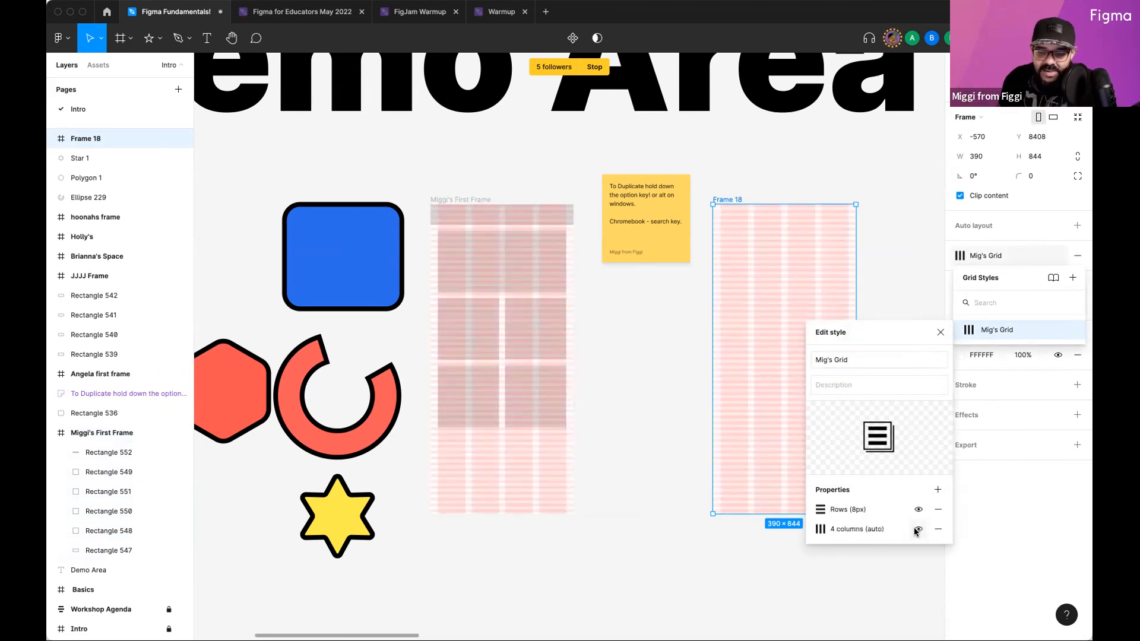
click(917, 509)
click(918, 510)
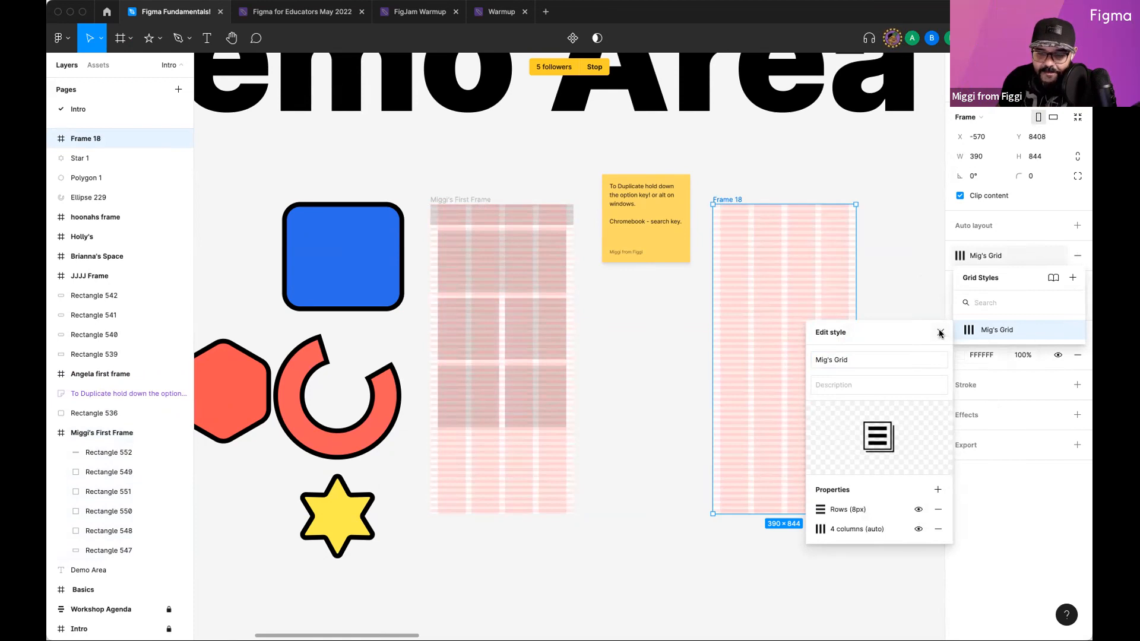
click(940, 332)
click(677, 395)
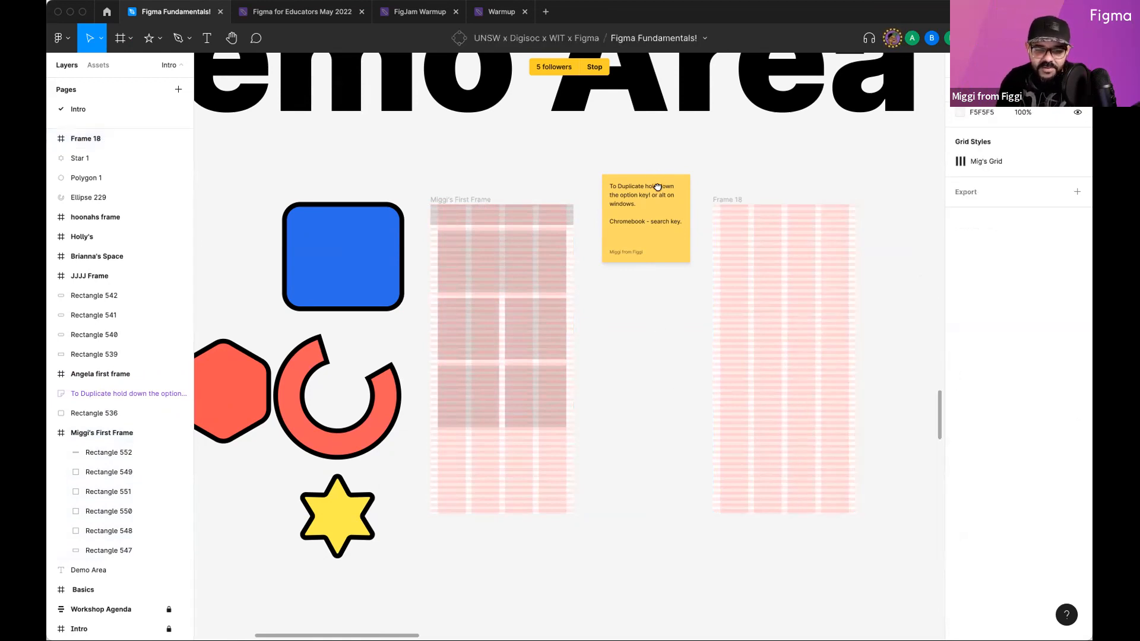
Step: Look over the participants' frames around the demo area to check their layout grids
scroll(657, 187, right, 2)
scroll(681, 343, down, 6)
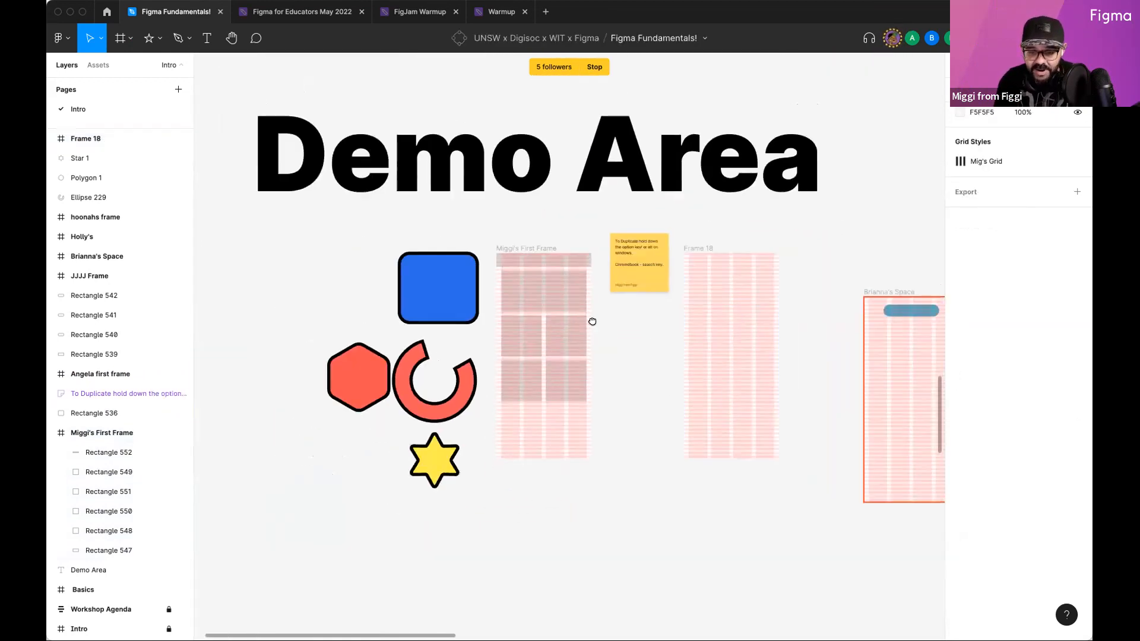
scroll(575, 372, down, 3)
scroll(580, 354, down, 5)
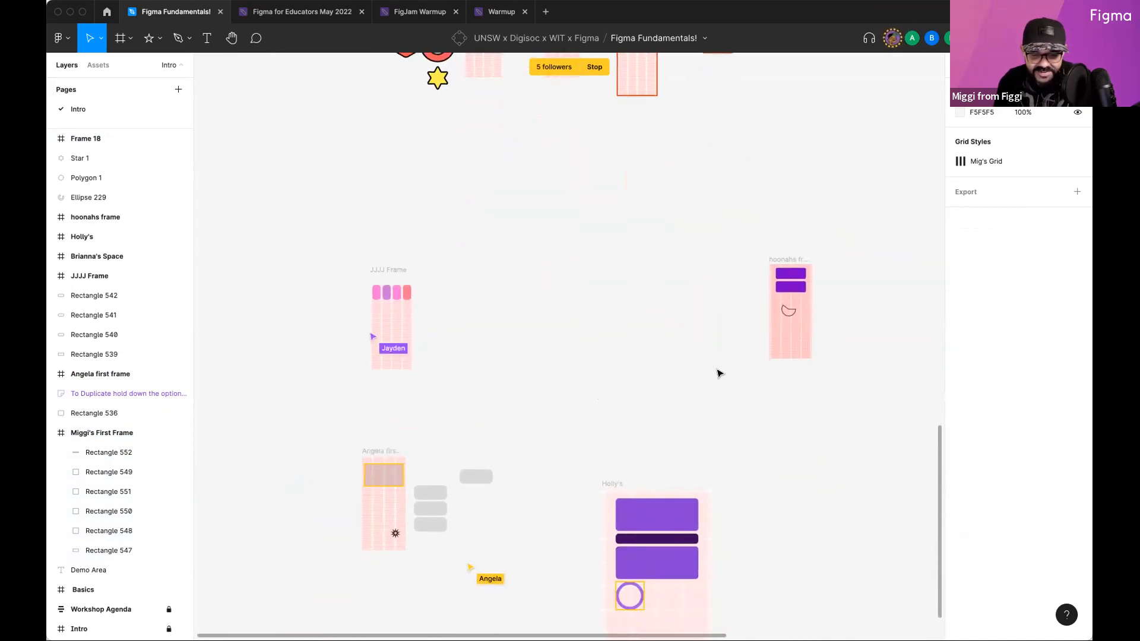
scroll(652, 397, up, 5)
scroll(587, 231, up, 8)
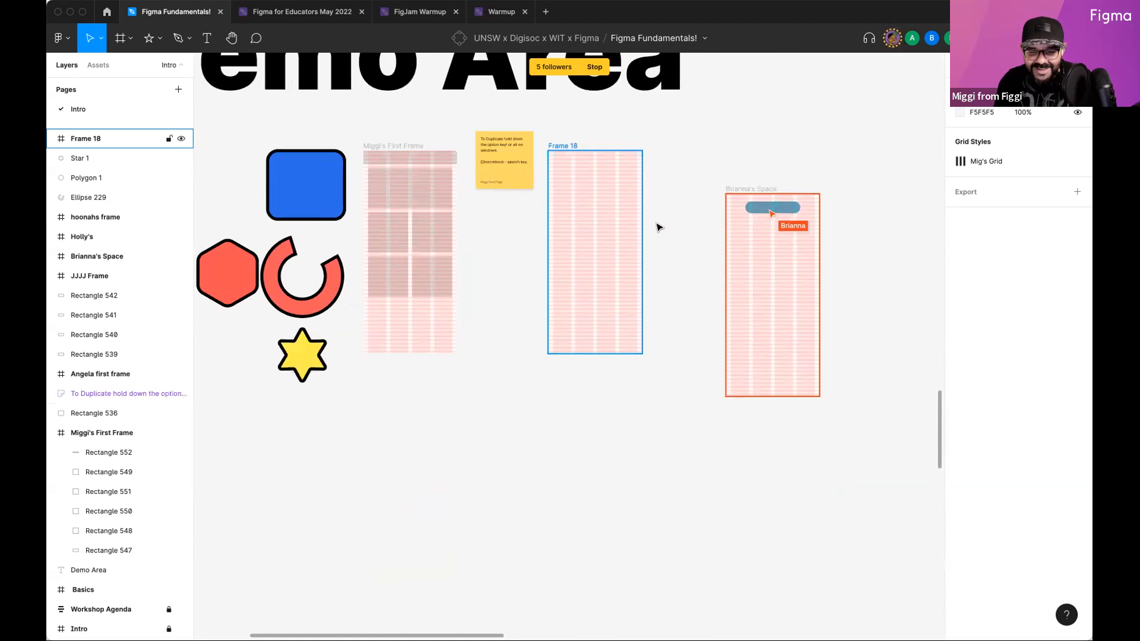
Step: Send the cursor chat message "Hi!!!" on the canvas beside the phone frames
key(slash)
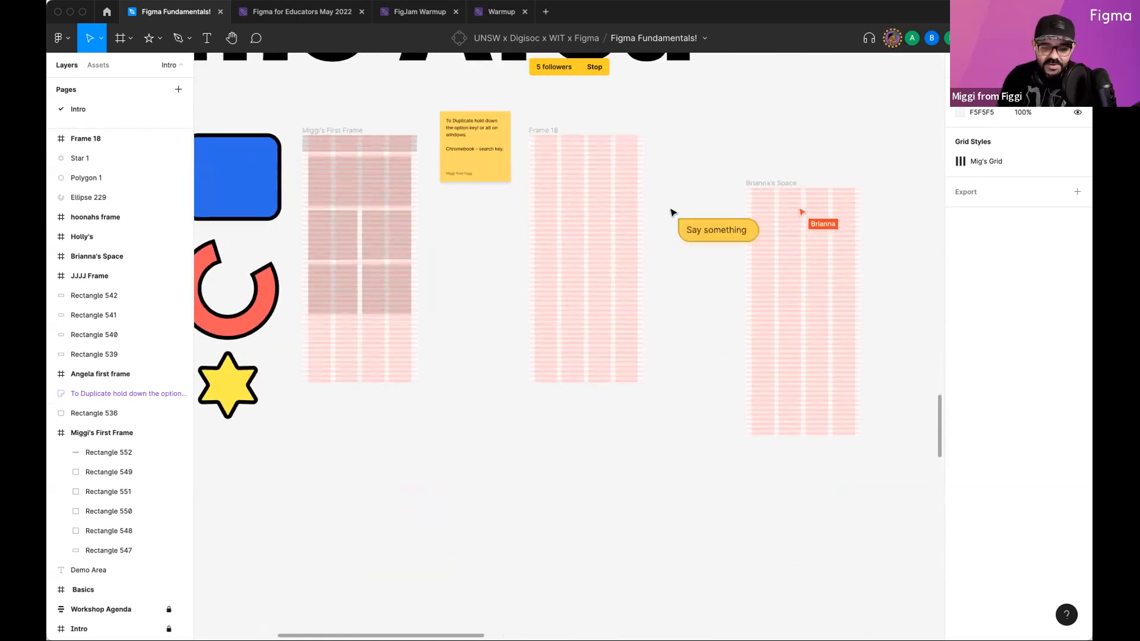
text(HG)
key(BackSpace)
text(i!!!)
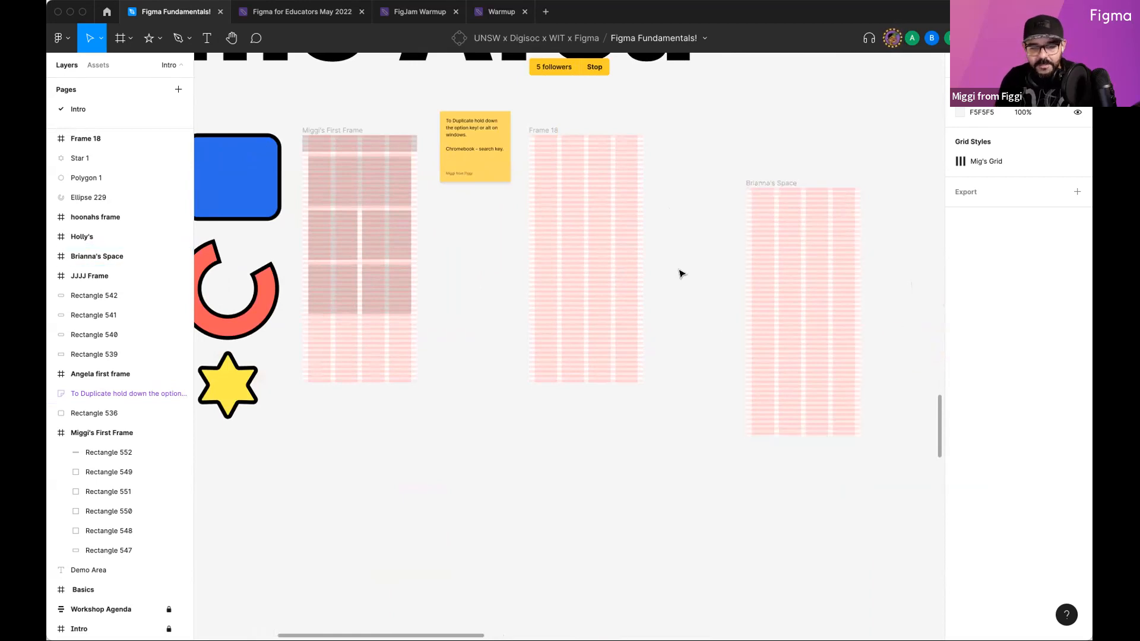
Step: Clear the sticky note from between the two phone frames and move the second frame closer to the first, at X -837
scroll(737, 213, left, 3)
scroll(738, 213, up, 1)
drag(619, 190, 692, 202)
drag(633, 185, 260, 215)
drag(764, 235, 688, 231)
scroll(649, 240, up, 3)
Step: Draw a 350 × 104 text box across the second frame's columns at X 20, Y 176, and fill it with the event welcome message
key(t)
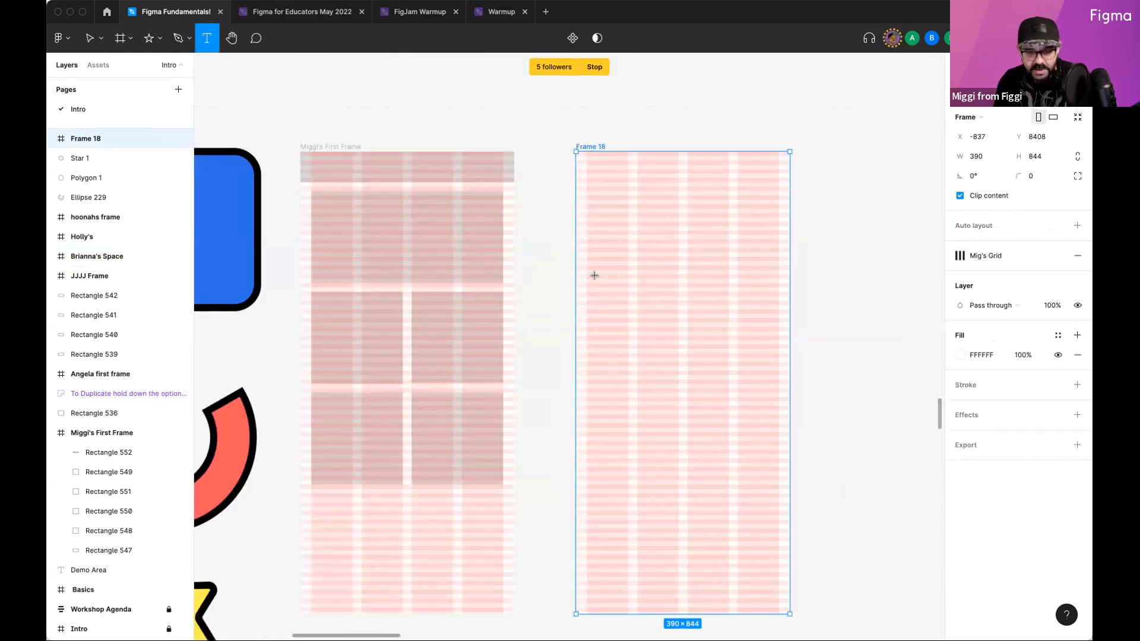
drag(583, 249, 775, 303)
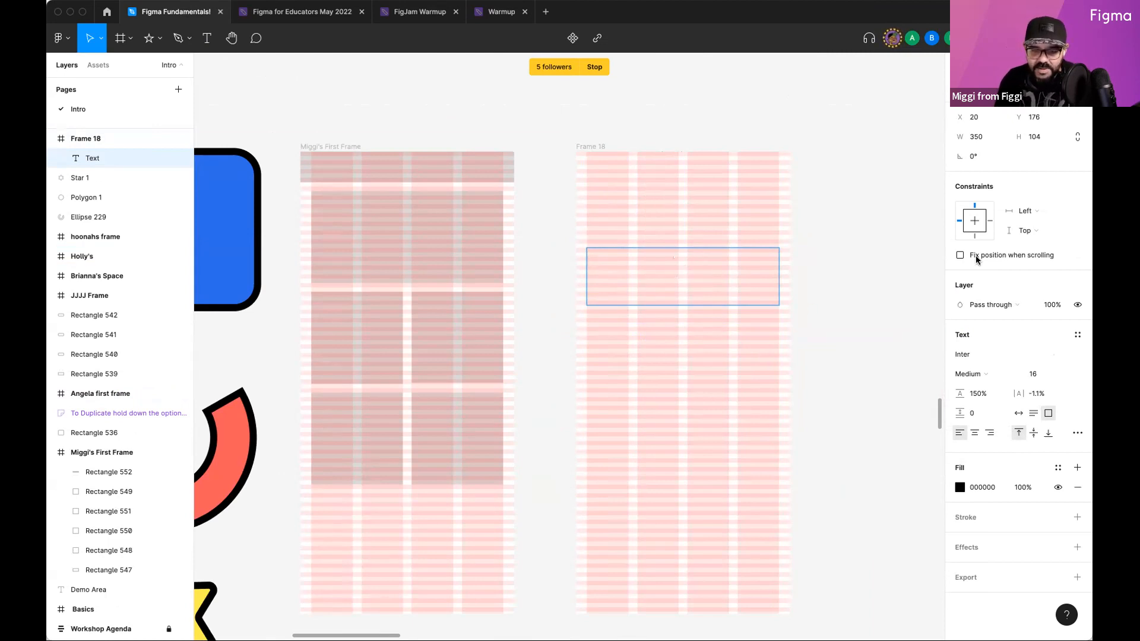
text(Hi everyone! Welcome to our event! Please fill in the attendance form before the event begins through this link: https://forms.gle/aZBqDapQpNet3ZWC7)
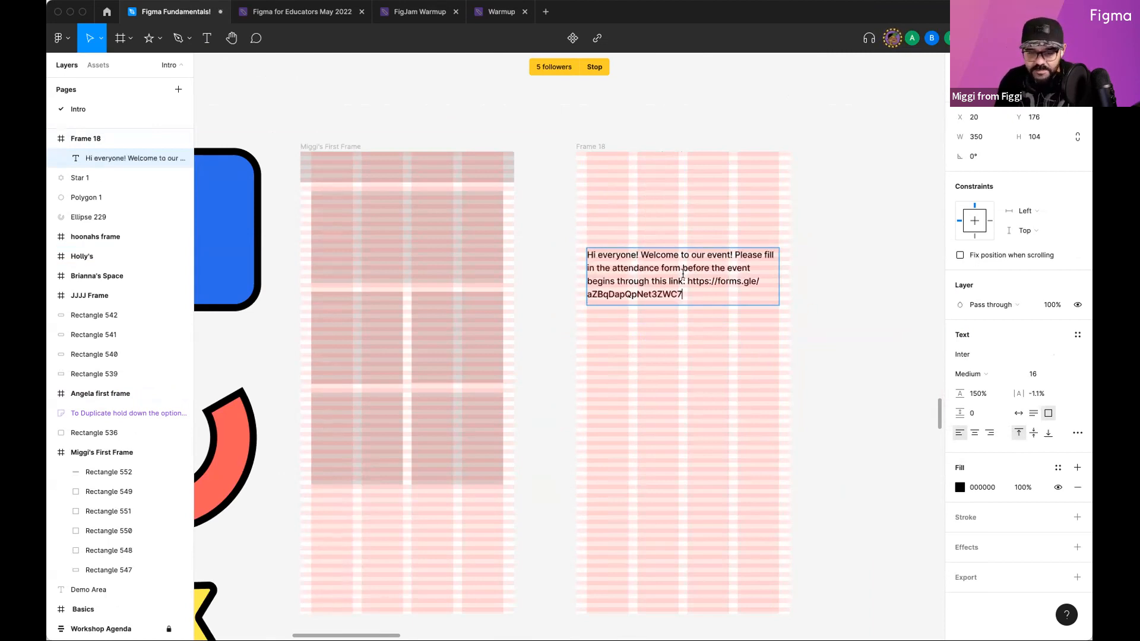
Step: Delete the form URL from the welcome message so that the text ends with "through this link."
key(Escape)
double_click(664, 291)
drag(687, 281, 709, 319)
key(BackSpace)
key(BackSpace)
key(BackSpace)
key(Escape)
click(852, 297)
scroll(656, 257, up, 5)
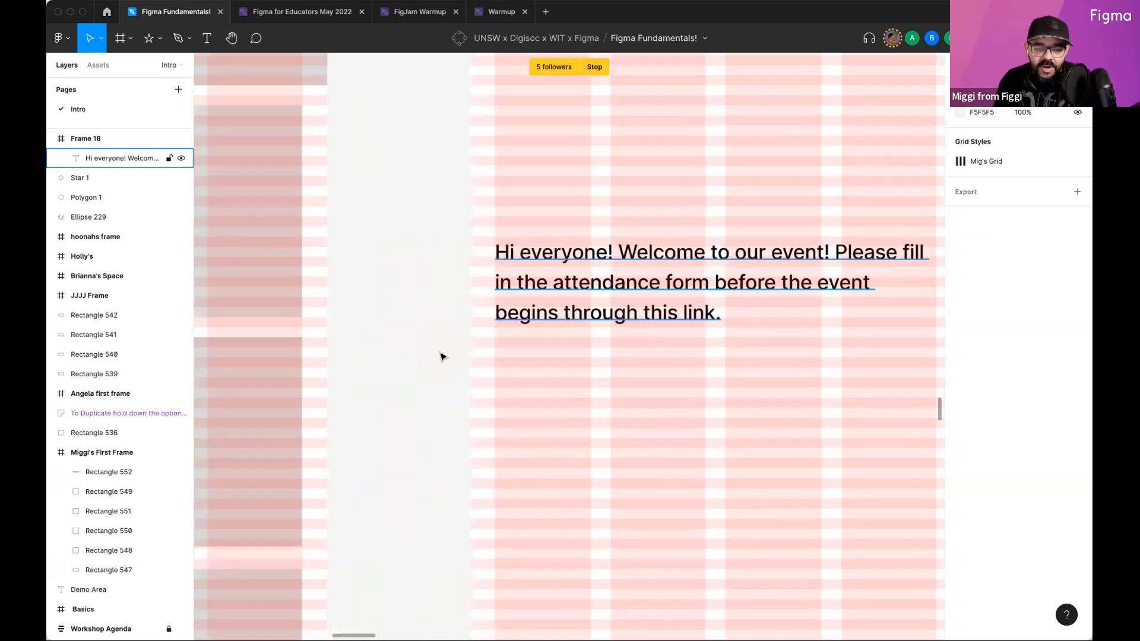
Step: Duplicate the welcome message above the original in the frame, at Y 56
click(561, 285)
scroll(561, 291, down, 5)
drag(559, 291, 552, 291)
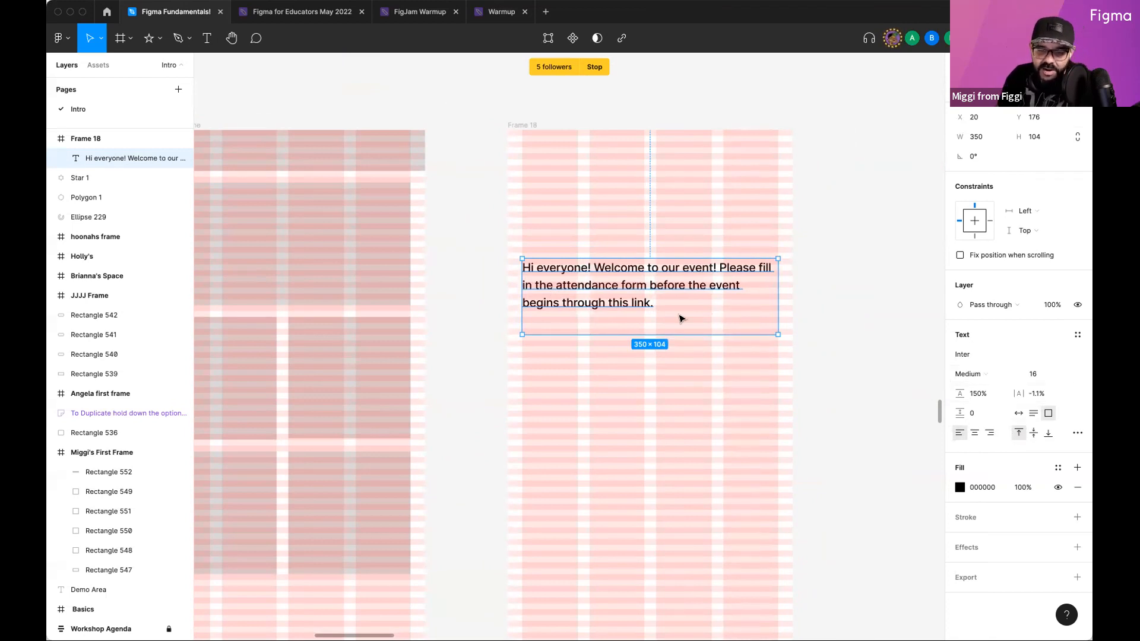
scroll(541, 286, up, 1)
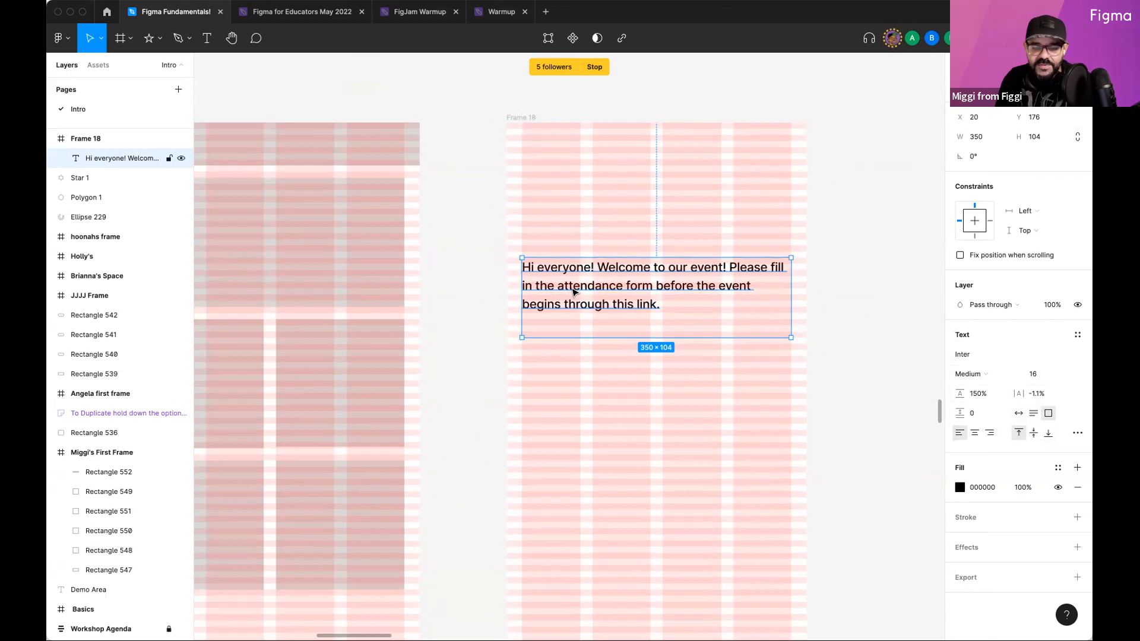
drag(579, 301, 576, 208)
click(610, 271)
click(617, 209)
Step: Set the upper message copy's font size to 32
click(1052, 377)
click(1063, 374)
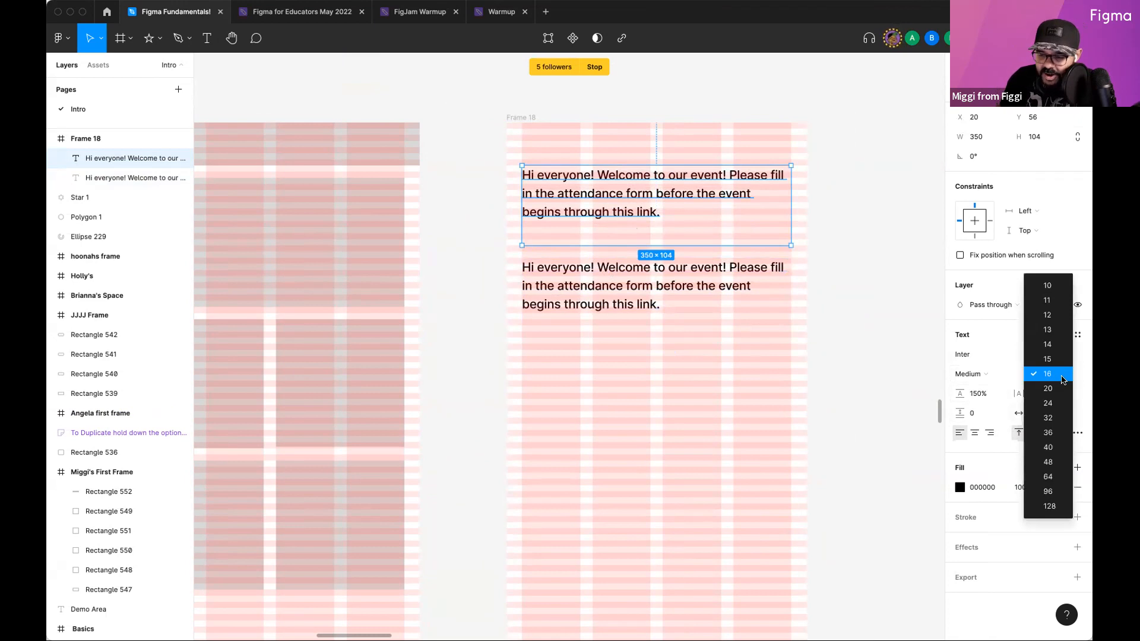
click(1052, 418)
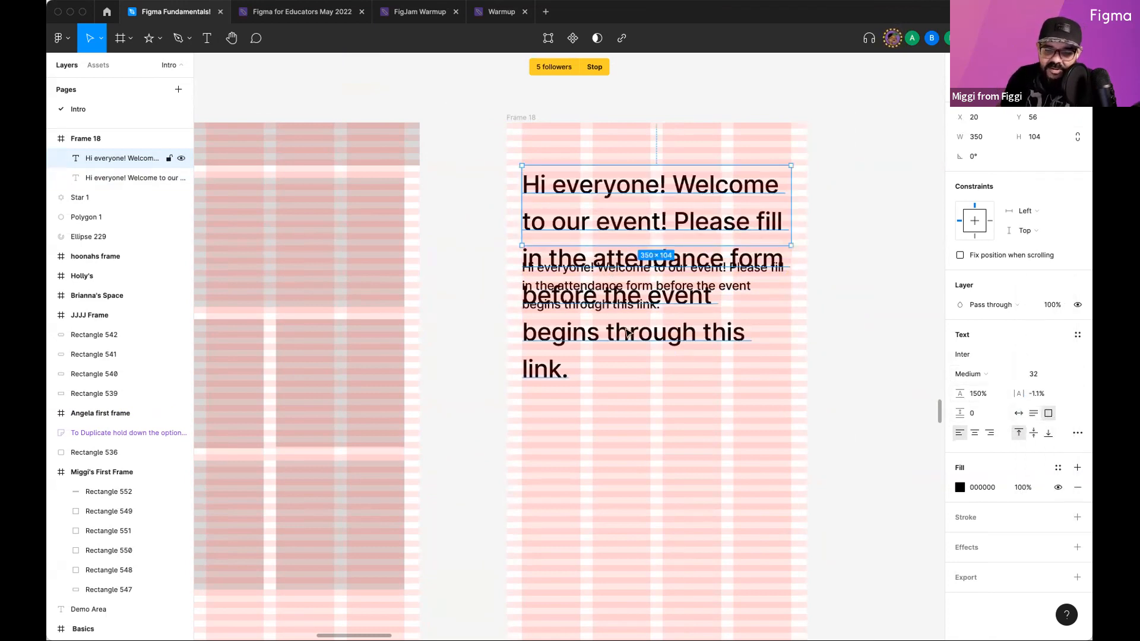
Step: Separate the overlapping messages by moving the small one lower in the frame and placing the large one at Y 104
drag(644, 283, 646, 421)
click(599, 272)
drag(599, 271, 599, 548)
click(628, 359)
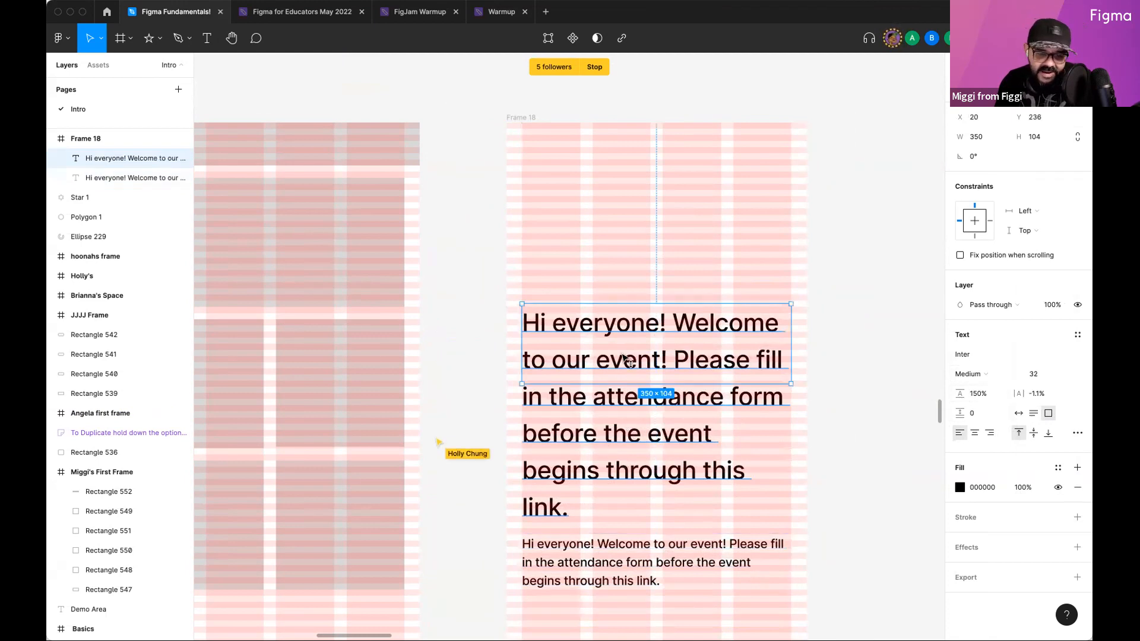
drag(628, 359, 628, 258)
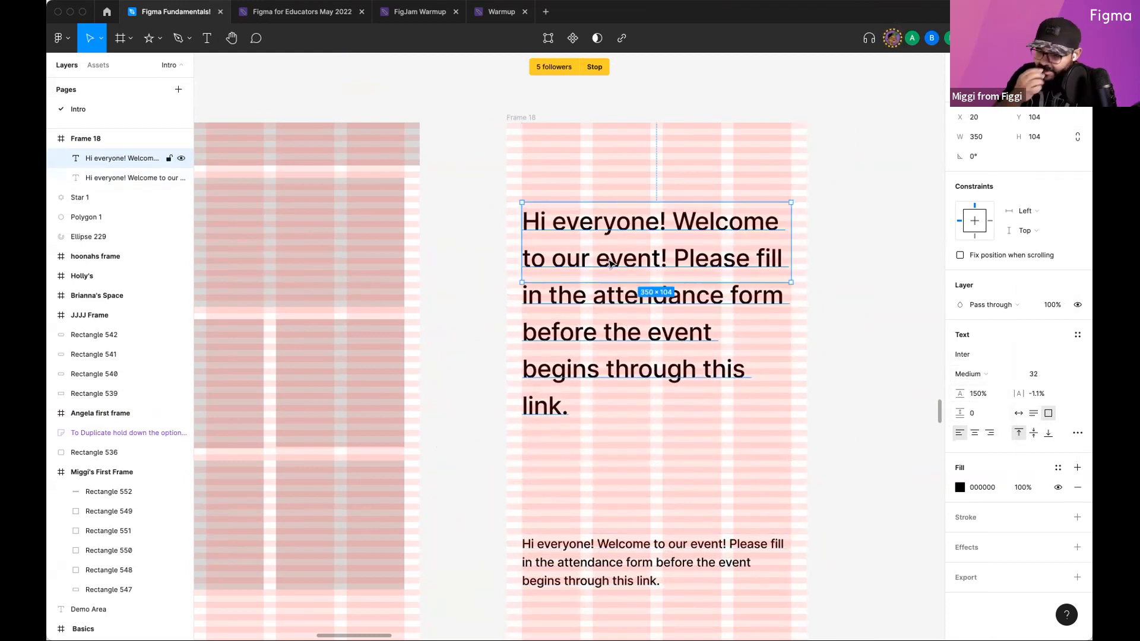
Step: Try auto width on the large message, undo it, and set its text box to auto height
click(1018, 414)
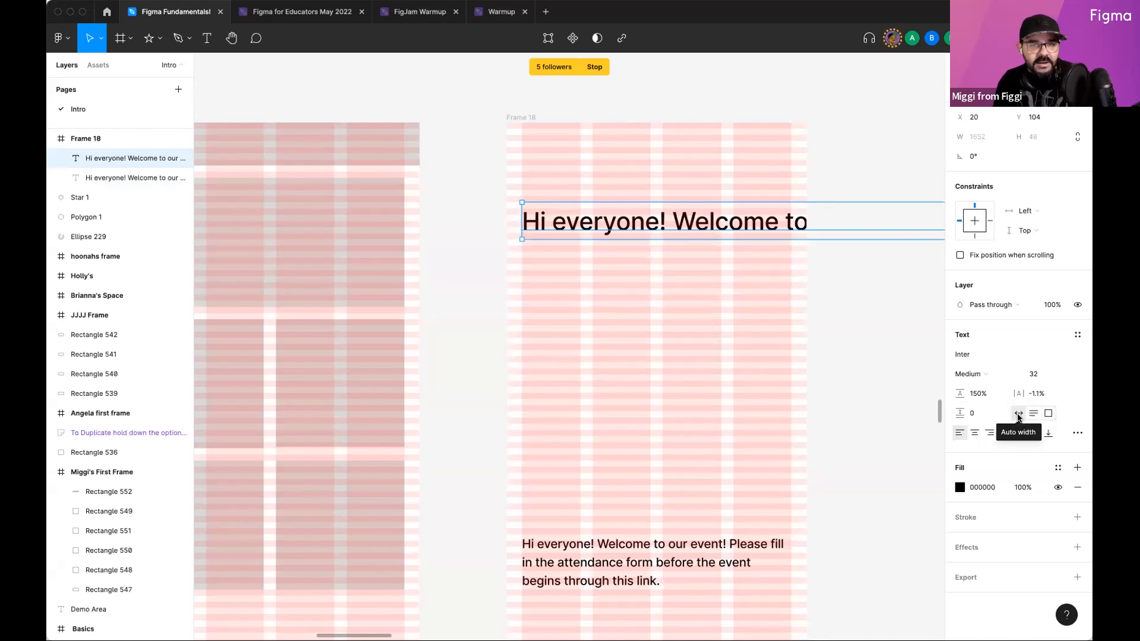
key(super+z)
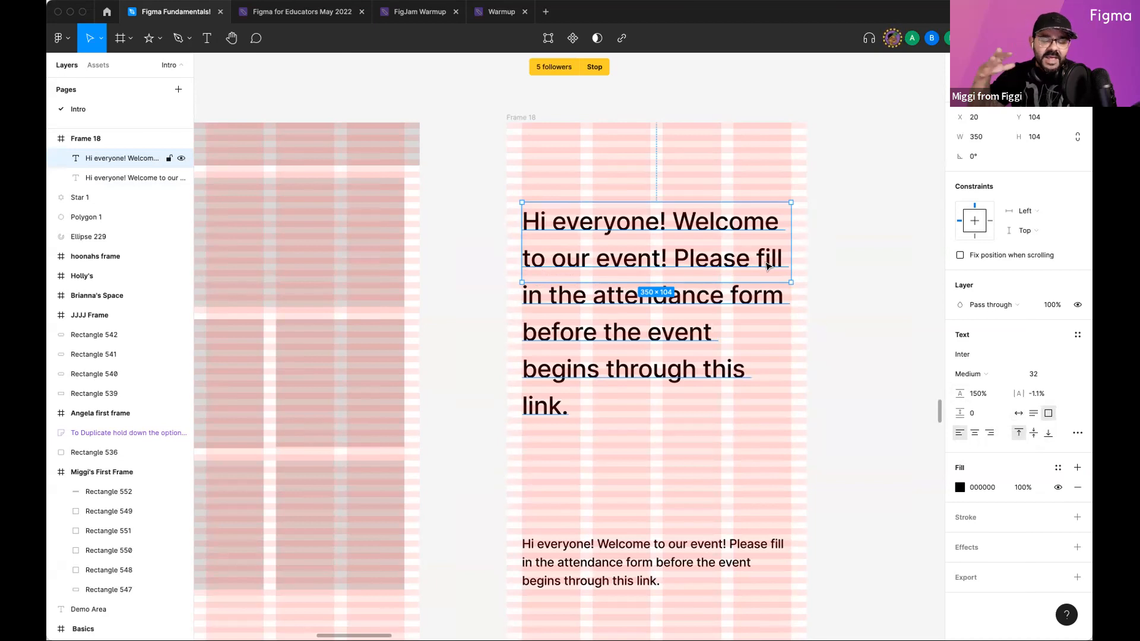
click(1033, 414)
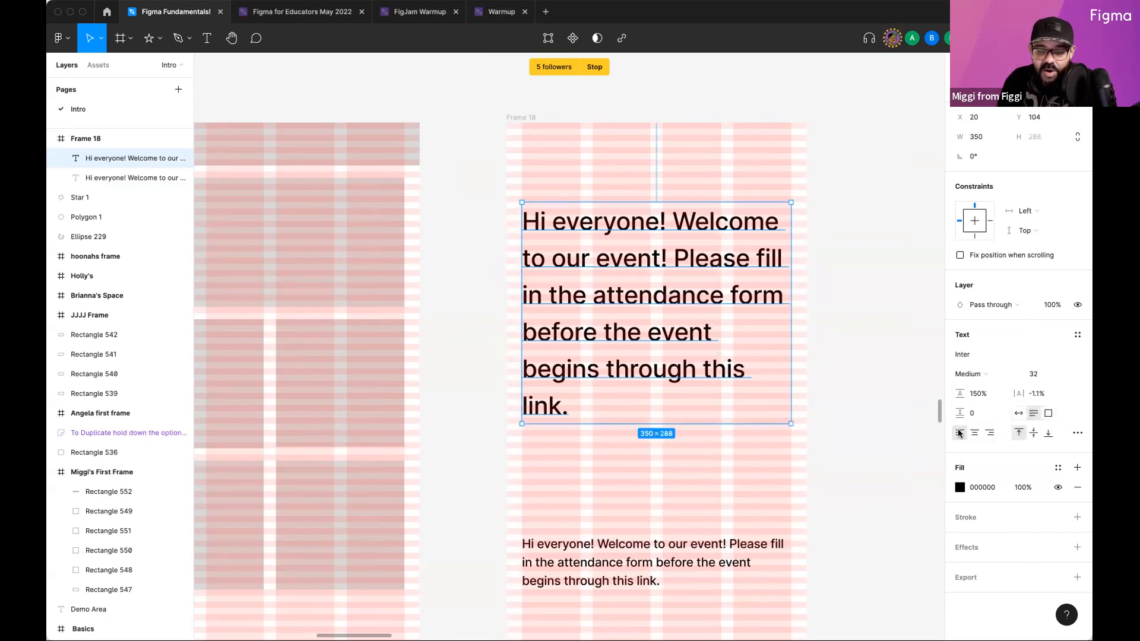
Step: Trim the large message to the heading "Hi everyone! Welcome to our event!"
double_click(620, 388)
drag(619, 388, 670, 264)
key(BackSpace)
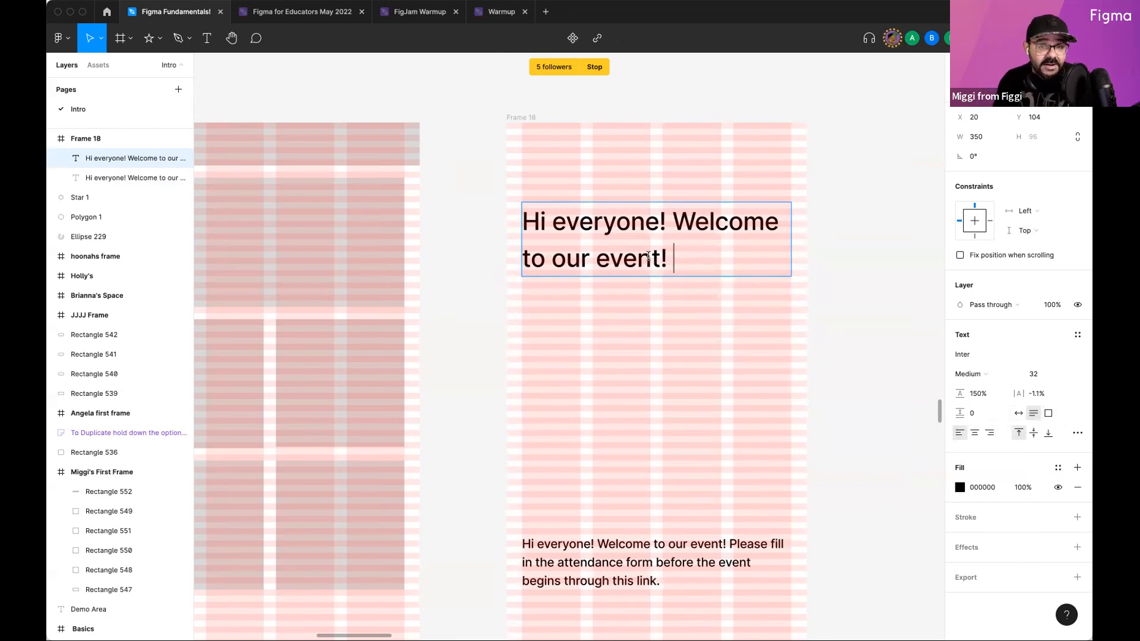
Step: Set the heading's font weight to Black
triple_click(666, 265)
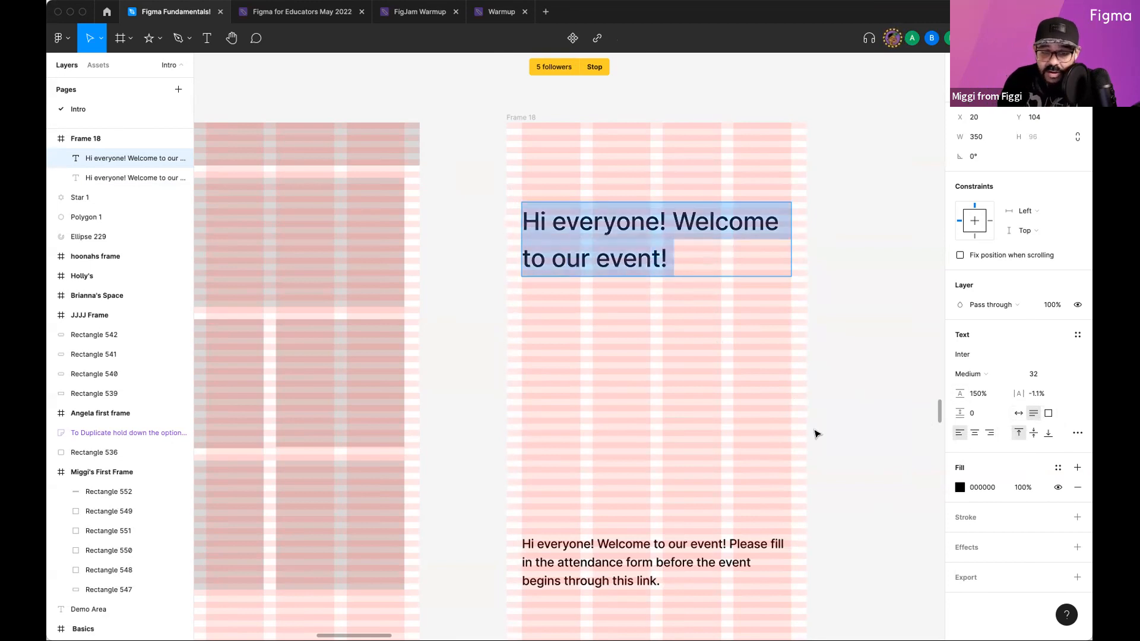
click(985, 381)
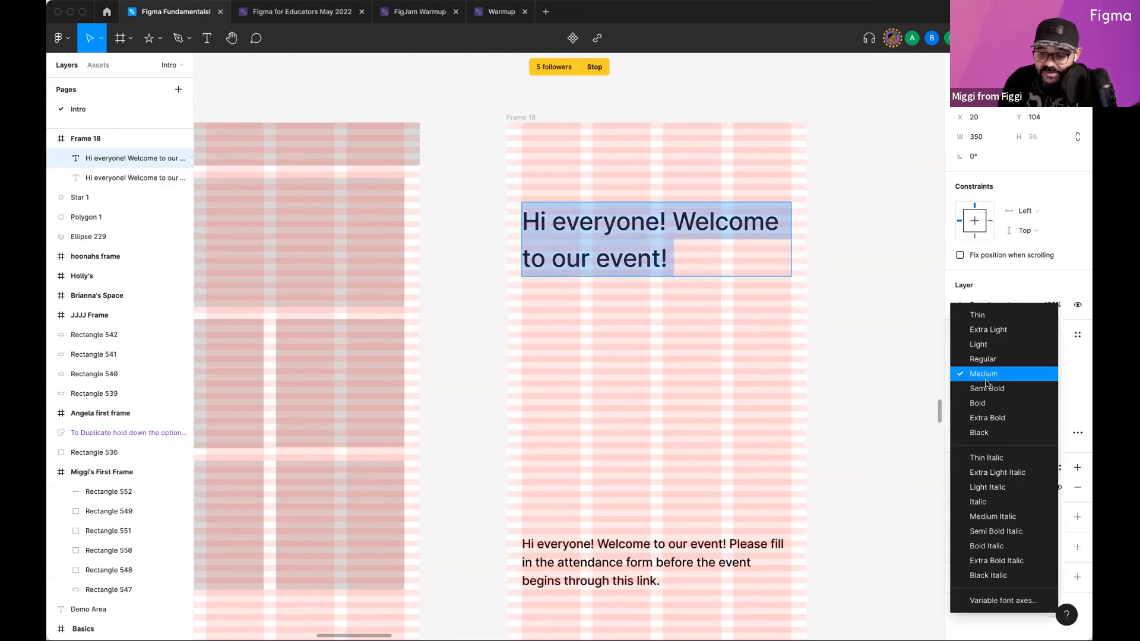
click(985, 431)
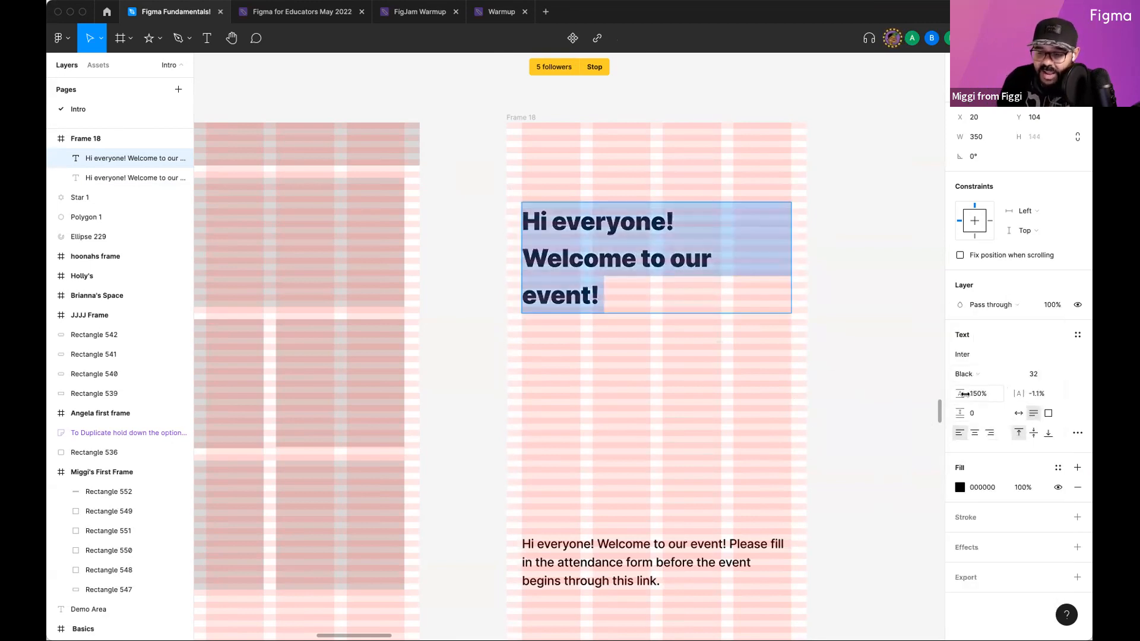
Step: Set the heading's line height to 40 and check its baselines against the row grid
mouse_move(960, 393)
mouse_down()
mouse_move(934, 391)
mouse_move(965, 396)
mouse_up()
click(987, 398)
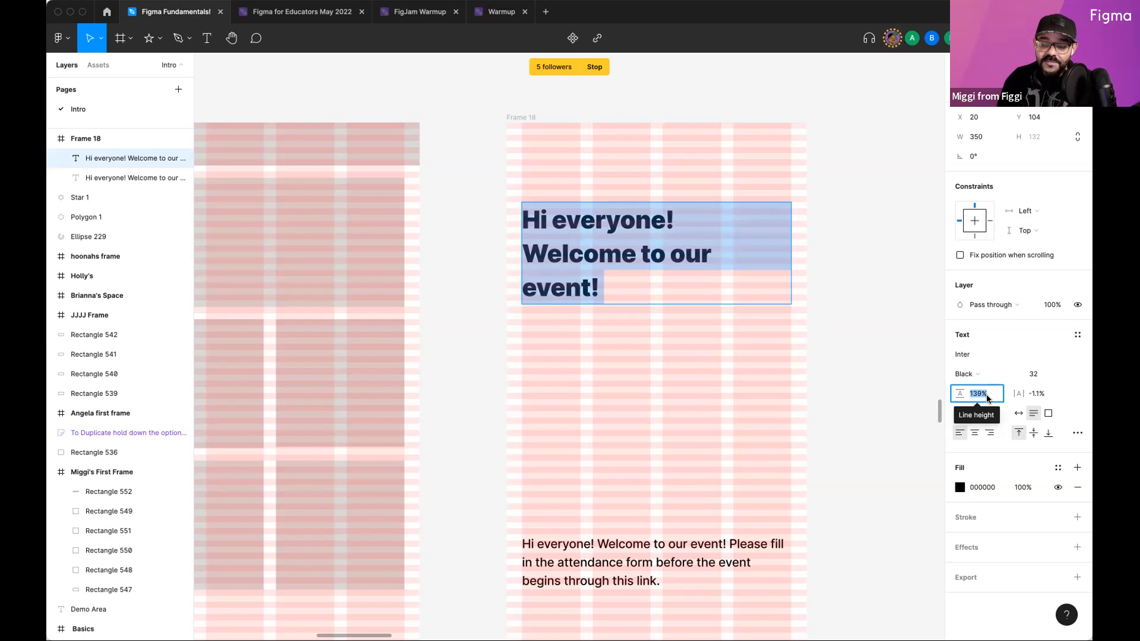
double_click(987, 393)
triple_click(987, 395)
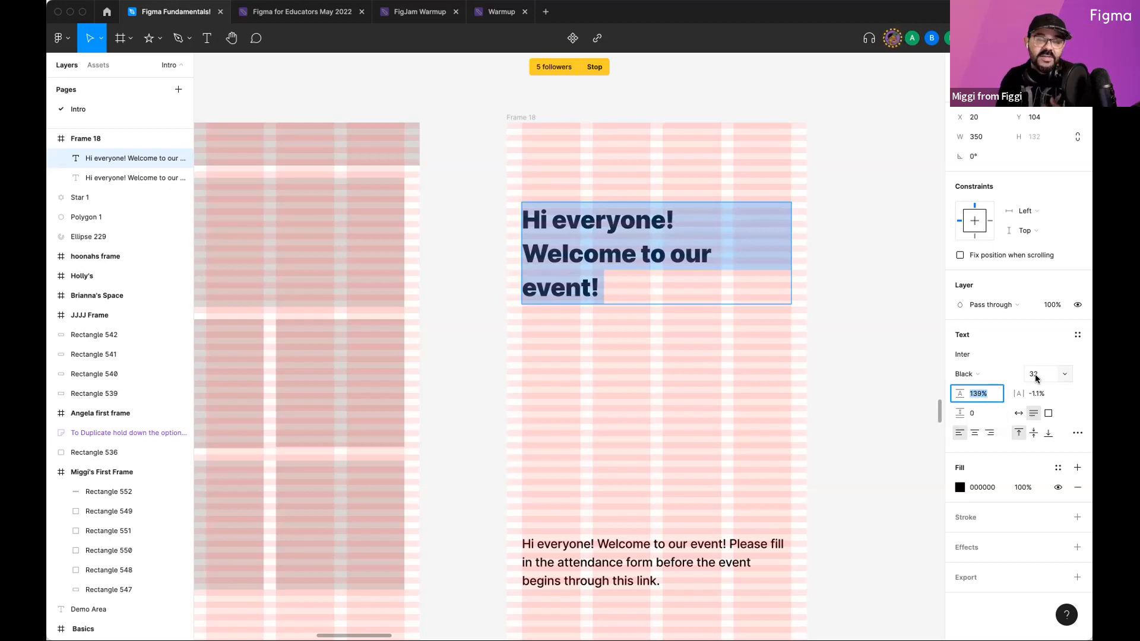
triple_click(991, 393)
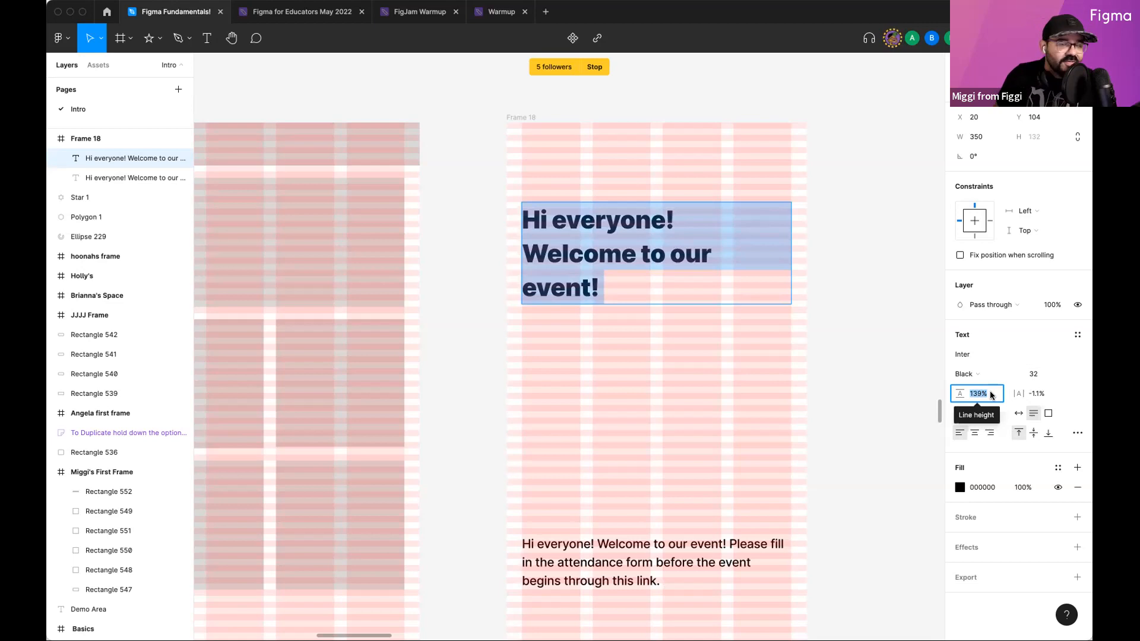
text(40)
key(Return)
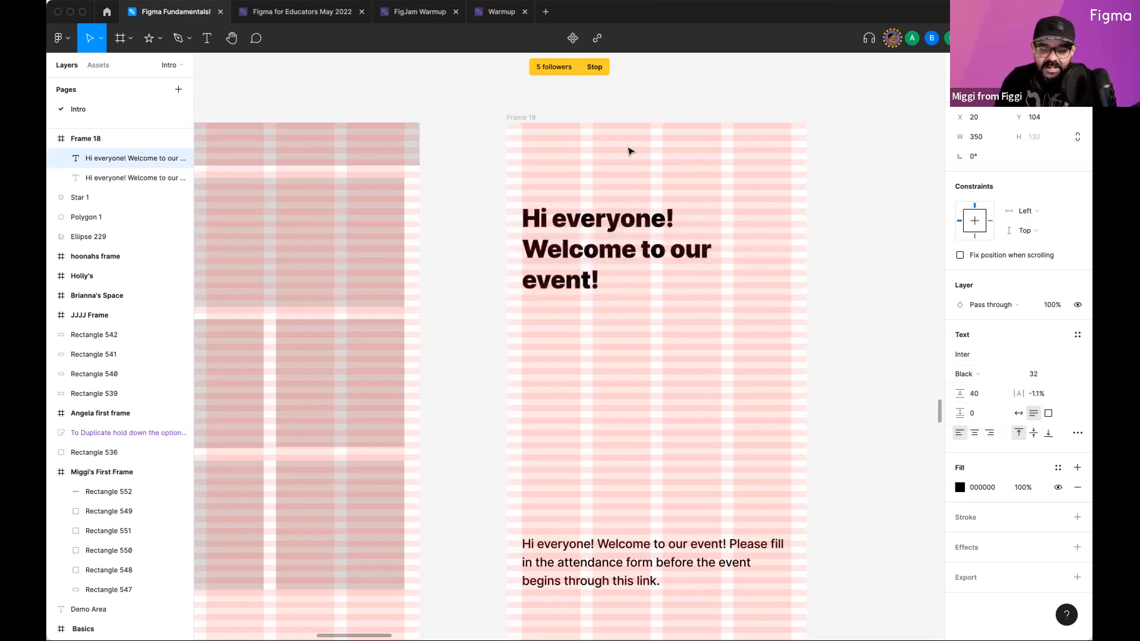
scroll(484, 252, up, 10)
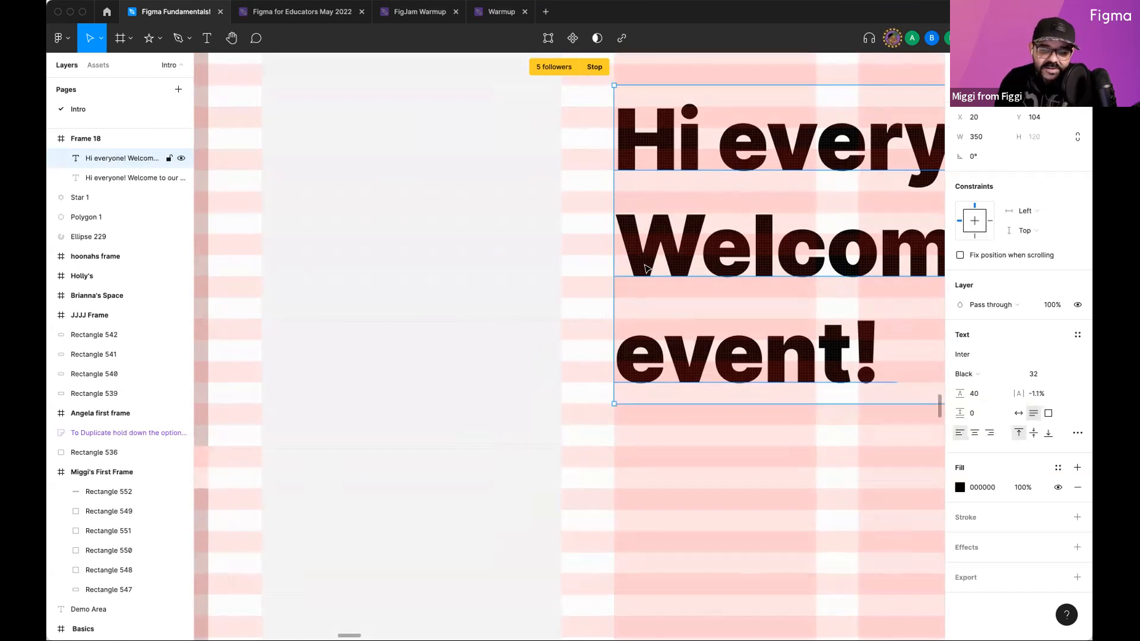
scroll(540, 386, down, 1)
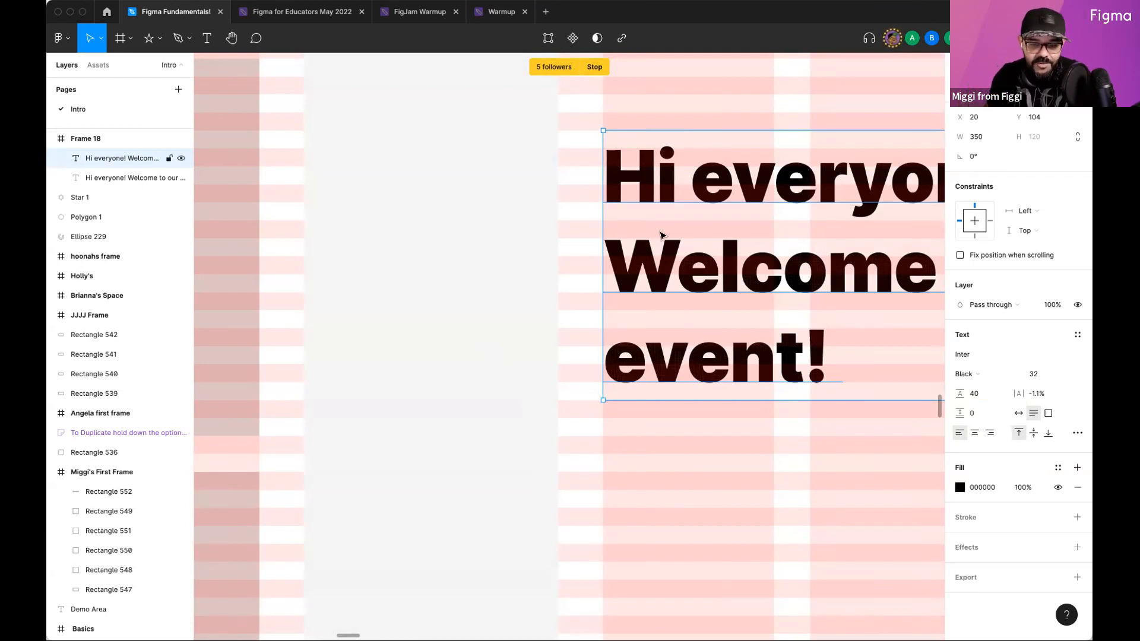
Step: Move the small message directly below the heading, at Y 238, so its text lines up with the row grid
click(517, 347)
scroll(525, 341, down, 4)
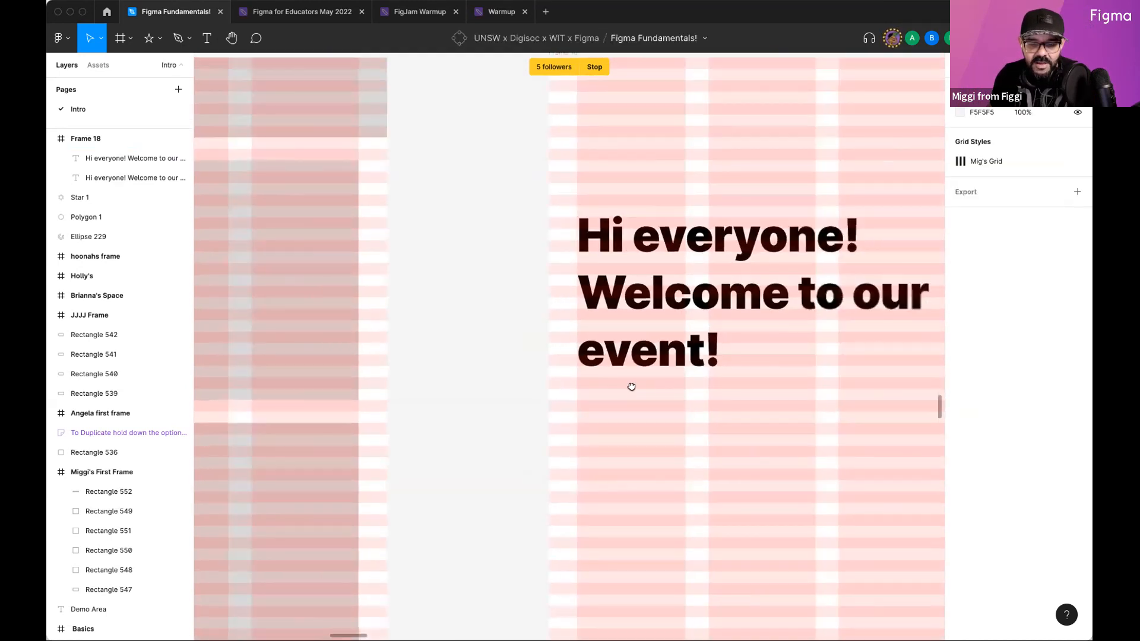
drag(669, 386, 549, 333)
scroll(554, 334, down, 1)
drag(585, 418, 573, 330)
scroll(573, 331, down, 1)
drag(568, 561, 585, 285)
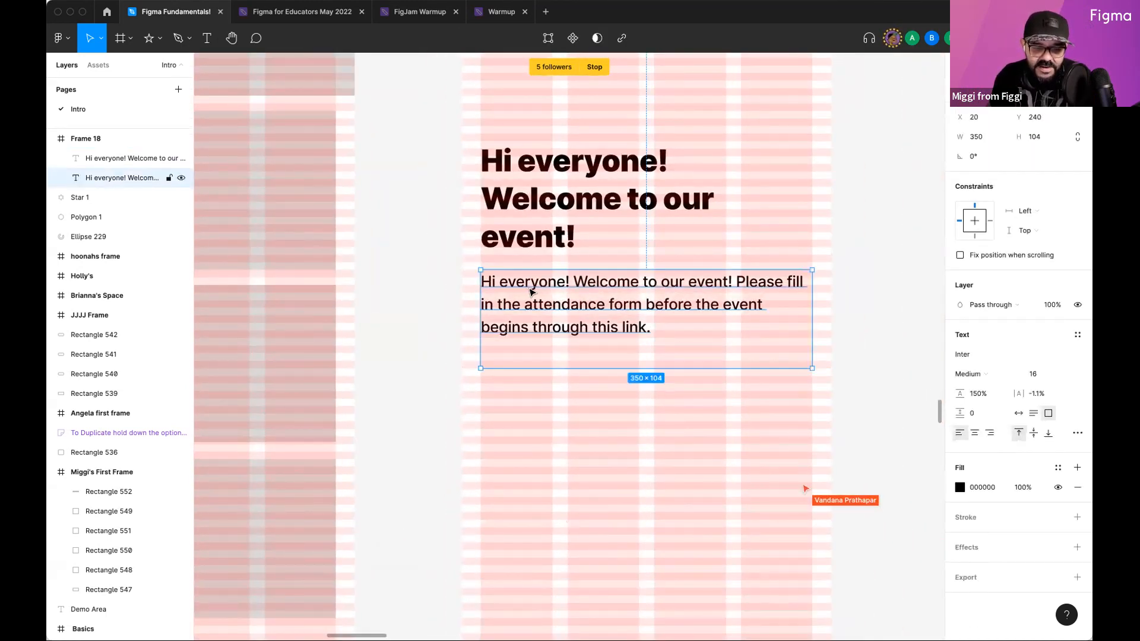
scroll(530, 287, up, 4)
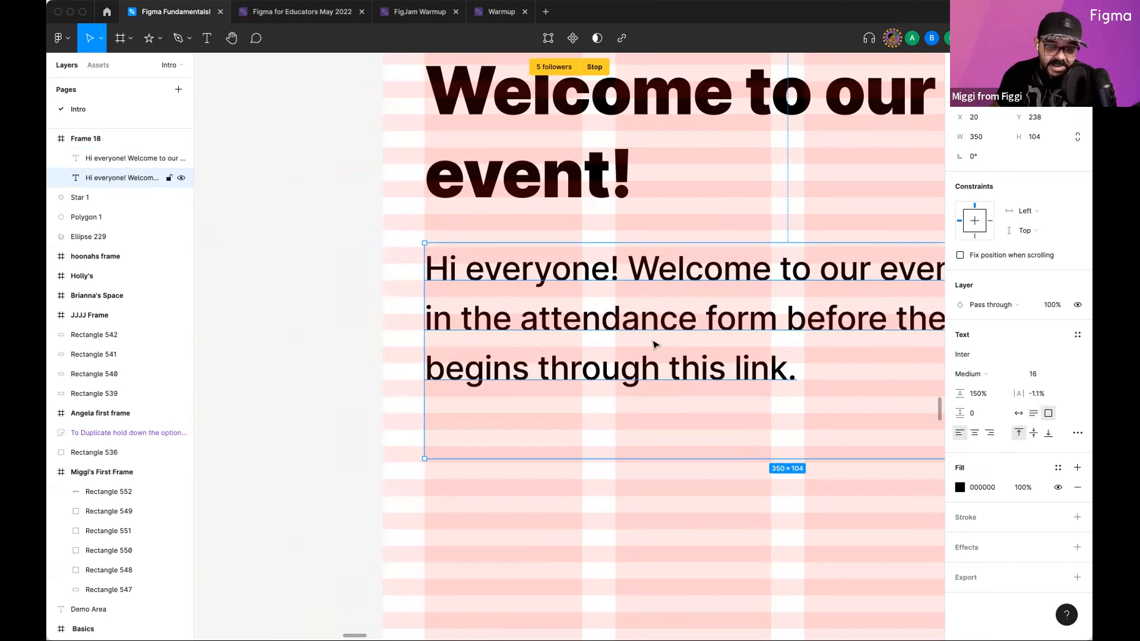
Step: Set the small message's line height to 24 and check its baselines against the row grid
click(987, 397)
text(24)
key(Return)
double_click(740, 369)
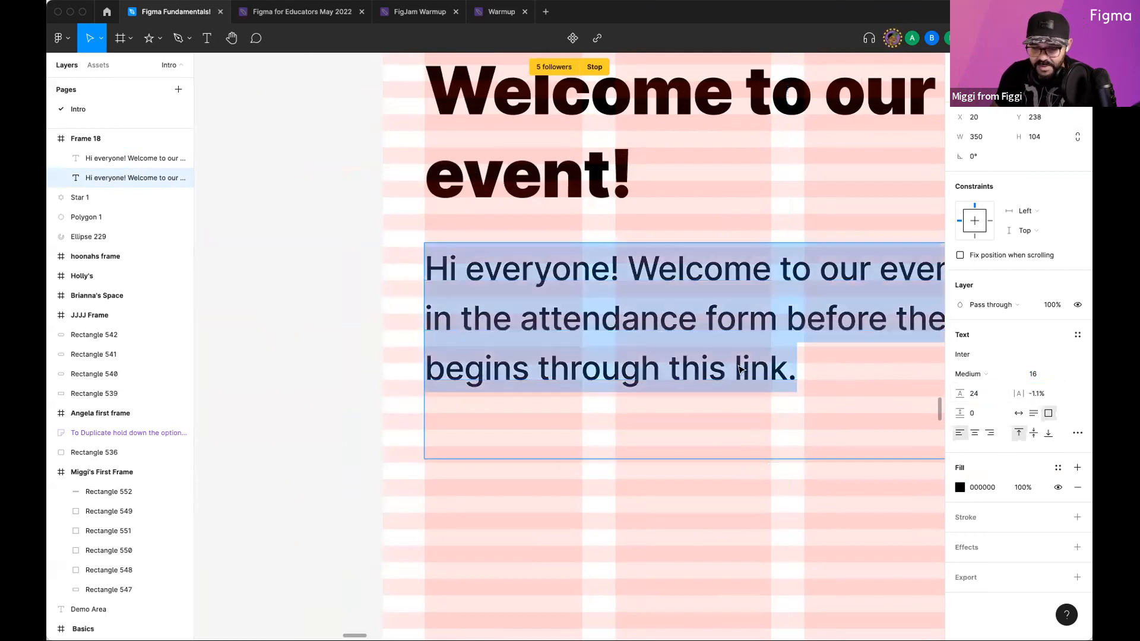
click(982, 398)
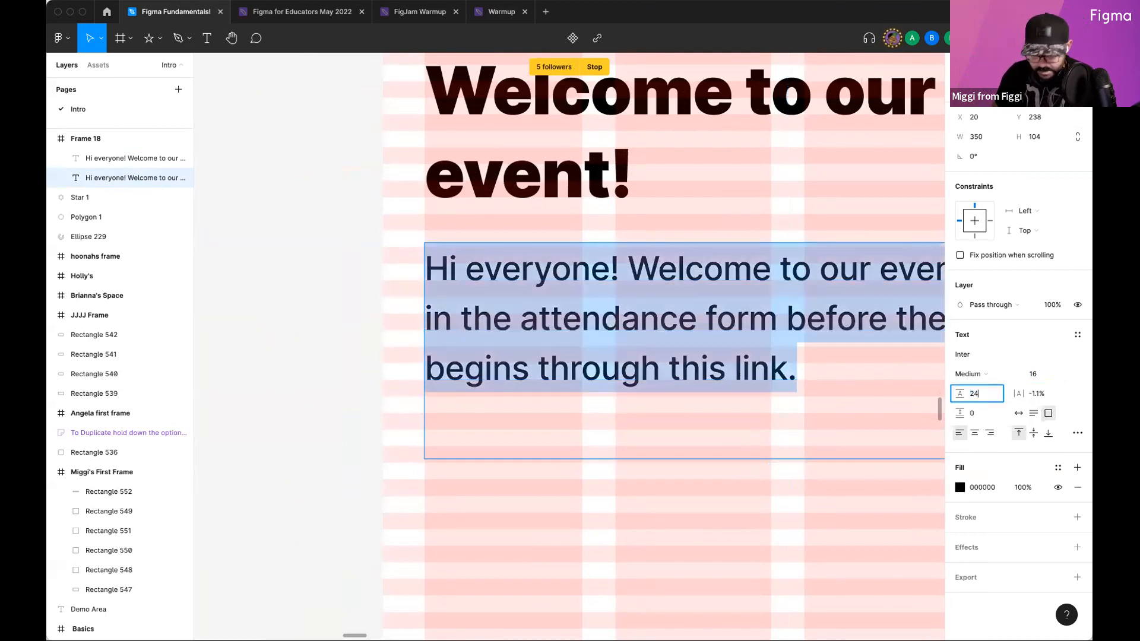
click(330, 394)
scroll(469, 304, up, 3)
scroll(469, 303, up, 3)
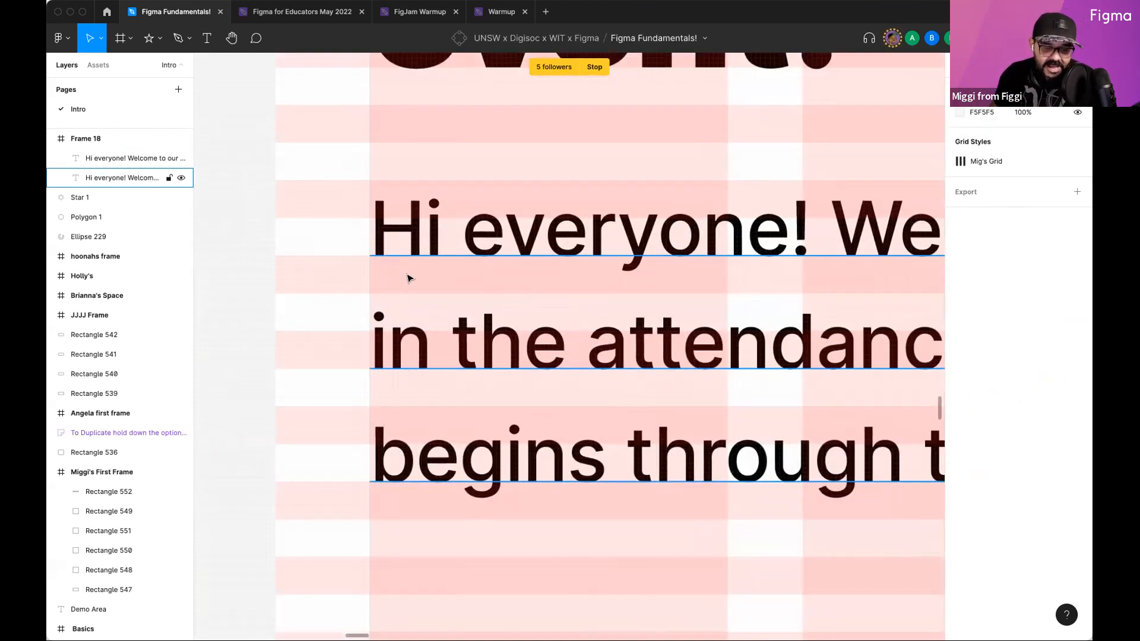
Step: Narrow the small message's text box to 204 wide and set it to auto height
key(shift+0)
click(623, 370)
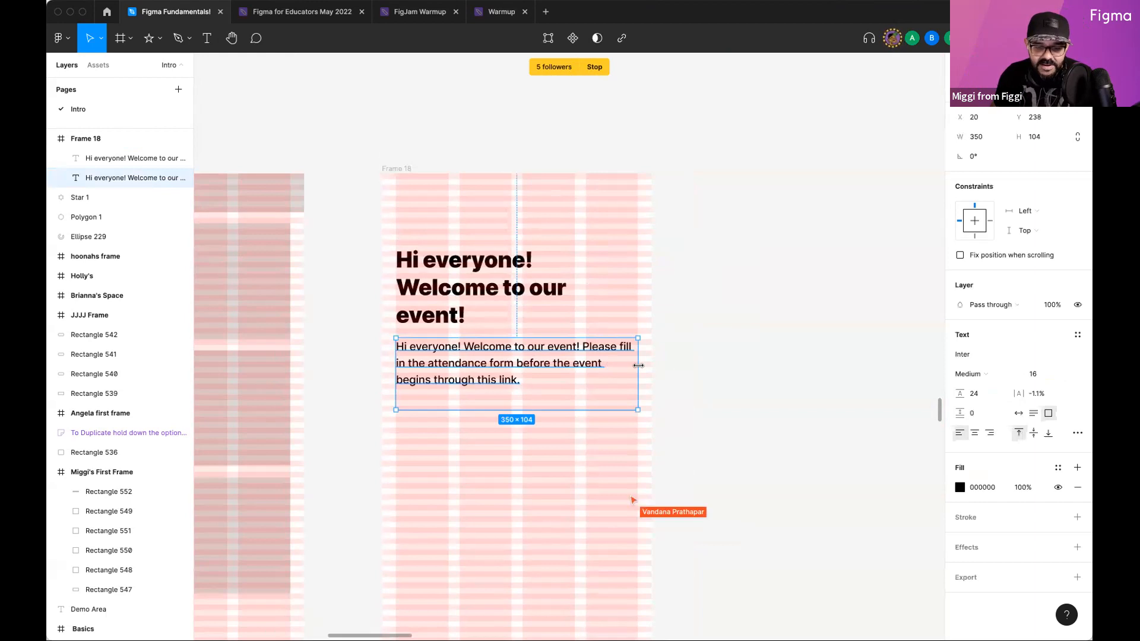
drag(637, 370, 536, 374)
scroll(331, 387, up, 3)
scroll(518, 350, up, 3)
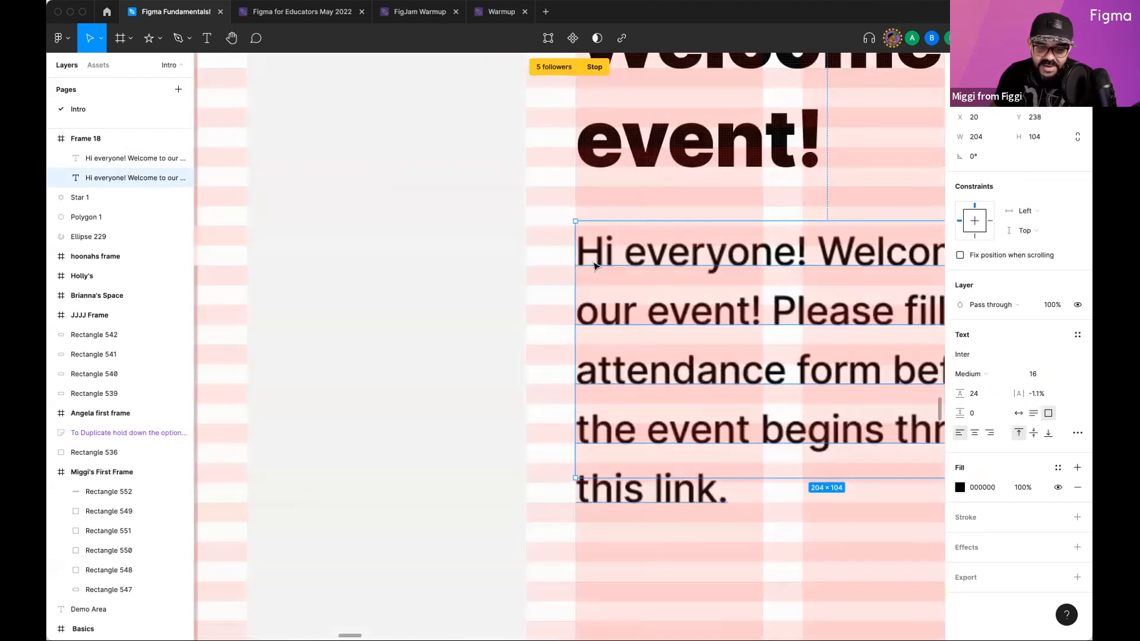
click(1034, 413)
click(433, 381)
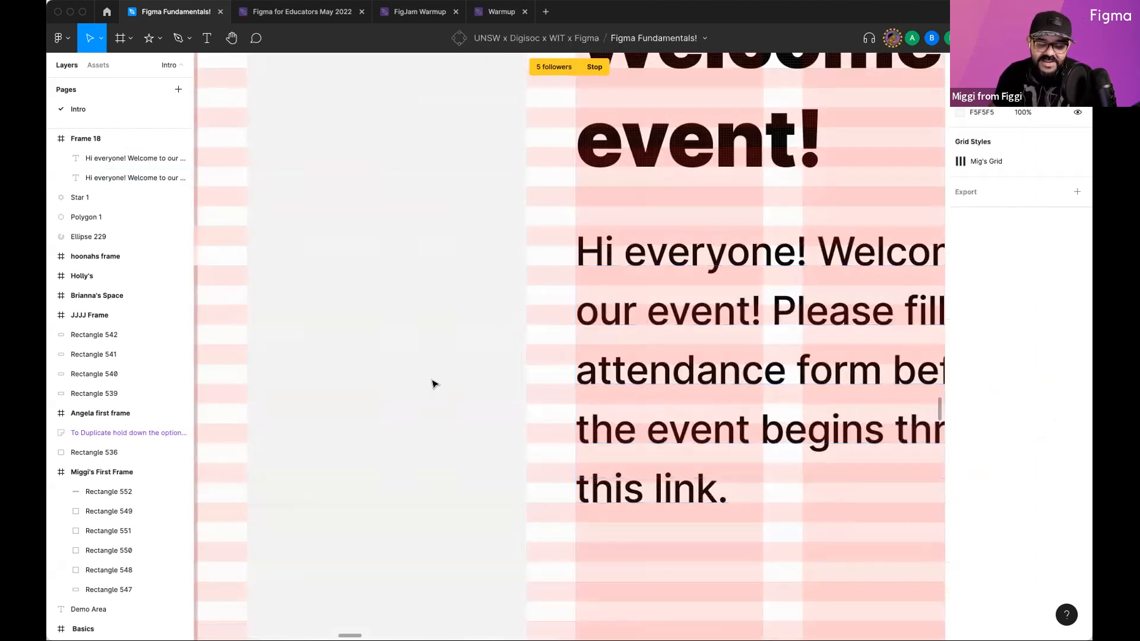
scroll(428, 382, down, 6)
scroll(408, 390, right, 1)
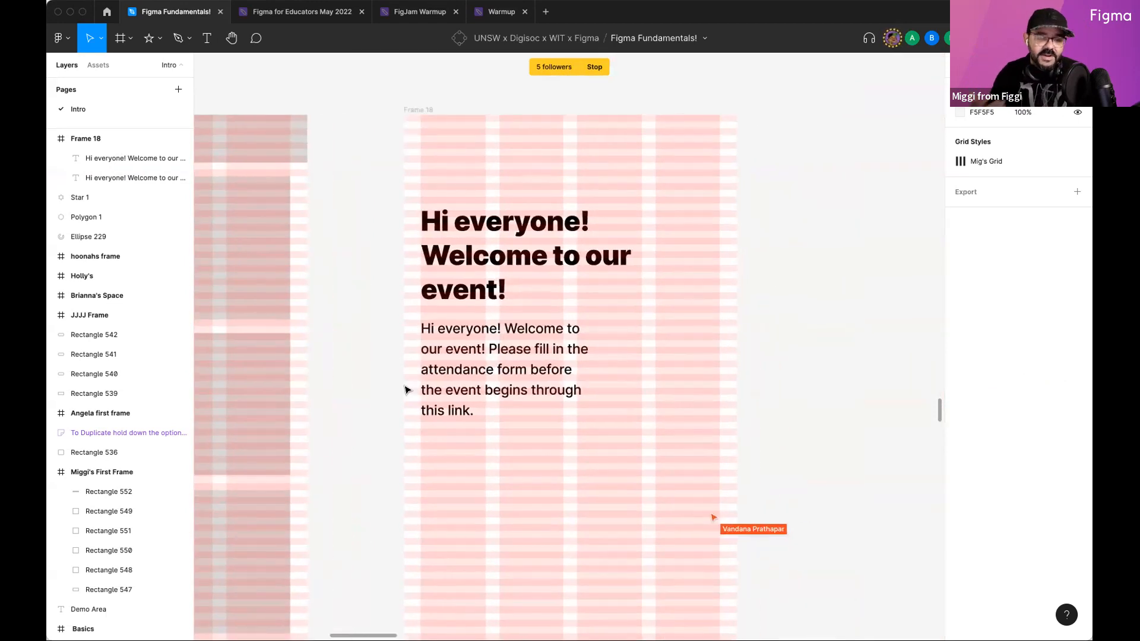
Step: Hide the layout grids and widen the small message's text box to about 262
key(ctrl+g)
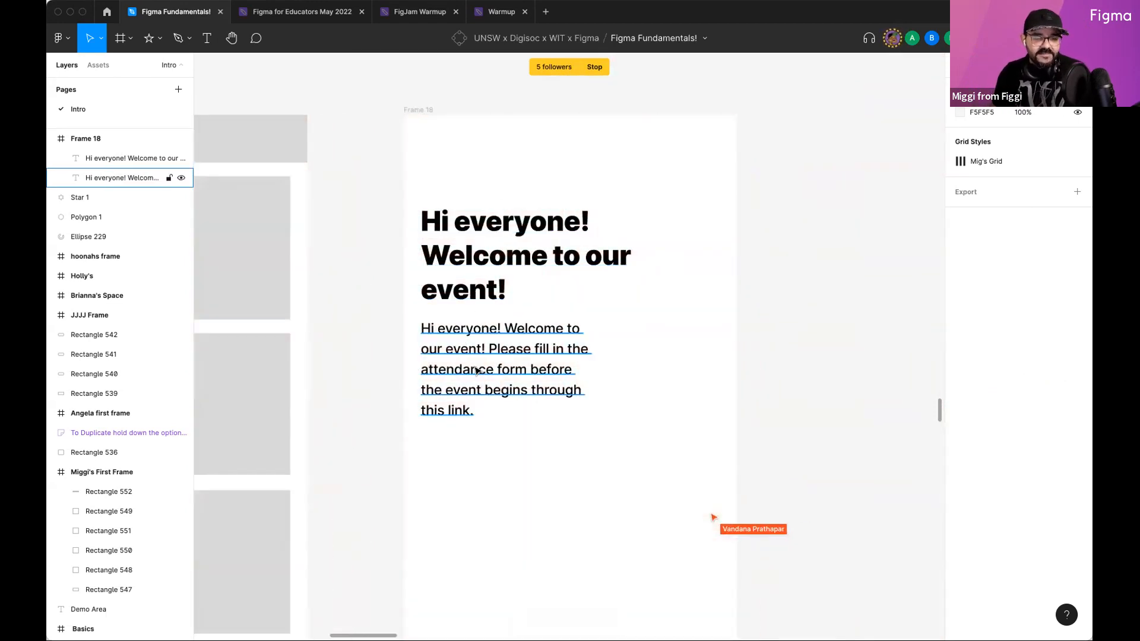
click(575, 382)
drag(595, 374, 642, 374)
click(732, 376)
scroll(788, 381, left, 4)
scroll(789, 328, down, 2)
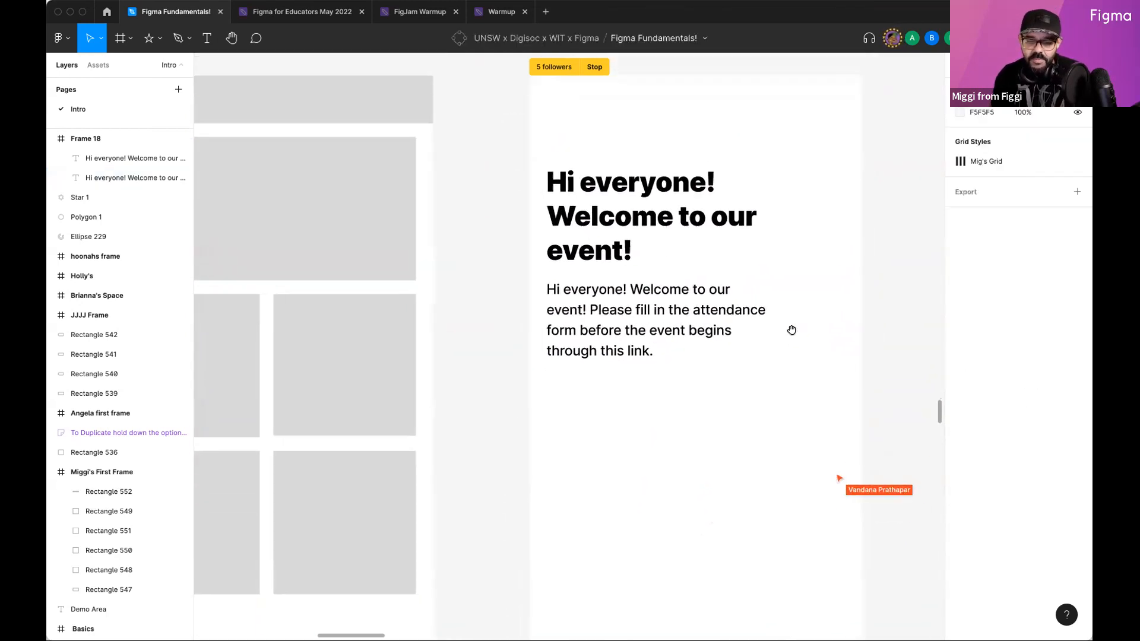
Step: Create a text style named "Mig - h1" from the heading
click(635, 230)
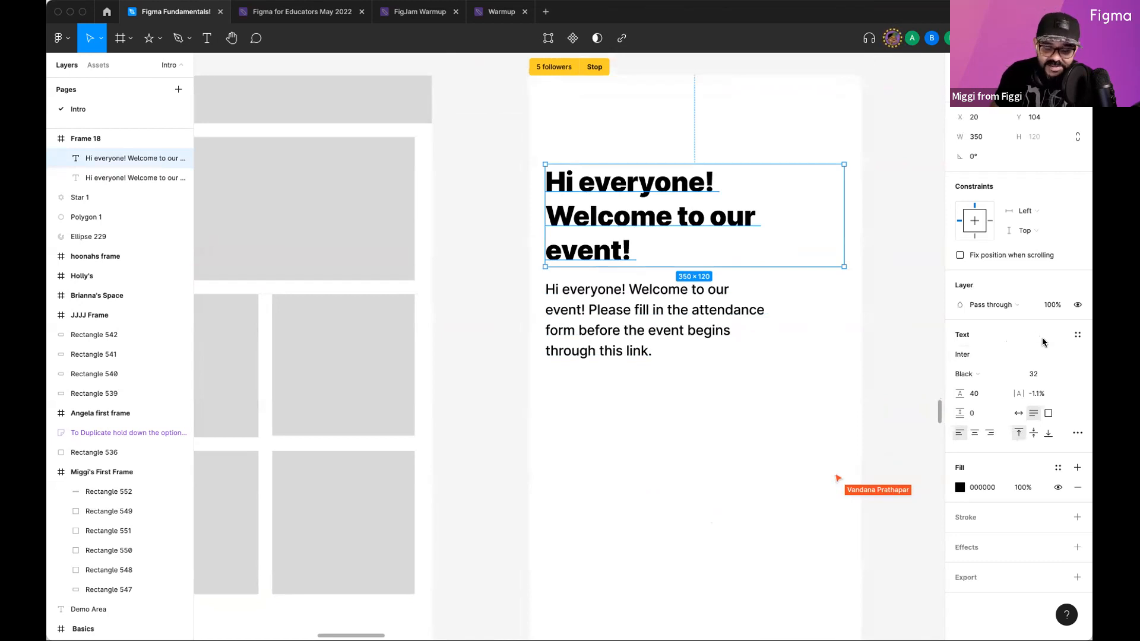
click(1075, 336)
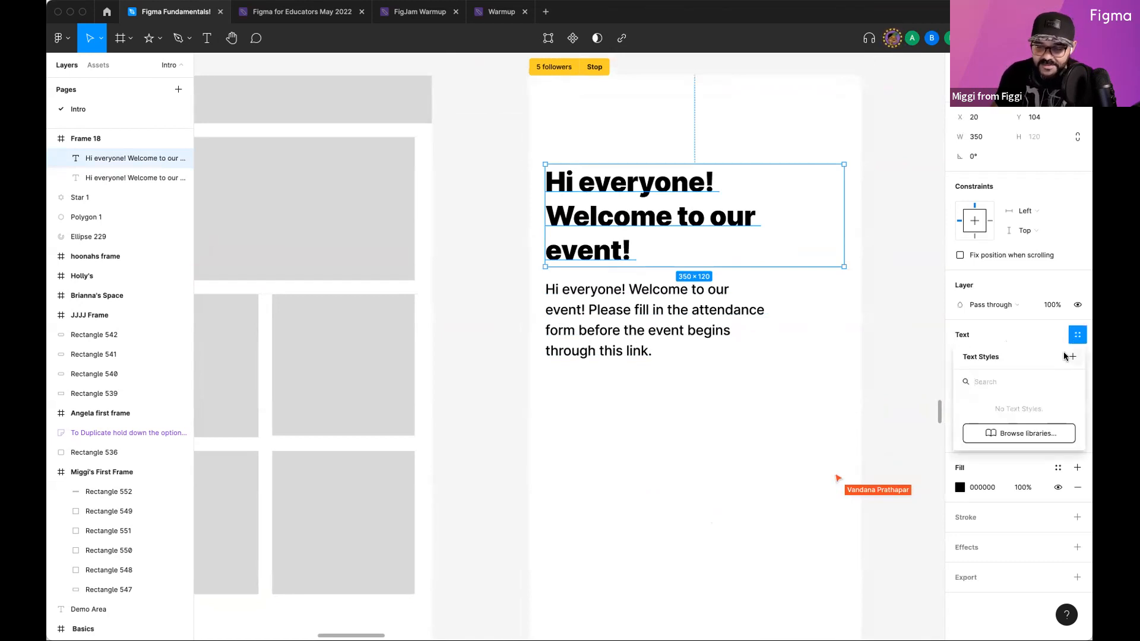
click(1072, 357)
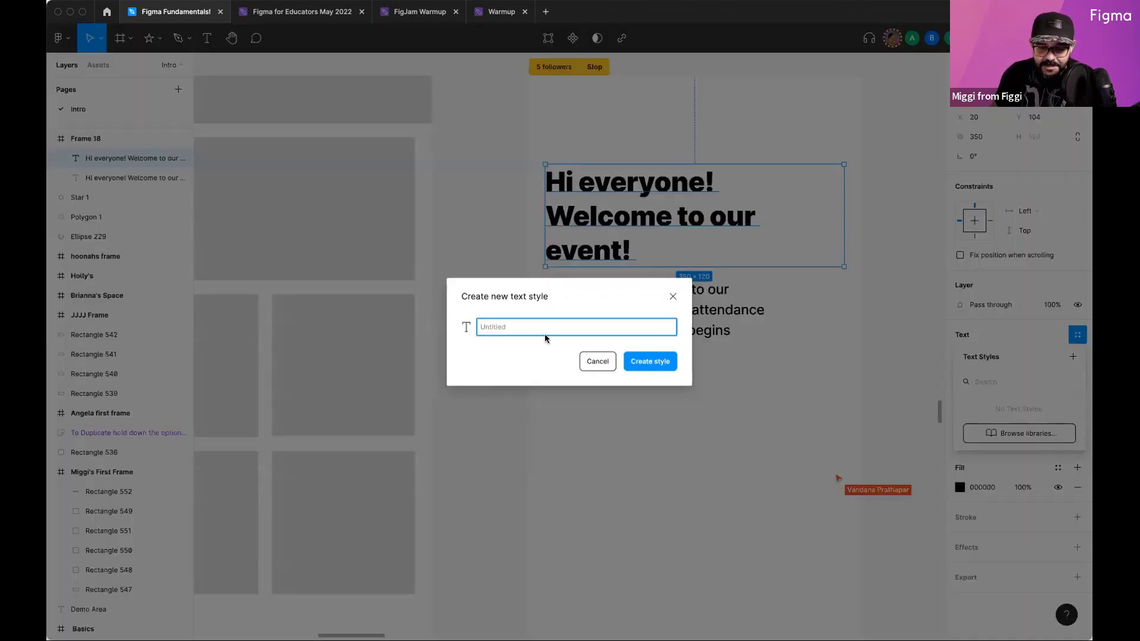
text(Mig -)
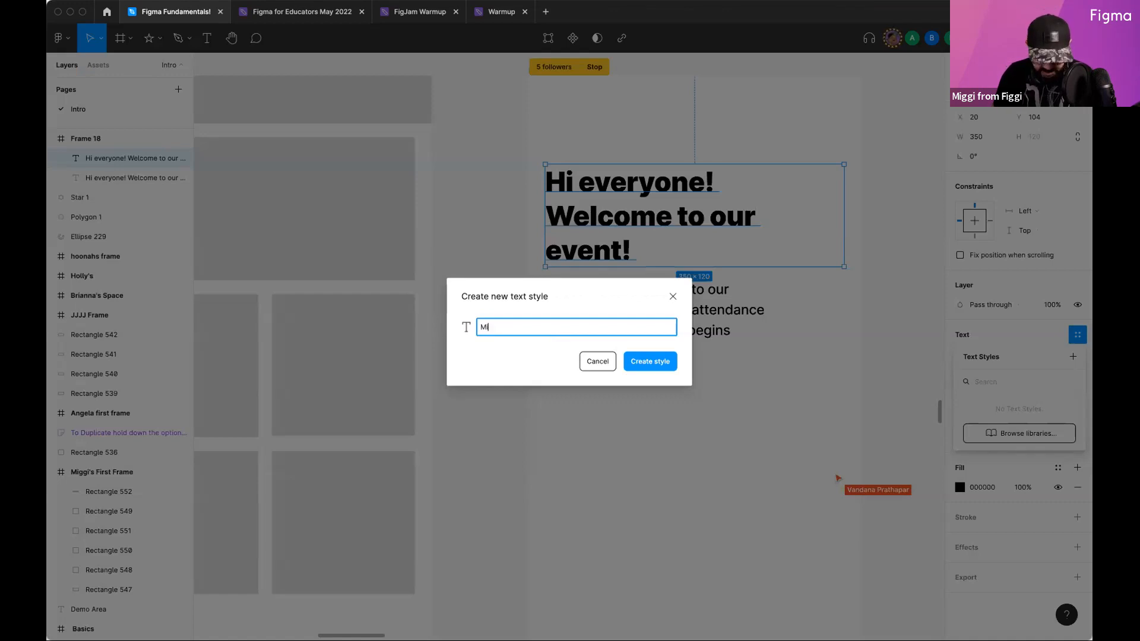
click(650, 361)
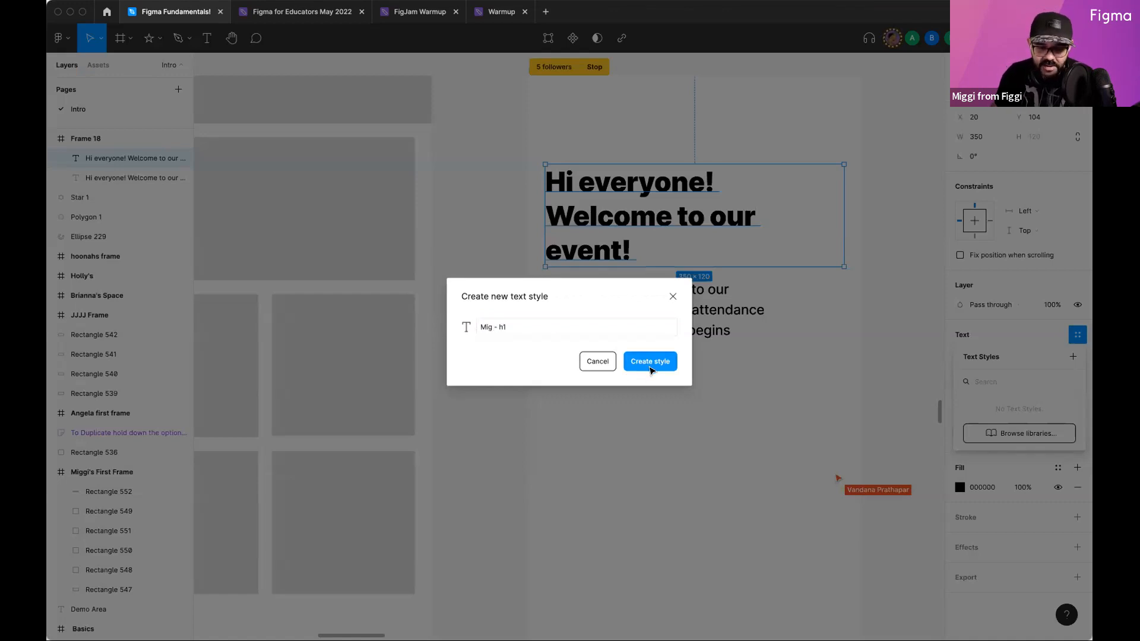
Step: Create a text style named "Mig - P" from the small message below the heading
click(643, 323)
click(1077, 335)
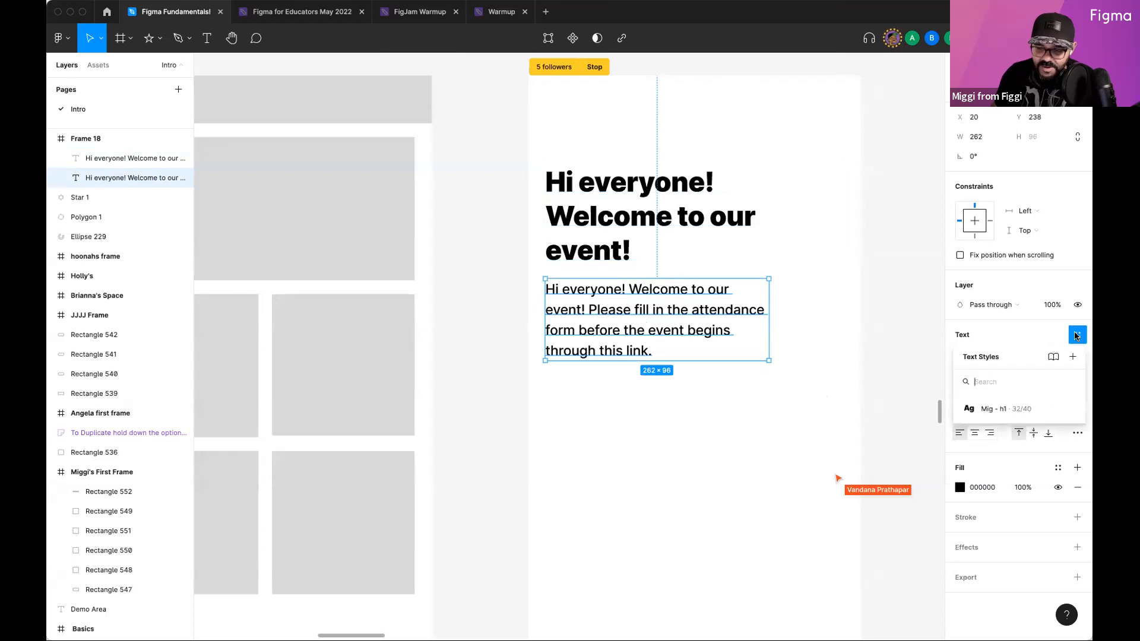
click(1071, 357)
text(Mig - P)
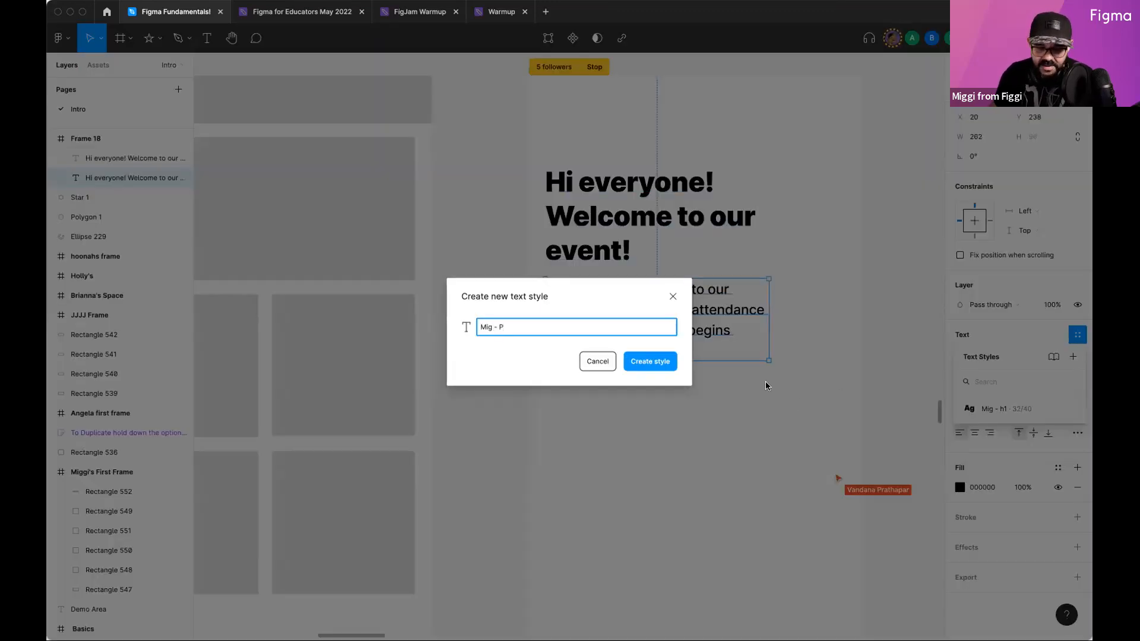
click(658, 361)
click(754, 356)
Step: Add a sample text reading "sadasdasdasd" on the empty canvas beside Frame 18
scroll(682, 347, right, 5)
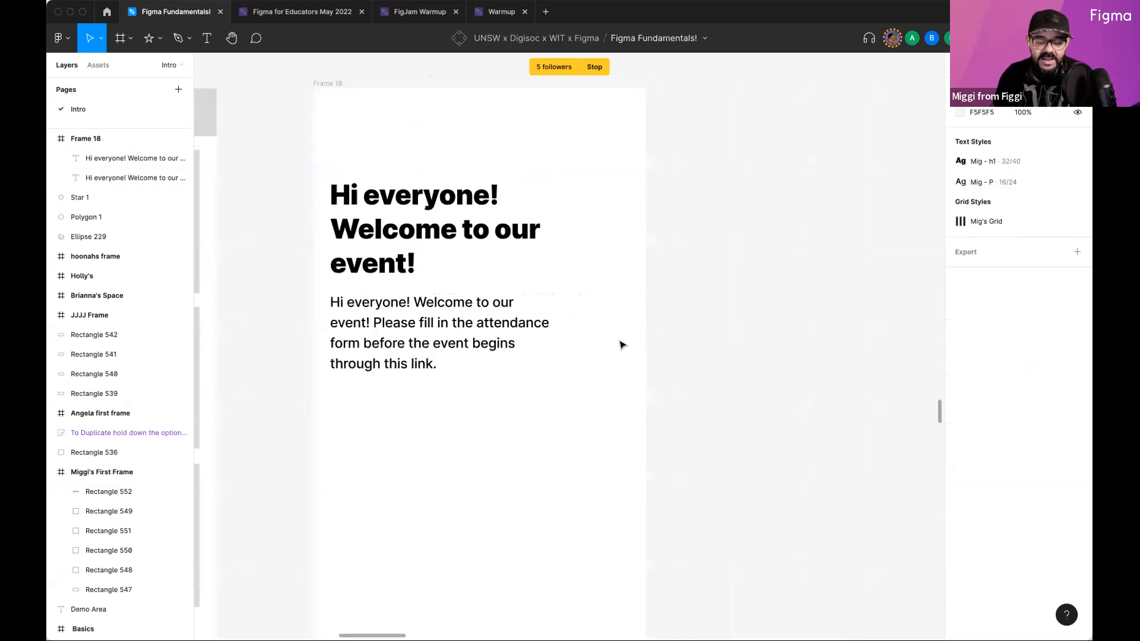
key(t)
click(686, 301)
text(sadasdasdasd)
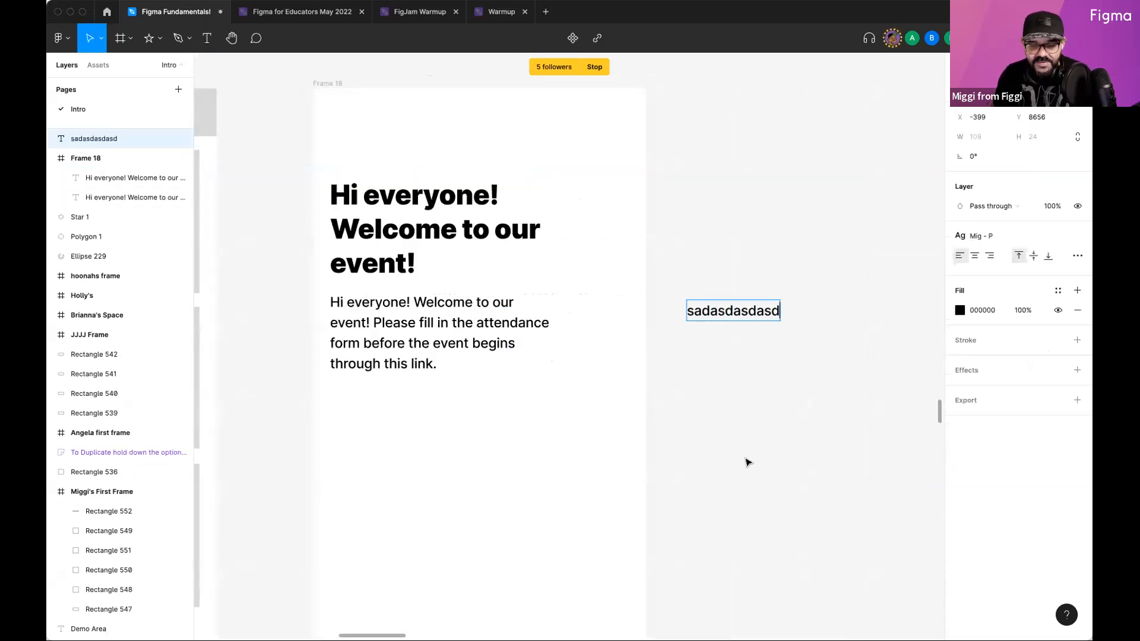
key(Escape)
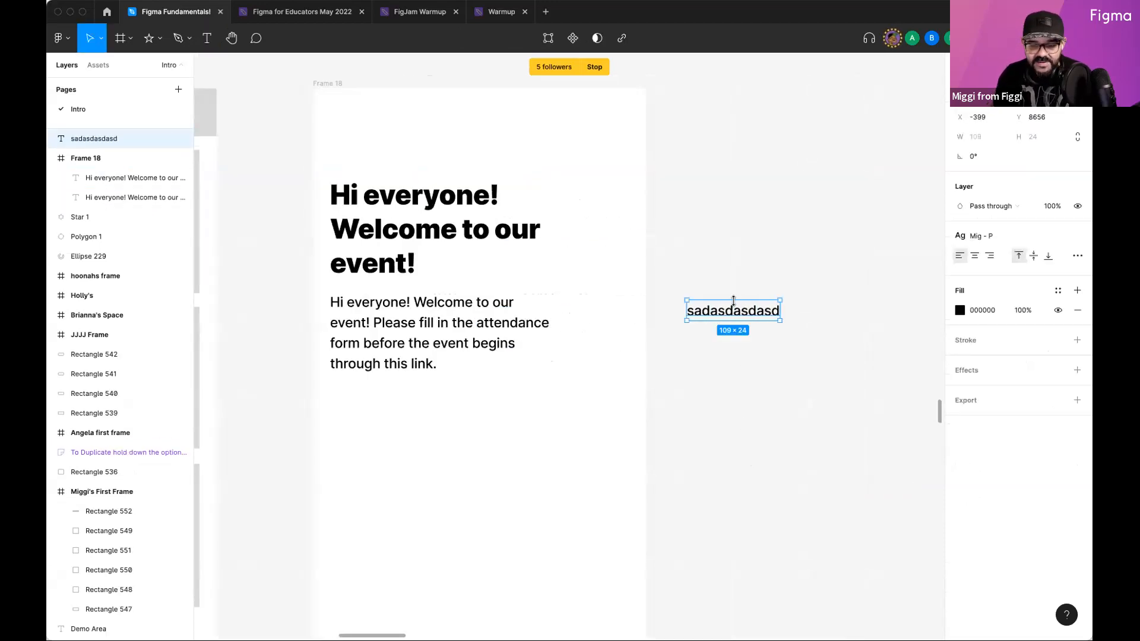
Step: Switch the sample text's style to Mig - h1, back to Mig - P, and again to Mig - h1
click(991, 237)
click(990, 308)
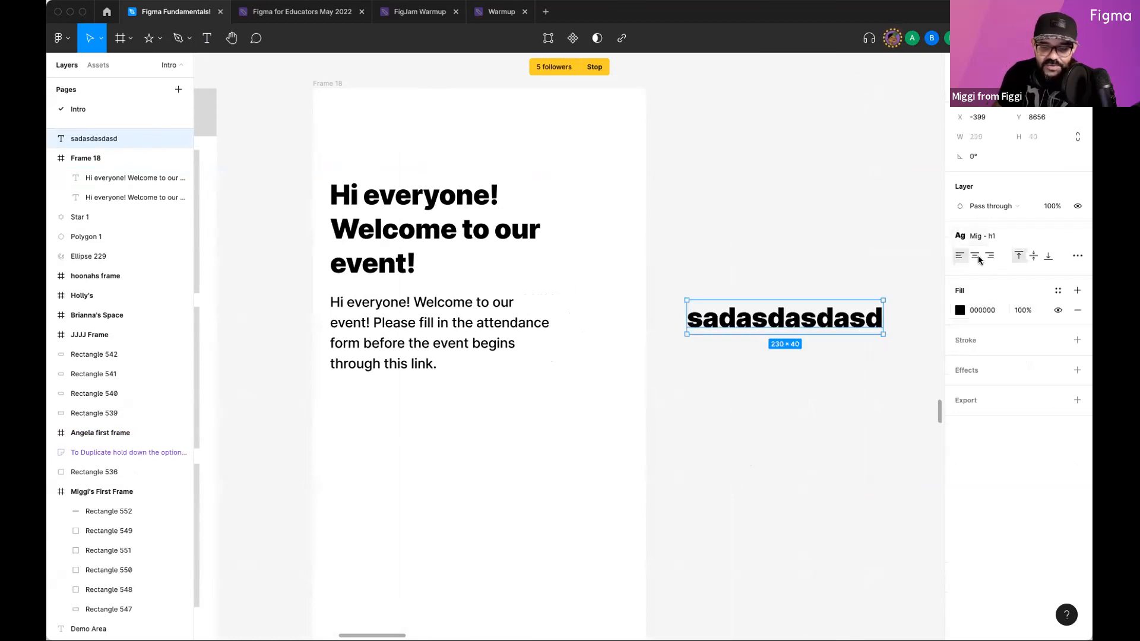
click(985, 237)
click(988, 328)
click(985, 236)
click(990, 308)
click(797, 358)
Step: Delete the "sadasdasdasd" sample text from the canvas beside Frame 18
scroll(797, 357, down, 3)
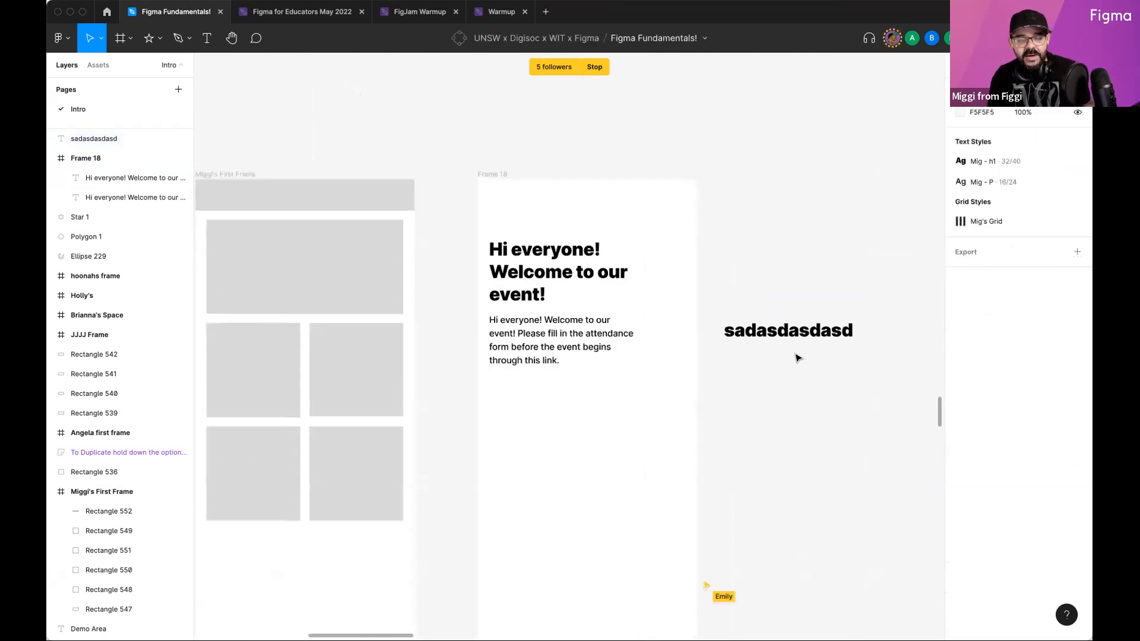
scroll(783, 362, down, 3)
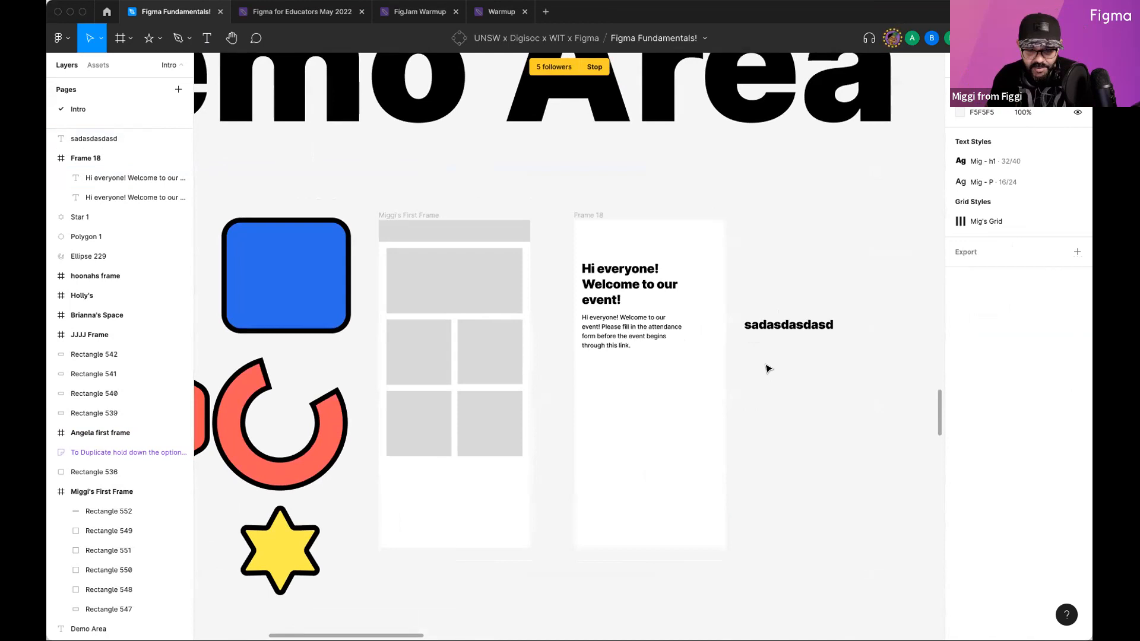
click(781, 330)
key(Delete)
scroll(749, 339, up, 5)
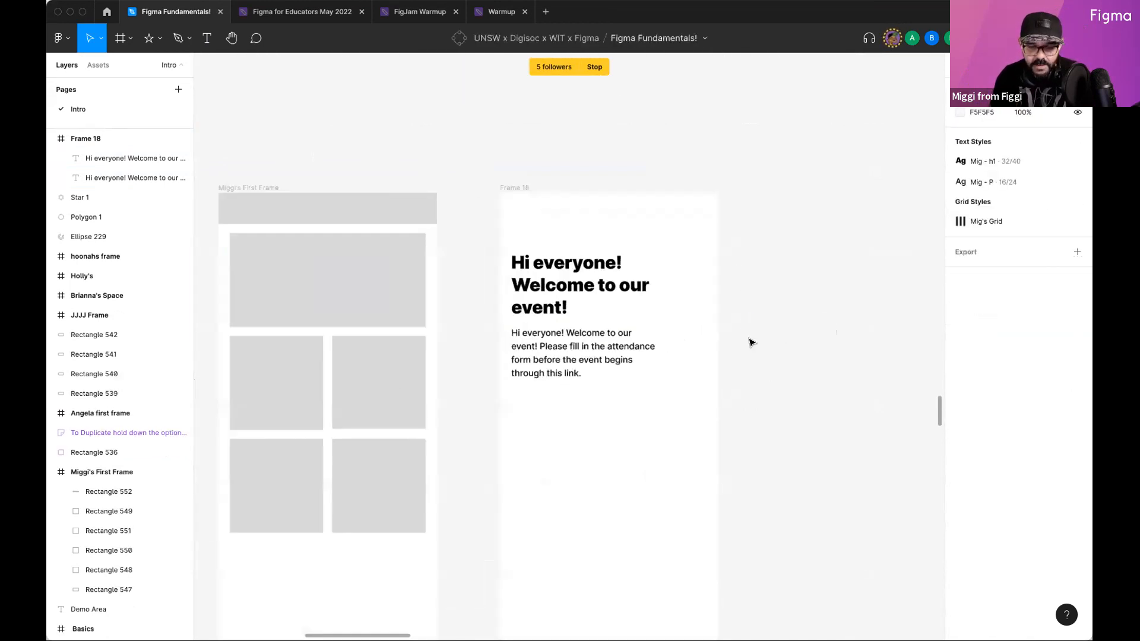
Step: Show the layout grids and move the heading and small message down together in Frame 18, checking their baselines against the rows
key(ctrl+g)
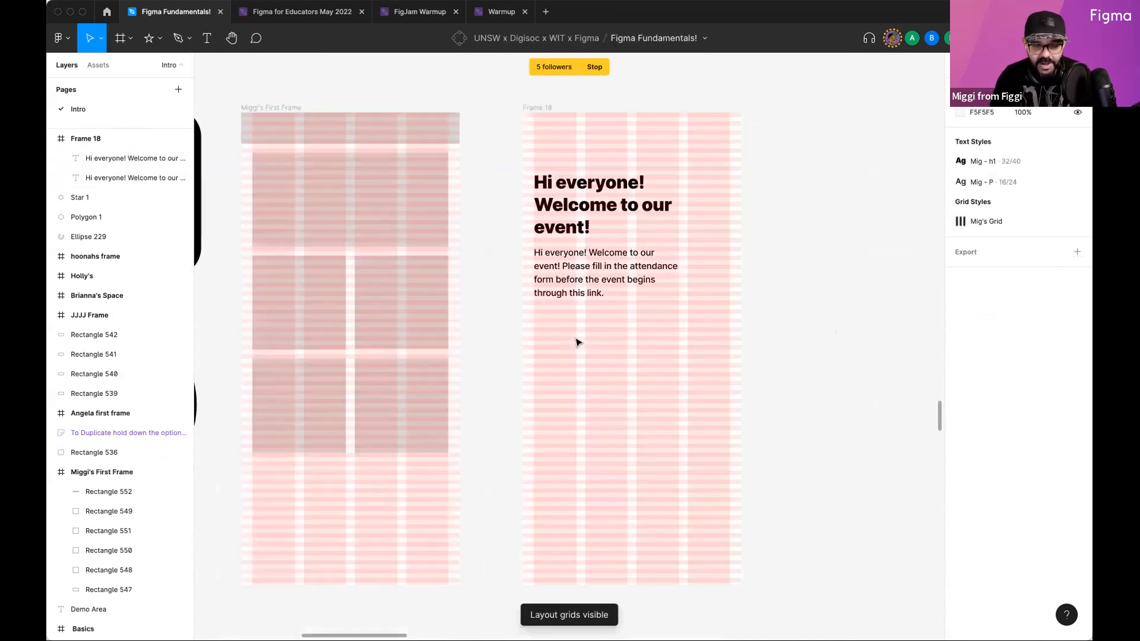
click(564, 217)
shift+click(568, 266)
drag(567, 210, 567, 270)
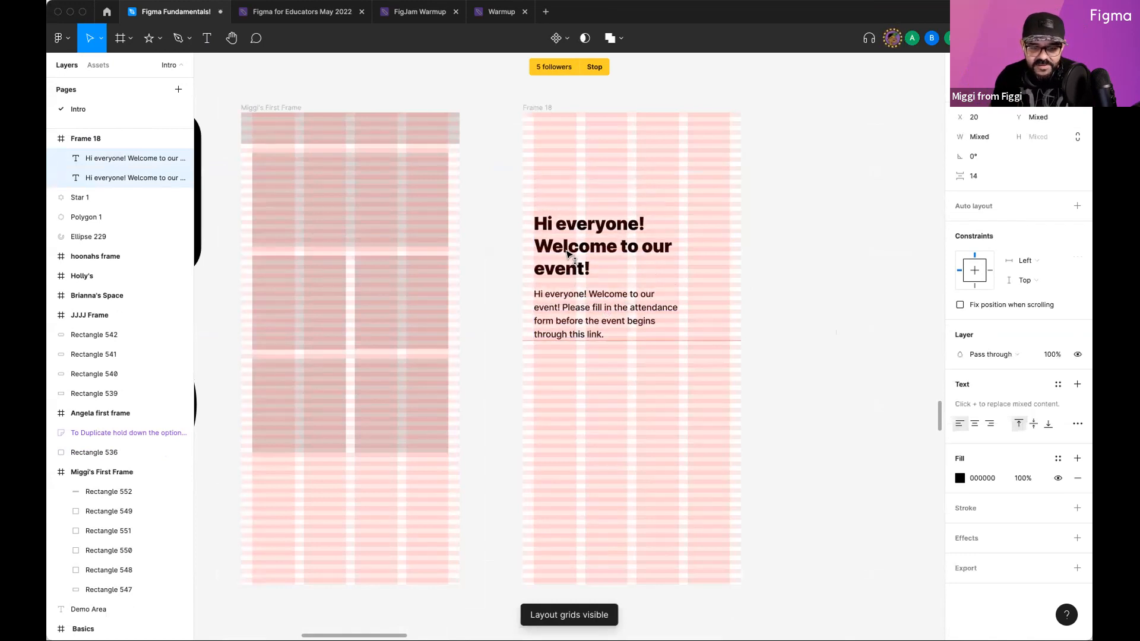
scroll(565, 272, up, 2)
scroll(593, 267, up, 3)
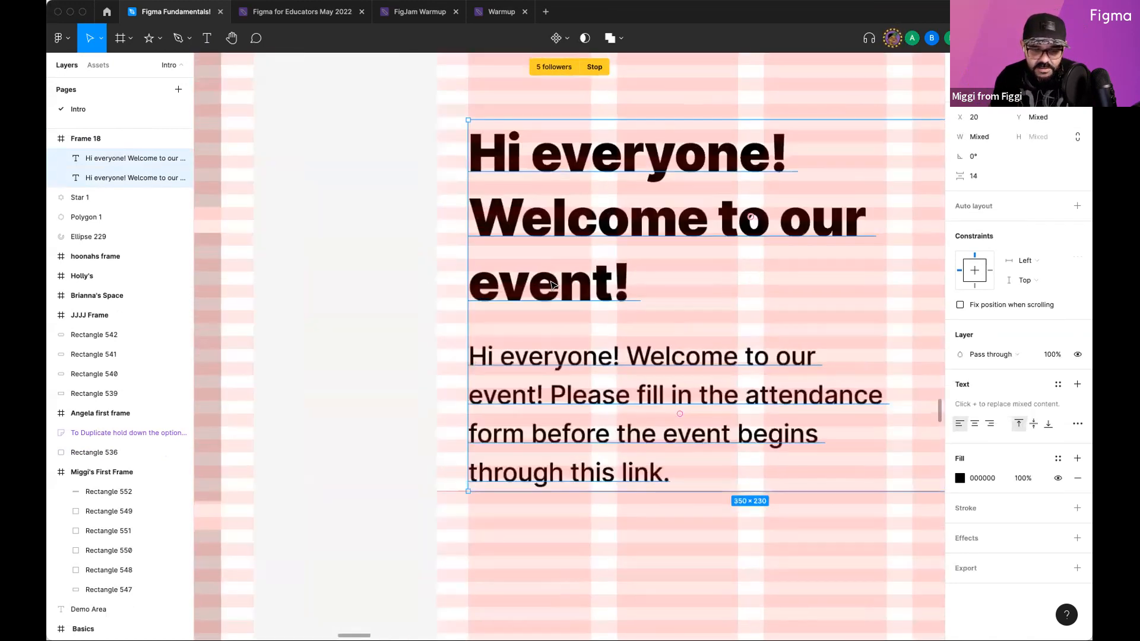
Step: Draw a rectangle about 348 × 192 across the grid columns at the top of Frame 18
scroll(664, 242, down, 2)
scroll(663, 243, up, 3)
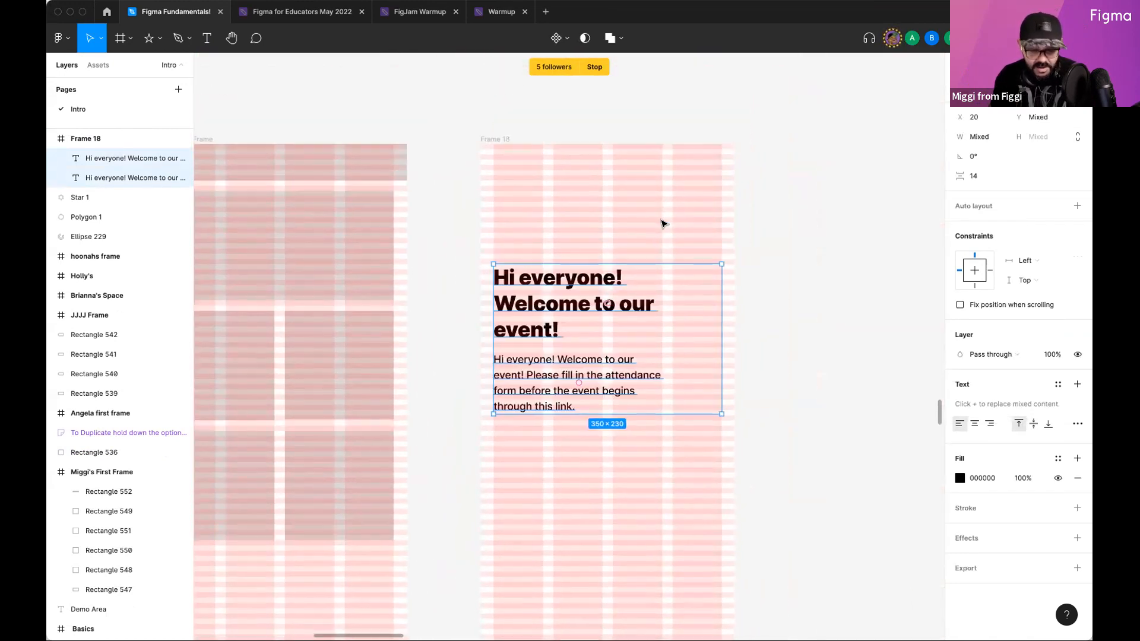
key(r)
mouse_move(490, 152)
mouse_down()
mouse_move(574, 248)
mouse_move(717, 277)
mouse_up()
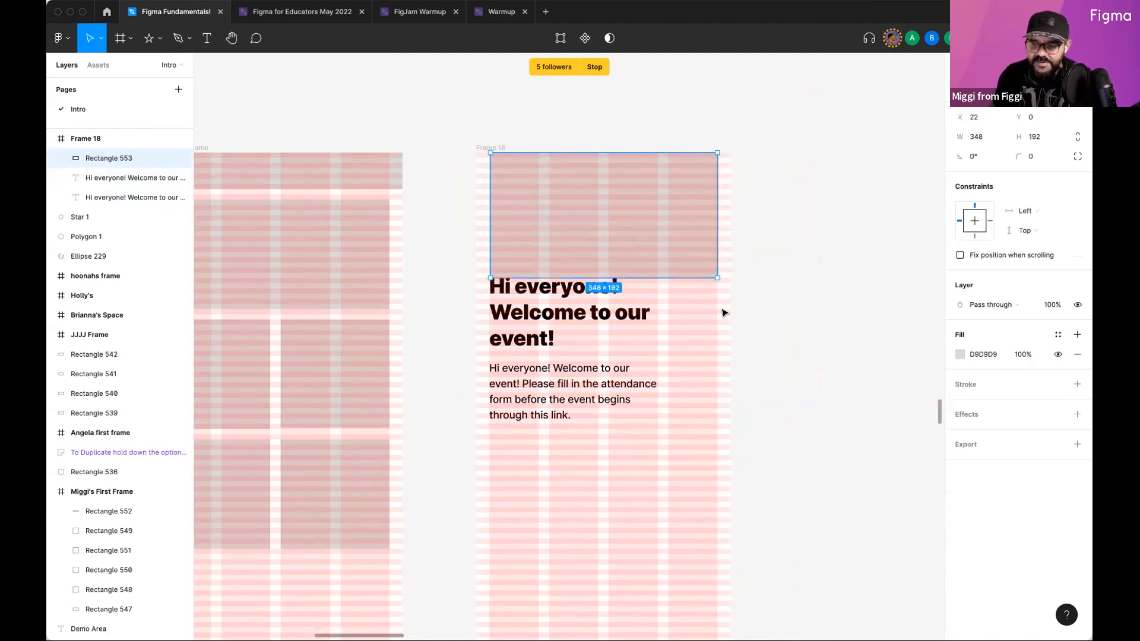
Step: Move the heading and small message together so they sit just below the new rectangle on the row grid
click(525, 452)
drag(510, 399, 526, 326)
scroll(526, 326, up, 3)
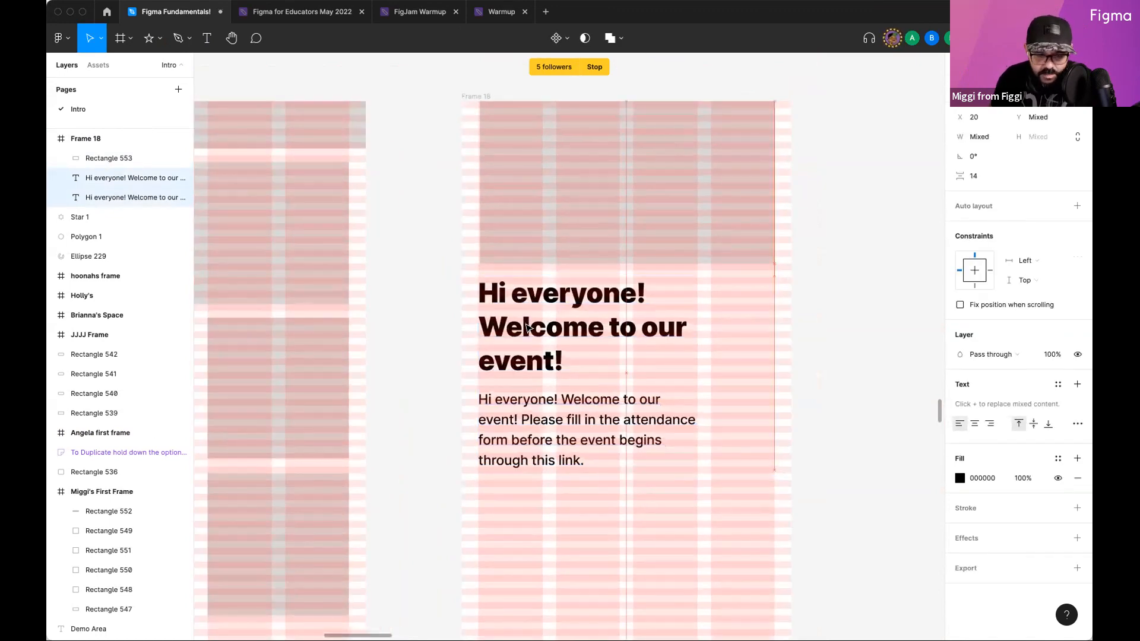
click(795, 378)
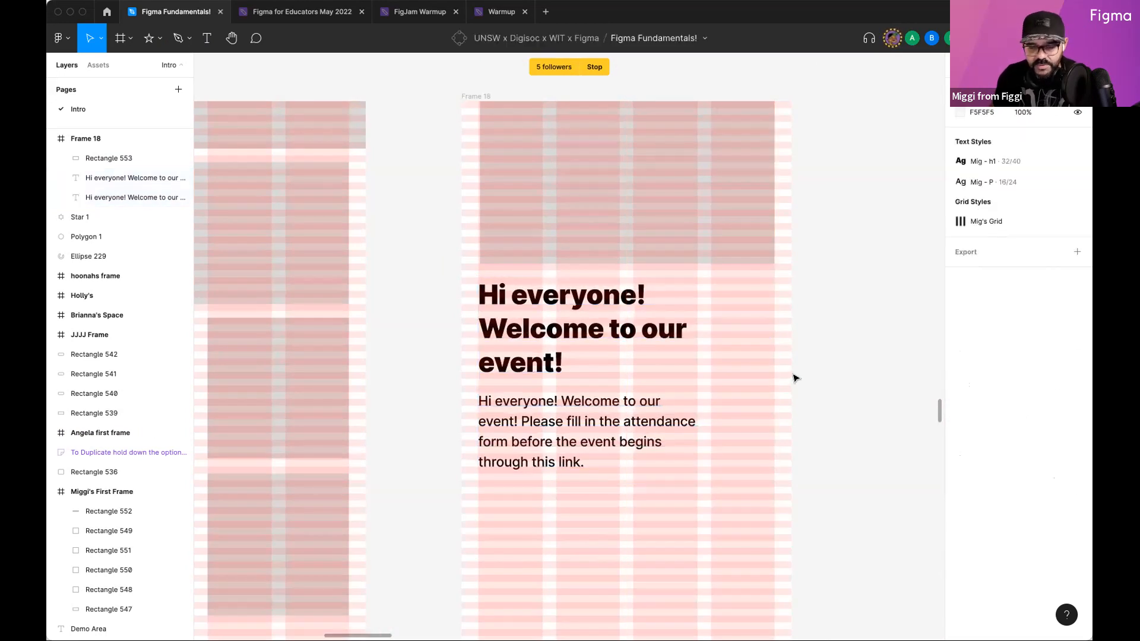
Step: Hide the layout grids to view both phone frames without the overlay
scroll(814, 377, down, 5)
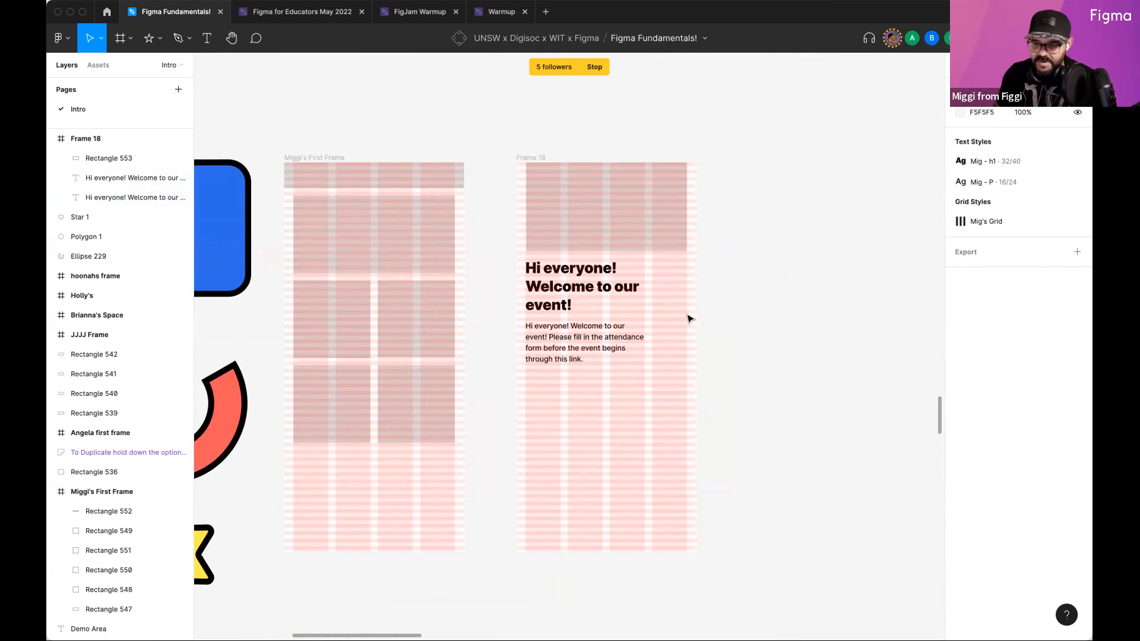
scroll(725, 320, left, 2)
scroll(726, 321, up, 1)
scroll(597, 322, up, 3)
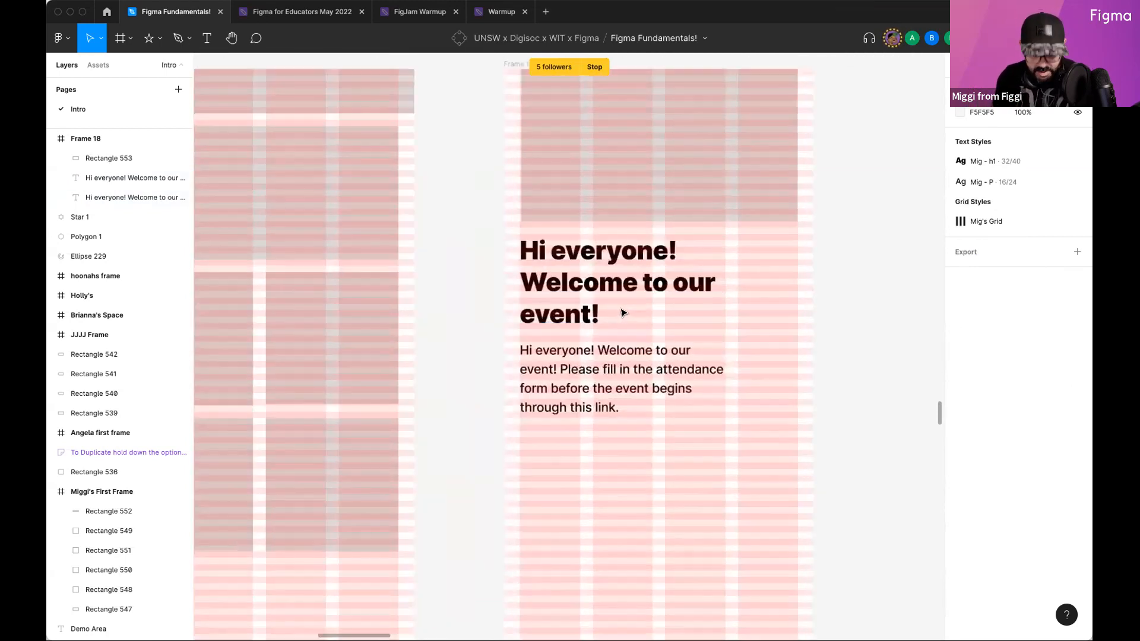
key(ctrl+g)
scroll(641, 332, down, 1)
drag(657, 348, 637, 365)
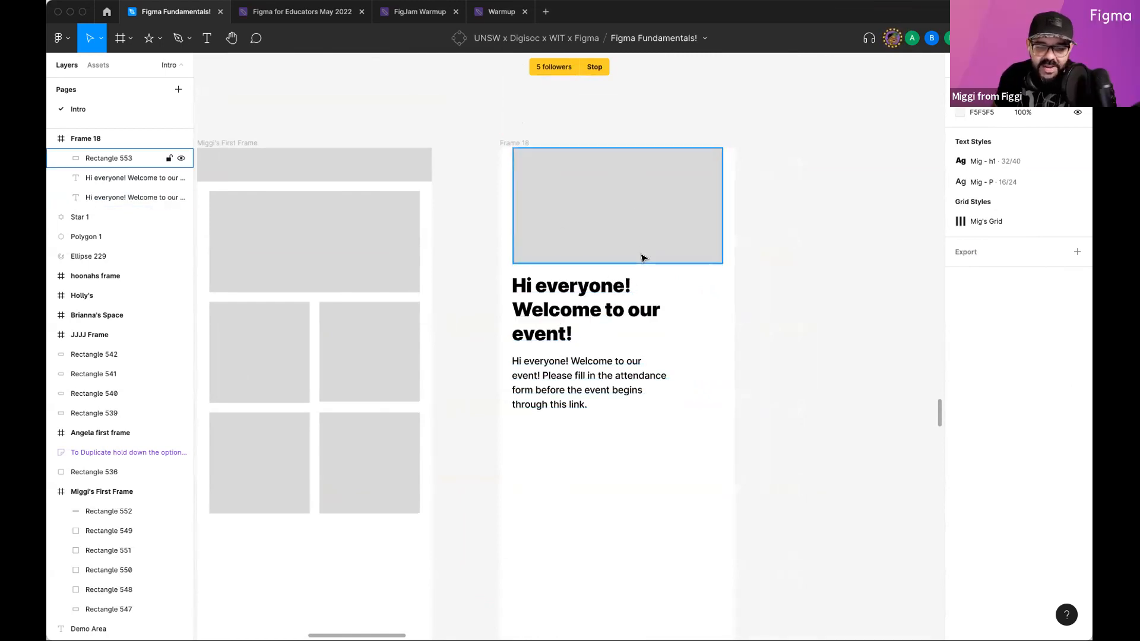
Step: Stretch the rectangle above the heading to both edges of Frame 18, at X 0 and 390 wide
click(640, 231)
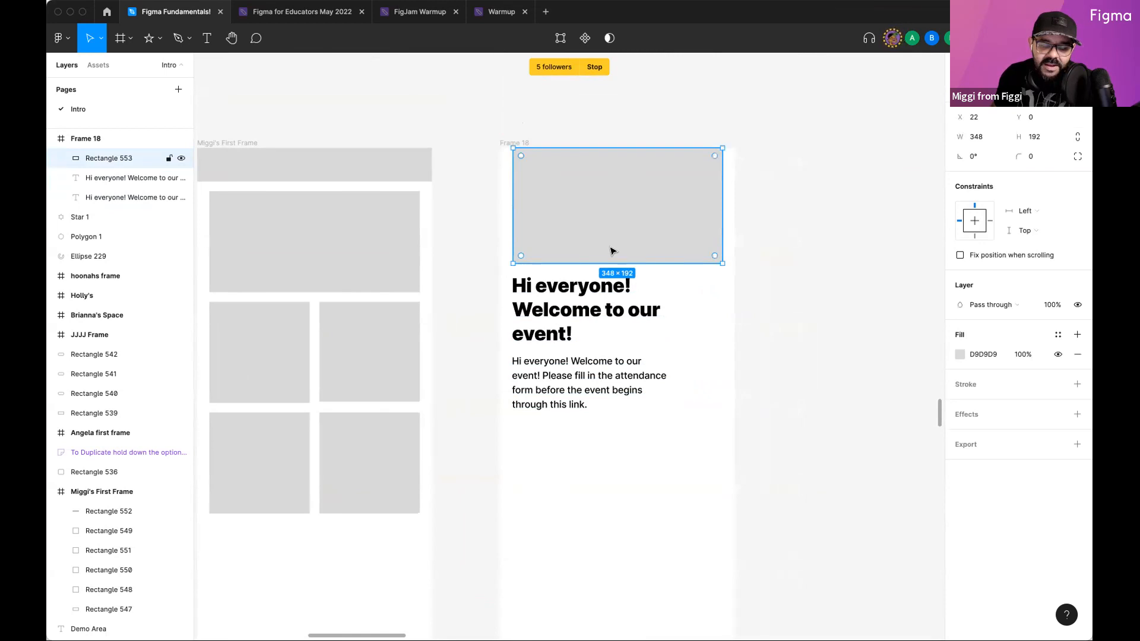
drag(513, 206, 498, 206)
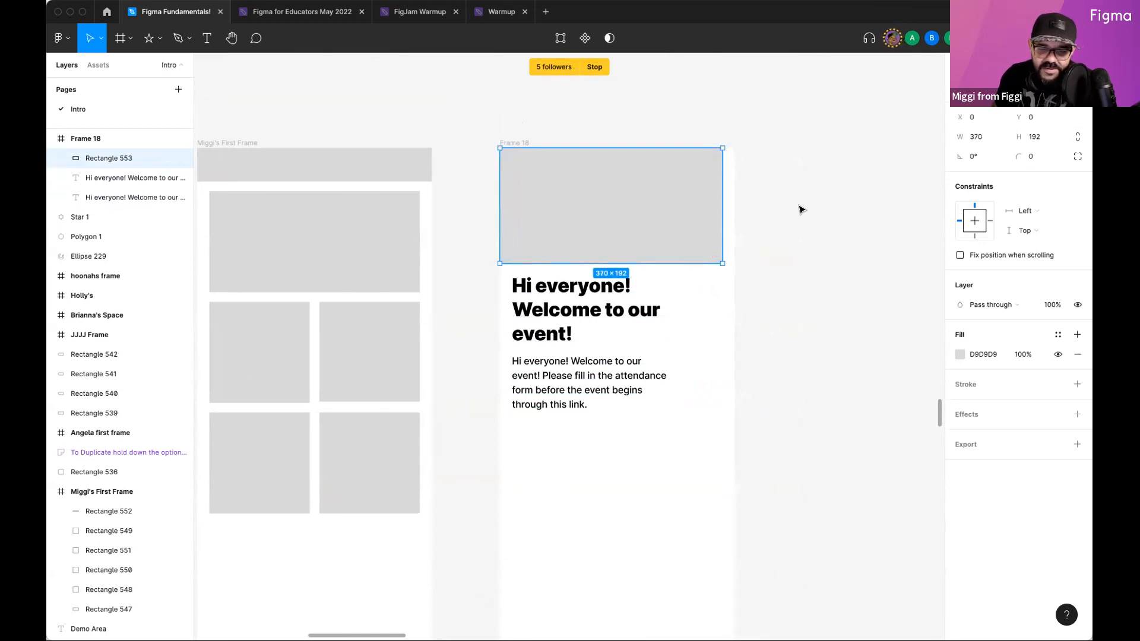
mouse_move(721, 209)
mouse_down()
mouse_move(741, 209)
mouse_move(728, 211)
mouse_up()
click(778, 216)
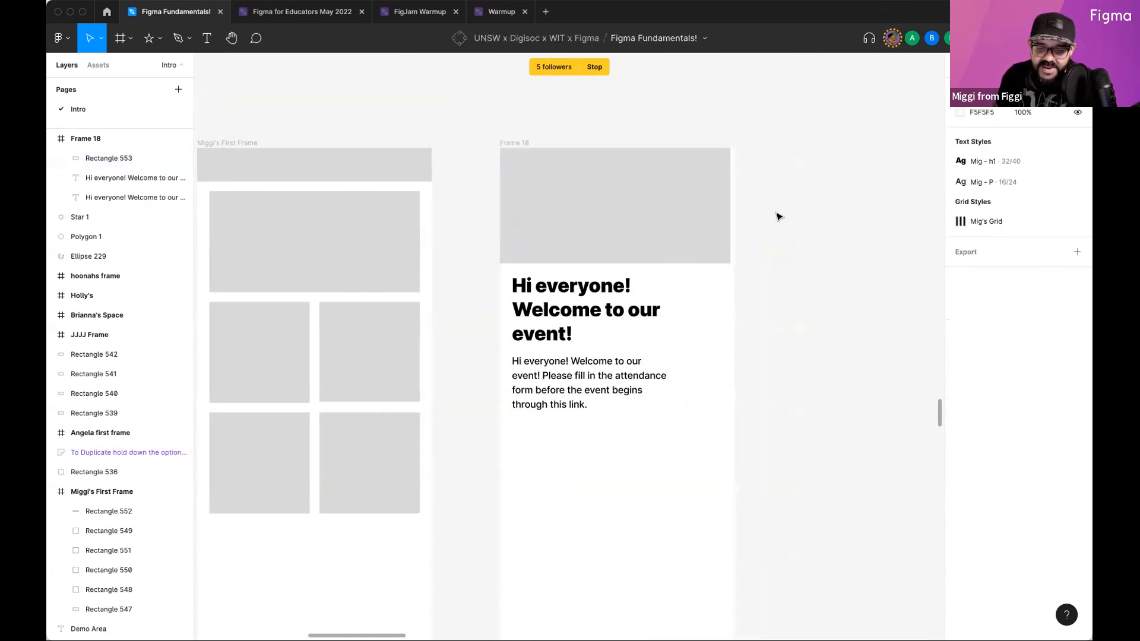
scroll(781, 228, down, 4)
click(754, 229)
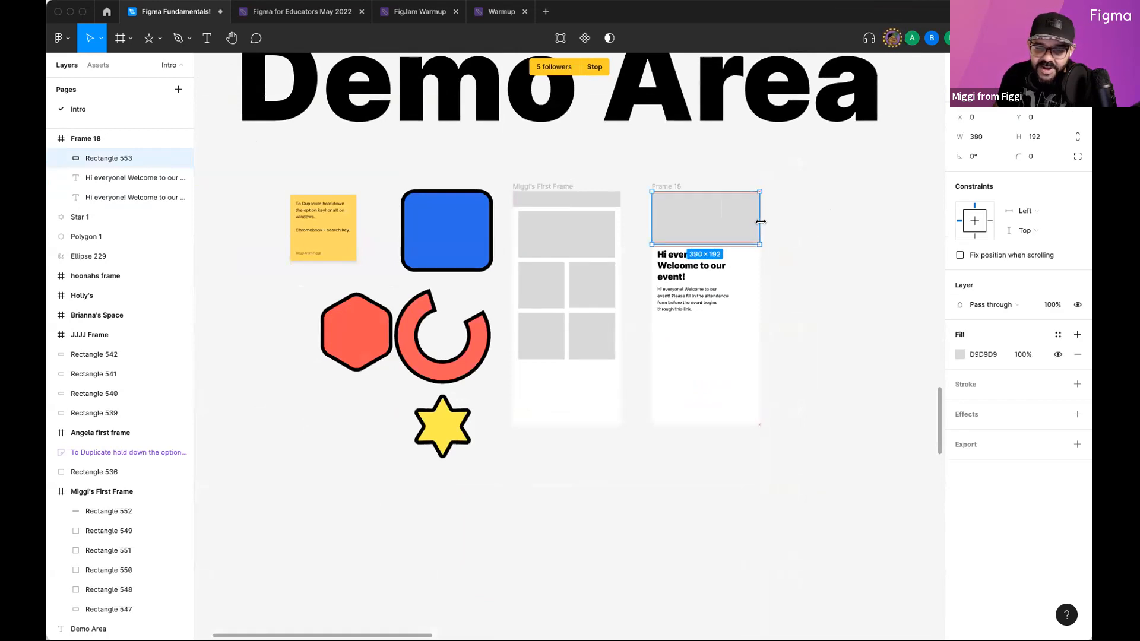
click(793, 252)
scroll(771, 245, up, 3)
click(696, 215)
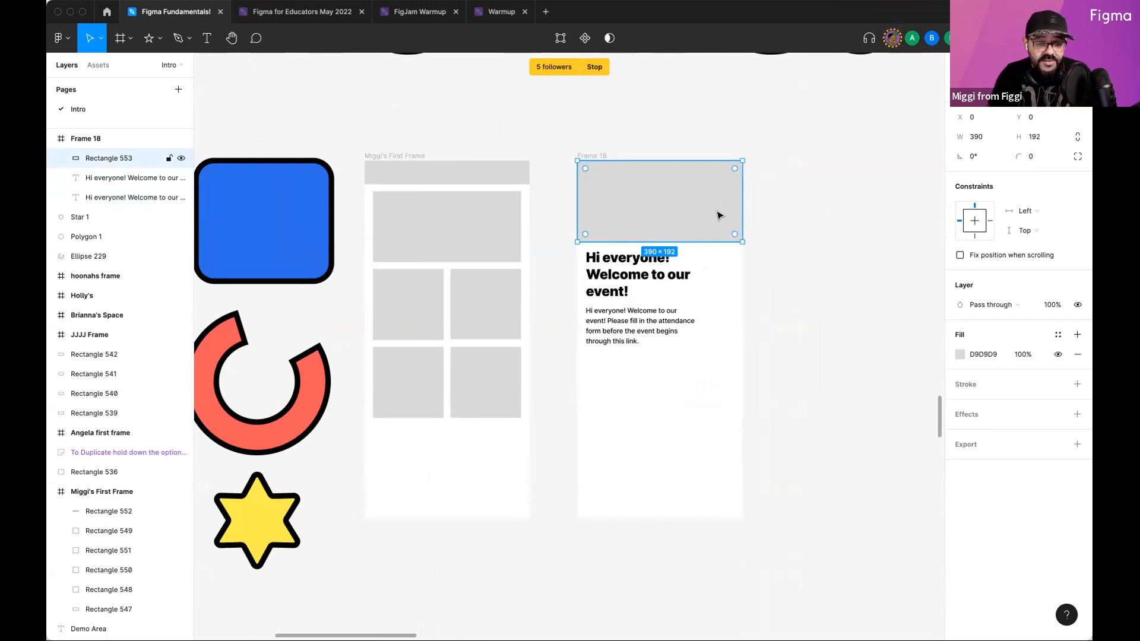
click(787, 204)
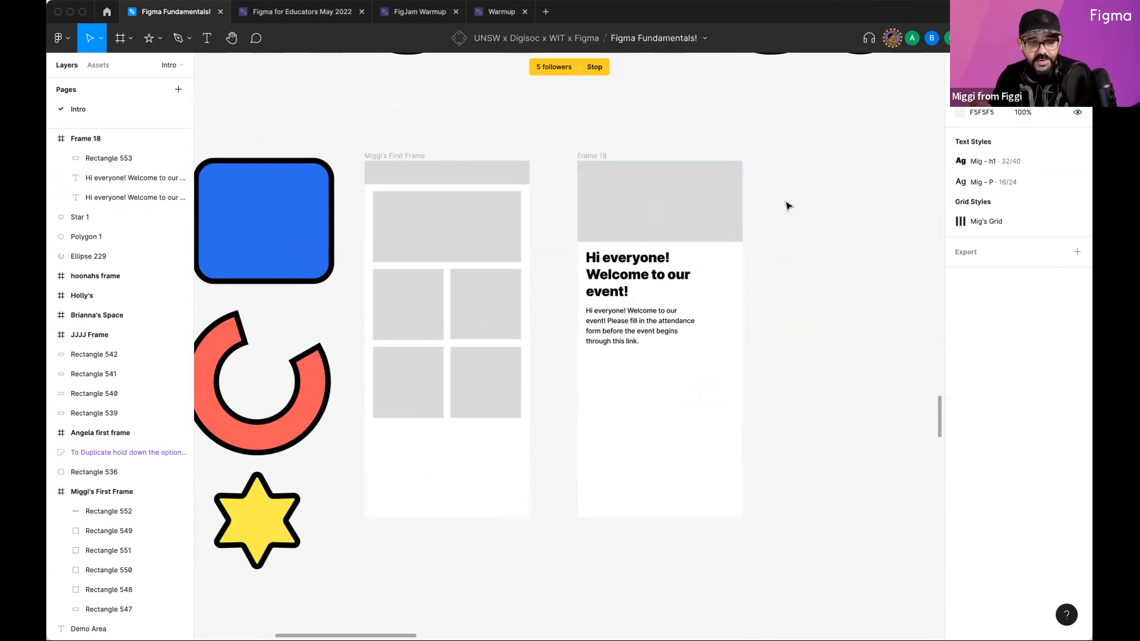
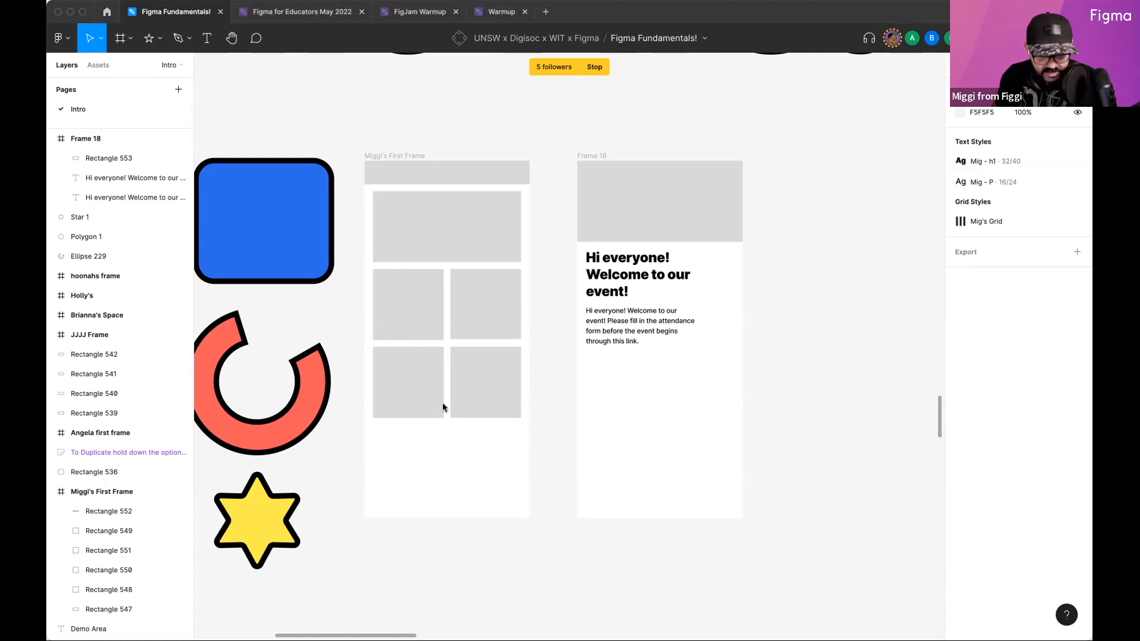
scroll(610, 207, right, 5)
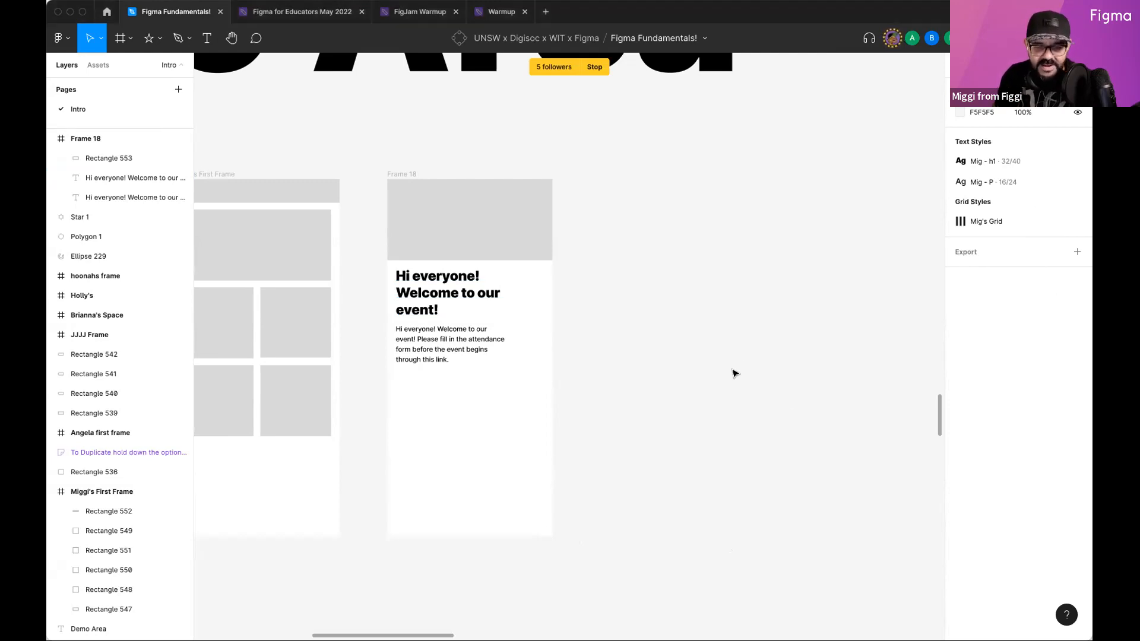
drag(612, 262, 712, 263)
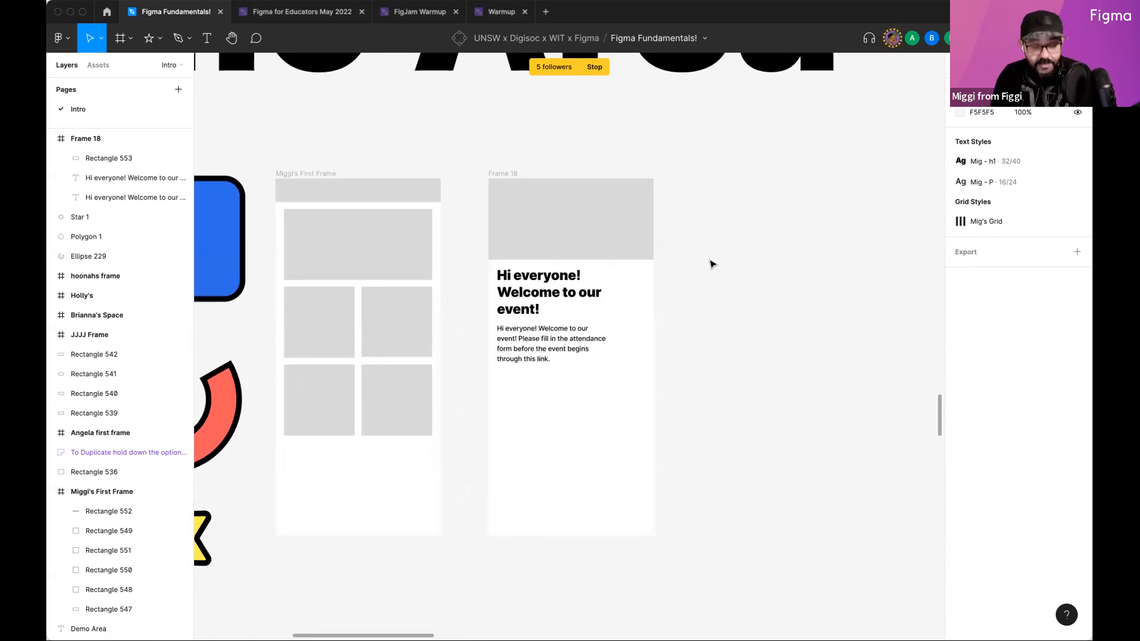
Step: Load six images with Place image and fill the rectangle at the top of Frame 18 with the camera backpack photo
key(super+slash)
text(place)
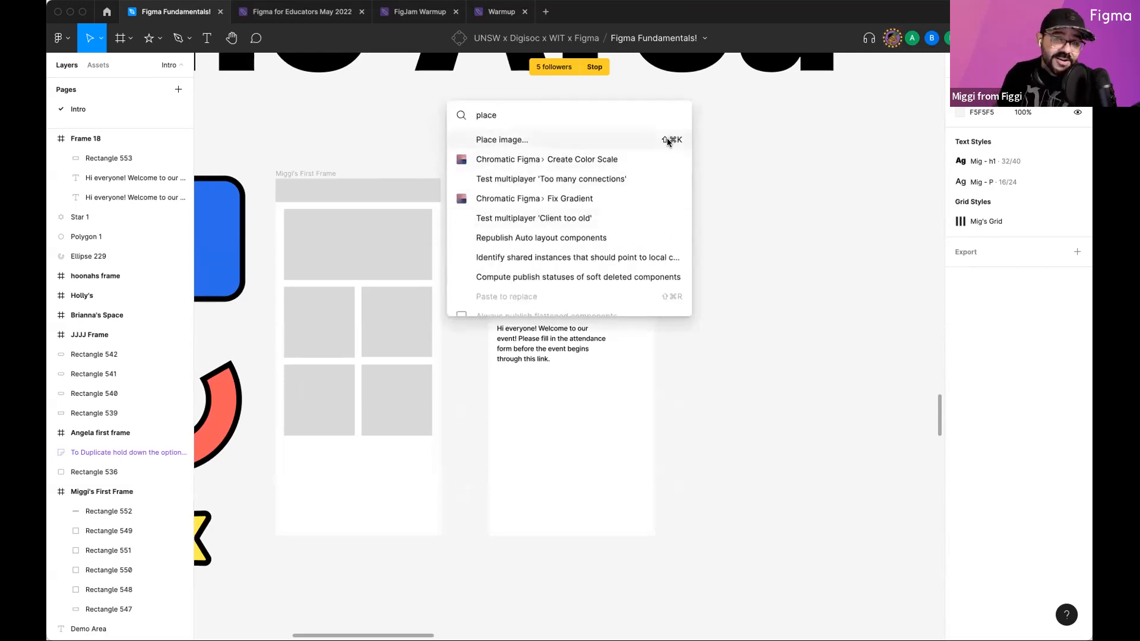
click(667, 140)
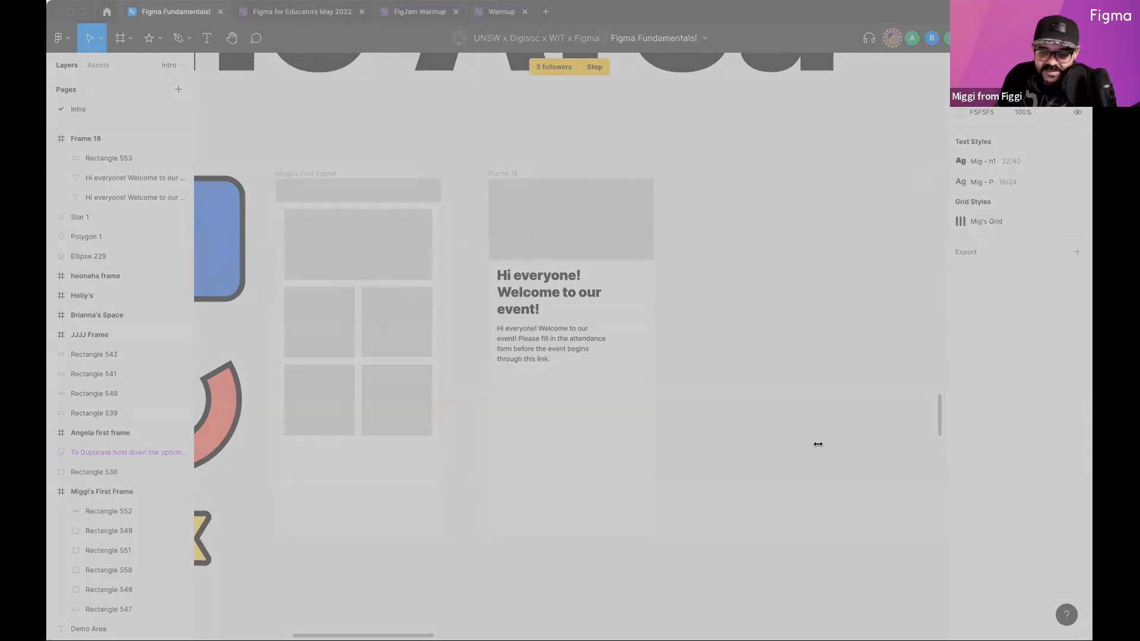
key(Return)
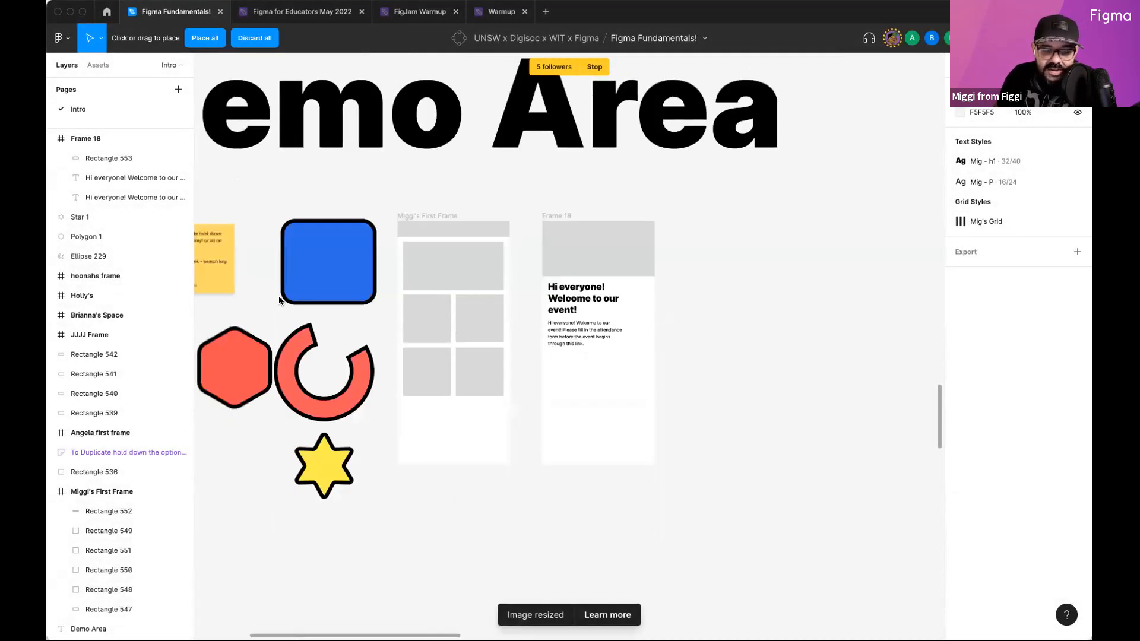
scroll(288, 303, up, 2)
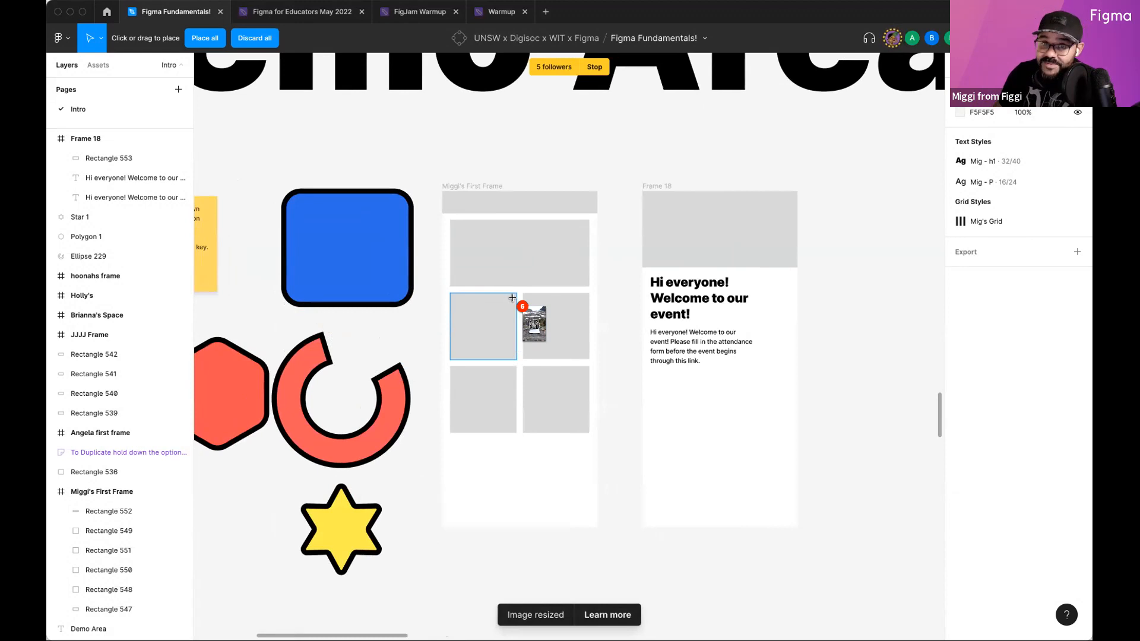
click(682, 228)
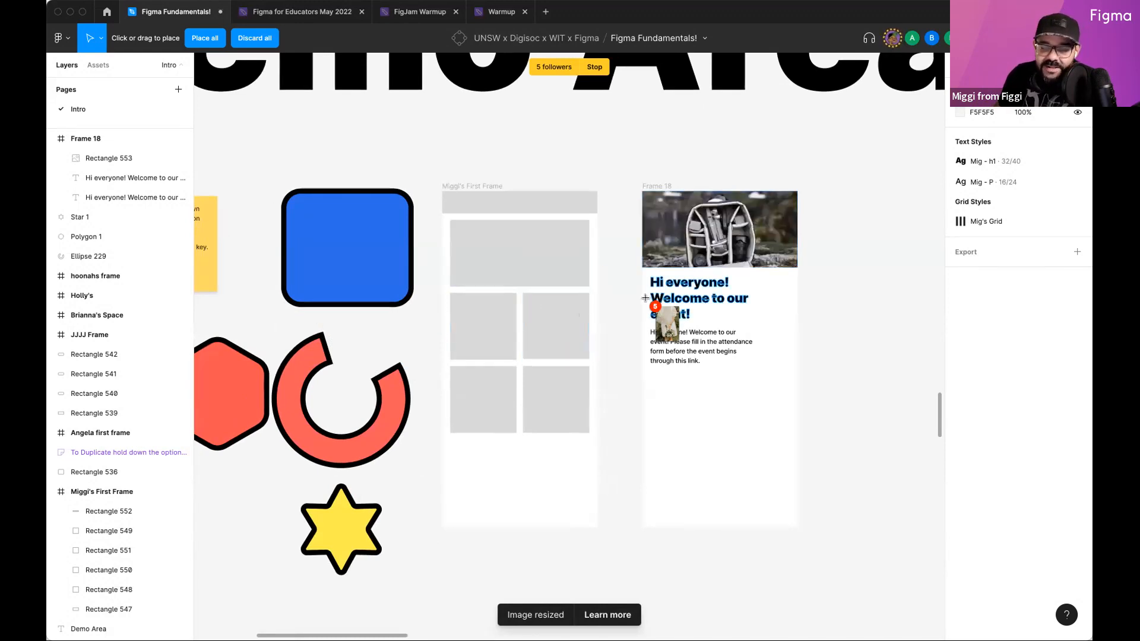
Step: Fill the large rectangle and a small square in Miggi's First Frame, the ring and the star with the remaining images
click(548, 255)
click(552, 325)
click(393, 391)
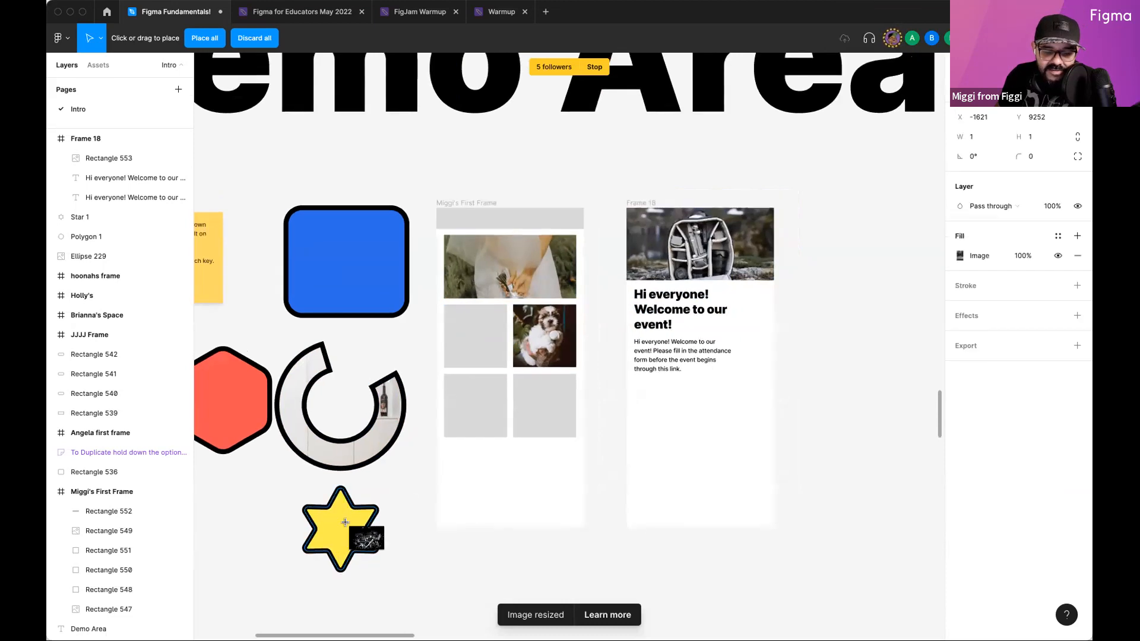
click(341, 549)
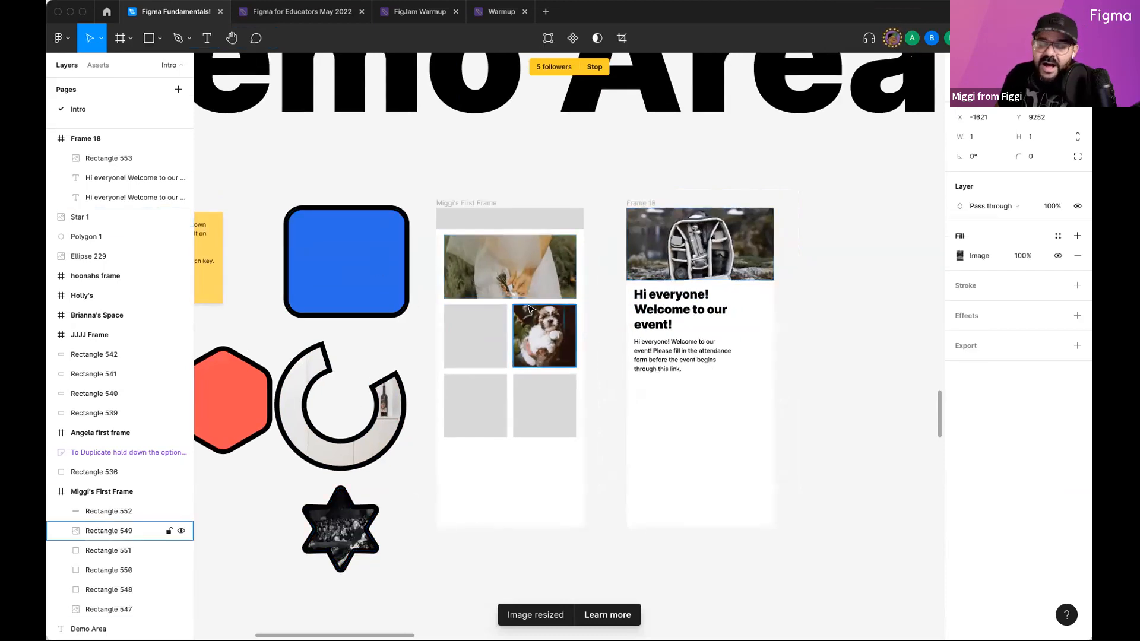
Step: Move the image-filled star to the empty canvas right of Frame 18 and enlarge it to about 652 × 652
drag(855, 355, 703, 348)
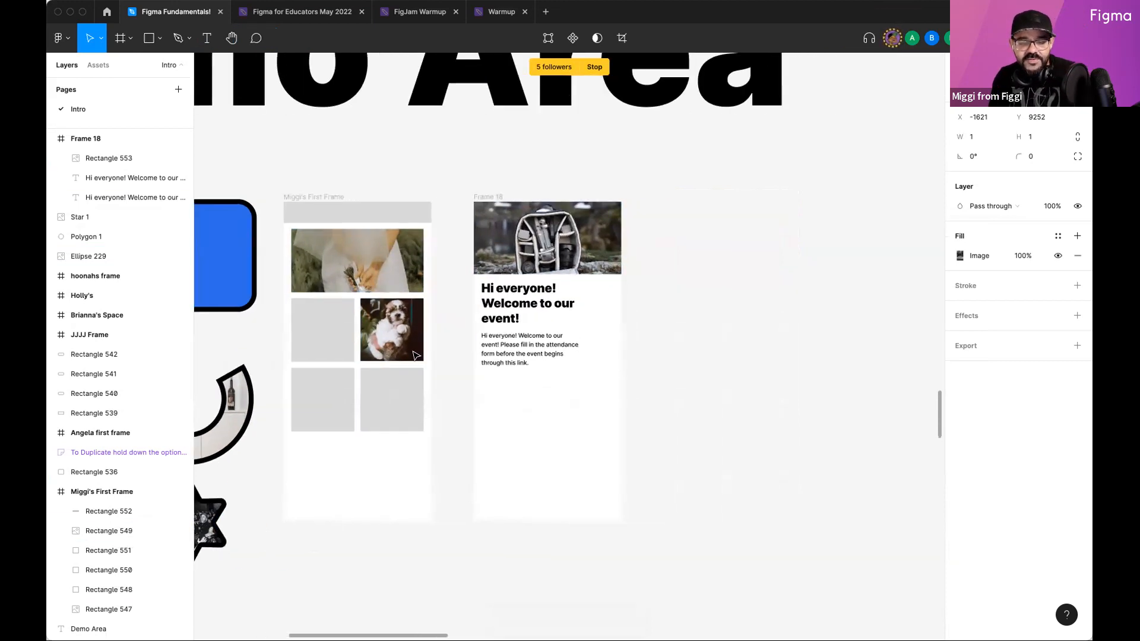
drag(331, 450, 415, 433)
click(301, 500)
drag(301, 500, 835, 259)
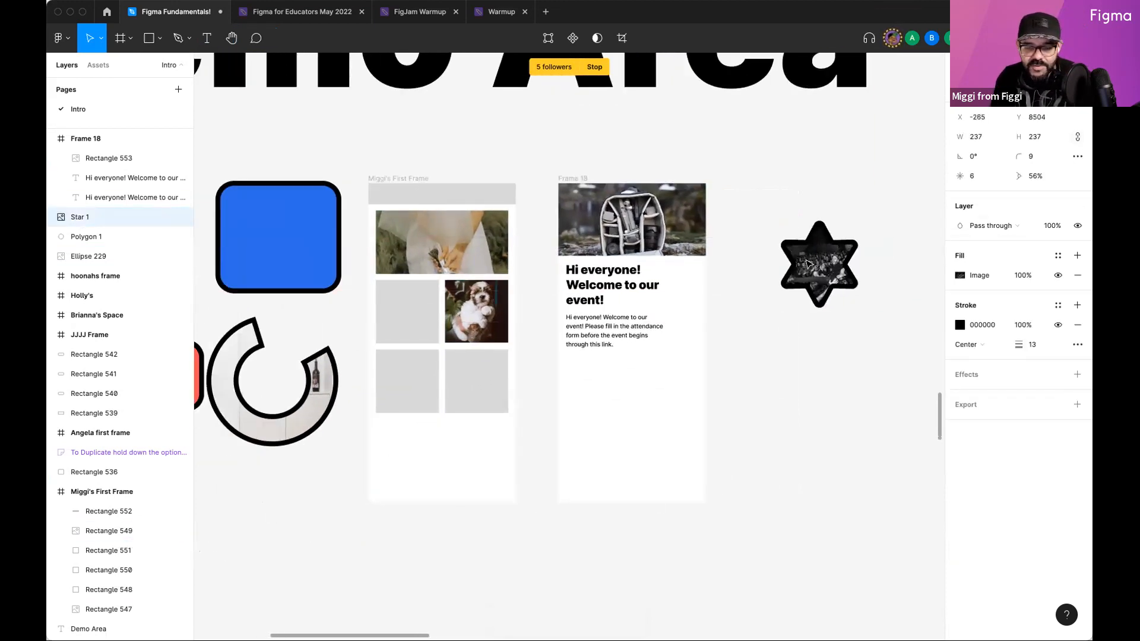
scroll(669, 277, right, 3)
scroll(671, 276, up, 2)
drag(697, 325, 890, 518)
drag(747, 339, 704, 263)
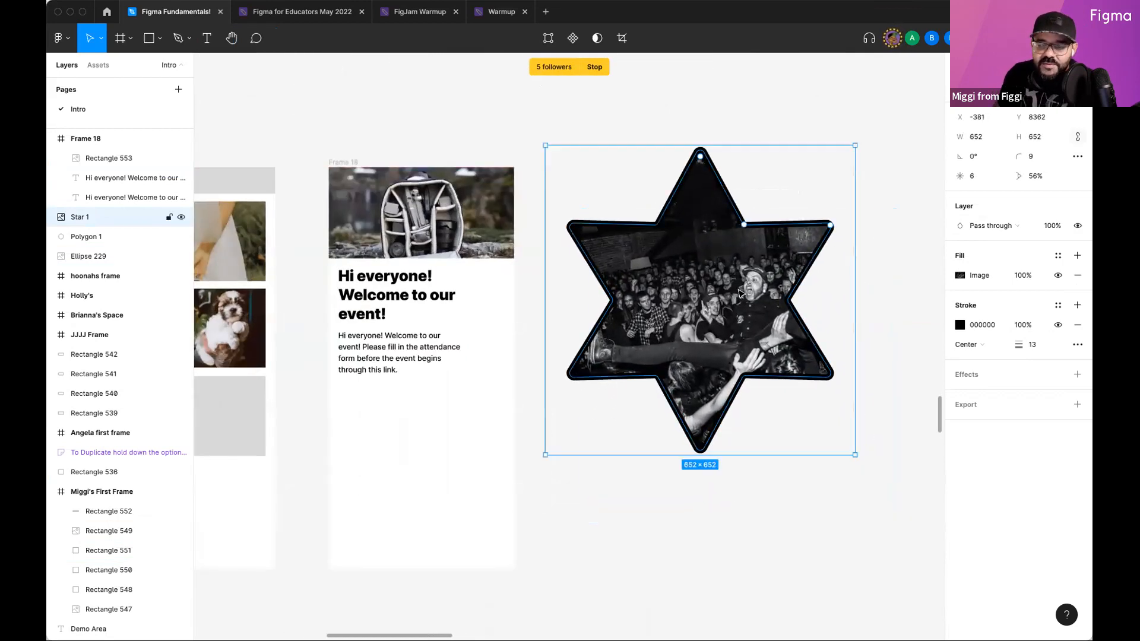
Step: Sharpen the star's points by reducing its ratio to about 46%
mouse_move(749, 229)
mouse_down()
mouse_move(782, 196)
mouse_move(772, 235)
mouse_move(781, 195)
mouse_move(773, 236)
mouse_move(742, 248)
mouse_up()
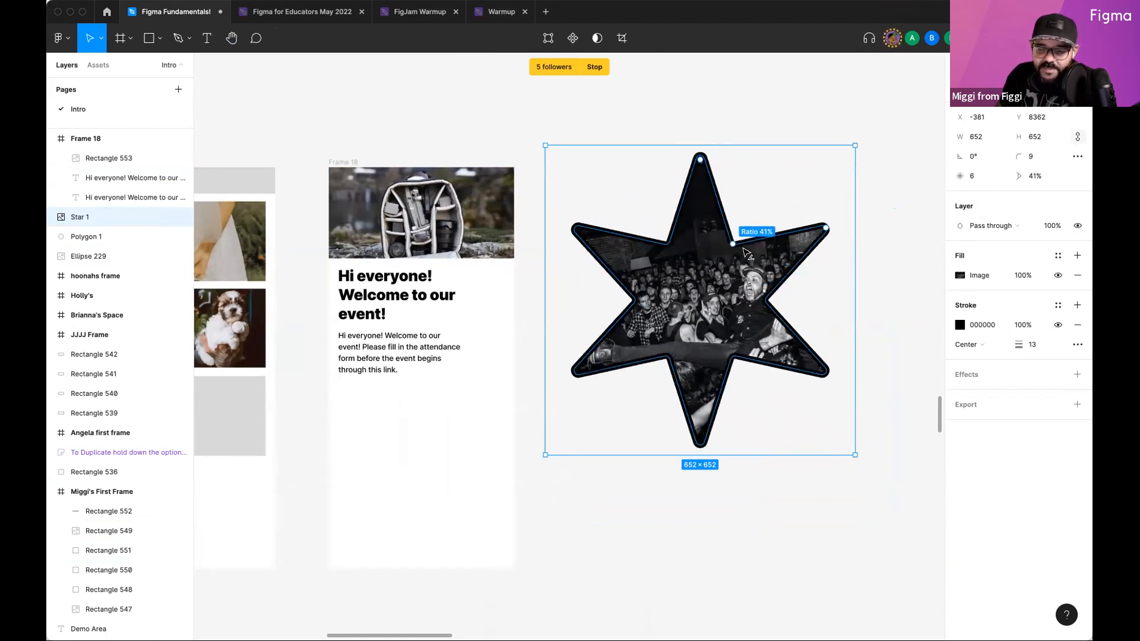
click(748, 209)
scroll(748, 210, down, 3)
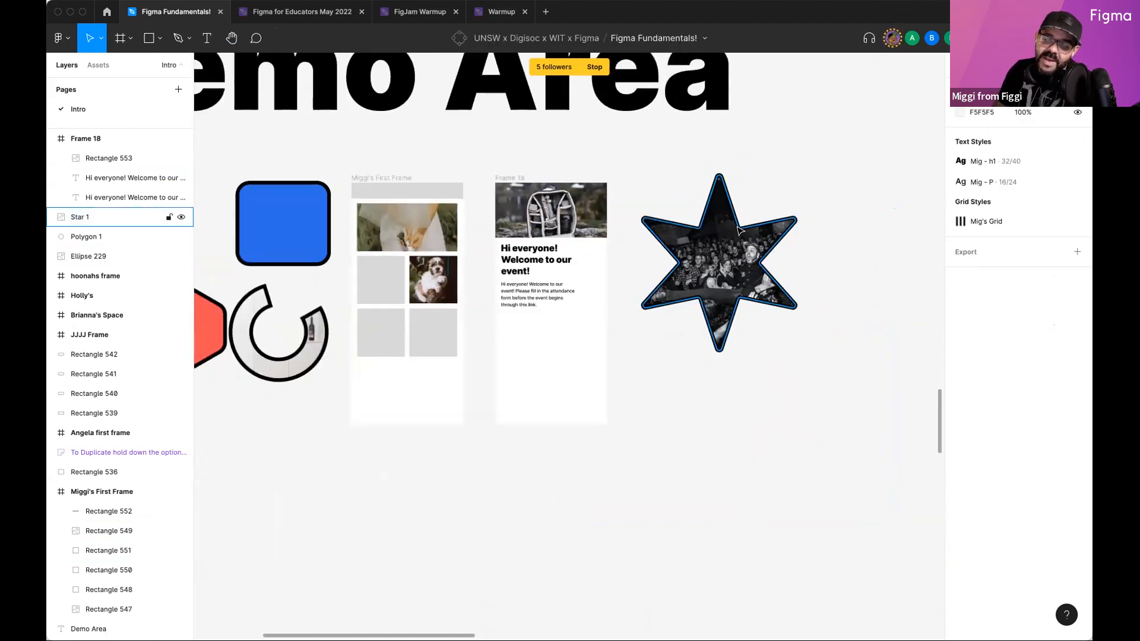
click(742, 232)
mouse_move(740, 227)
mouse_down()
mouse_move(752, 205)
mouse_move(742, 225)
mouse_up()
click(834, 257)
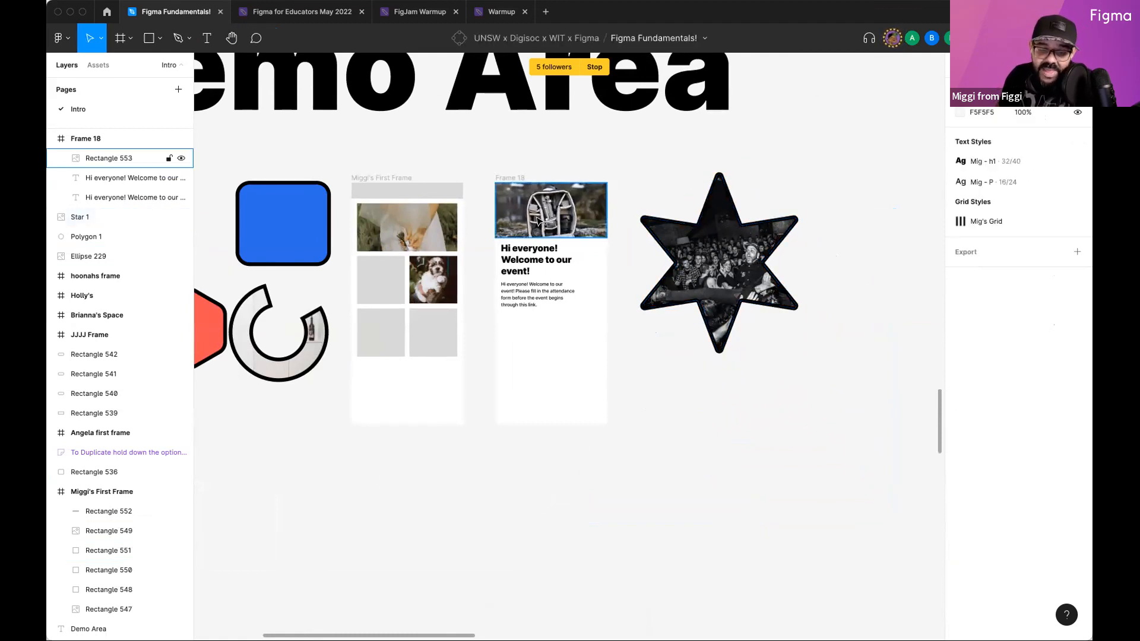
Step: Delete the image-filled star beside Frame 18
click(738, 285)
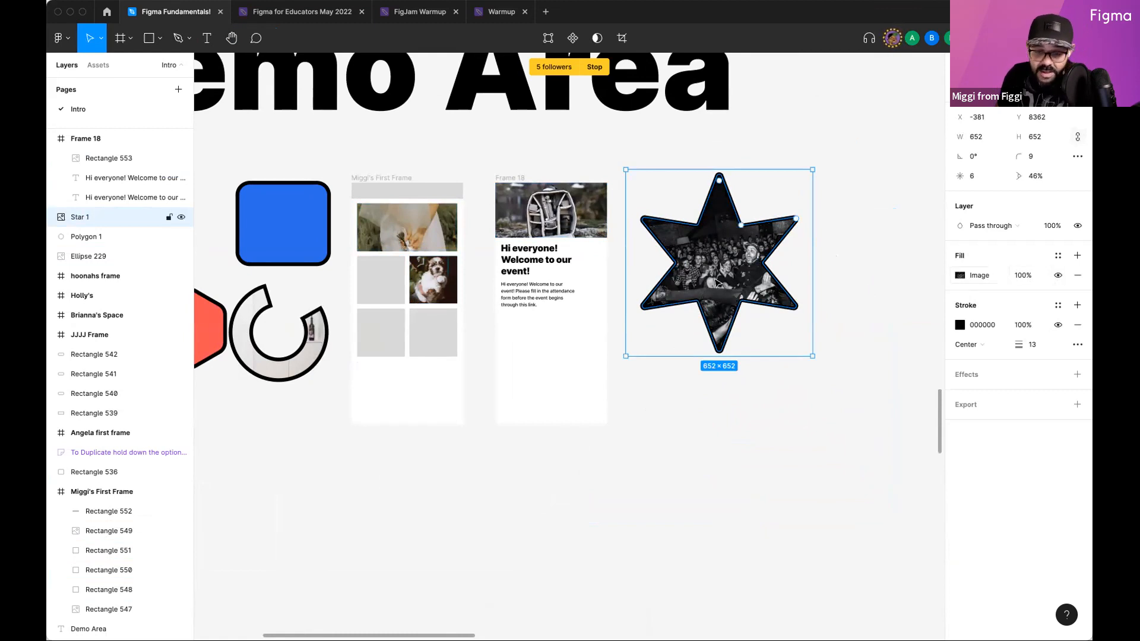
key(Delete)
Step: Duplicate Frame 18 and place the copy directly to its right
scroll(529, 252, up, 5)
drag(543, 428, 525, 205)
click(570, 396)
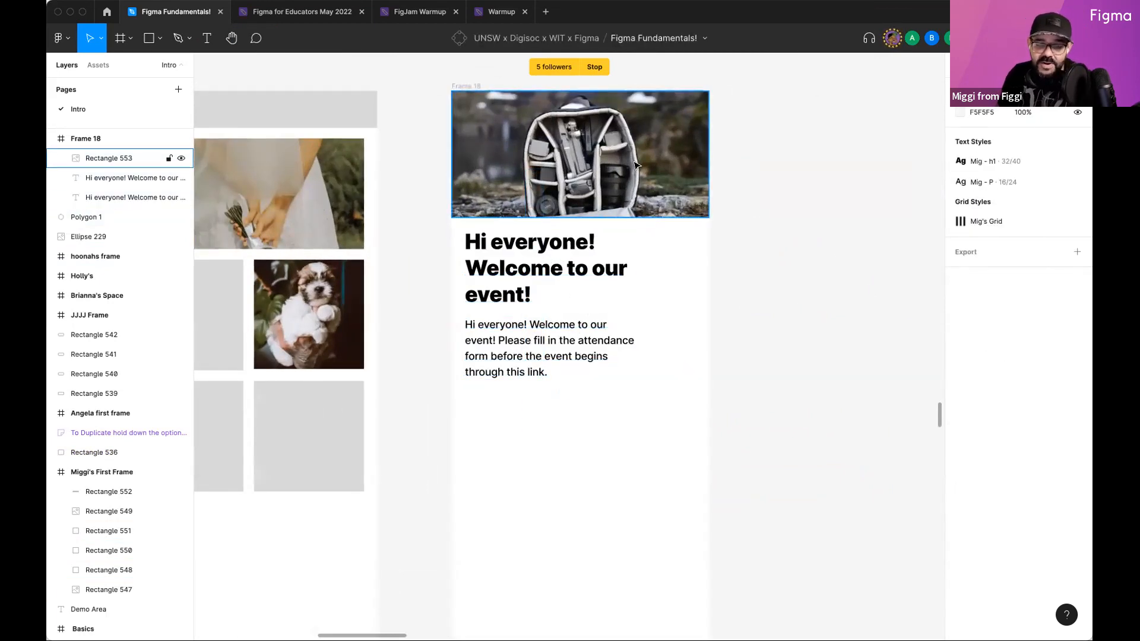
scroll(689, 183, down, 1)
click(478, 92)
drag(478, 92, 761, 92)
click(725, 158)
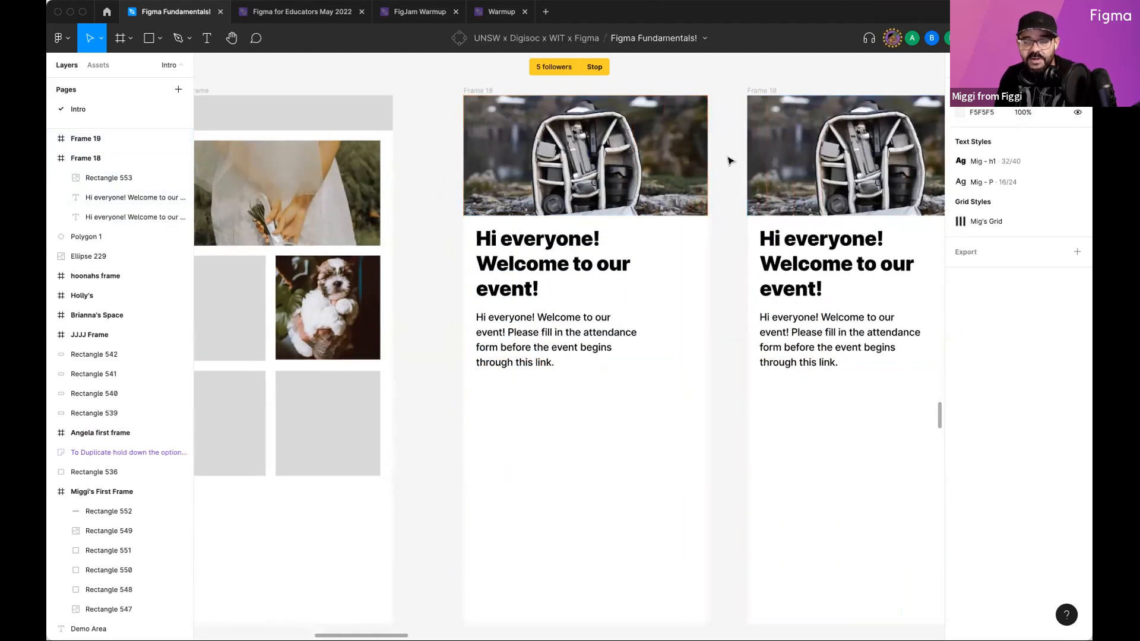
Step: Try stretching the photo and moving elements by hand in Frame 18, undoing each change
scroll(620, 212, right, 3)
scroll(623, 217, down, 1)
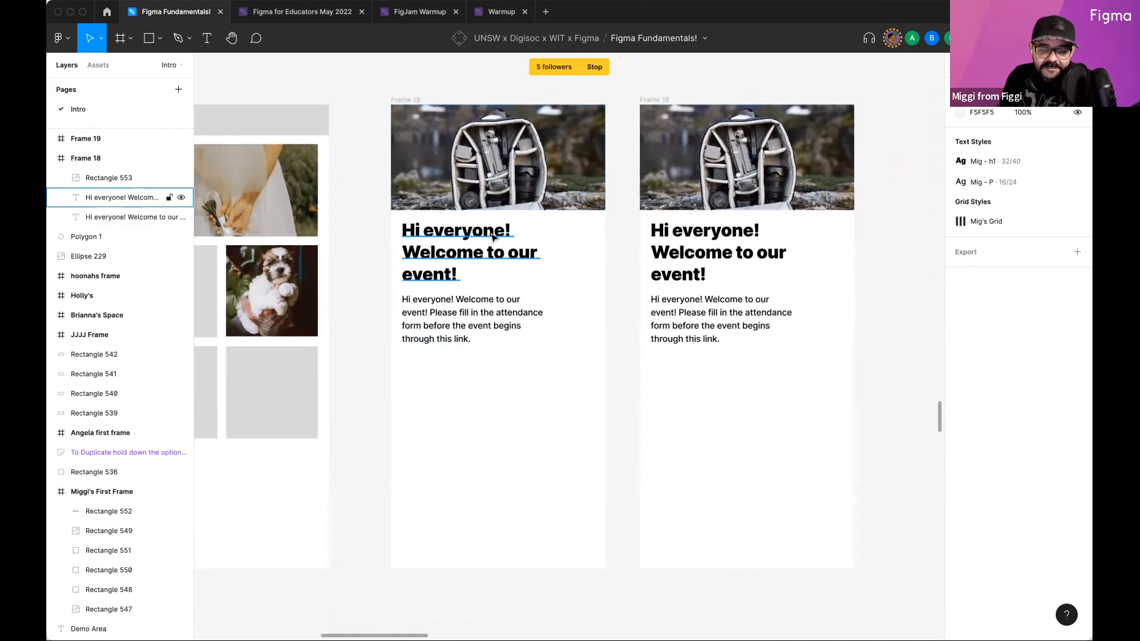
click(511, 206)
drag(510, 207, 499, 302)
key(super+z)
drag(557, 192, 552, 242)
key(super+z)
key(super+z)
drag(453, 273, 452, 349)
key(super+z)
key(super+z)
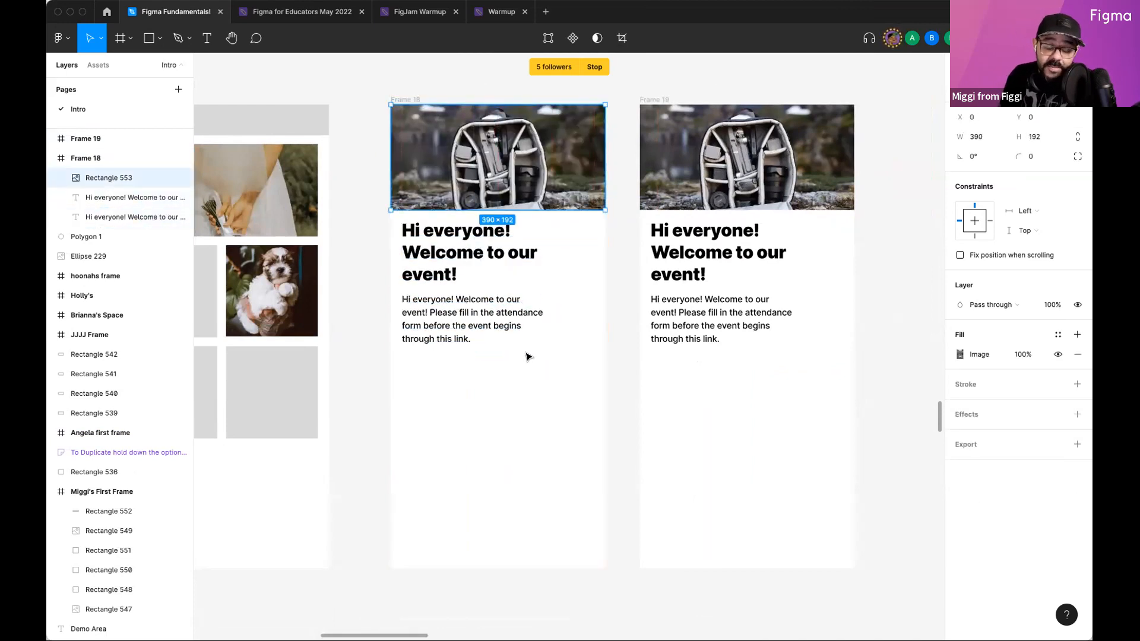
Step: Try a single top-left aligned auto layout around the photo, heading and message in Frame 19, and undo it
drag(720, 407, 699, 173)
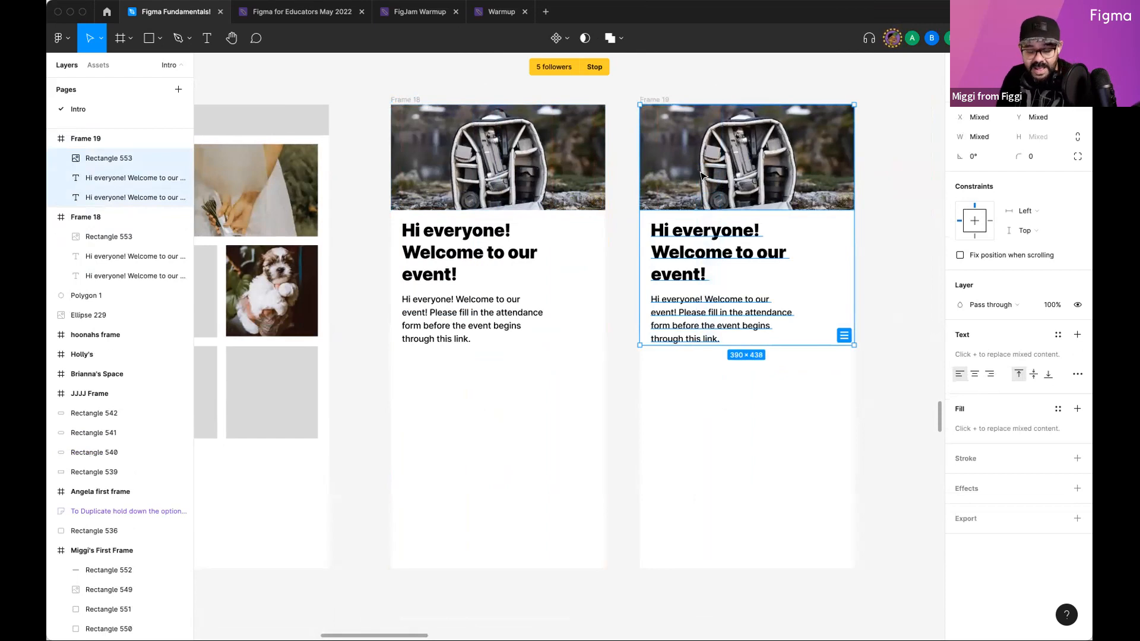
key(shift+a)
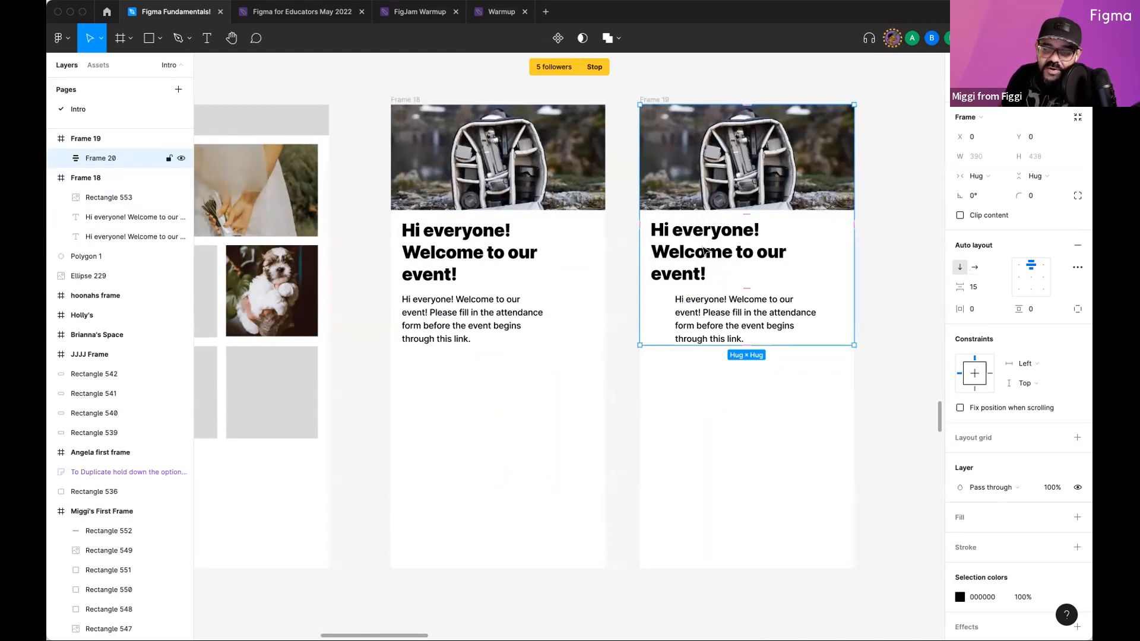
click(1017, 264)
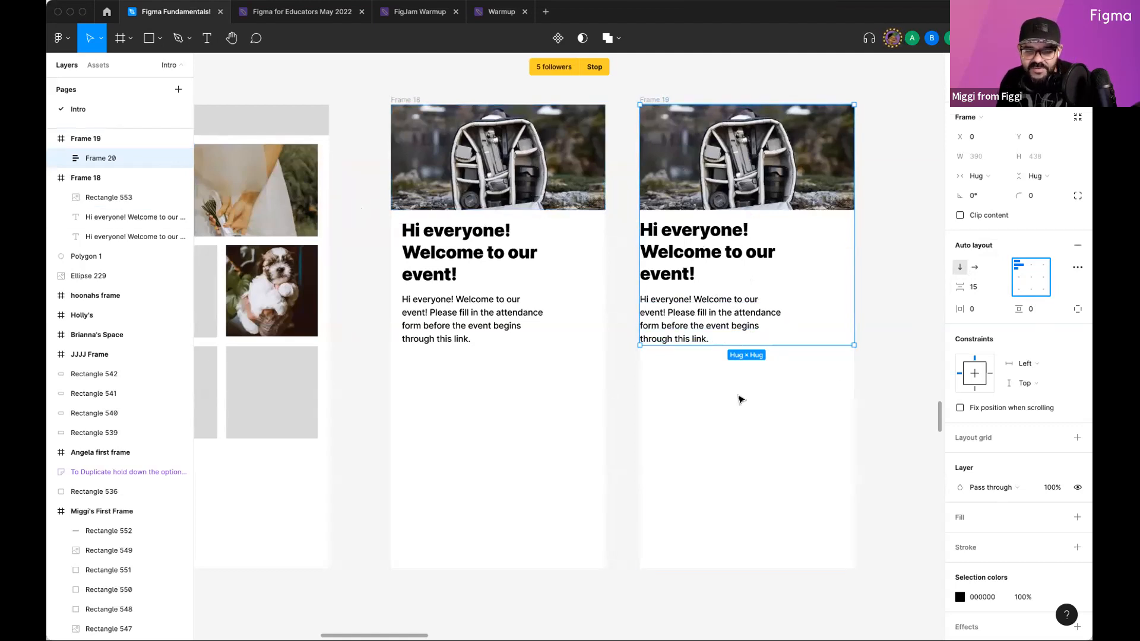
click(883, 342)
key(super+z)
key(super+z)
key(super+z)
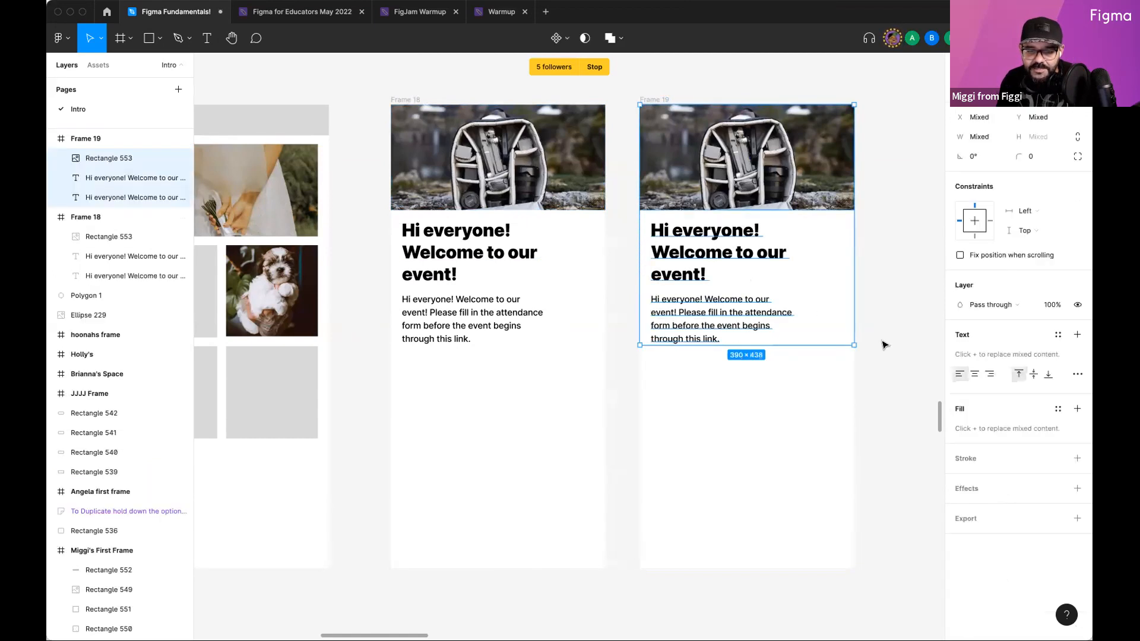
key(super+z)
click(894, 334)
Step: Wrap only the heading and the small message in Frame 19 in a vertical auto layout
click(719, 223)
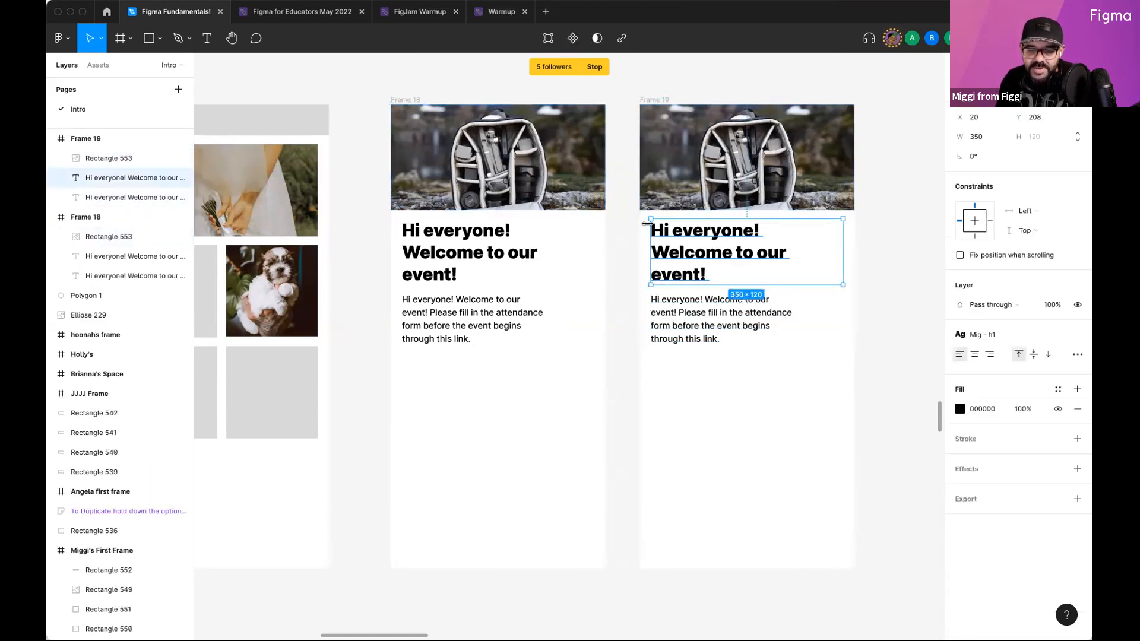
scroll(674, 308, up, 2)
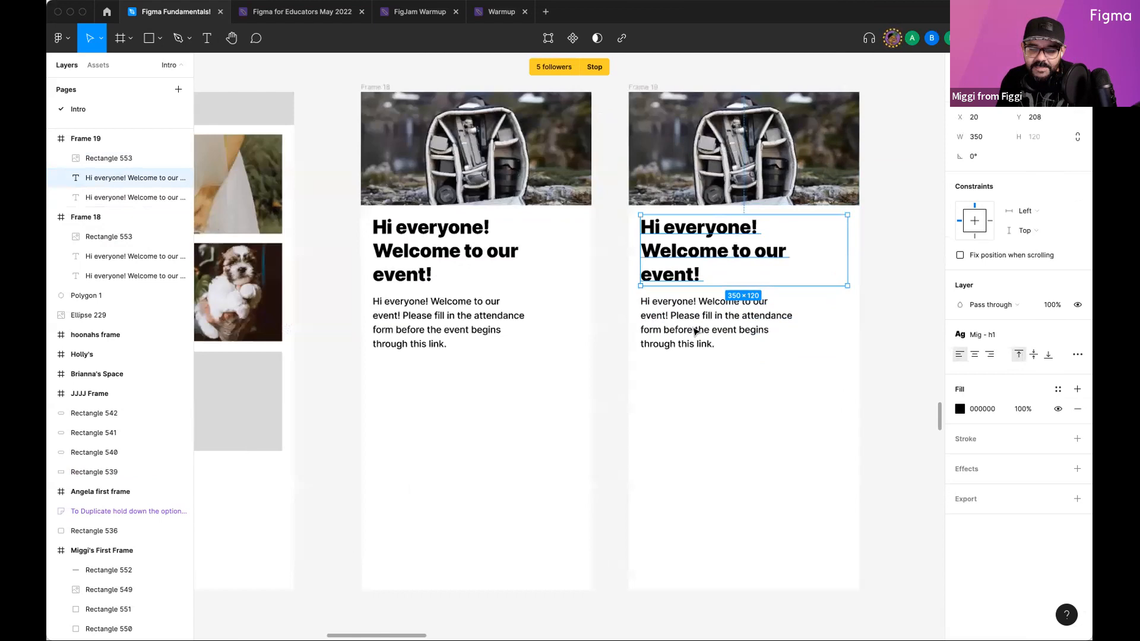
shift+click(675, 323)
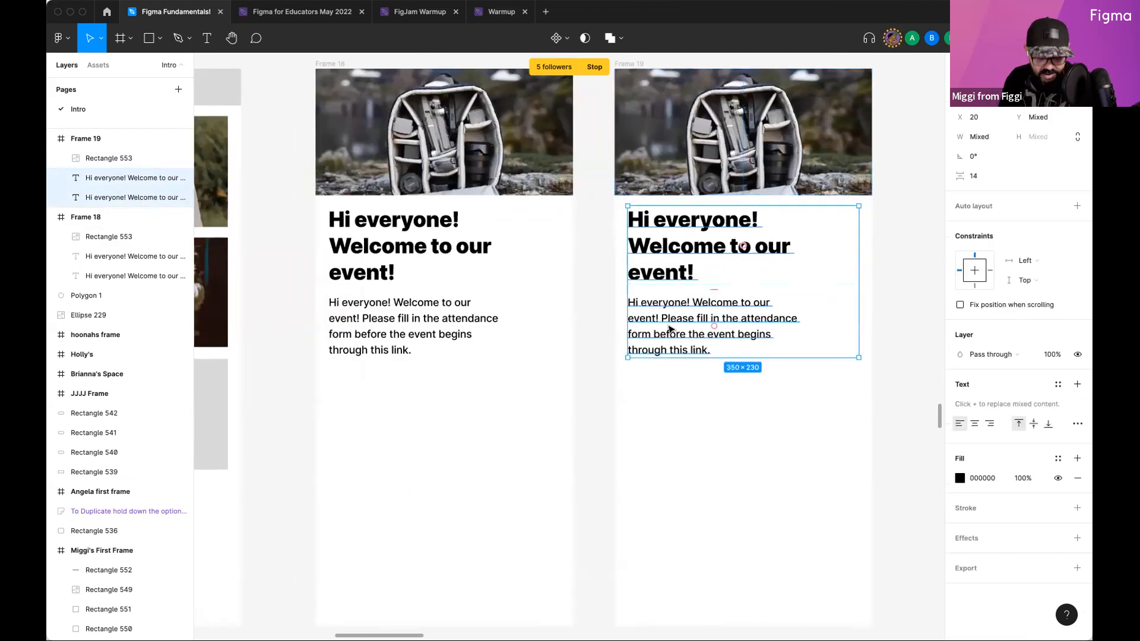
key(shift+a)
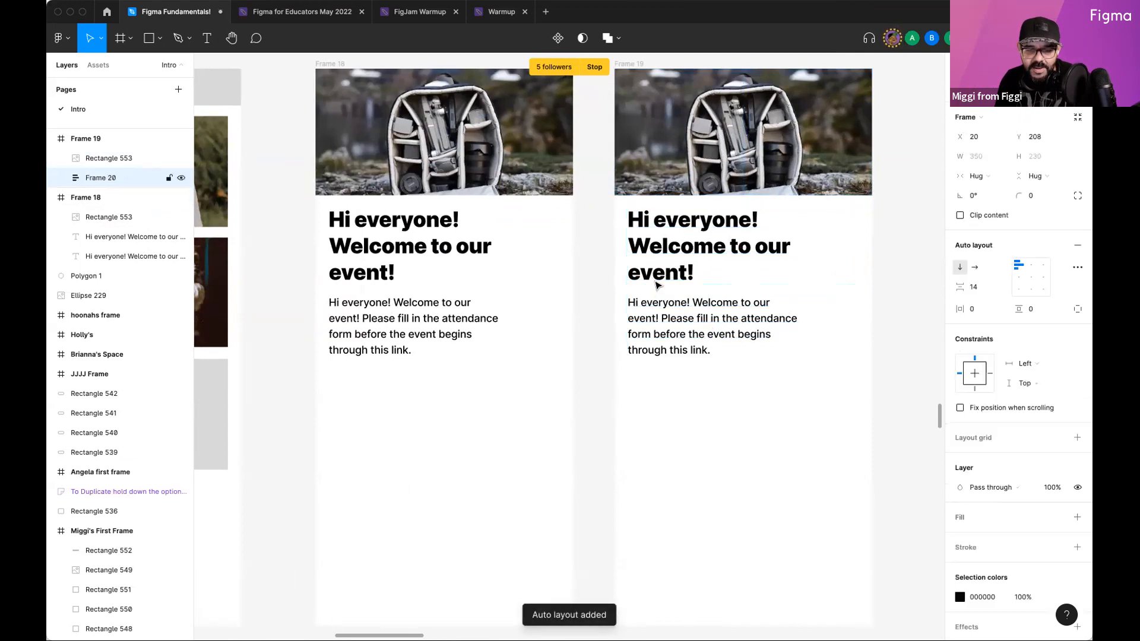
mouse_move(743, 286)
mouse_down()
mouse_move(740, 312)
mouse_move(738, 279)
mouse_up()
click(728, 408)
Step: Combine the photo and the text group in Frame 19 in an outer vertical auto layout with 16 spacing
click(678, 251)
shift+click(710, 170)
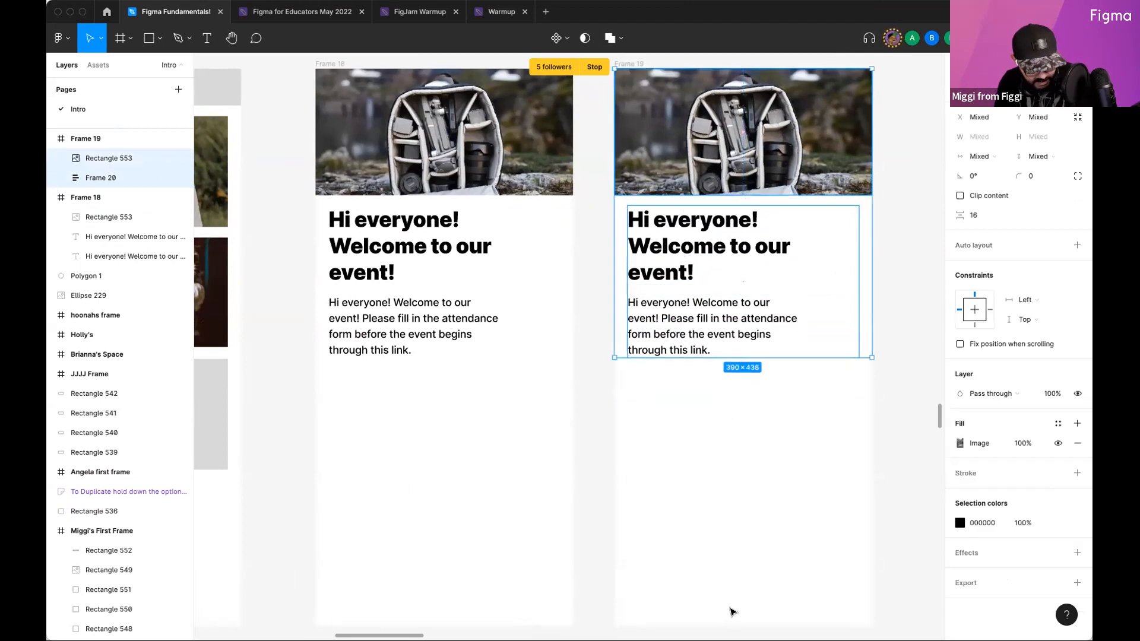
key(shift+a)
mouse_move(742, 200)
mouse_down()
mouse_move(743, 227)
mouse_move(743, 201)
mouse_up()
key(super+z)
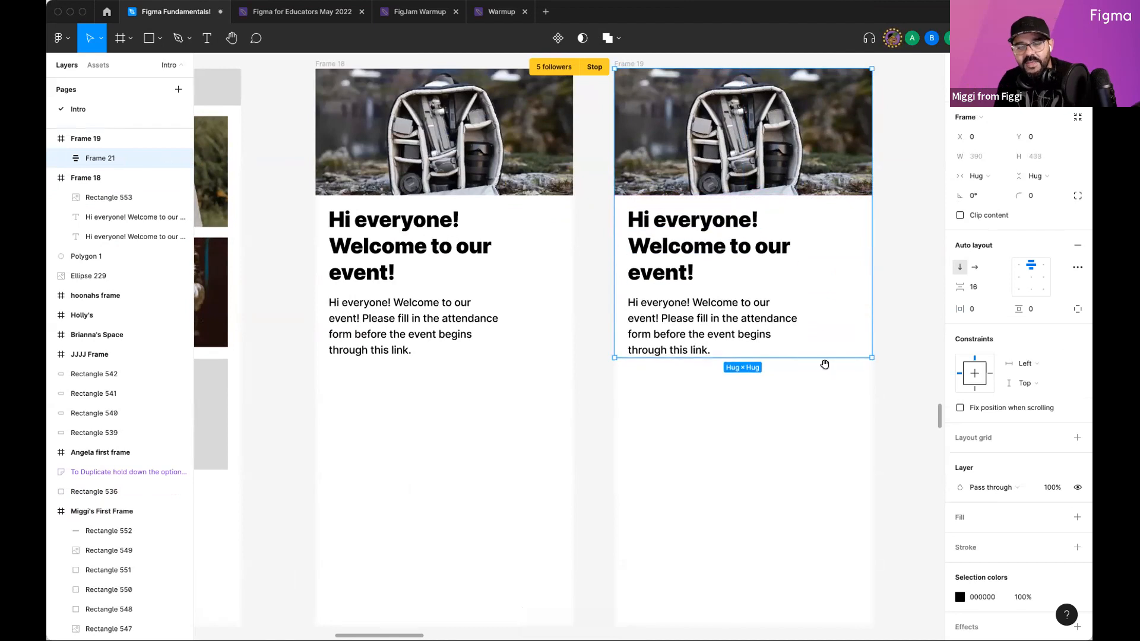
Step: Stretch the photo in Frame 19 downward to a height of about 423 so the text below shifts with it
drag(824, 364, 767, 405)
click(688, 185)
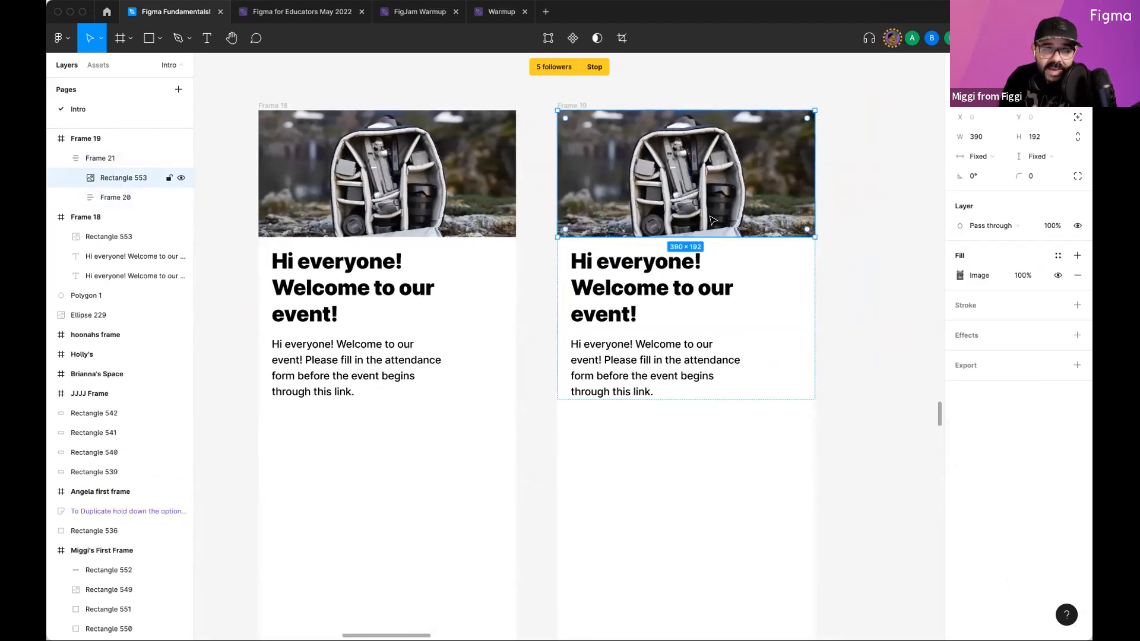
drag(697, 236, 699, 387)
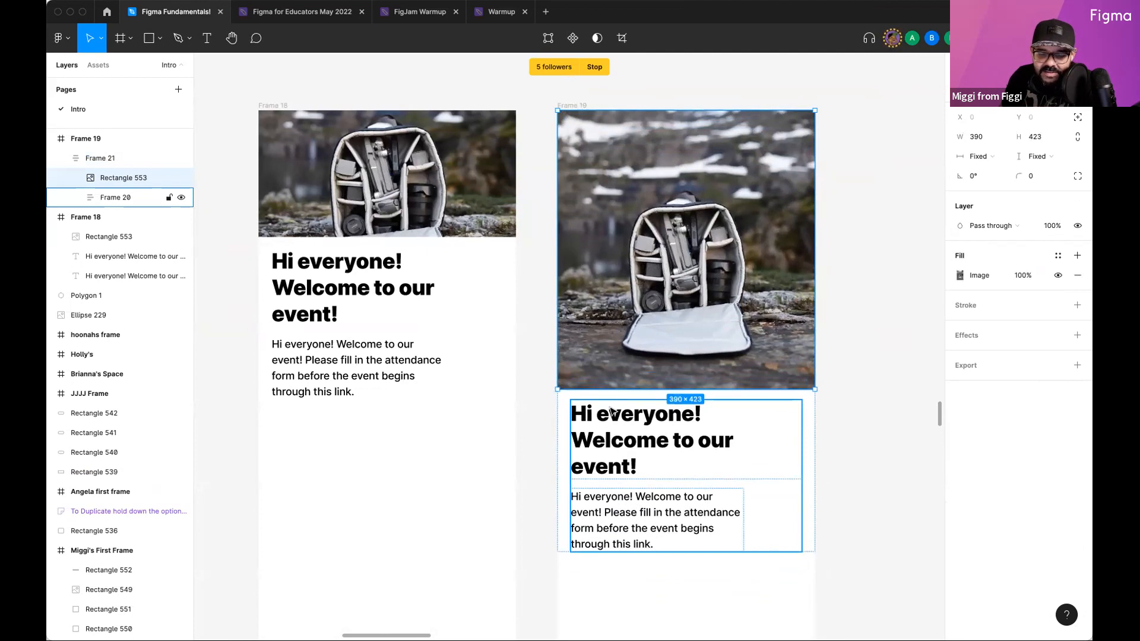
Step: Try widening the auto layout gap between the photo and the text group in Frame 19, and undo it
click(648, 396)
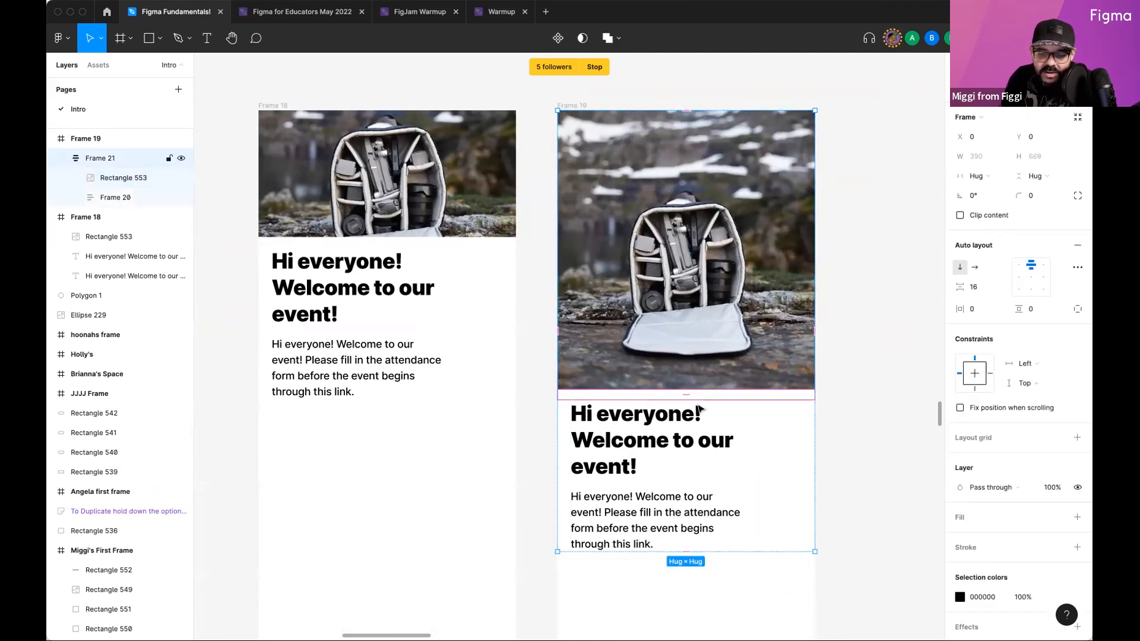
scroll(698, 409, up, 5)
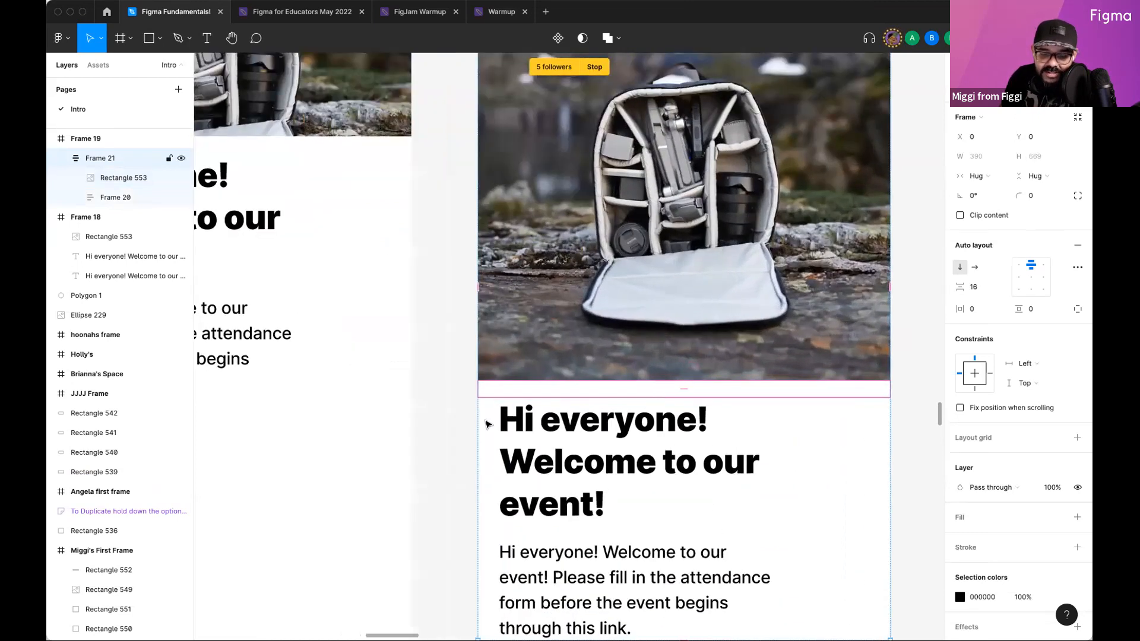
mouse_move(682, 388)
mouse_down()
mouse_move(682, 415)
mouse_move(682, 400)
mouse_up()
key(super+z)
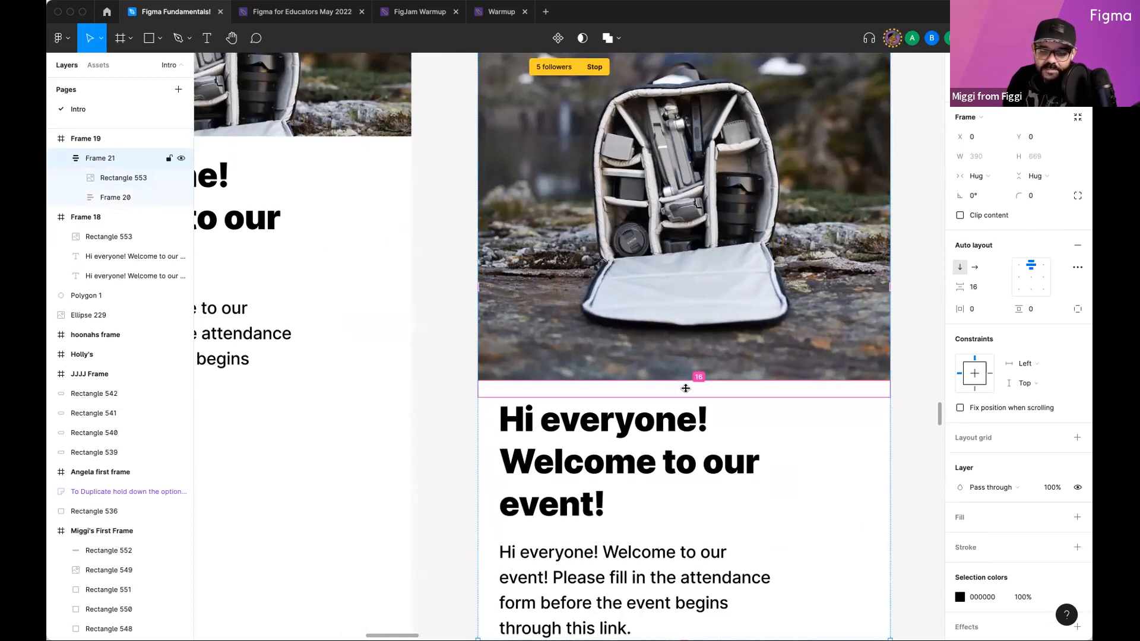
scroll(685, 389, down, 5)
scroll(685, 388, up, 4)
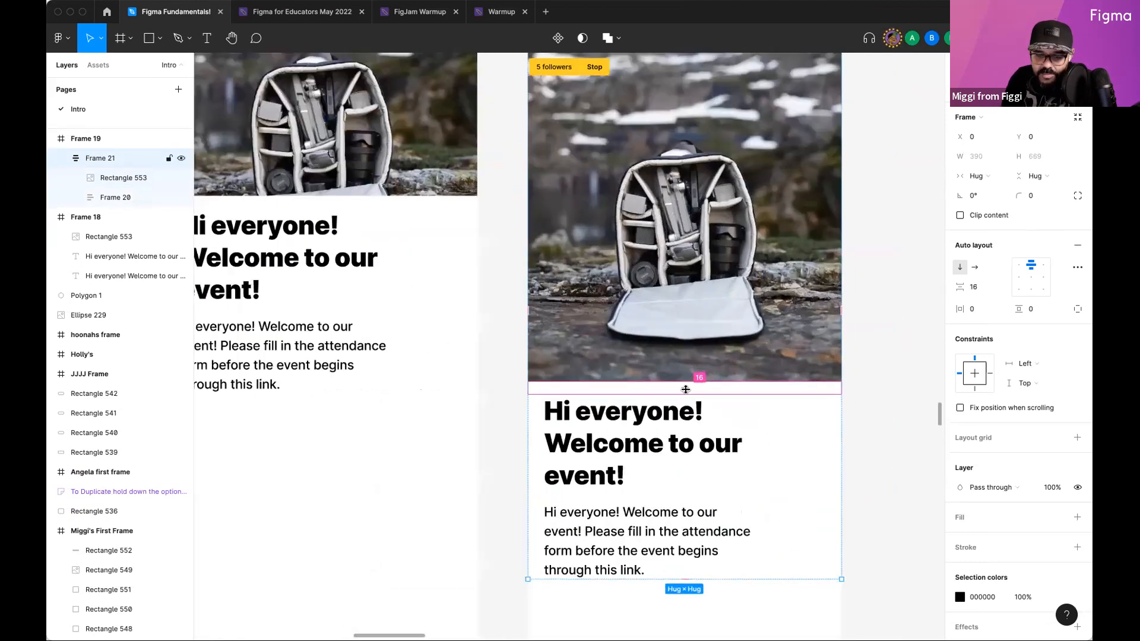
scroll(685, 389, up, 3)
scroll(685, 389, down, 4)
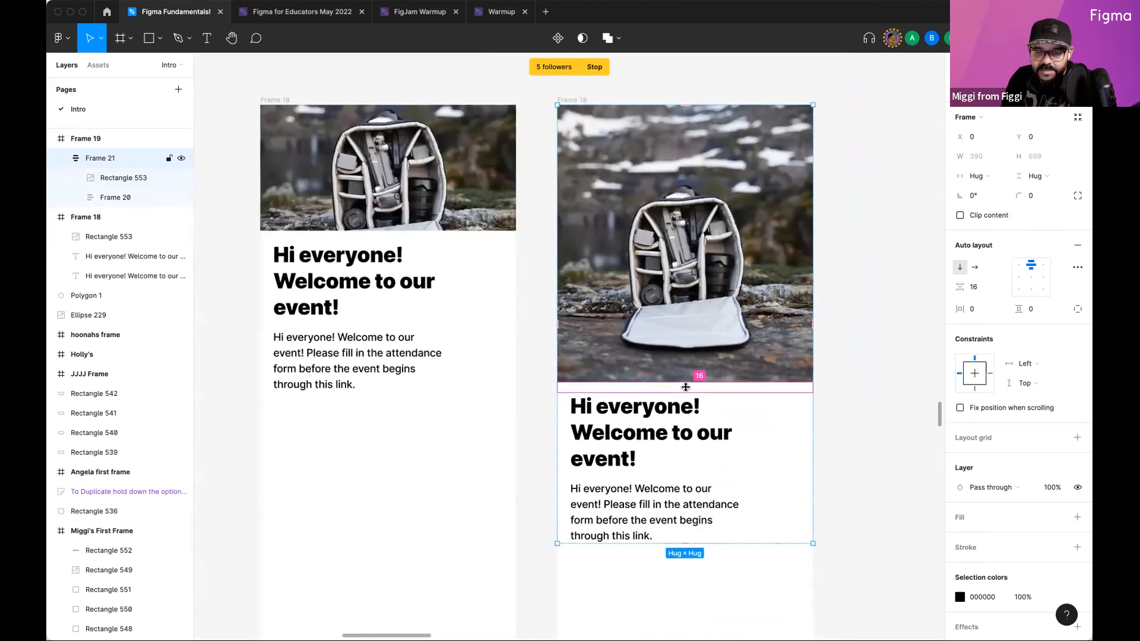
Step: Try changing the horizontal padding and the spacing of the text group's auto layout in Frame 19, undoing each change
click(581, 101)
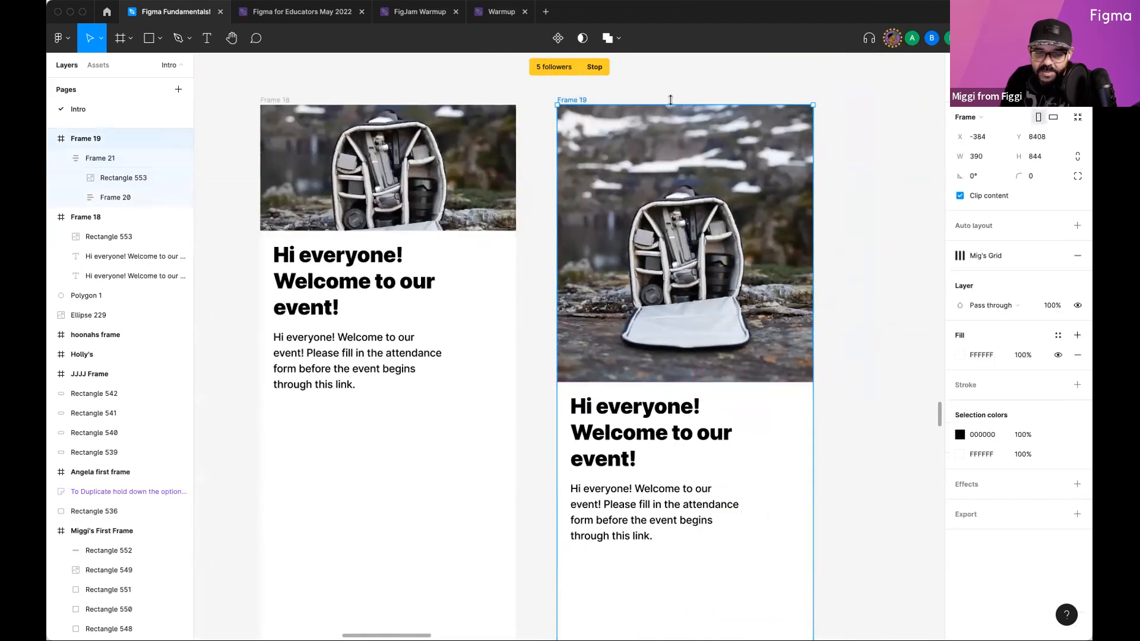
click(666, 217)
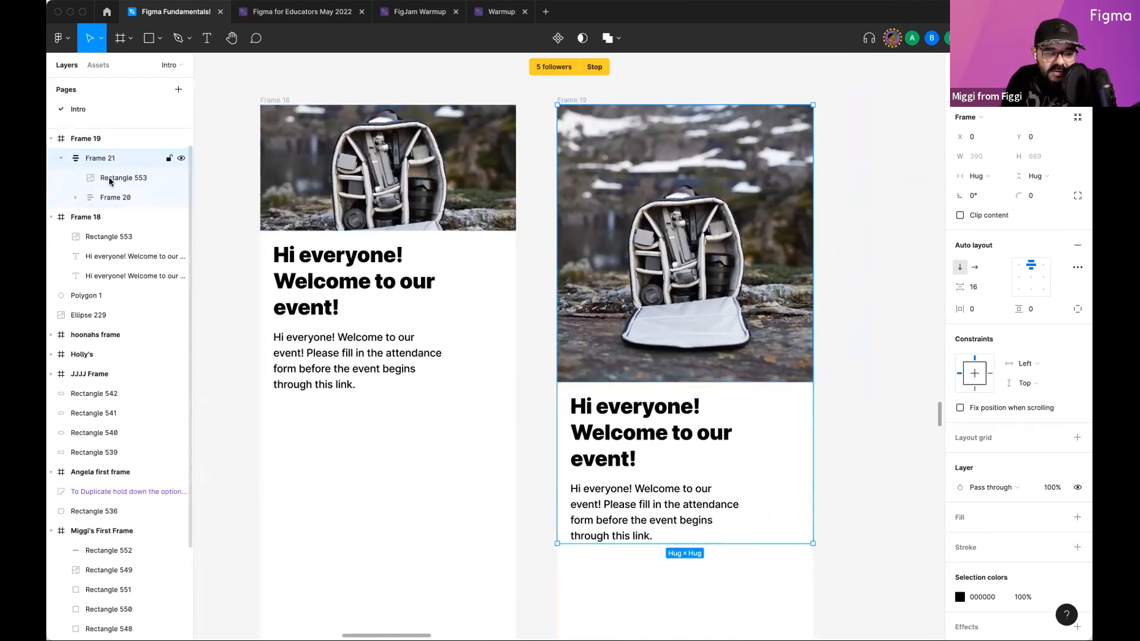
click(638, 417)
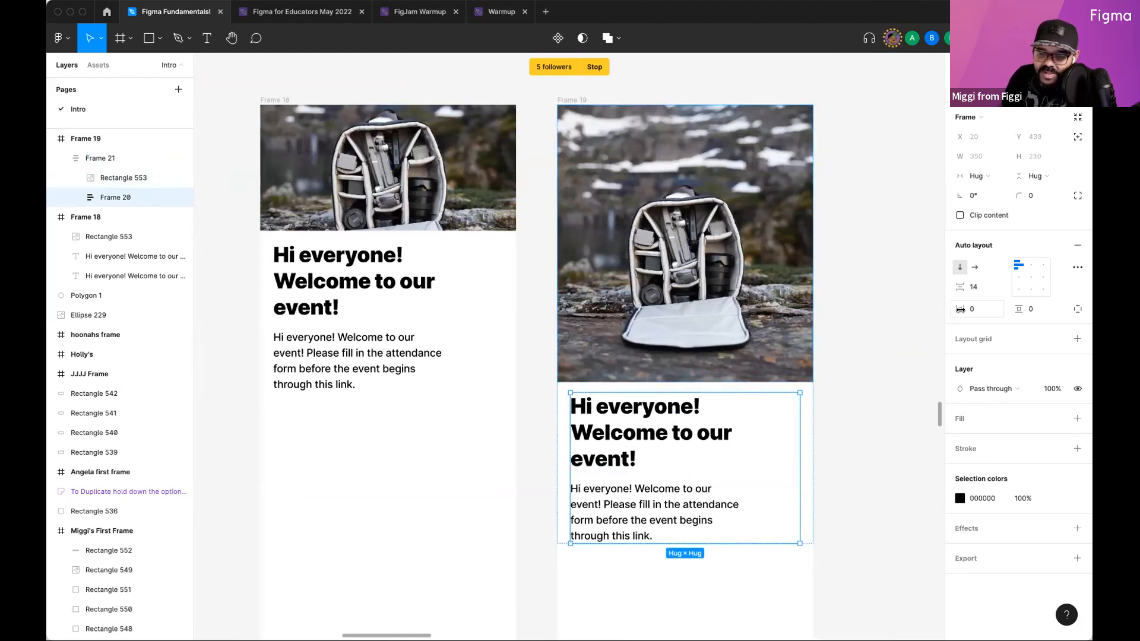
drag(961, 309, 980, 326)
key(super+z)
drag(960, 288, 976, 288)
key(super+z)
Step: Try a horizontal padding of 34 on the outer auto layout in Frame 19, and undo it
click(716, 351)
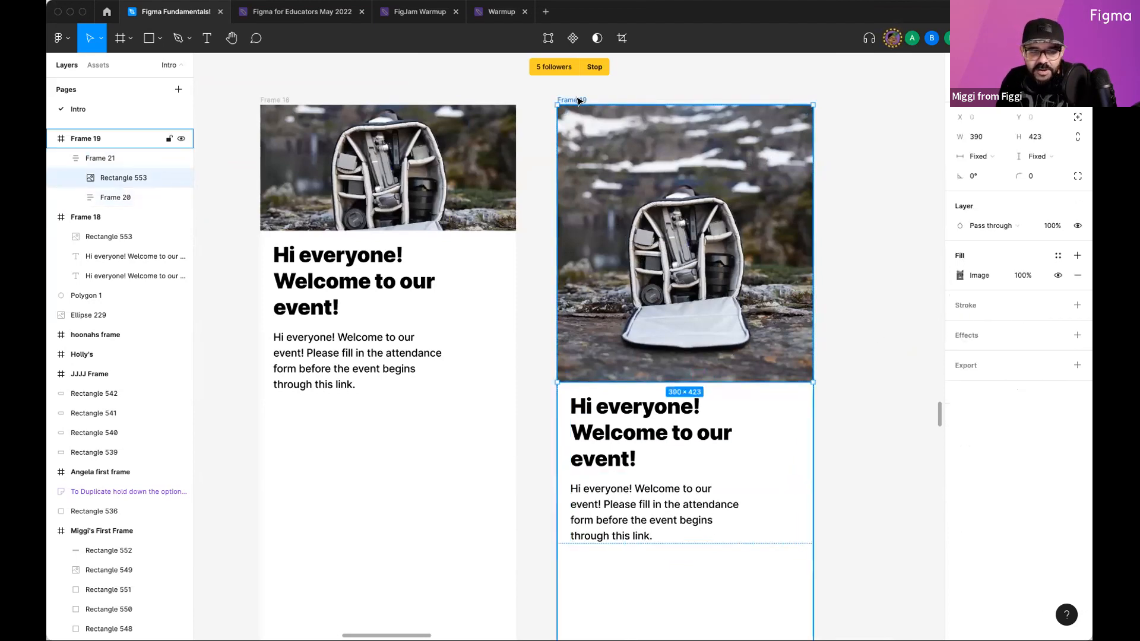
click(113, 157)
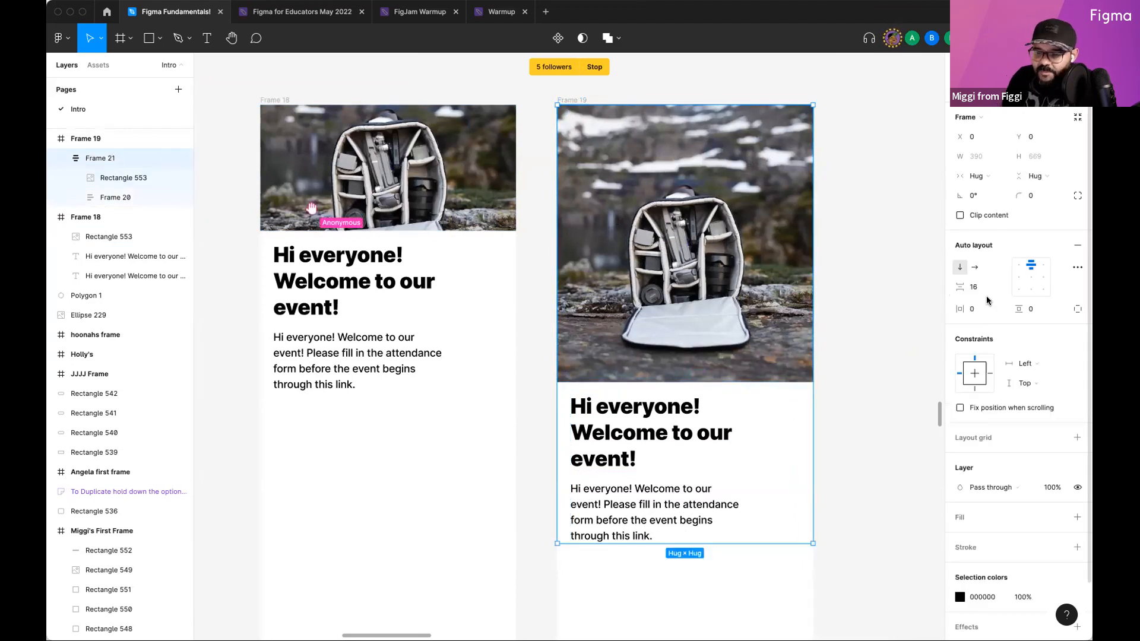
drag(958, 308, 1002, 312)
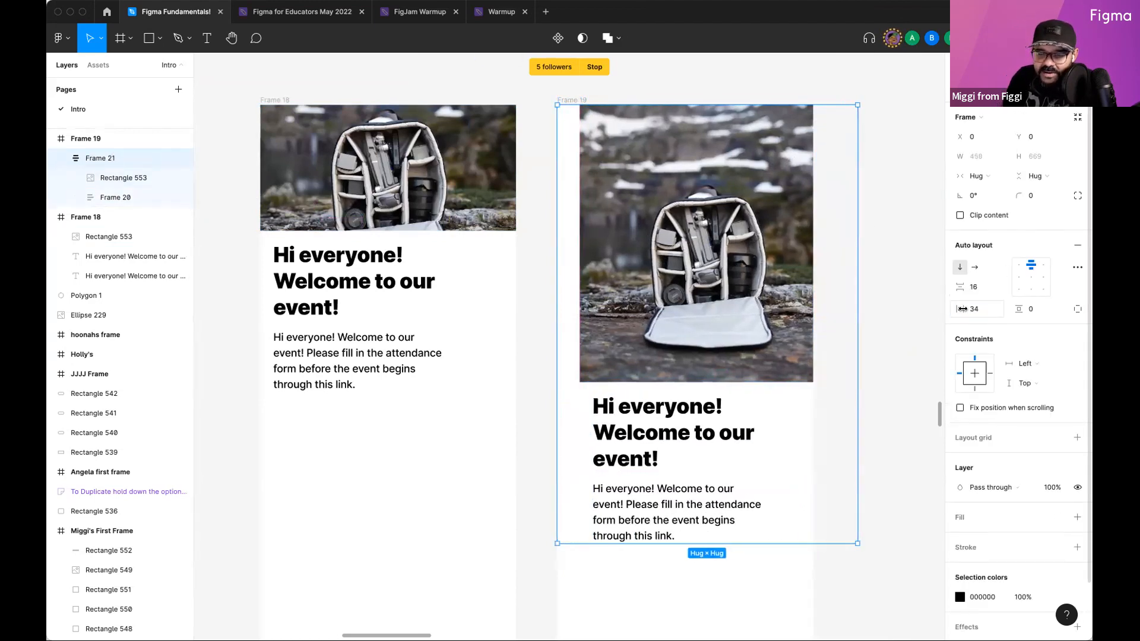
key(super+z)
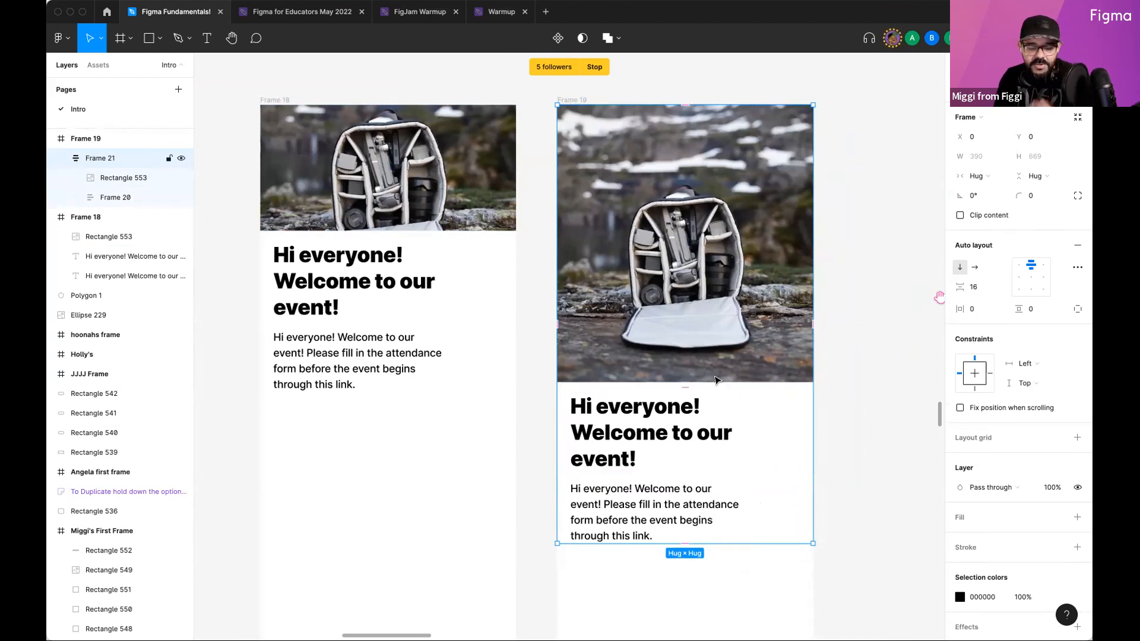
super+click(684, 333)
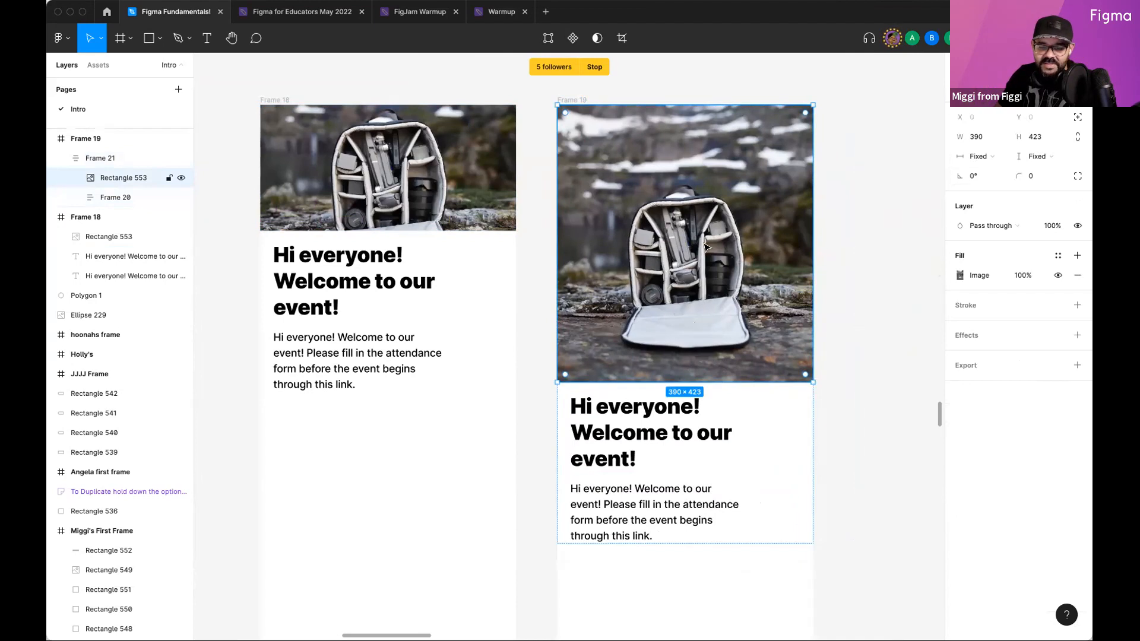
Step: Add the text "asdasdasd" on the empty canvas beside Frame 19 and wrap it in an auto layout
click(848, 319)
scroll(847, 318, right, 5)
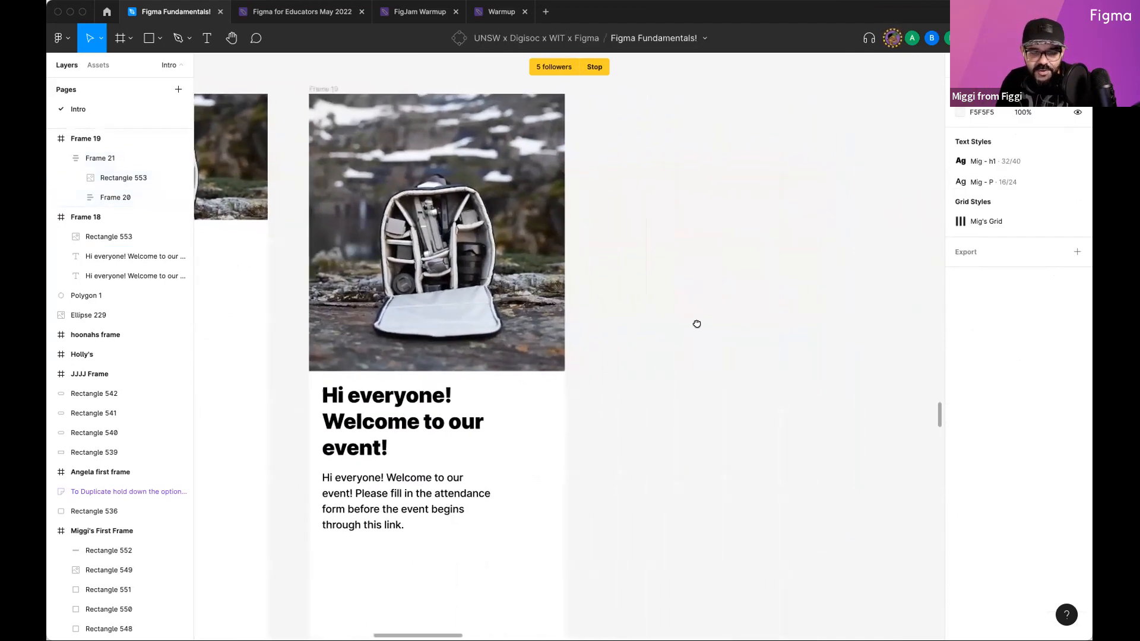
key(t)
click(654, 279)
text(asdasdasd)
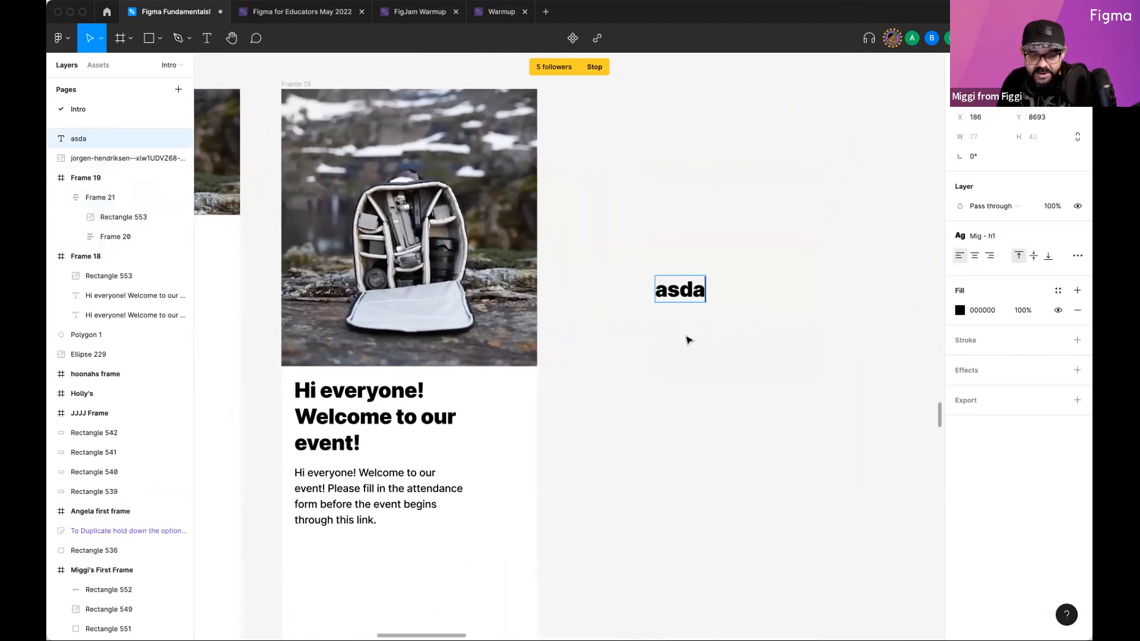
click(686, 361)
click(704, 300)
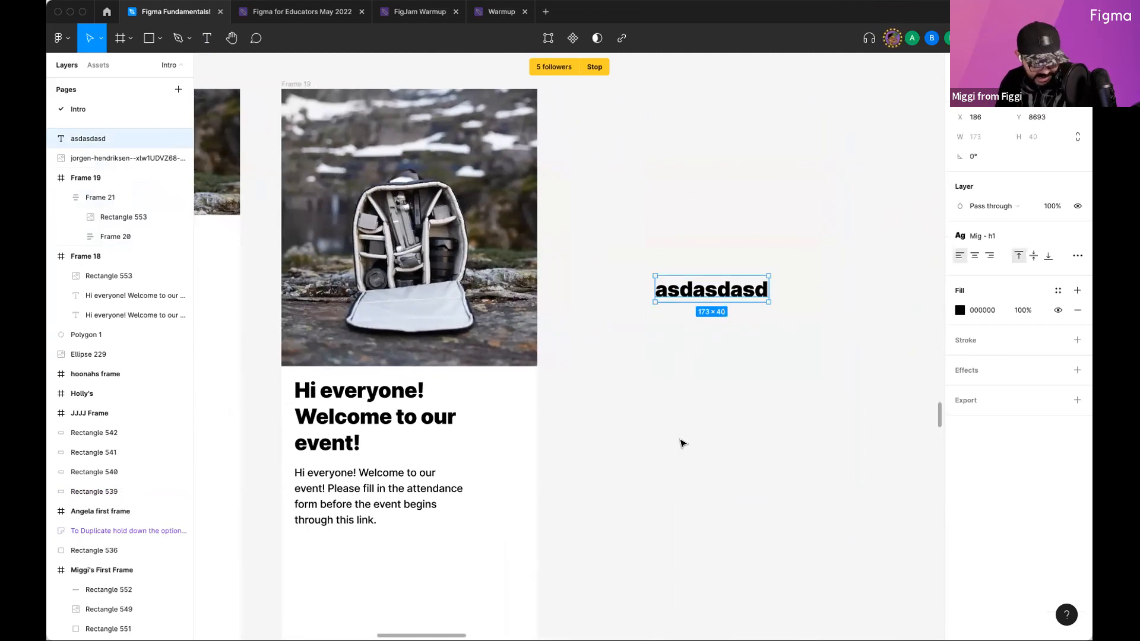
key(shift+a)
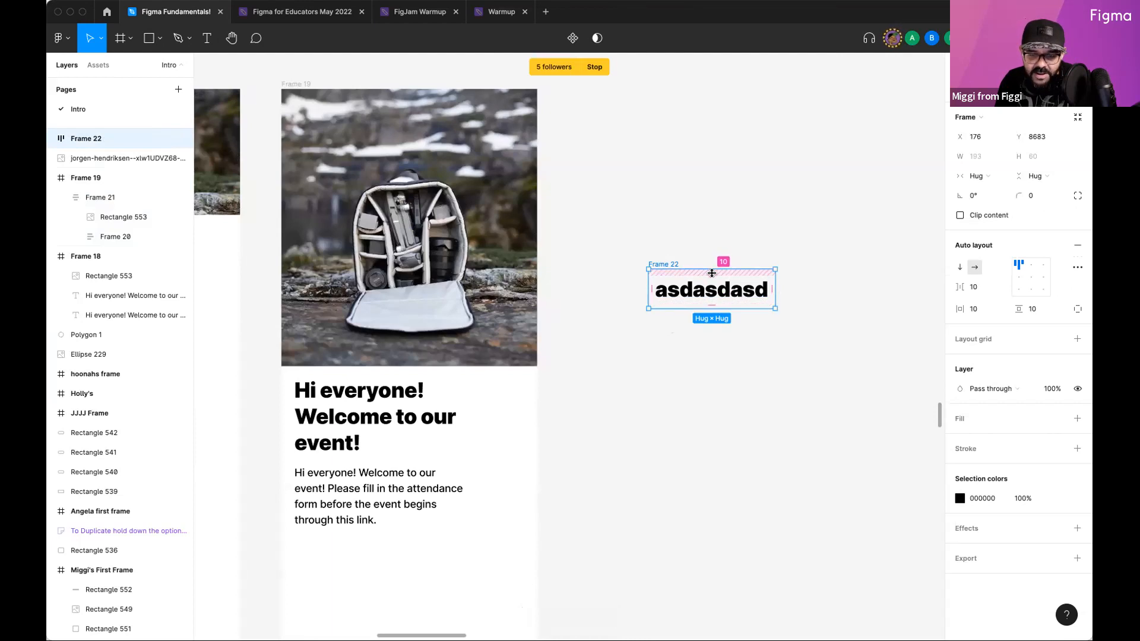
Step: Try changing the top padding of the asdasdasd auto layout frame directly on the canvas, and undo it
scroll(712, 270, up, 2)
scroll(711, 271, up, 1)
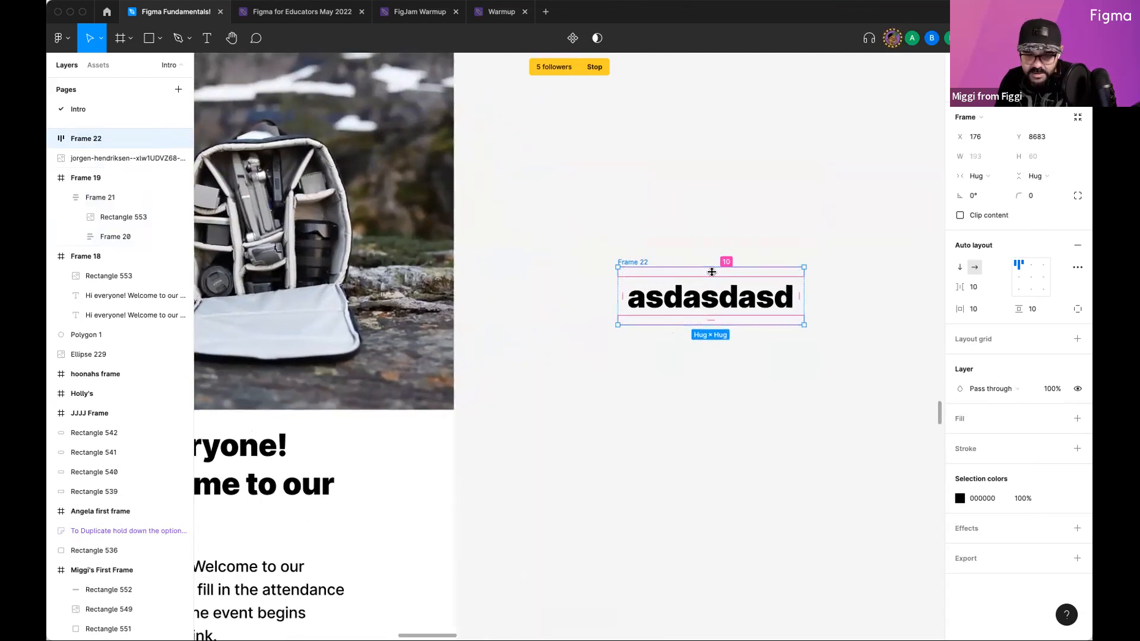
scroll(707, 273, up, 2)
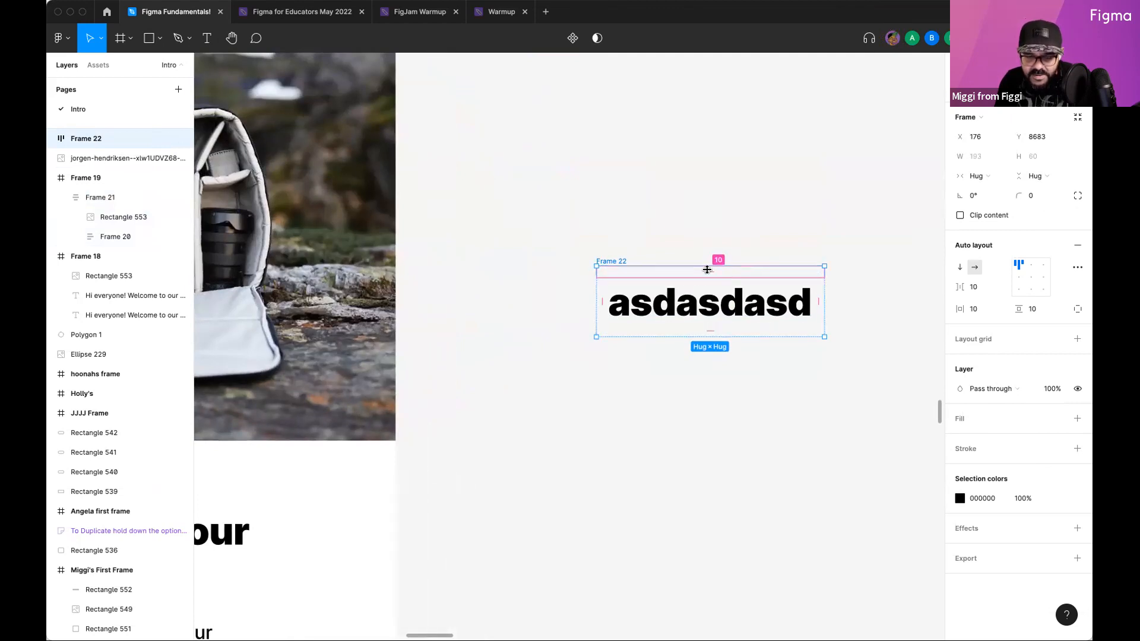
scroll(707, 270, up, 1)
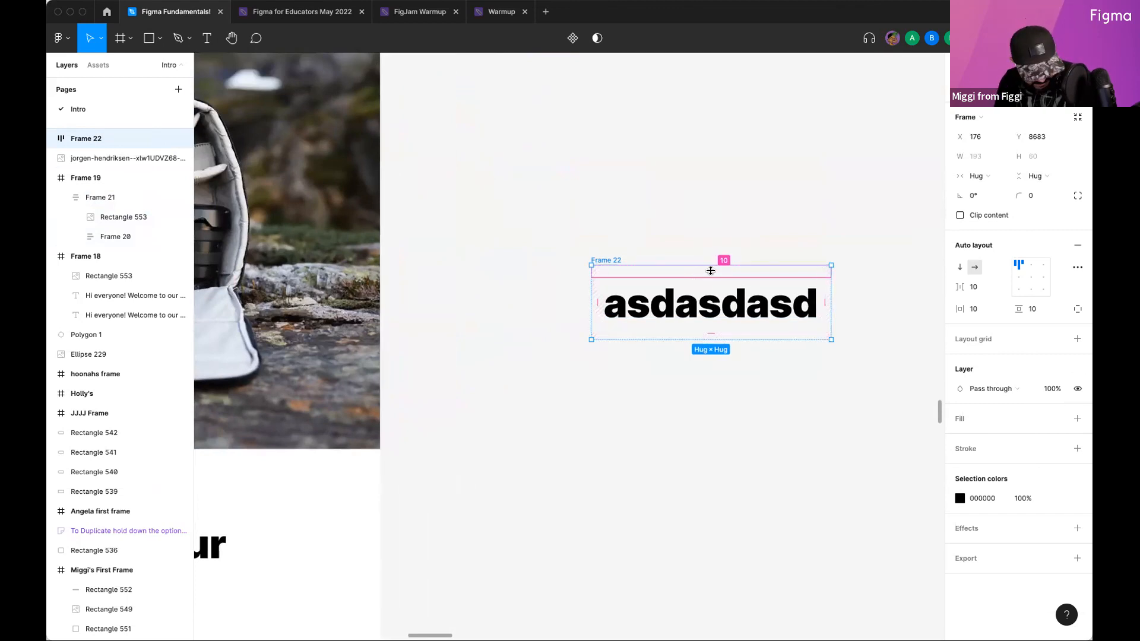
mouse_move(710, 271)
mouse_down()
mouse_move(715, 294)
mouse_move(716, 263)
mouse_move(716, 303)
mouse_move(715, 282)
mouse_move(720, 291)
mouse_up()
key(super+z)
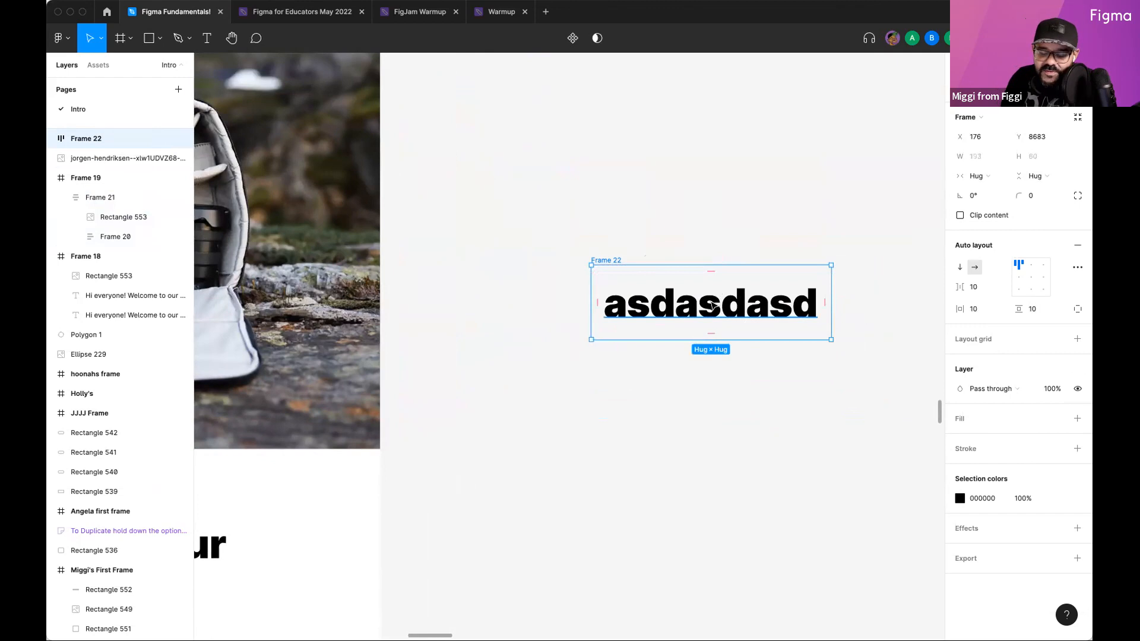
Step: Give the asdasdasd auto layout frame a solid green fill, 2BF092
click(955, 417)
click(959, 438)
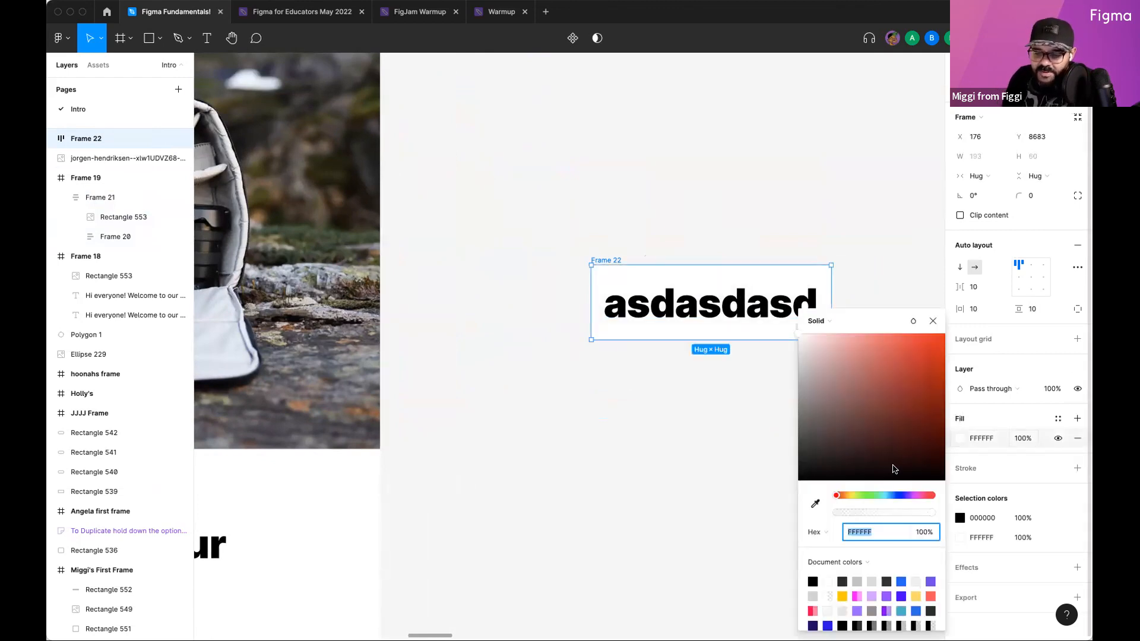
click(874, 495)
drag(894, 459, 915, 355)
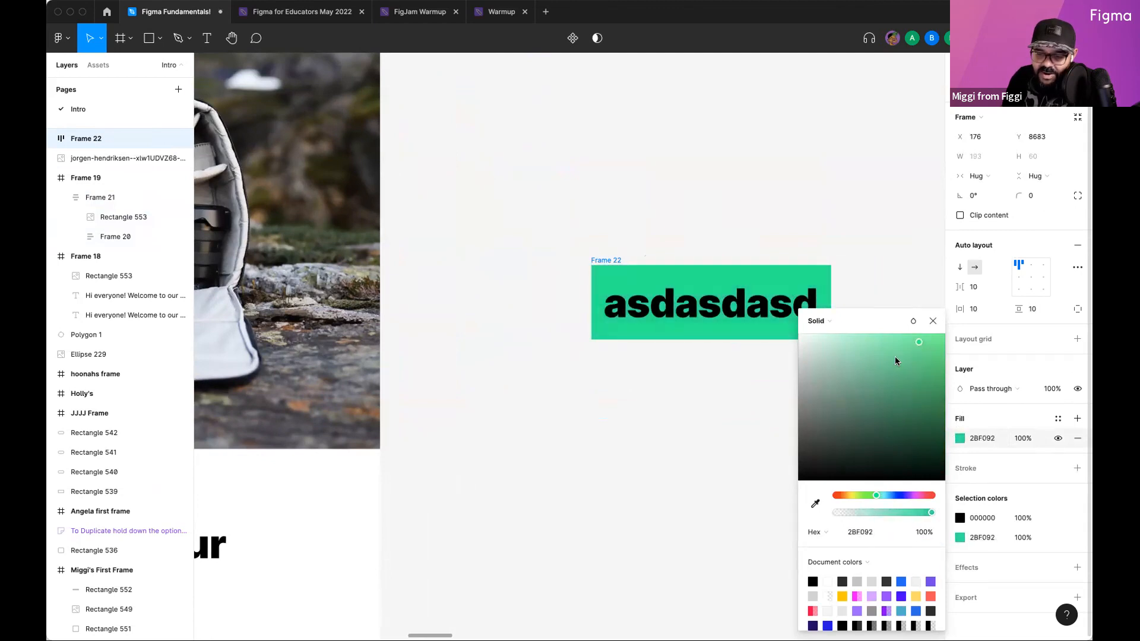
click(765, 362)
Step: Add a second line reading "asdasd" to the text in the green frame
double_click(711, 300)
text(asdasdasd)
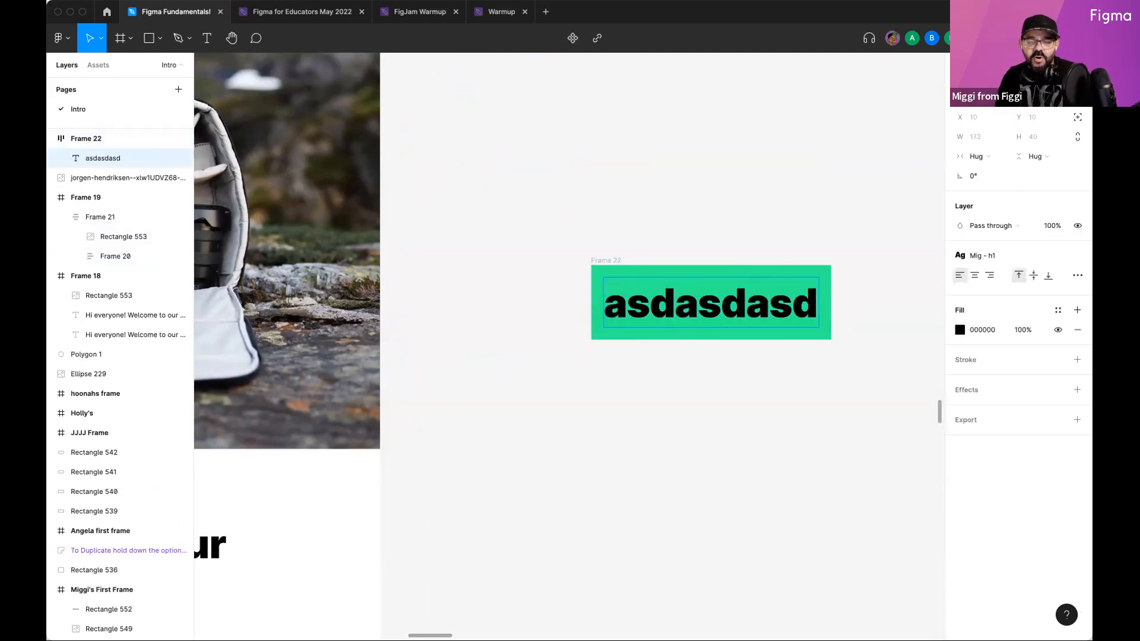
key(Return)
text(asdasd)
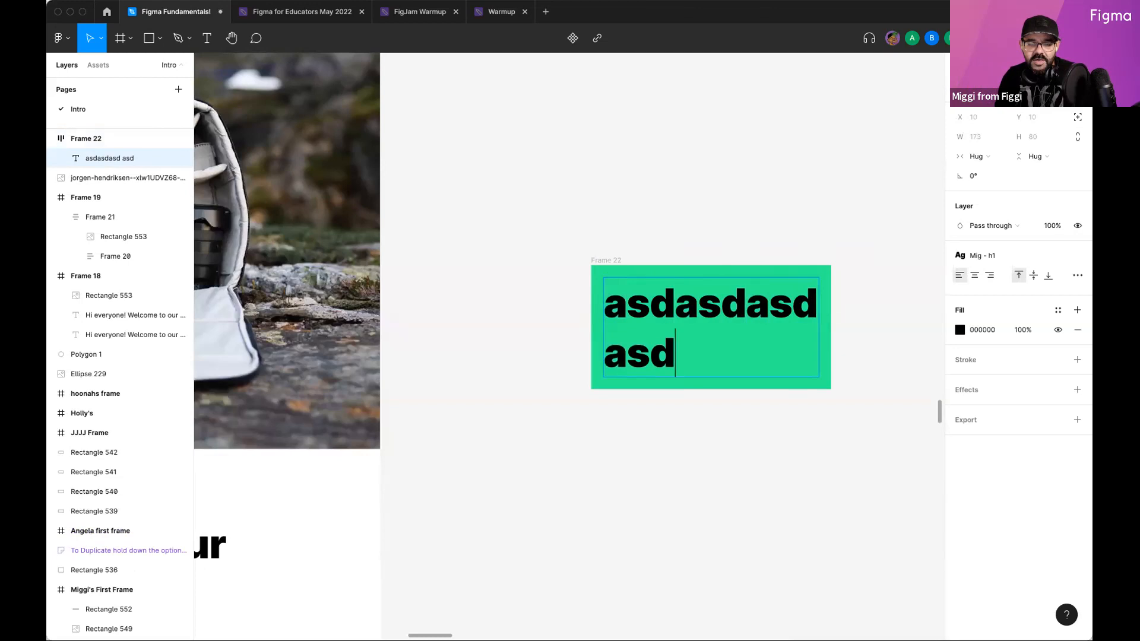
key(Escape)
key(Escape)
Step: Replace the green frame's text with "Button" and round the frame's corners to 12
drag(689, 429, 676, 305)
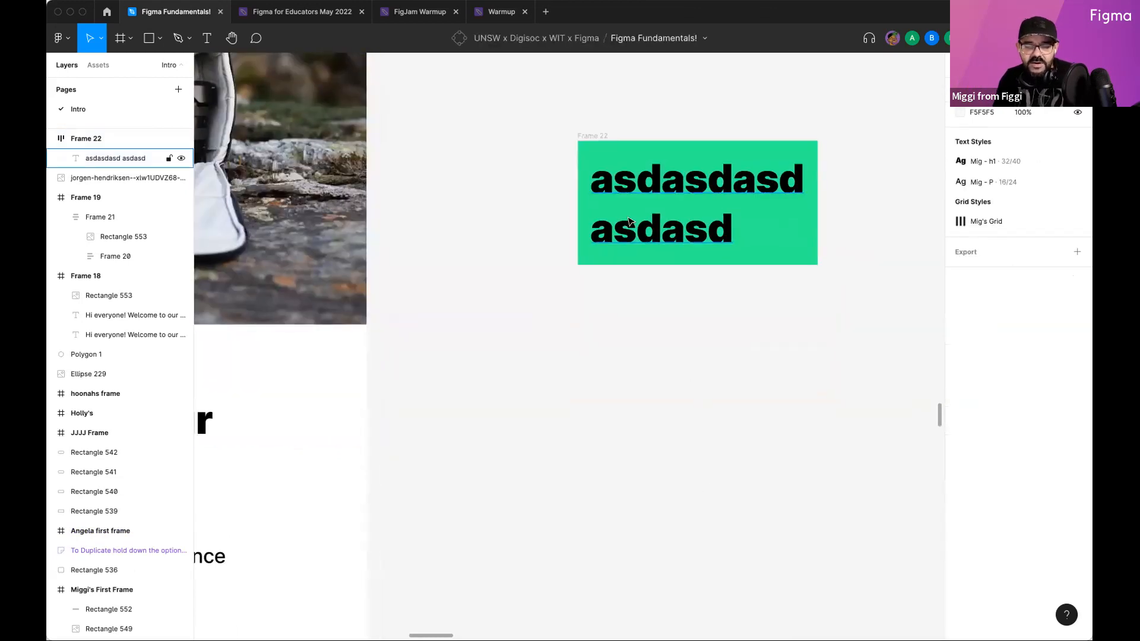
double_click(628, 217)
text(Button)
key(Escape)
click(591, 133)
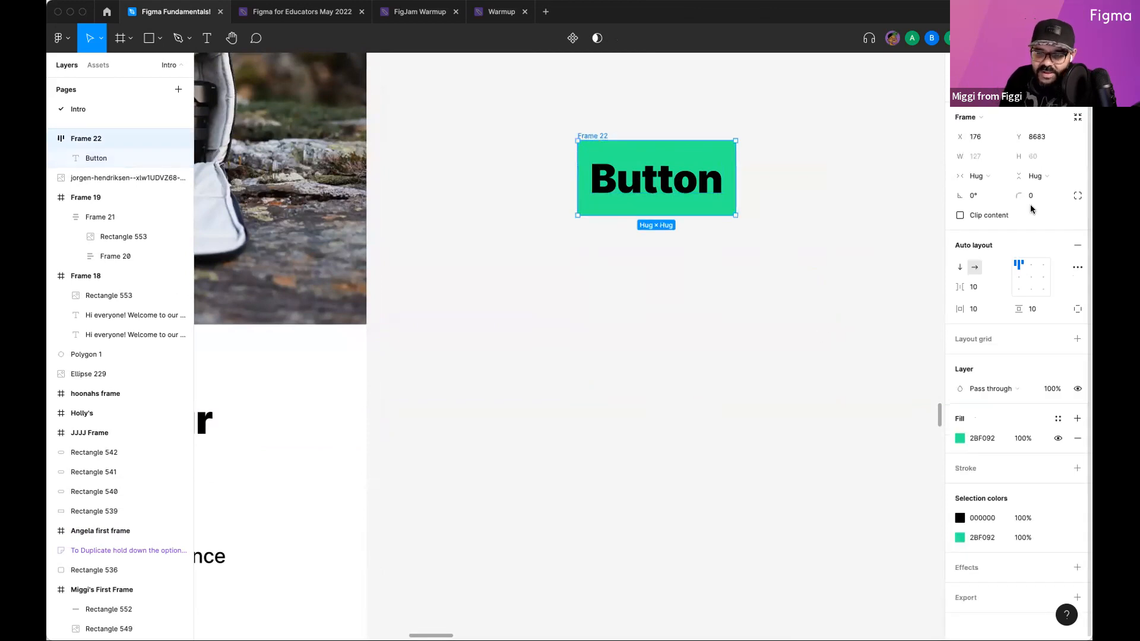
drag(1018, 196, 115, 209)
click(651, 203)
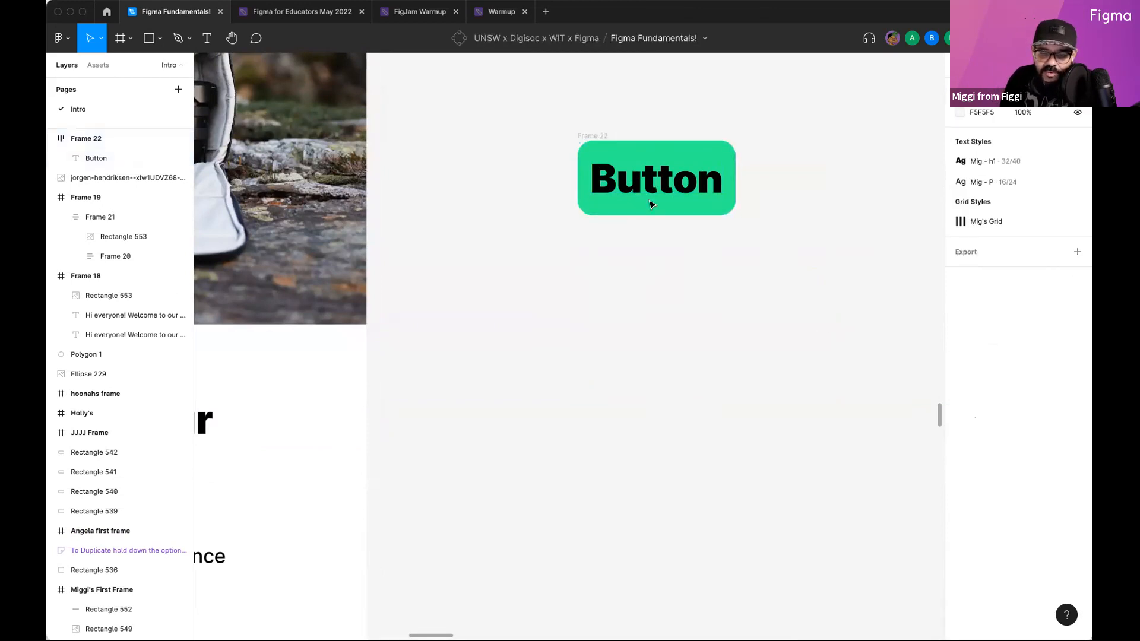
Step: Replace the green button's label with "Hello, world!"
click(650, 191)
double_click(650, 190)
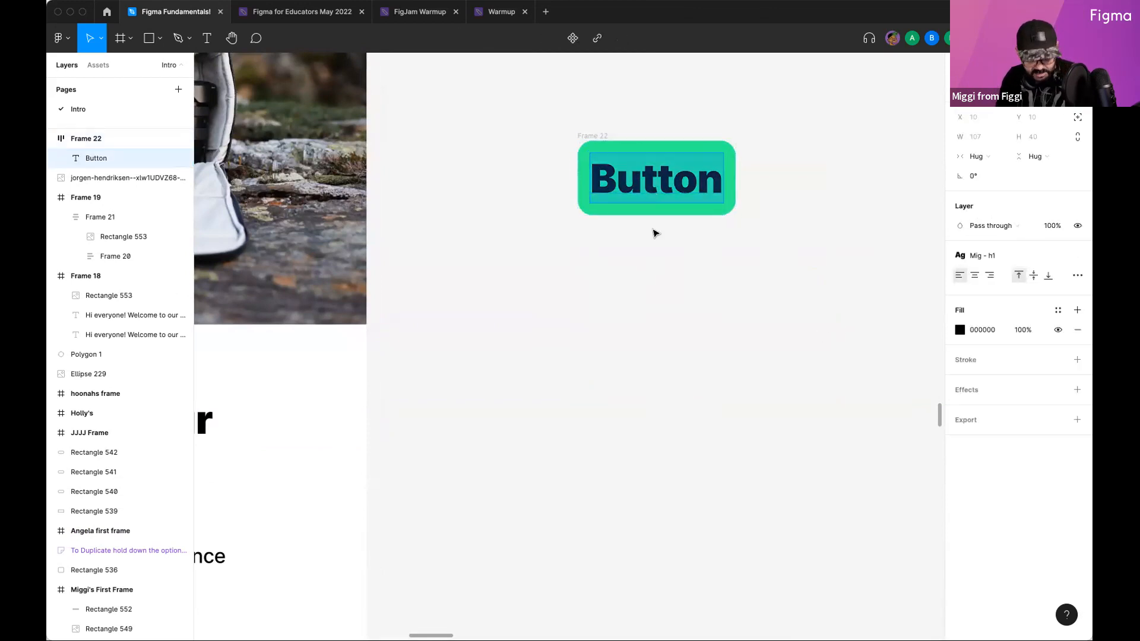
text(Hello, wo)
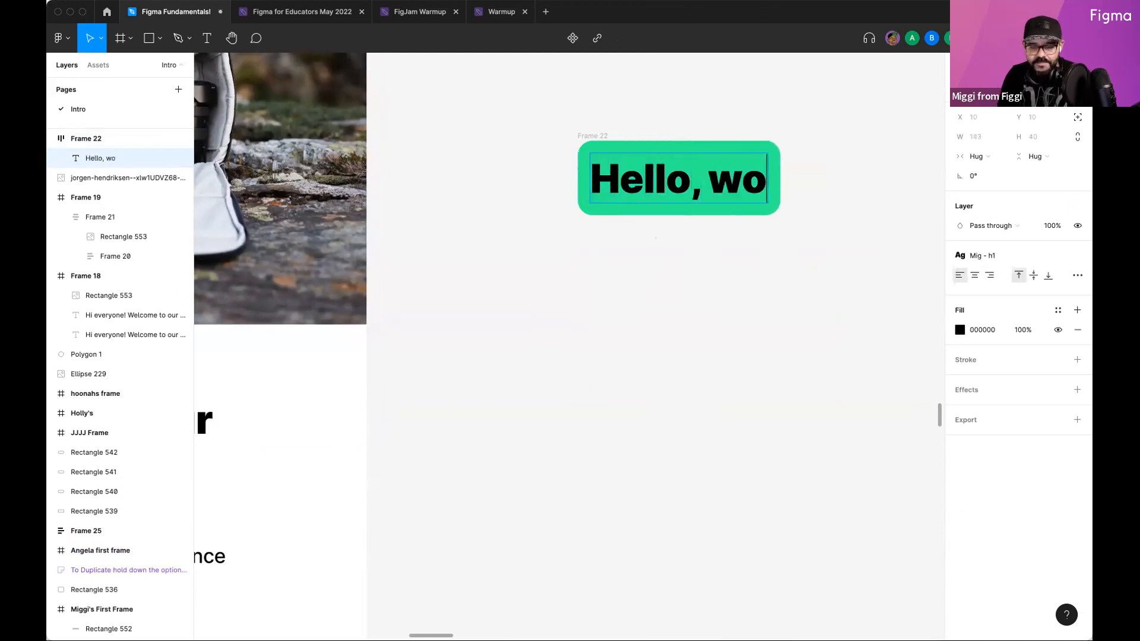
text(rld!)
click(682, 300)
scroll(684, 338, up, 3)
scroll(683, 339, right, 2)
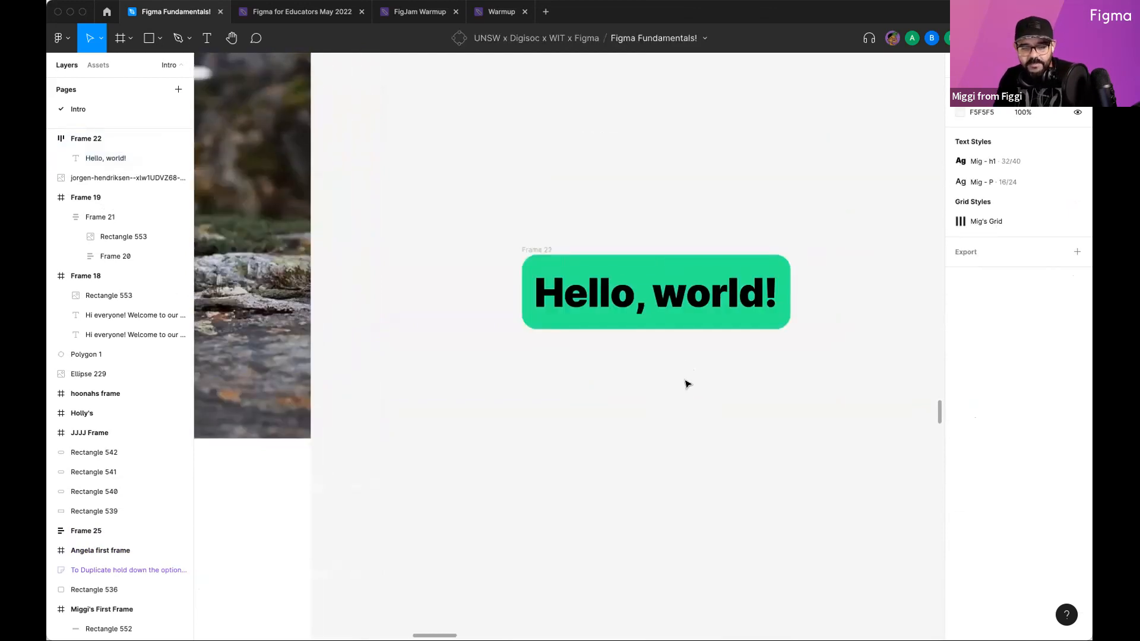
Step: Set the green button's auto layout padding to 20 on all sides
click(541, 250)
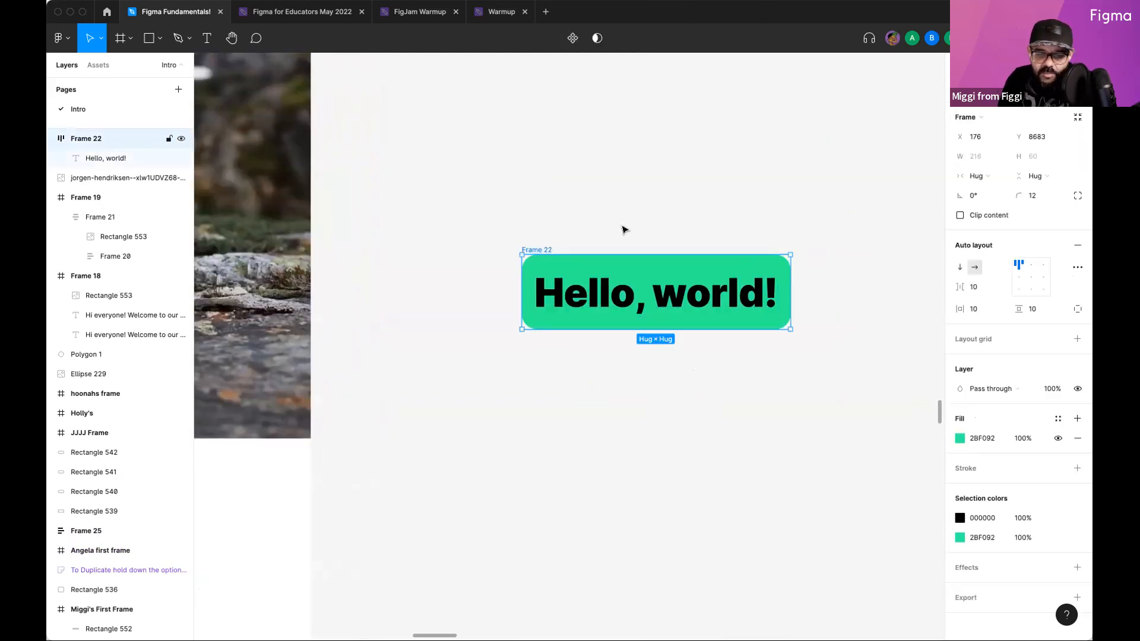
click(981, 308)
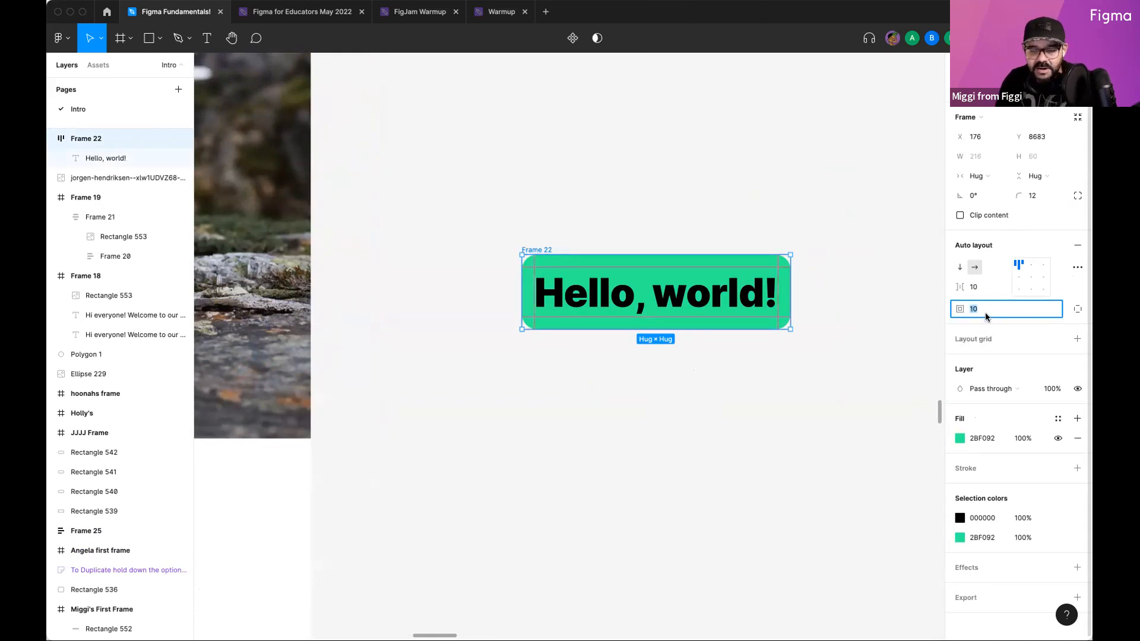
key(shift+Up)
key(shift+Up)
key(shift+Down)
key(shift+Down)
key(shift+Up)
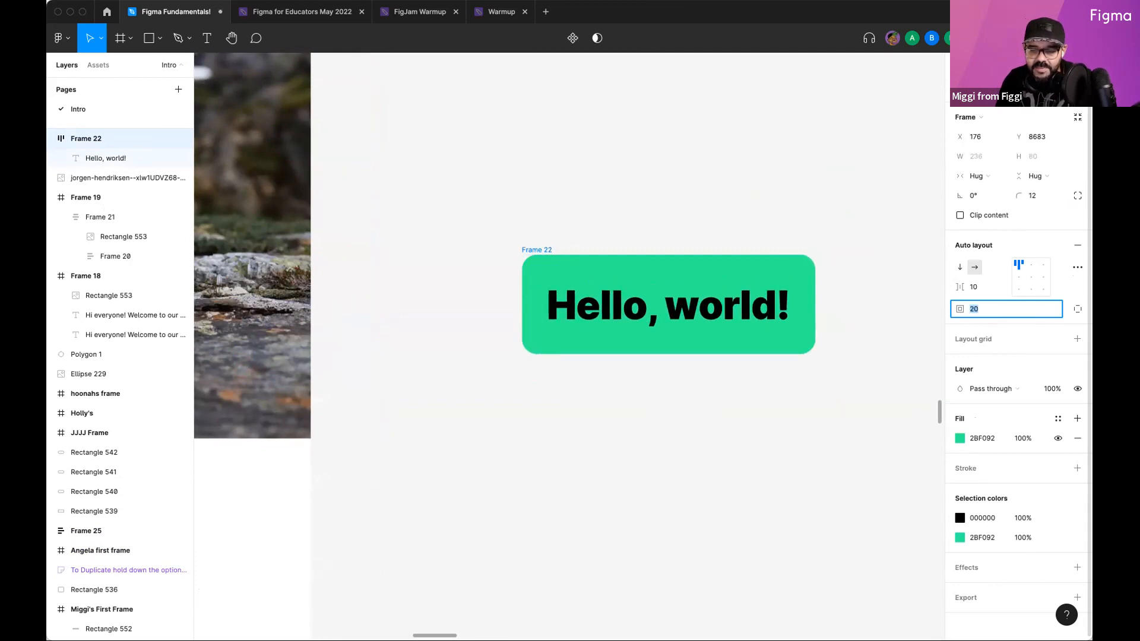
Step: Try adjusting the green button's padding separately for individual sides, and undo the changes
click(1077, 309)
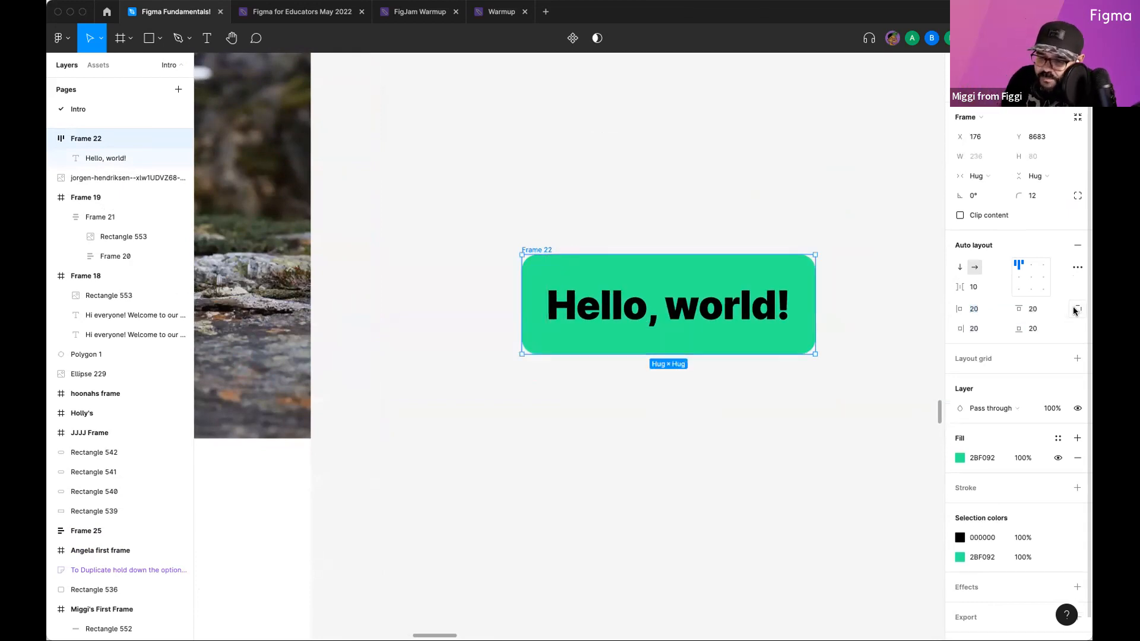
drag(1018, 309, 1040, 328)
key(super+z)
key(super+z)
mouse_move(960, 330)
mouse_down()
mouse_move(985, 330)
mouse_move(948, 323)
mouse_up()
key(super+z)
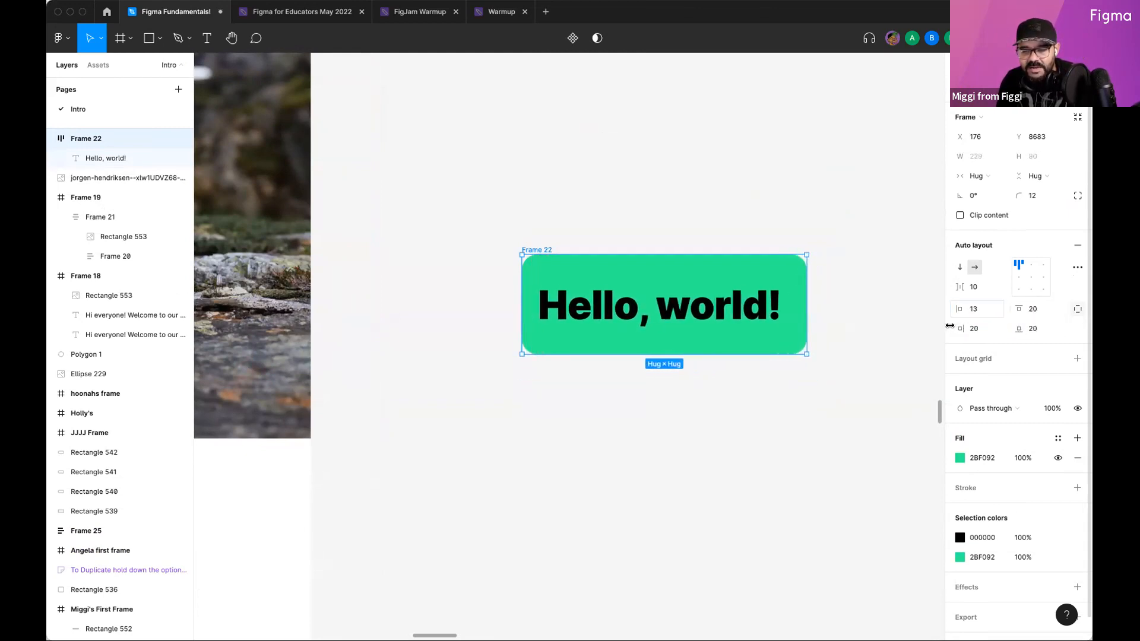
key(super+z)
click(736, 416)
Step: Move the green button up to X 163, Y 8594, and change its label to "button"
scroll(738, 419, down, 5)
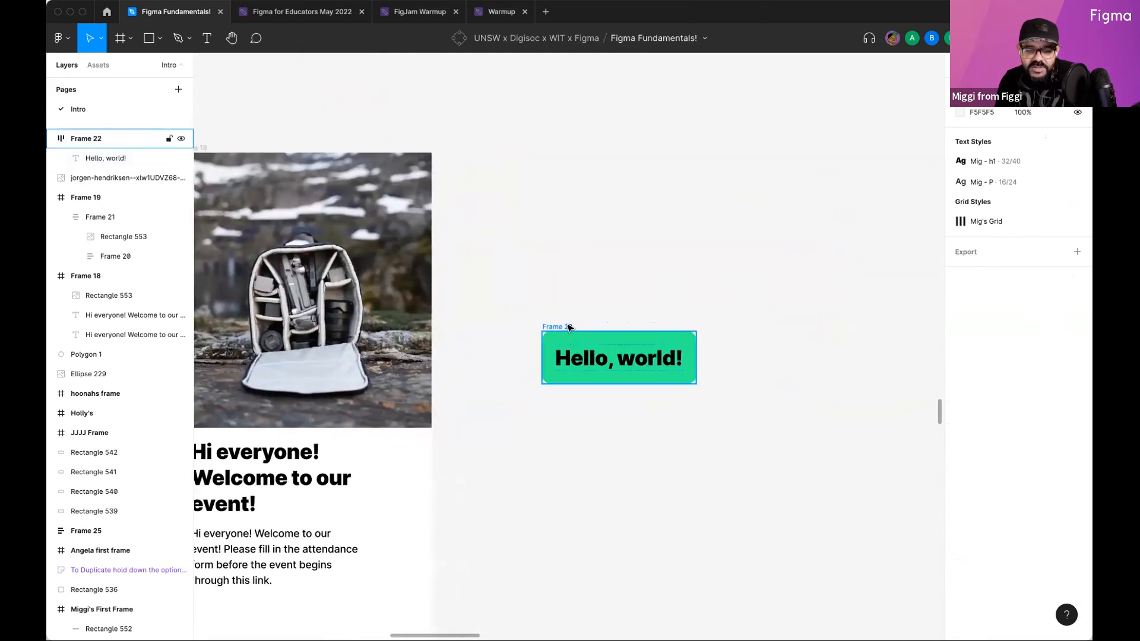
click(565, 326)
drag(572, 323, 560, 267)
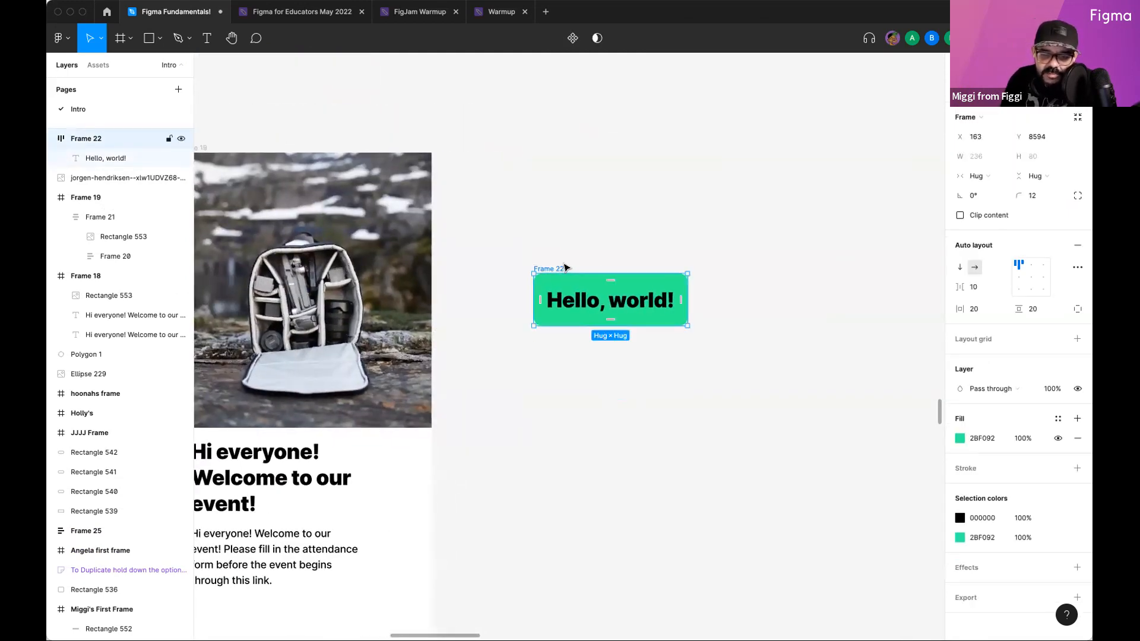
double_click(591, 299)
text(button)
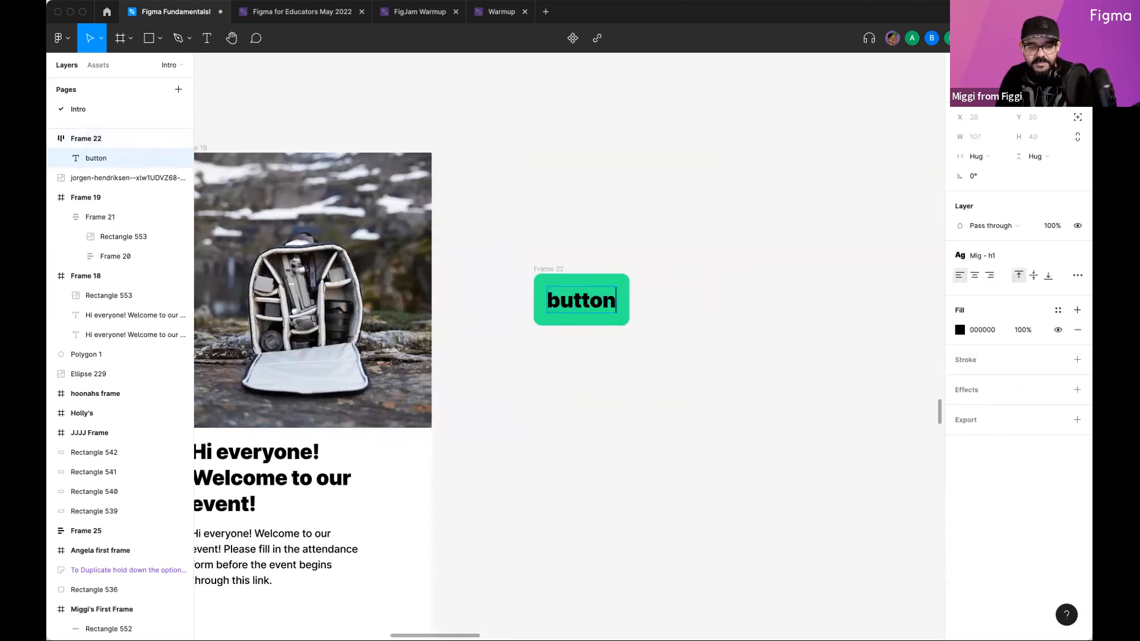
click(626, 356)
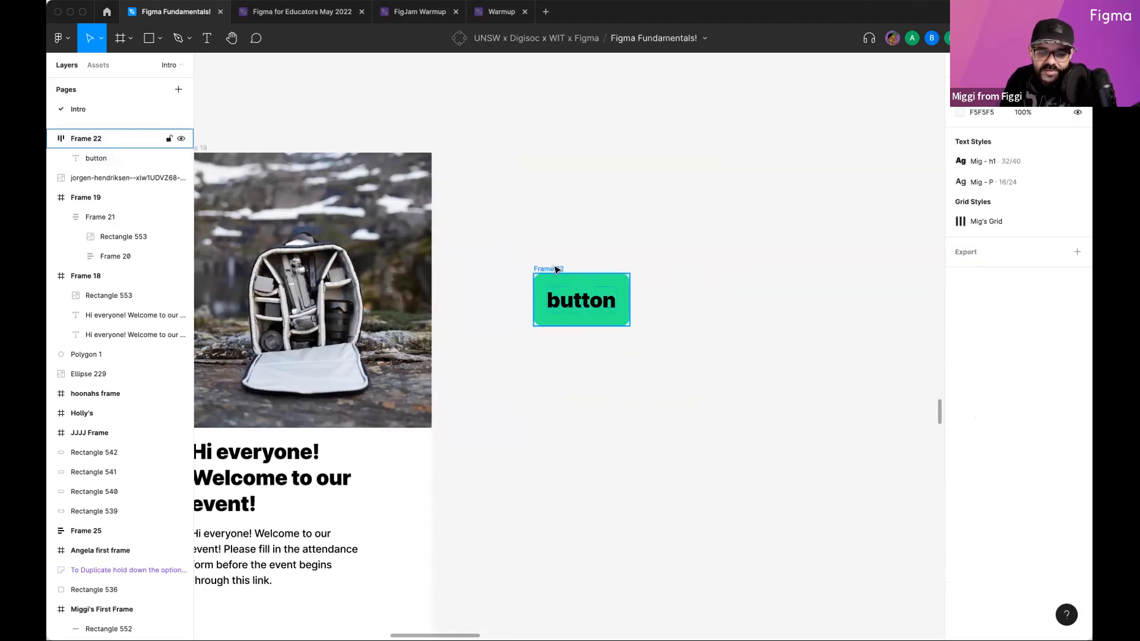
Step: Move the green button to X 187, Y 8565, and turn it into a component
drag(555, 268, 570, 249)
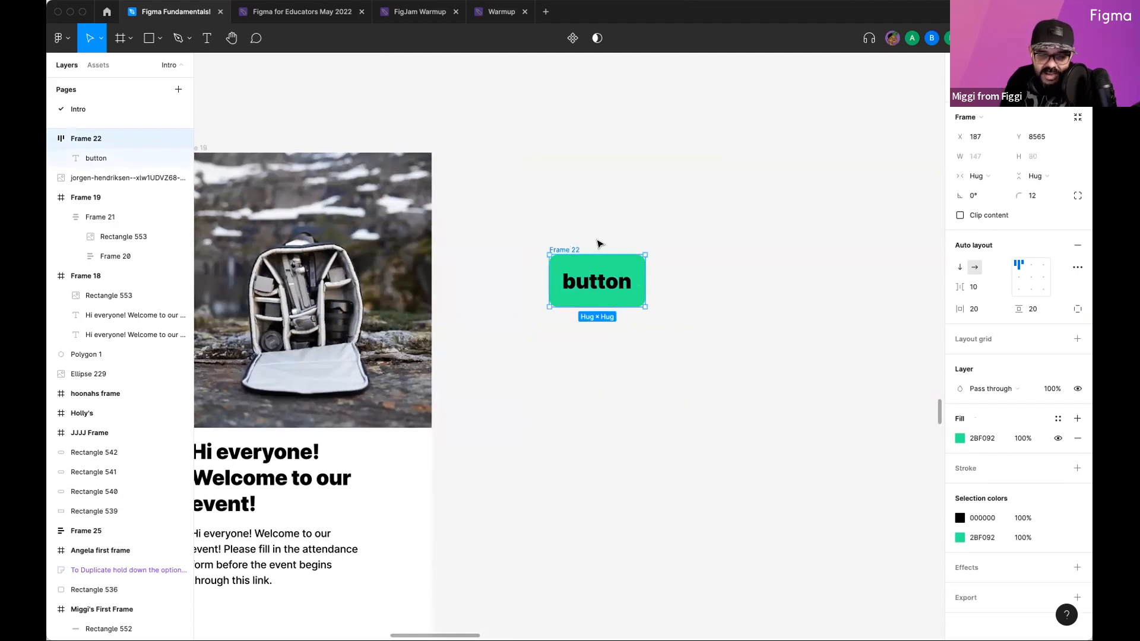
scroll(603, 237, down, 2)
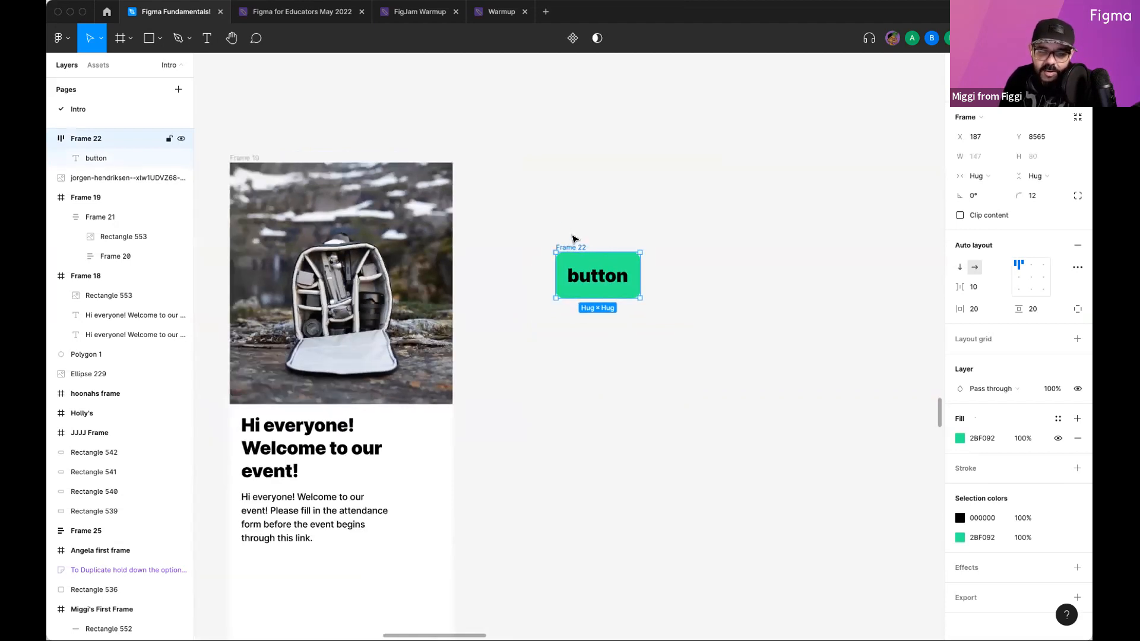
click(572, 39)
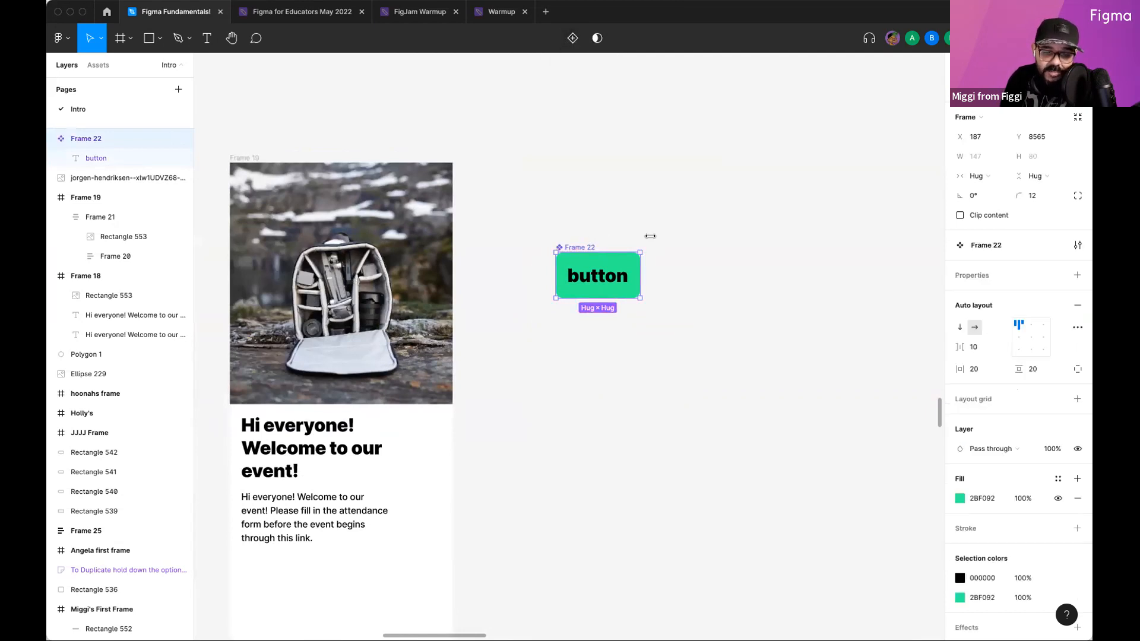
Step: Rename the button component as "Mig - Button Component"
scroll(594, 259, up, 5)
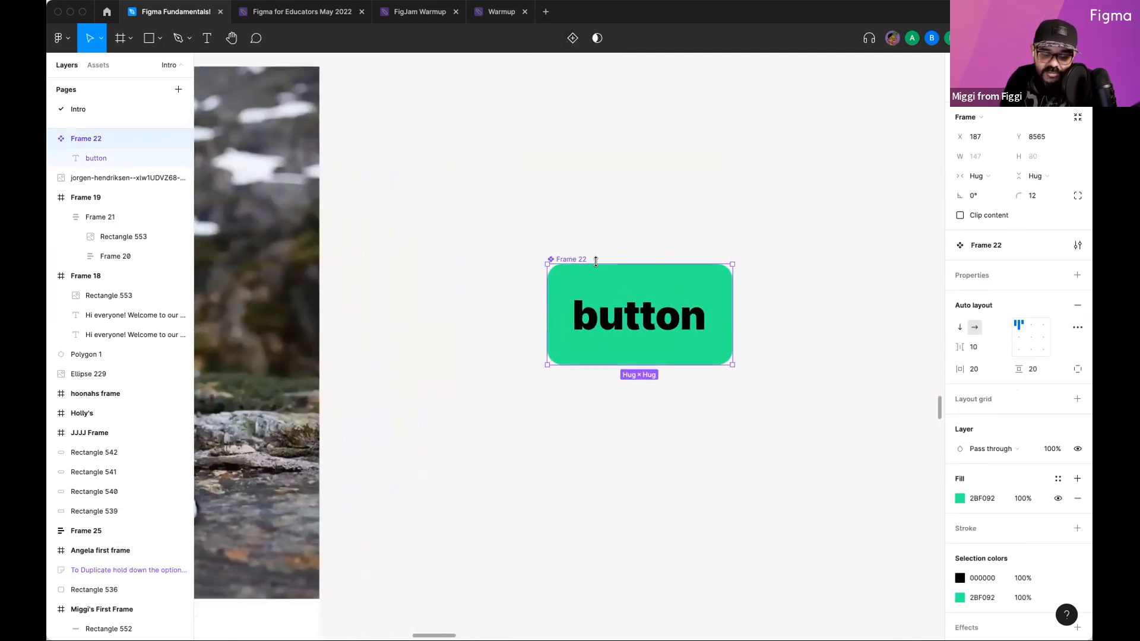
scroll(593, 257, down, 3)
double_click(592, 255)
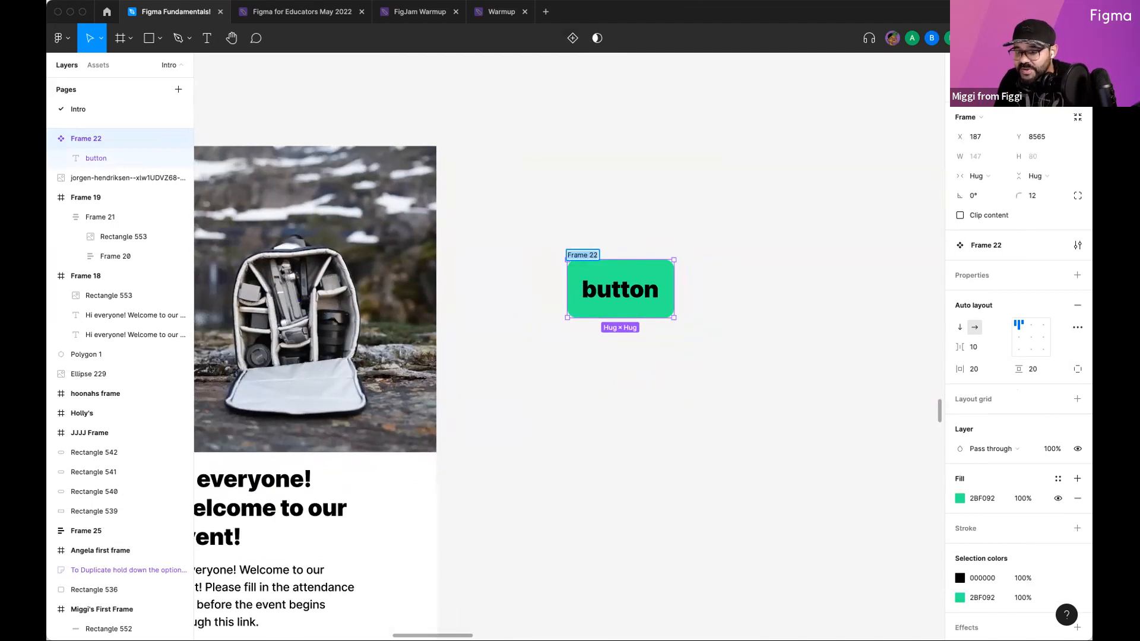
click(642, 292)
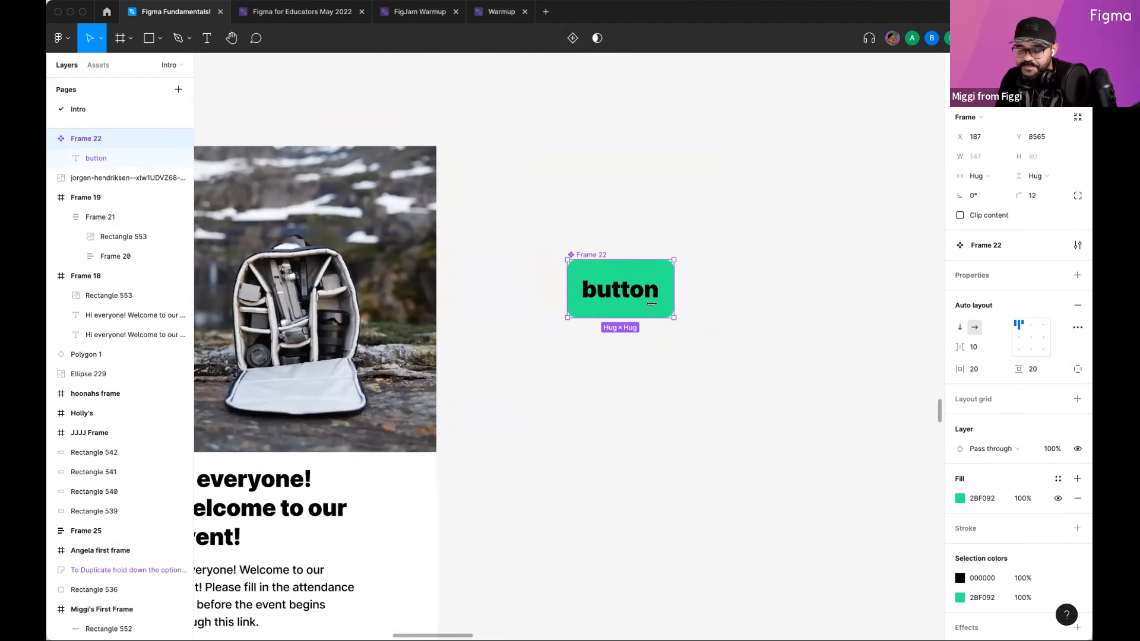
double_click(593, 252)
text(Button)
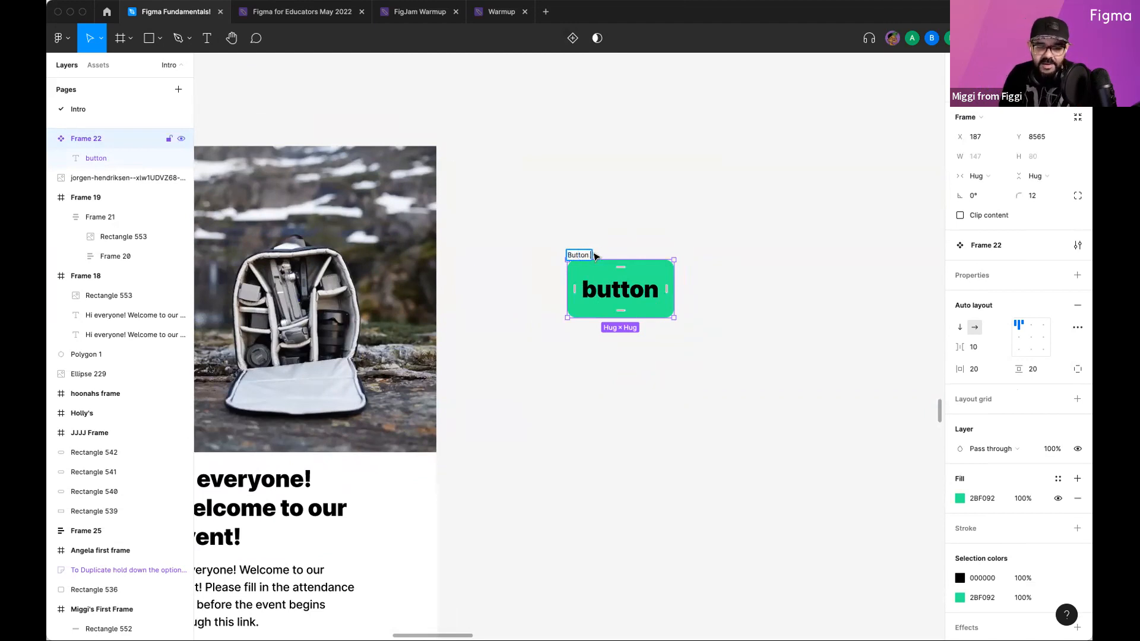
text( Component)
key(super+Left)
text(Mig -)
key(Return)
click(787, 147)
Step: Duplicate the button component into three instances around it and relabel them "Home", "Portfolio" and "About me"
click(625, 297)
drag(646, 280, 623, 463)
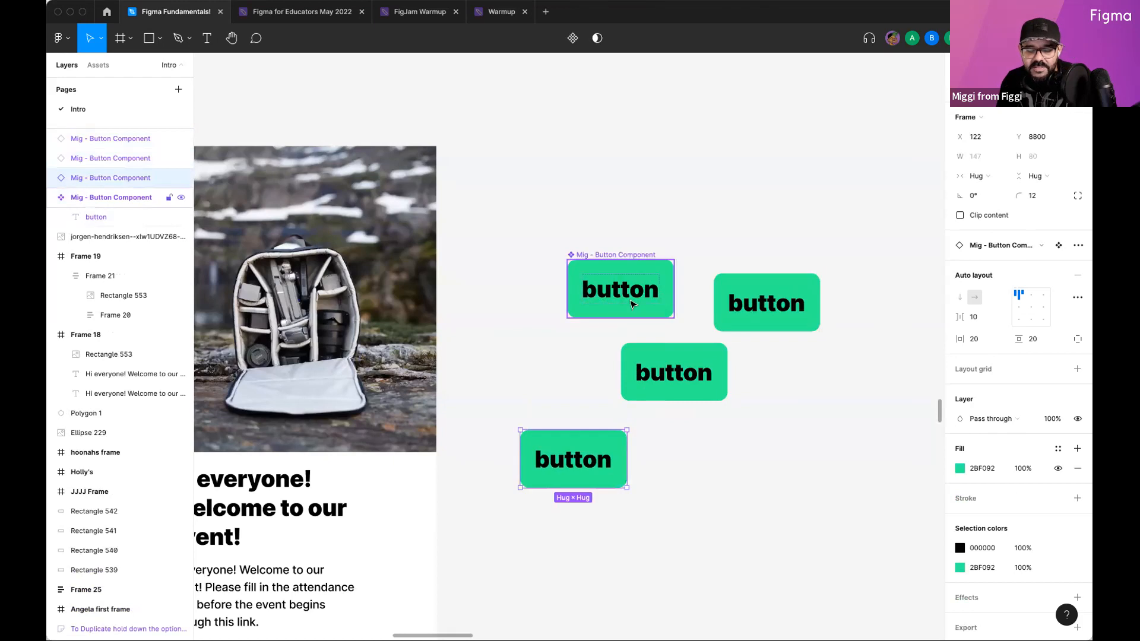
double_click(574, 463)
double_click(572, 459)
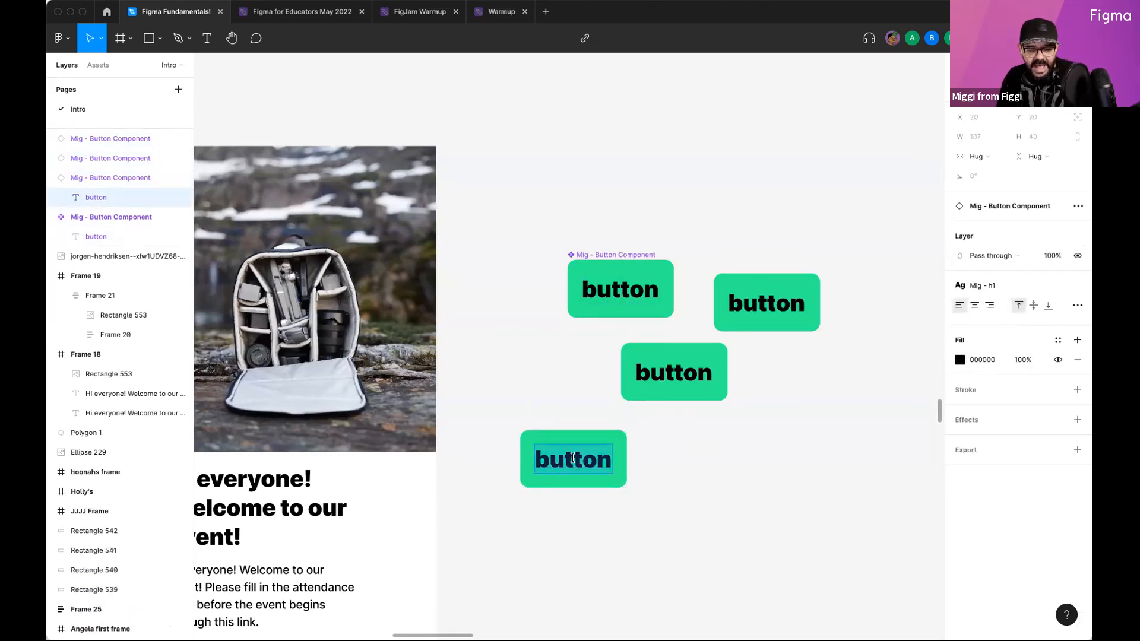
text(Home)
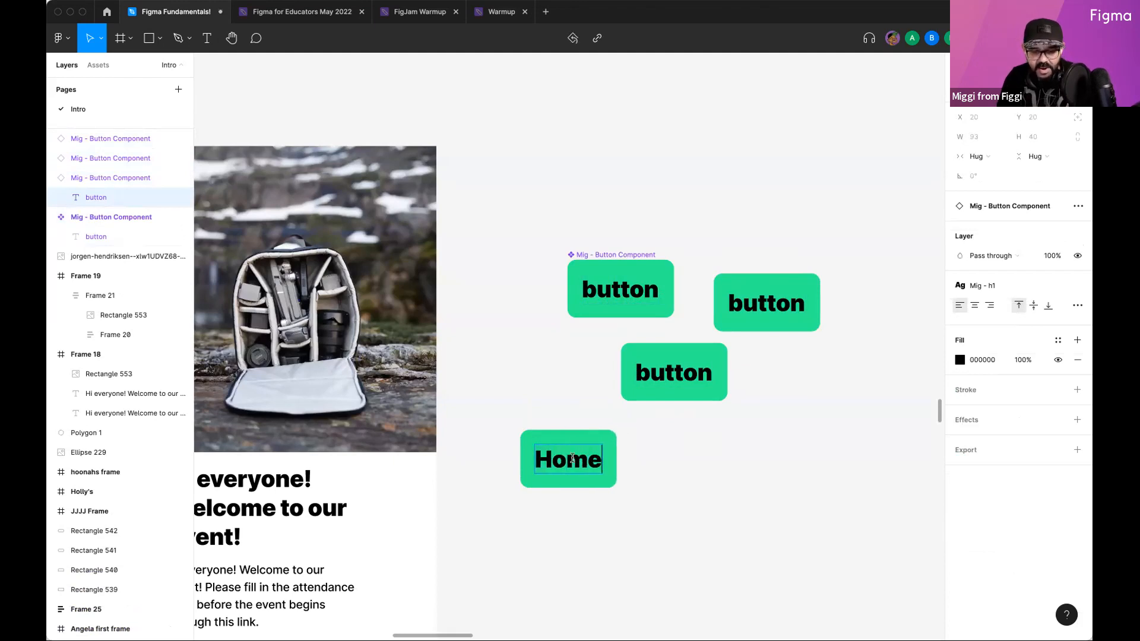
double_click(658, 374)
text(Portfolio)
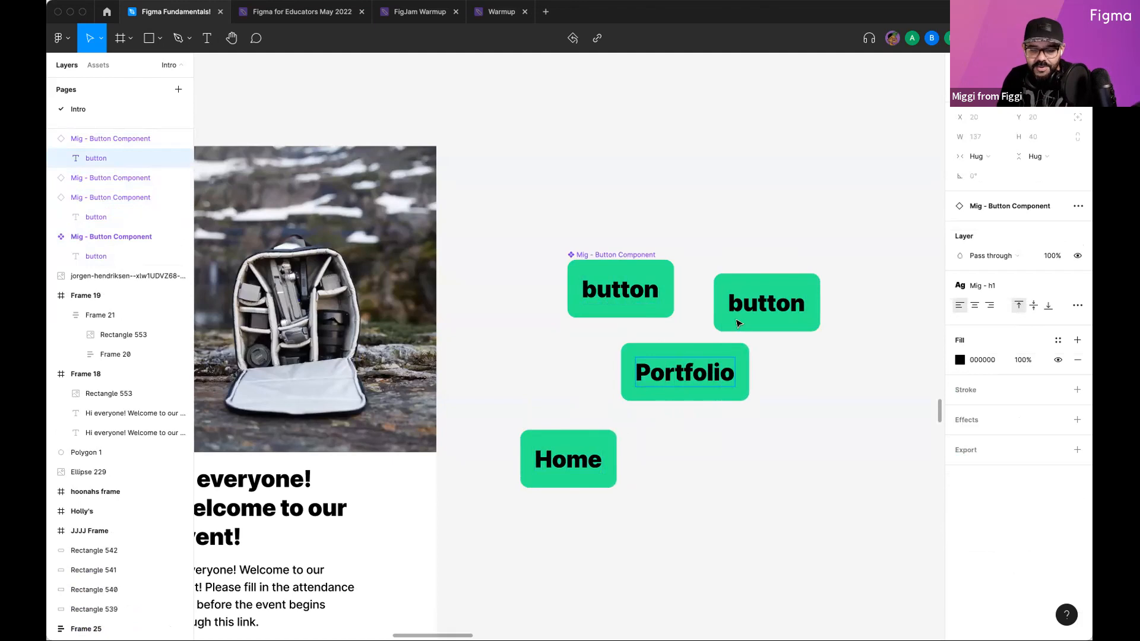
double_click(748, 304)
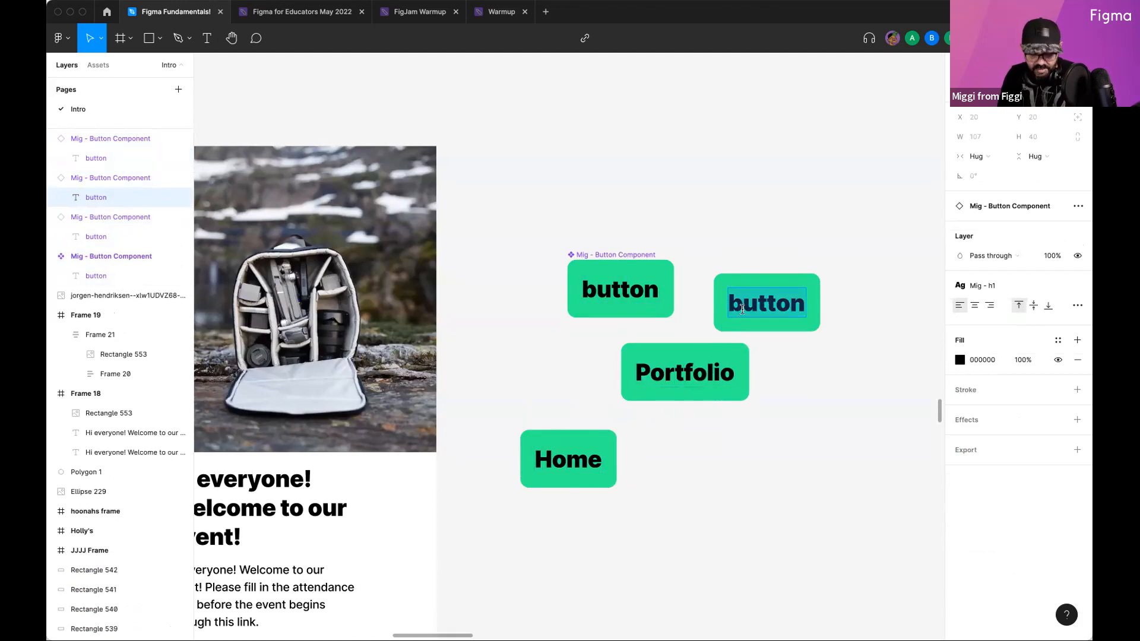
text(About me)
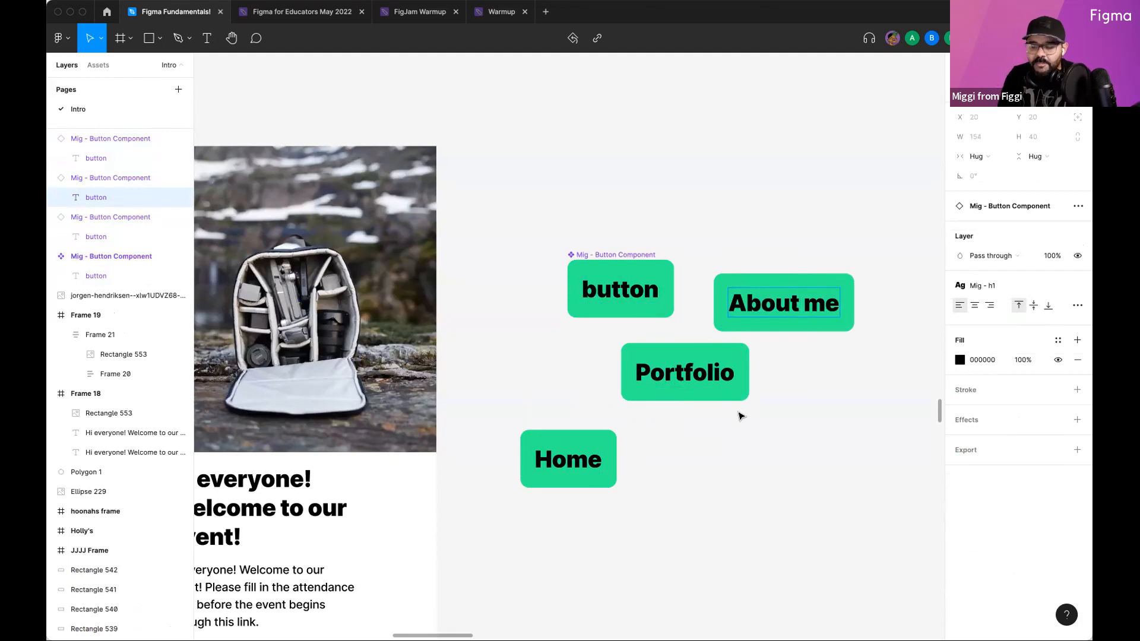
key(Escape)
Step: Move the About me button down beside Home, and raise the main component to X 189, Y 8532
drag(760, 323, 716, 476)
click(646, 285)
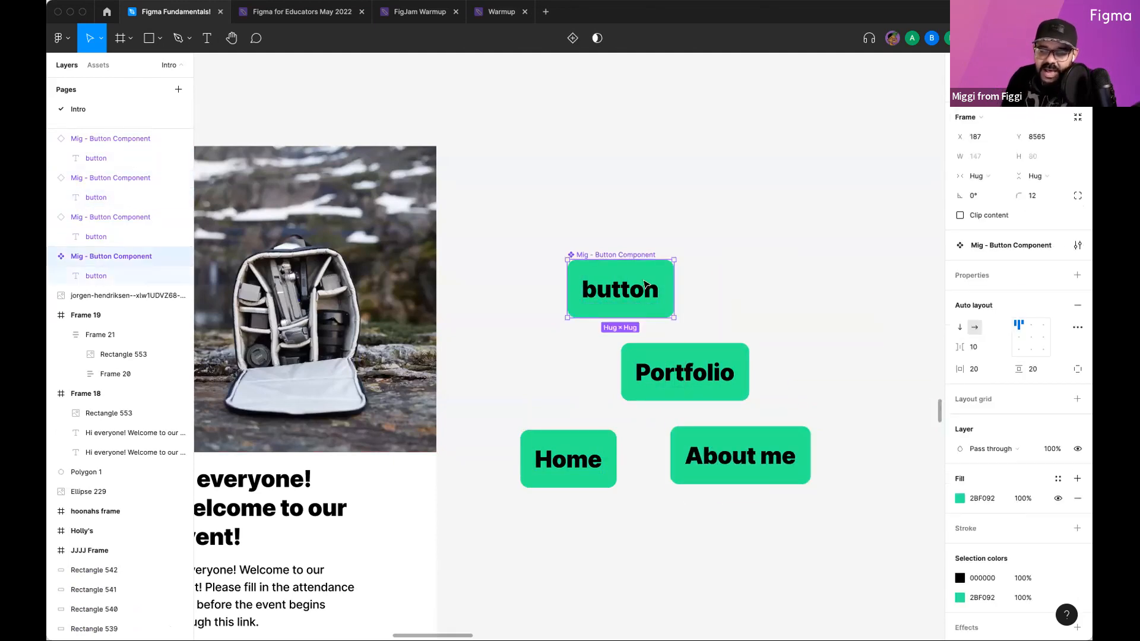
drag(646, 285, 649, 270)
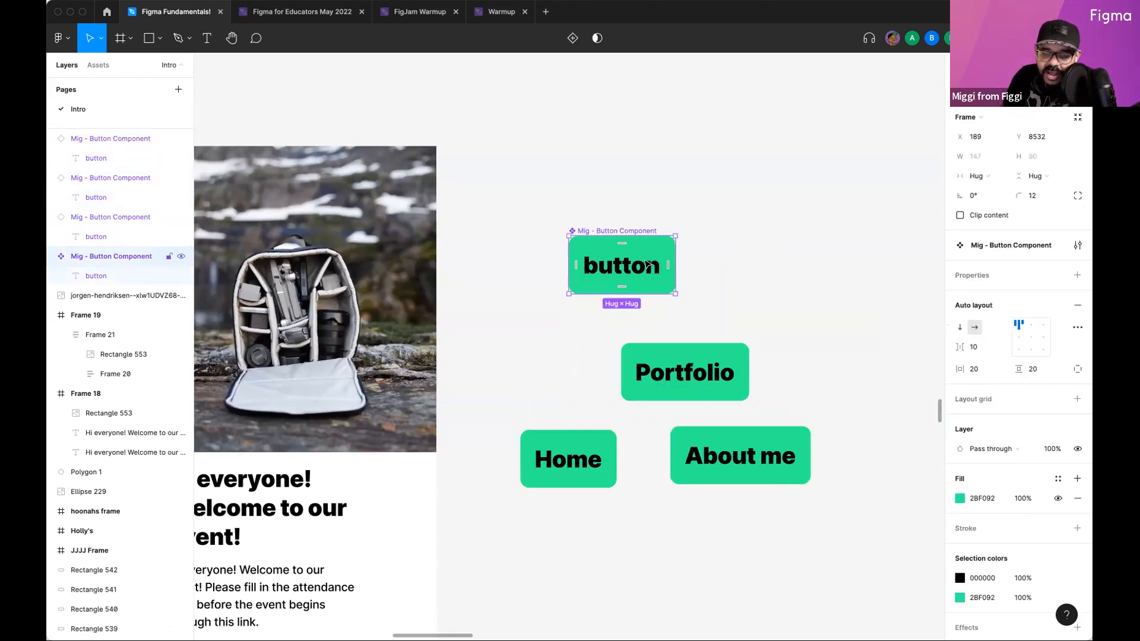
Step: Try an auto layout padding of 50 on all sides of the main button component, and return it to 20
click(977, 371)
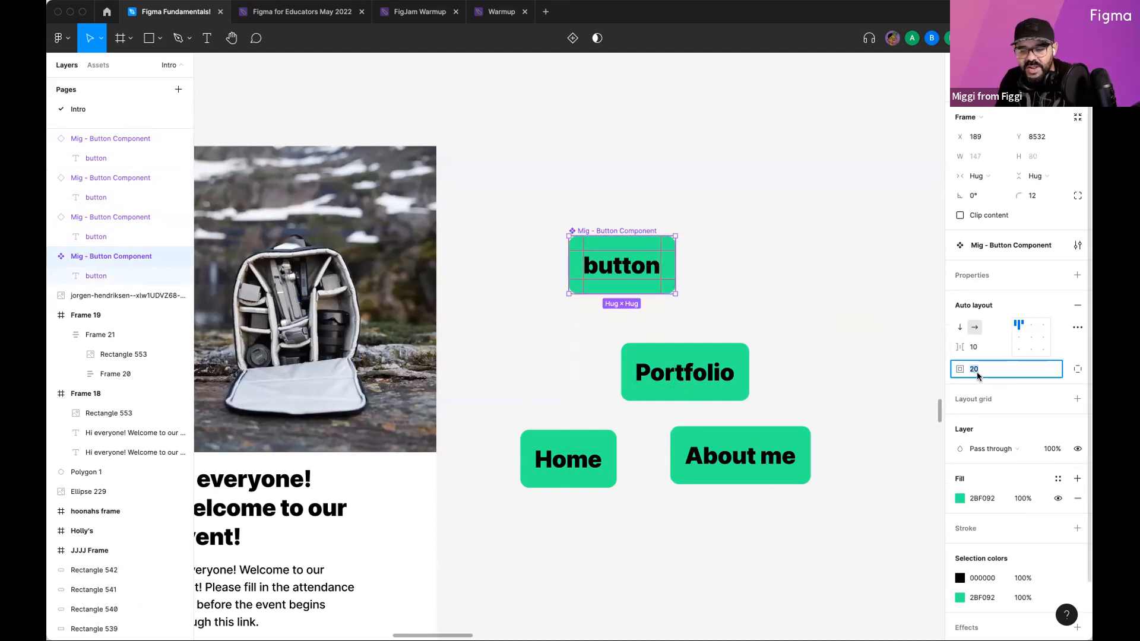
key(shift+Up)
key(shift+Up)
key(shift+Up)
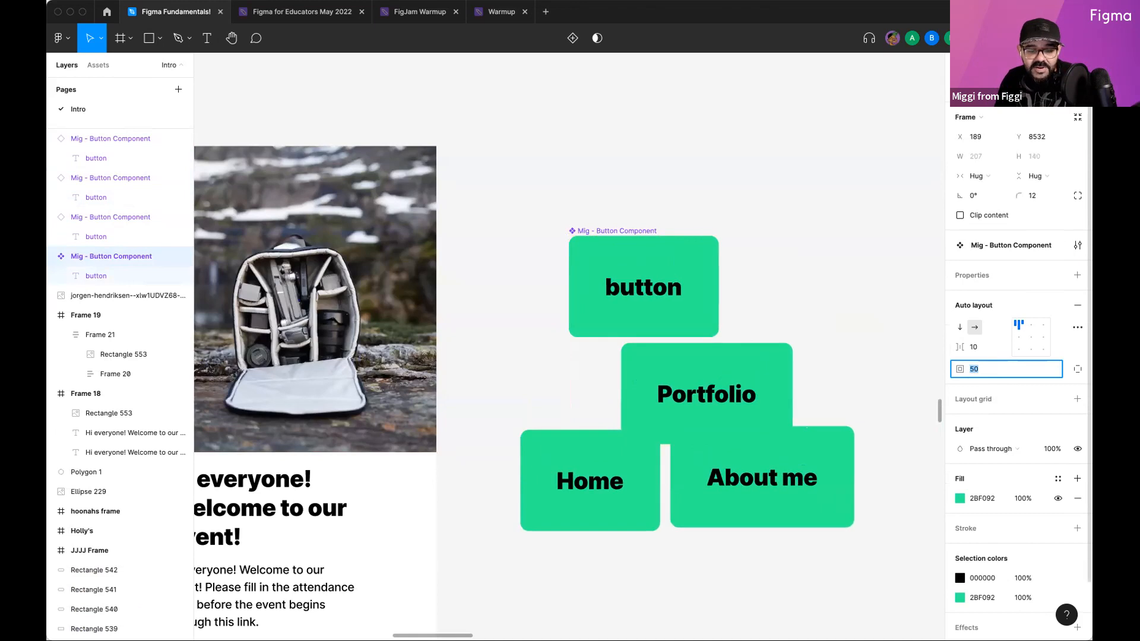
key(shift+Down)
key(shift+Down)
key(shift+Down)
click(762, 260)
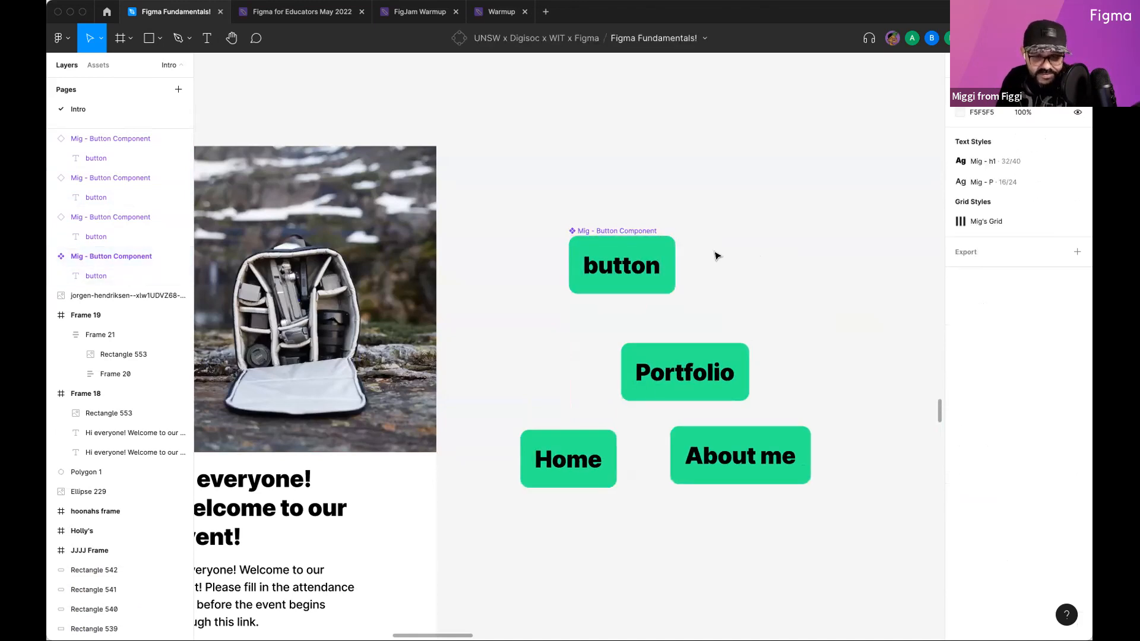
Step: Select the main button component
click(672, 249)
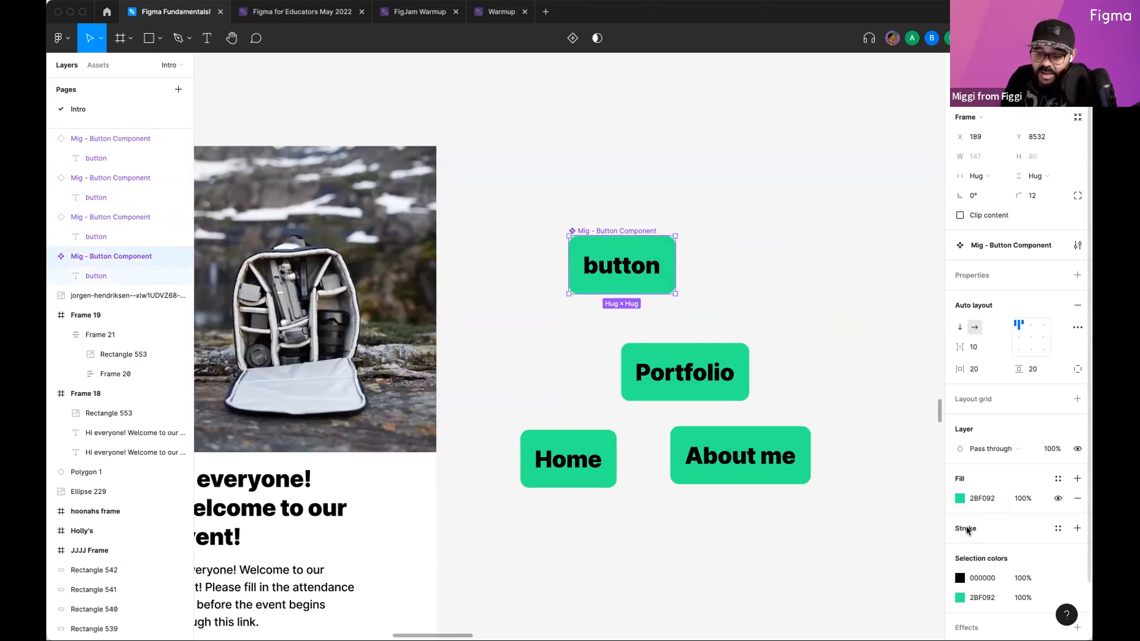
Step: Add a black 000000 inside stroke with a weight of 4 to the main button component
click(1077, 527)
drag(1012, 568, 1020, 568)
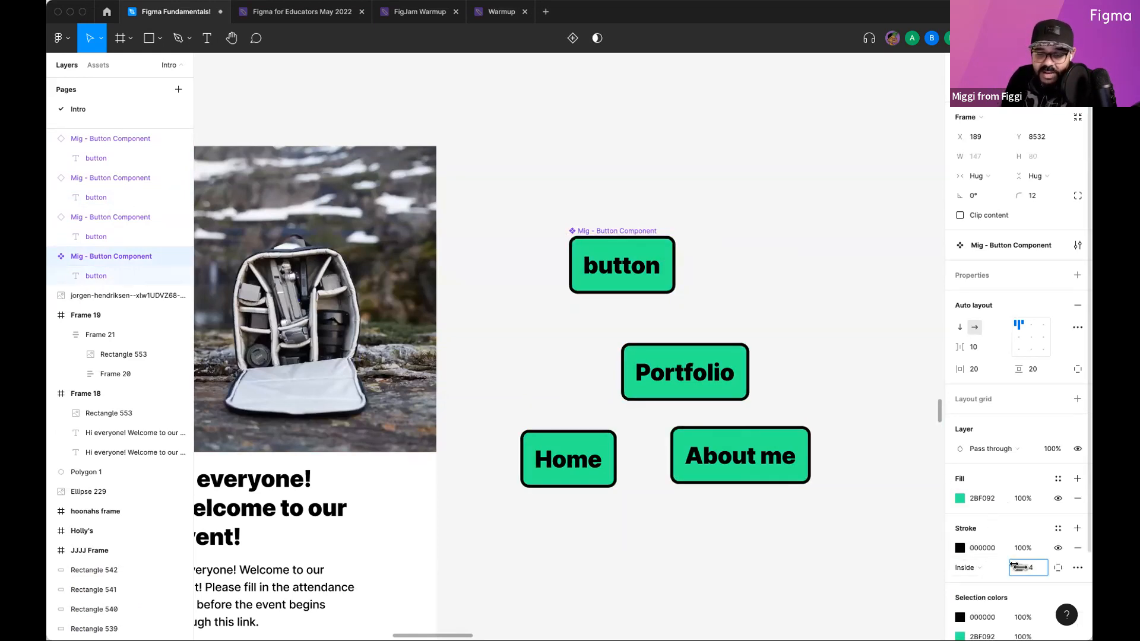
Step: Rearrange the three button instances with Home and About me side by side and Portfolio between them just below
drag(662, 399, 624, 563)
drag(607, 460, 599, 427)
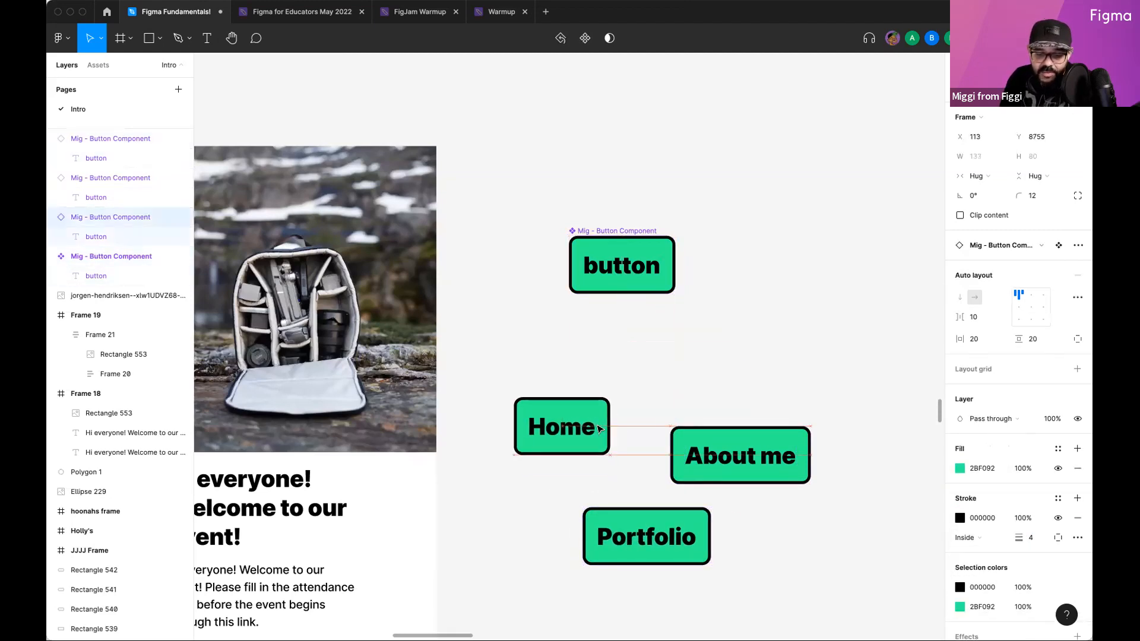
drag(721, 451, 784, 432)
drag(676, 529, 701, 416)
click(689, 460)
drag(772, 432, 788, 432)
drag(681, 430, 675, 497)
drag(565, 438, 551, 443)
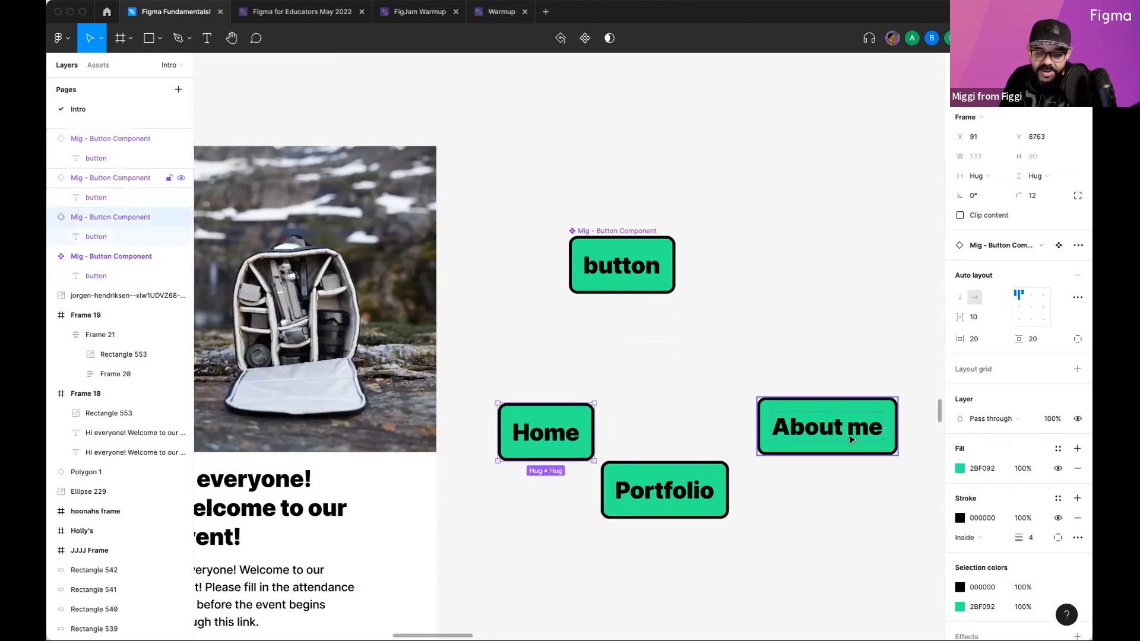
drag(831, 430, 772, 436)
drag(564, 436, 592, 436)
Step: Wrap the Home, Portfolio and About me buttons in a horizontal auto layout with an item spacing of 16
drag(504, 366, 850, 551)
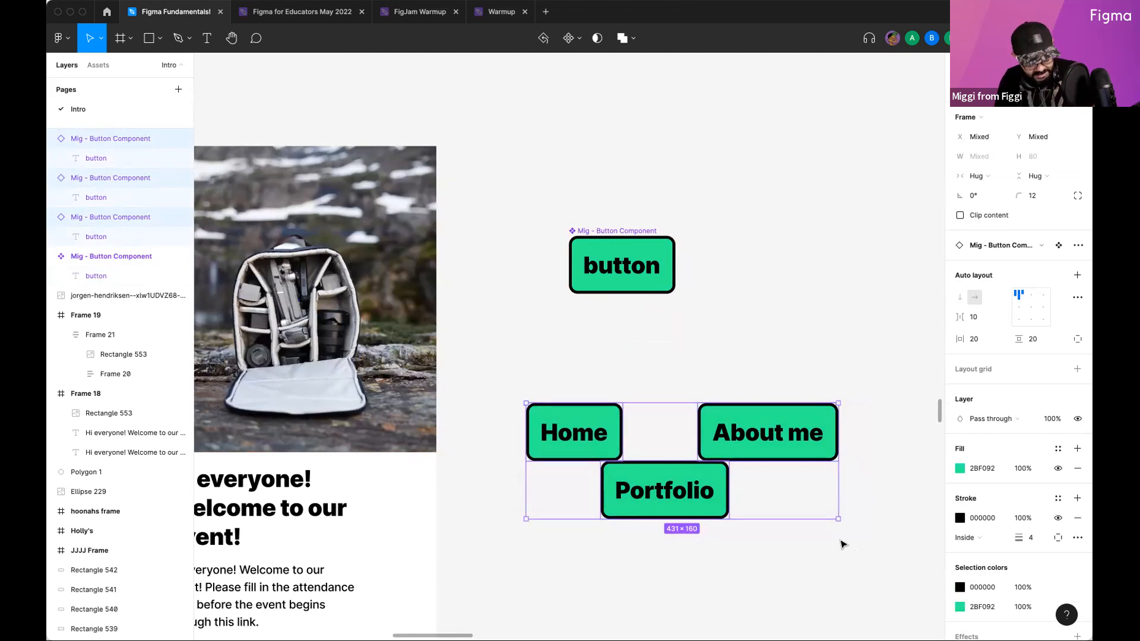
key(shift+a)
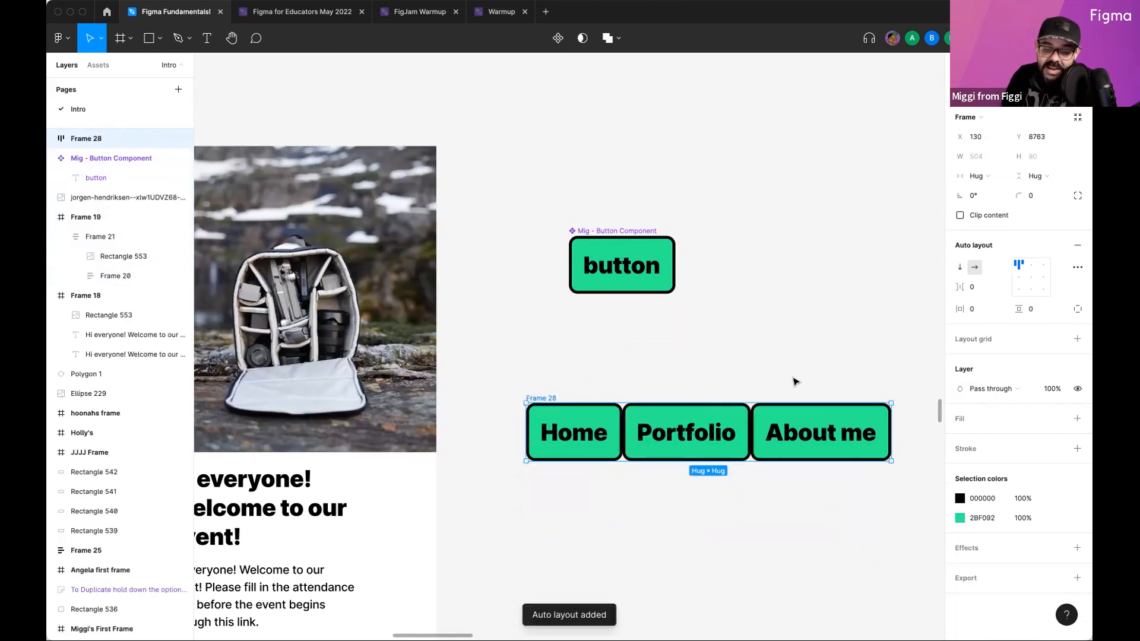
drag(962, 285, 972, 286)
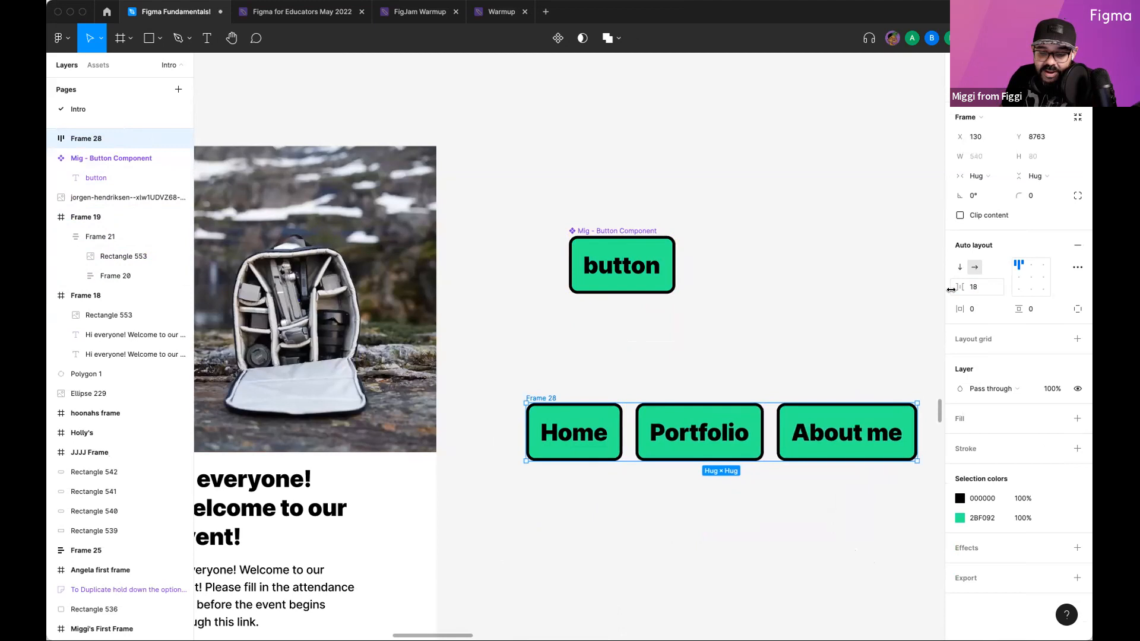
drag(817, 313, 781, 282)
mouse_move(963, 288)
mouse_down()
mouse_move(976, 288)
mouse_move(939, 292)
mouse_move(968, 284)
mouse_up()
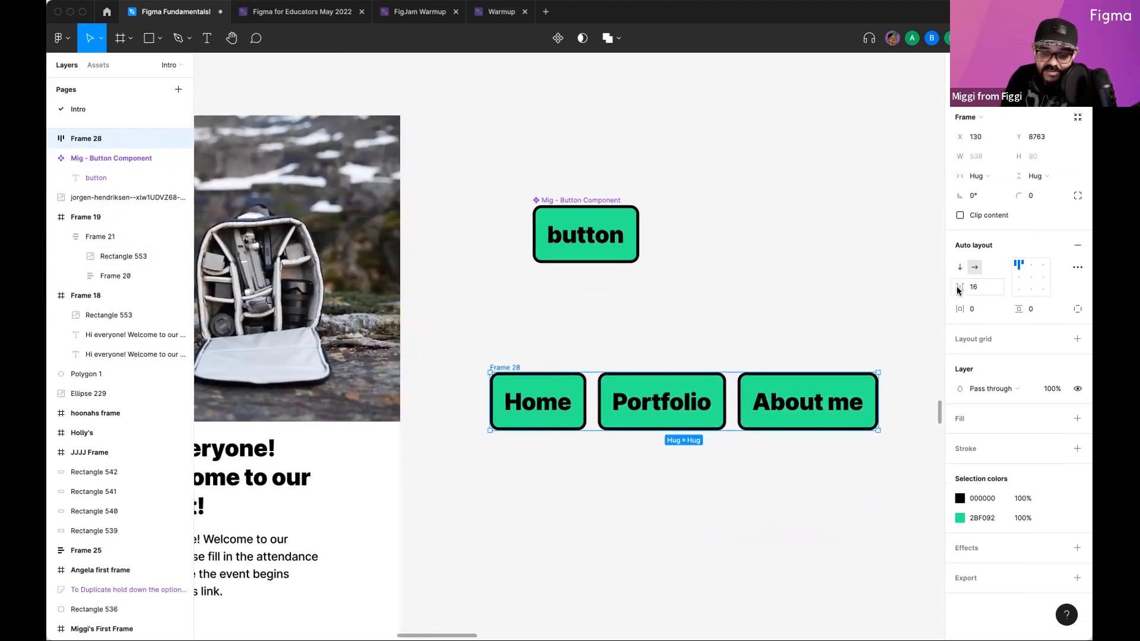
Step: Try a vertical auto layout direction for the button row and switch it back to horizontal
click(962, 269)
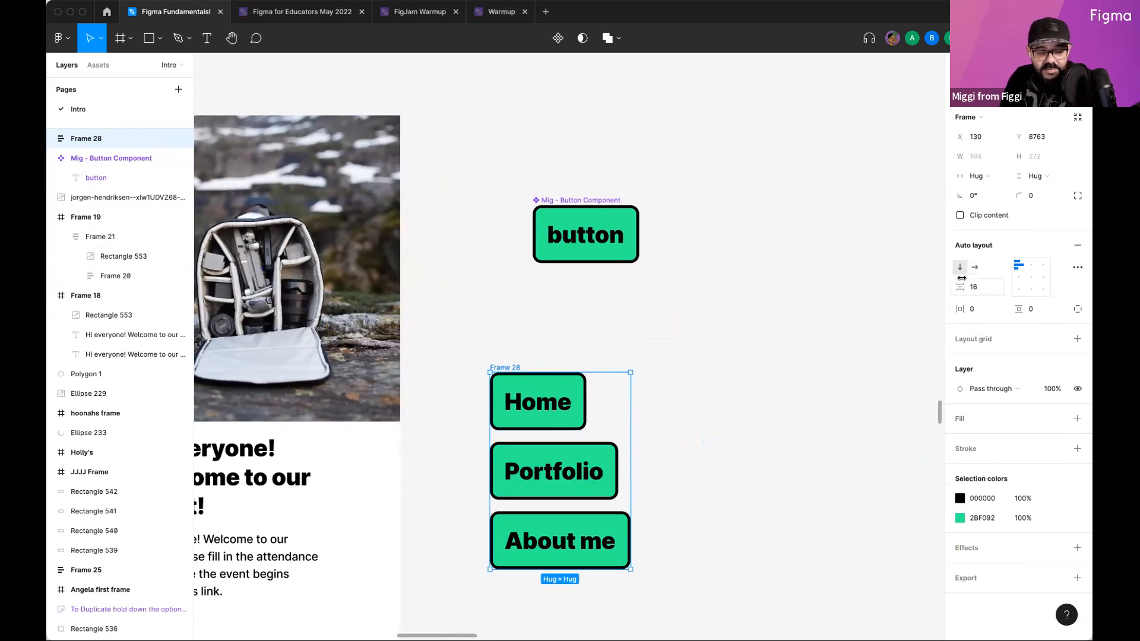
click(976, 268)
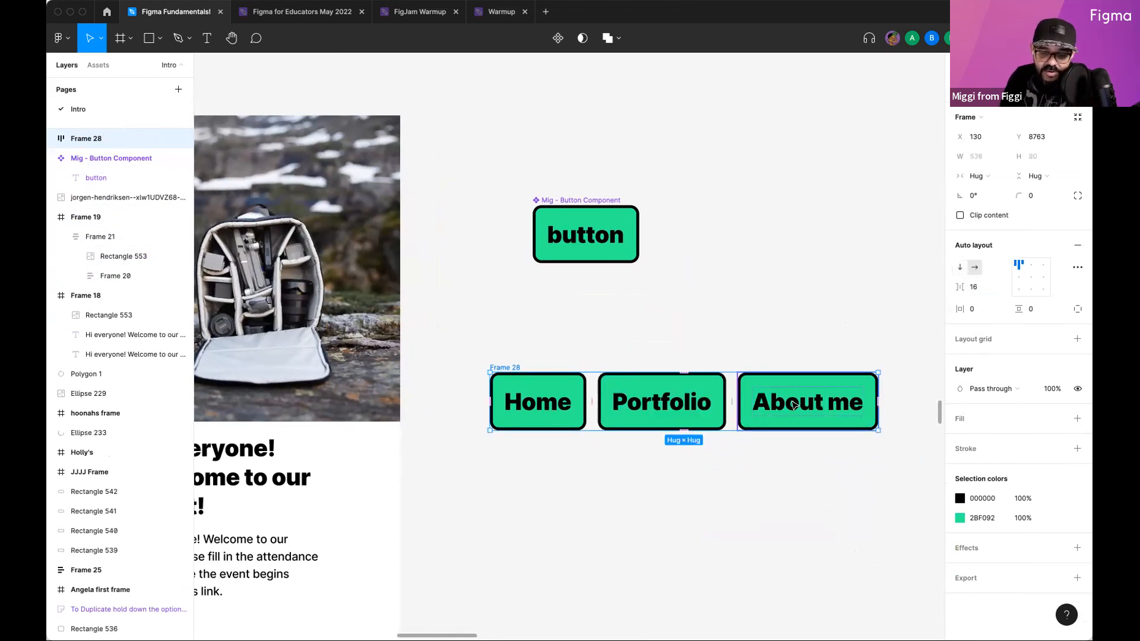
Step: Try a negative item spacing of -29 on the button row and set the spacing to 8
drag(959, 287, 906, 293)
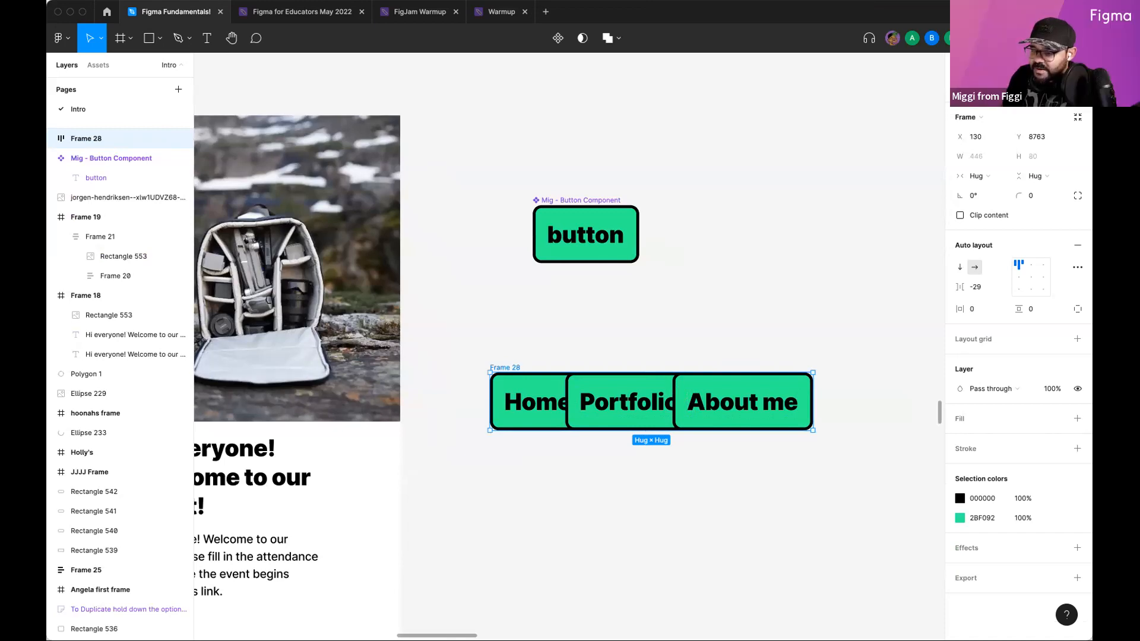
click(832, 334)
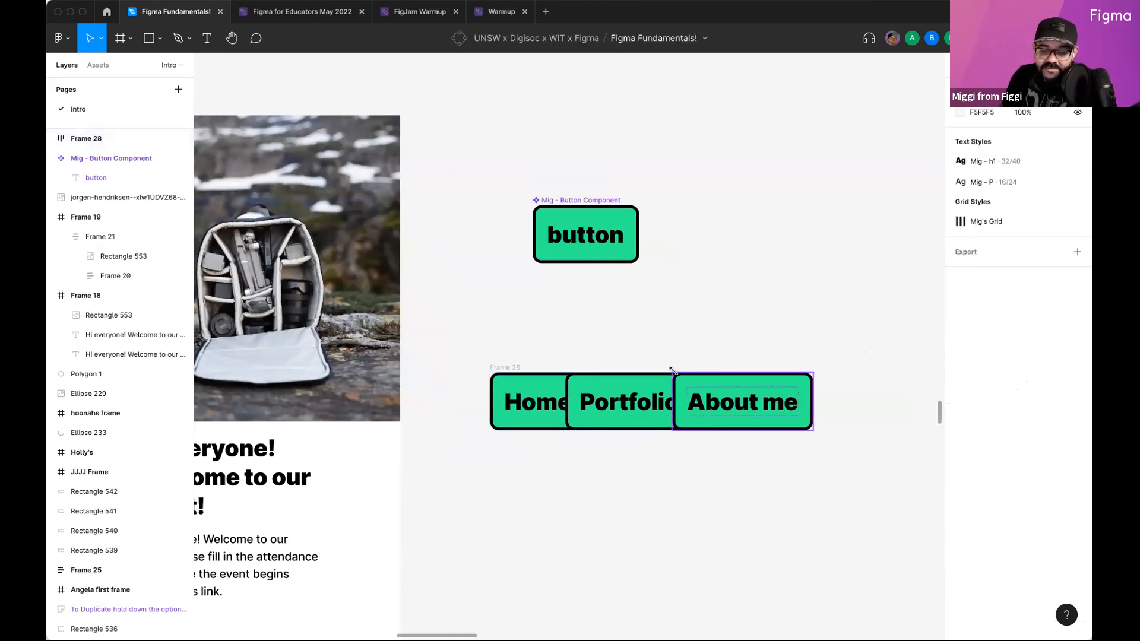
click(674, 375)
click(497, 368)
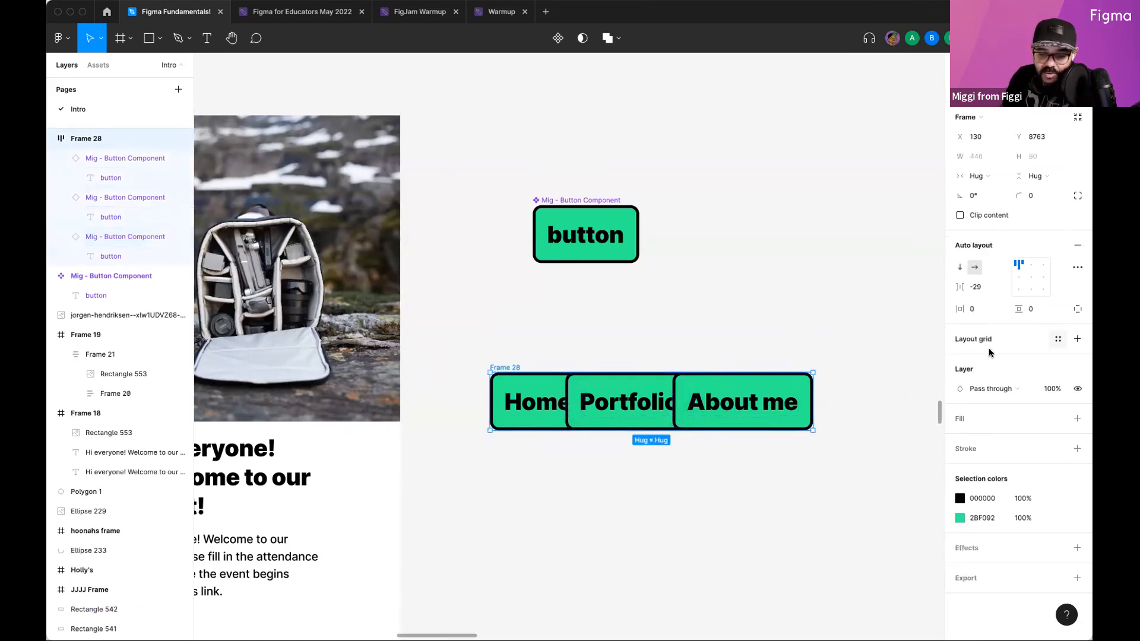
drag(959, 287, 1005, 297)
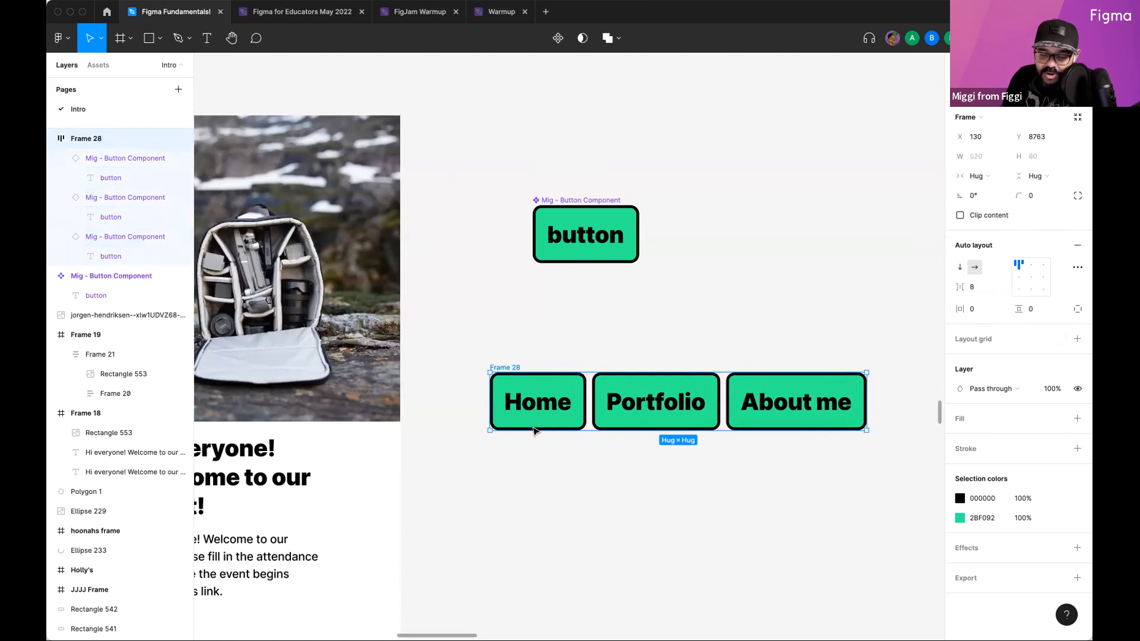
Step: Reorder the button row to Home, About me, Portfolio by shifting the Portfolio button within the auto layout
click(677, 409)
key(Left)
key(Right)
key(Right)
key(Left)
key(Left)
key(Right)
key(Right)
click(711, 313)
Step: Apply the Mig - P text style to the label of the main button component
scroll(687, 311, down, 4)
scroll(683, 310, up, 4)
click(614, 251)
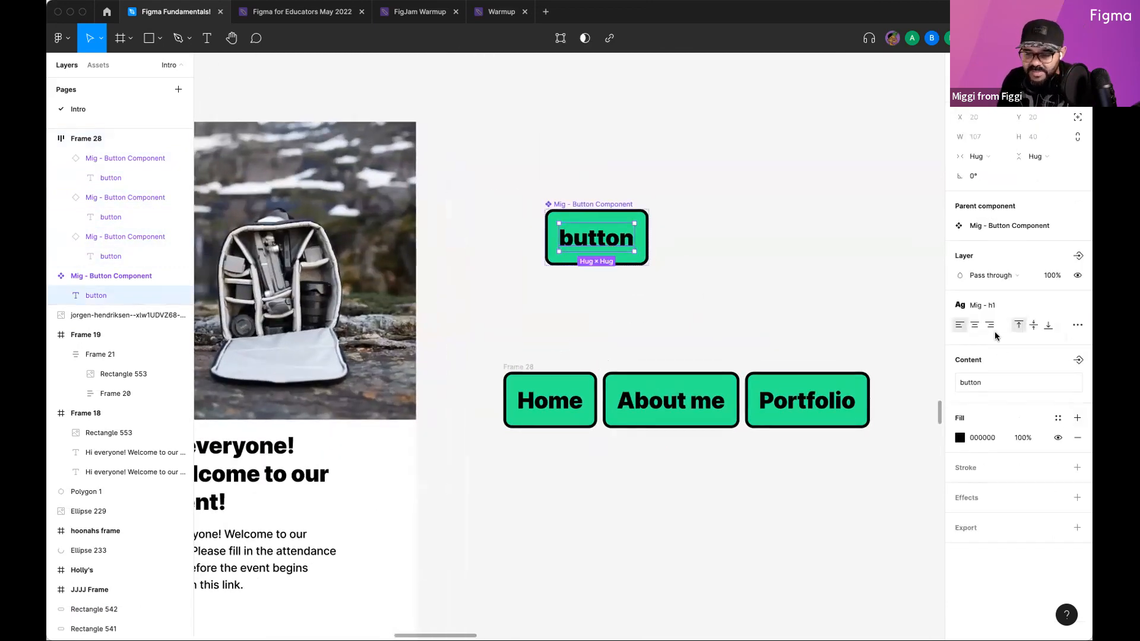
click(983, 305)
click(997, 399)
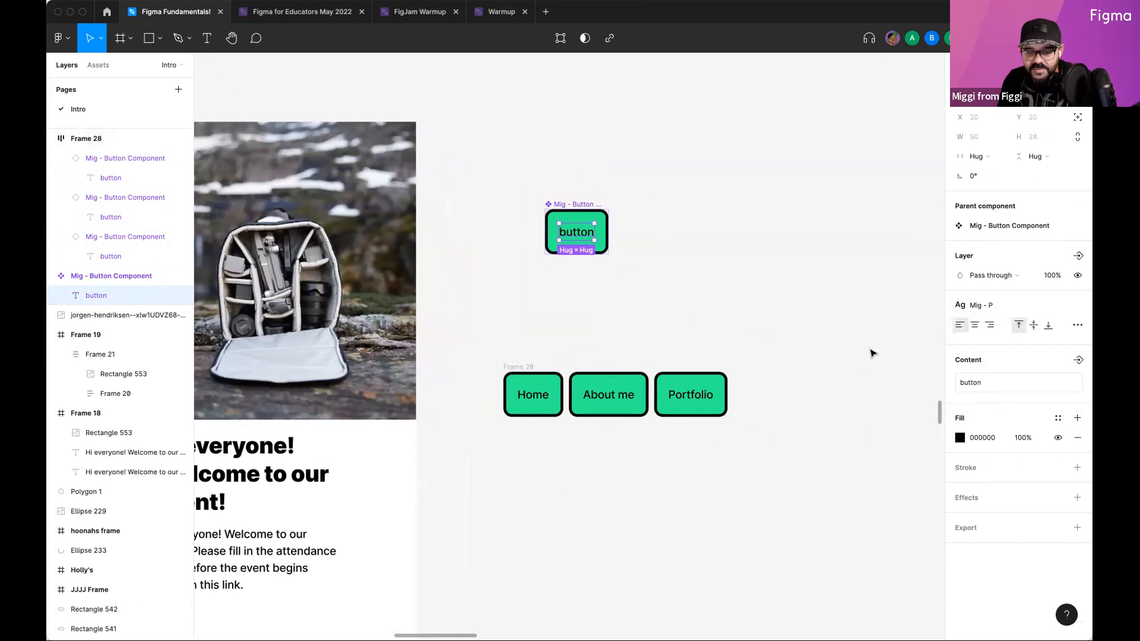
click(870, 351)
Step: Move the image and text block in Frame 19 down to Y 112
scroll(795, 279, left, 5)
drag(727, 358, 845, 302)
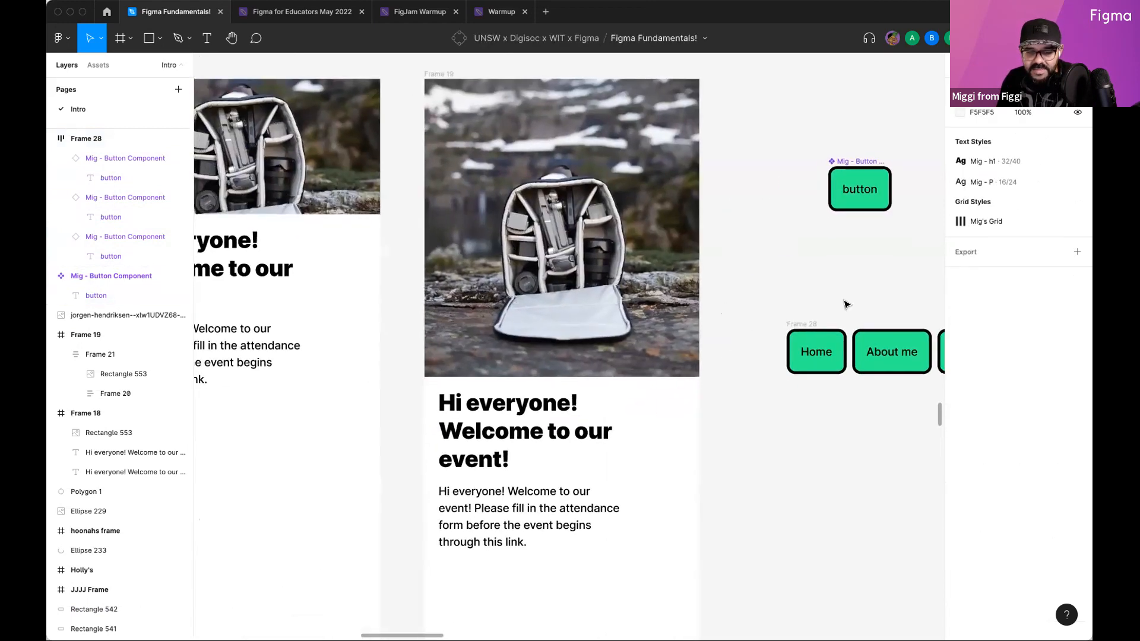
scroll(844, 302, down, 3)
drag(731, 262, 860, 333)
scroll(831, 323, right, 3)
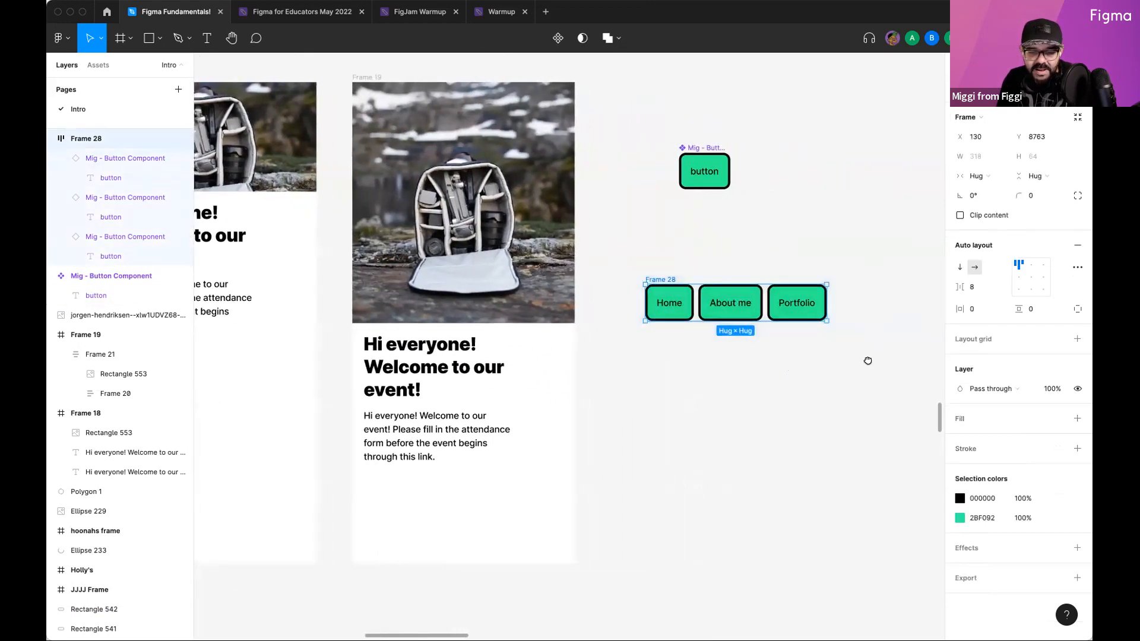
click(429, 136)
drag(428, 134, 435, 198)
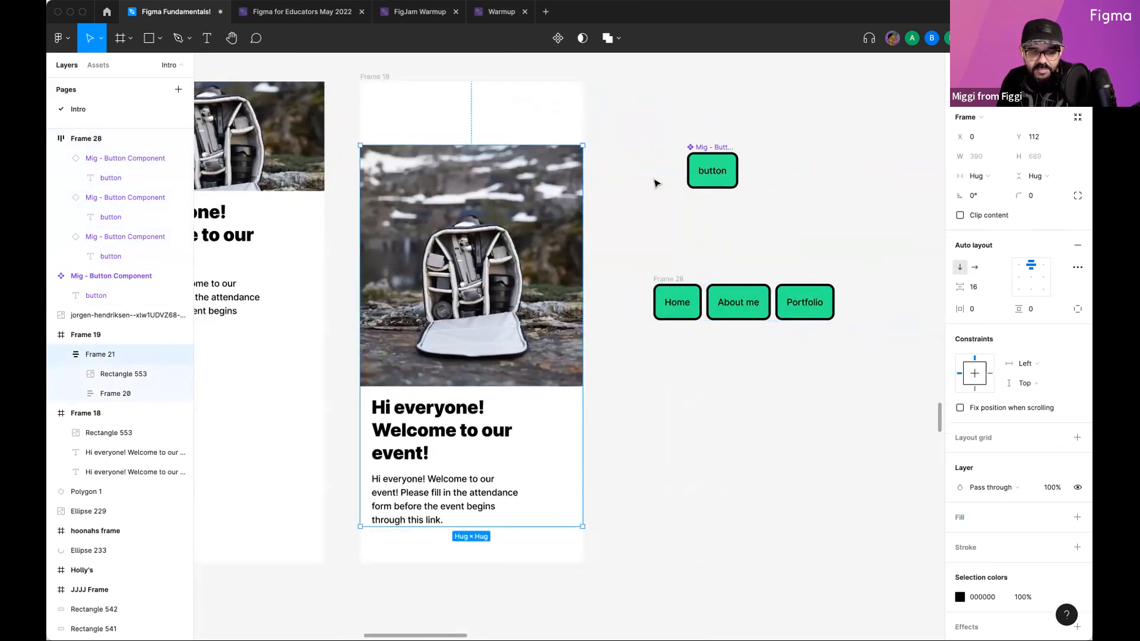
Step: Place the navigation button row in the empty space above the image in Frame 19
click(657, 183)
drag(667, 277, 397, 109)
click(730, 122)
Step: Look over the participants' frames below the Demo Area and return to Frame 19
scroll(735, 152, down, 3)
scroll(682, 237, down, 5)
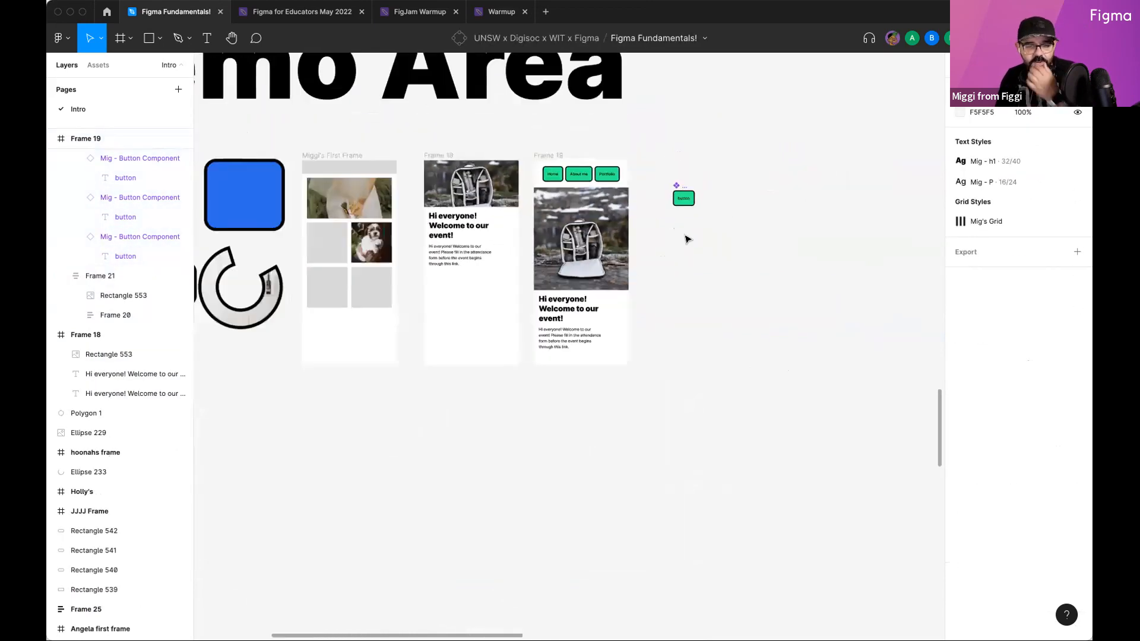
scroll(681, 237, down, 5)
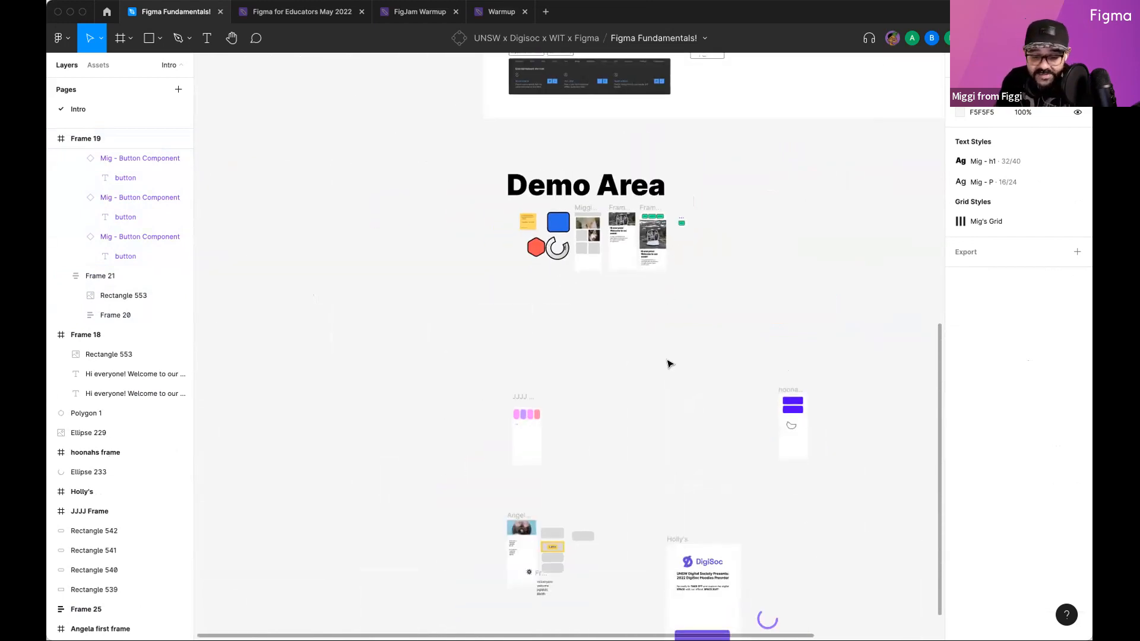
scroll(667, 362, down, 5)
scroll(667, 360, up, 5)
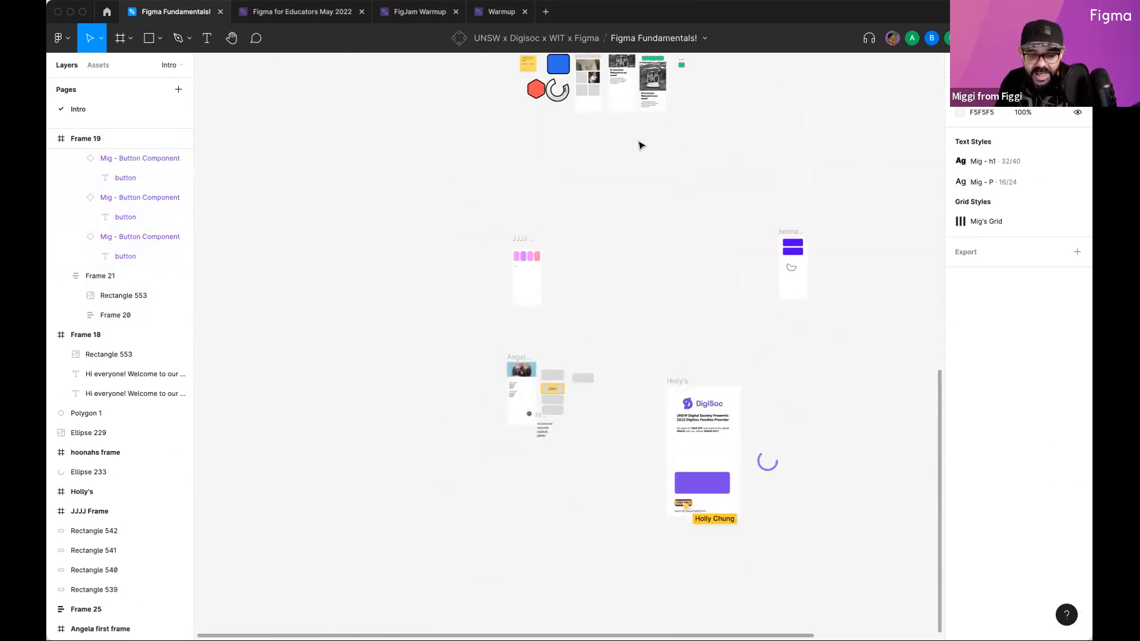
scroll(635, 333, up, 5)
scroll(682, 356, up, 10)
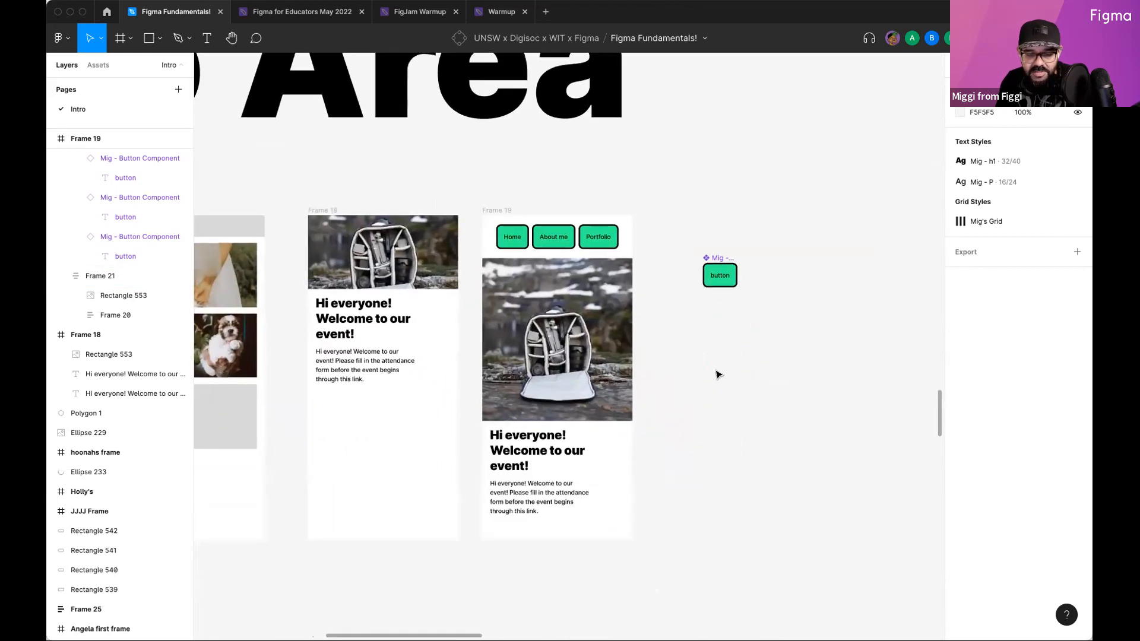
scroll(719, 279, up, 2)
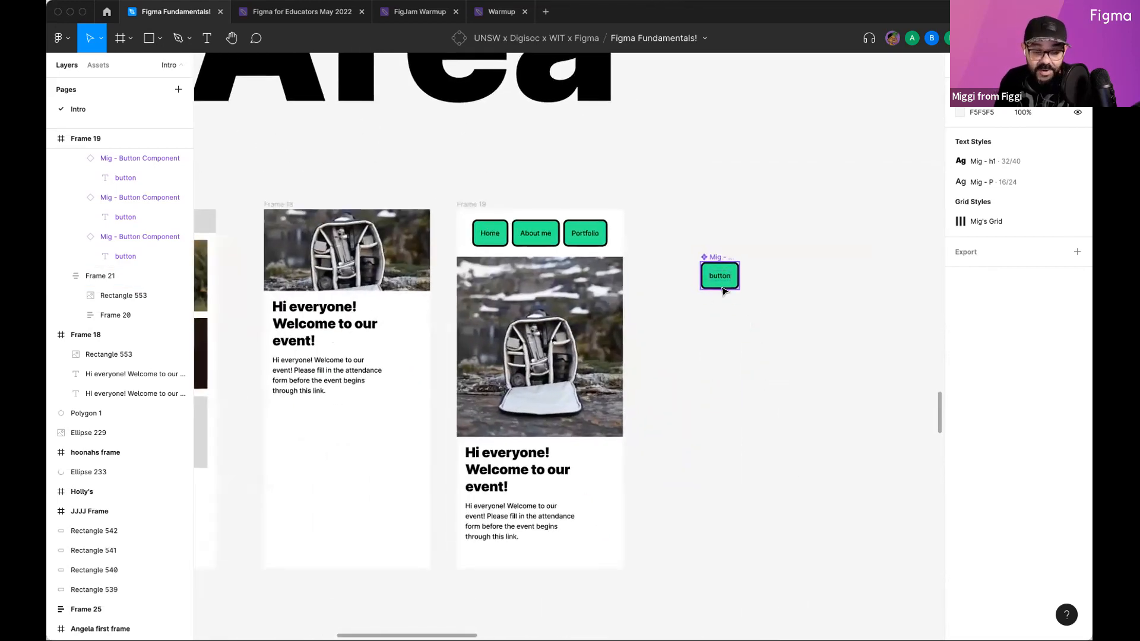
click(718, 279)
scroll(733, 270, up, 2)
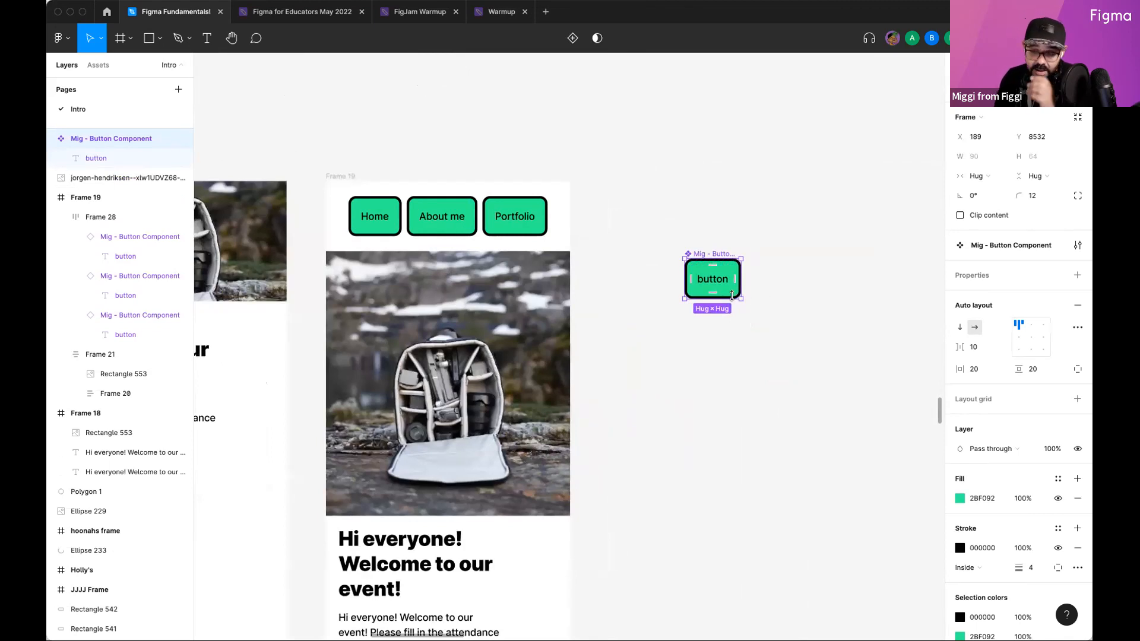
click(770, 302)
scroll(766, 303, down, 3)
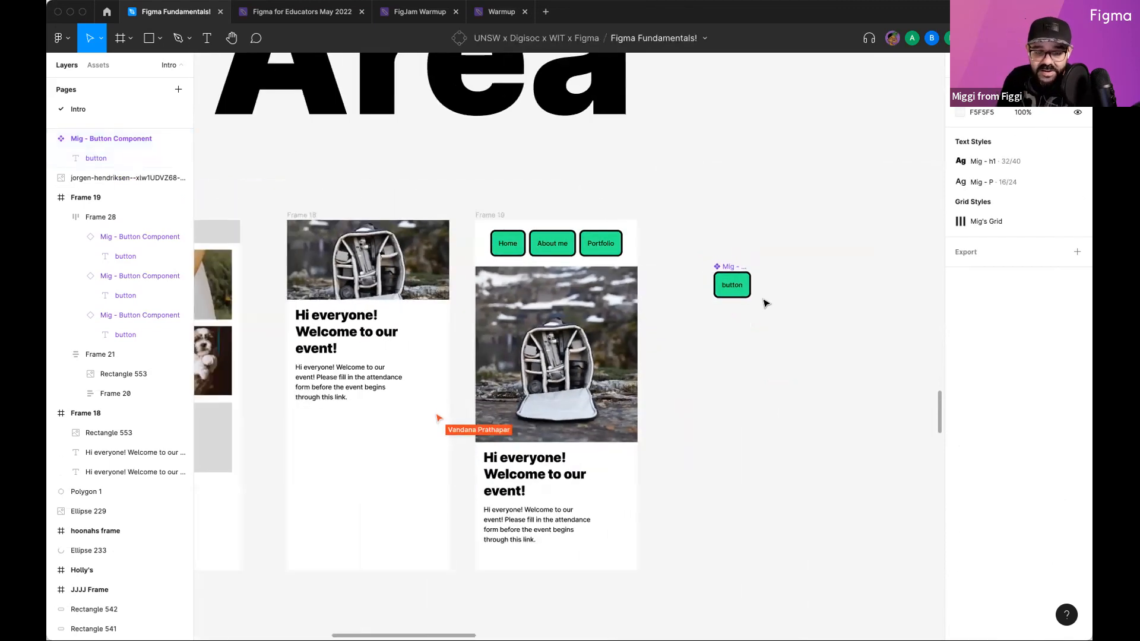
scroll(749, 440, down, 1)
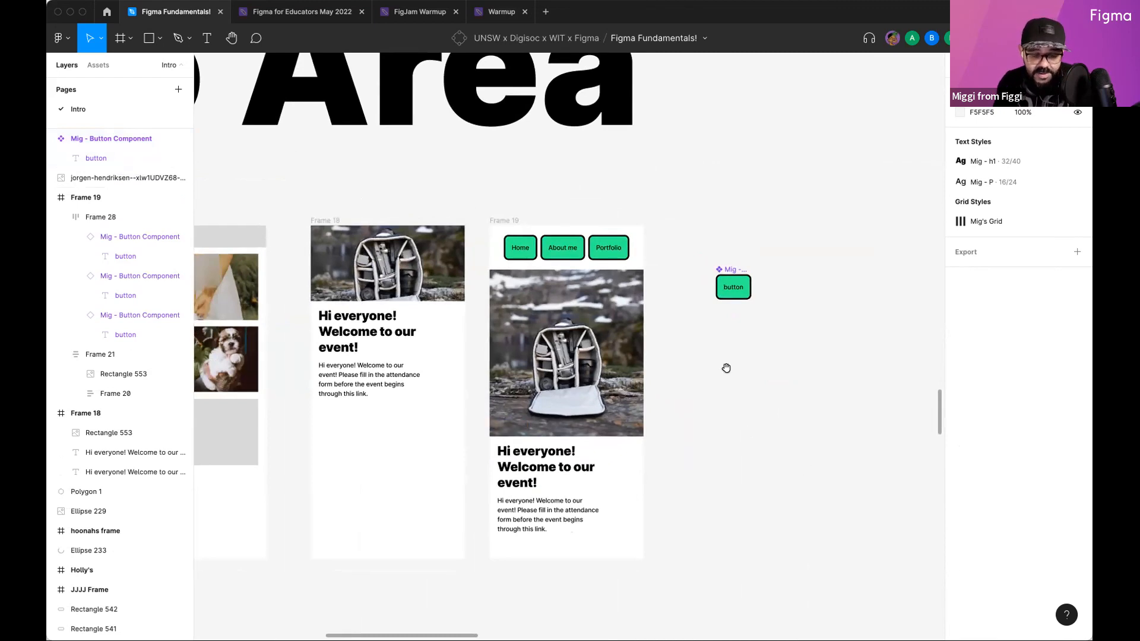
Step: Draw a square frame about 437 × 437 on the empty canvas beside the main button component
scroll(723, 345, right, 5)
scroll(722, 344, down, 3)
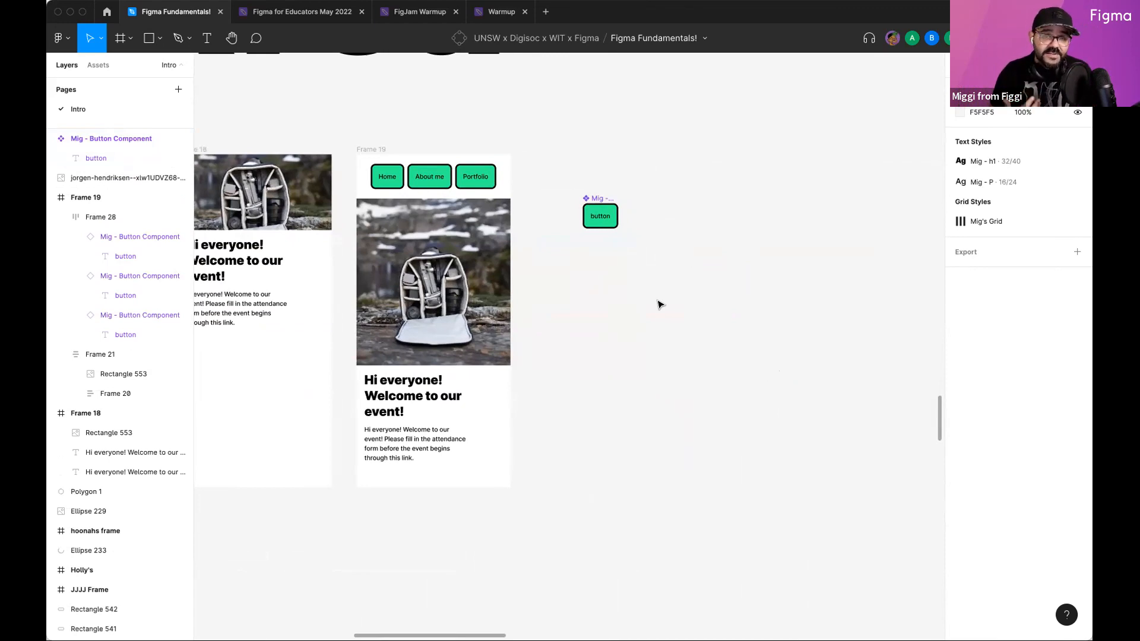
drag(644, 299, 512, 291)
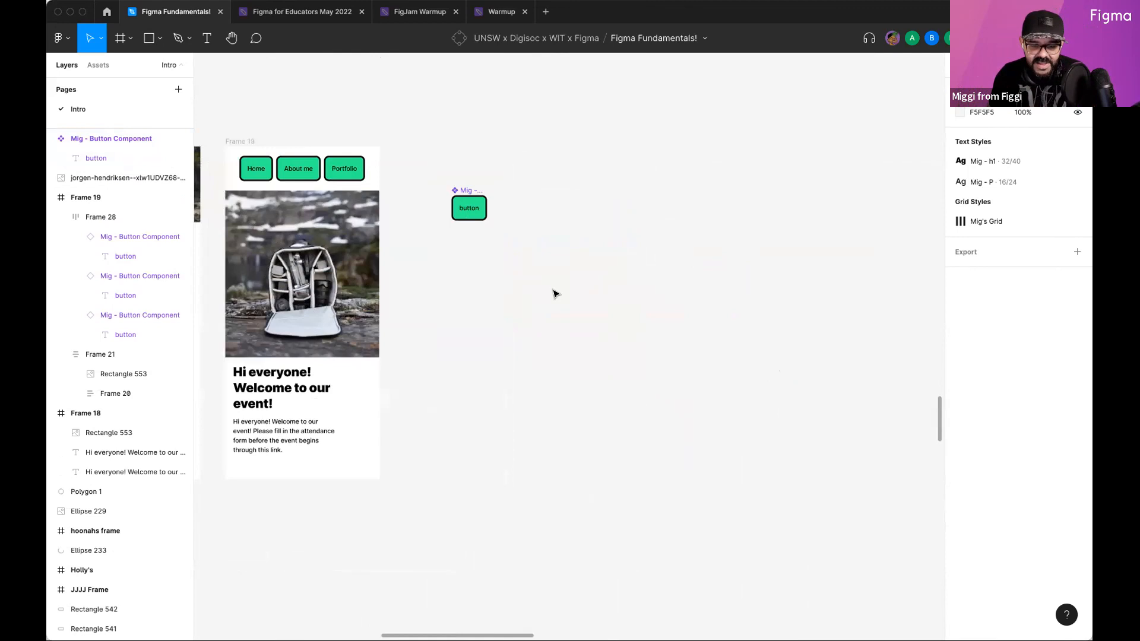
key(f)
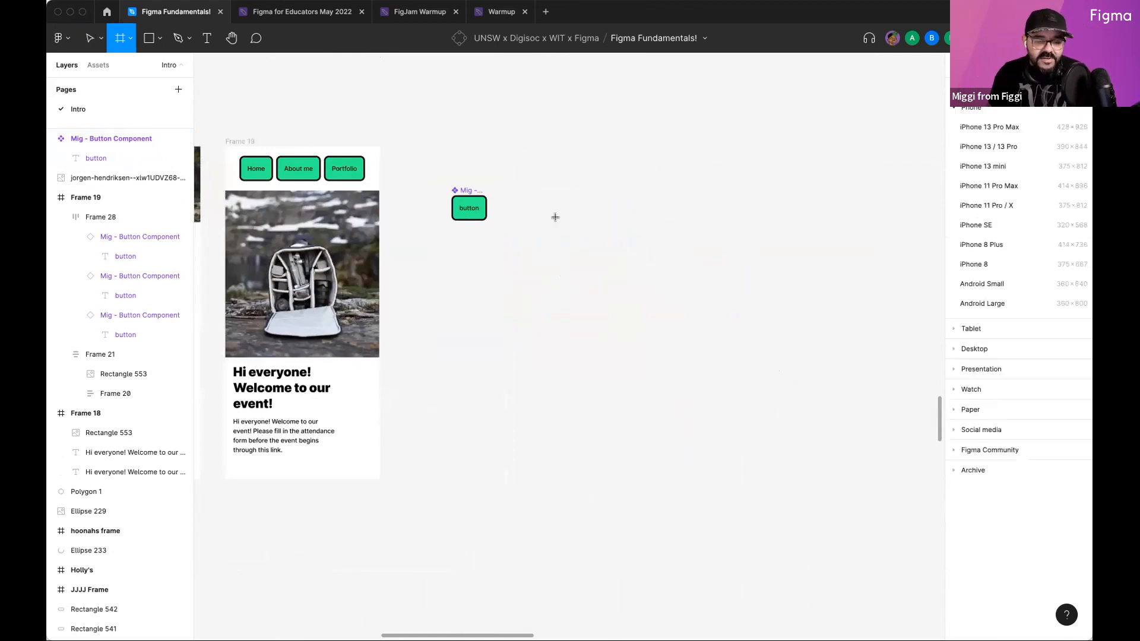
drag(553, 221, 664, 392)
drag(617, 285, 609, 251)
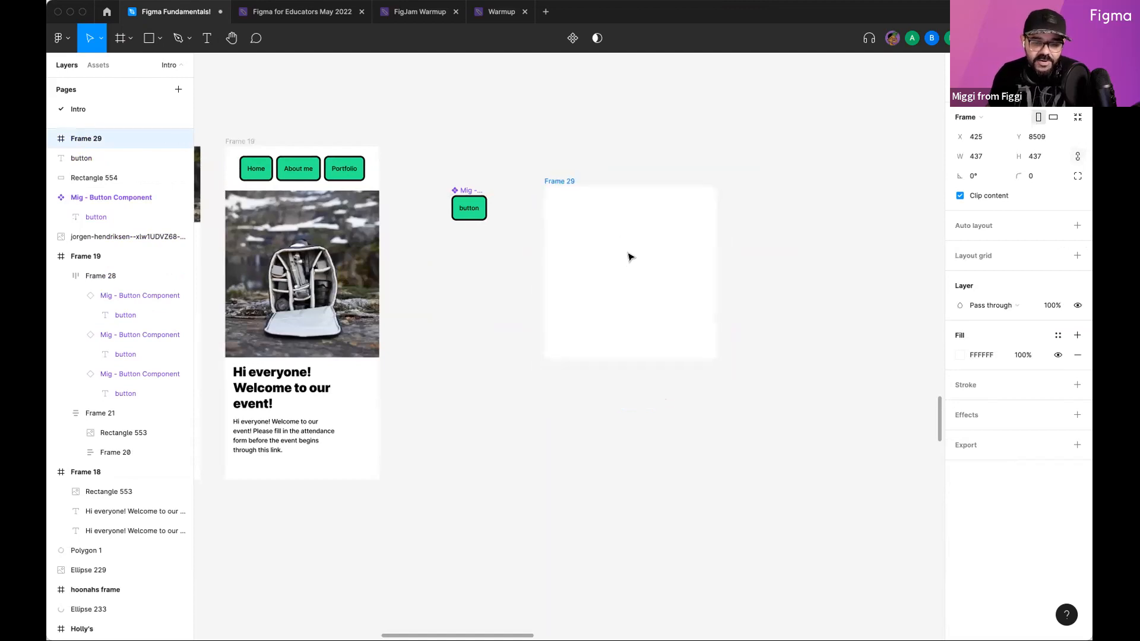
click(982, 117)
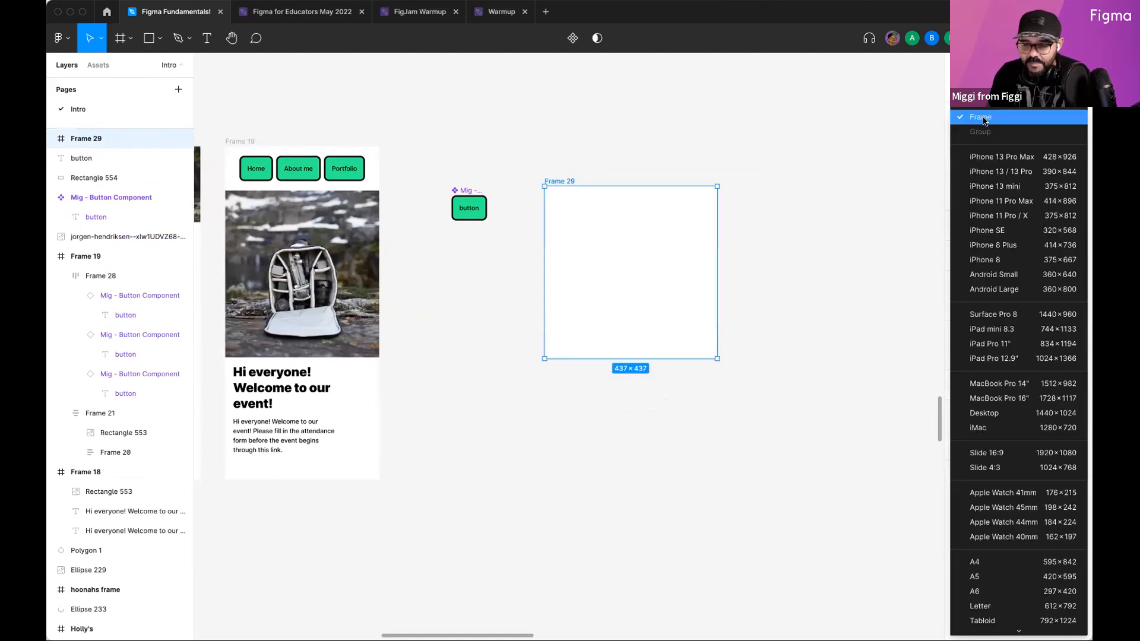
mouse_move(644, 262)
mouse_down()
mouse_move(689, 273)
mouse_move(613, 272)
mouse_move(624, 255)
mouse_up()
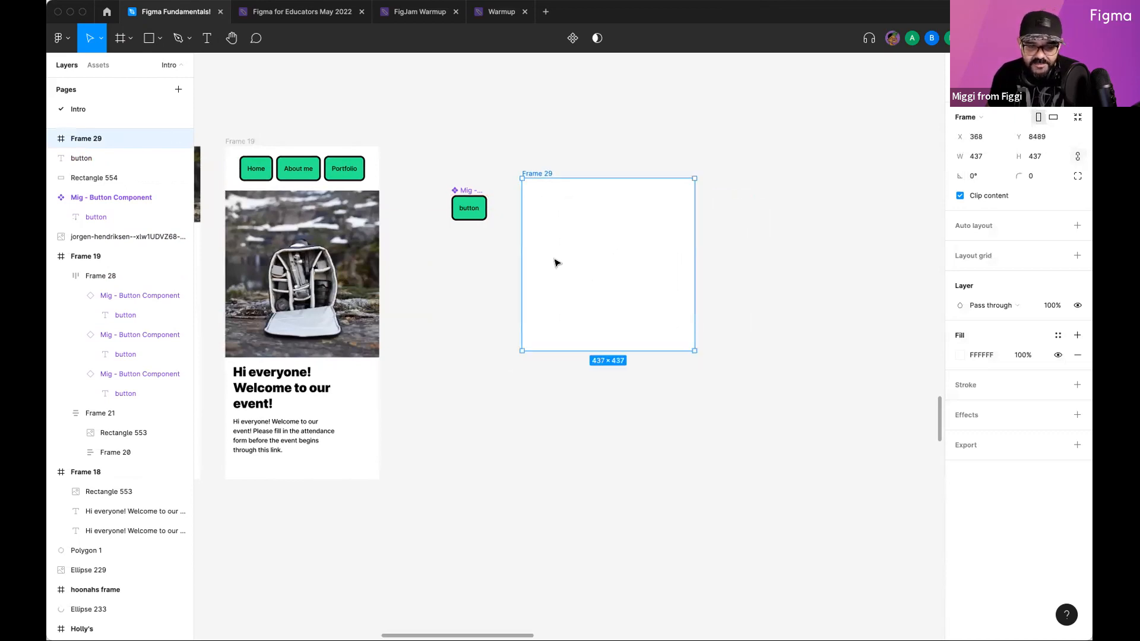
Step: Rename the new square frame "Mig Start"
scroll(555, 258, up, 2)
double_click(534, 161)
text(Mig)
key(Return)
right_click(535, 181)
click(581, 136)
click(583, 137)
drag(652, 183, 569, 215)
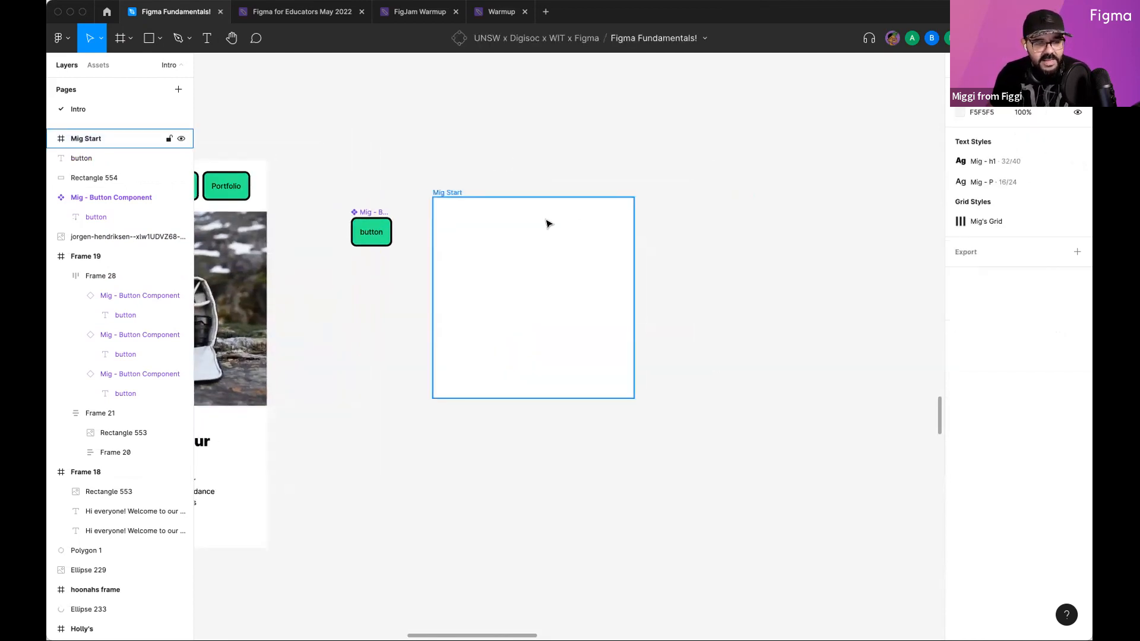
Step: Draw a circle in the centre of the Mig Start frame and select the frame
key(r)
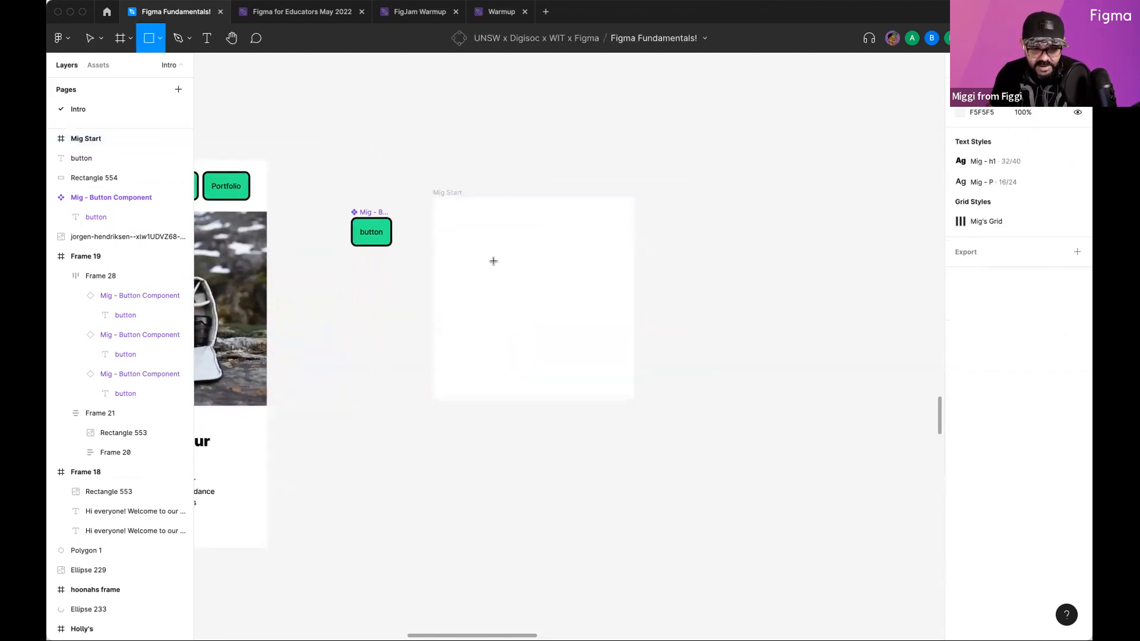
key(o)
mouse_move(530, 291)
mouse_down()
mouse_move(572, 331)
mouse_move(539, 296)
mouse_move(546, 306)
mouse_up()
click(442, 193)
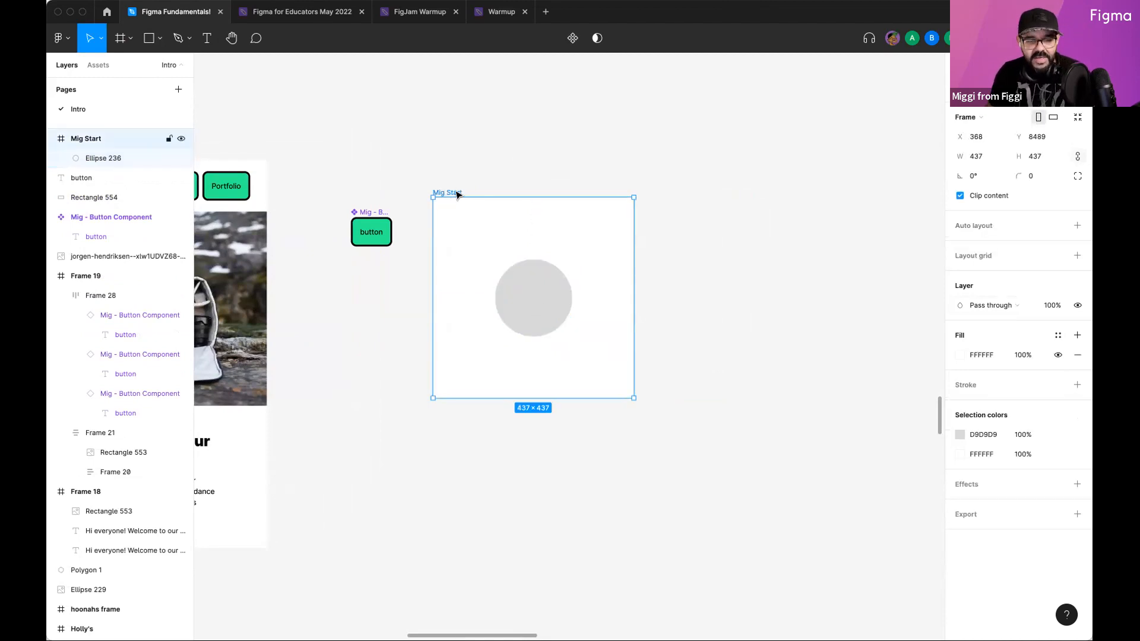
Step: Duplicate the Mig Start frame beside the original and rename the copy Mig End
drag(454, 194, 691, 194)
click(765, 294)
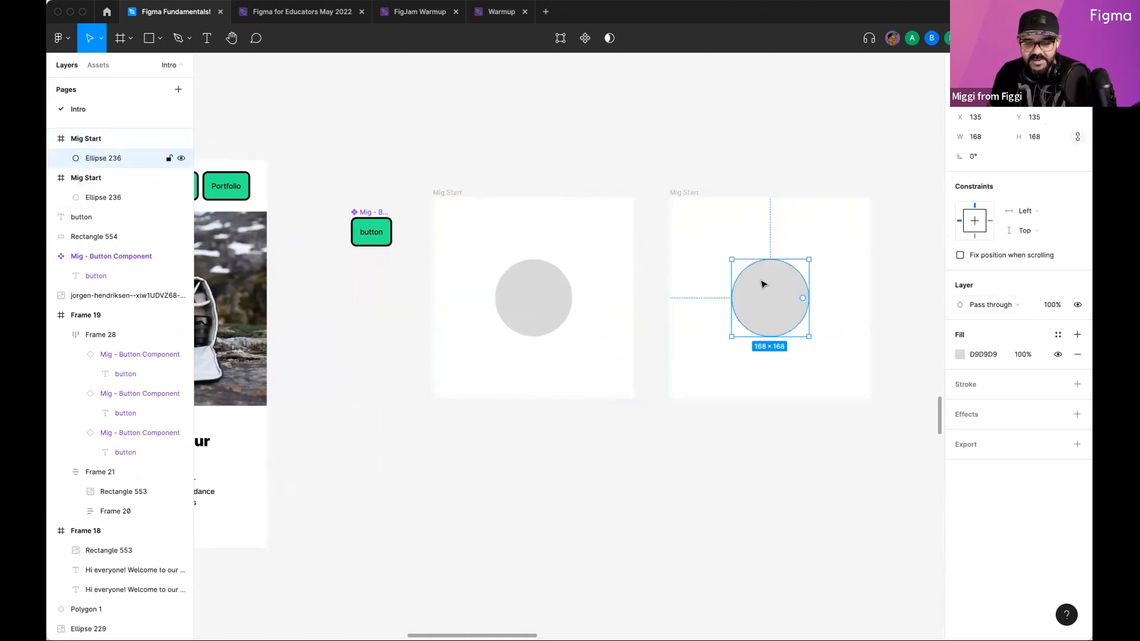
double_click(687, 191)
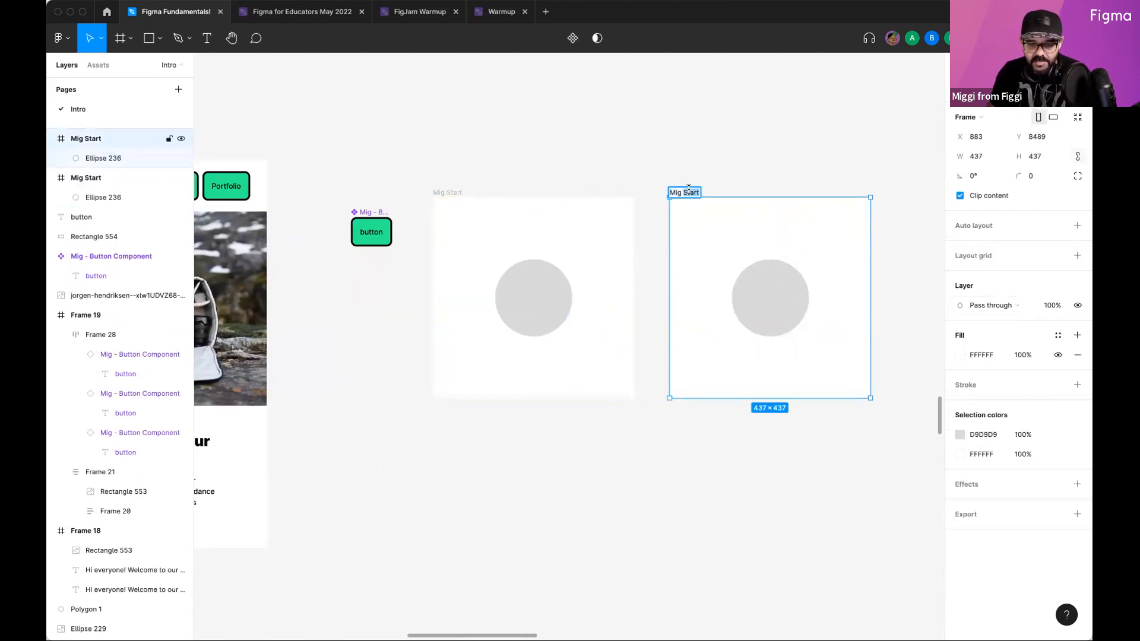
text(End)
click(867, 116)
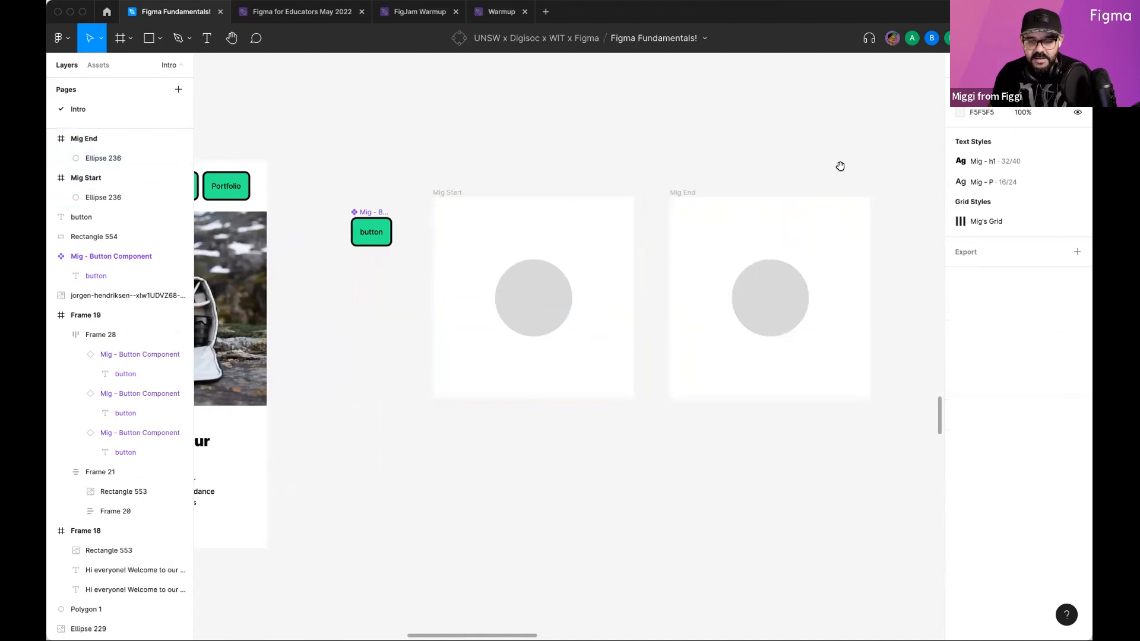
Step: Enlarge the circle in the Mig End frame from its centre until it covers the whole frame
scroll(839, 165, right, 2)
click(736, 273)
drag(754, 250, 871, 135)
click(657, 595)
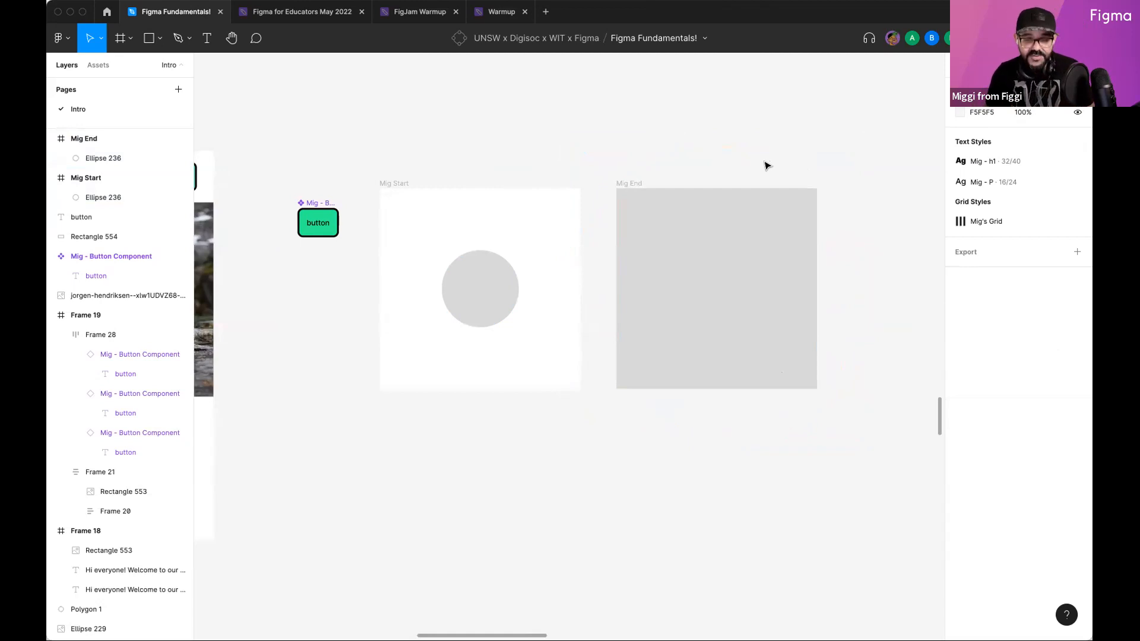
Step: Switch to prototyping and try out a connection from the circle in the Mig Start frame
key(shift+e)
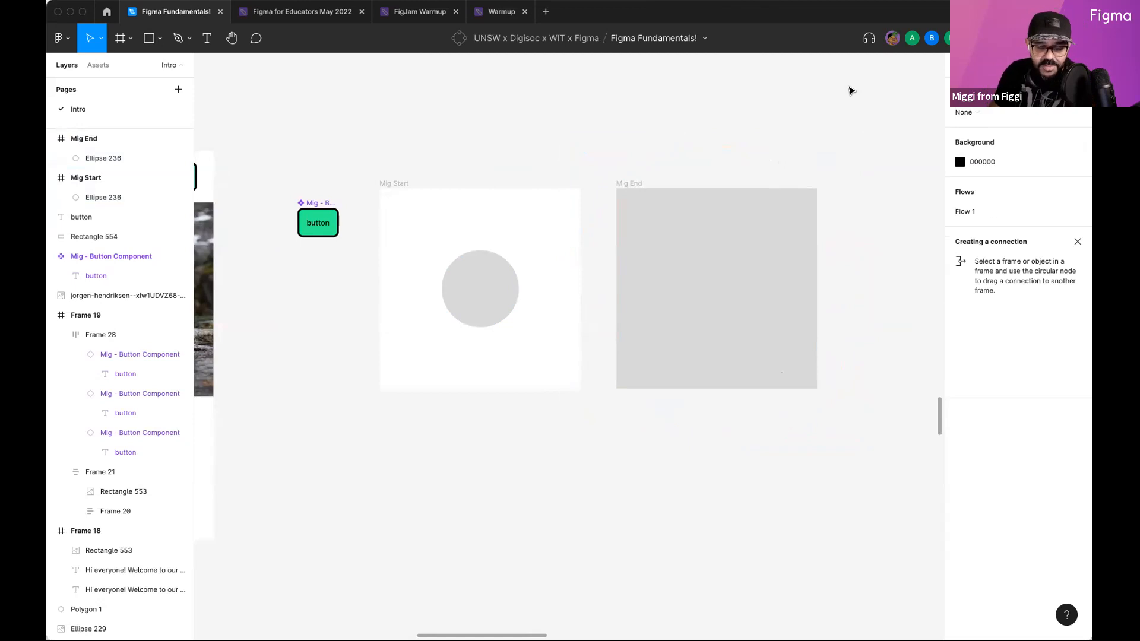
click(479, 299)
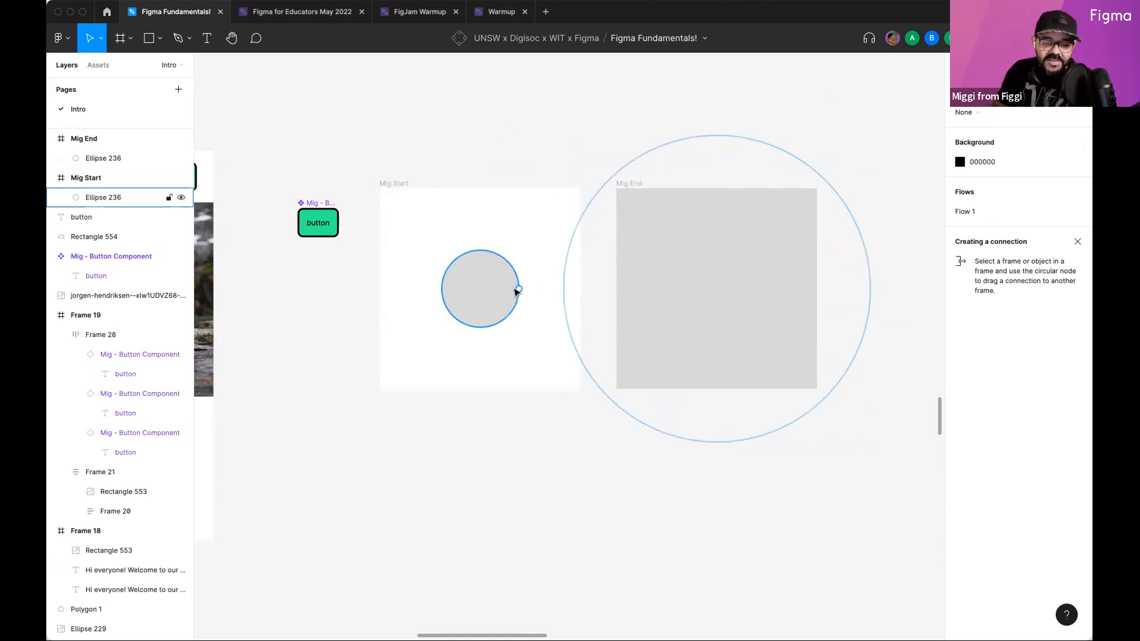
drag(519, 289, 590, 294)
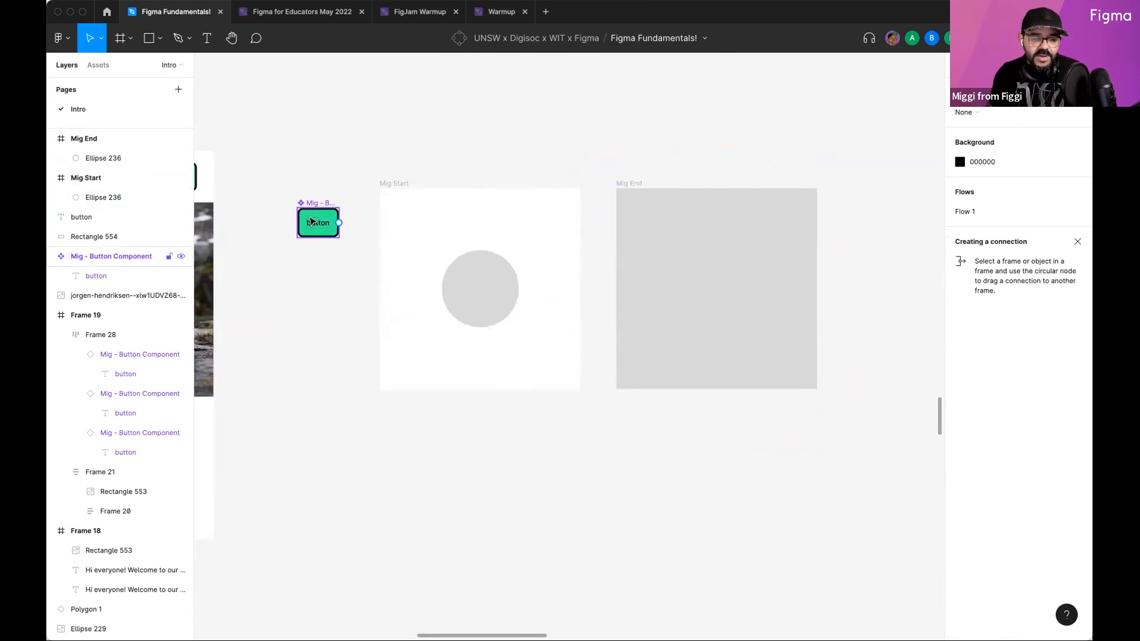
Step: Place an instance of the main button component centred below the circle in the Mig Start frame
click(317, 223)
drag(317, 223, 479, 356)
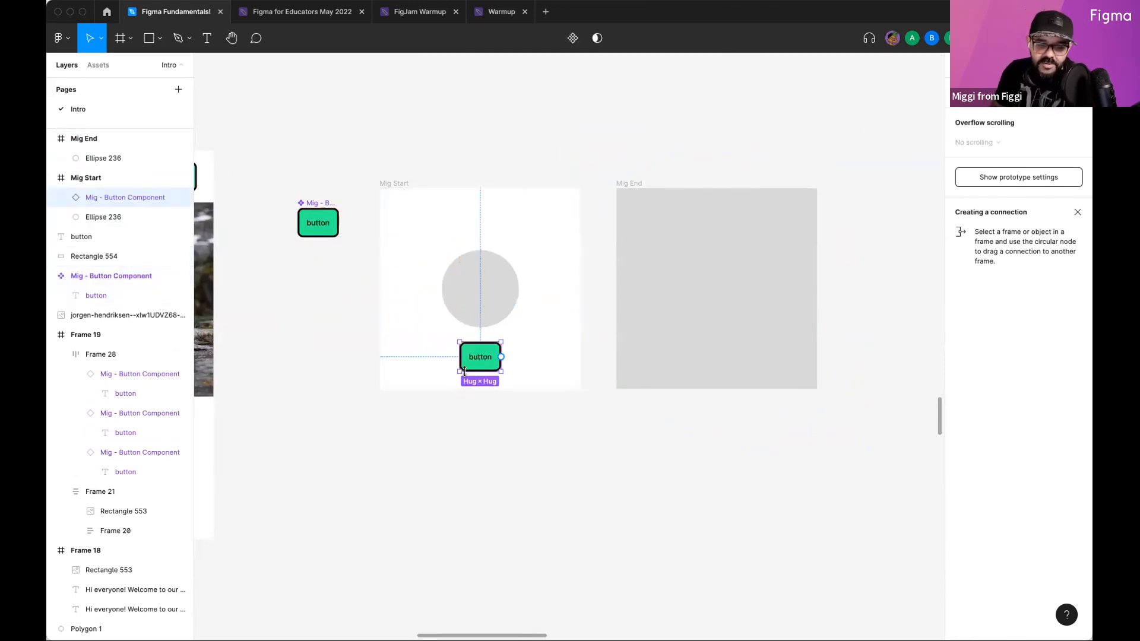
Step: Paste a copy of the button instance into the Mig End frame and move it just below the frame's lower edge
key(ctrl+c)
click(633, 183)
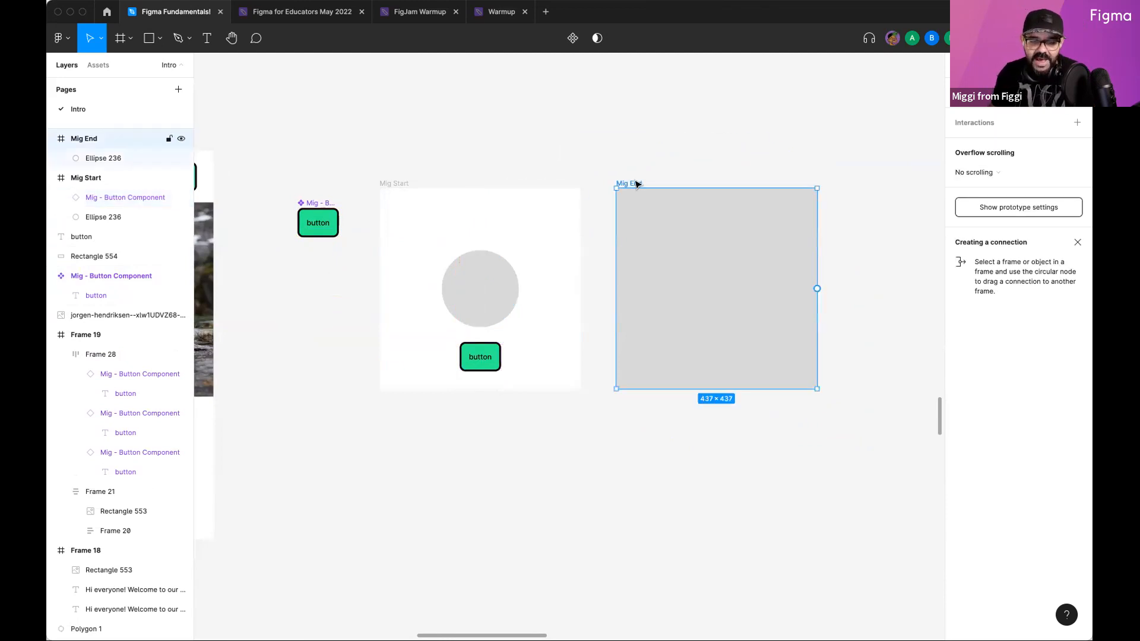
key(ctrl+v)
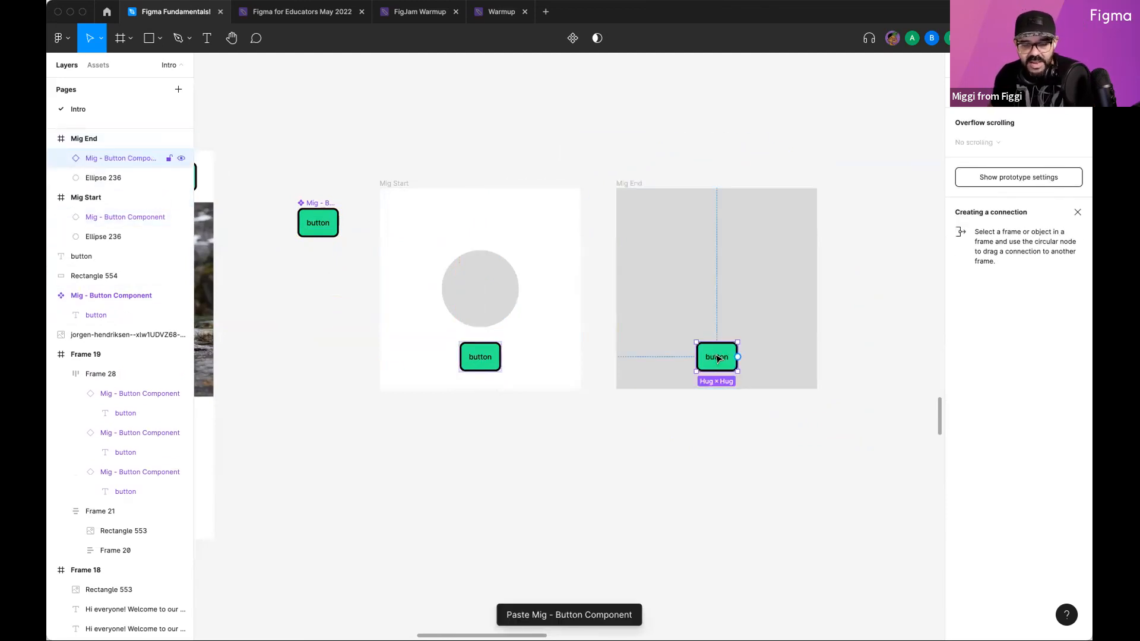
drag(718, 360, 717, 419)
click(480, 356)
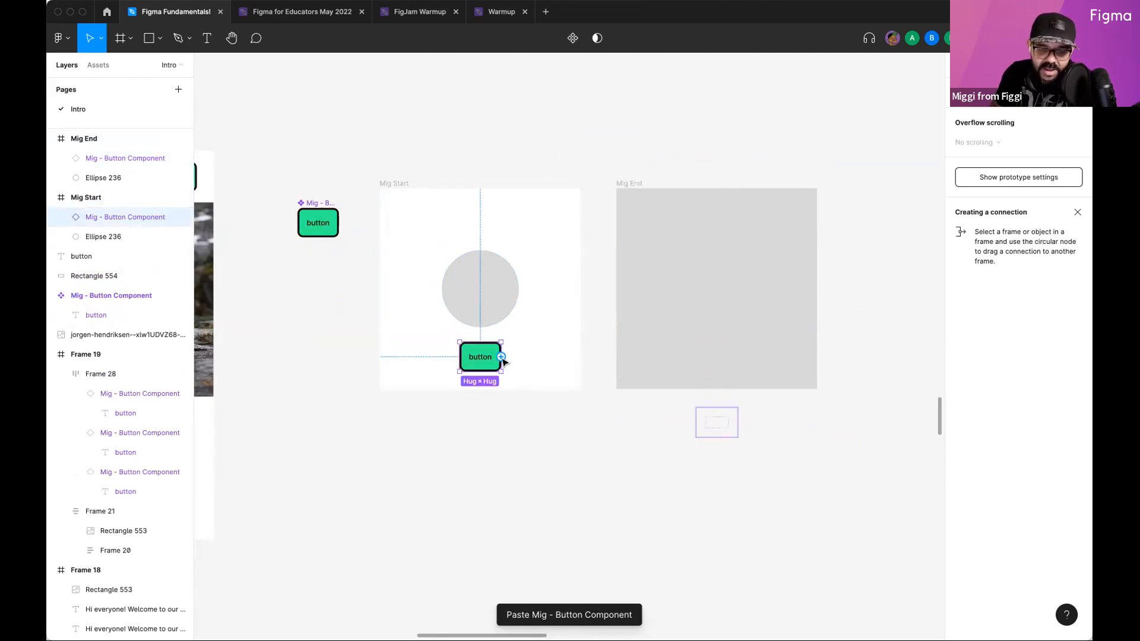
drag(502, 357, 614, 356)
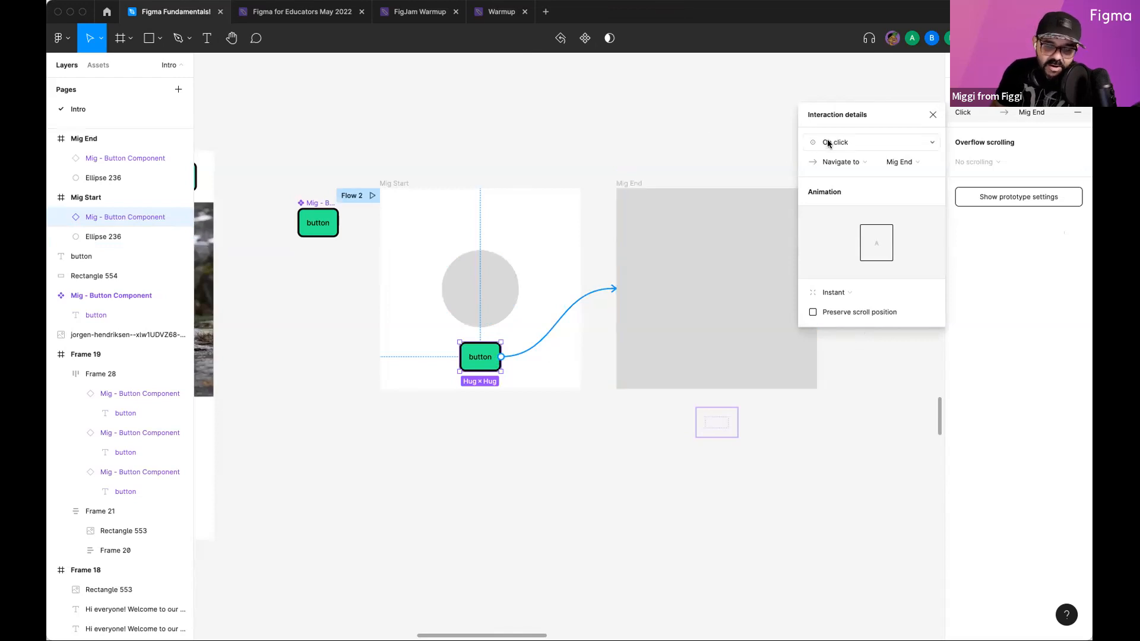
drag(901, 116, 864, 109)
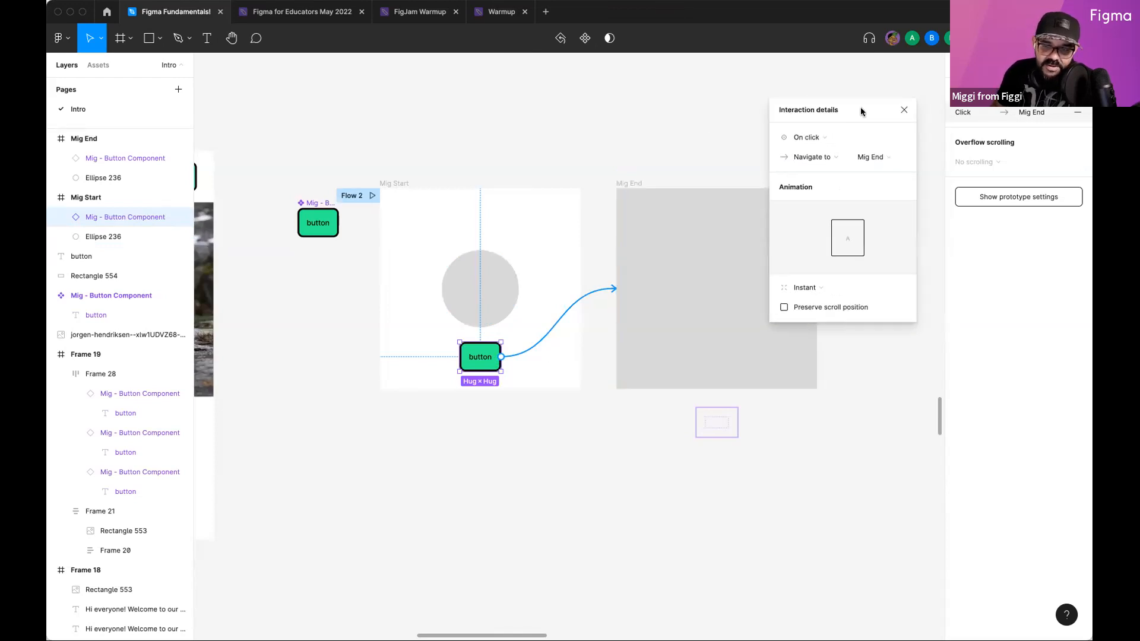
click(897, 109)
click(583, 303)
key(Delete)
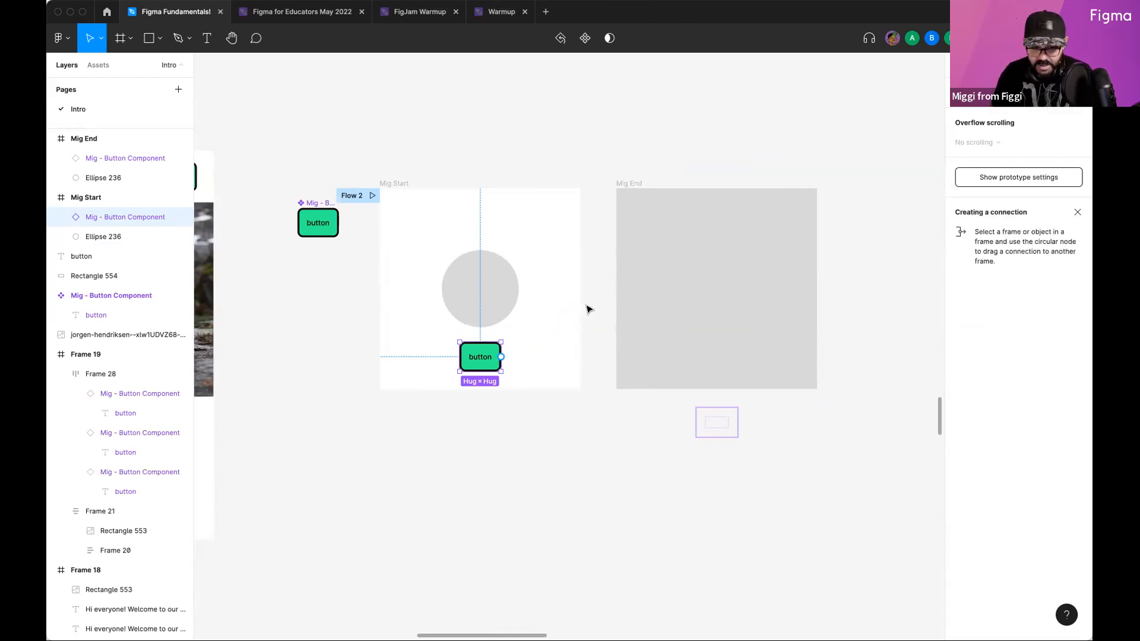
key(shift+e)
key(shift+e)
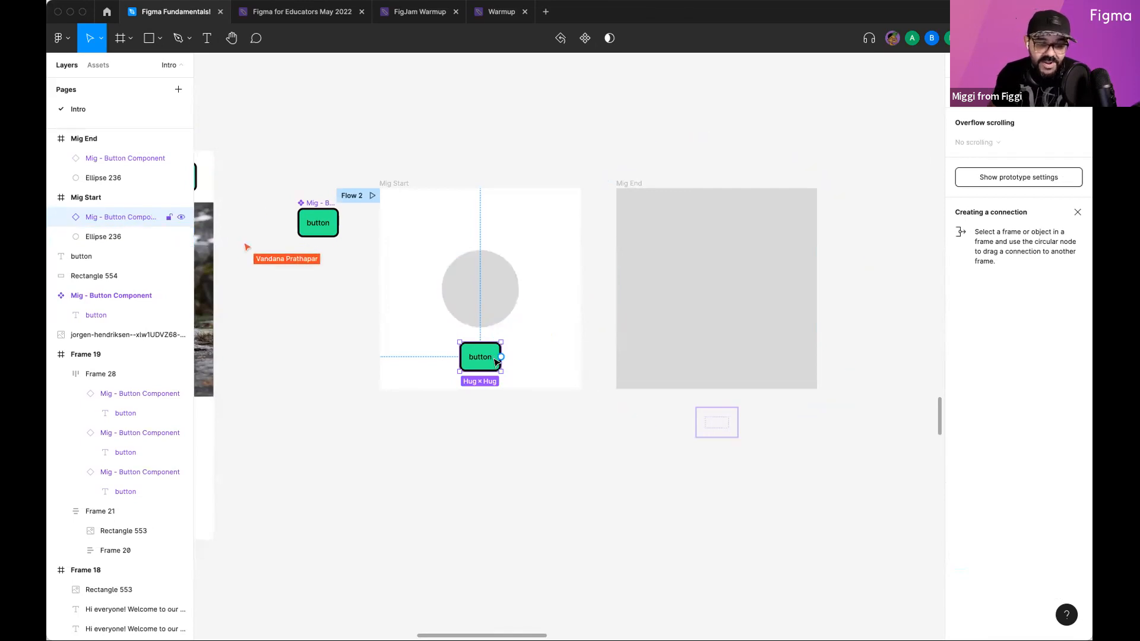
Step: Connect the button in Mig Start to the Mig End frame and move the interaction details clear of the frames' edges
drag(501, 357, 624, 376)
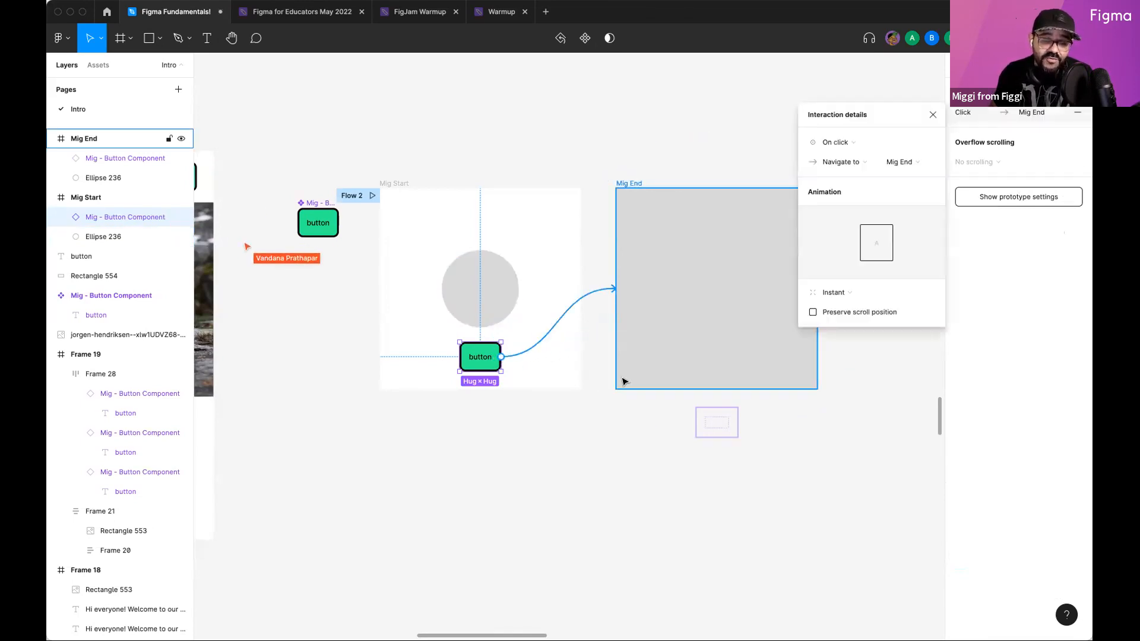
drag(878, 118, 769, 150)
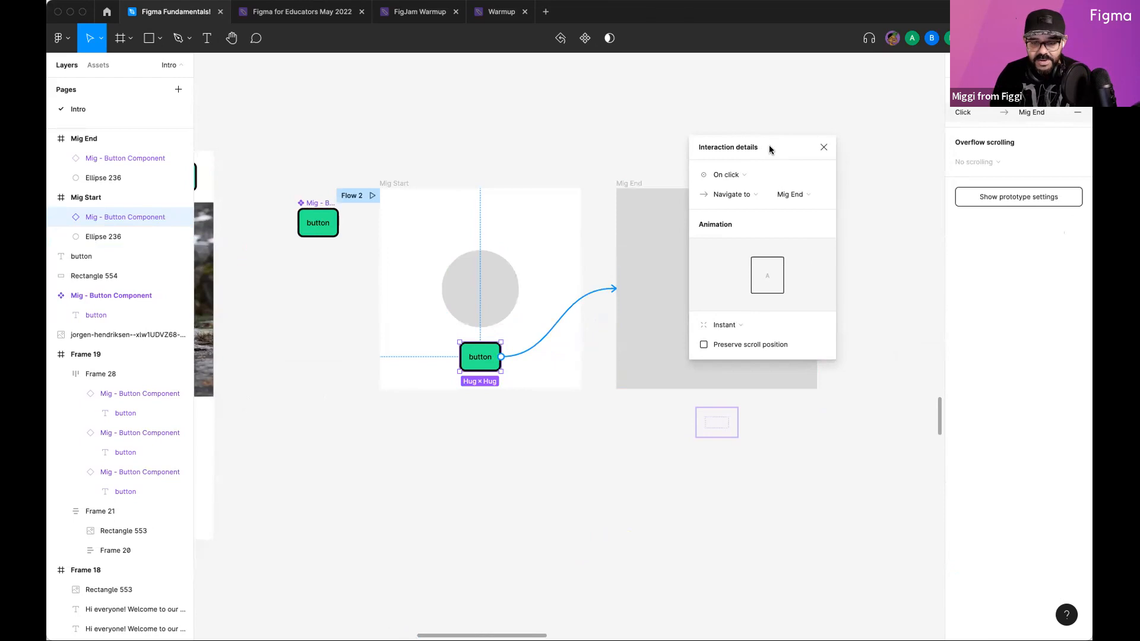
key(plus)
key(plus)
key(minus)
key(alt)
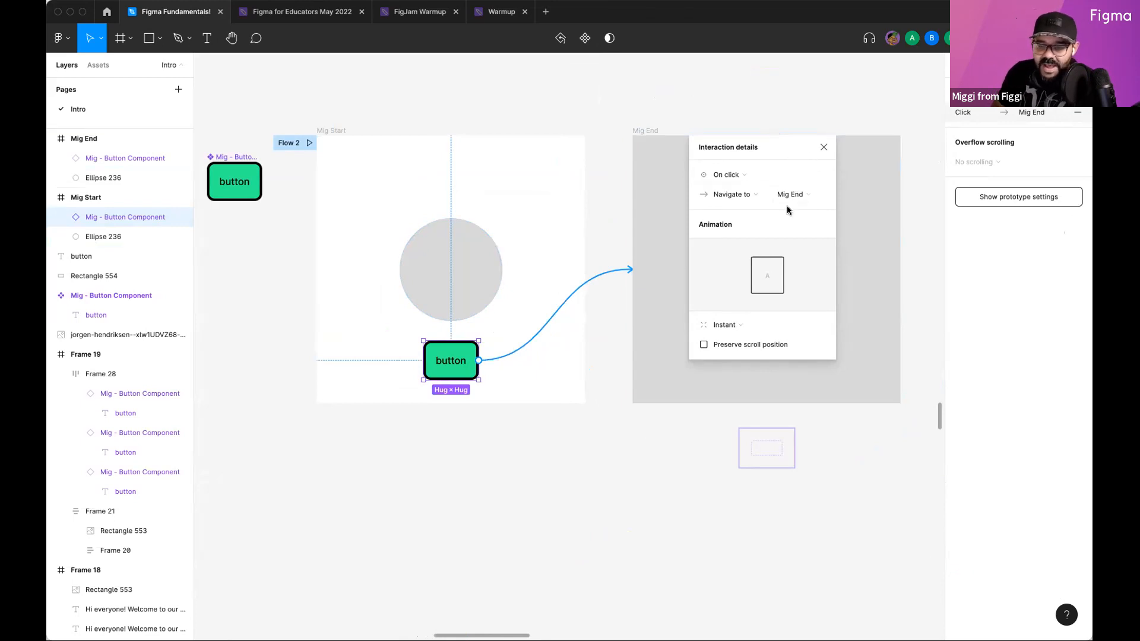
drag(789, 148, 794, 112)
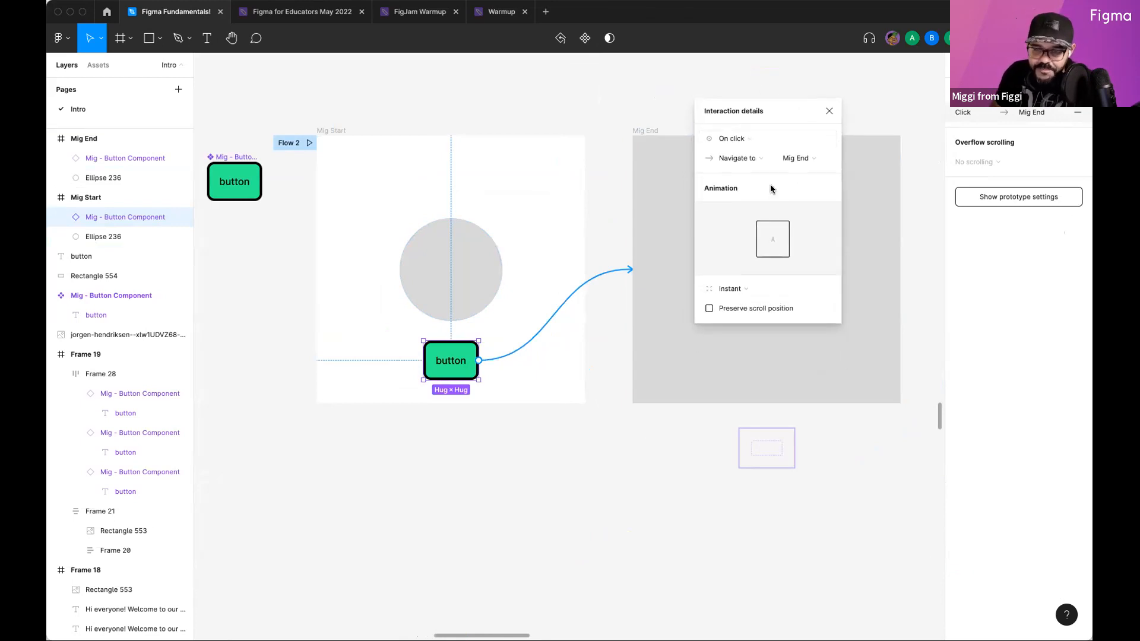
Step: Look through the interaction's available triggers and actions, keeping On click and Navigate to
click(742, 139)
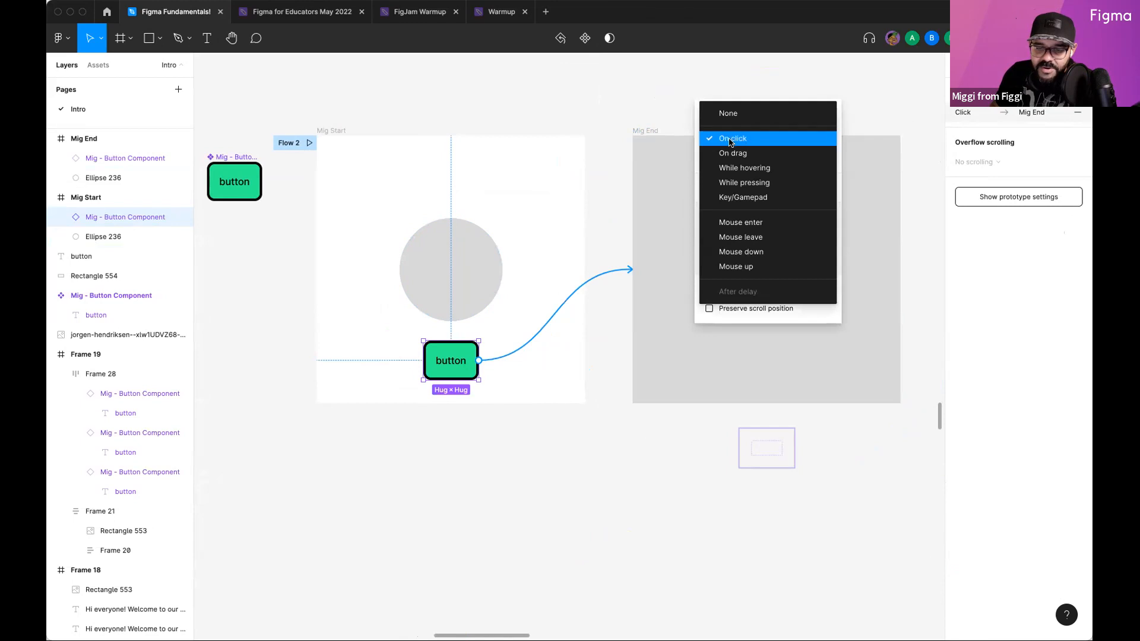
click(730, 140)
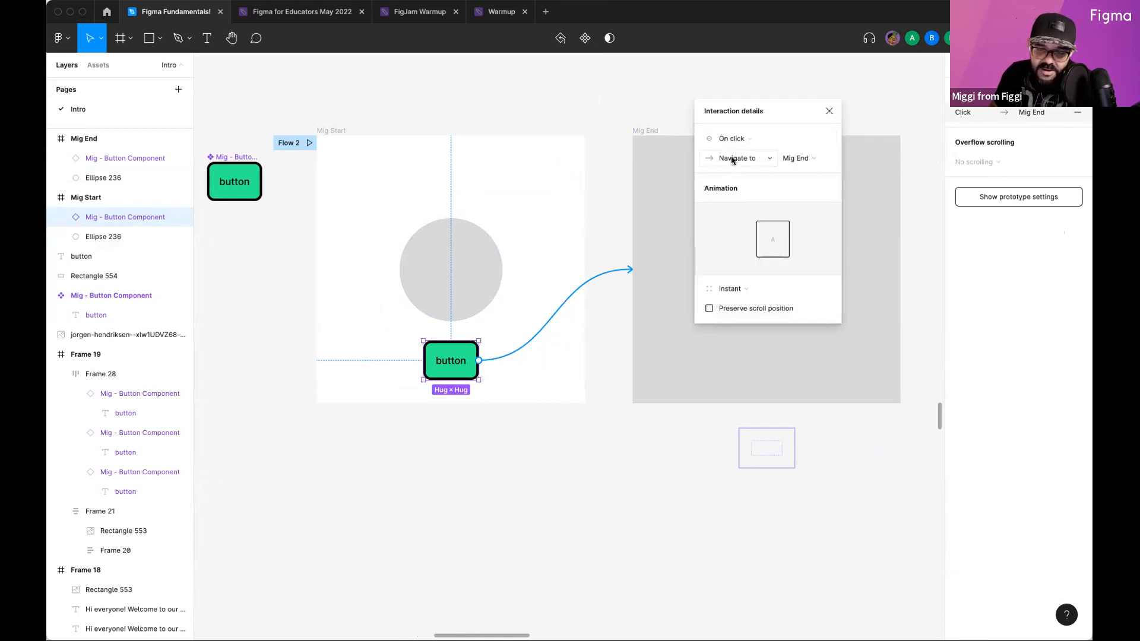
click(736, 160)
click(736, 158)
click(735, 158)
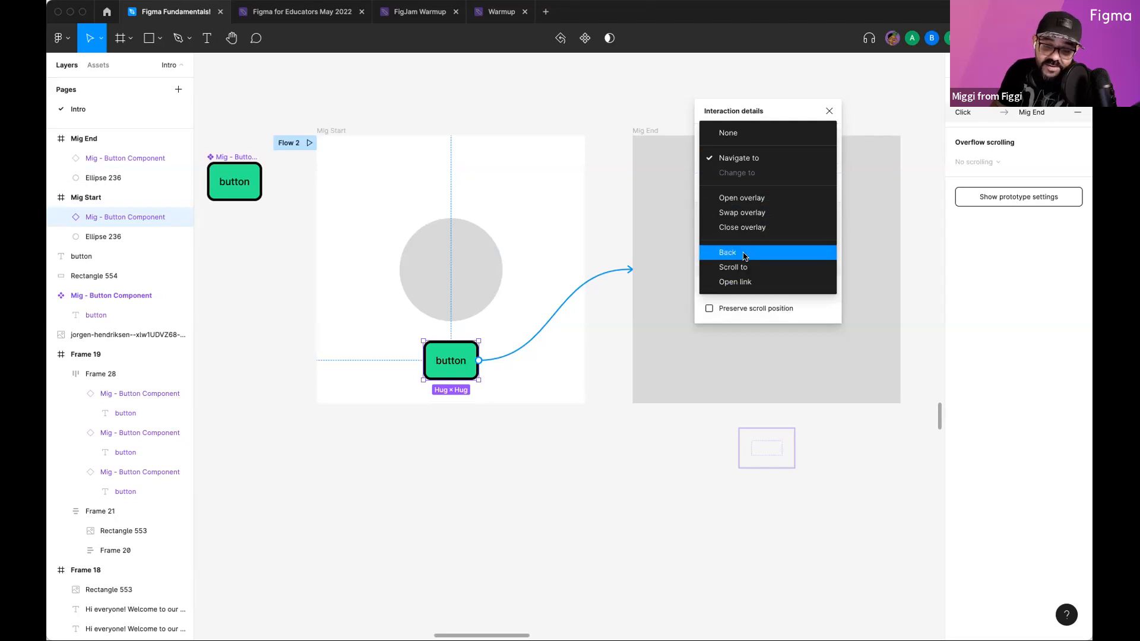
click(750, 154)
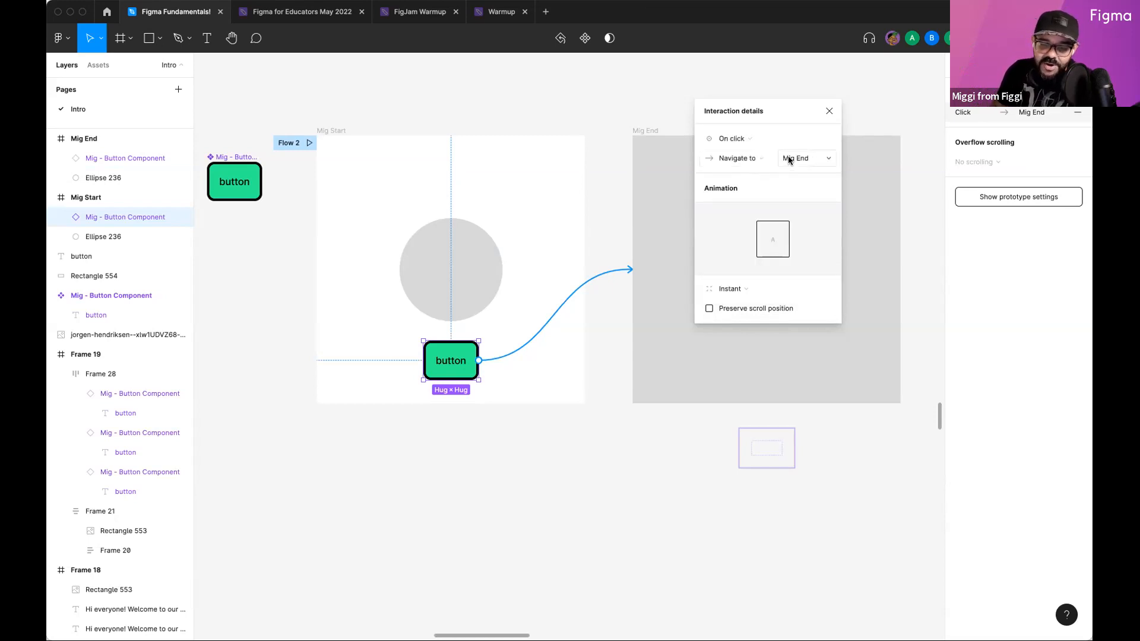
Step: Set the interaction's animation to Smart animate with Custom bezier easing
click(752, 291)
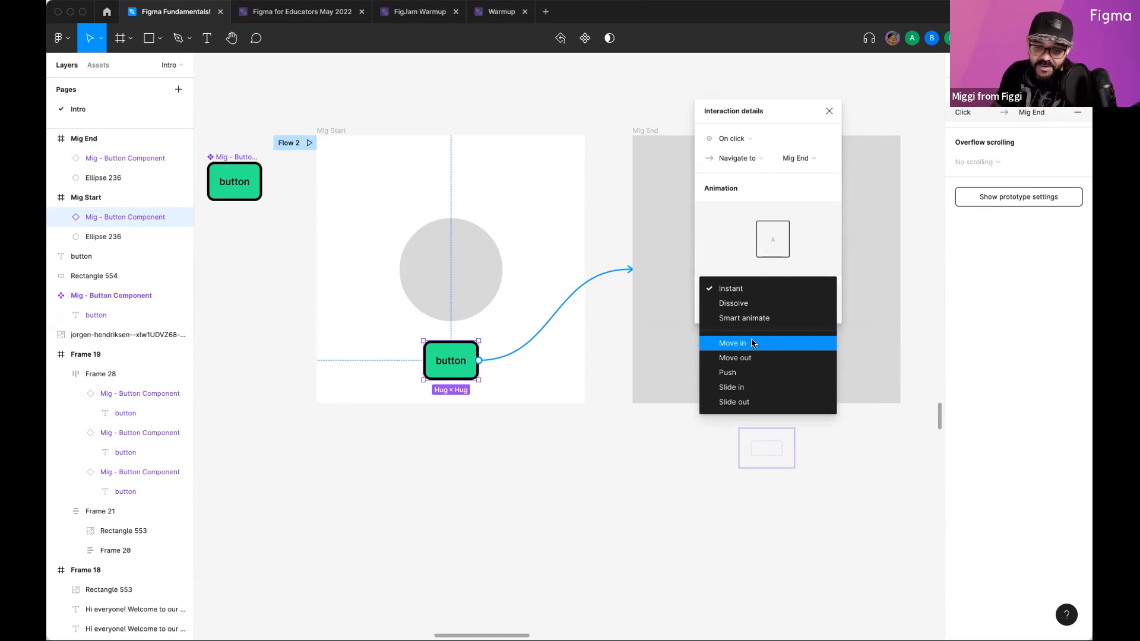
click(749, 318)
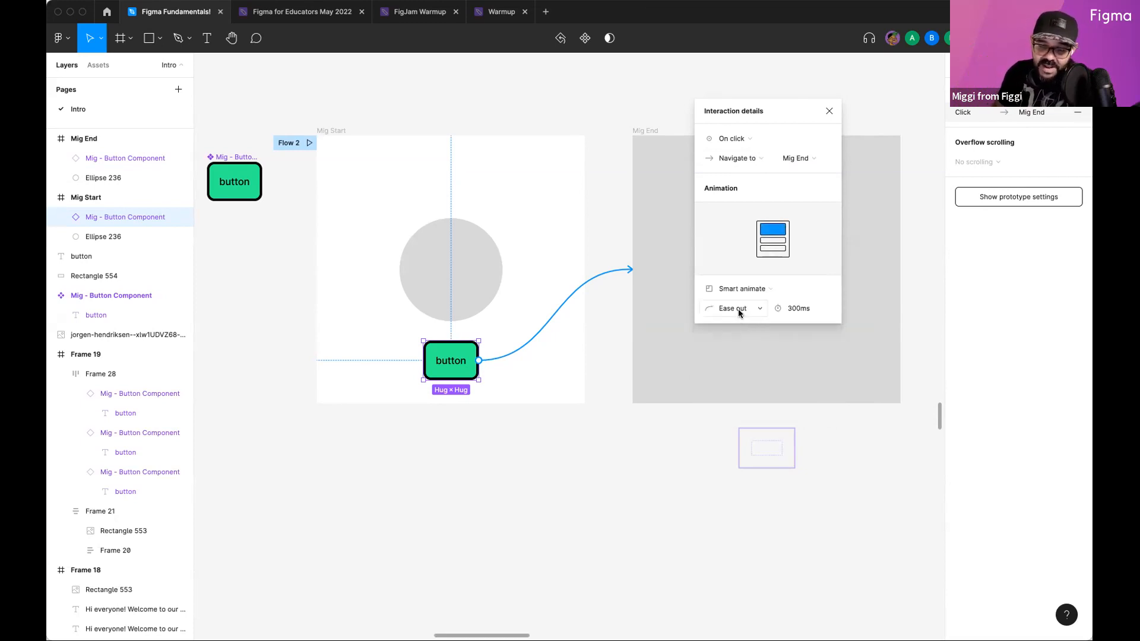
click(738, 309)
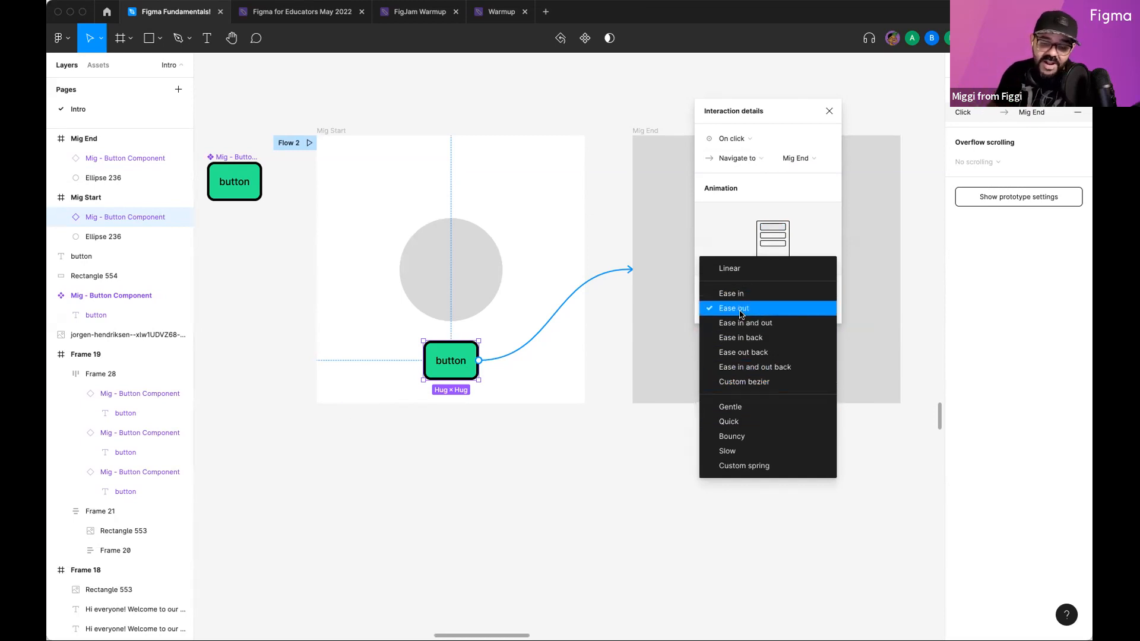
click(750, 386)
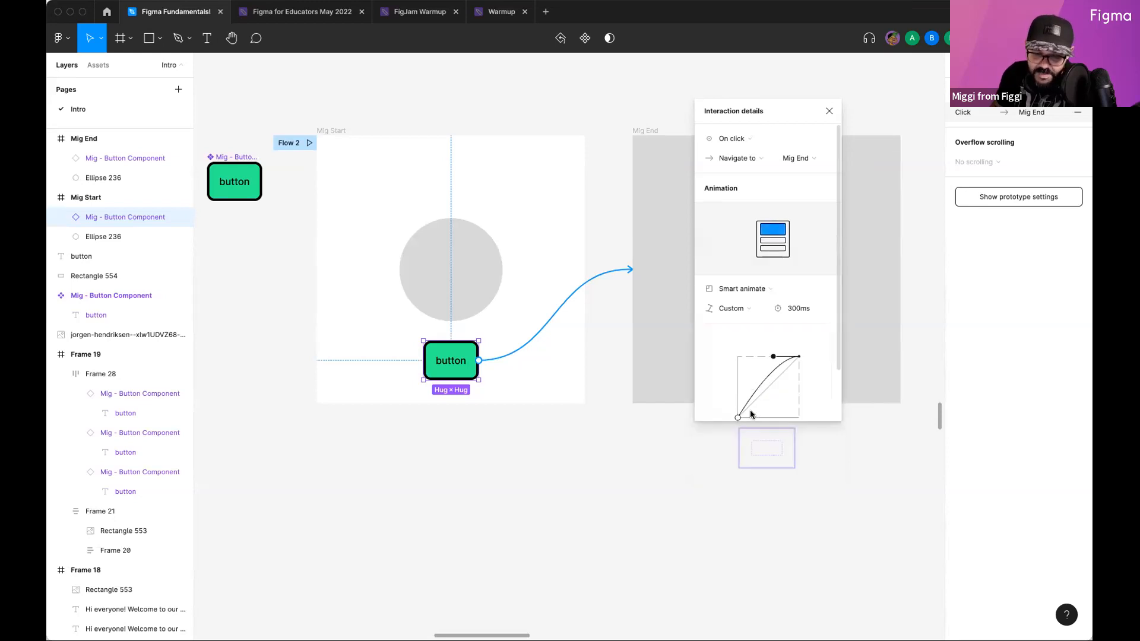
Step: Shape the custom easing into a steep S-curve with bezier values of about 0.9, 0, 0.09, 1
drag(736, 419, 784, 418)
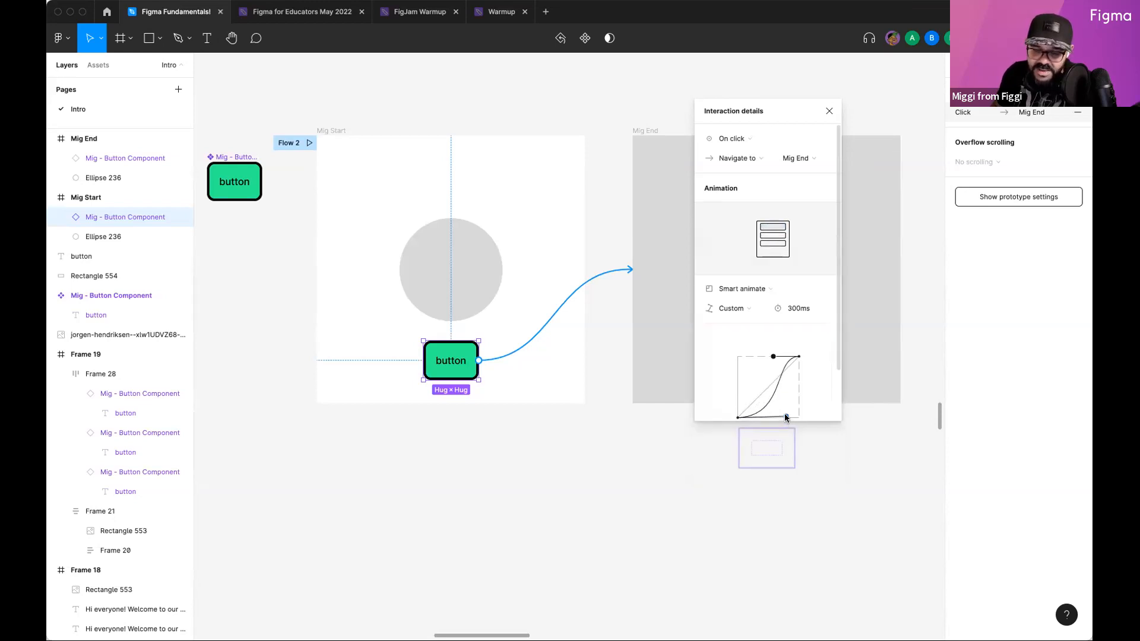
drag(773, 356, 743, 357)
scroll(743, 358, down, 2)
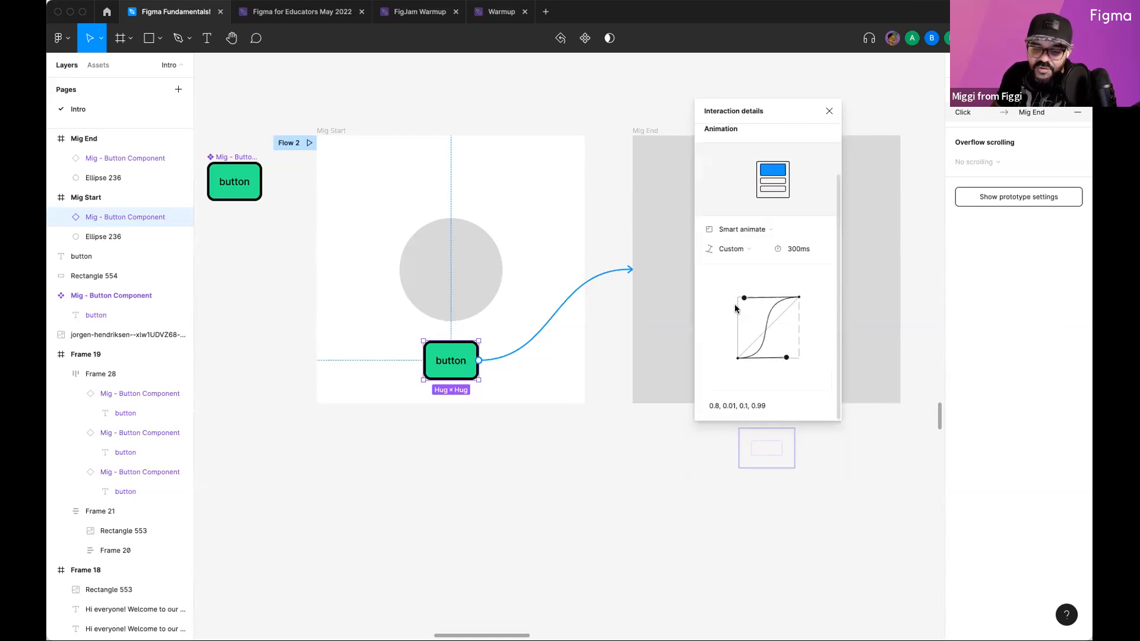
drag(743, 296, 745, 295)
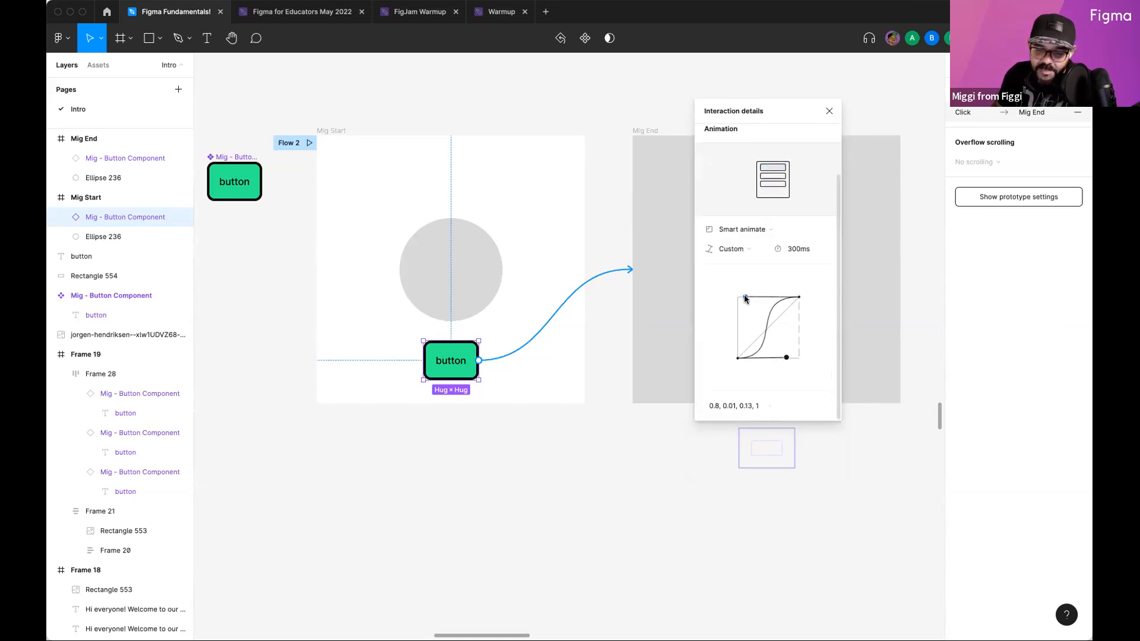
drag(784, 356, 792, 358)
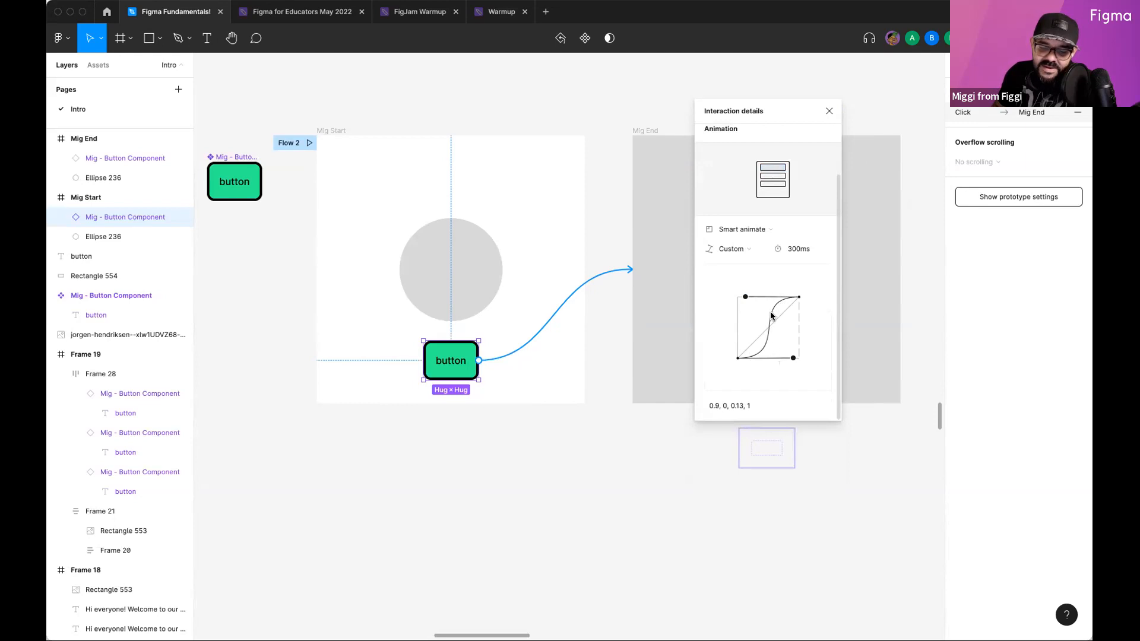
drag(744, 296, 742, 300)
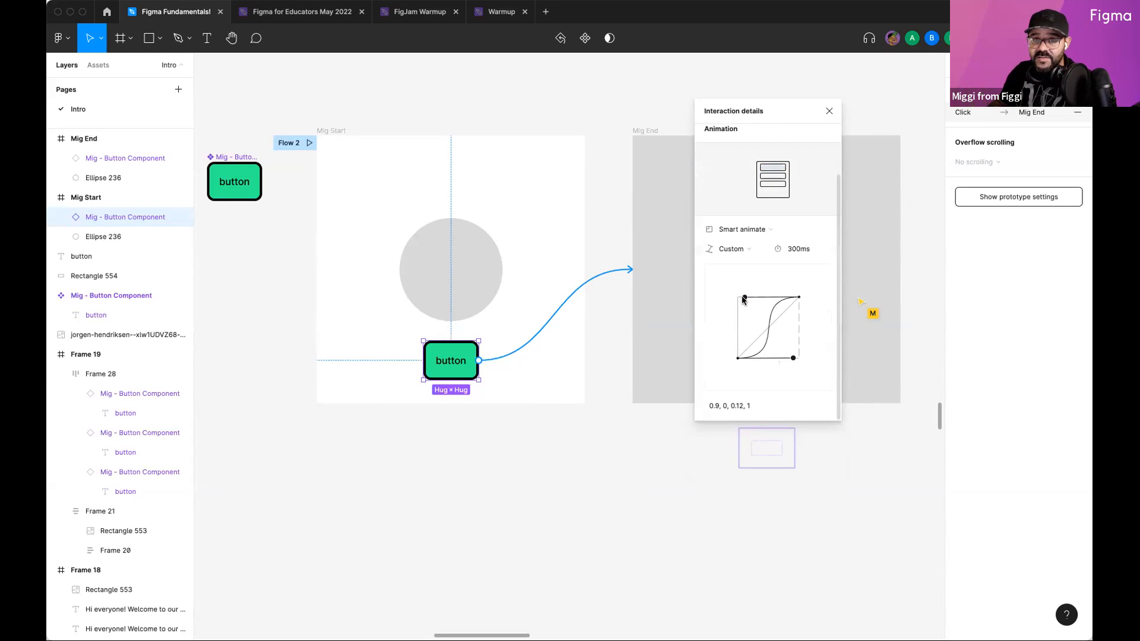
drag(742, 300, 742, 297)
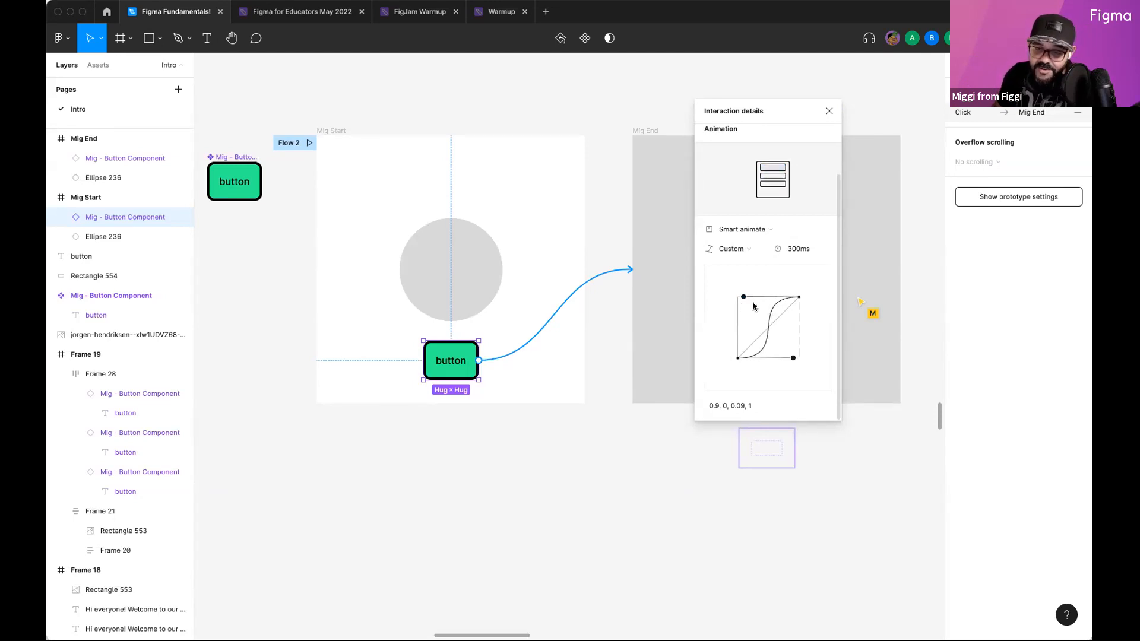
Step: Set the animation duration of the button's Mig End interaction to 450ms and close the interaction details
click(793, 251)
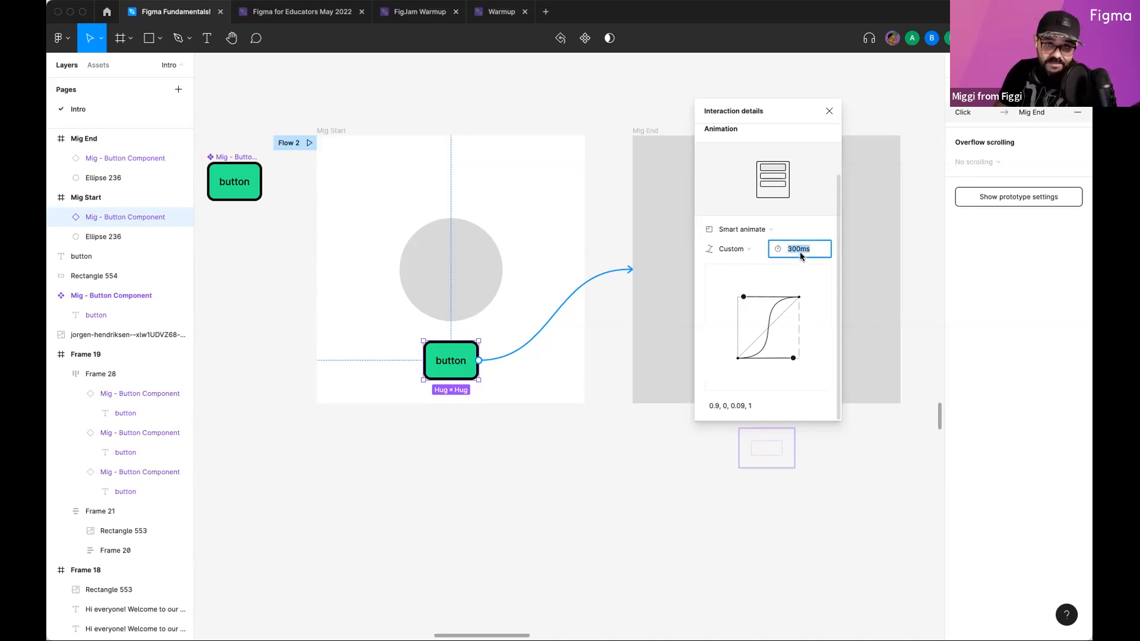
text(450)
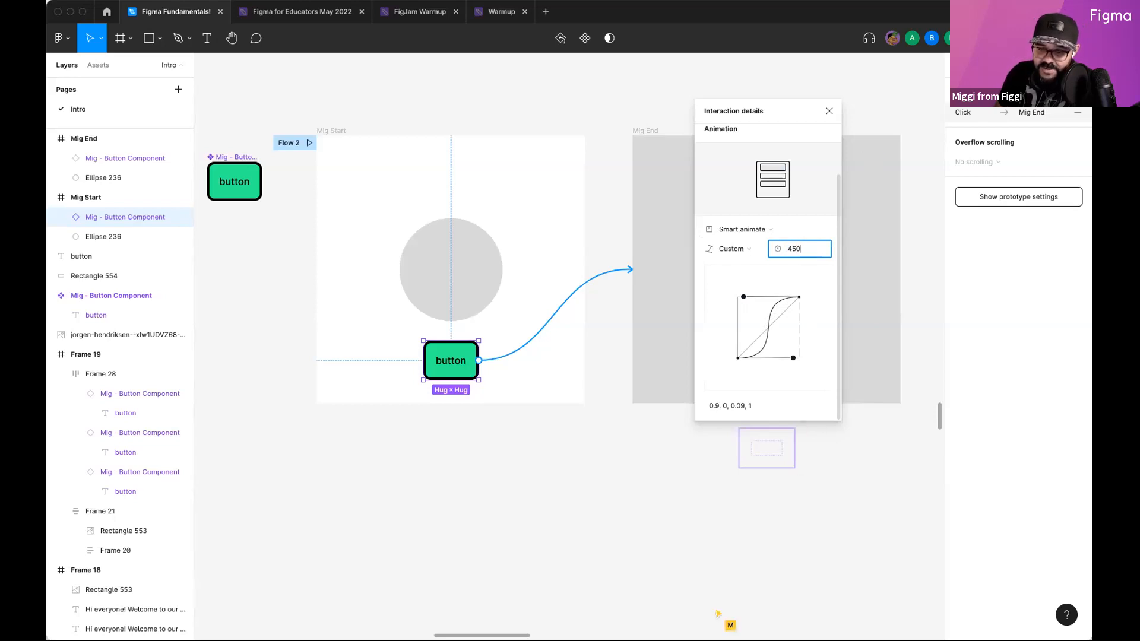
key(Return)
click(829, 111)
Step: Connect the Mig End frame back to Mig Start with an On click, Navigate to interaction
click(738, 265)
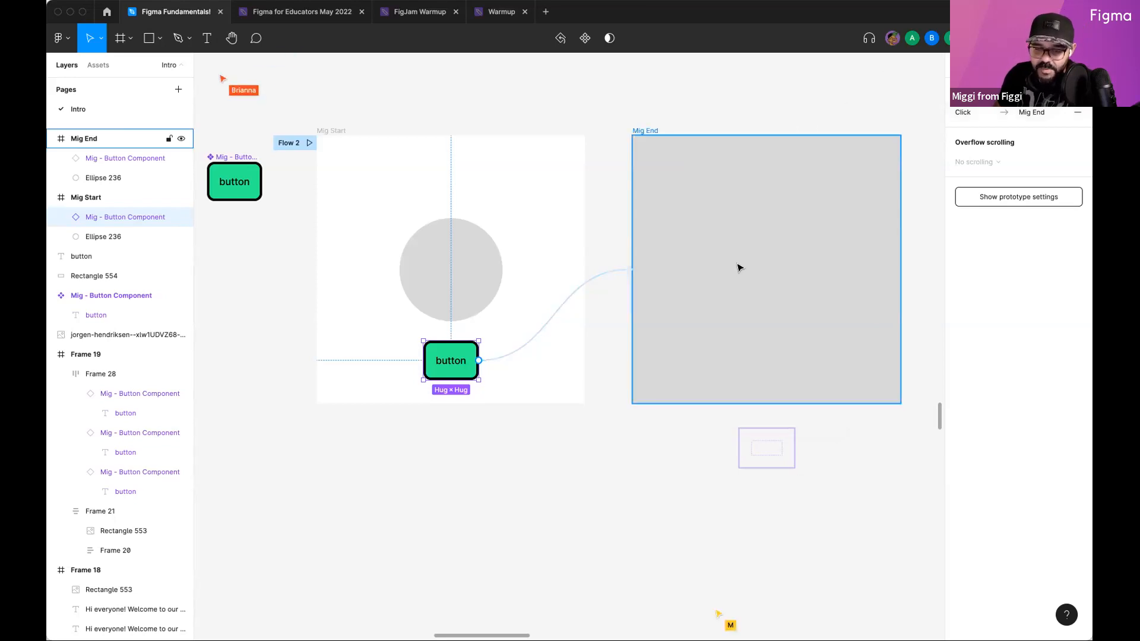
drag(900, 269, 568, 282)
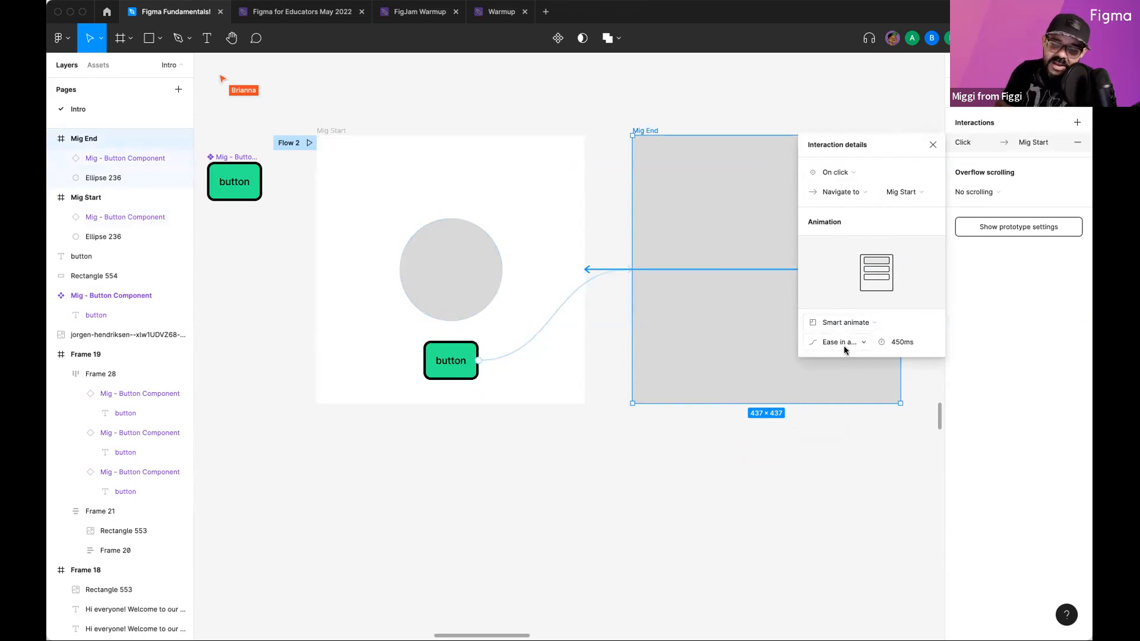
click(804, 542)
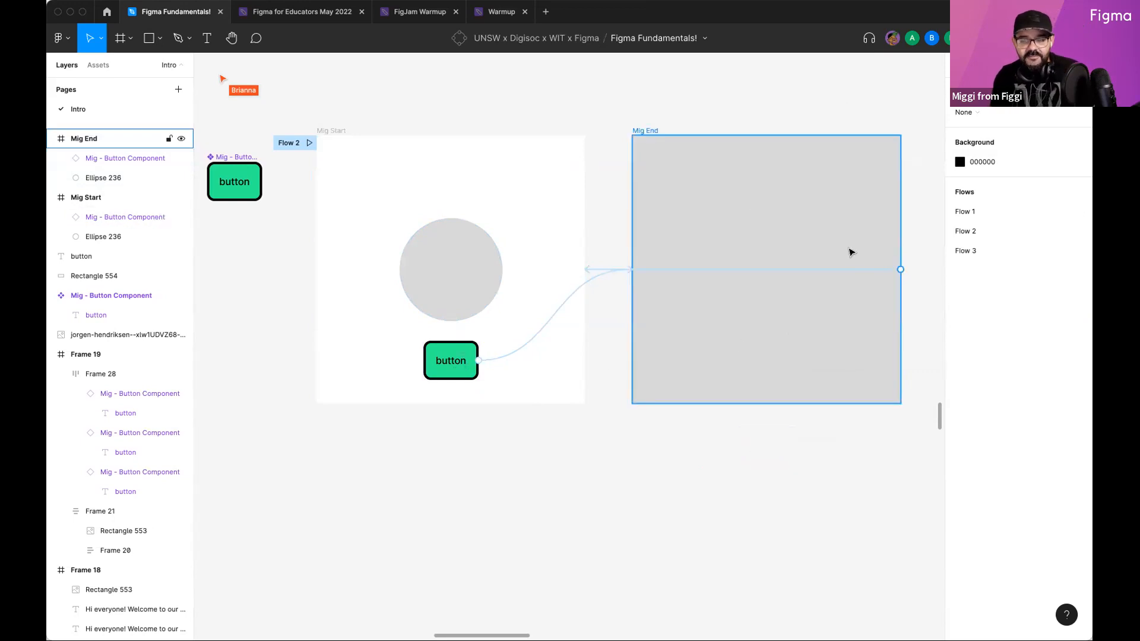
Step: Present the prototype and switch the preview to Flow 2
key(super+alt+Return)
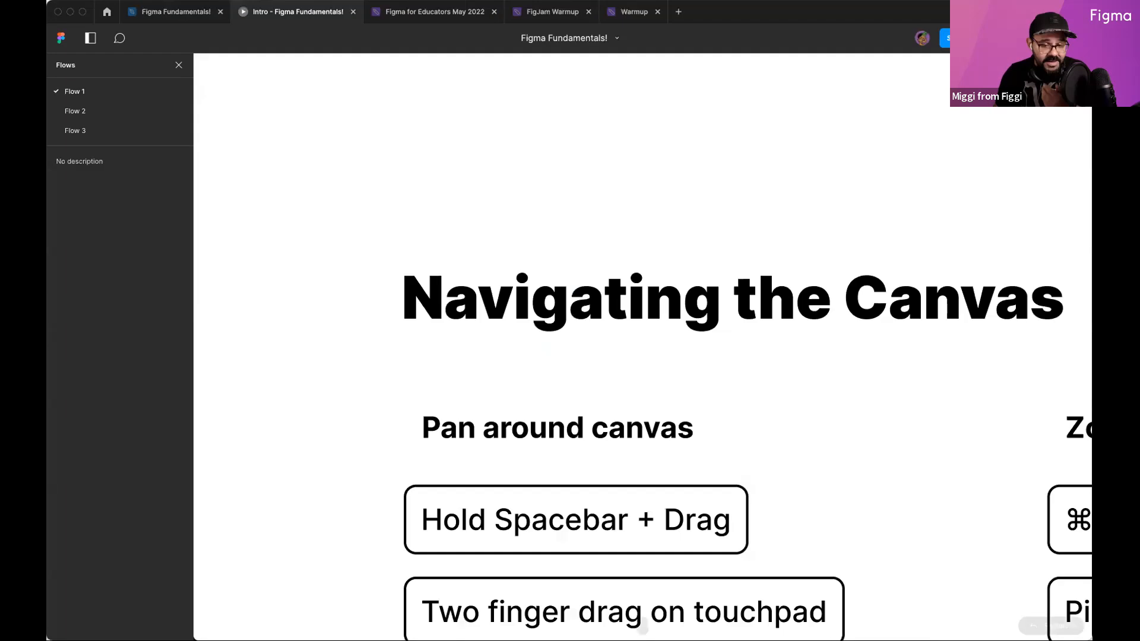
click(136, 115)
click(134, 128)
click(135, 111)
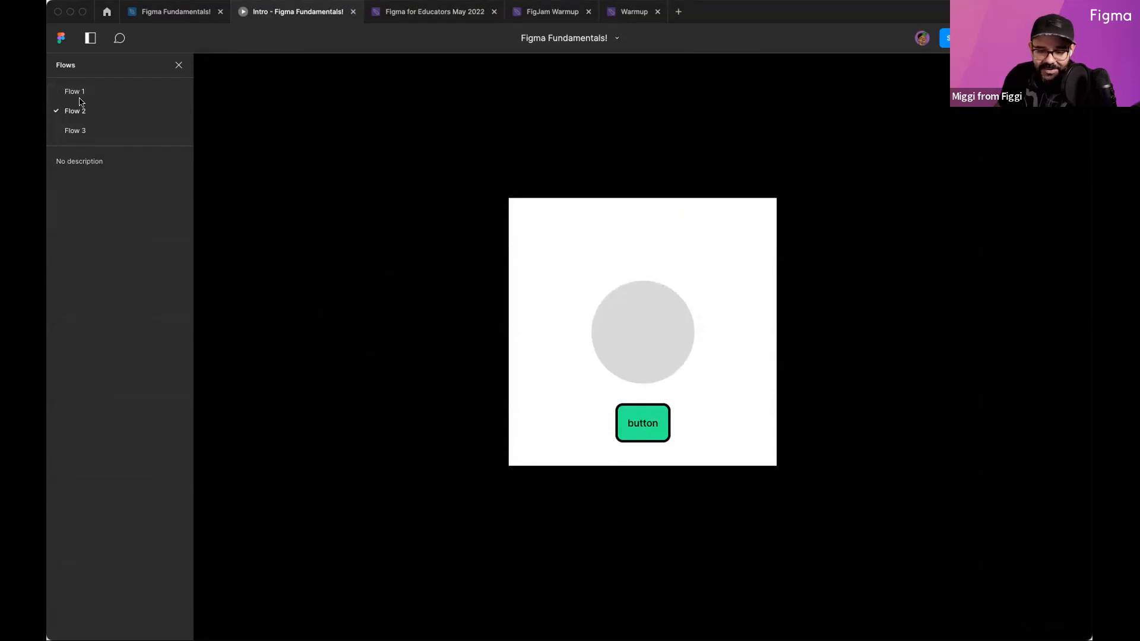
Step: Play the circle transition forward and back several times in the preview and return to the Figma Fundamentals! design file
click(656, 424)
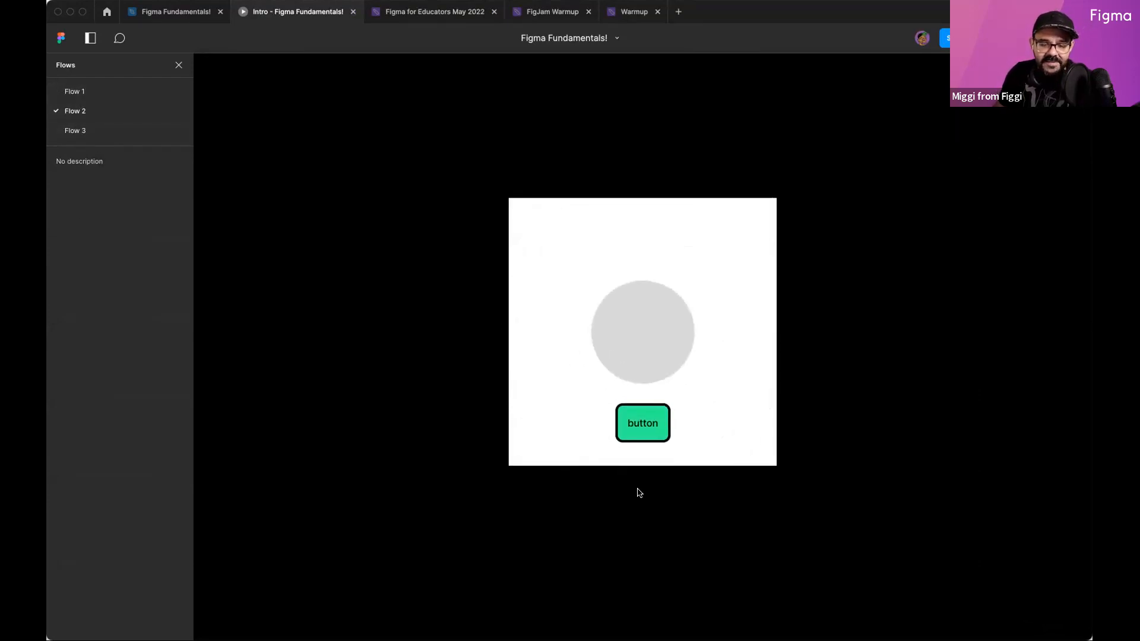
click(643, 443)
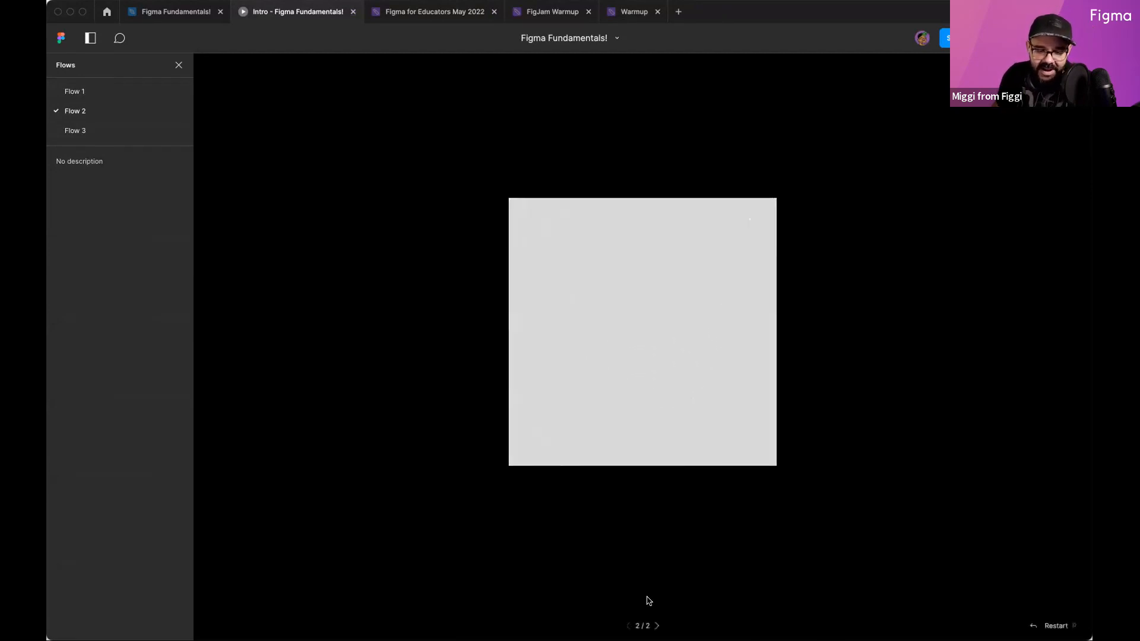
click(644, 424)
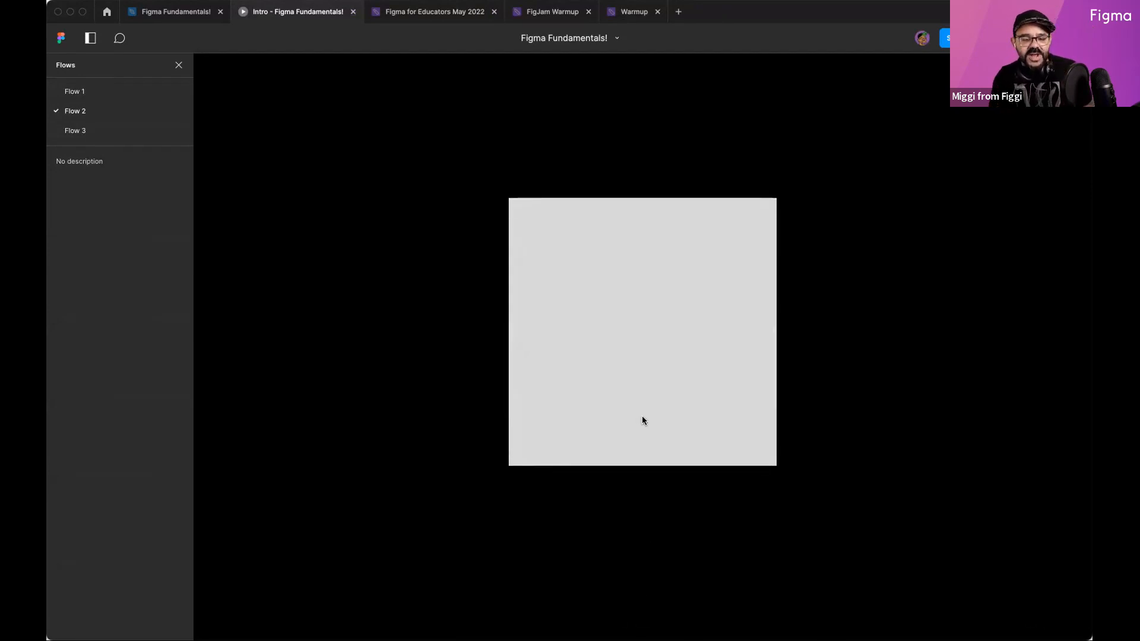
click(638, 420)
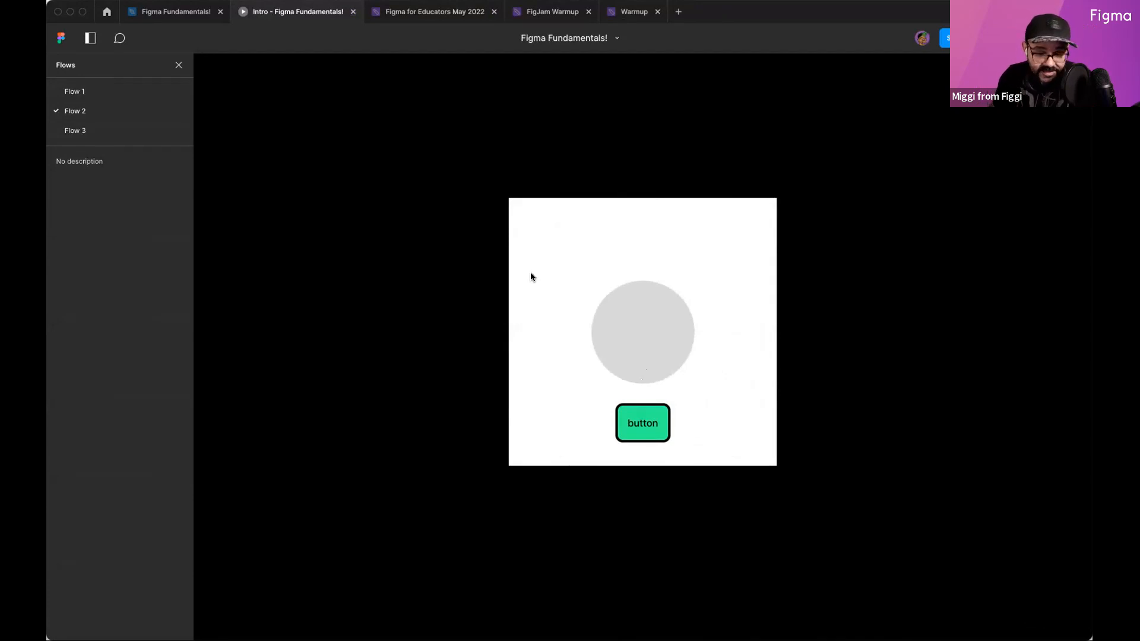
click(626, 427)
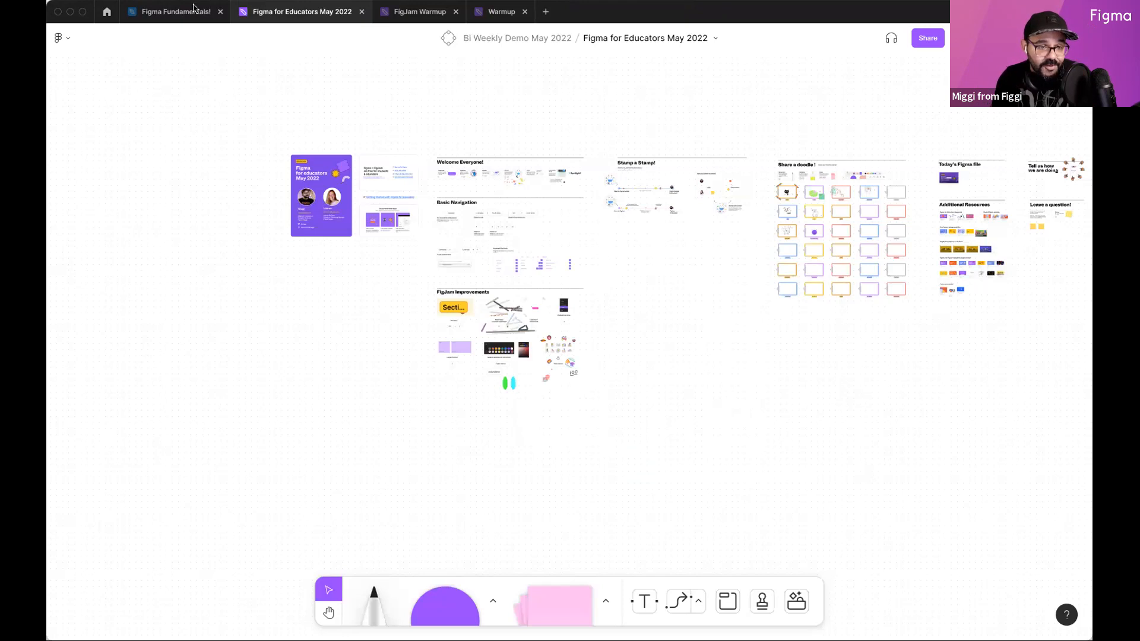
click(193, 8)
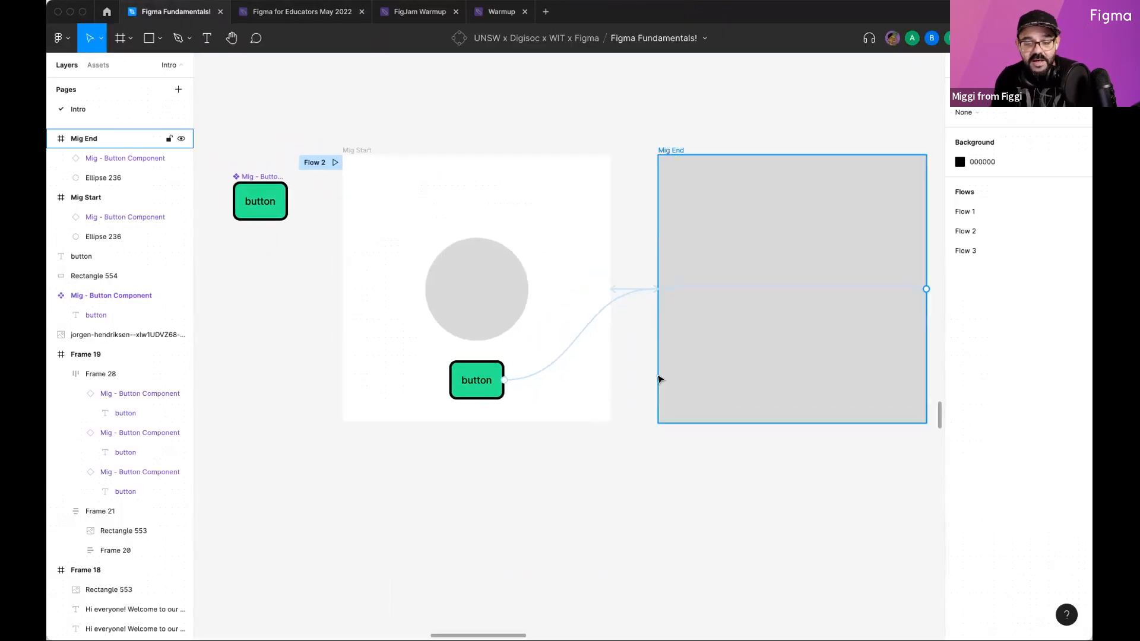
Step: Change the fill of the large ellipse in Mig End to red FF3838
click(773, 344)
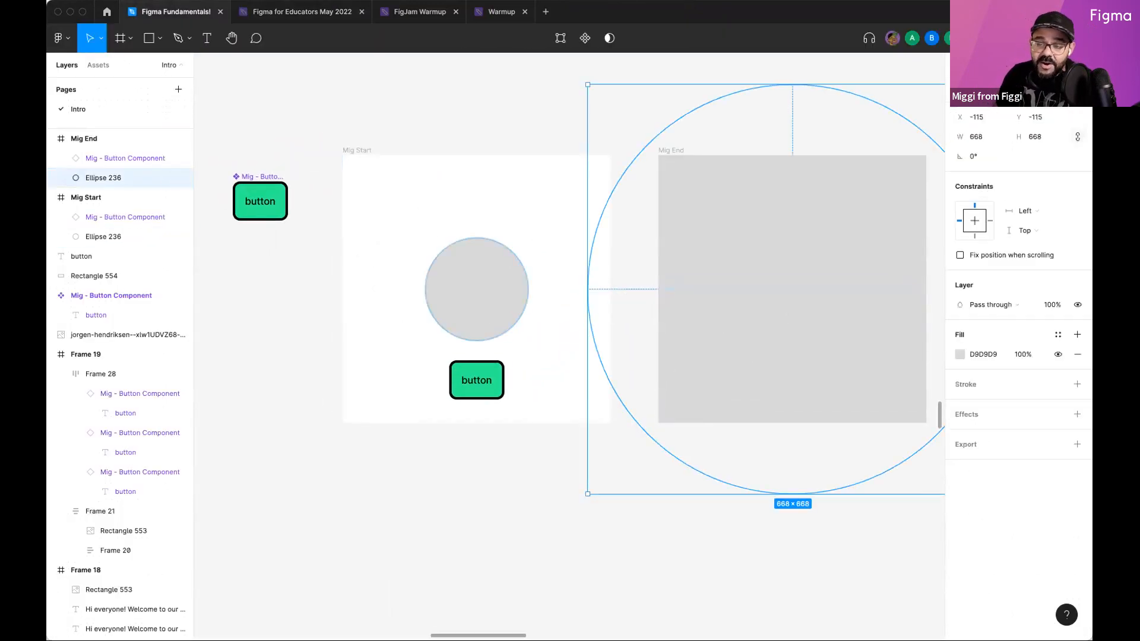
click(957, 355)
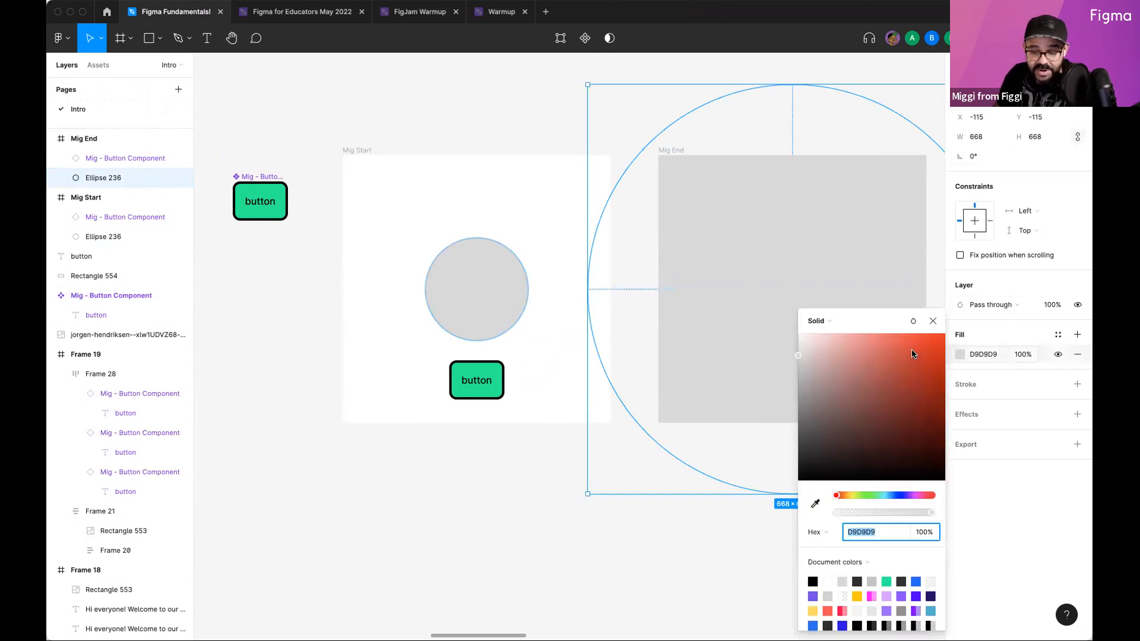
drag(912, 355, 912, 333)
click(933, 322)
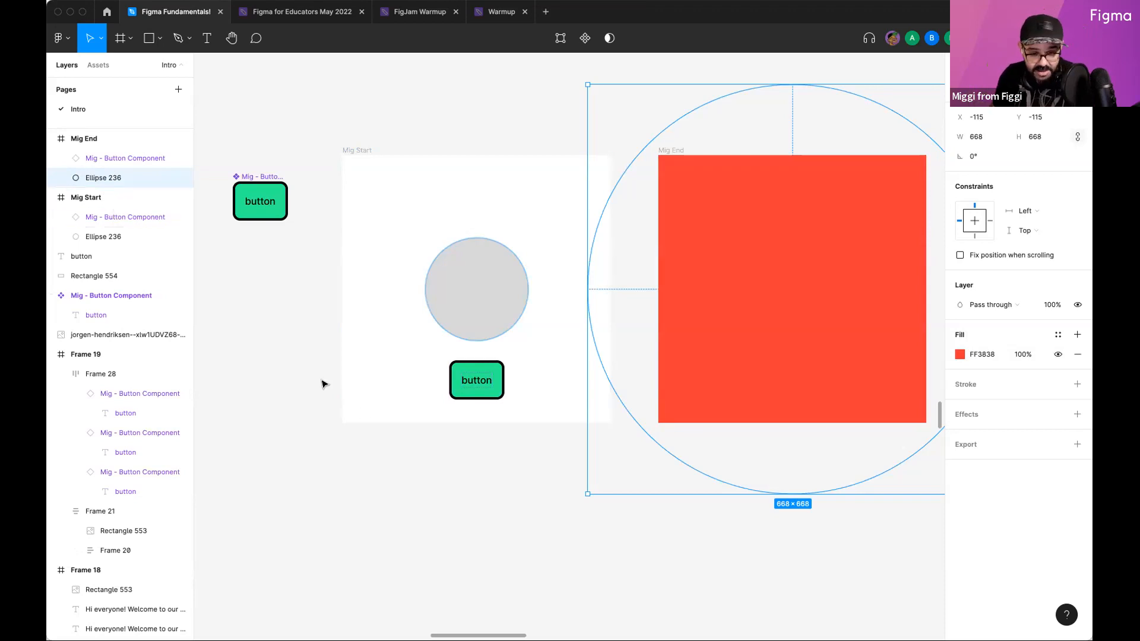
Step: Change the fill of the circle in Mig Start to blue 5E9EFF and deselect it
click(484, 321)
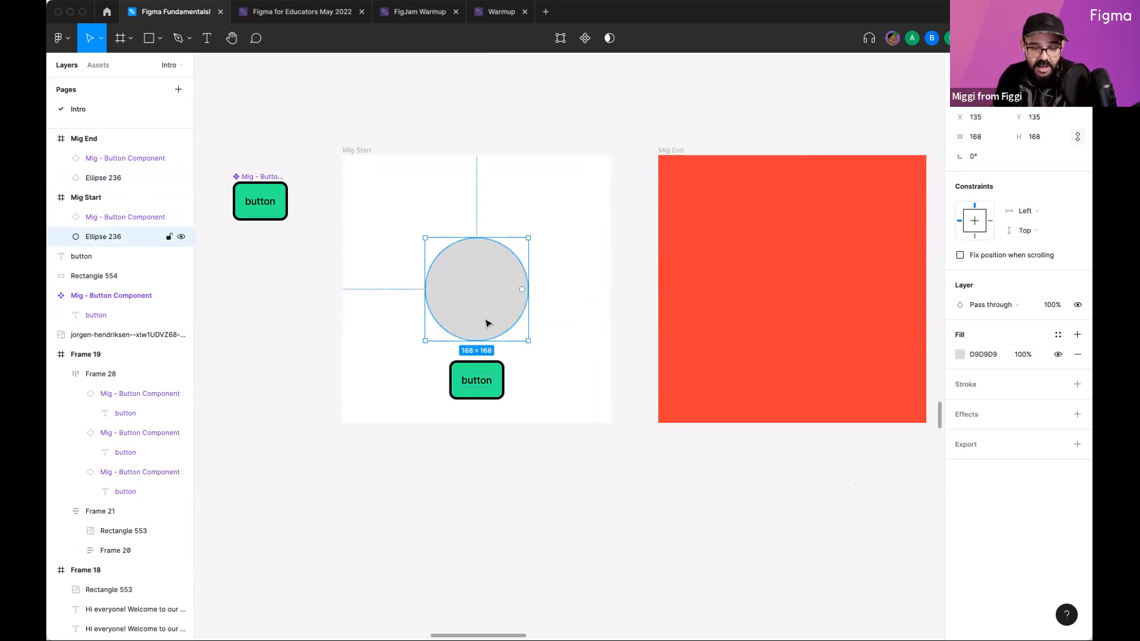
click(959, 355)
drag(867, 495, 893, 495)
drag(890, 356, 890, 333)
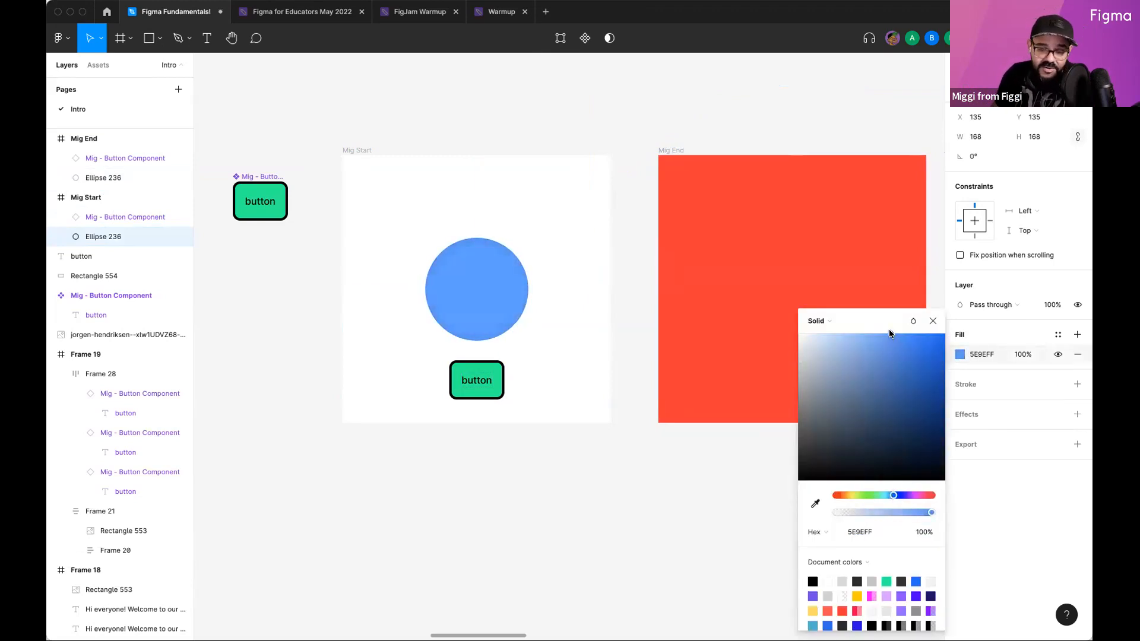
click(931, 321)
click(611, 468)
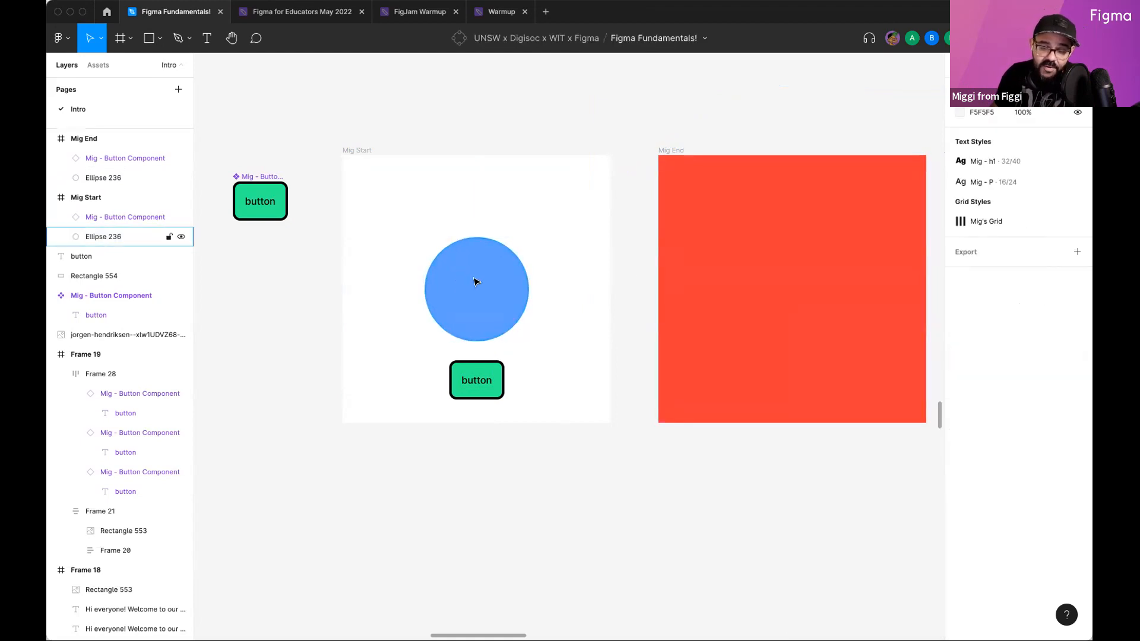
Step: Show the prototype connections and rename the Mig Start frame's flow from Flow 2 to Mig's Flow
click(1001, 64)
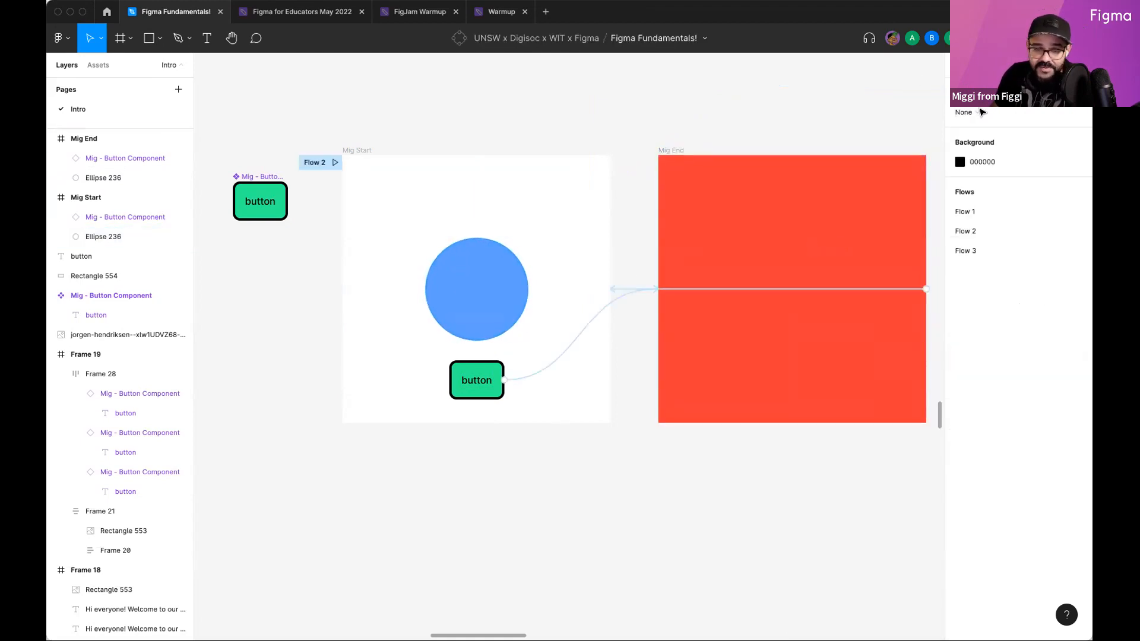
click(326, 168)
click(311, 168)
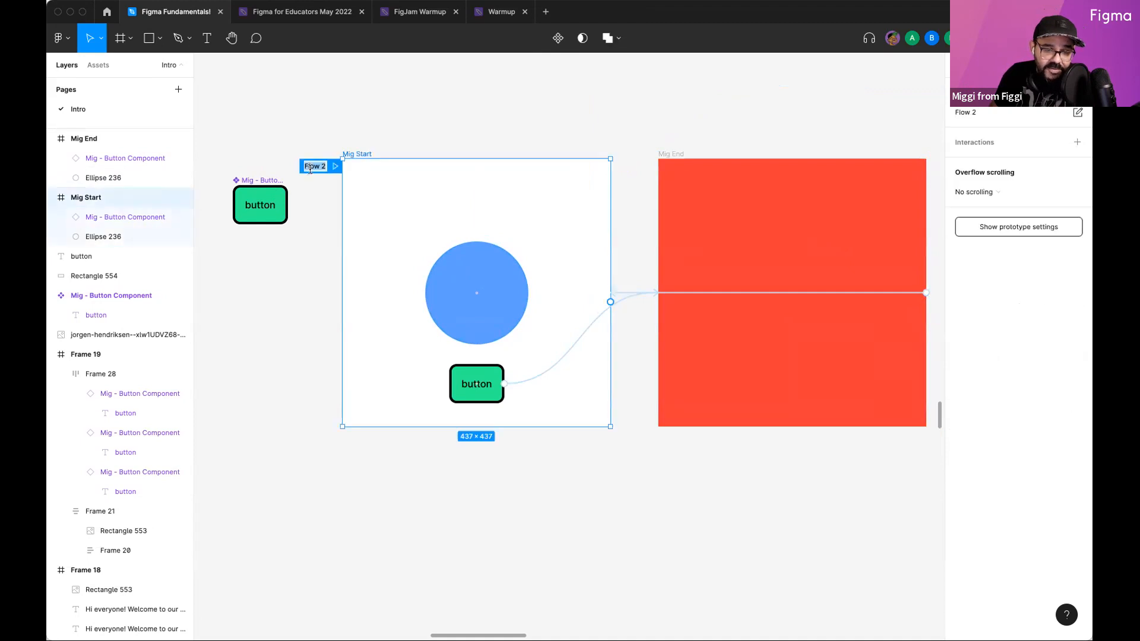
text(Mig's Flow)
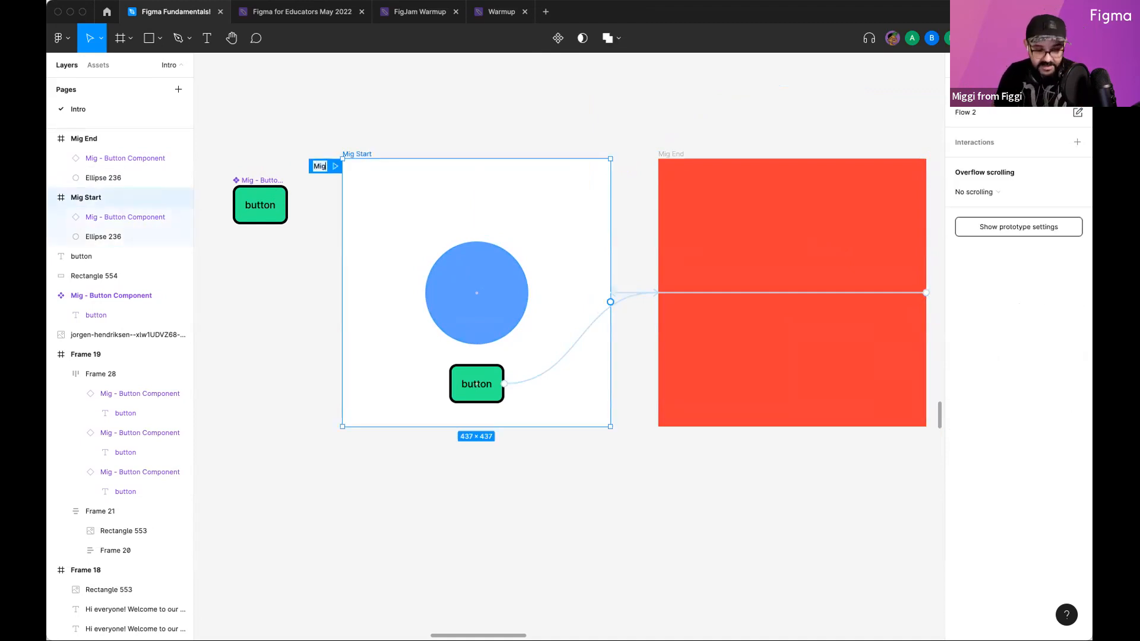
key(Return)
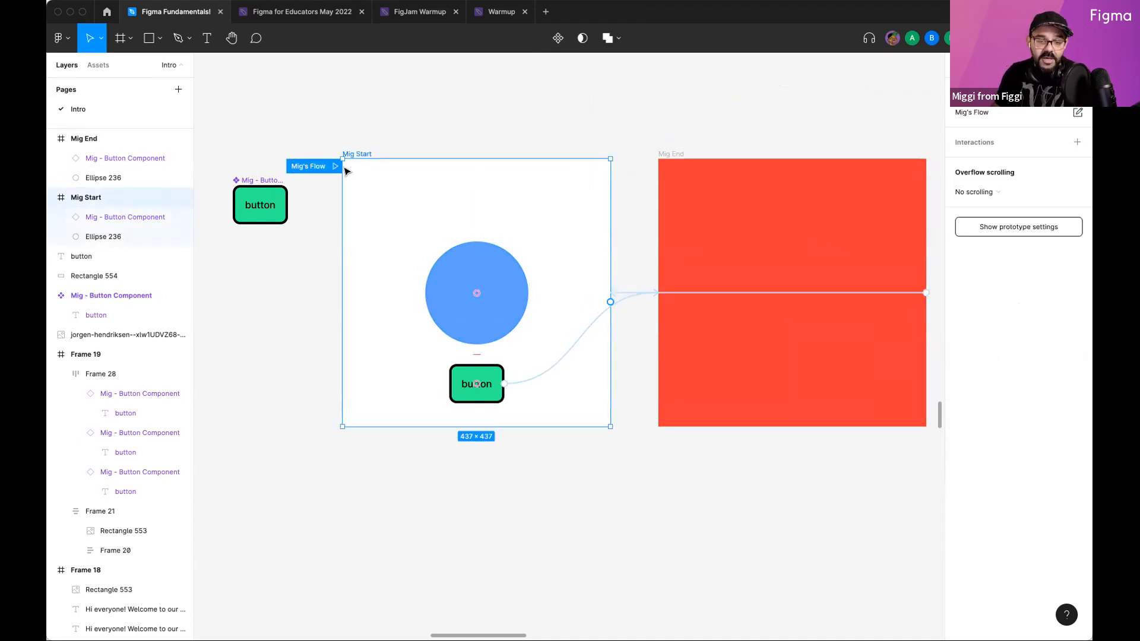
Step: Preview Mig's Flow, play the recoloured circle transition both ways, and close the preview to return to the design file
click(335, 166)
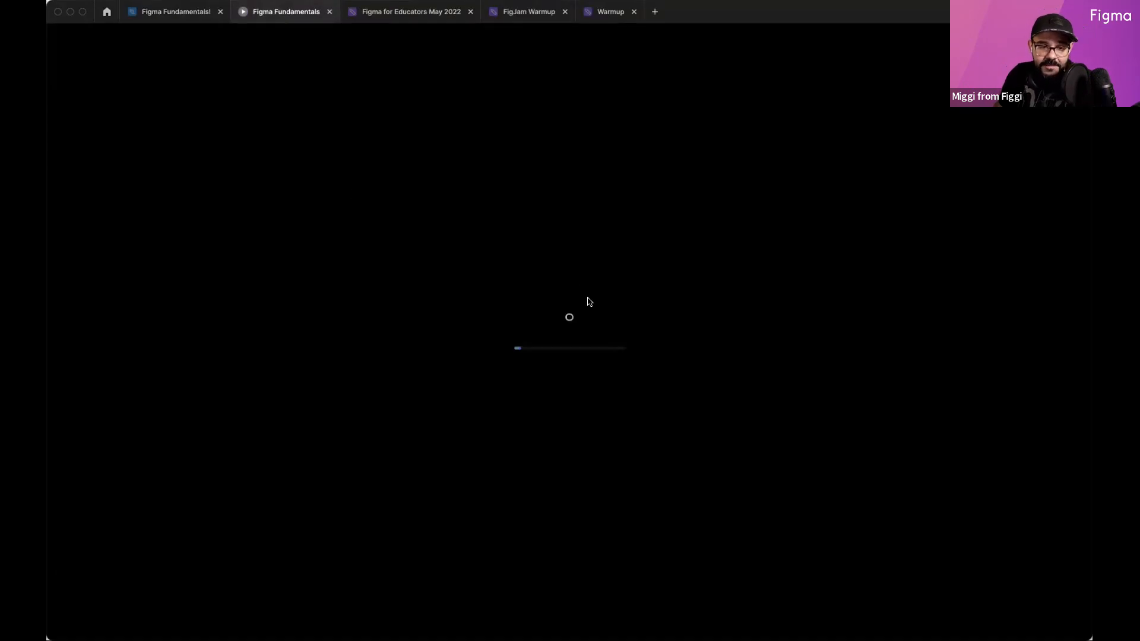
click(642, 431)
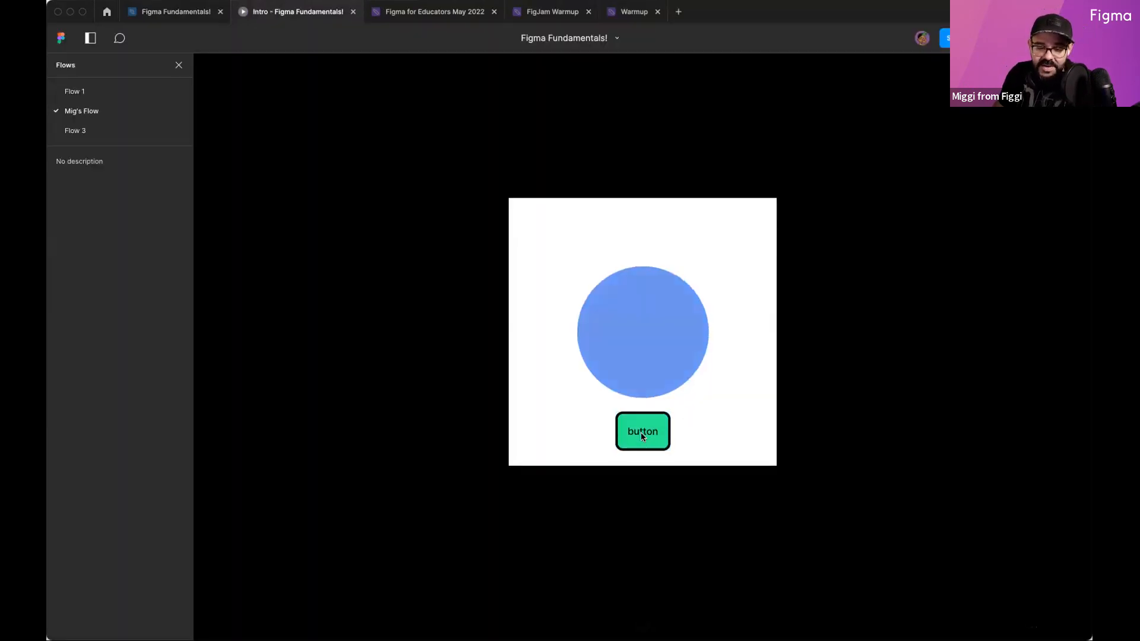
click(648, 421)
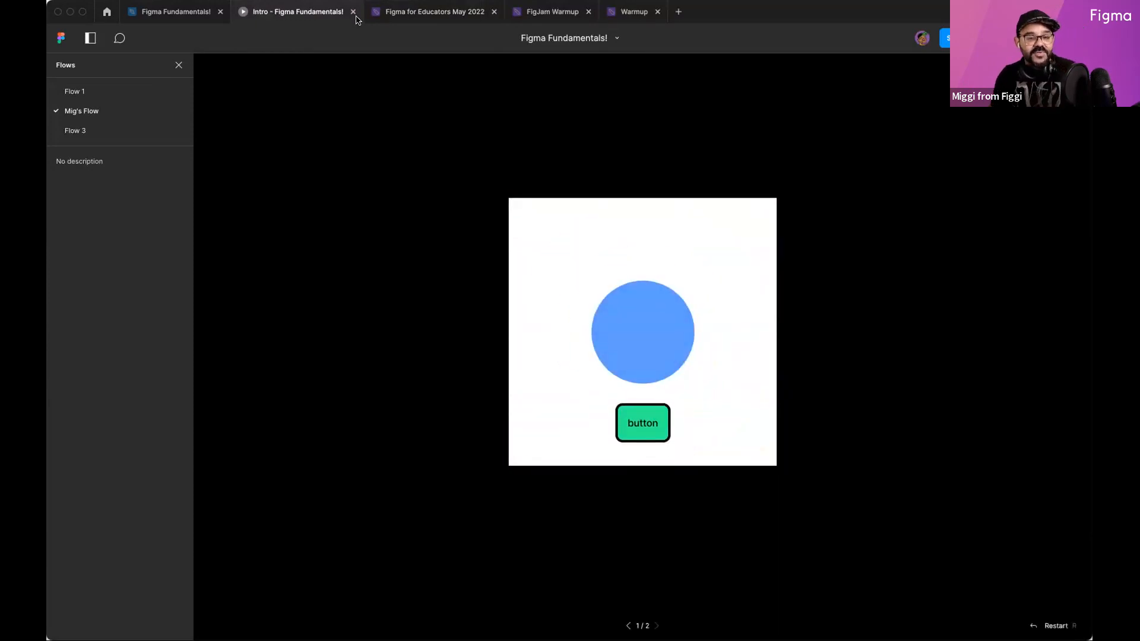
click(352, 12)
click(178, 12)
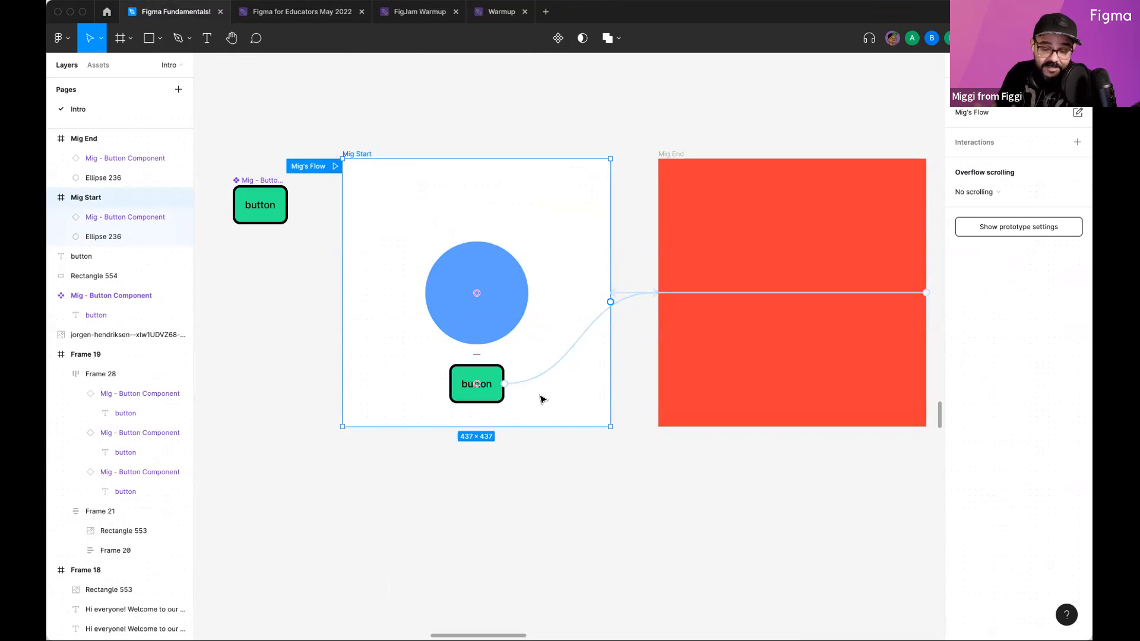
Step: Switch the button-to-Mig End interaction to Custom spring easing and shape its curve to a stiffness of about 239
click(552, 372)
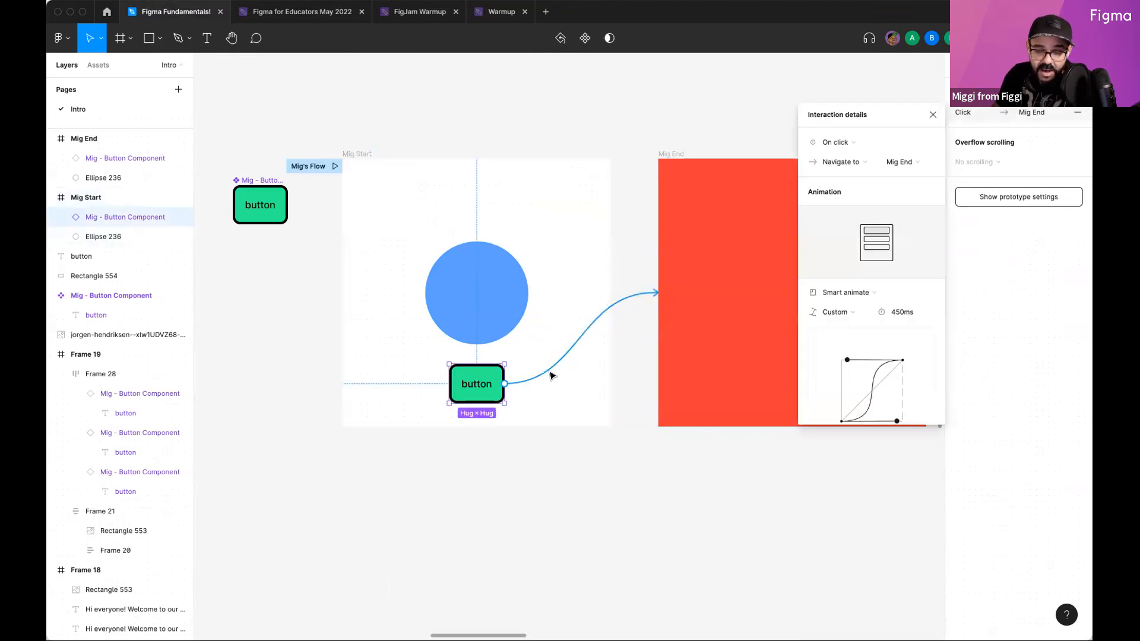
click(846, 313)
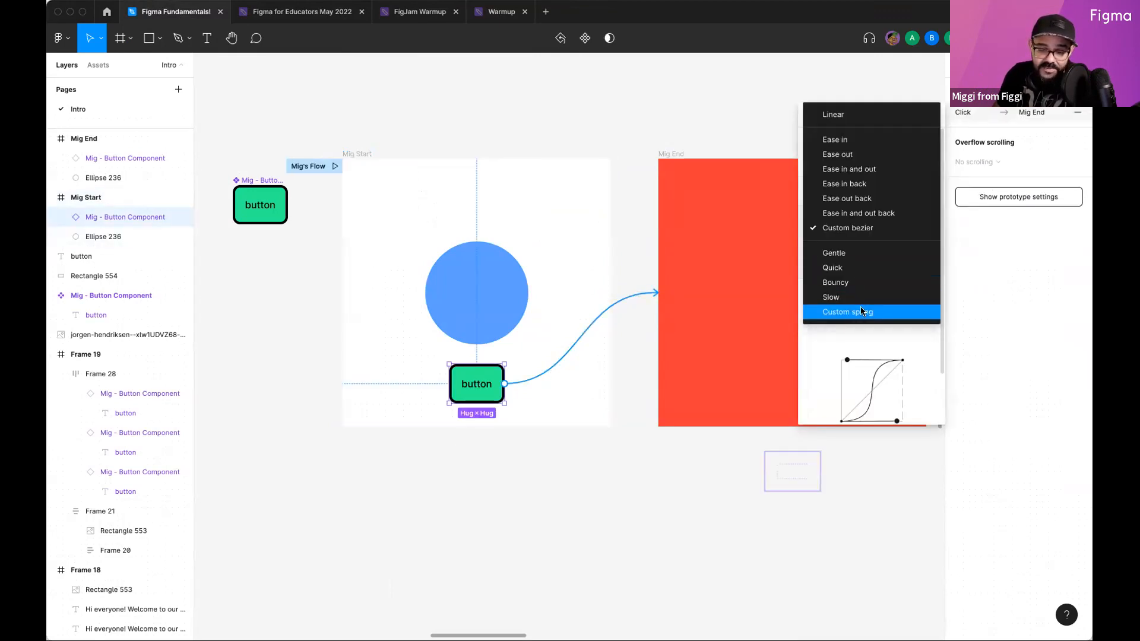
click(860, 311)
drag(823, 388, 838, 383)
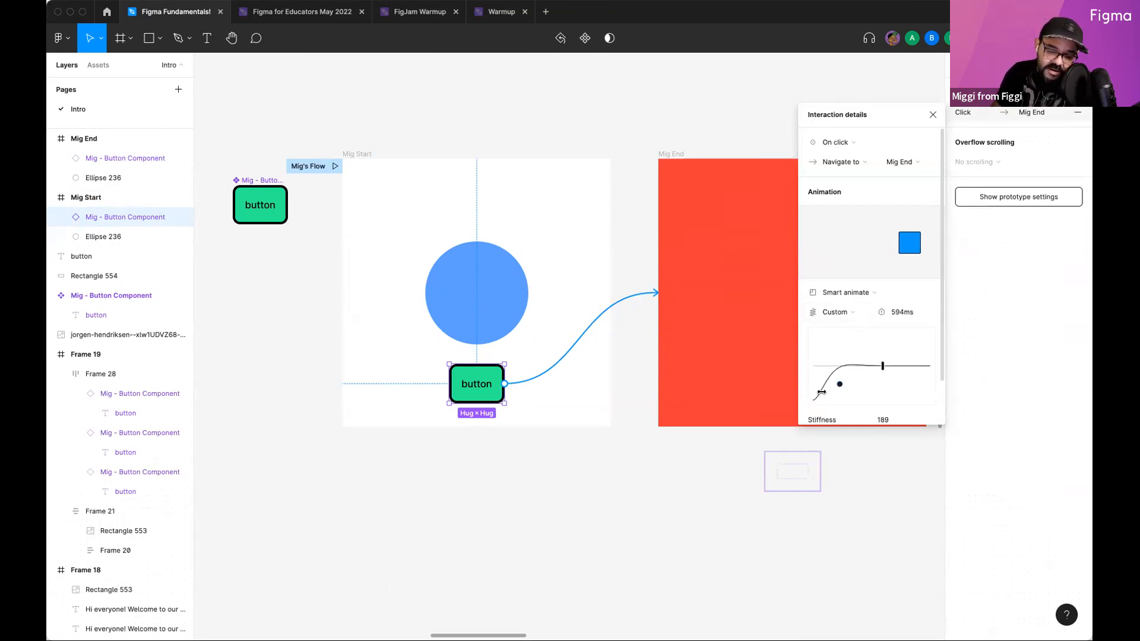
drag(839, 384, 837, 387)
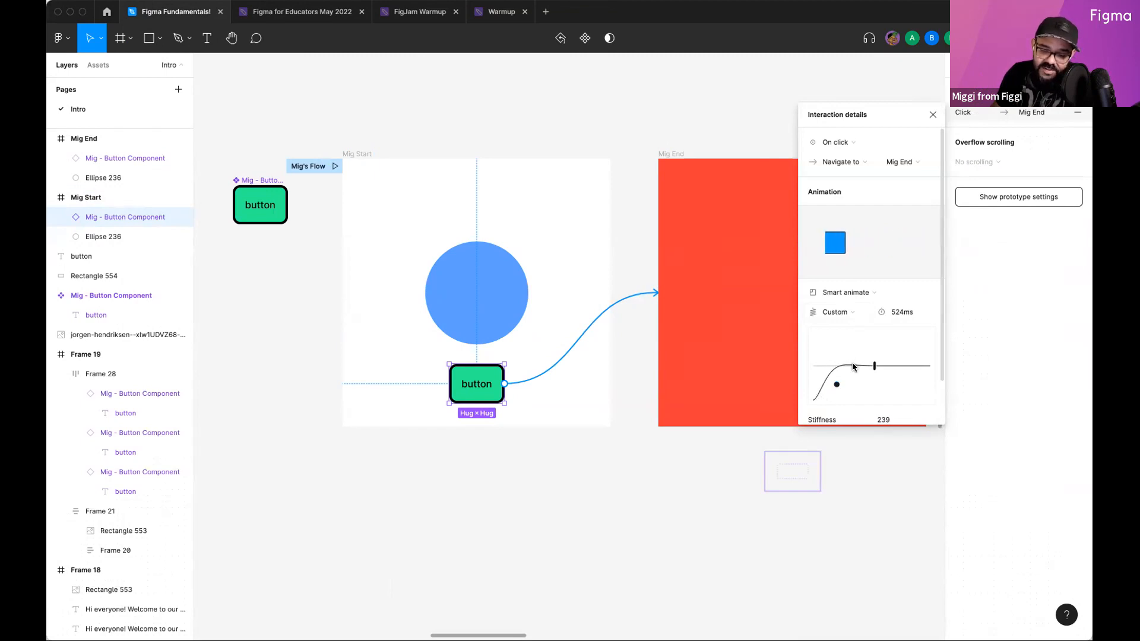
Step: Give the Mig End-to-Mig Start interaction Custom spring easing and shape a bouncy curve with a stiffness of about 1020
click(779, 330)
click(789, 294)
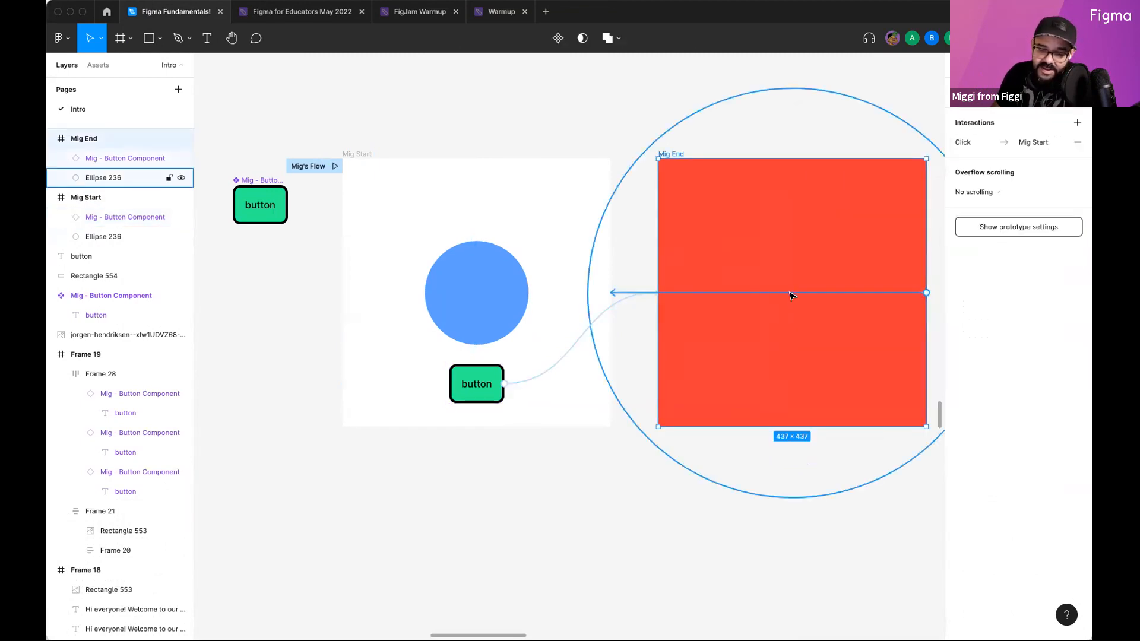
click(985, 144)
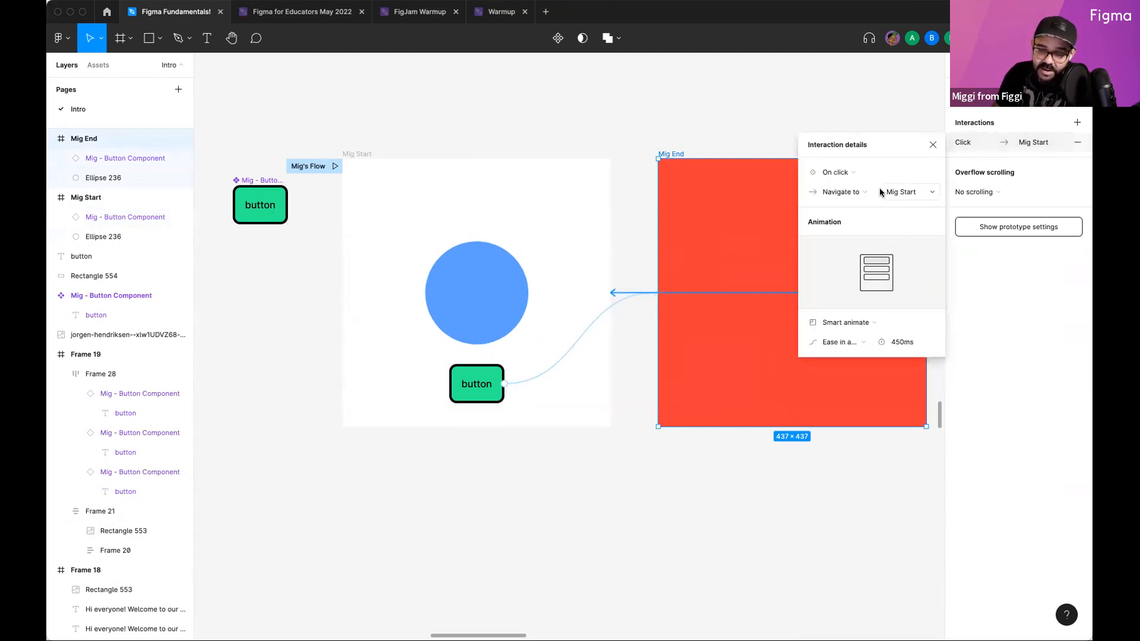
click(842, 342)
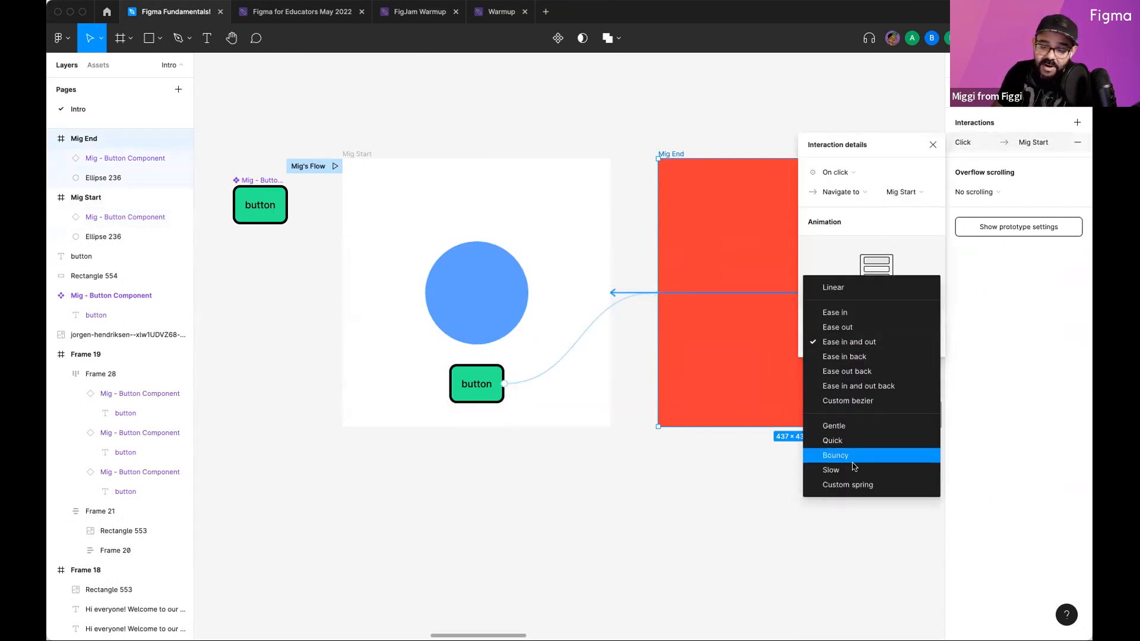
click(850, 485)
drag(852, 419, 825, 379)
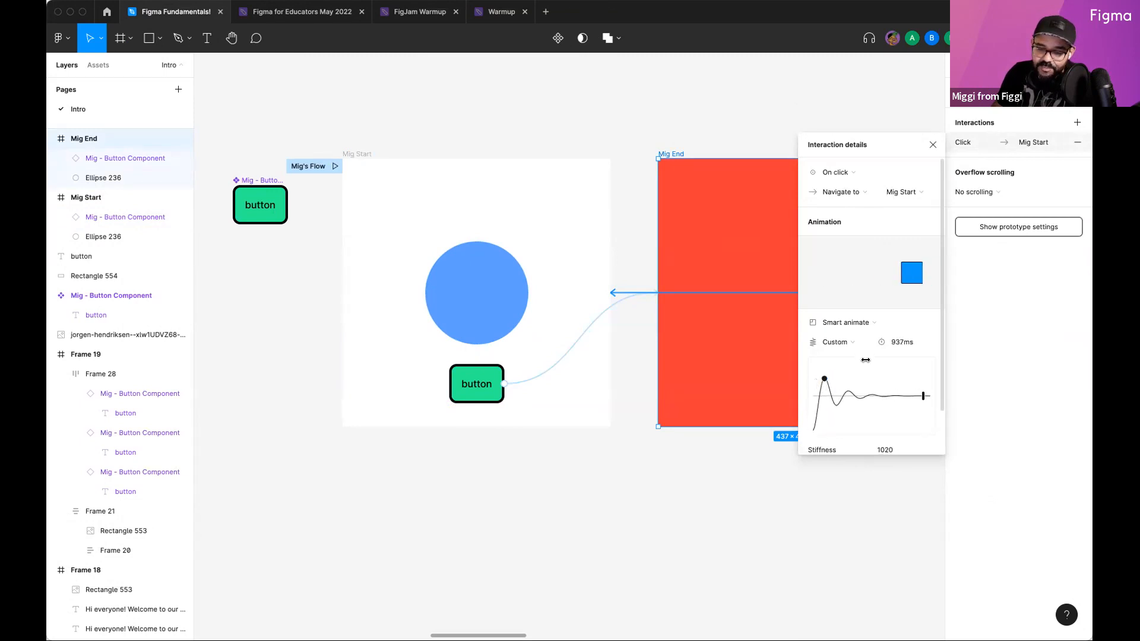
Step: Preview Mig's Flow and play the spring-eased circle transition in both directions several times
click(590, 450)
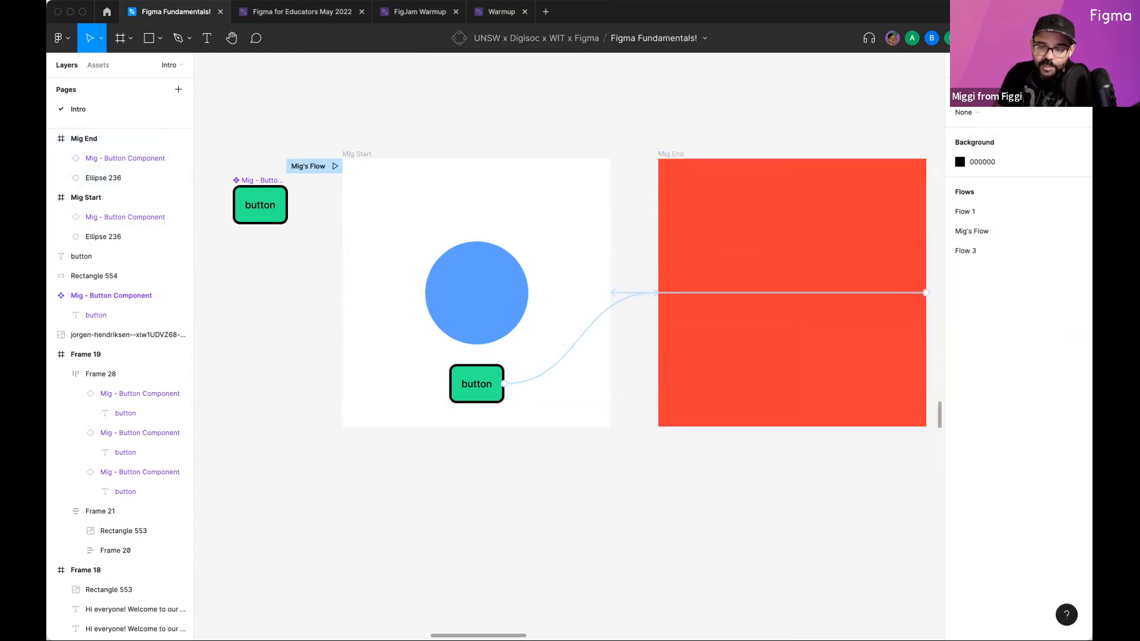
key(super+alt+Return)
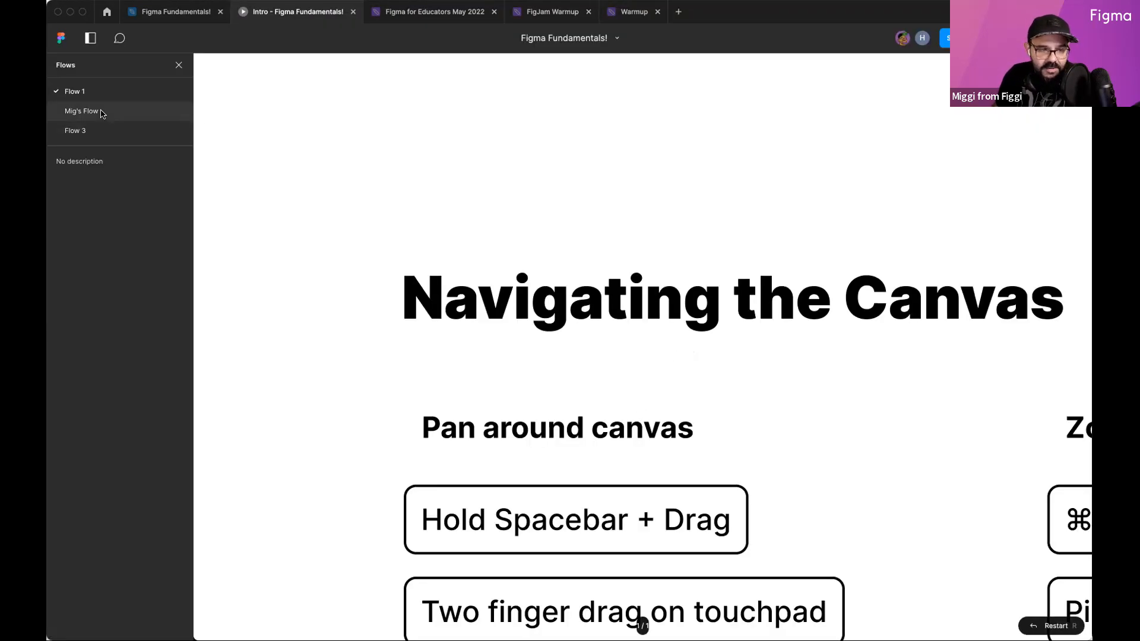
click(81, 111)
click(661, 442)
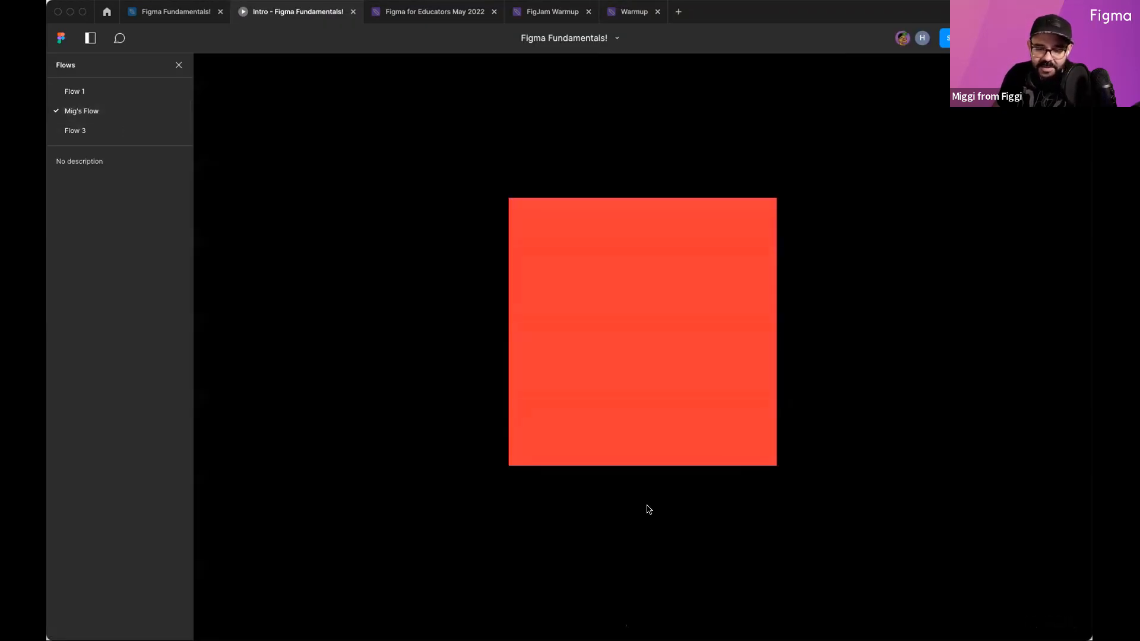
click(659, 381)
click(656, 426)
click(650, 462)
click(651, 443)
click(659, 381)
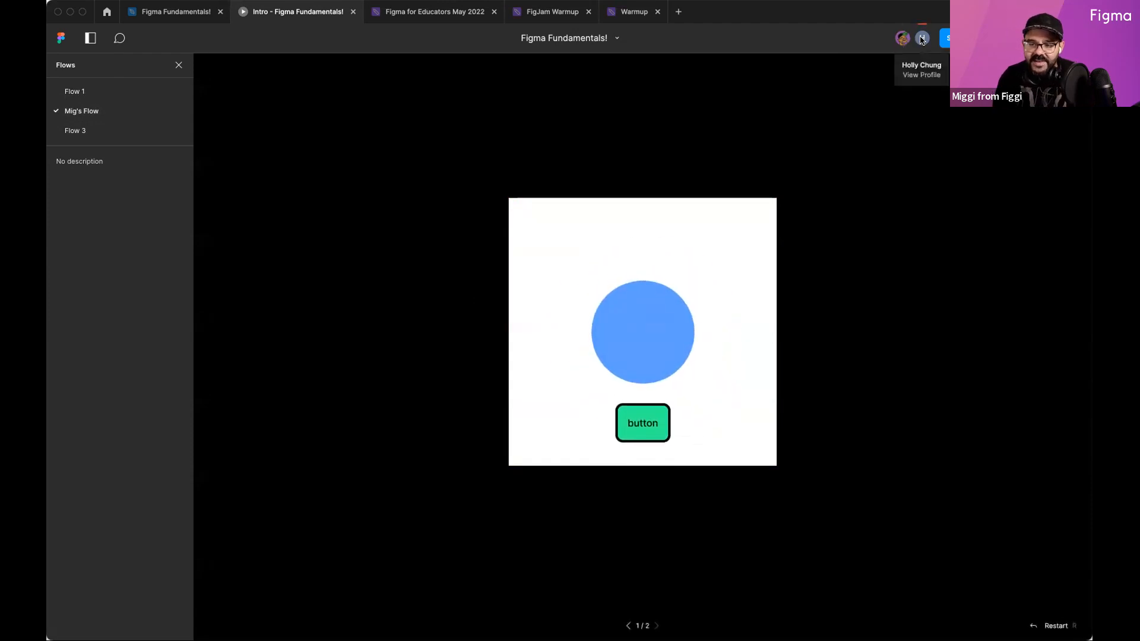
Step: Follow two collaborators' views in the shared preview, and return to the Figma Fundamentals! design file
click(920, 39)
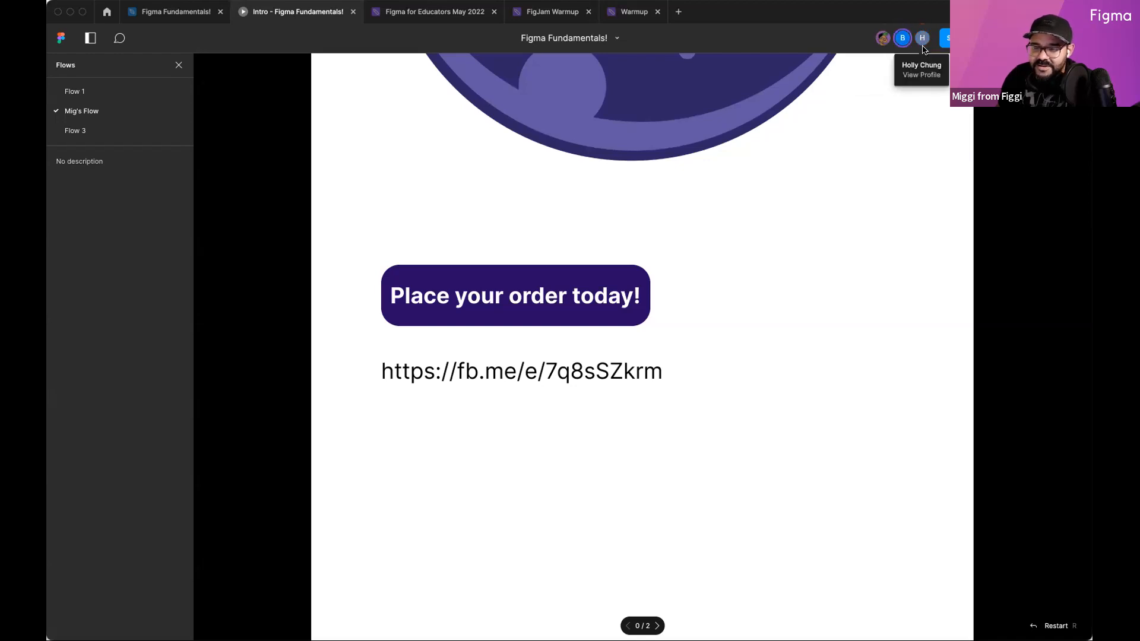
click(902, 40)
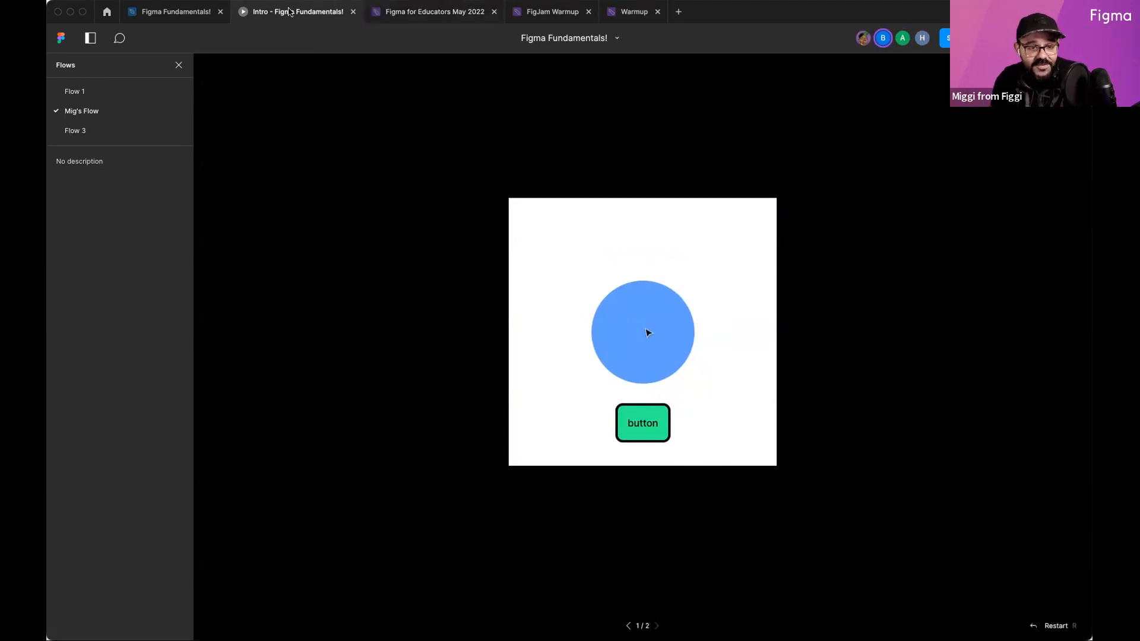
click(176, 11)
drag(625, 514, 622, 428)
scroll(623, 418, down, 5)
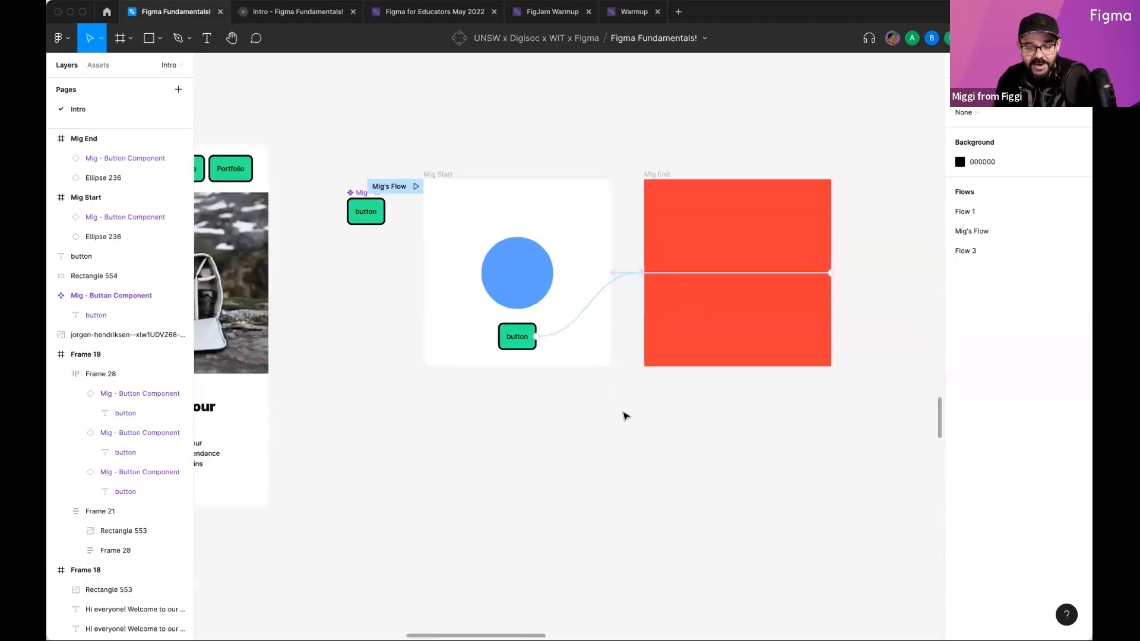
key(t)
key(r)
mouse_move(474, 348)
mouse_down()
mouse_move(595, 500)
mouse_move(580, 540)
mouse_up()
key(Delete)
Step: Draw a frame about 352 × 546 below Mig Start with a rectangle about 206 × 198 inside it
key(f)
drag(487, 372, 617, 572)
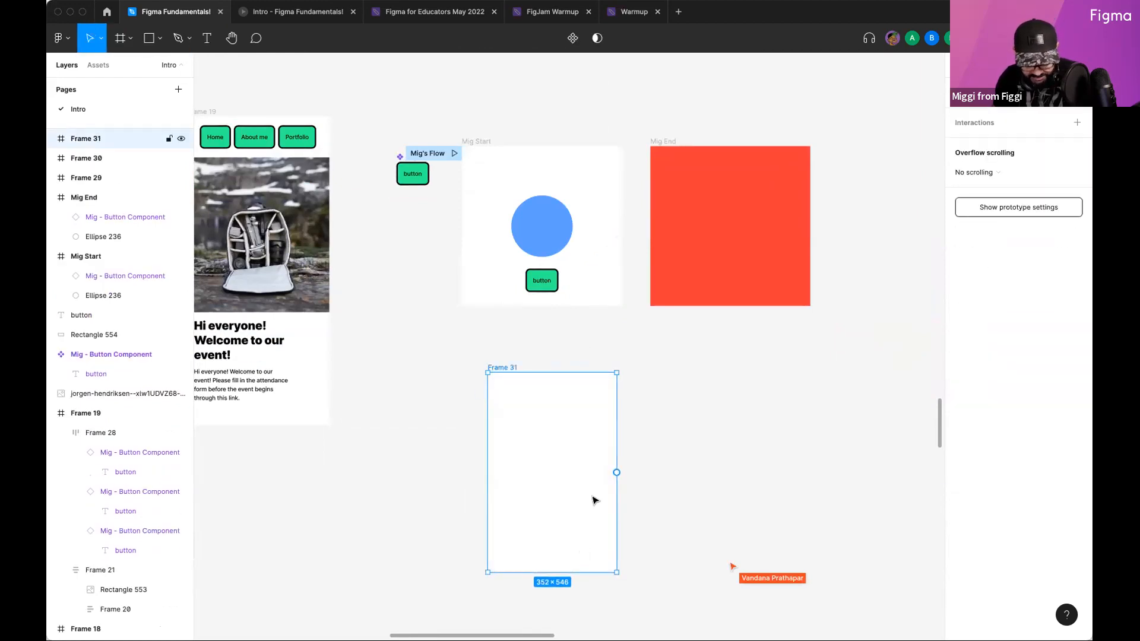
key(r)
mouse_move(529, 425)
mouse_down()
mouse_move(606, 496)
mouse_move(590, 476)
mouse_up()
Step: Duplicate the new frame beside the original and enlarge the copy's rectangle until it fills the whole frame
alt+drag(509, 368, 684, 379)
click(739, 460)
alt+drag(745, 476, 744, 554)
alt+drag(765, 511, 779, 514)
drag(736, 479, 791, 492)
Step: Duplicate the filled frame as a third frame beside it and shrink its rectangle to about 96 × 70
click(831, 433)
scroll(831, 433, right, 3)
alt+drag(559, 354, 712, 360)
click(775, 394)
alt+drag(812, 344, 755, 440)
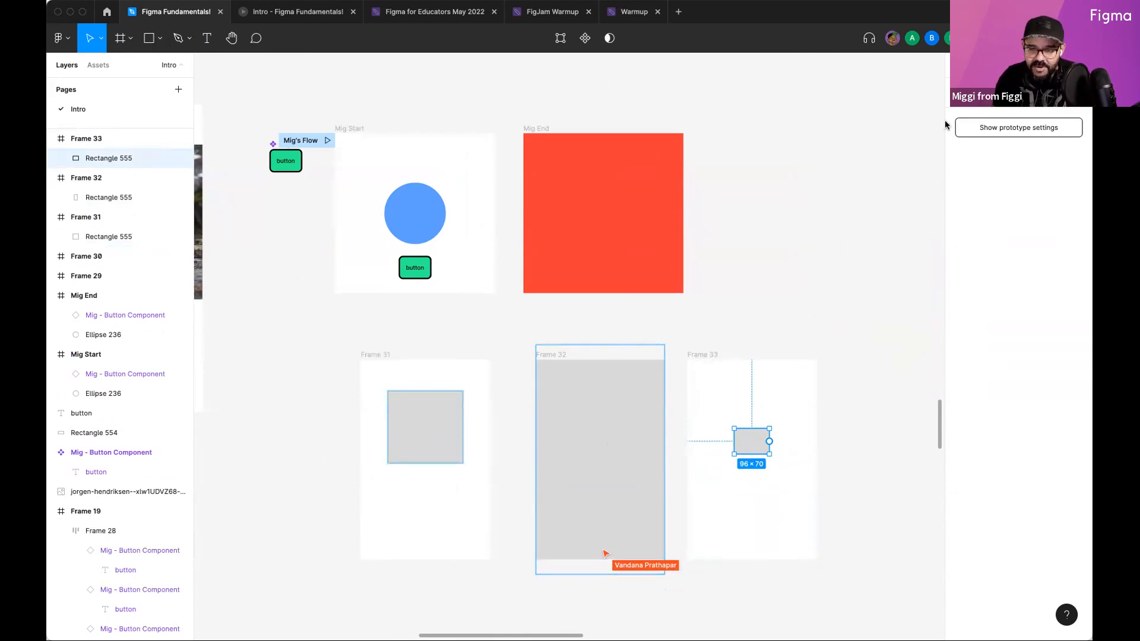
Step: Link the rectangle in Frame 31 to Frame 32, and link Frame 32 to Frame 33
click(449, 436)
drag(462, 428, 594, 451)
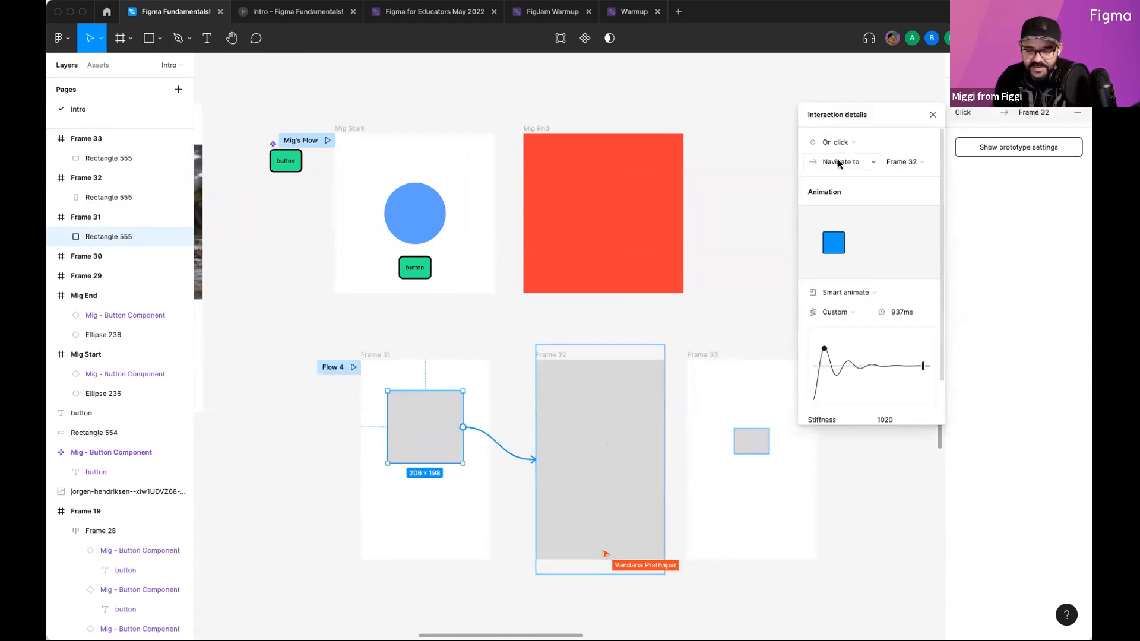
click(608, 411)
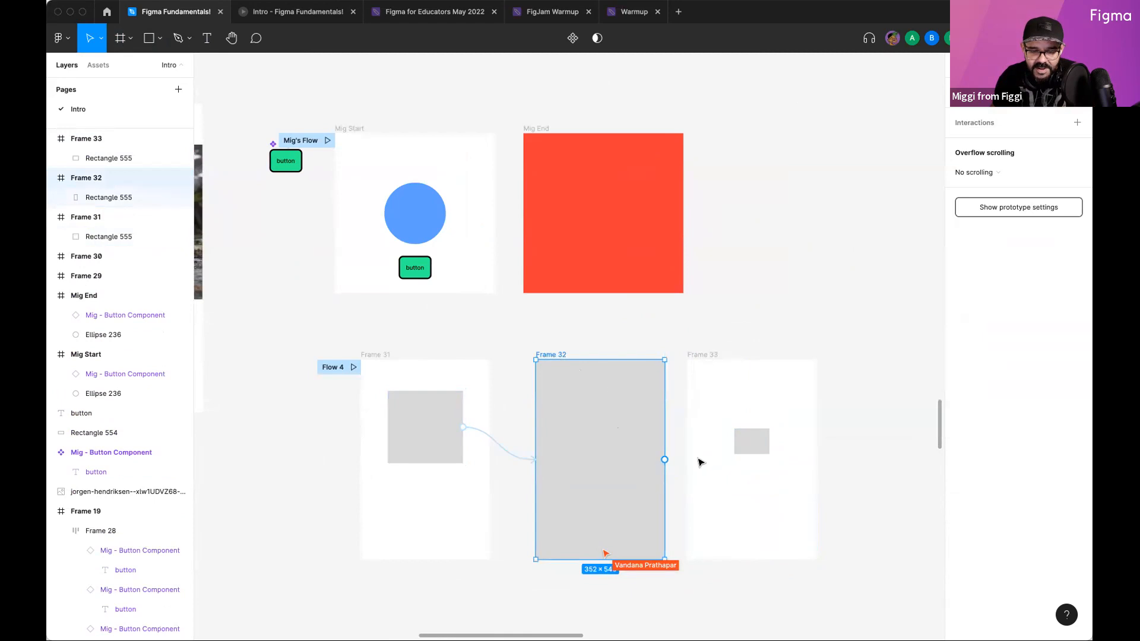
drag(665, 460, 742, 460)
click(733, 598)
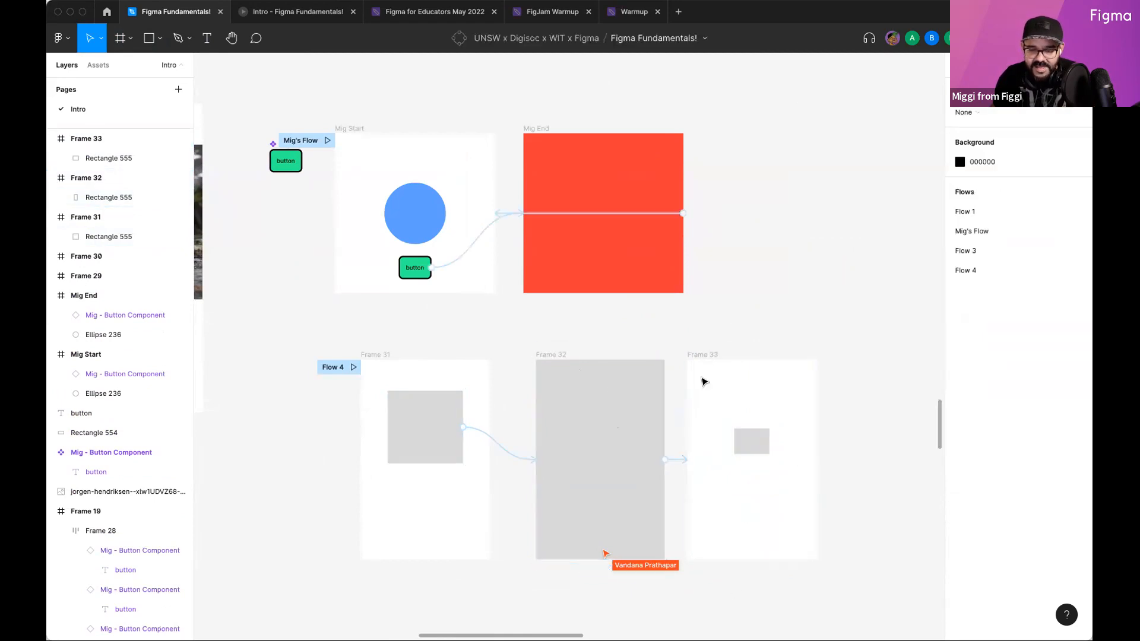
Step: Link Frame 33 back to Frame 31 to close the prototype loop
click(794, 429)
drag(816, 460, 419, 458)
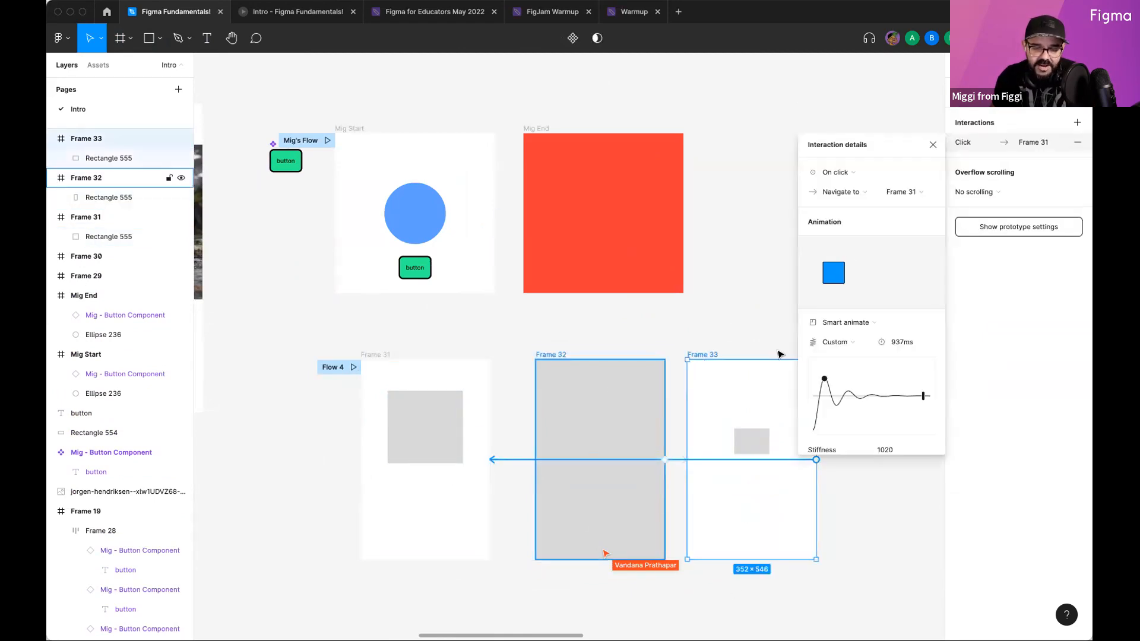
click(929, 145)
Step: Try to preview Flow 4, switching between the other flows and back to it, and return to the design file
click(353, 367)
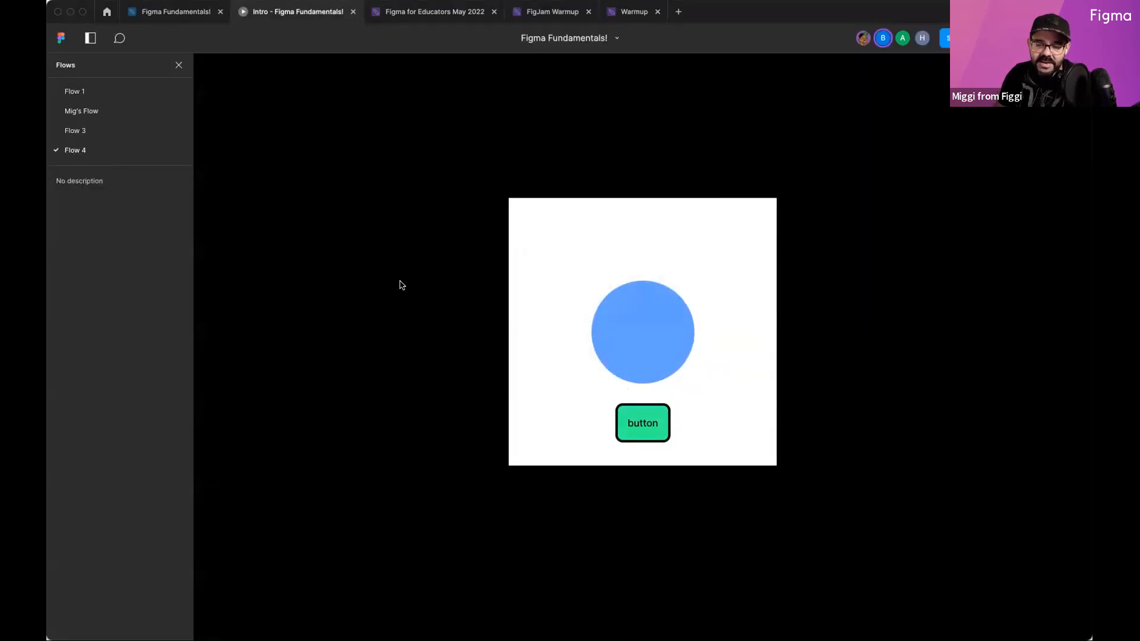
click(90, 128)
click(89, 92)
click(93, 129)
click(94, 150)
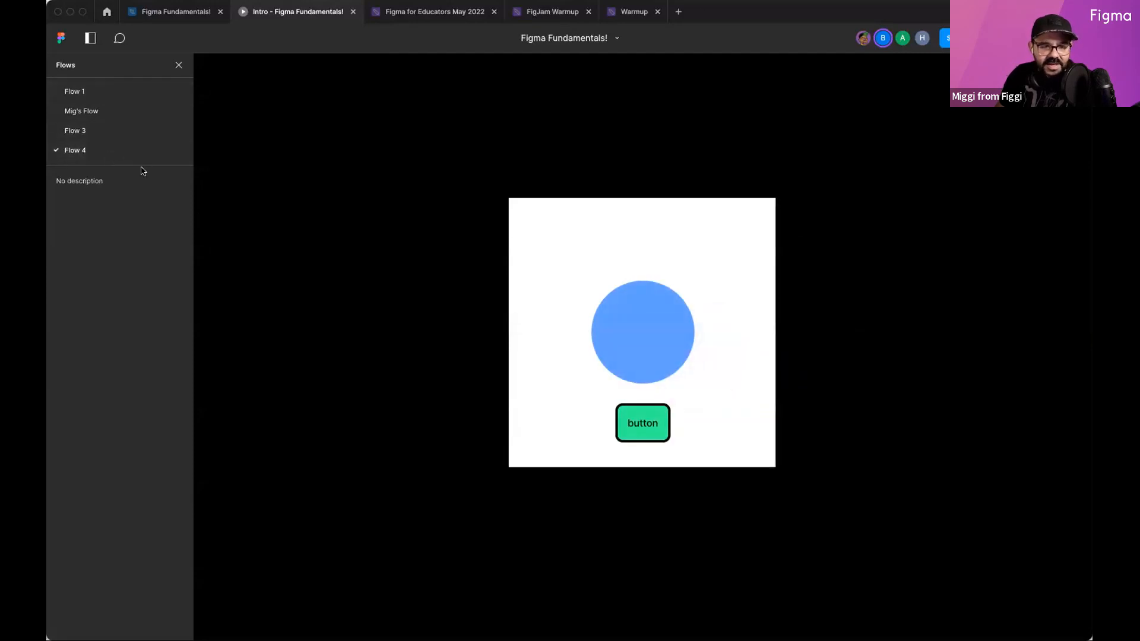
click(159, 11)
click(530, 308)
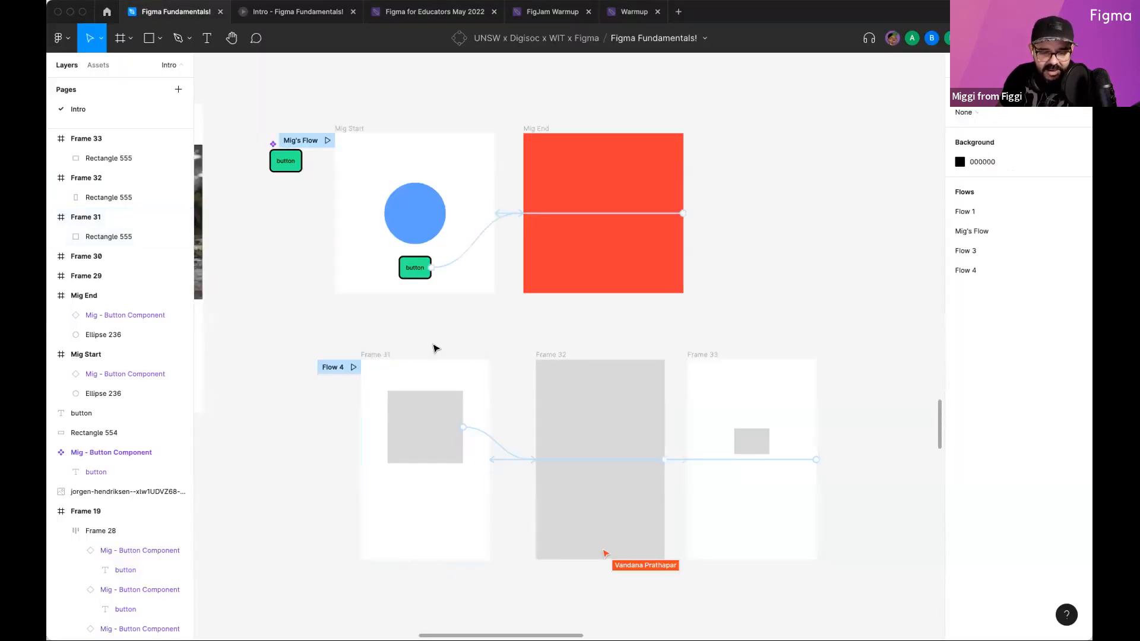
Step: Retry the Flow 4 preview, and inspect the starting frames and Frame 31's rectangle interaction in the design file
click(353, 366)
click(635, 415)
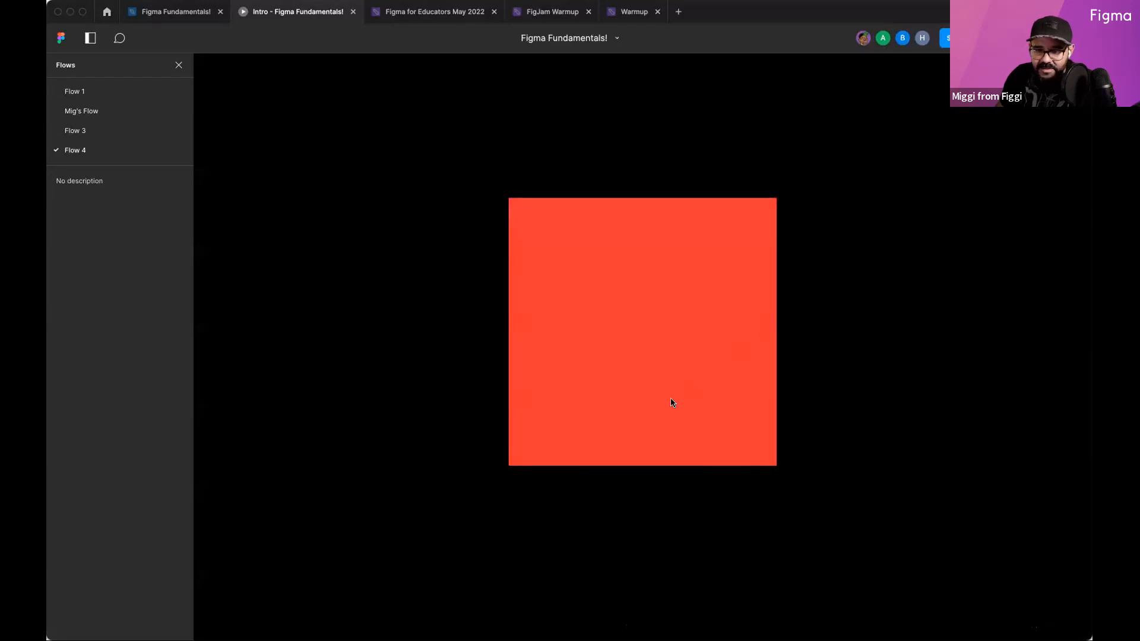
click(172, 11)
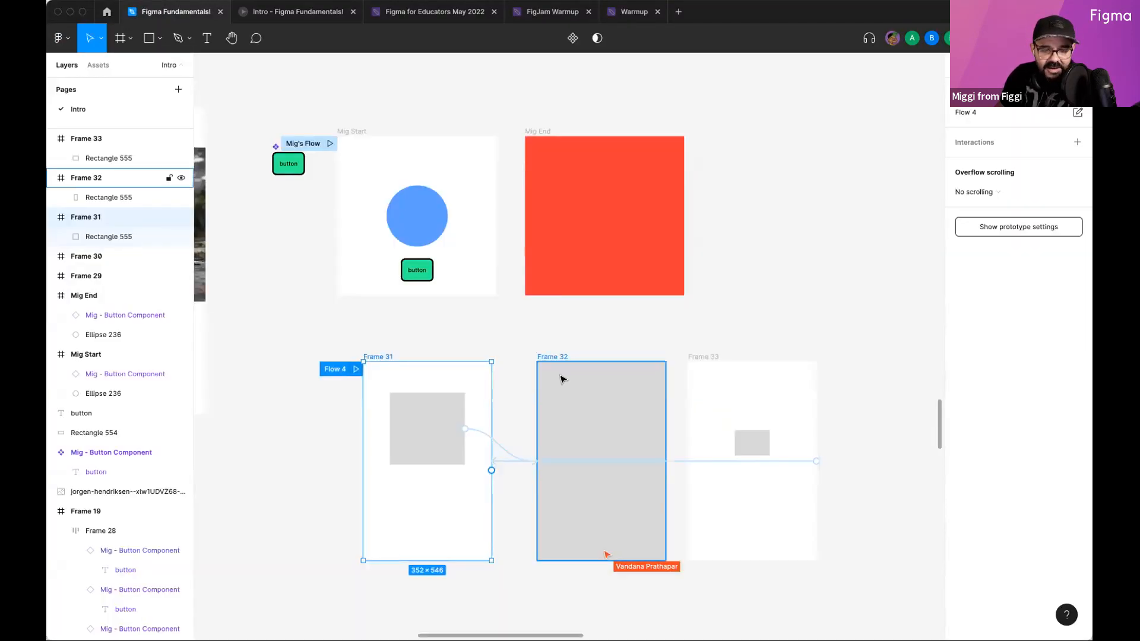
click(383, 362)
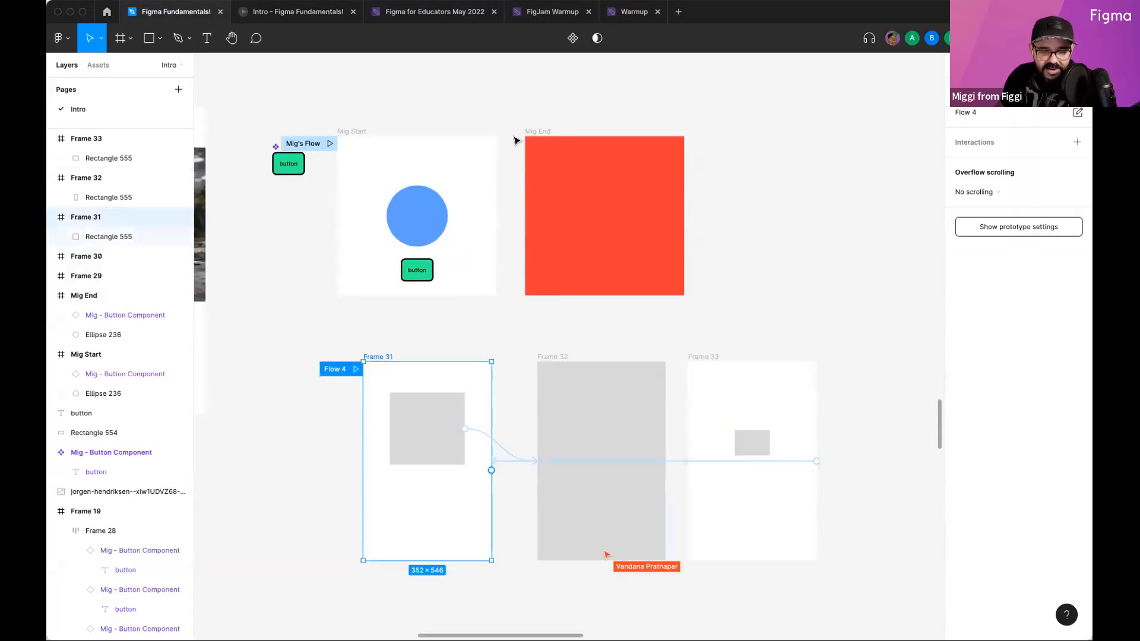
click(355, 132)
click(373, 356)
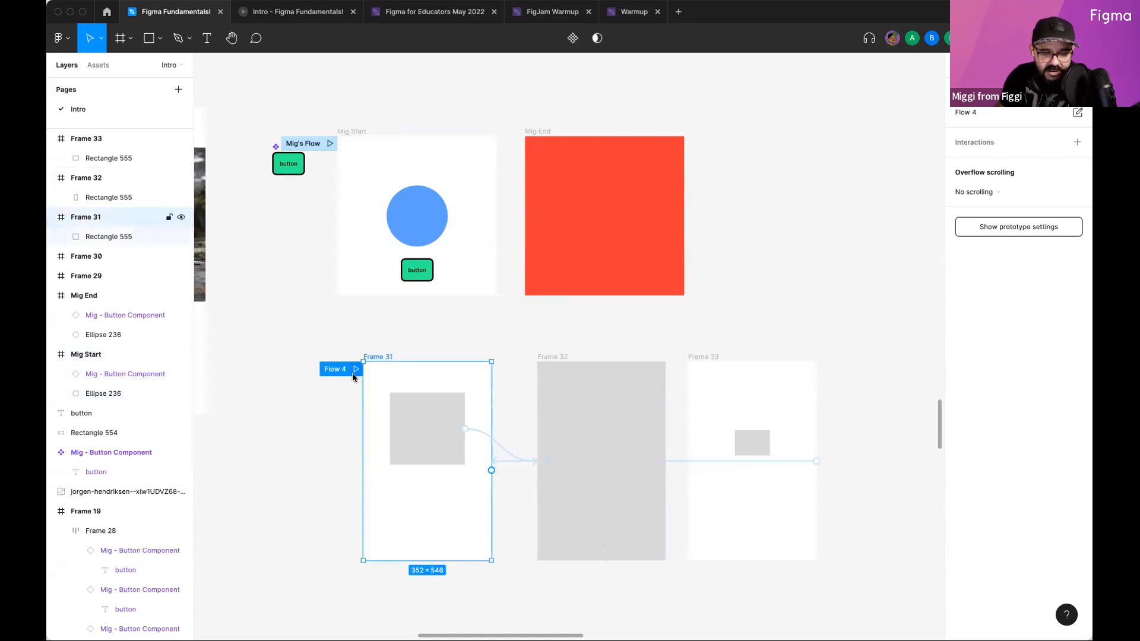
click(494, 449)
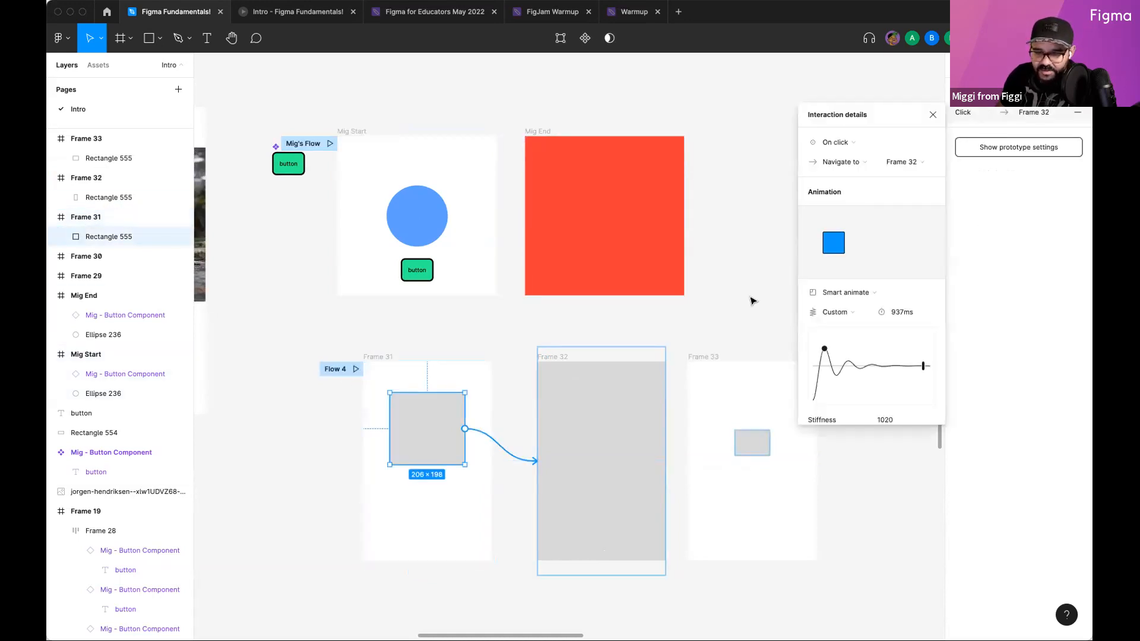
Step: Preview Flow 4 from Frame 31, play the rectangle animation through its three frames, and return to the design file
click(355, 368)
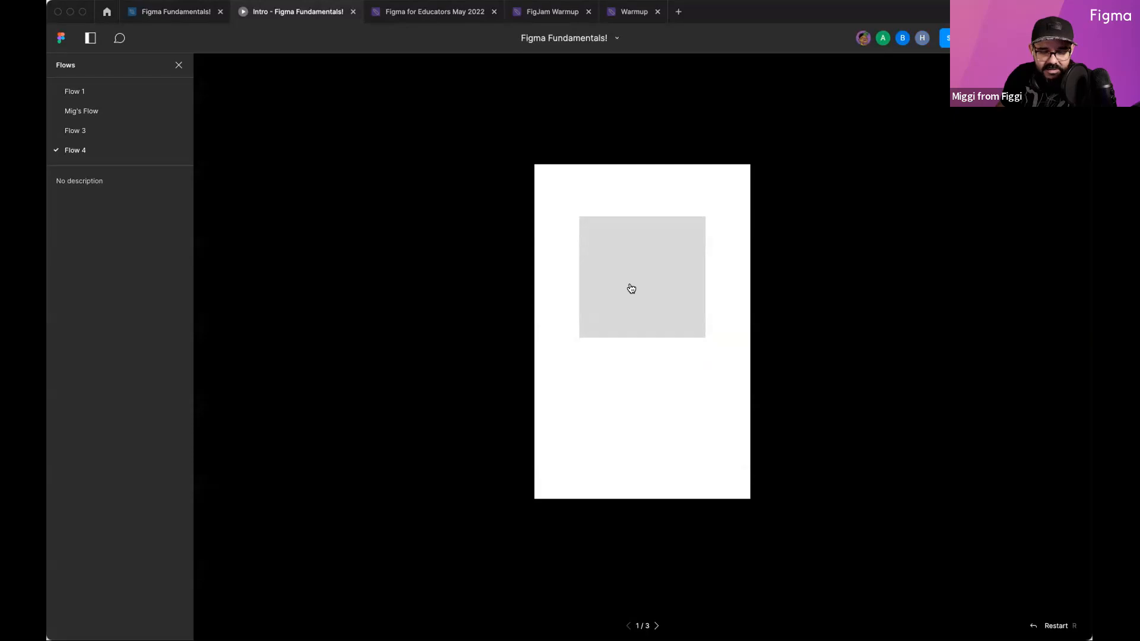
click(631, 288)
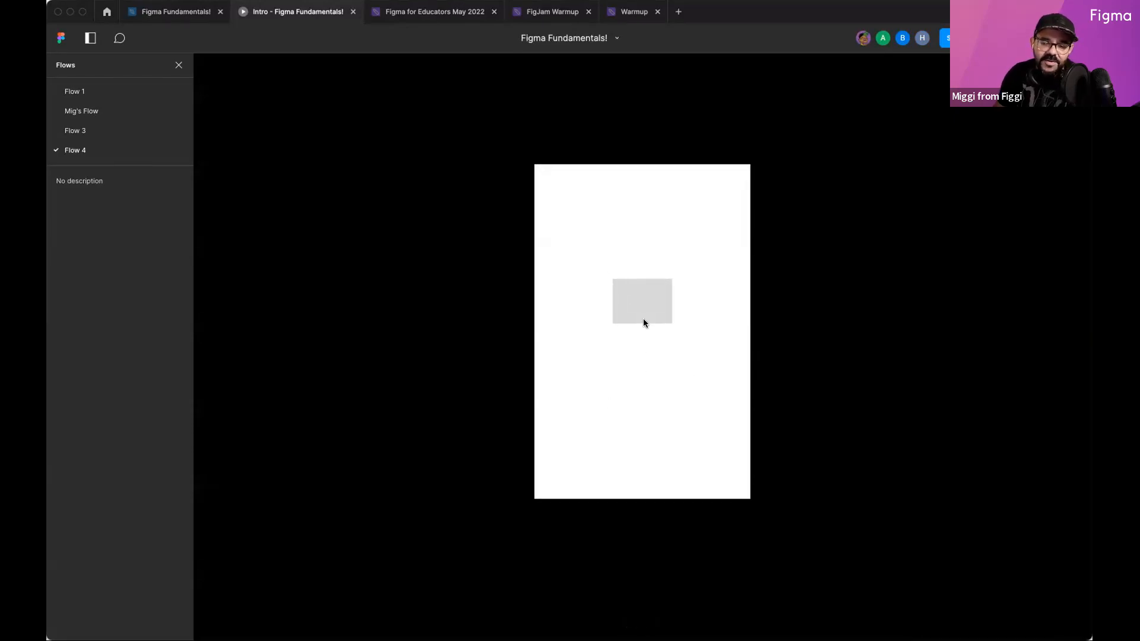
click(643, 320)
click(642, 323)
click(661, 309)
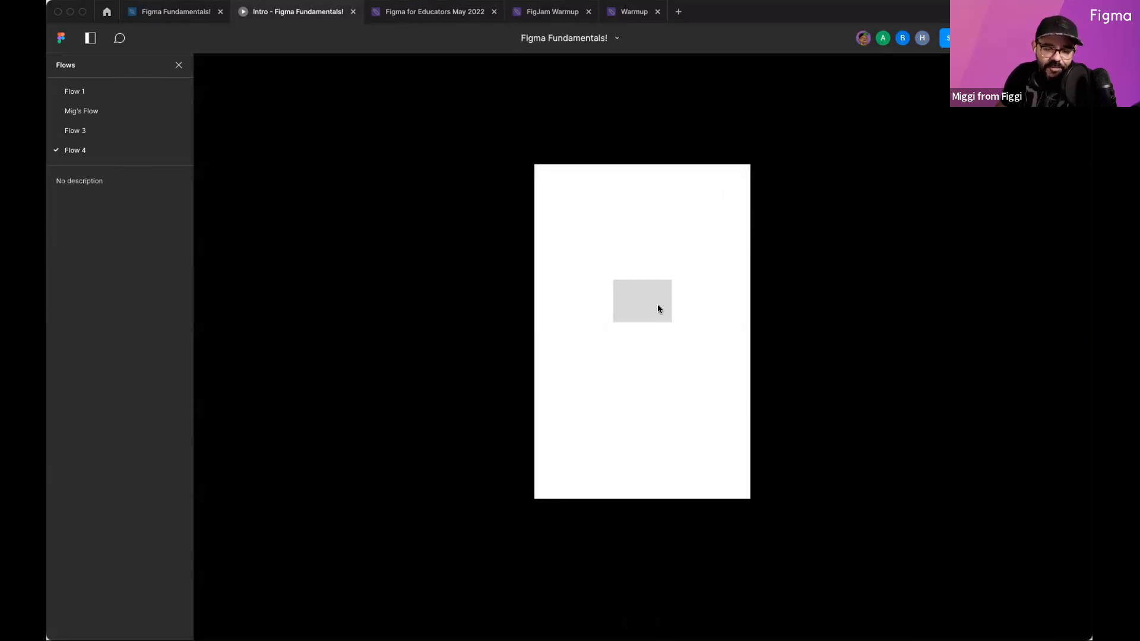
click(658, 309)
click(189, 12)
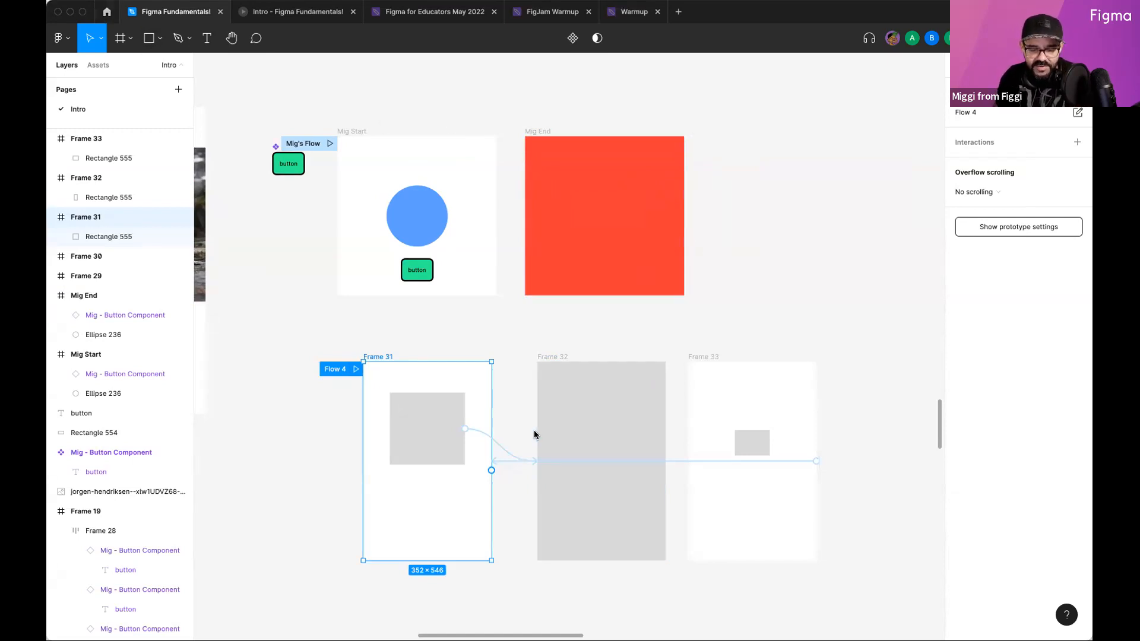
Step: Leave the design file for the file browser's home and open the Community page
click(107, 13)
click(170, 39)
click(175, 39)
click(179, 38)
click(180, 38)
click(137, 106)
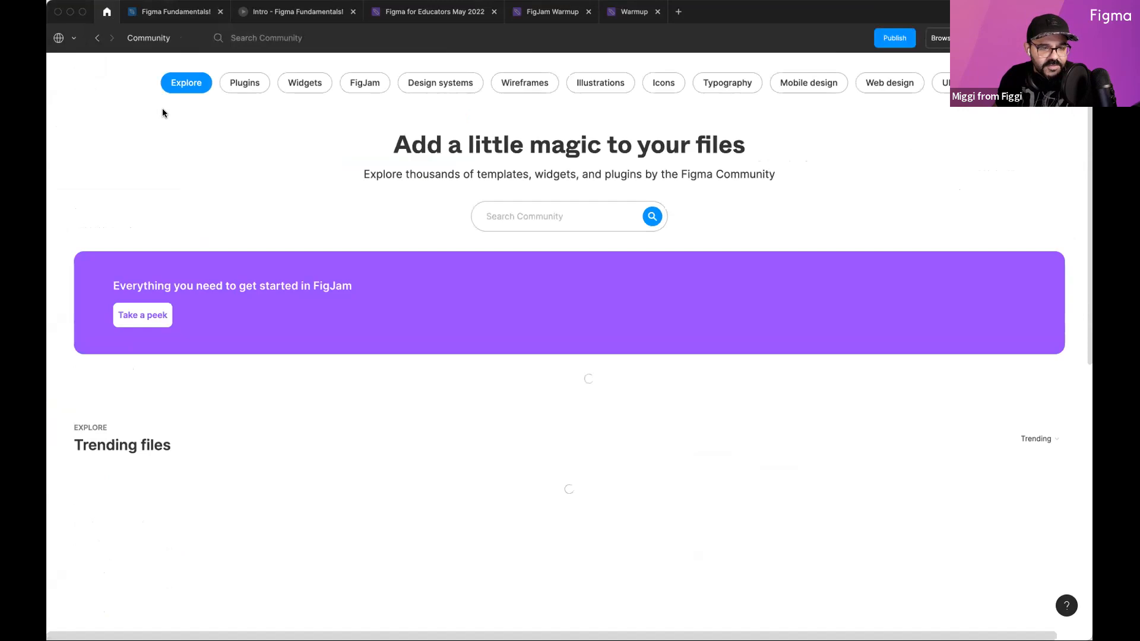
Step: Search the Community for "mobile prototype"
click(512, 214)
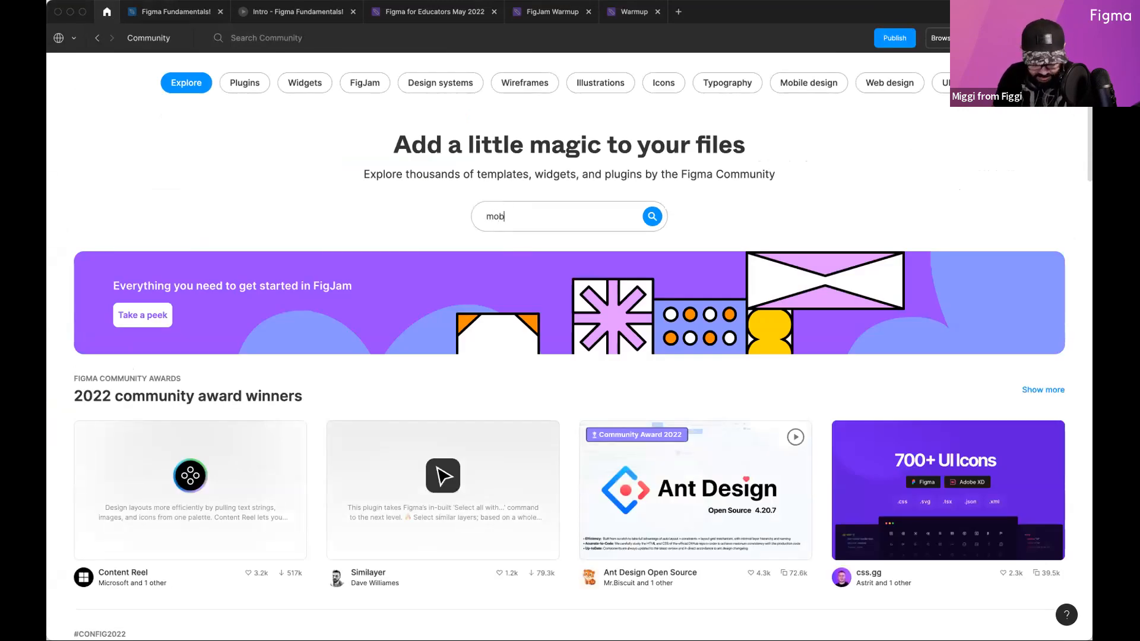
text(mobile prototype)
key(Return)
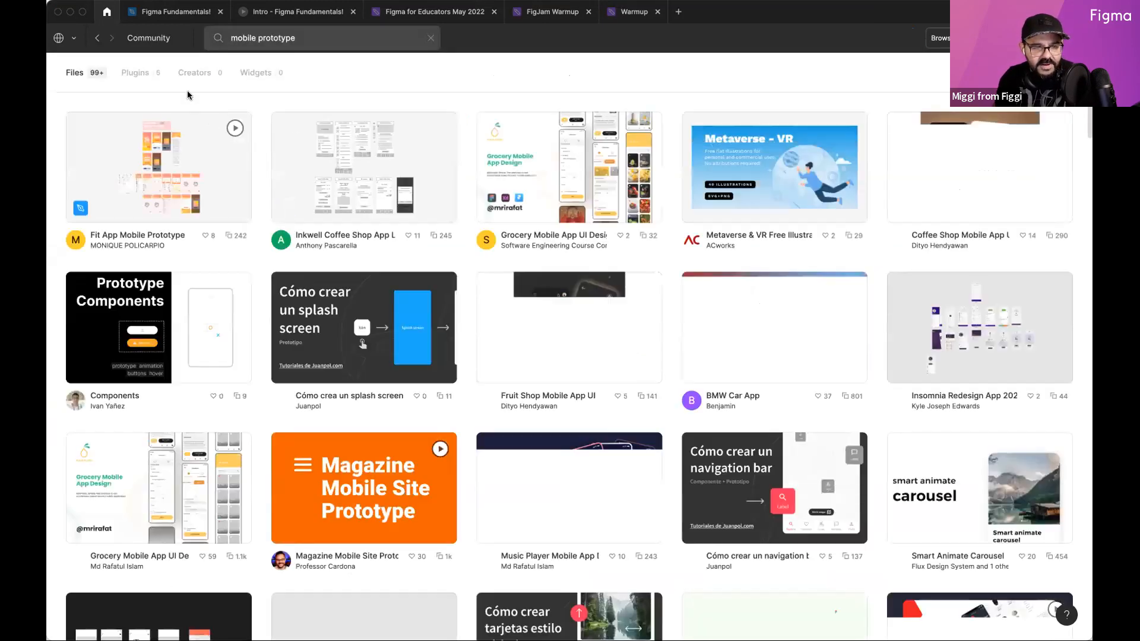
Step: Search the Community creators for the presenter's handle and open the matching profile with published resources
click(194, 73)
click(280, 38)
click(280, 39)
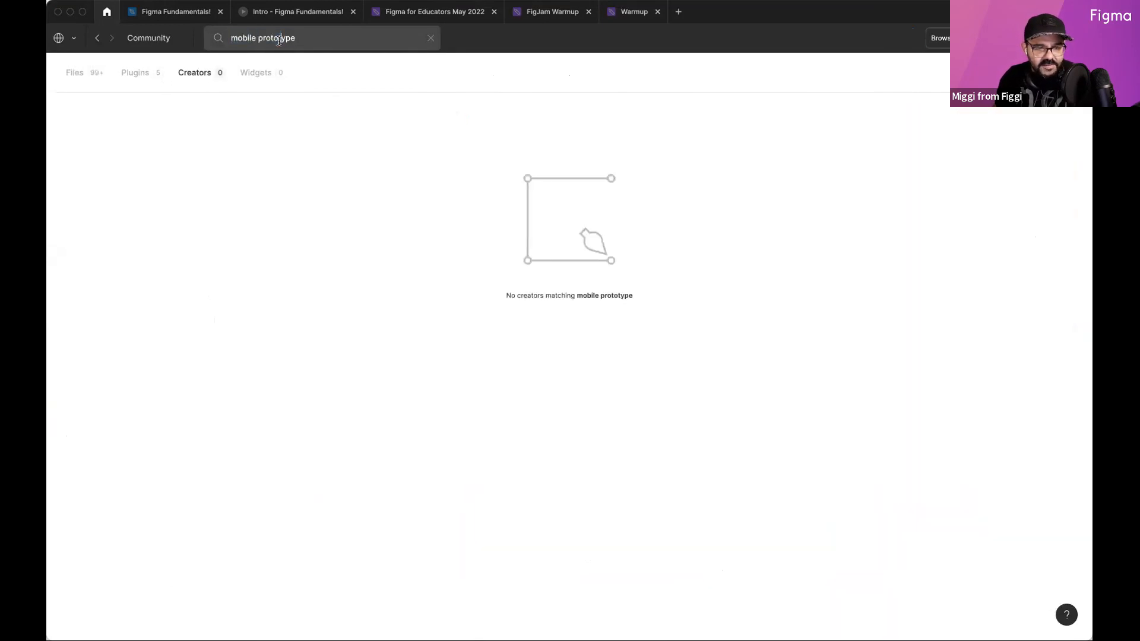
text(miggi)
key(Return)
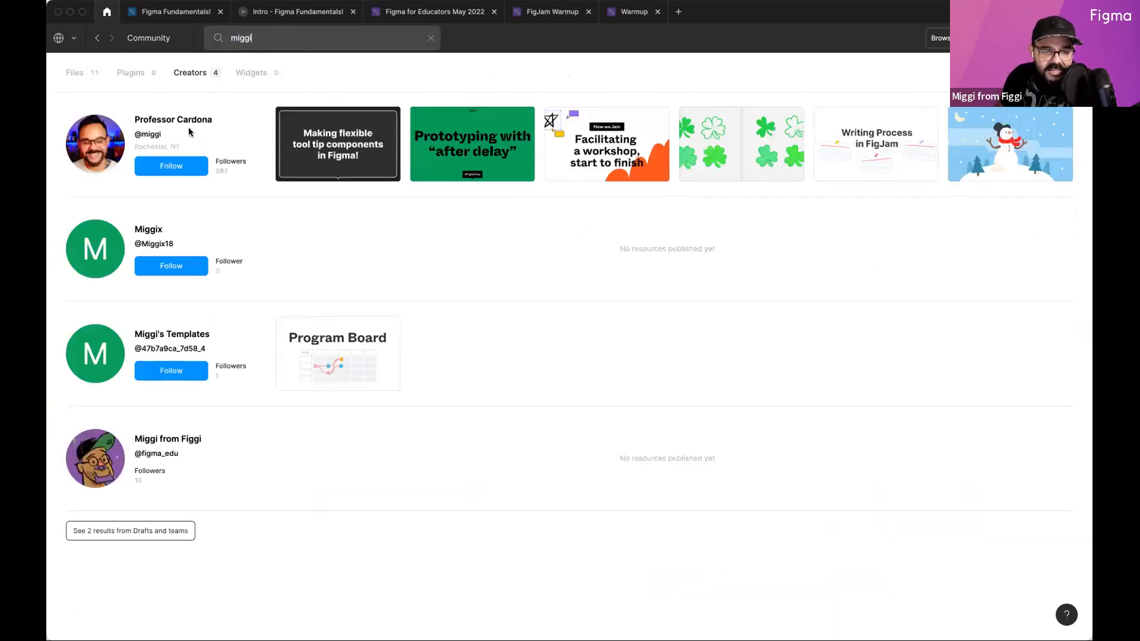
click(189, 128)
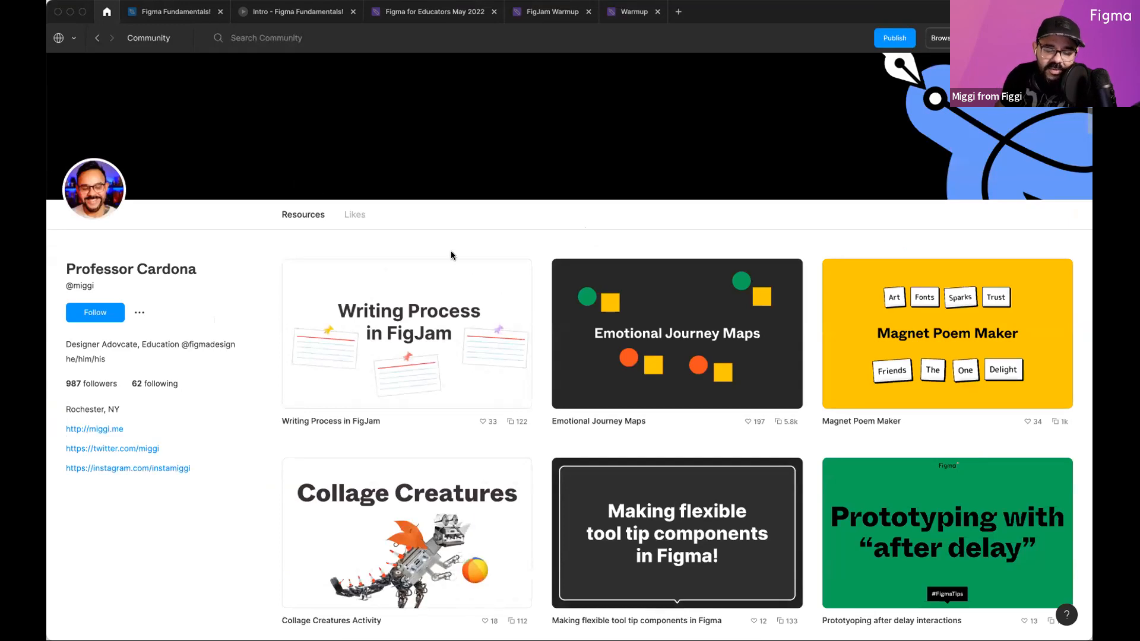
Step: Find the Nested globe prototype among the profile's resources and duplicate it into the External teams drafts
scroll(450, 255, down, 10)
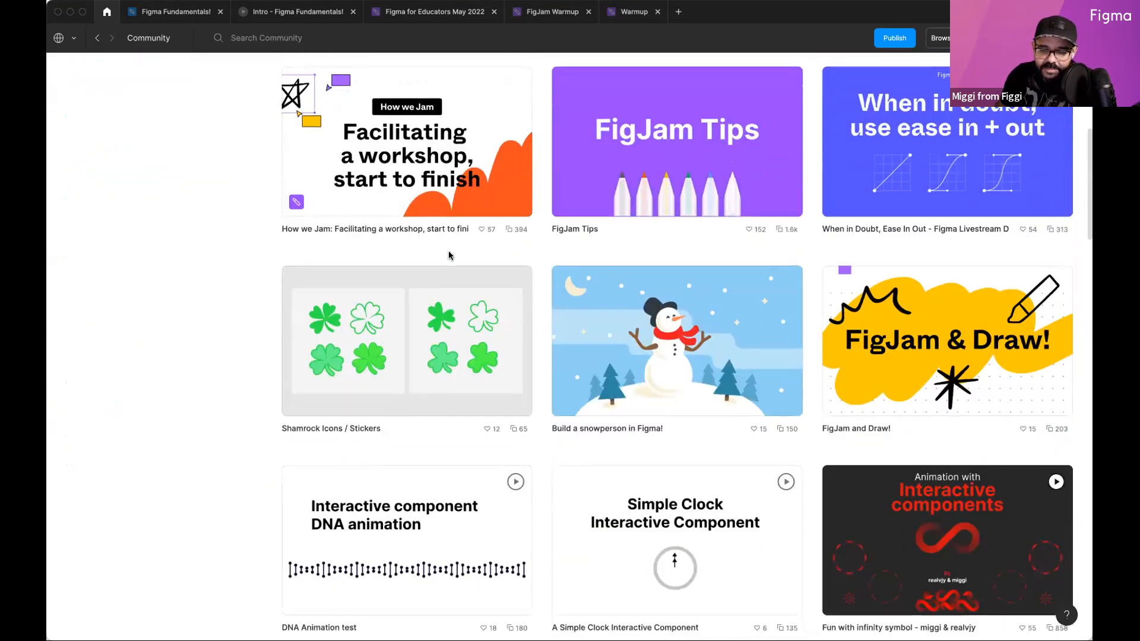
scroll(451, 255, down, 14)
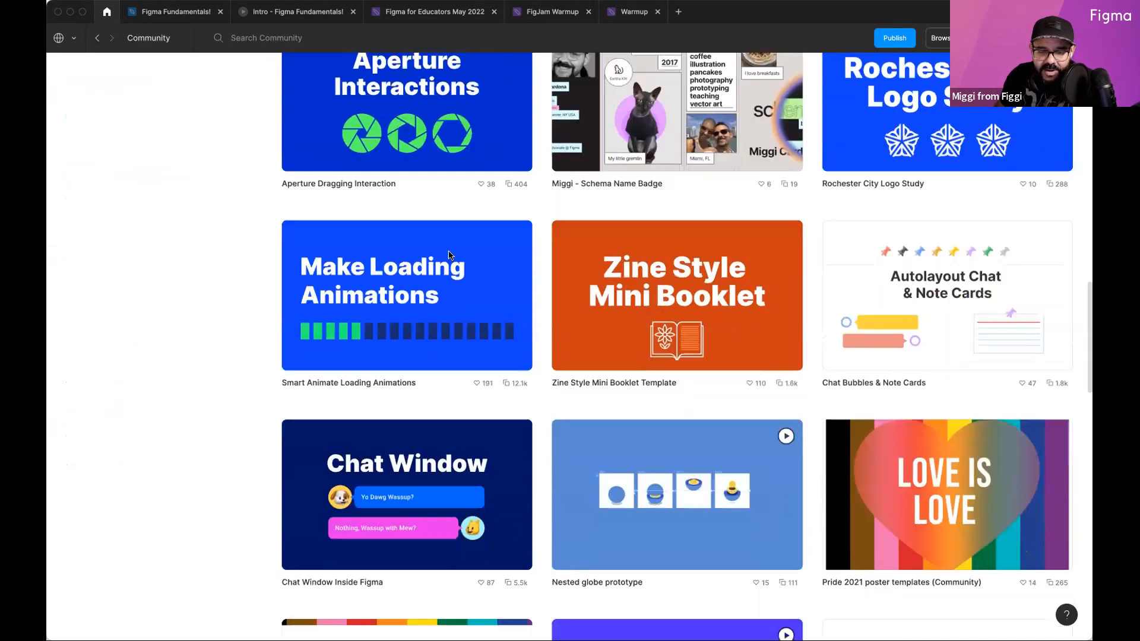
scroll(450, 255, down, 5)
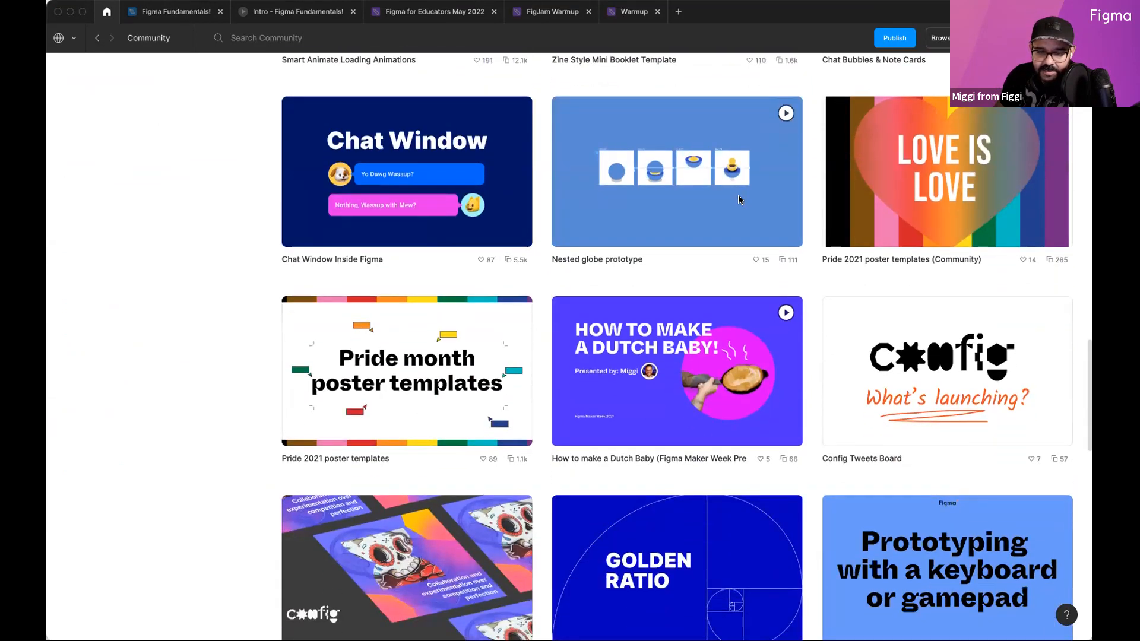
click(738, 194)
click(818, 95)
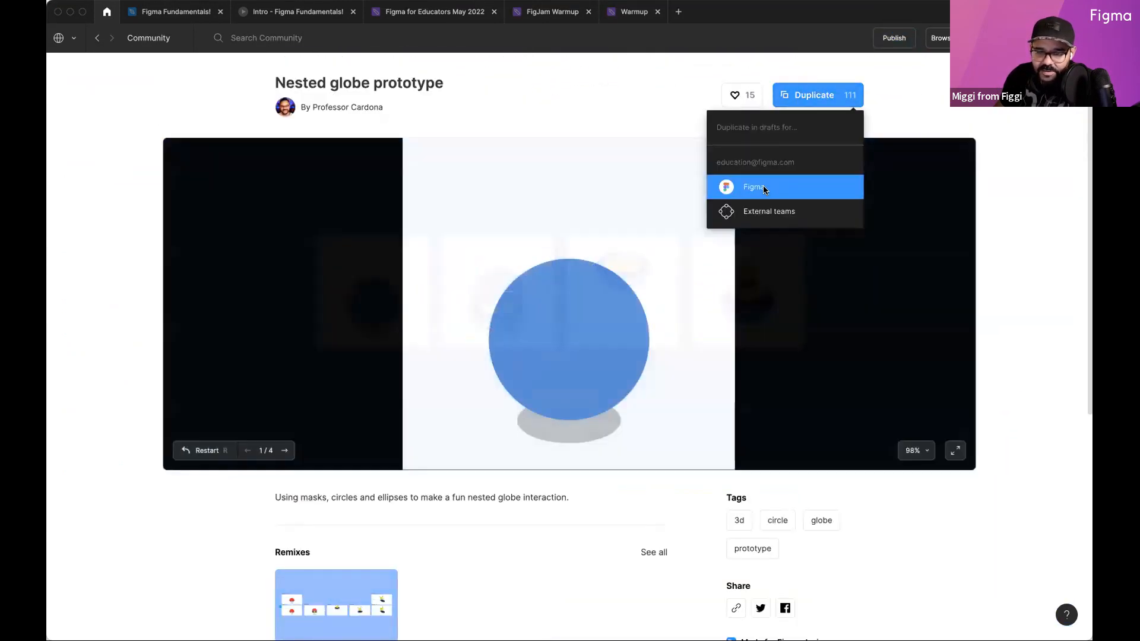
click(762, 206)
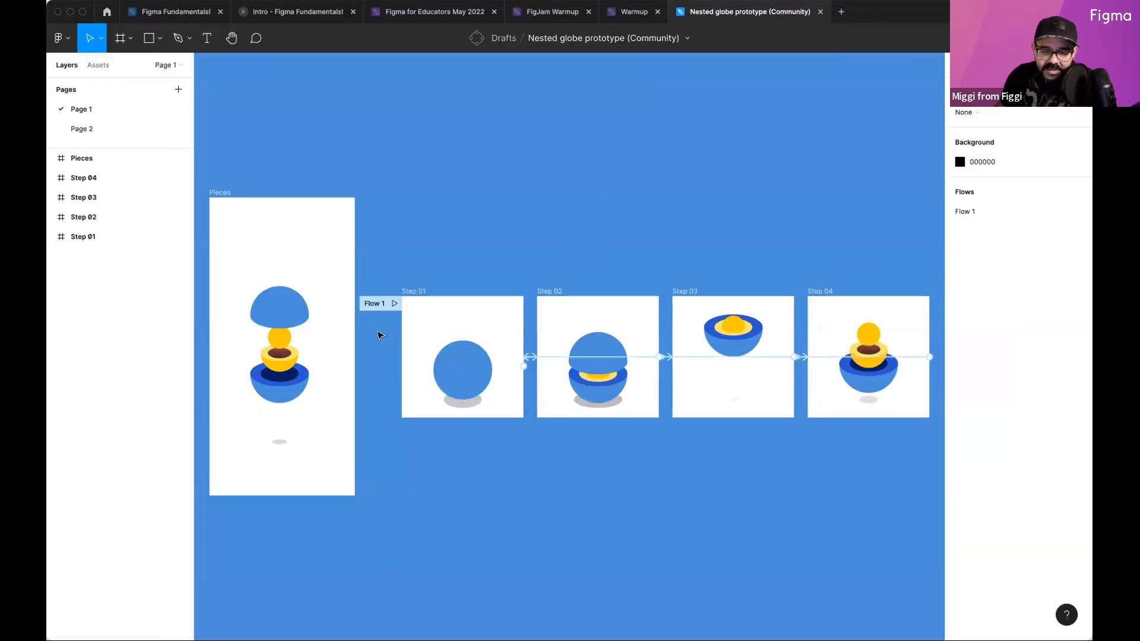
Step: Preview Flow 1 of the nested globe file with the first listed account, and return to its Community page
click(394, 303)
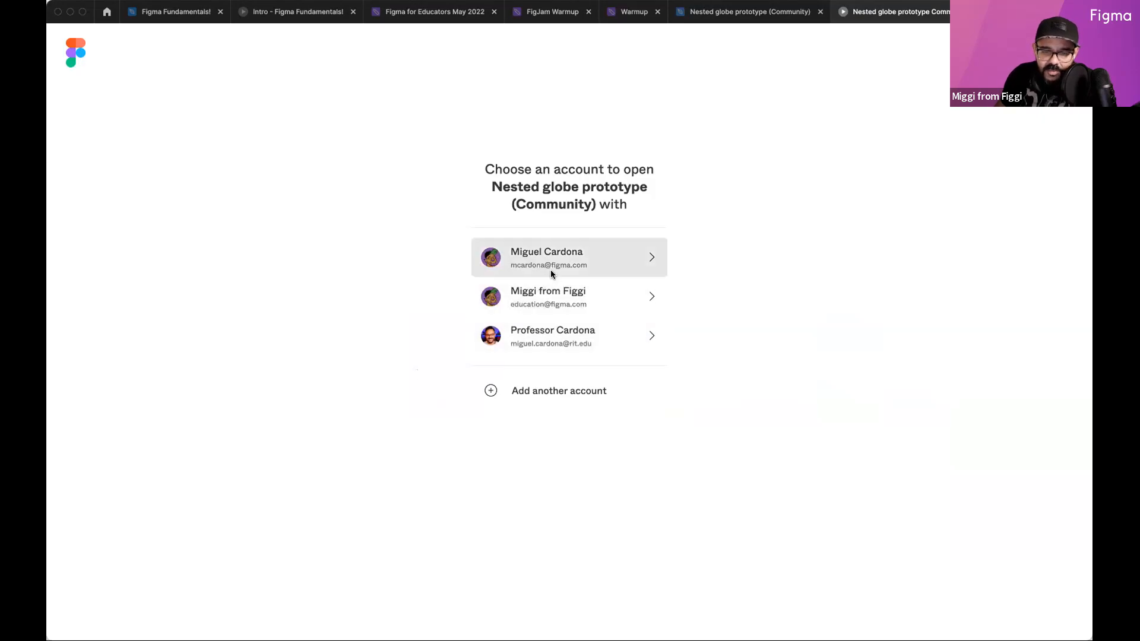
click(560, 261)
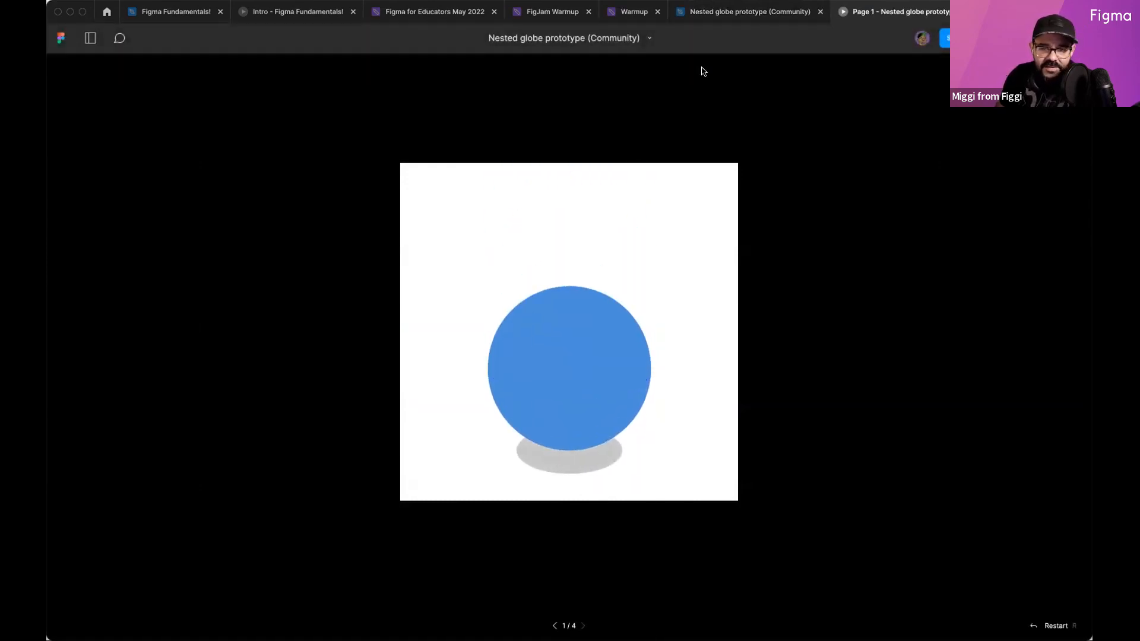
click(109, 13)
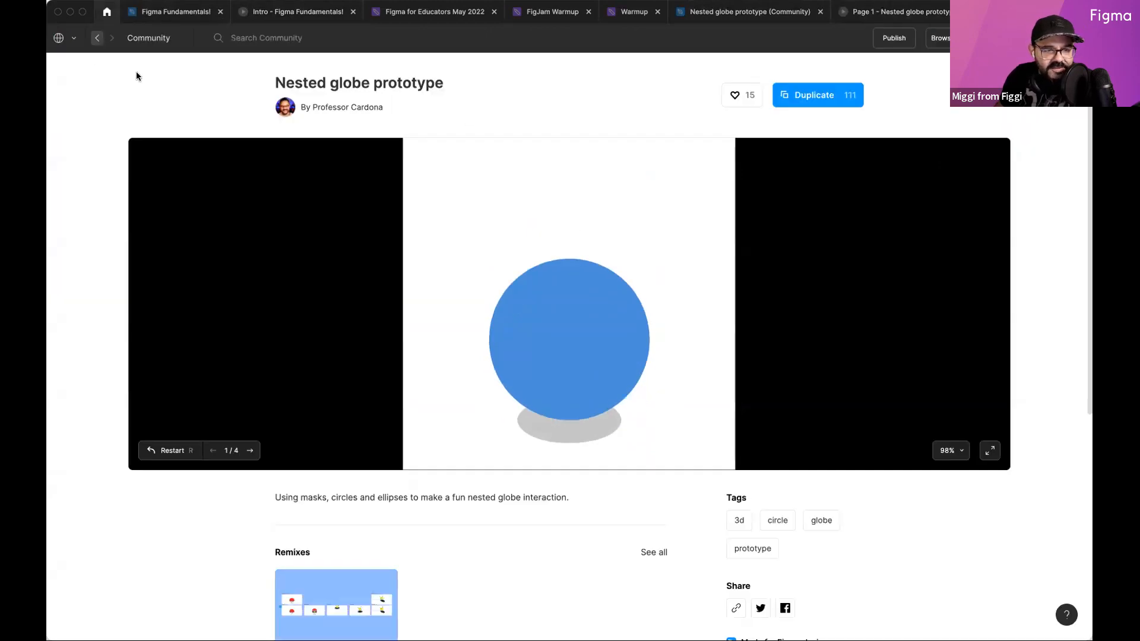
Step: Find the Magazine Mobile Site Prototype on the creator's profile and duplicate it into the External teams drafts
click(347, 106)
scroll(478, 331, down, 7)
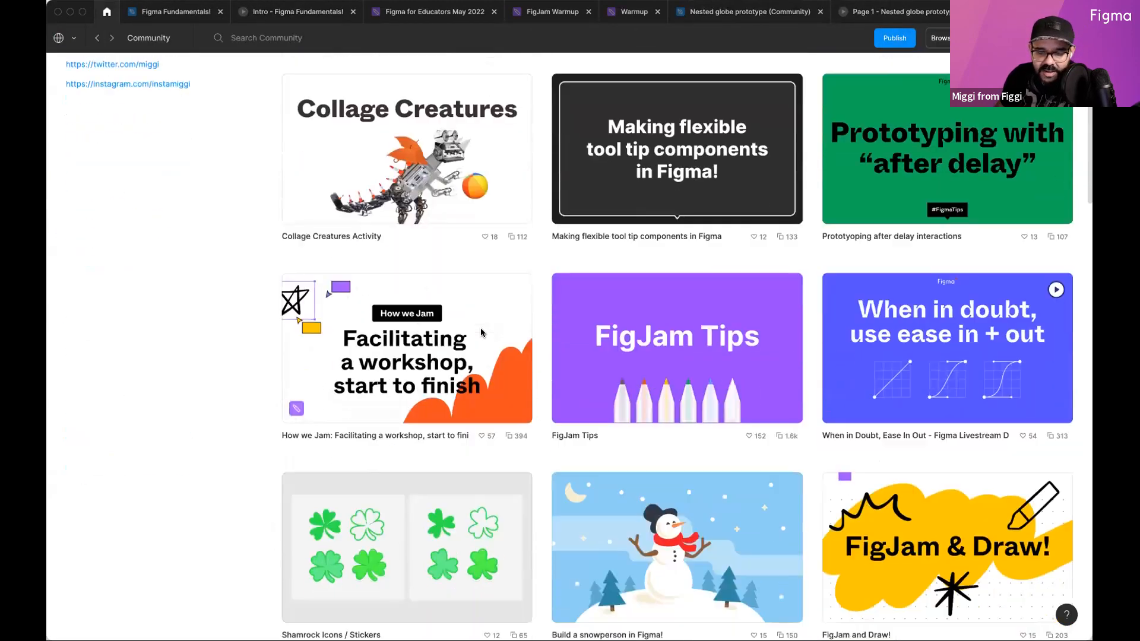
scroll(481, 332, down, 12)
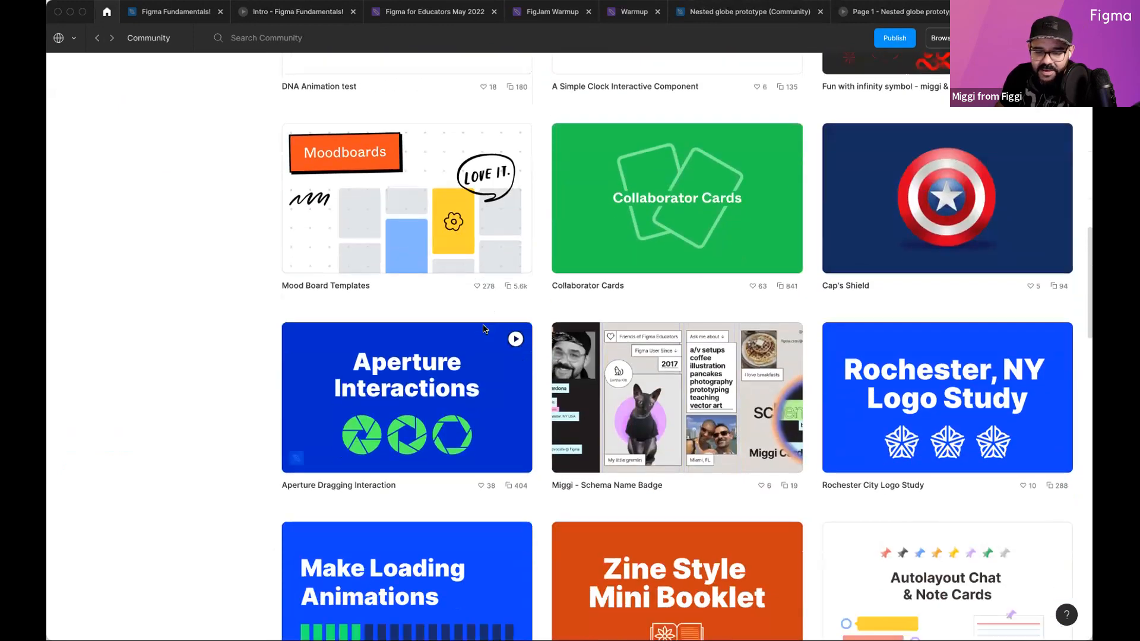
scroll(482, 329, down, 12)
scroll(875, 409, down, 14)
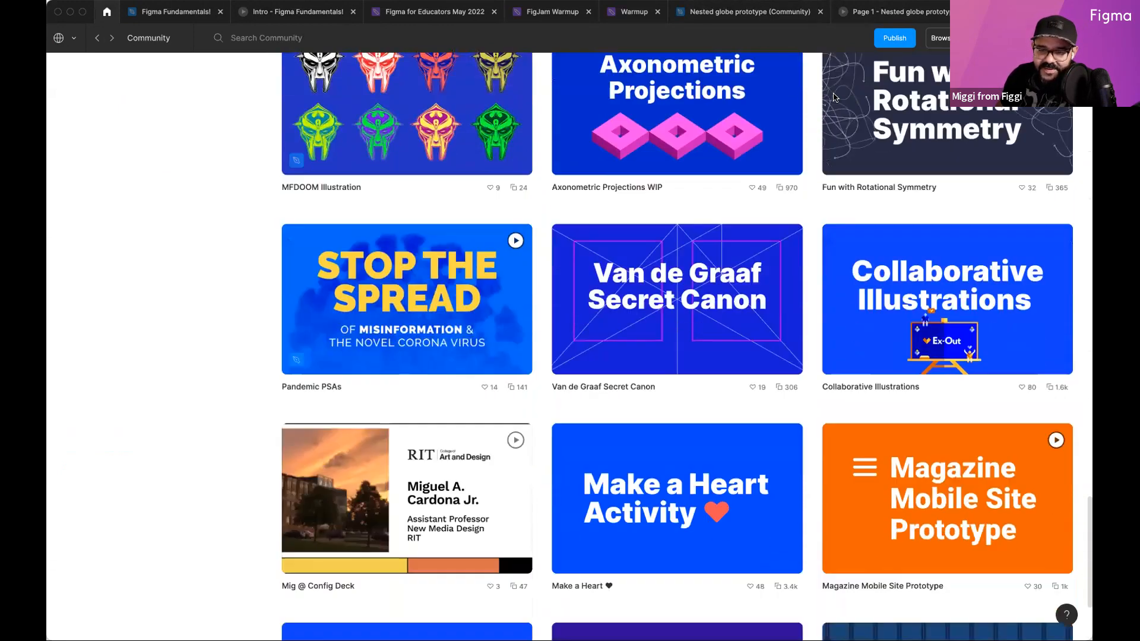
click(946, 504)
click(819, 95)
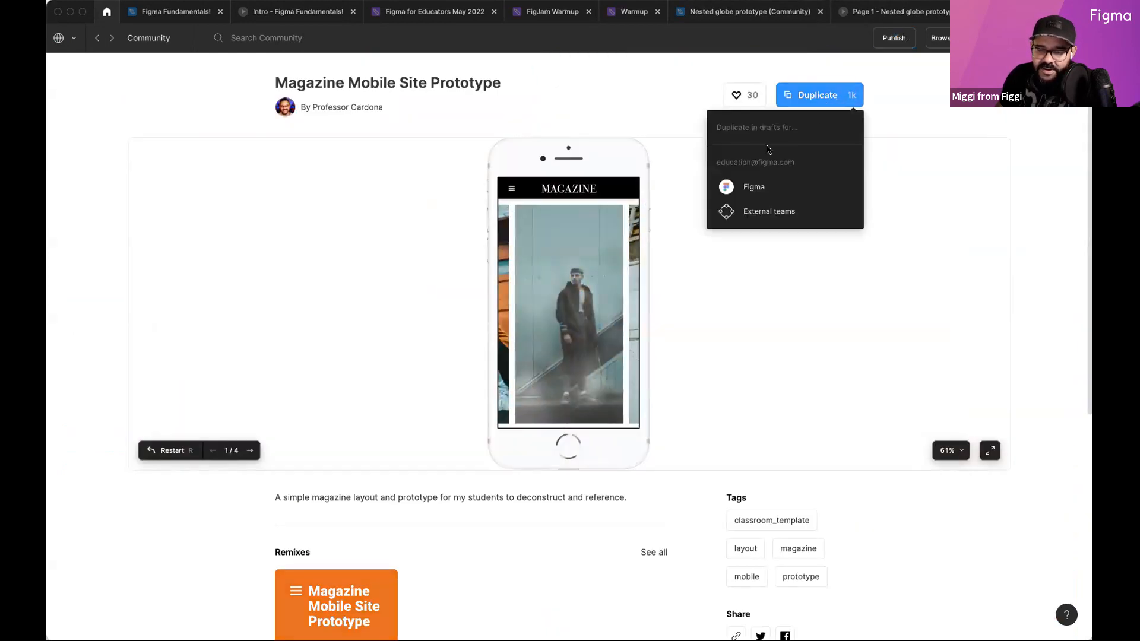
click(768, 209)
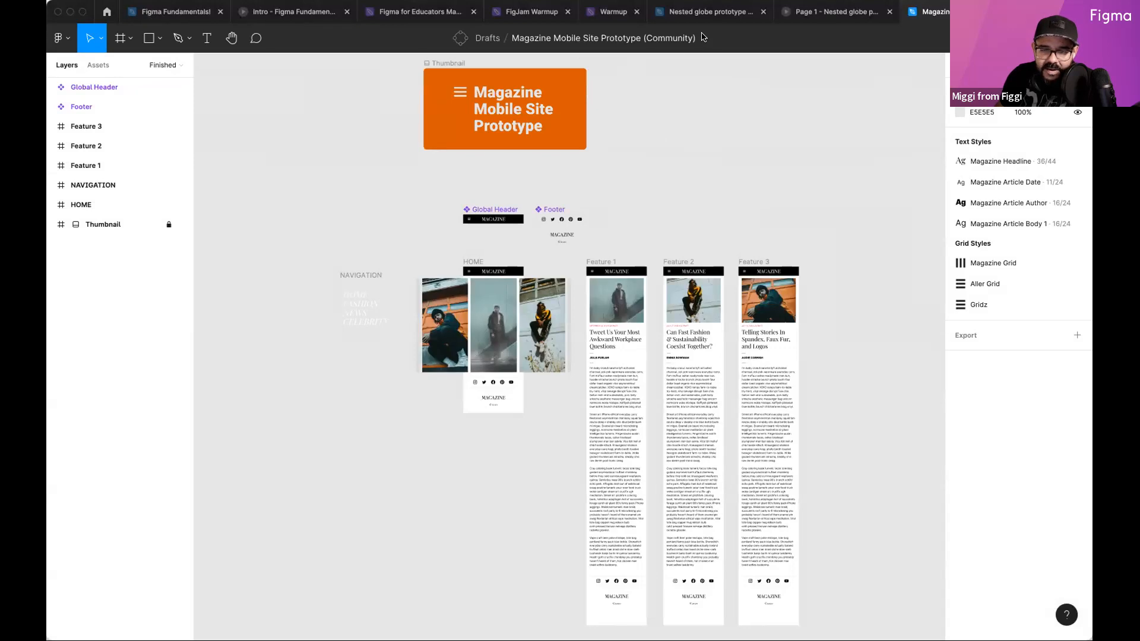
Step: Move the magazine prototype file to the project UNSW x Digisoc x WIT x Figma under Figma Workshops
click(702, 39)
click(689, 152)
scroll(558, 249, down, 4)
scroll(546, 265, down, 3)
scroll(541, 285, up, 2)
click(550, 292)
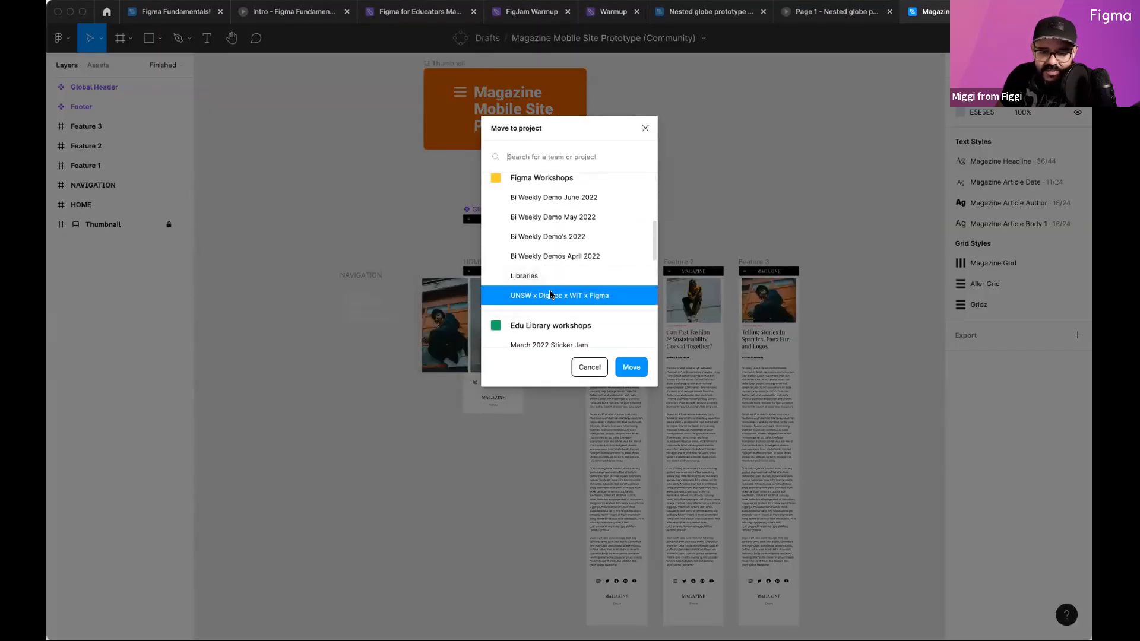
click(631, 368)
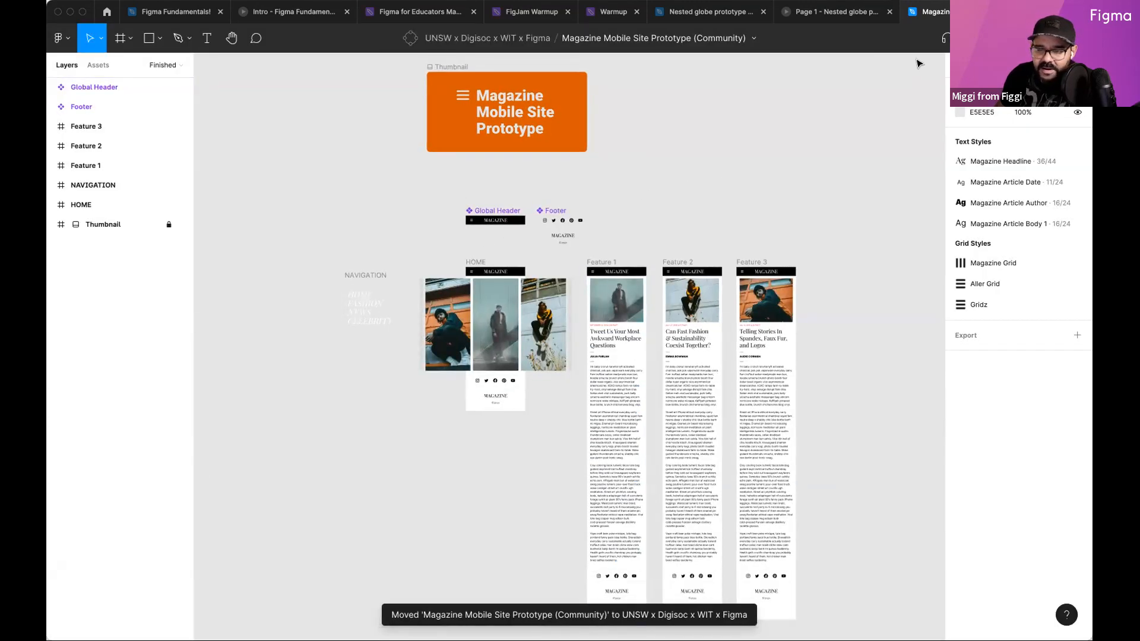
Step: Give anyone with the link edit access to the magazine file and copy its share link
click(987, 38)
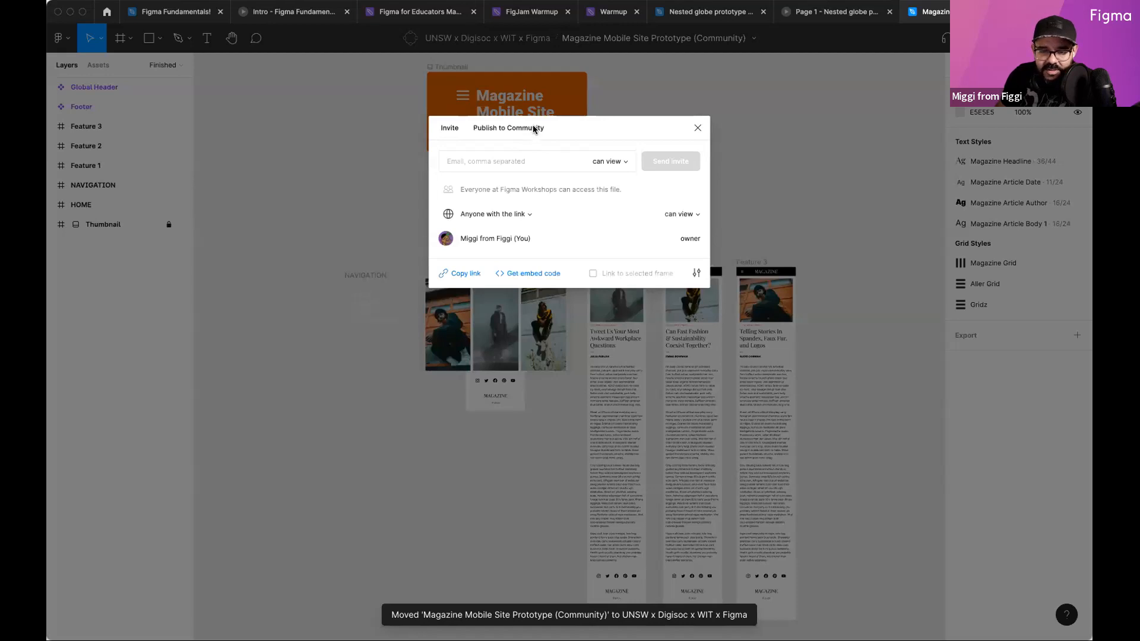
click(684, 214)
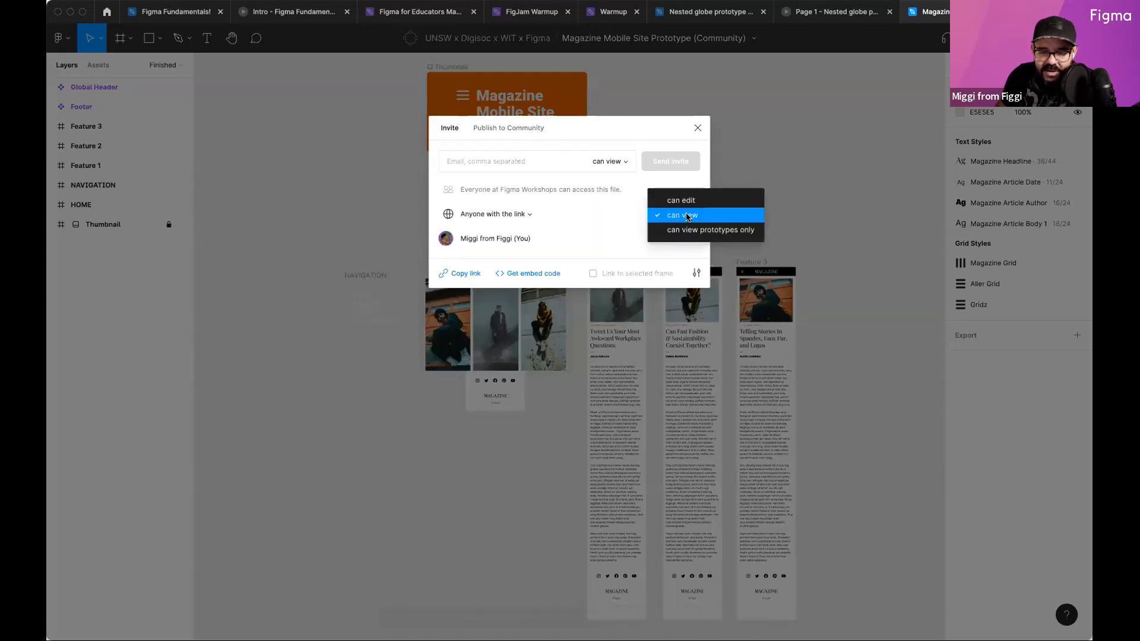
click(659, 200)
click(455, 275)
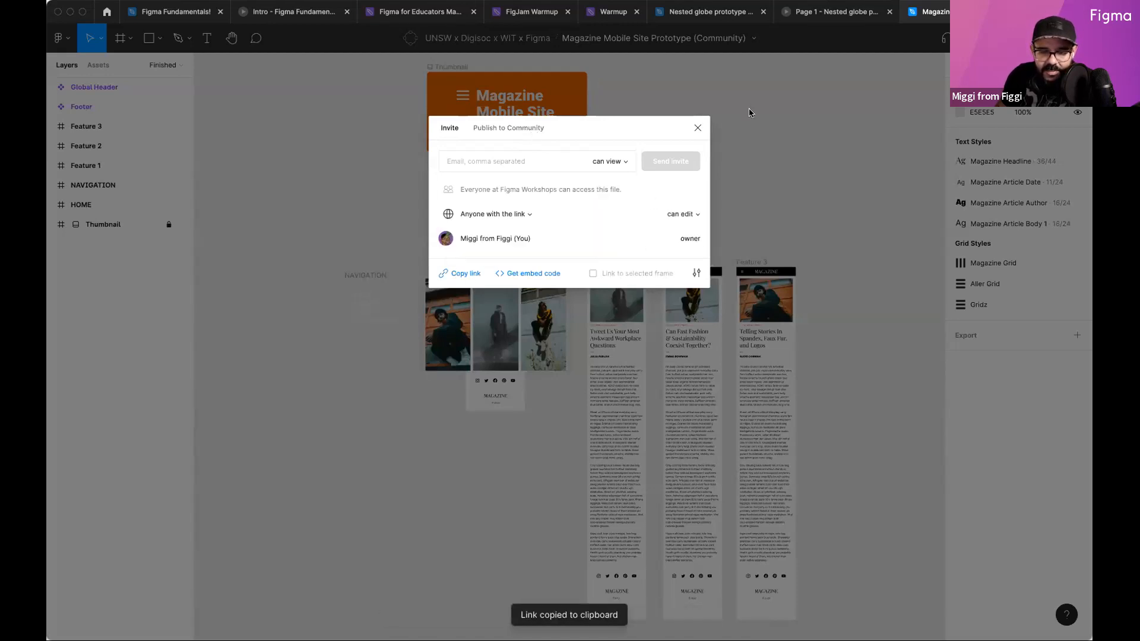
click(698, 129)
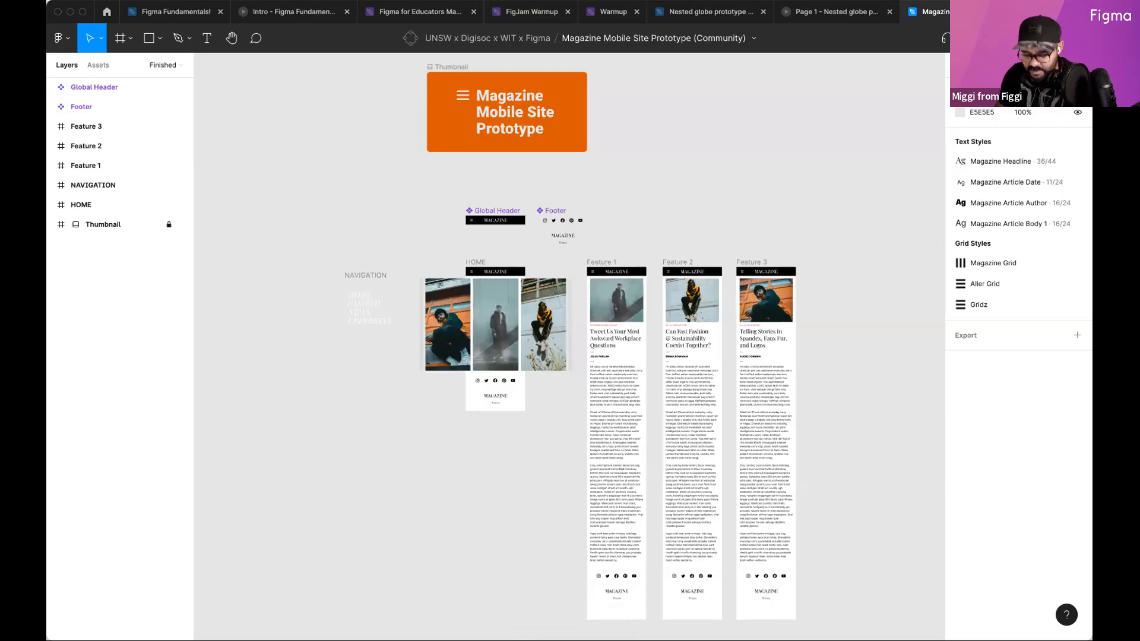
Step: Preview the magazine prototype: open a feature from the home carousel, read through the article, and return home through the navigation menu
scroll(617, 109, up, 1)
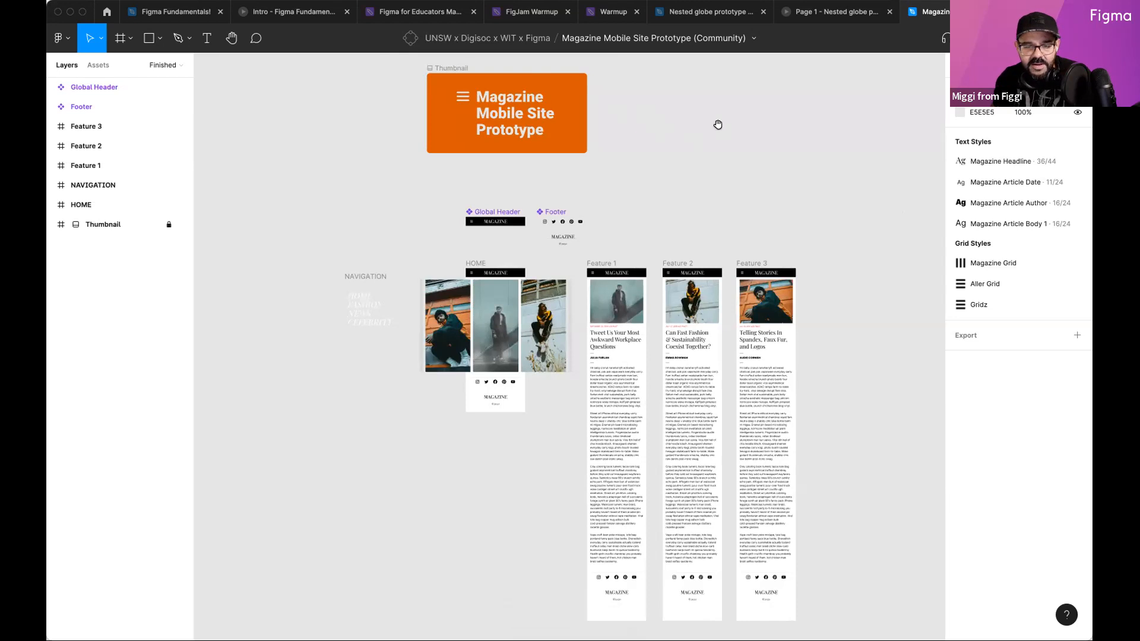
scroll(717, 124, right, 2)
scroll(717, 124, up, 2)
click(1033, 38)
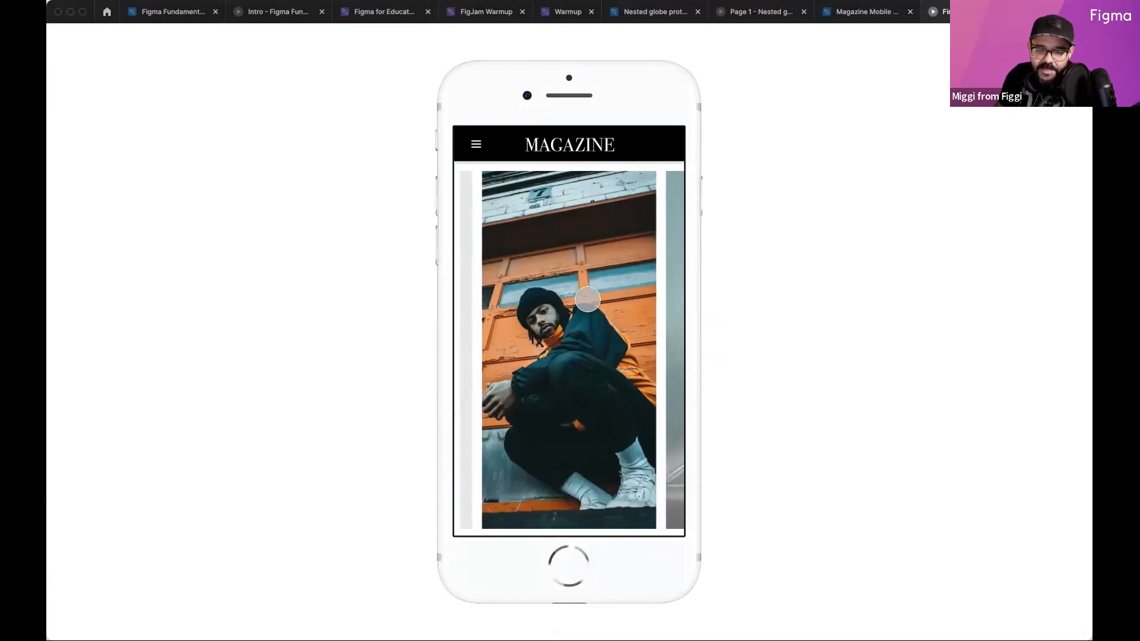
click(585, 300)
scroll(594, 324, down, 20)
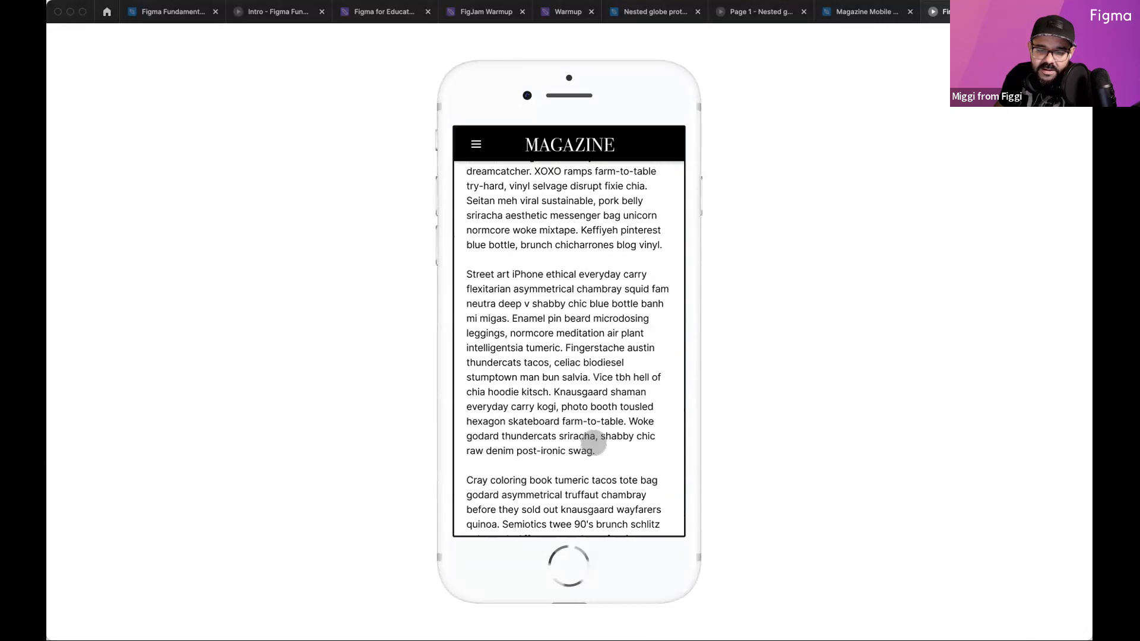
scroll(581, 484, up, 20)
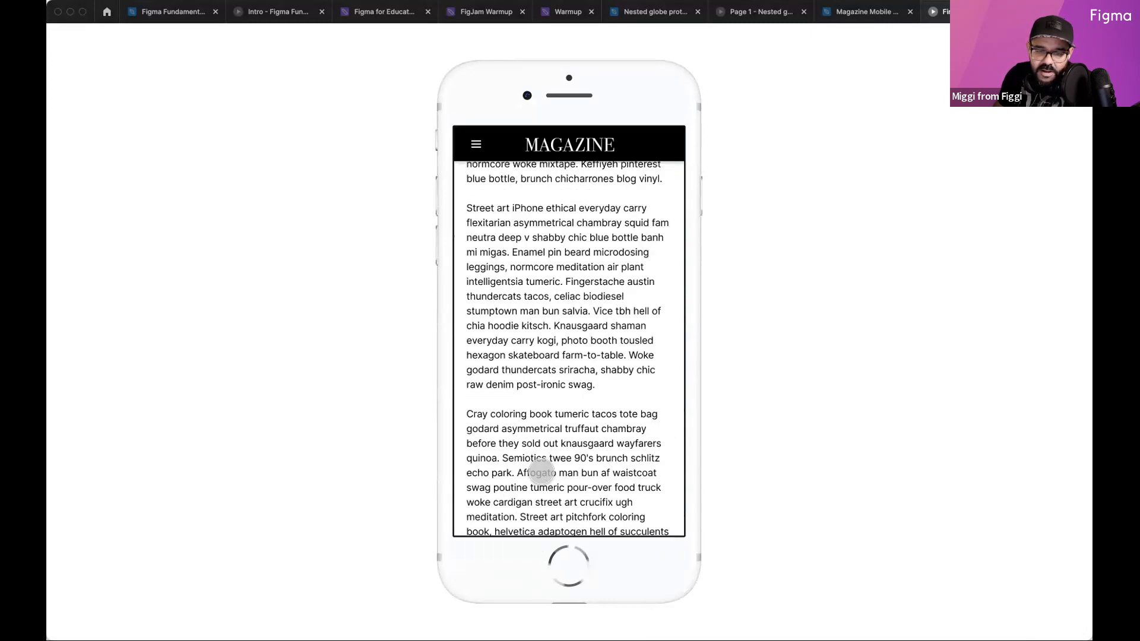
click(469, 140)
click(469, 140)
click(496, 182)
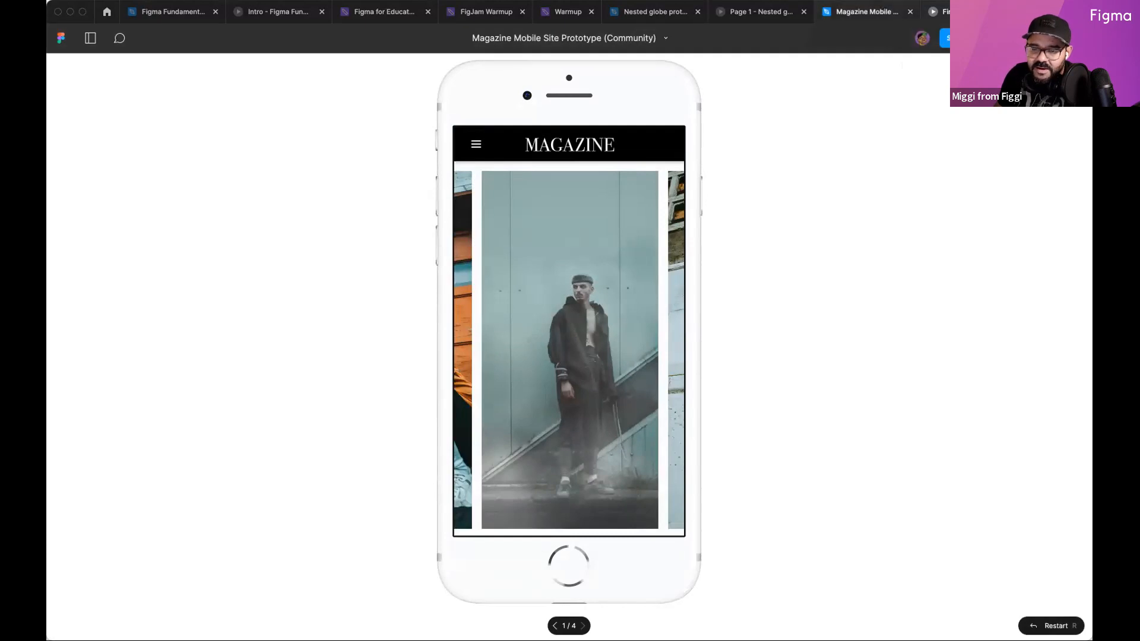
Step: Close the preview and show the prototype connections between the magazine frames
key(super+w)
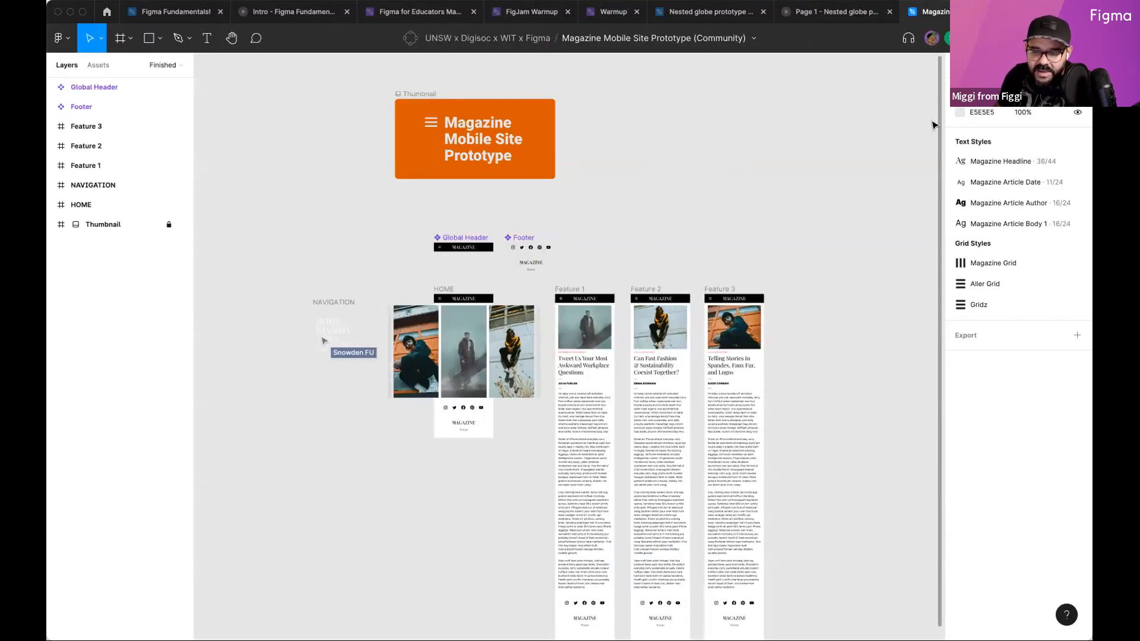
key(shift+e)
scroll(592, 345, up, 2)
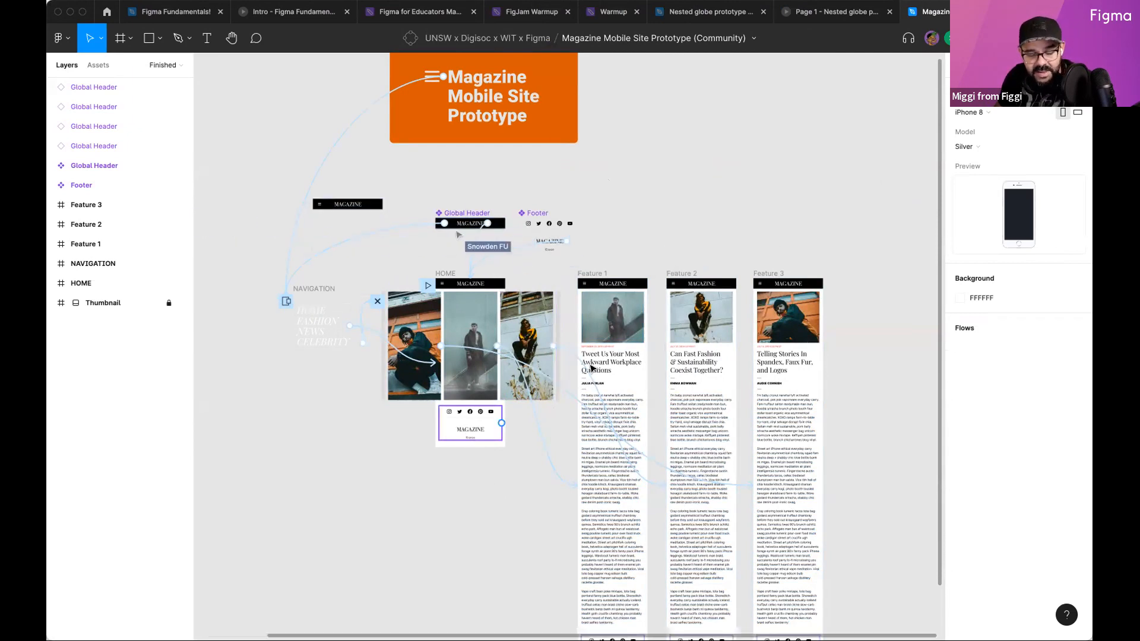
Step: Copy the Pieces and Step 01 to Step 04 frames from the Nested globe prototype file
click(709, 13)
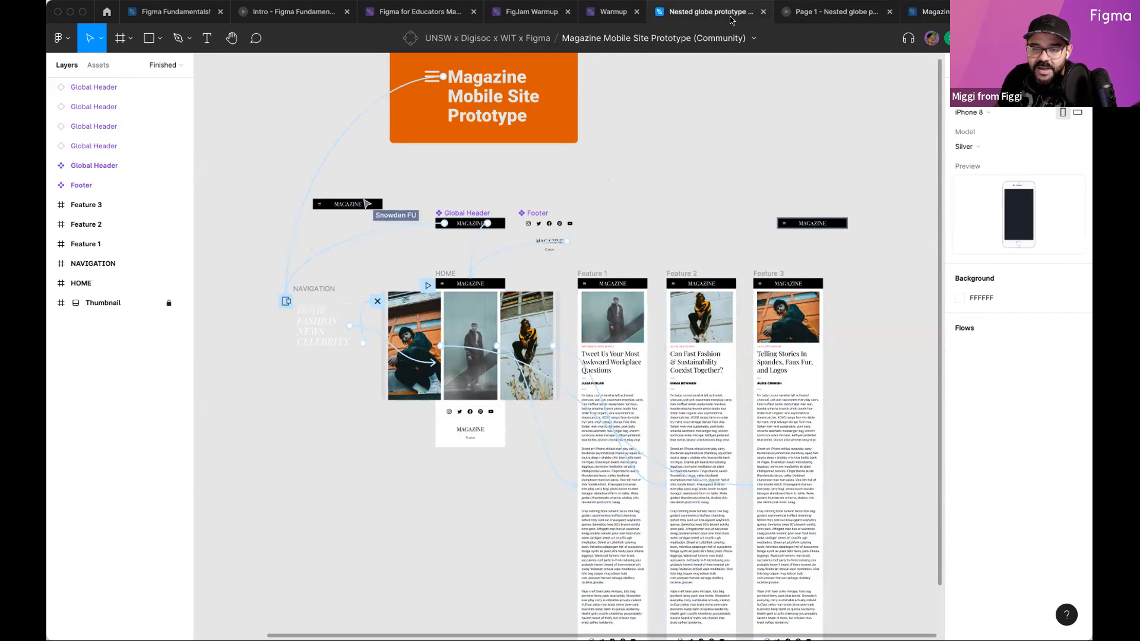
drag(348, 208, 836, 471)
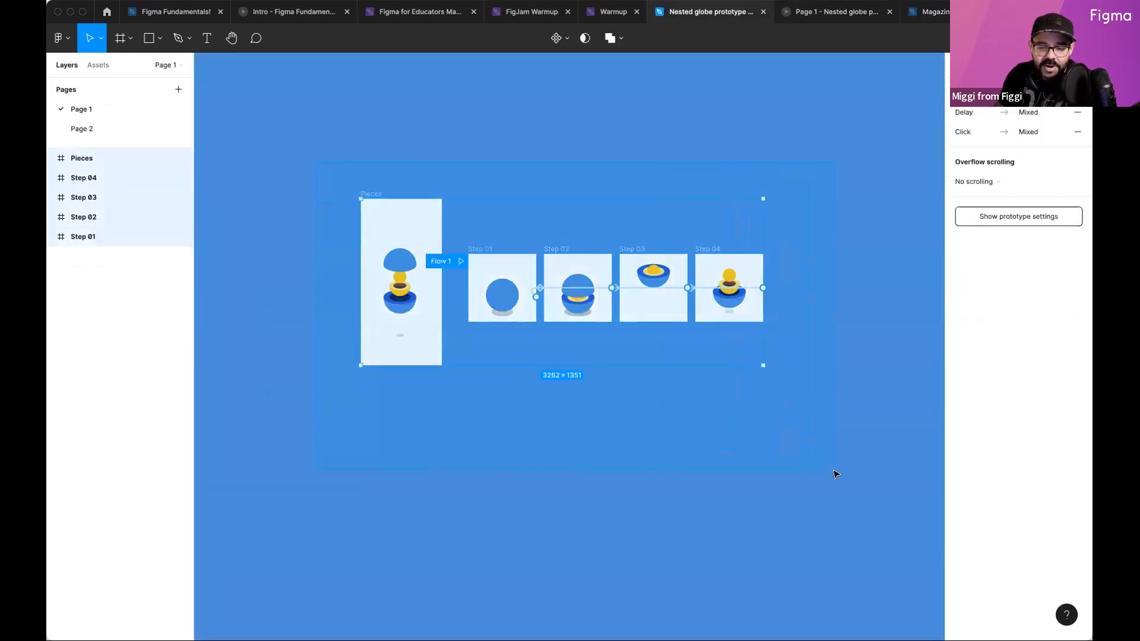
click(828, 422)
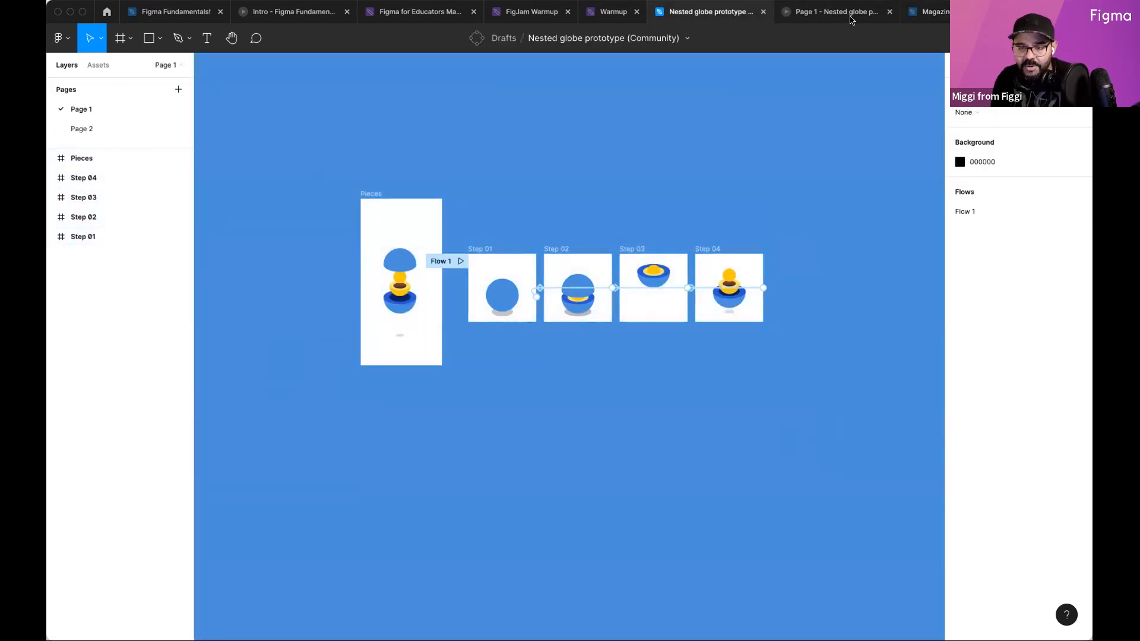
Step: Add a page named Page 2 to the magazine file and paste the nested globe frames onto it
click(929, 12)
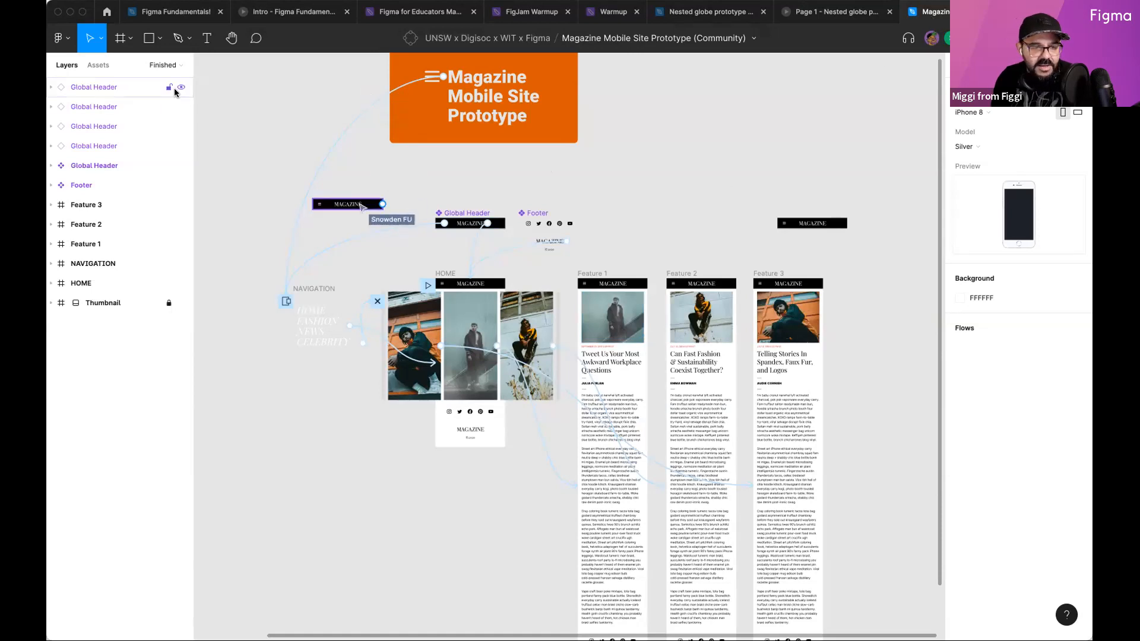
click(181, 66)
click(177, 90)
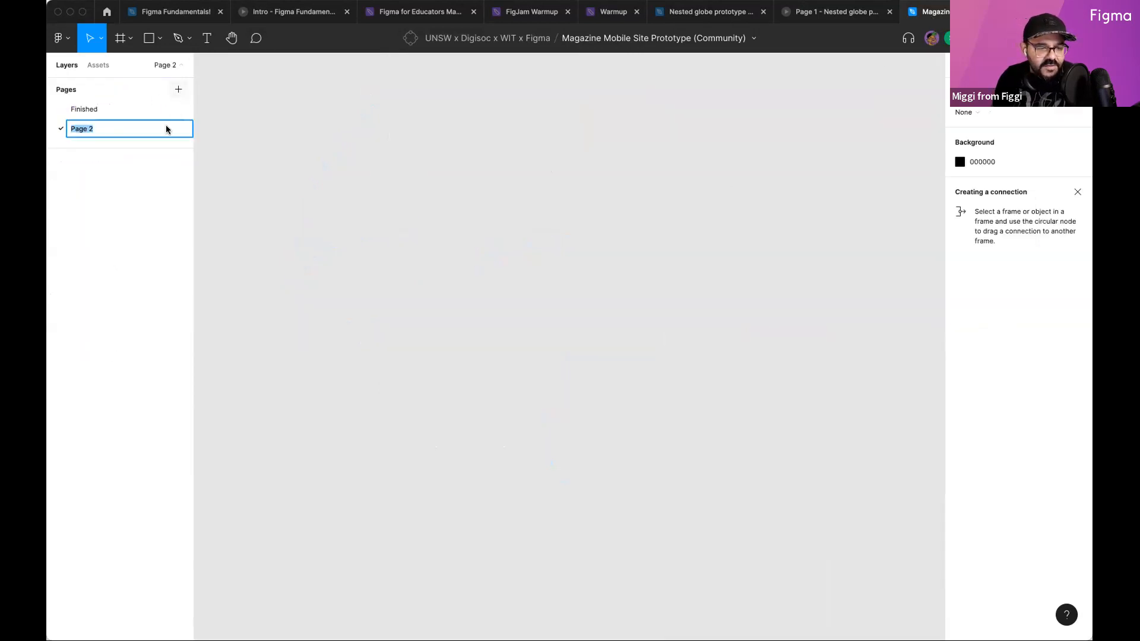
key(Return)
key(super+v)
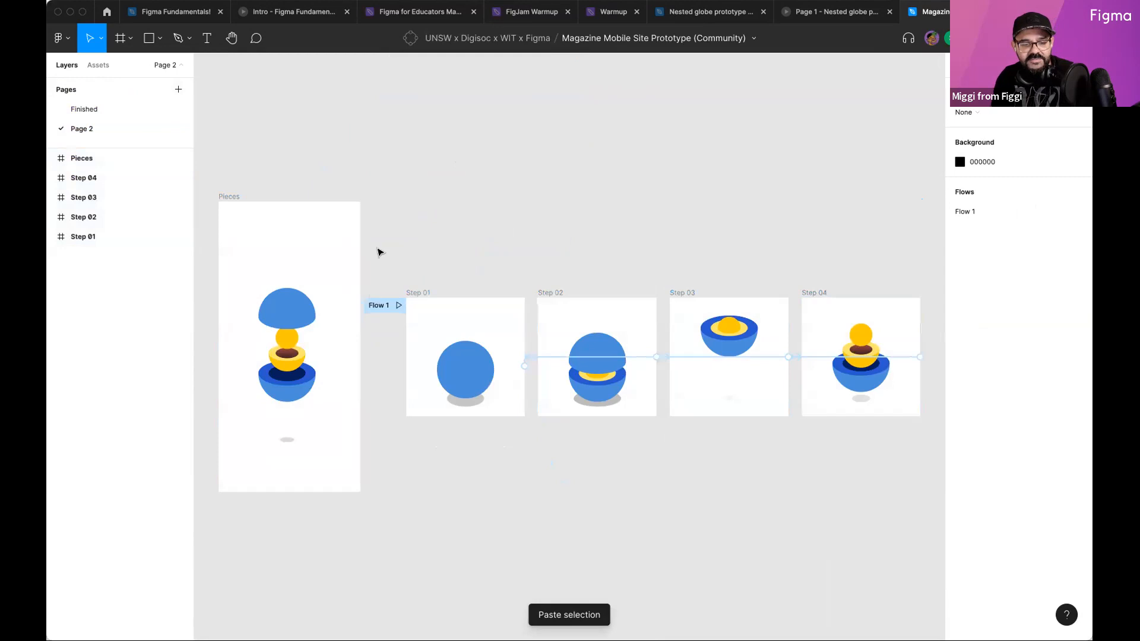
Step: Spotlight yourself so collaborators follow your view of the nested globe frames on Page 2
click(926, 39)
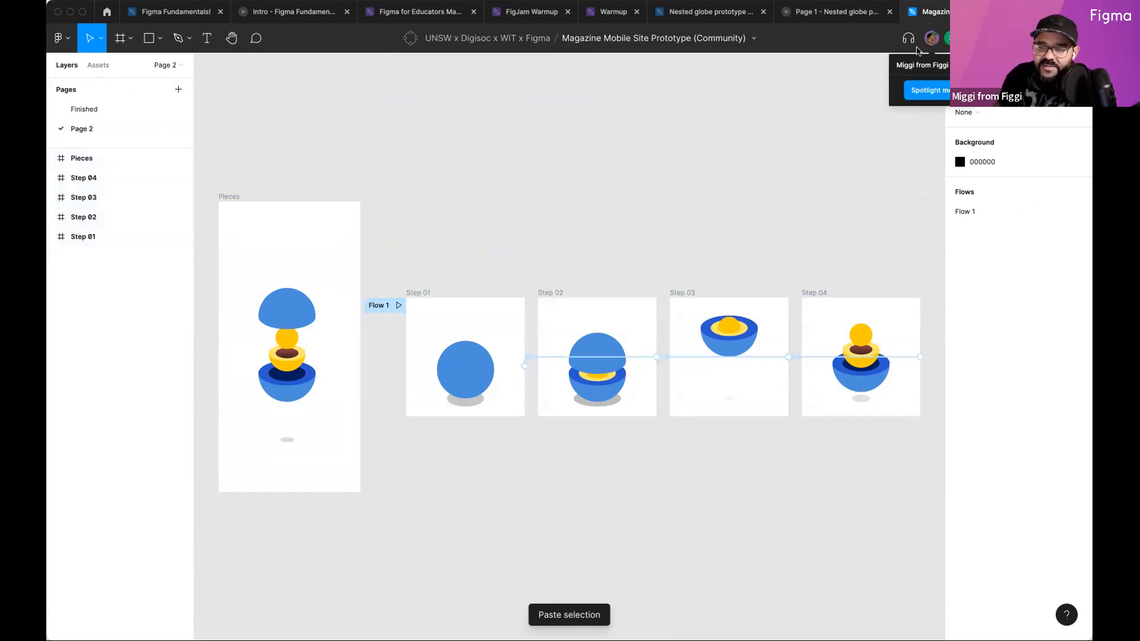
click(922, 91)
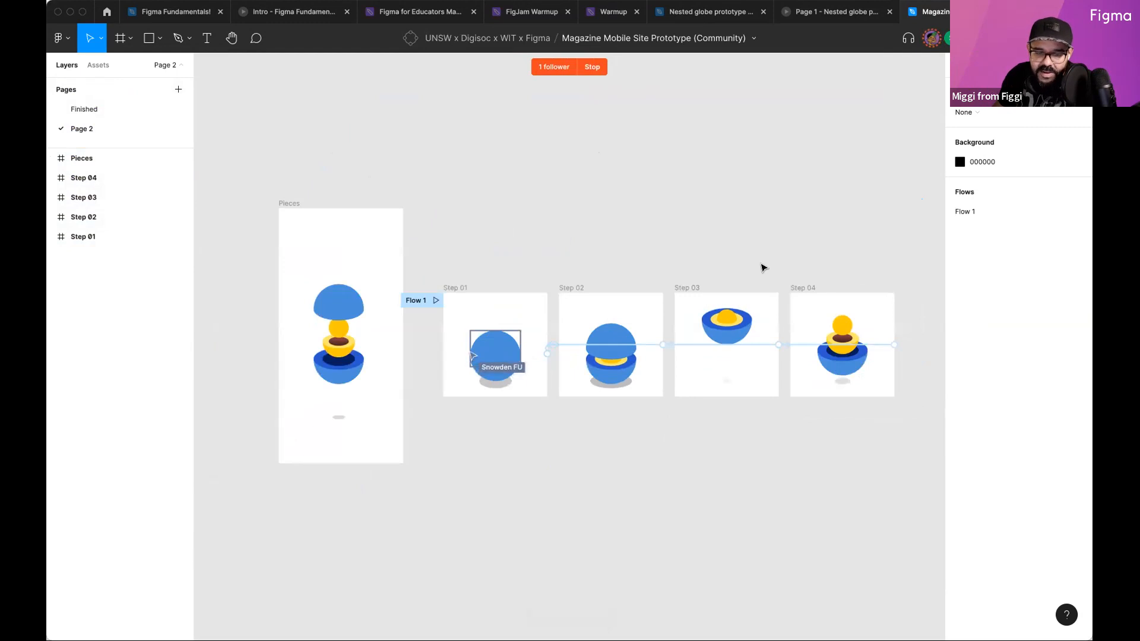
scroll(542, 201, down, 1)
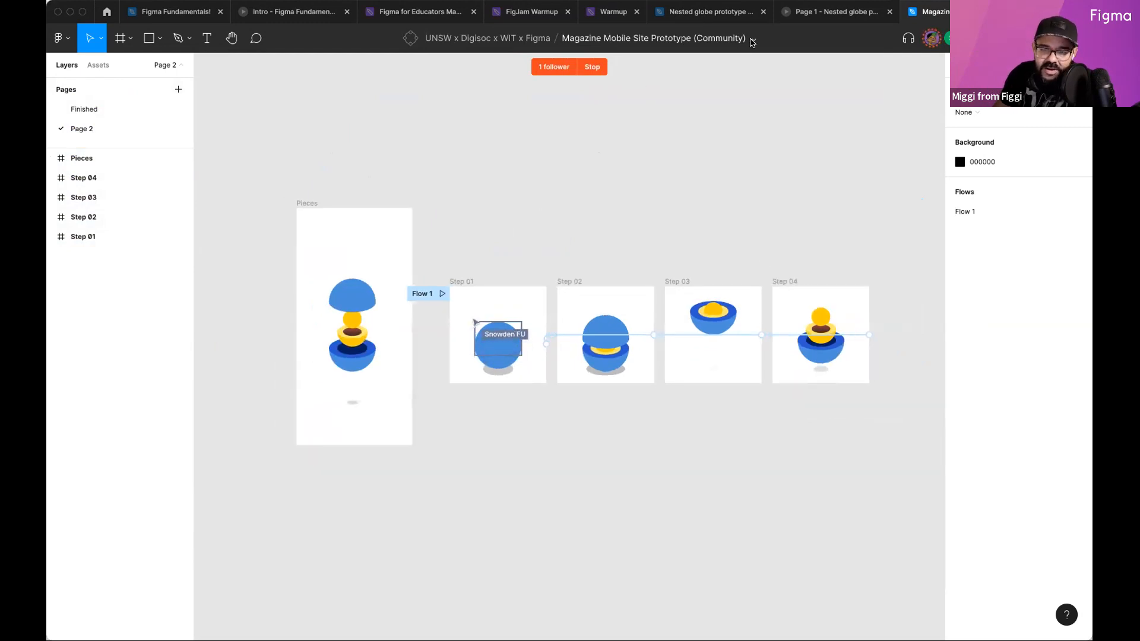
click(753, 39)
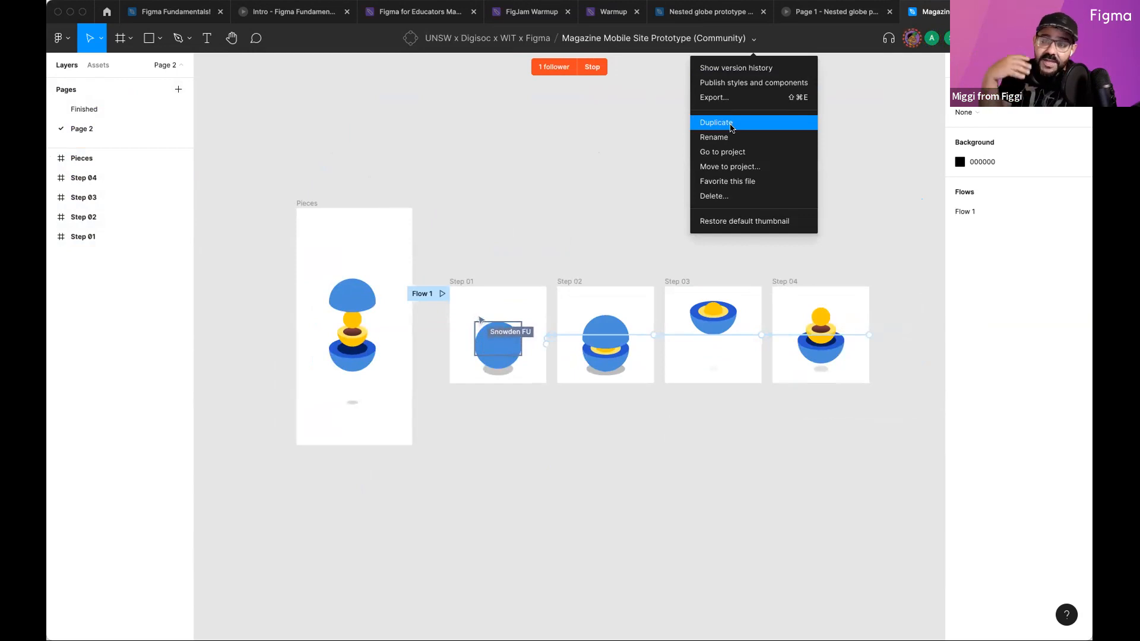
click(603, 193)
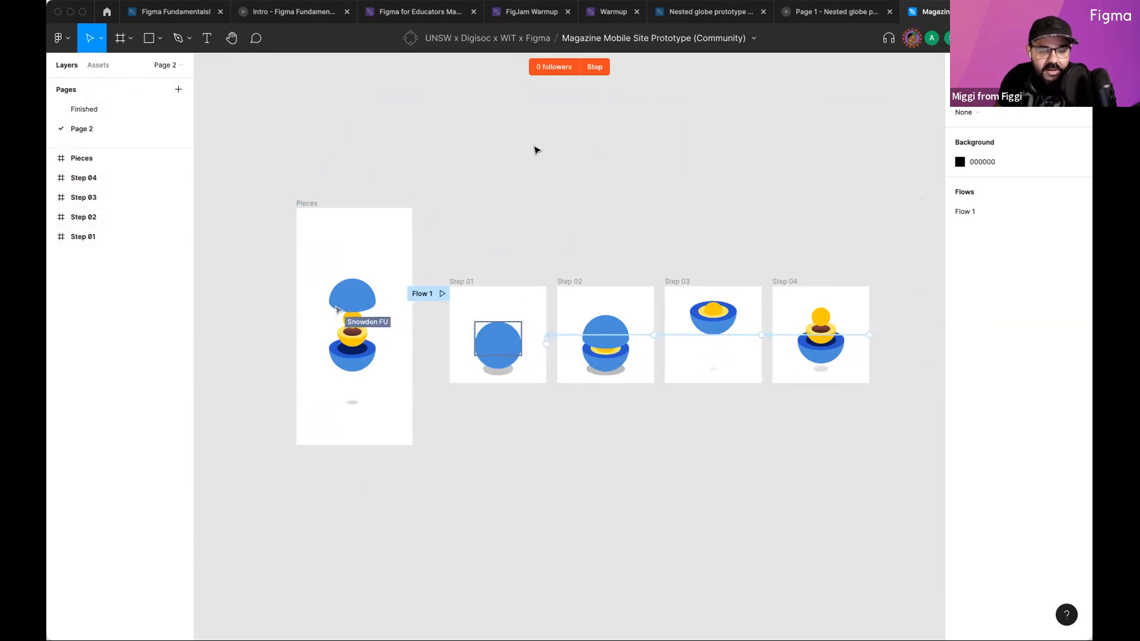
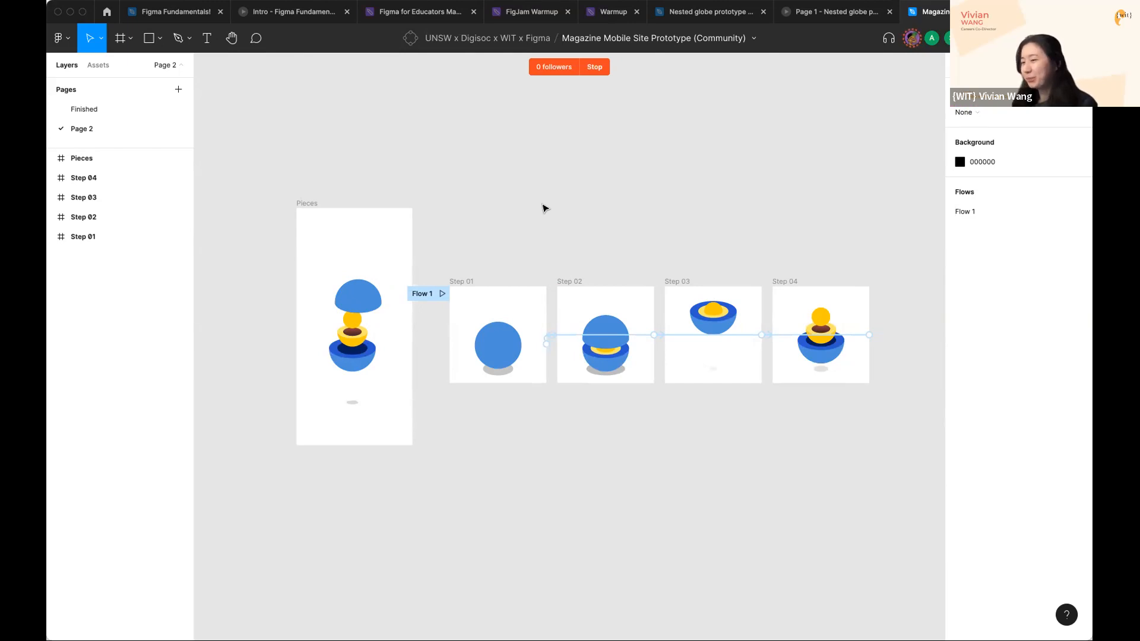
Step: Switch to the Figma Fundamentals! file and find empty canvas space beside the Mig End frame and Frame 33
click(736, 17)
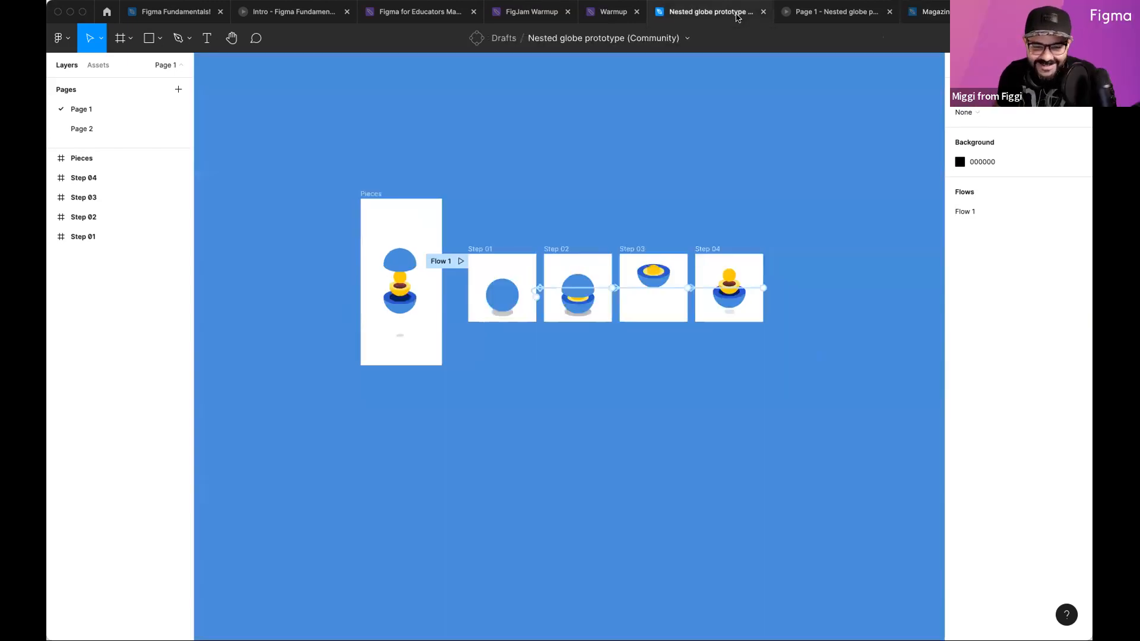
click(172, 12)
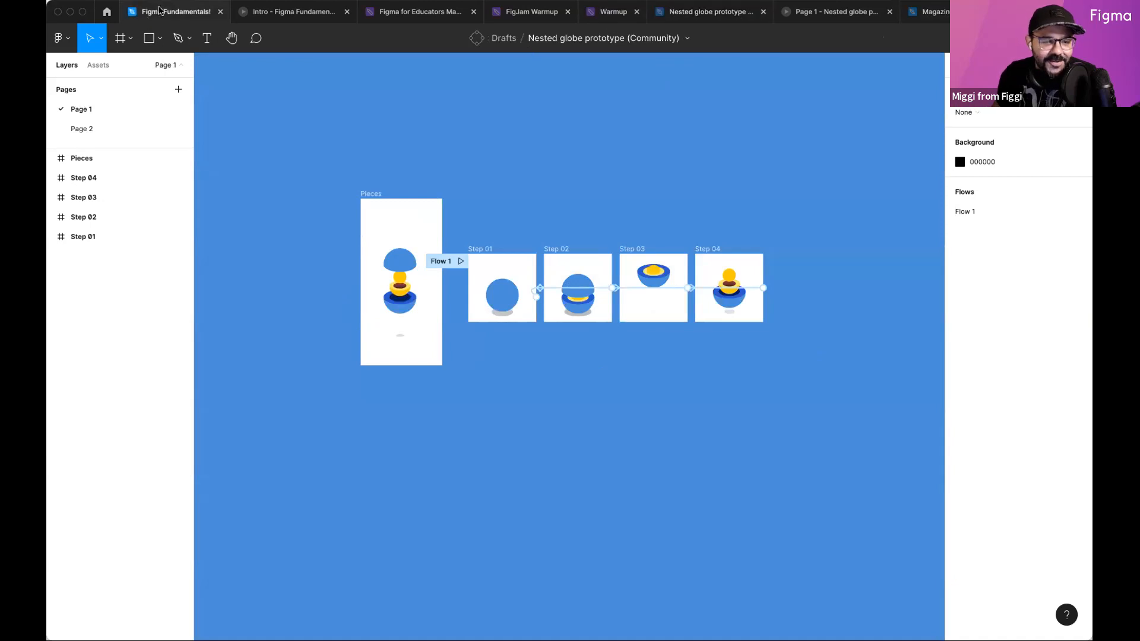
click(502, 154)
scroll(537, 212, down, 3)
drag(479, 274, 491, 399)
drag(515, 174, 881, 510)
drag(717, 428, 679, 418)
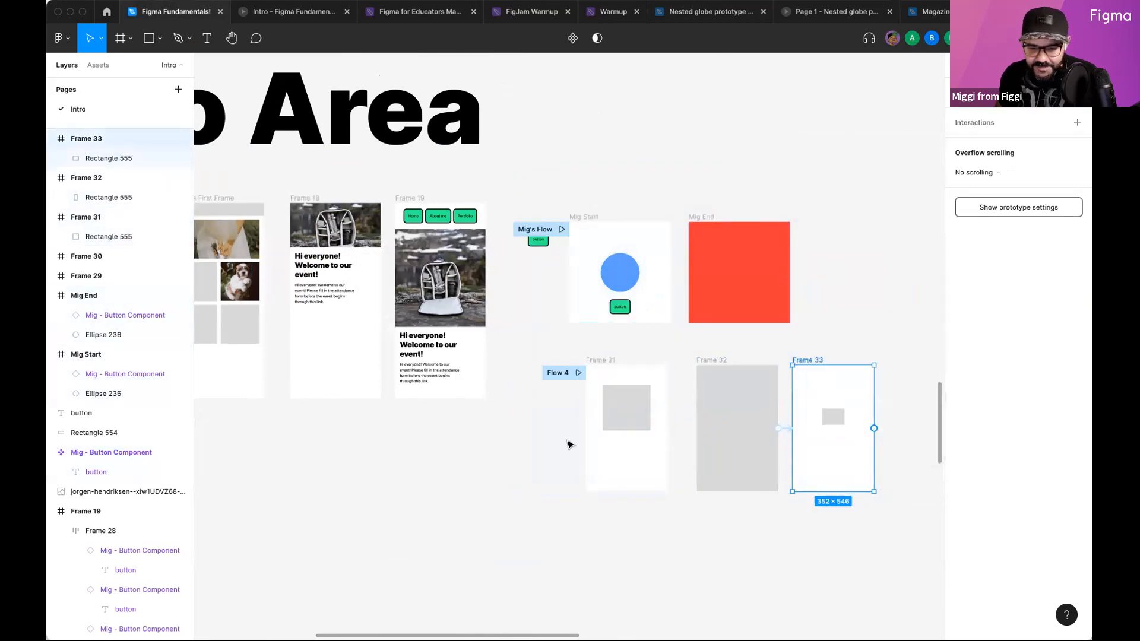
click(566, 445)
drag(597, 428, 537, 414)
drag(453, 178, 915, 583)
drag(706, 368, 691, 361)
click(888, 295)
drag(696, 256, 466, 240)
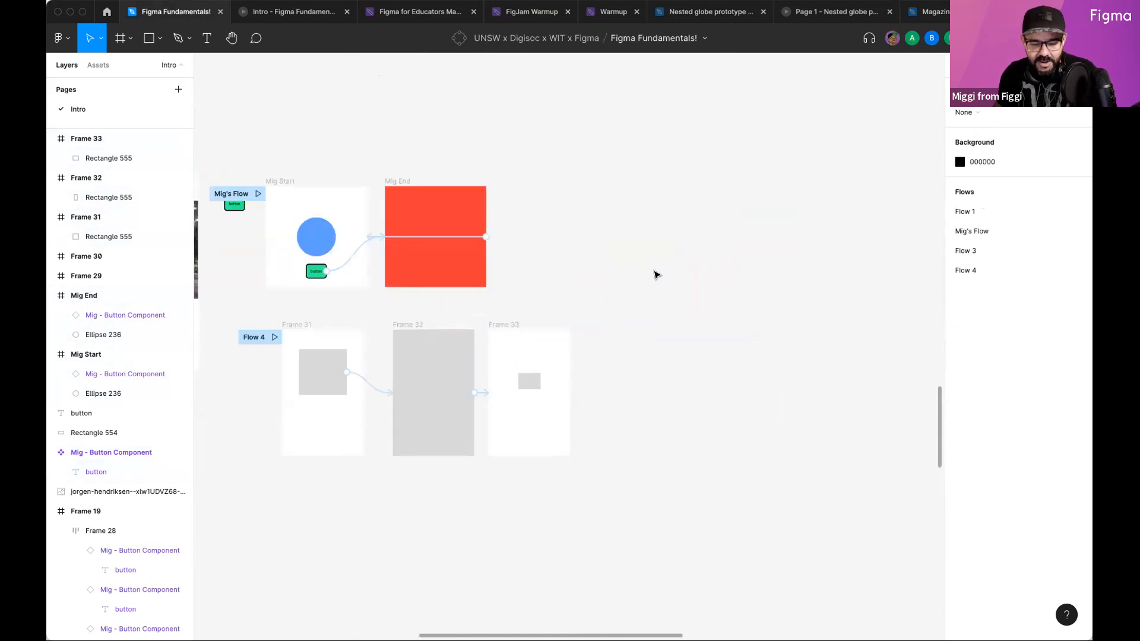
scroll(682, 273, up, 3)
drag(726, 257, 656, 264)
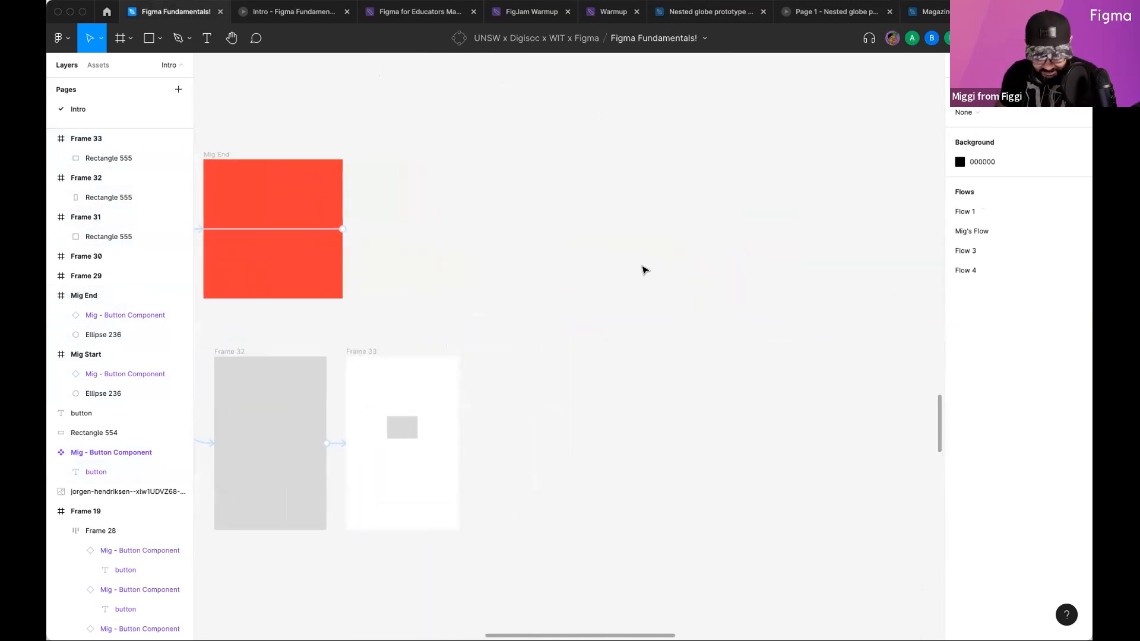
scroll(606, 269, up, 3)
key(r)
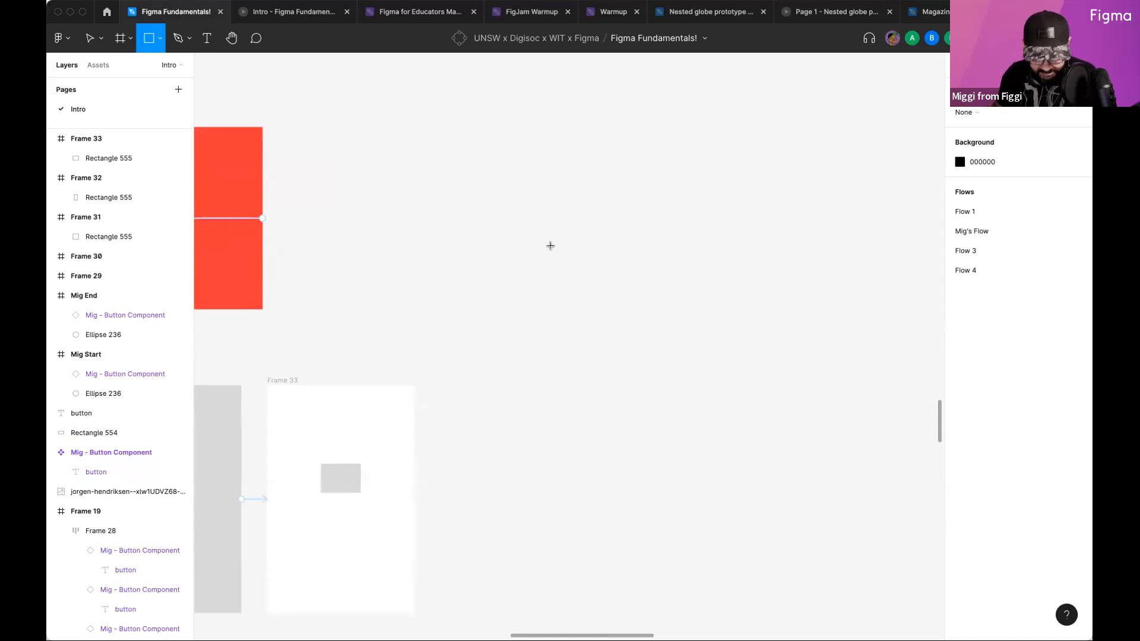
key(t)
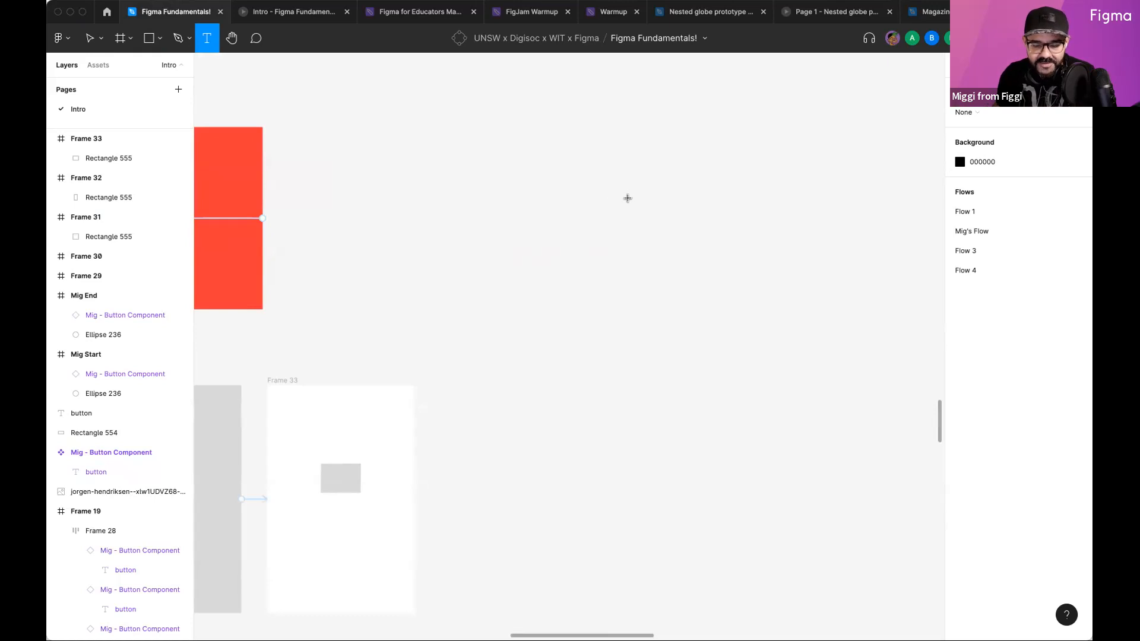
drag(594, 186, 718, 297)
click(740, 293)
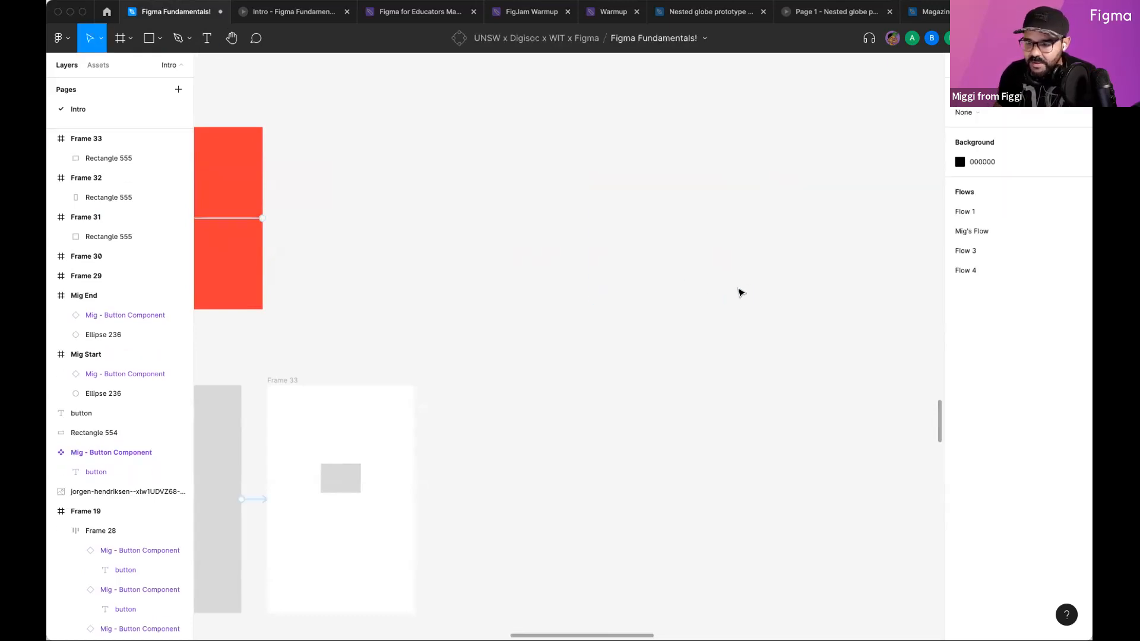
Step: Draw a grey rectangle on the empty canvas beside the Mig End frame and resize it to about 415 × 275
key(r)
drag(645, 166, 771, 297)
drag(733, 255, 669, 234)
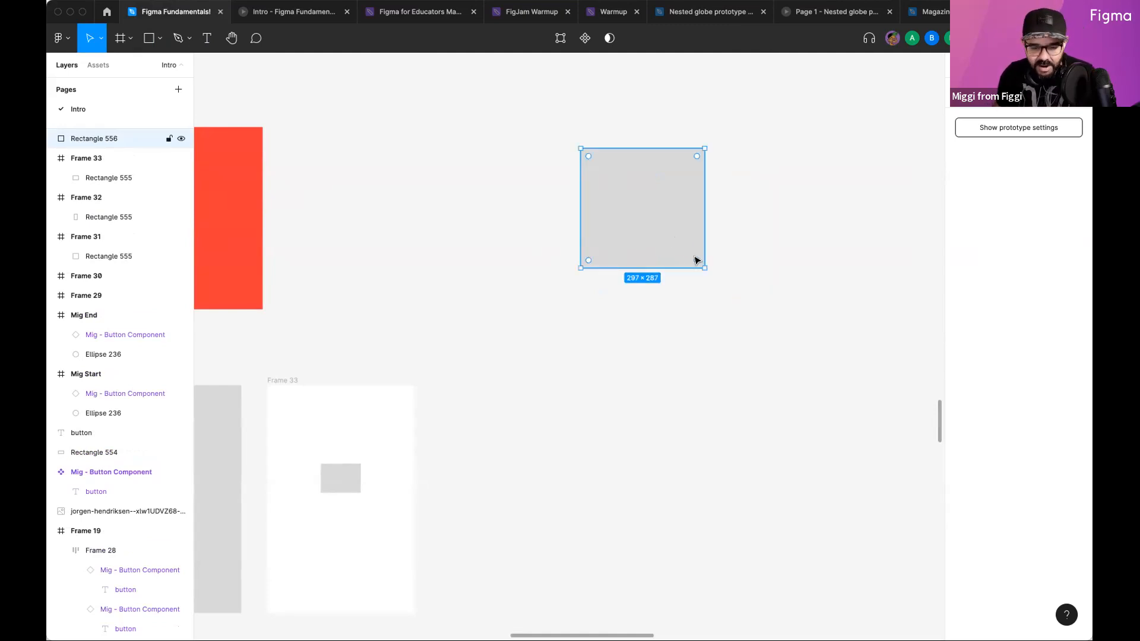
drag(704, 268, 752, 263)
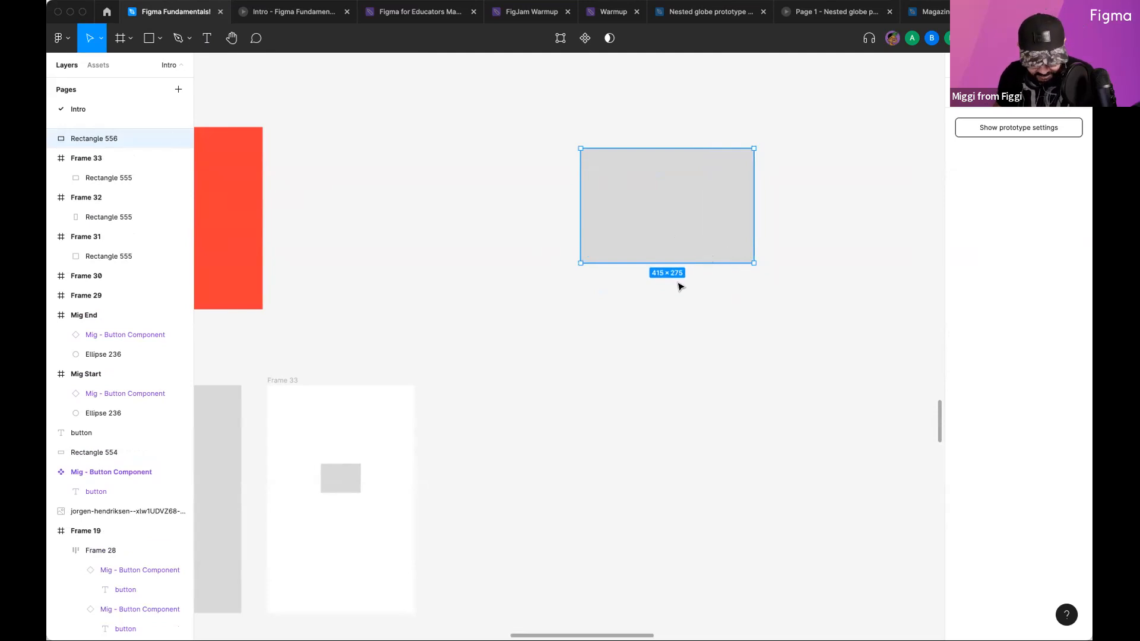
key(t)
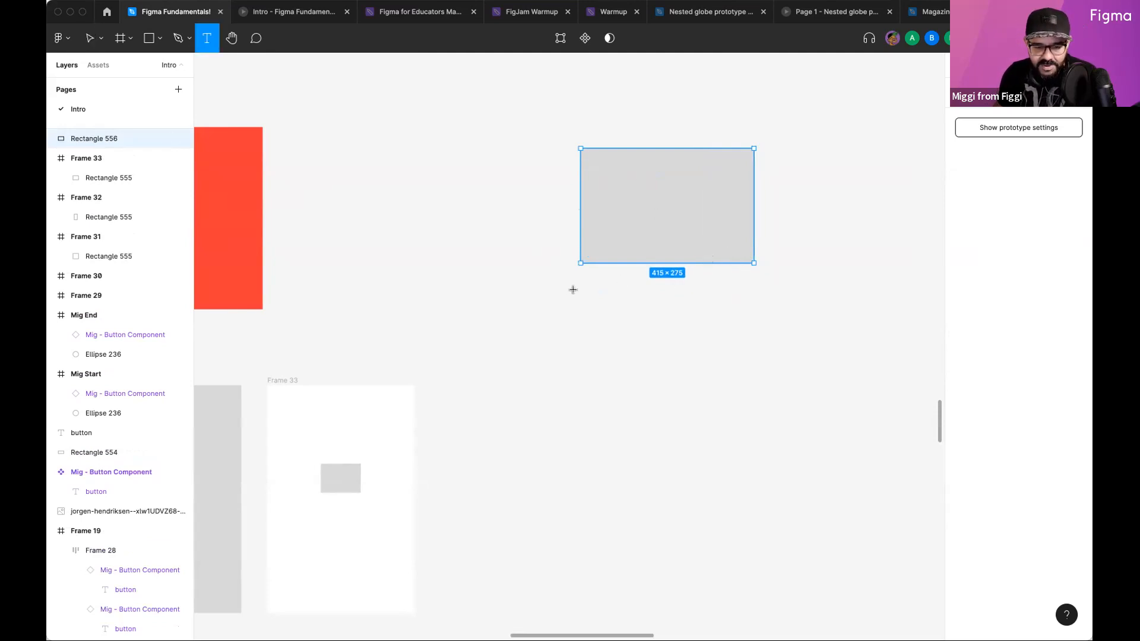
key(Escape)
Step: Copy the backpack photo, the welcome heading and the body text from Frame 19
scroll(573, 290, down, 3)
scroll(570, 297, left, 5)
super+click(234, 339)
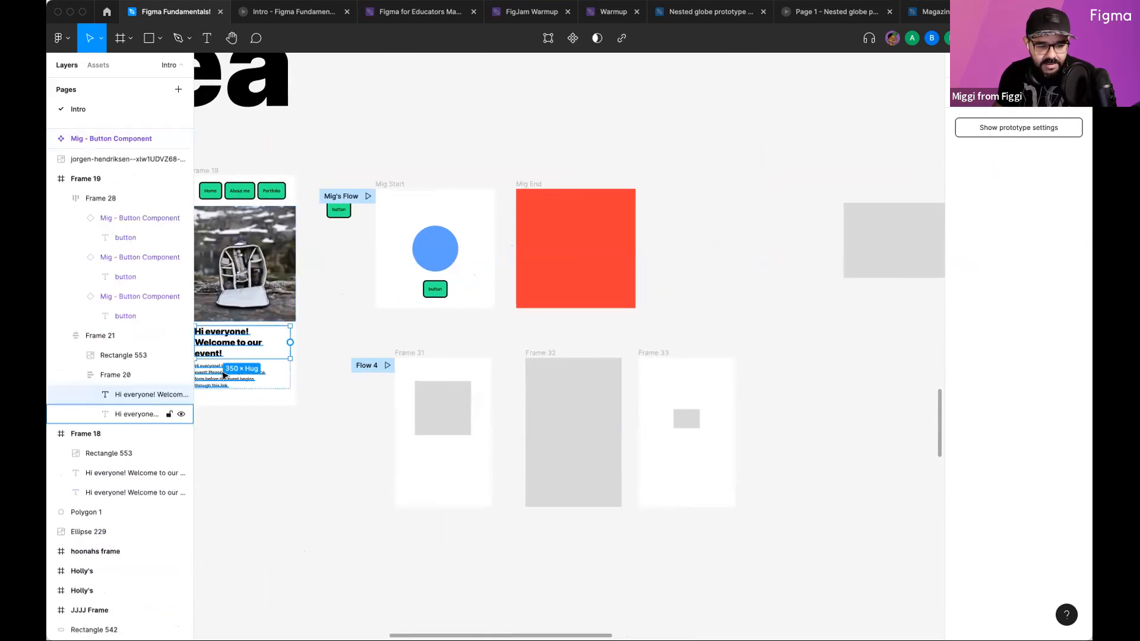
scroll(223, 367, down, 1)
click(238, 316)
click(350, 341)
scroll(350, 341, down, 1)
super+click(243, 316)
shift+super+click(234, 341)
shift+super+click(230, 370)
scroll(230, 370, down, 1)
click(717, 343)
Step: Paste the copied photo and texts onto the empty canvas below the new grey rectangle
scroll(717, 343, down, 2)
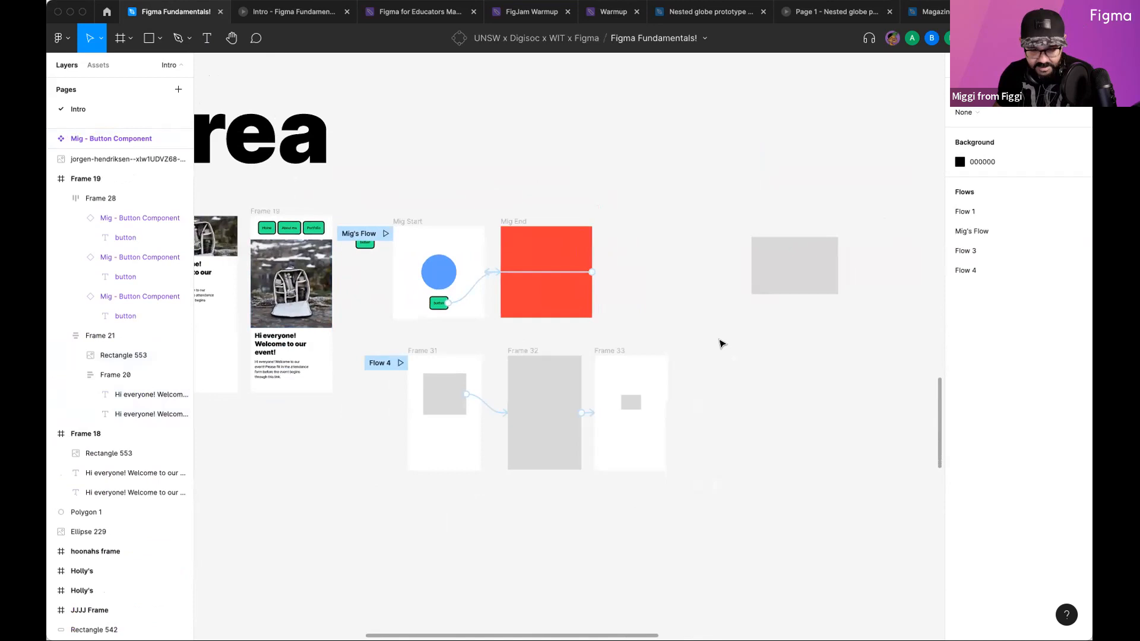
scroll(722, 345, right, 5)
key(super+v)
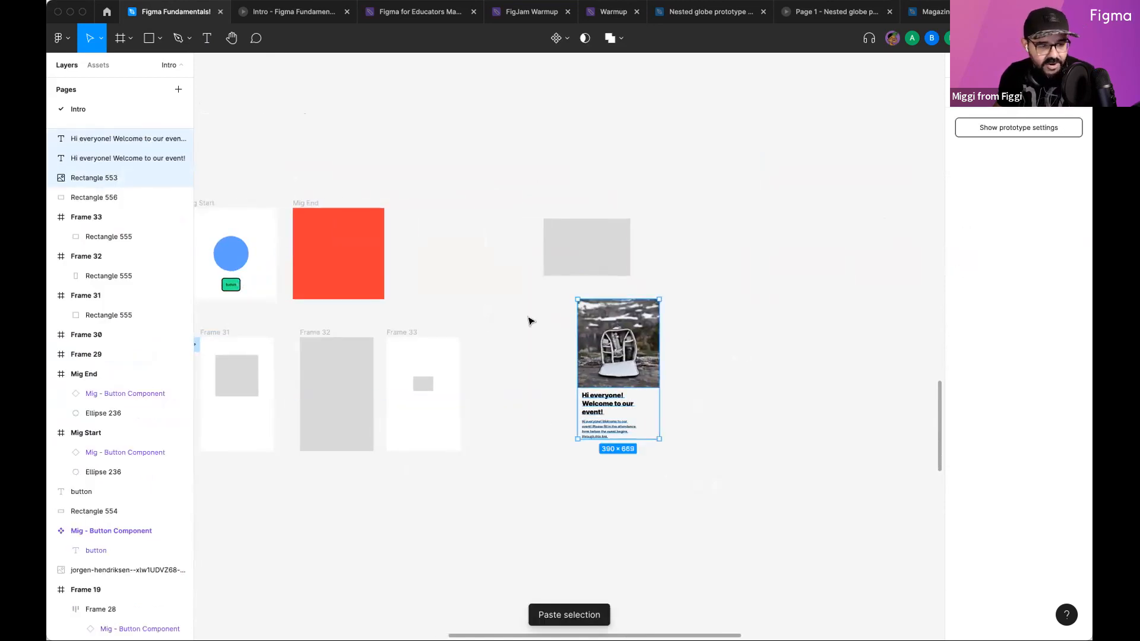
scroll(653, 404, up, 3)
click(687, 372)
scroll(579, 406, up, 1)
scroll(579, 405, left, 1)
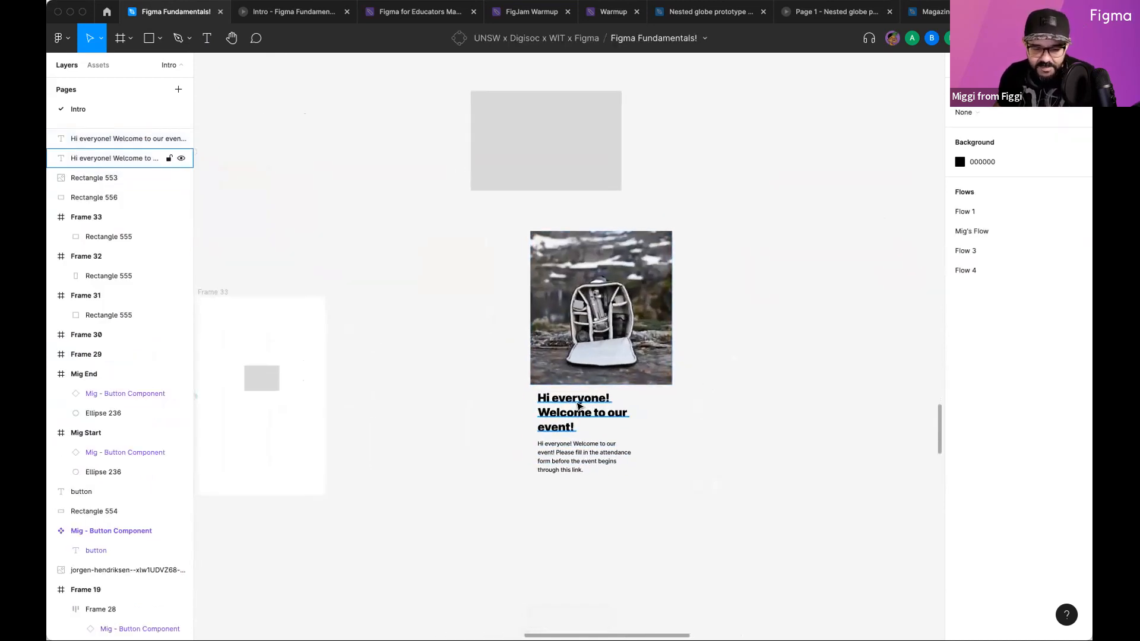
Step: Align the pasted heading and body text with the photo's left edge
click(578, 406)
shift+click(572, 456)
scroll(565, 411, up, 2)
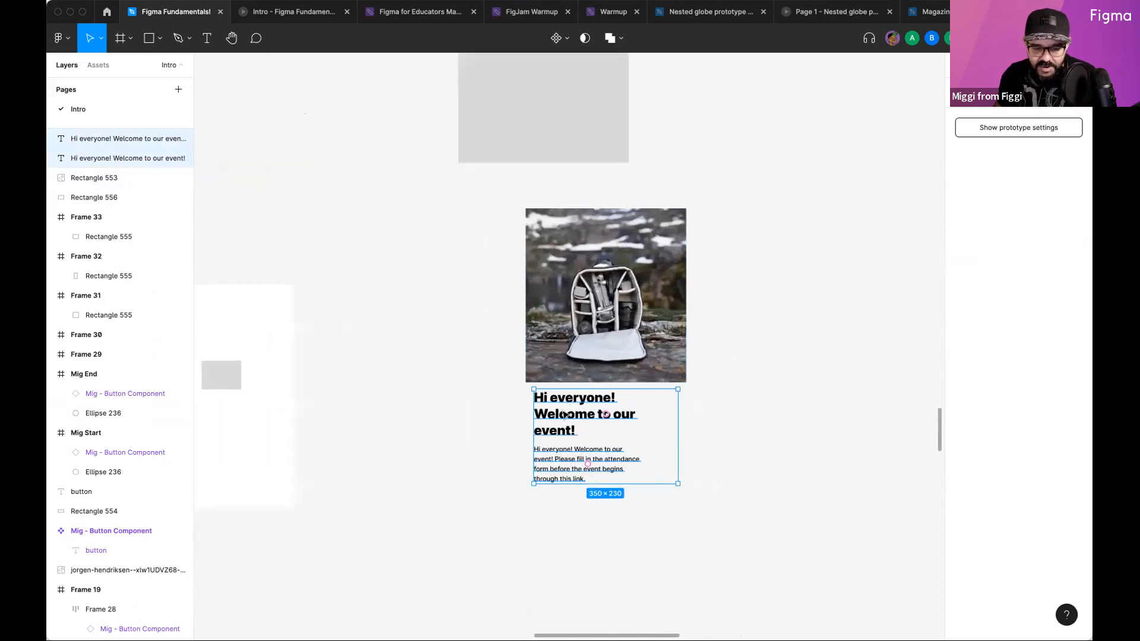
drag(565, 413, 557, 413)
click(680, 451)
Step: Shorten the pasted photo from its top edge to a height of about 216
click(616, 219)
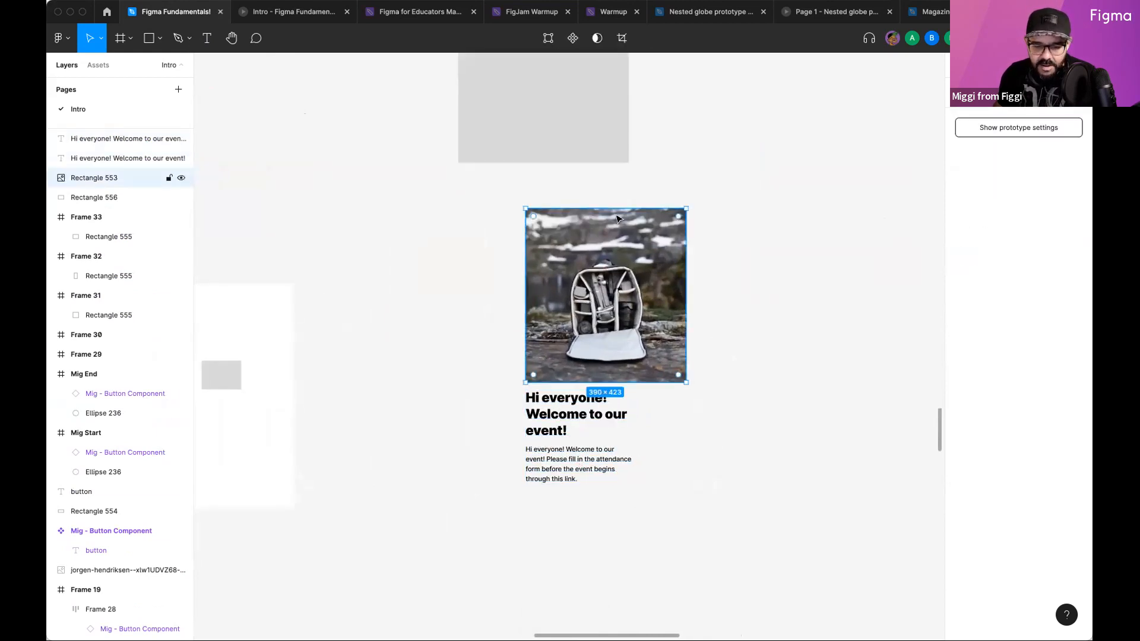
drag(616, 209, 616, 293)
click(724, 323)
scroll(627, 321, down, 2)
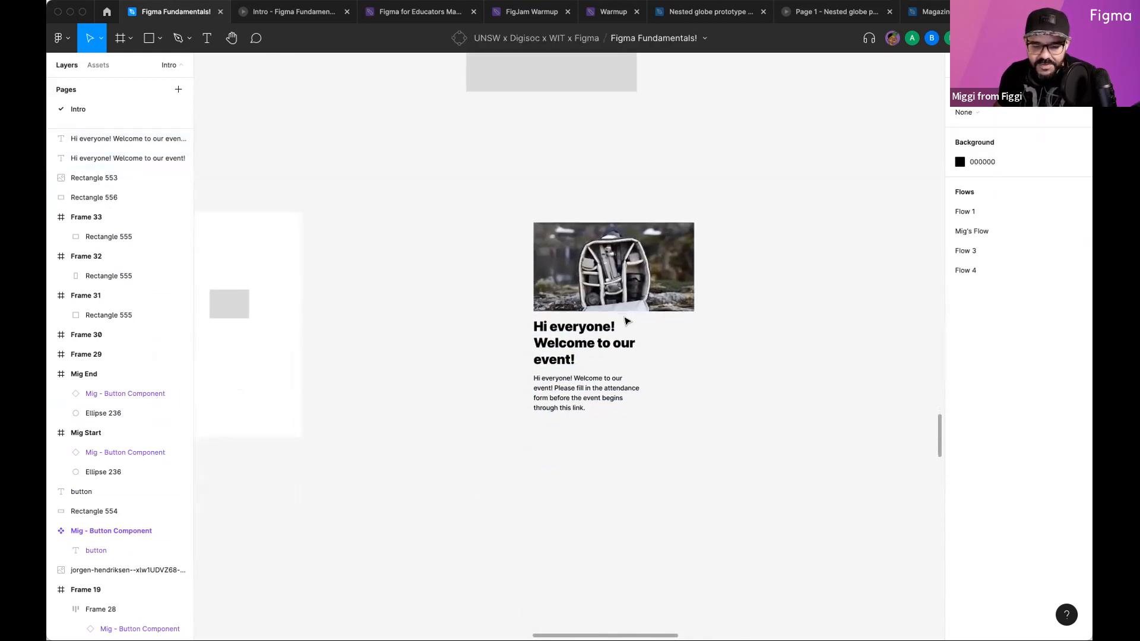
Step: Combine the photo, heading and body text into one auto layout frame
scroll(626, 321, up, 2)
scroll(756, 312, right, 1)
drag(689, 438, 499, 230)
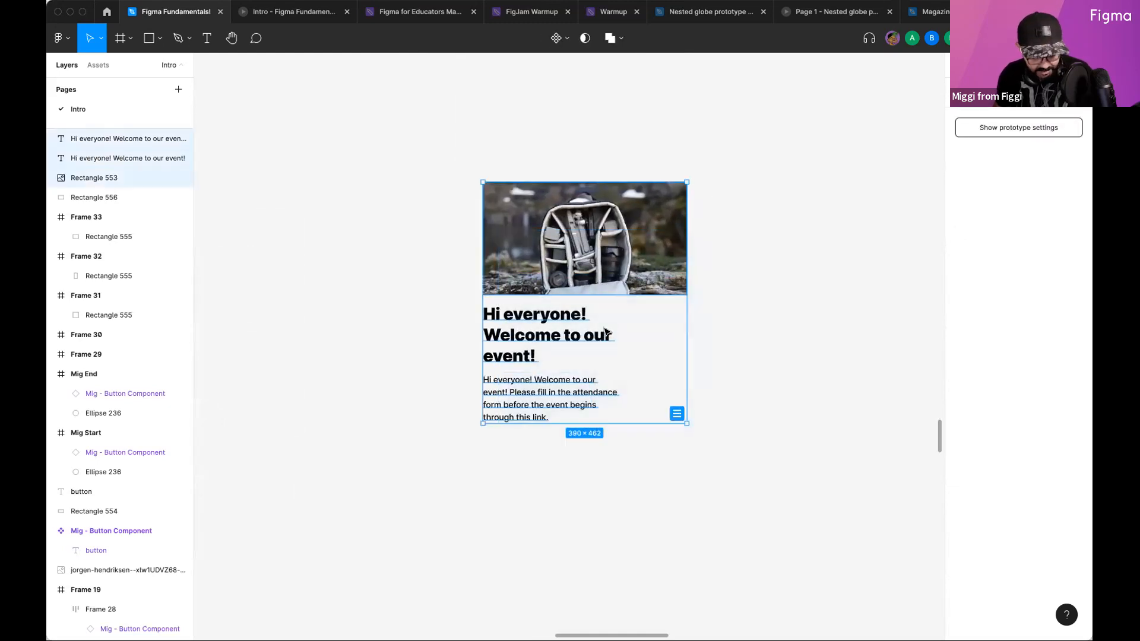
key(shift+a)
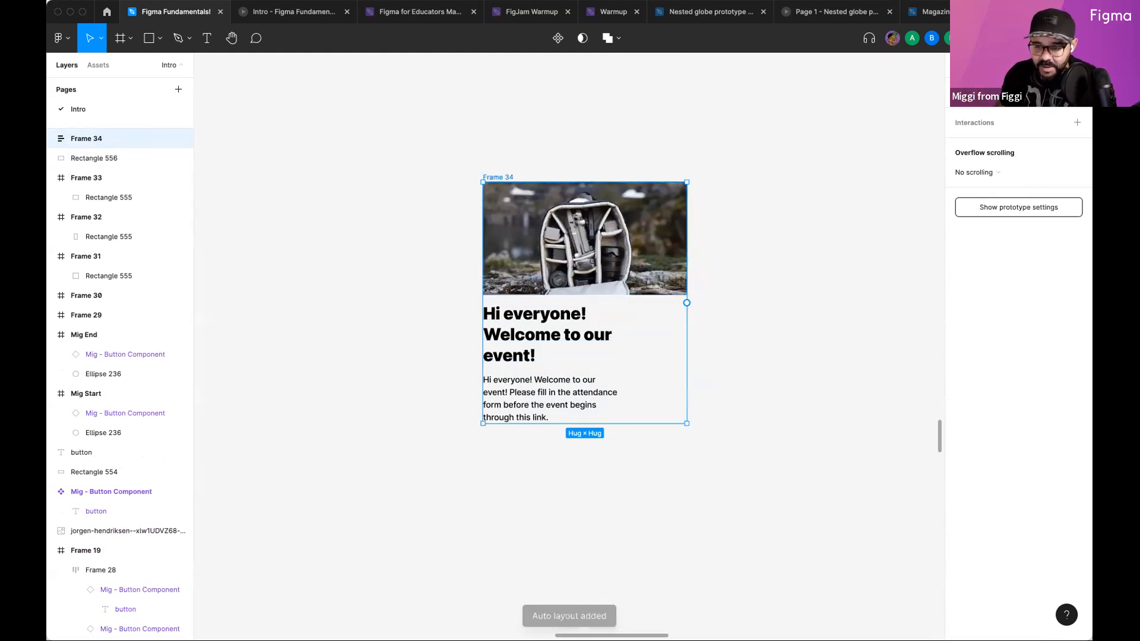
Step: Set the auto layout frame's item spacing to 16 and add a white FFFFFF fill
click(966, 65)
click(979, 289)
text(16)
key(Return)
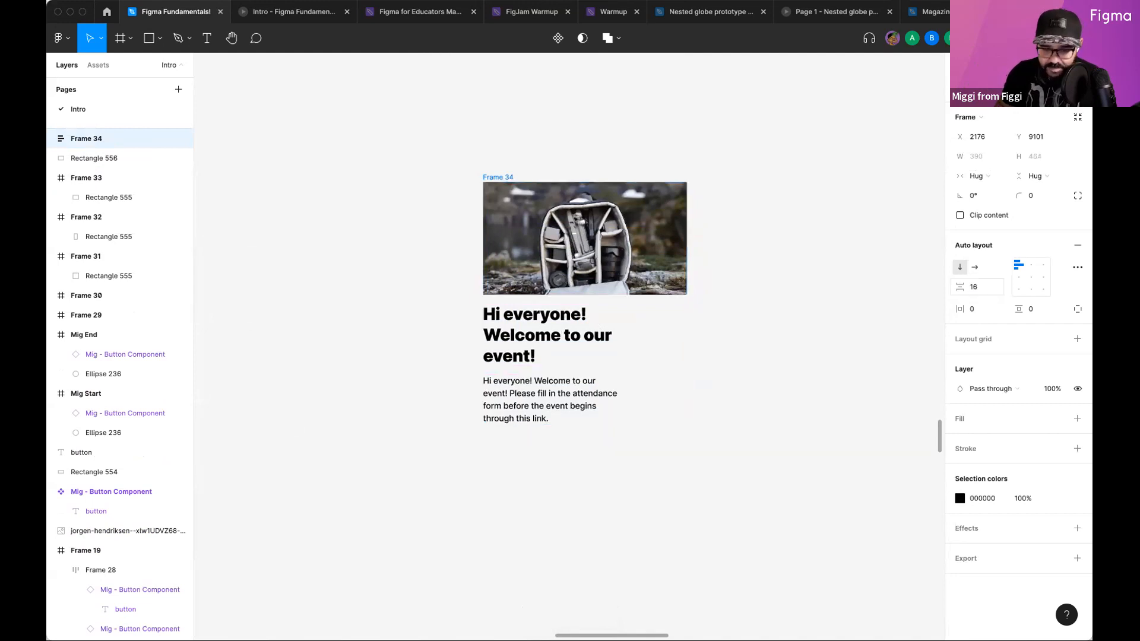
click(957, 419)
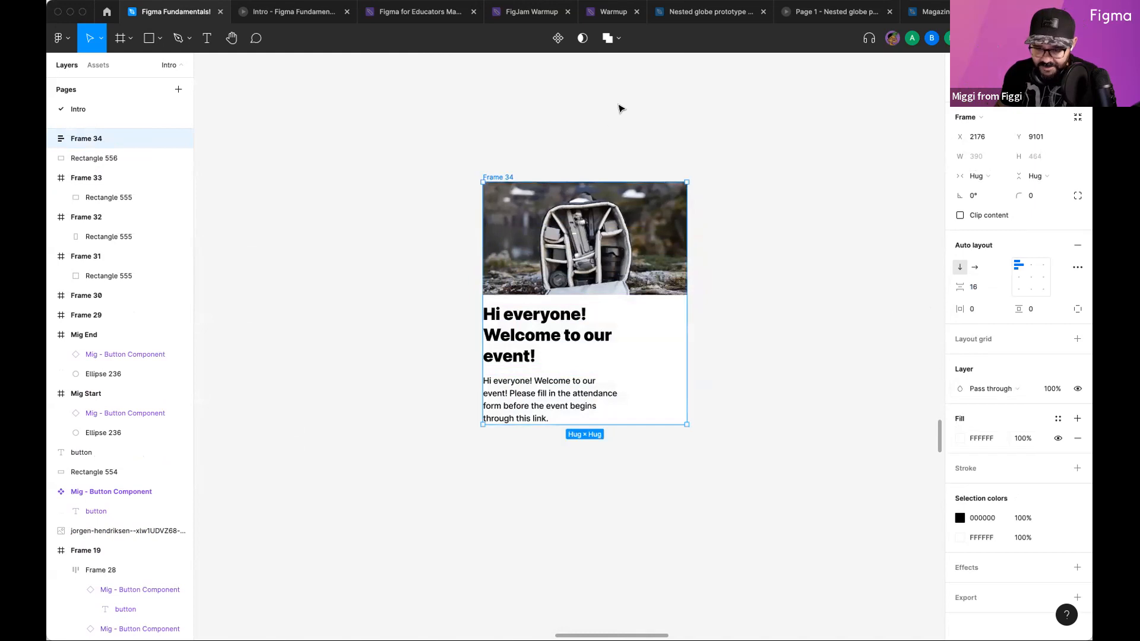
Step: Set the card frame's padding to 24 on all sides
click(977, 306)
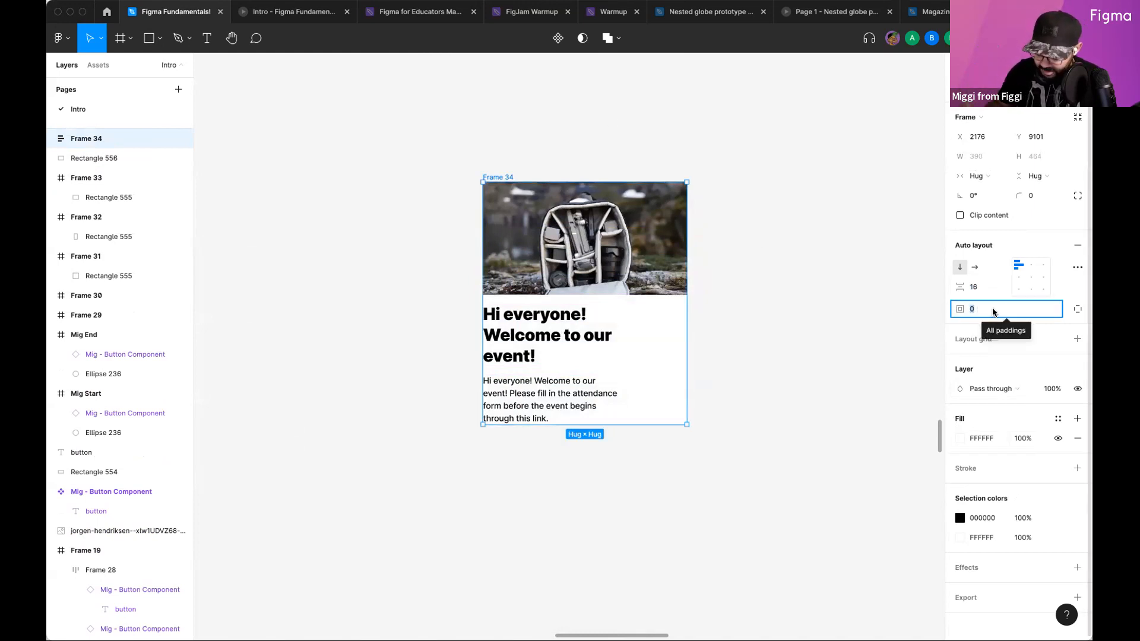
text(24)
key(Return)
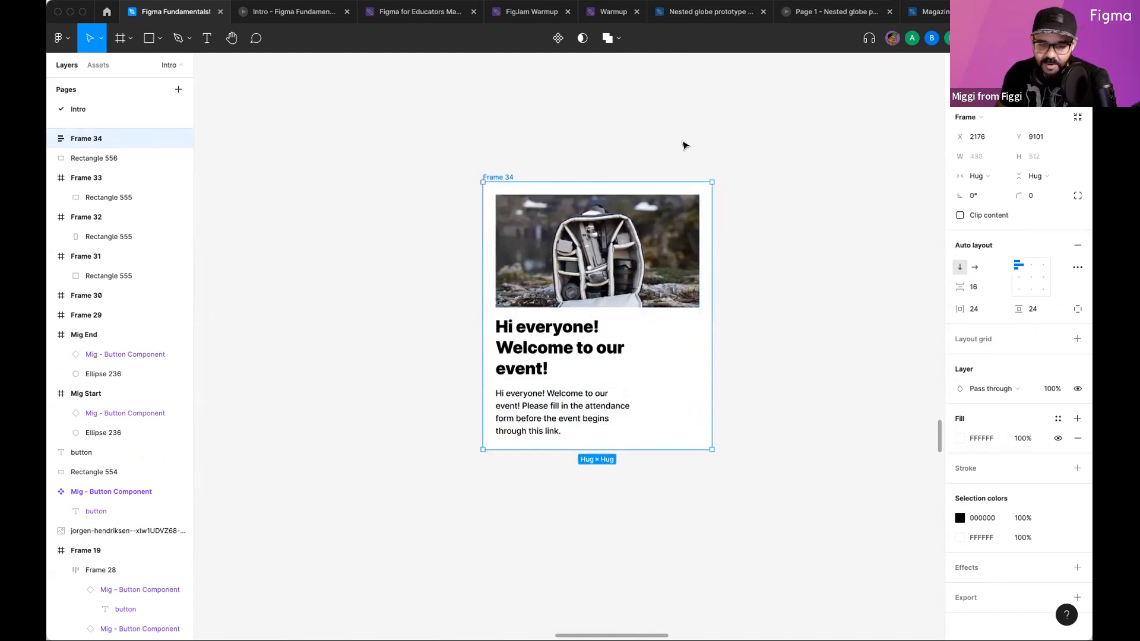
Step: Give the card frame a black inside stroke of width 2 and round its corners
click(979, 470)
drag(1017, 507, 1018, 507)
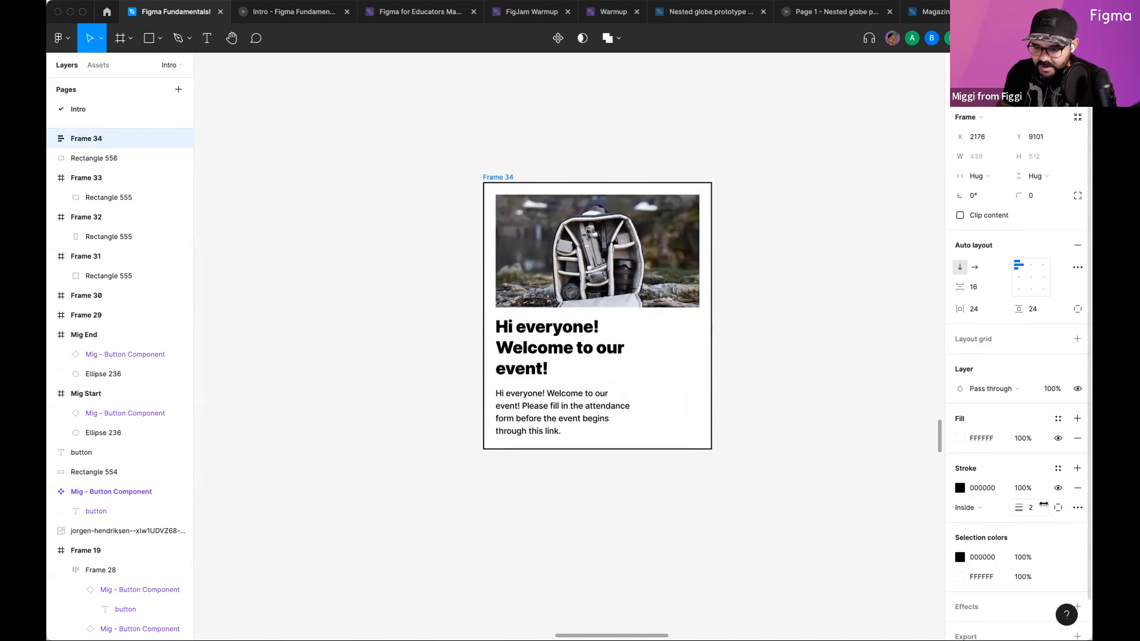
drag(1019, 195, 208, 219)
click(827, 216)
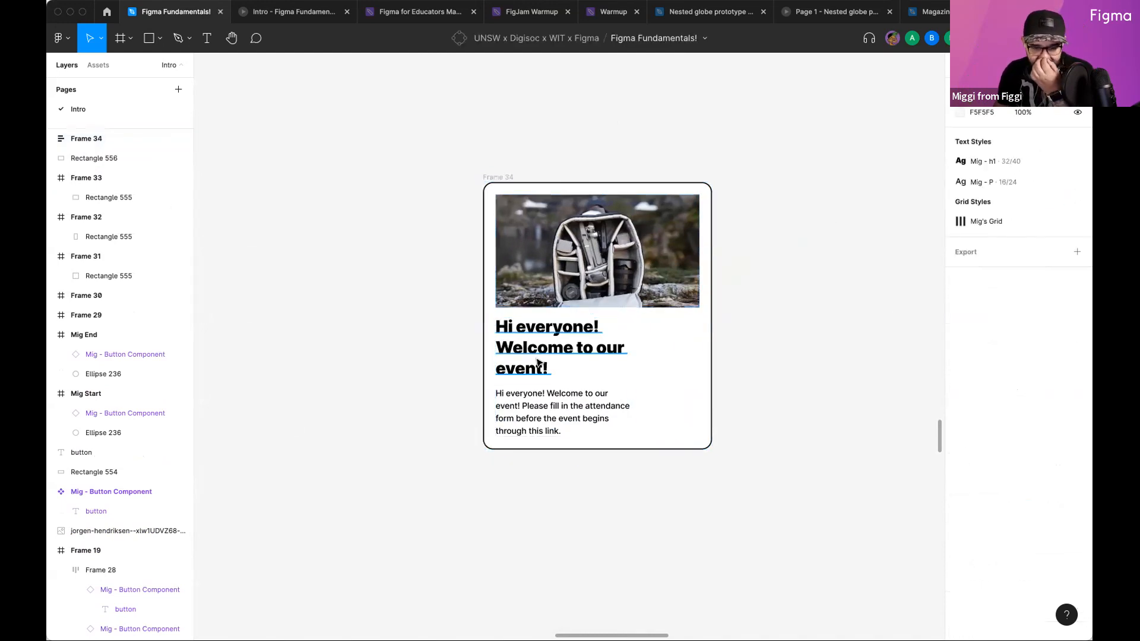
Step: Set the card photo's horizontal resizing to Fill container
click(576, 360)
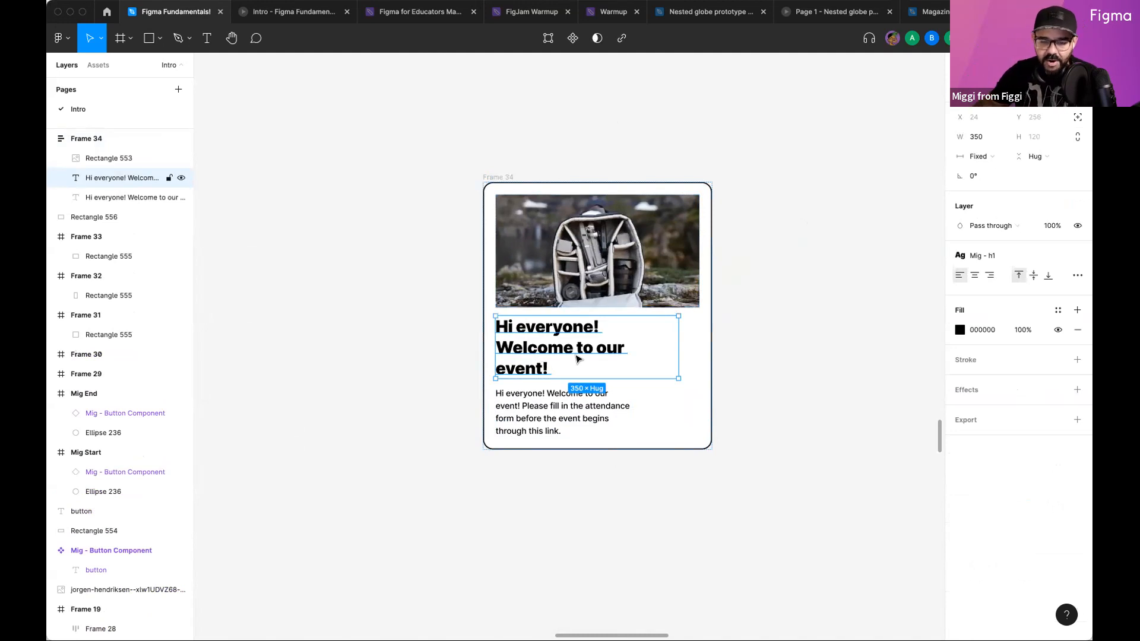
scroll(568, 336, up, 1)
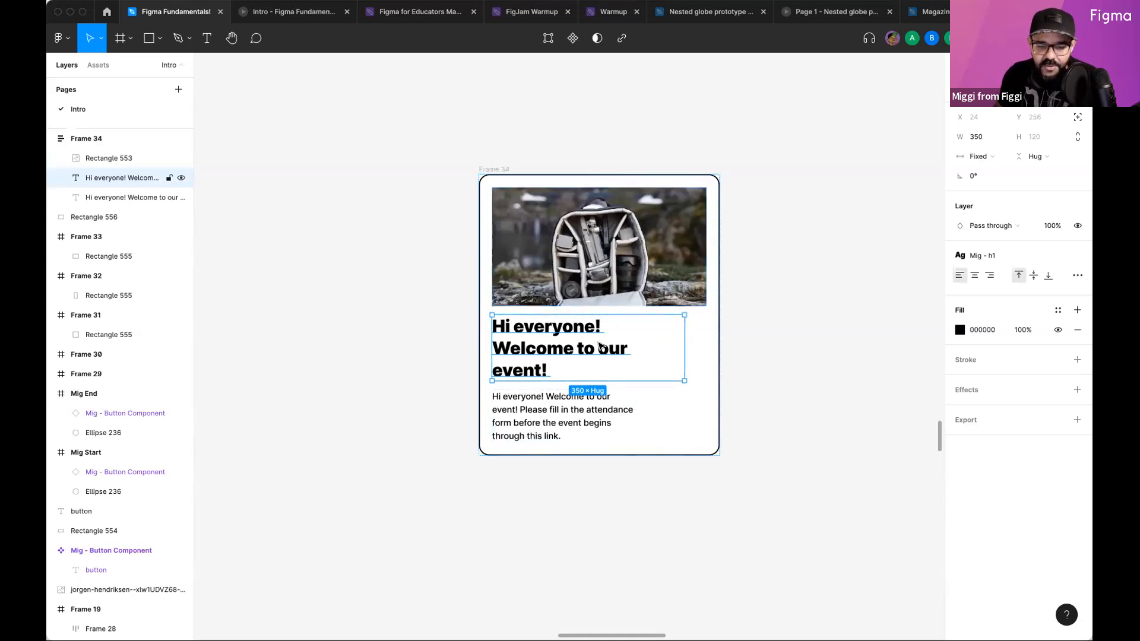
click(617, 266)
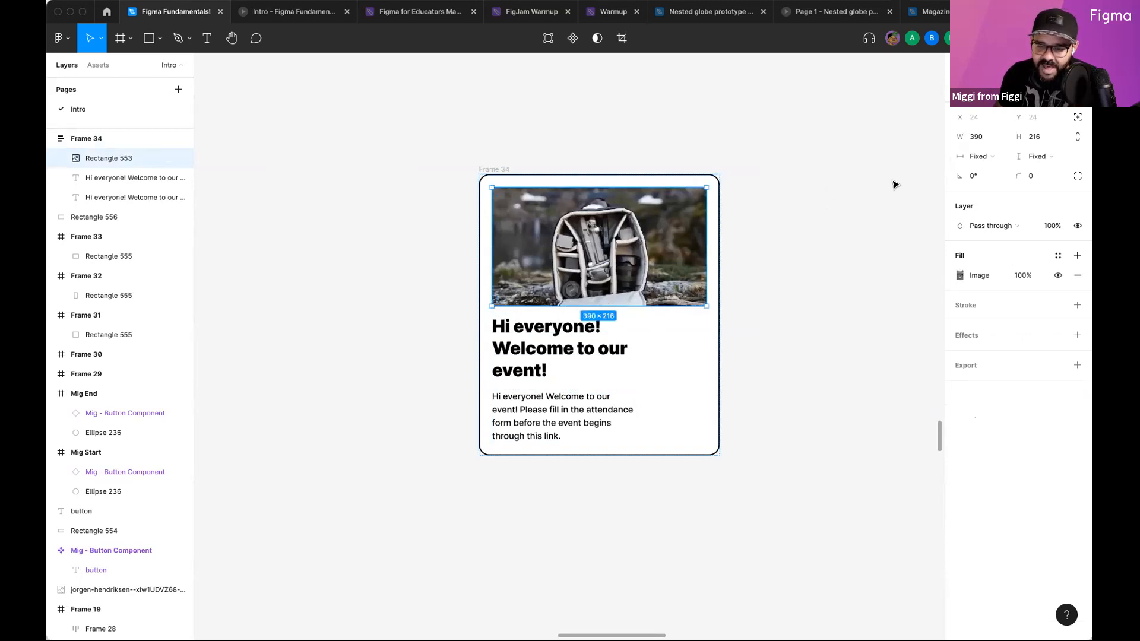
click(995, 157)
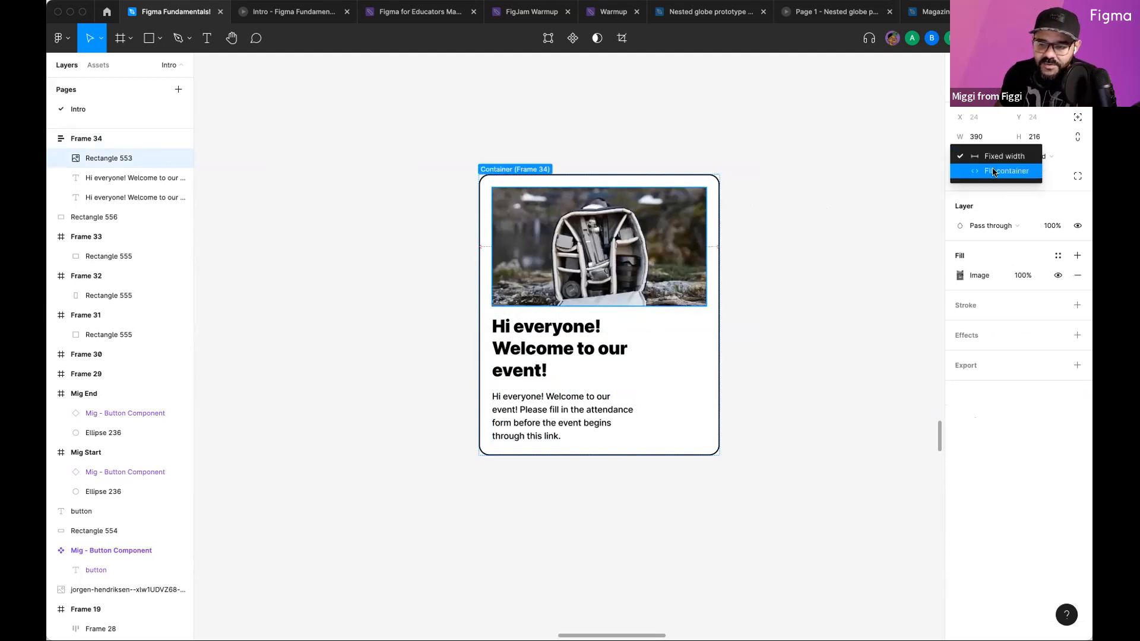
click(995, 172)
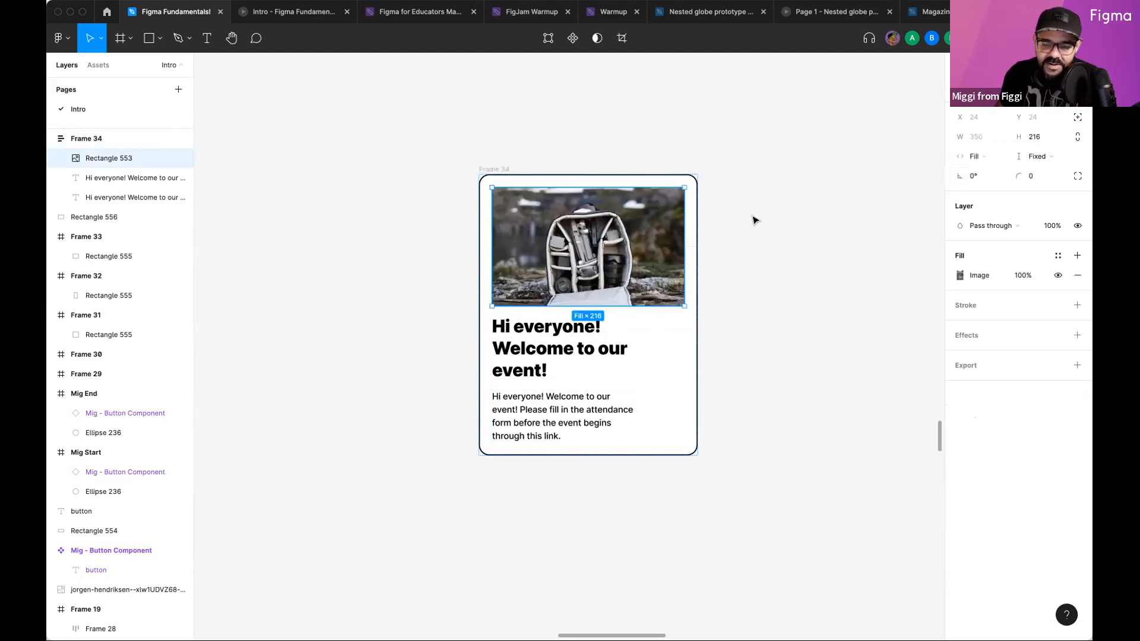
Step: Set the horizontal resizing of the card's heading and body text to Fill container
click(617, 342)
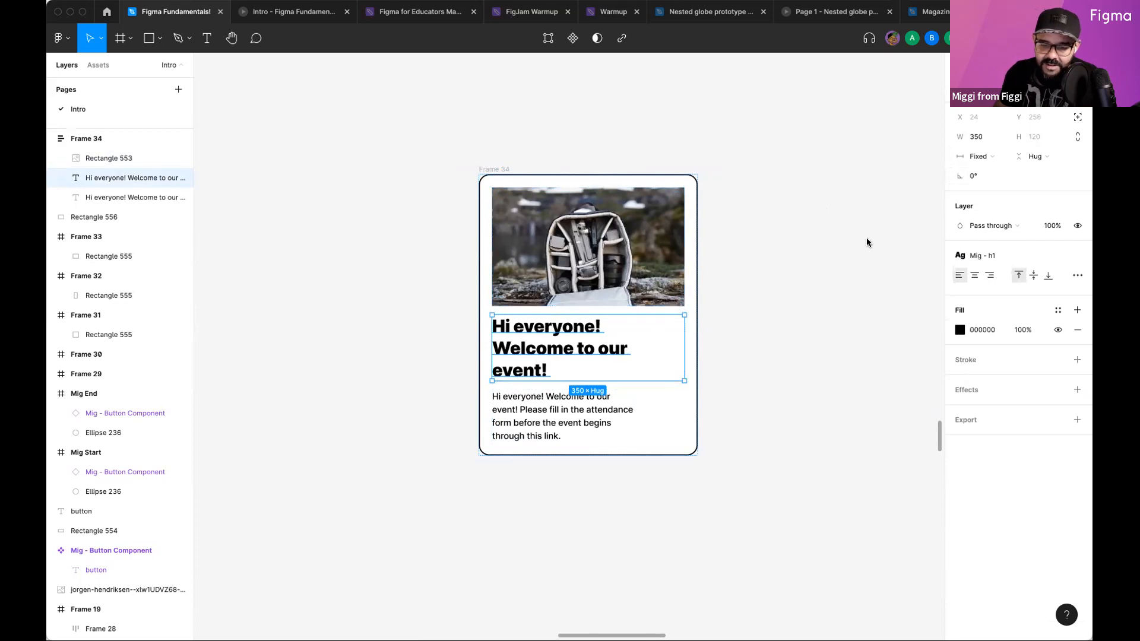
click(977, 156)
click(985, 186)
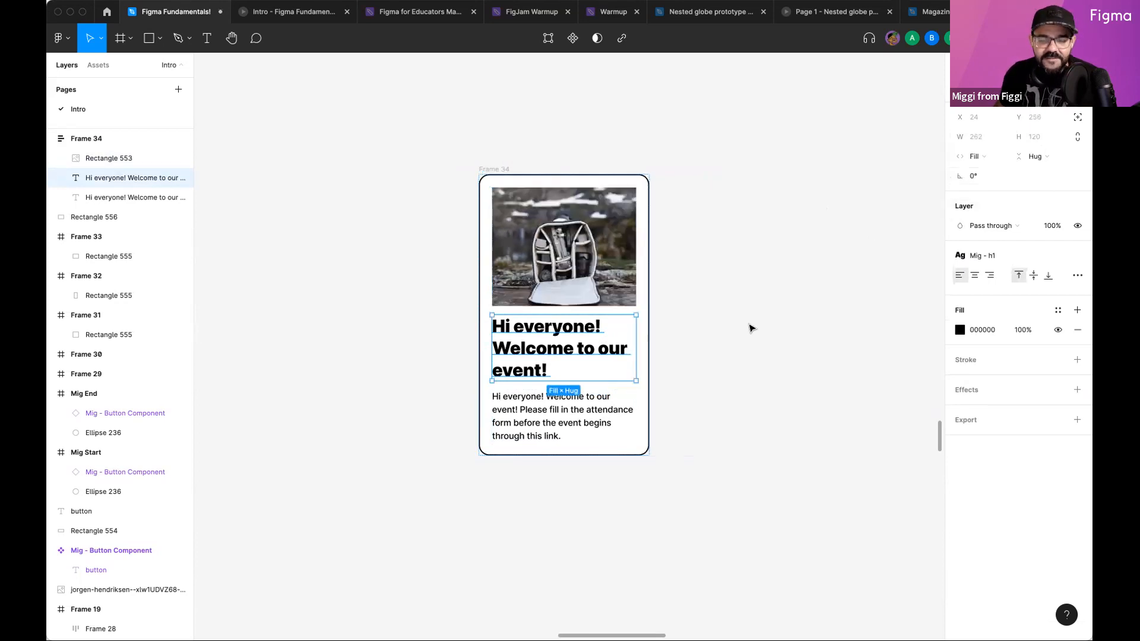
click(584, 408)
click(976, 156)
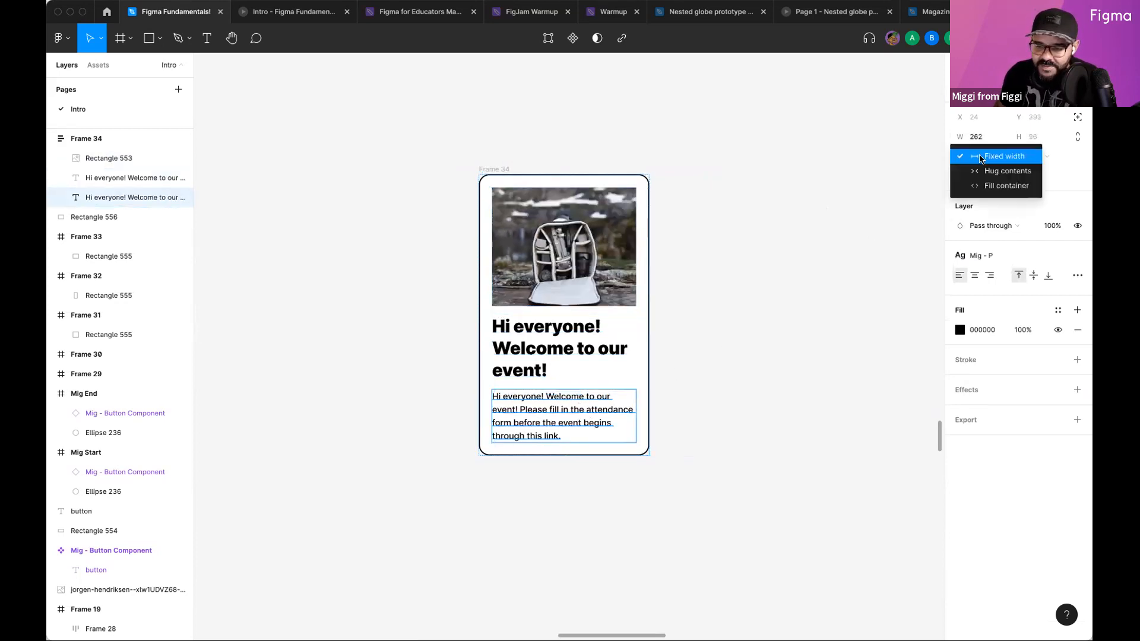
click(980, 184)
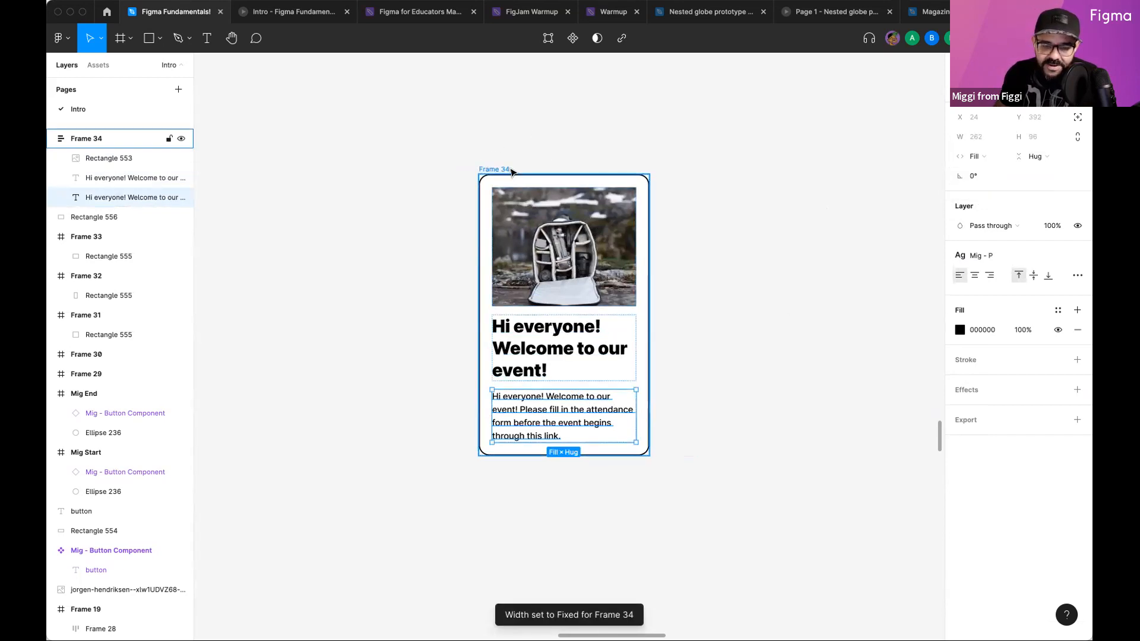
Step: Test the card's responsiveness by widening the frame to about 409 and narrowing it to about 383
click(512, 172)
drag(649, 301, 698, 307)
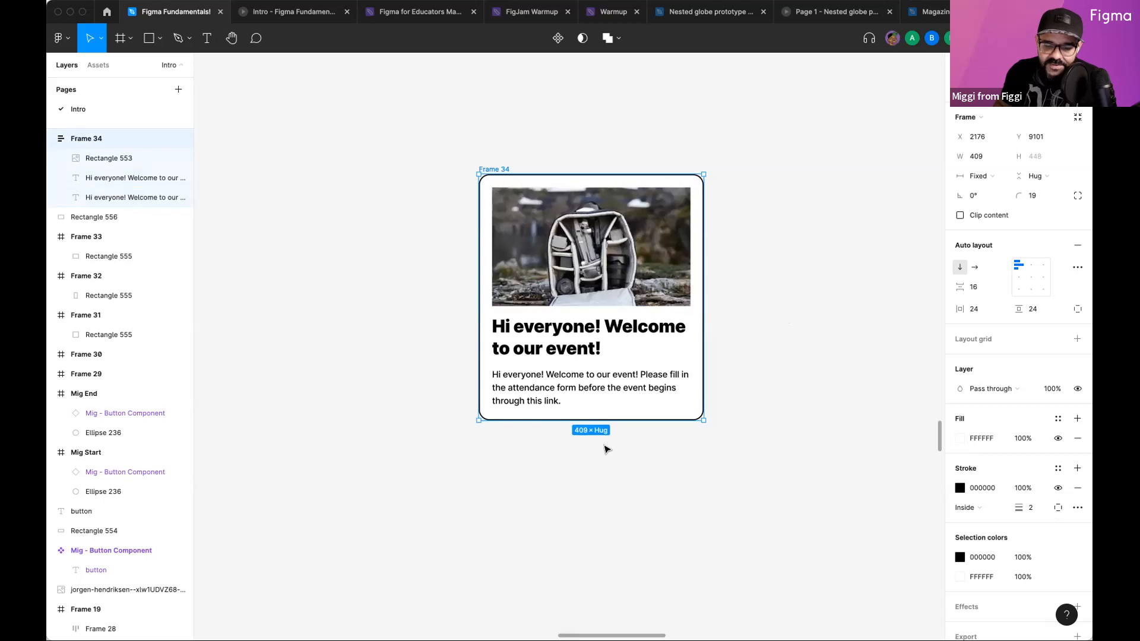
scroll(583, 433, up, 3)
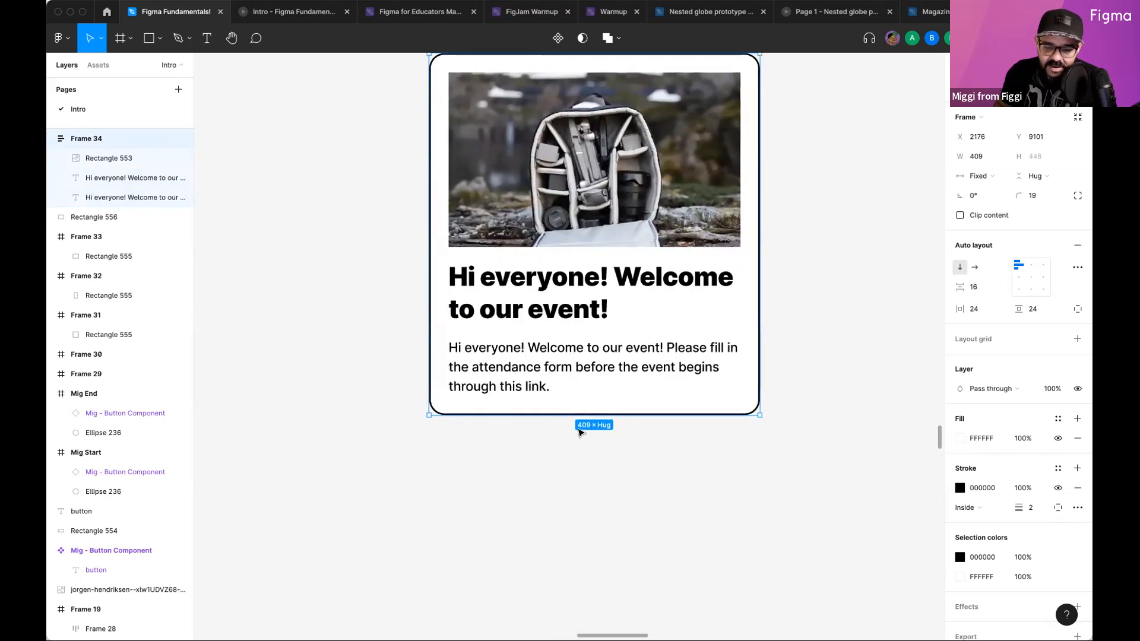
scroll(640, 389, down, 2)
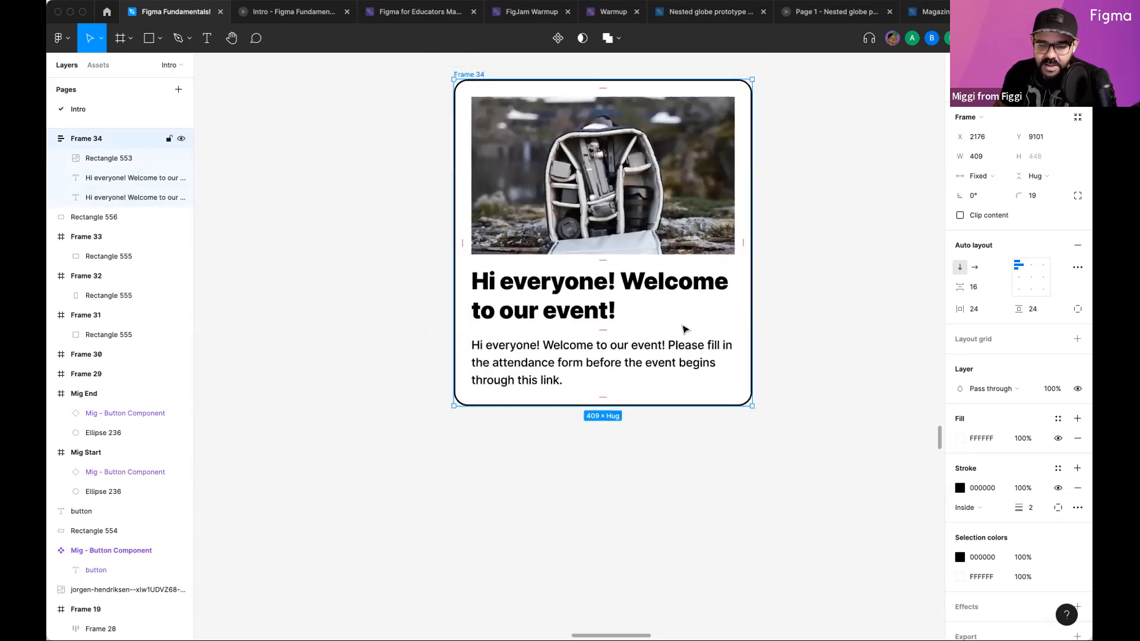
mouse_move(745, 224)
mouse_down()
mouse_move(798, 229)
mouse_move(728, 228)
mouse_up()
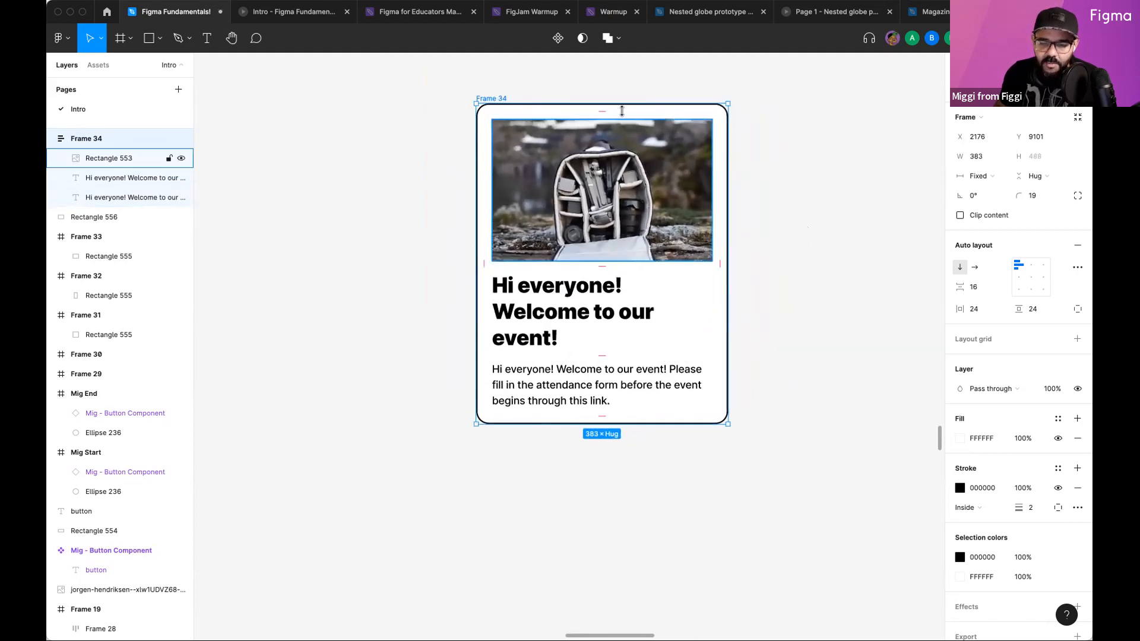
Step: Lengthen the card's body text by copying its paragraph and pasting it until it repeats four times
double_click(585, 378)
key(ctrl+c)
key(ctrl+v)
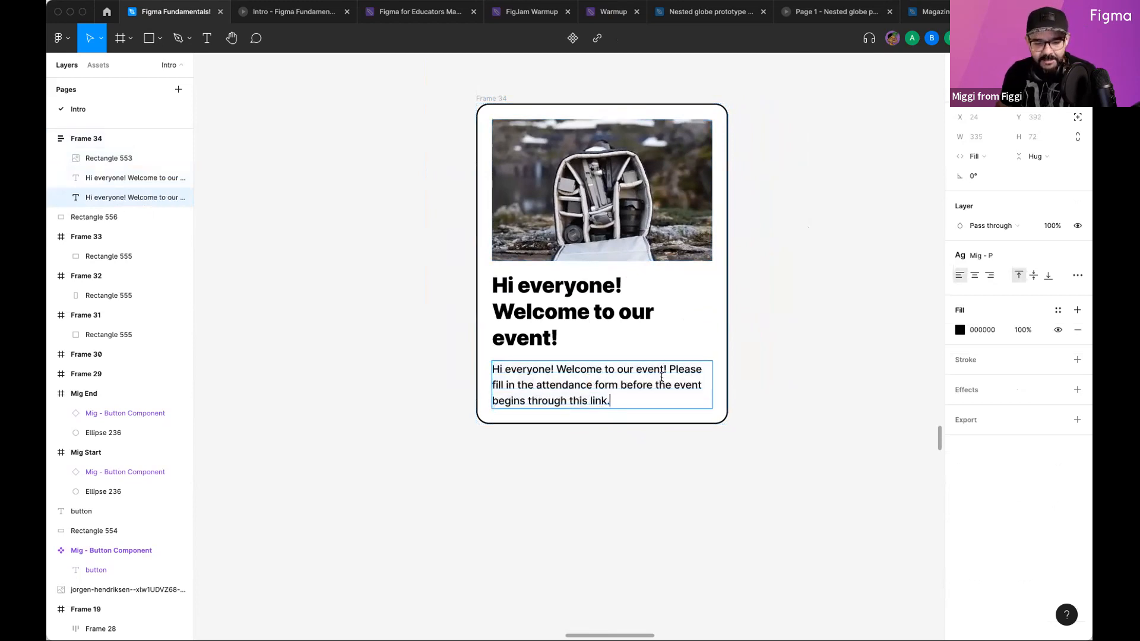
key(ctrl+v)
key(ctrl+v)
key(ctrl+v)
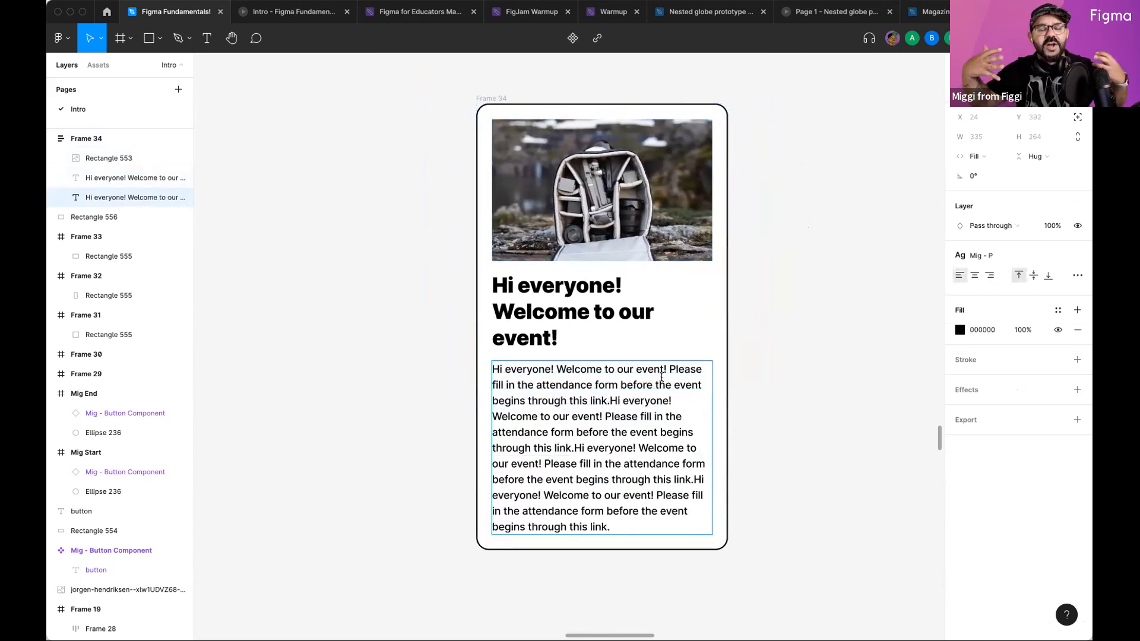
Step: Shorten the card's heading to "Hi everyone! Welcome!"
drag(620, 523, 619, 510)
drag(562, 340, 437, 339)
key(BackSpace)
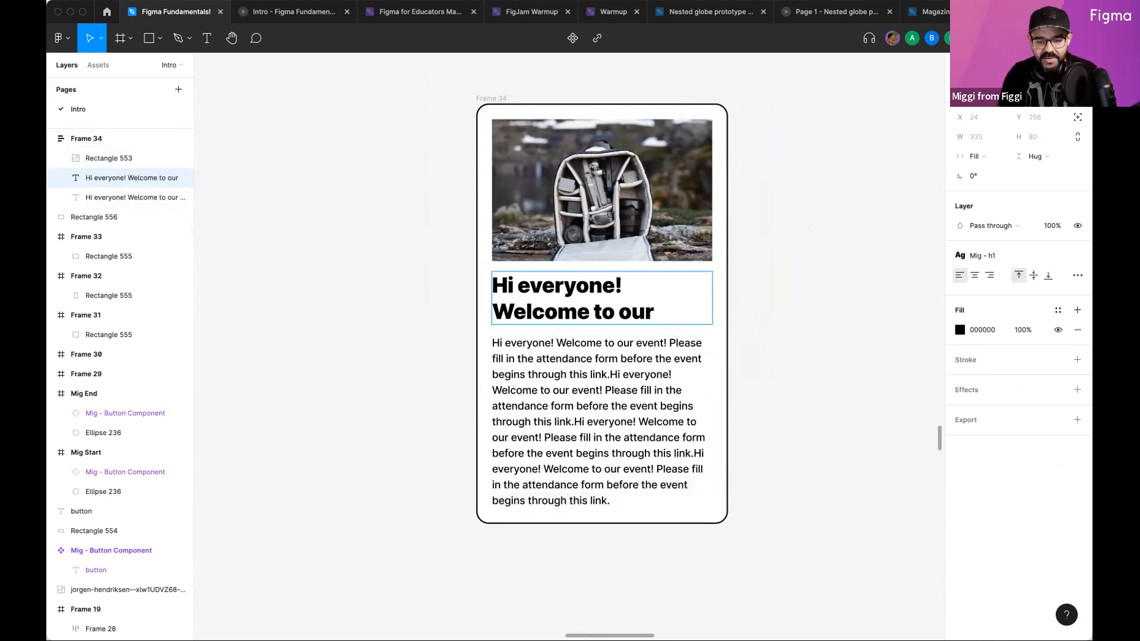
key(BackSpace)
key(BackSpace)
key(BackSpace)
key(BackSpace)
key(BackSpace)
key(BackSpace)
key(BackSpace)
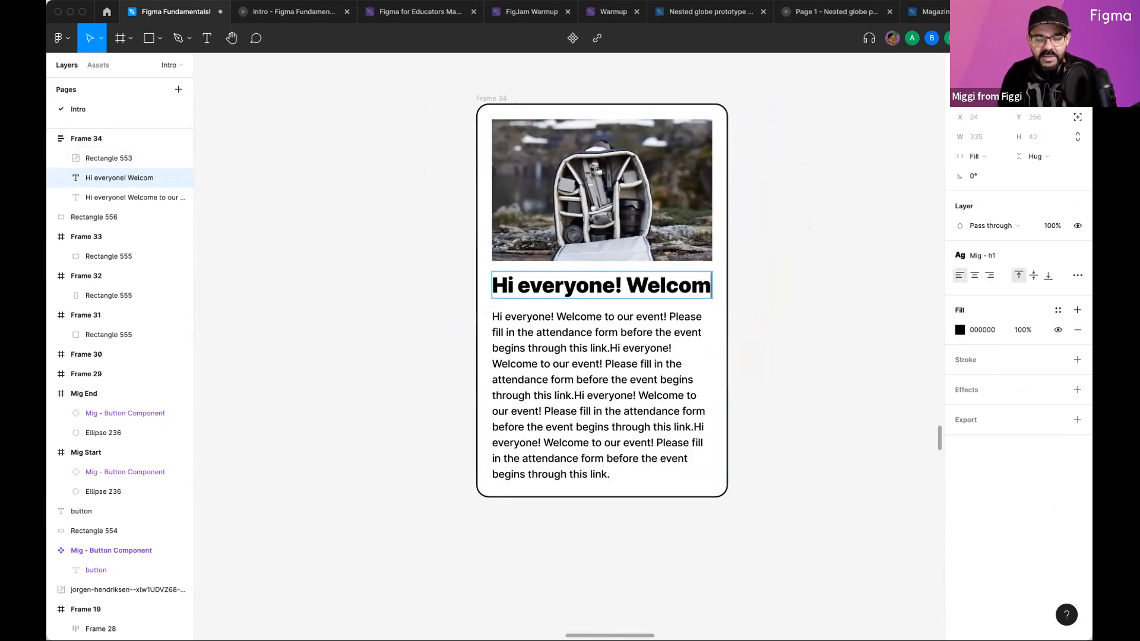
key(BackSpace)
text(elco)
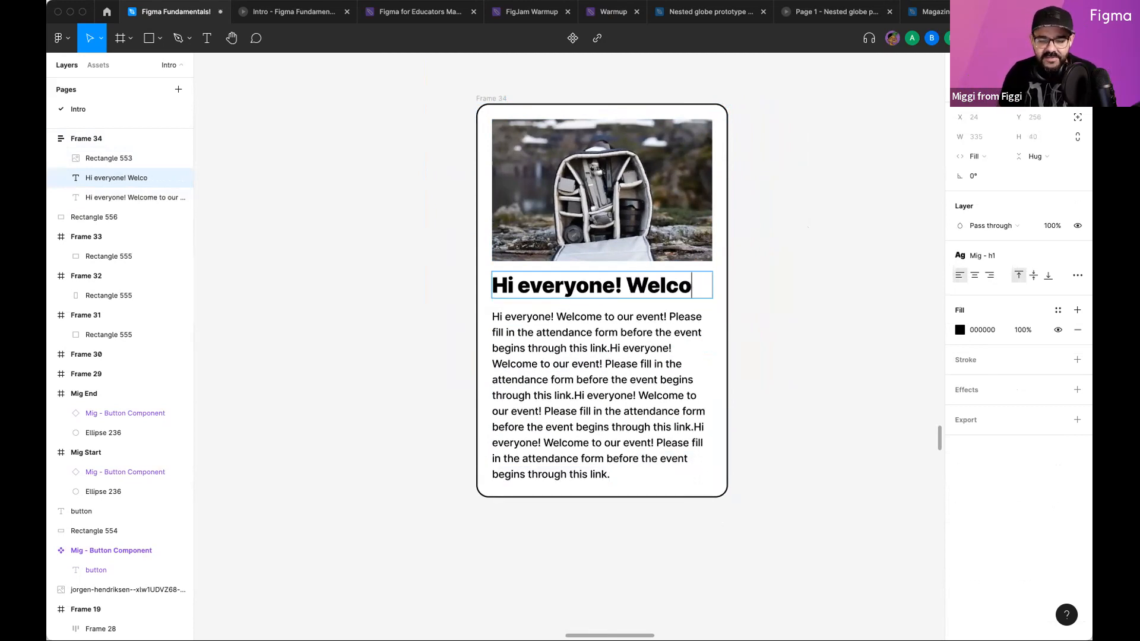
text(me!)
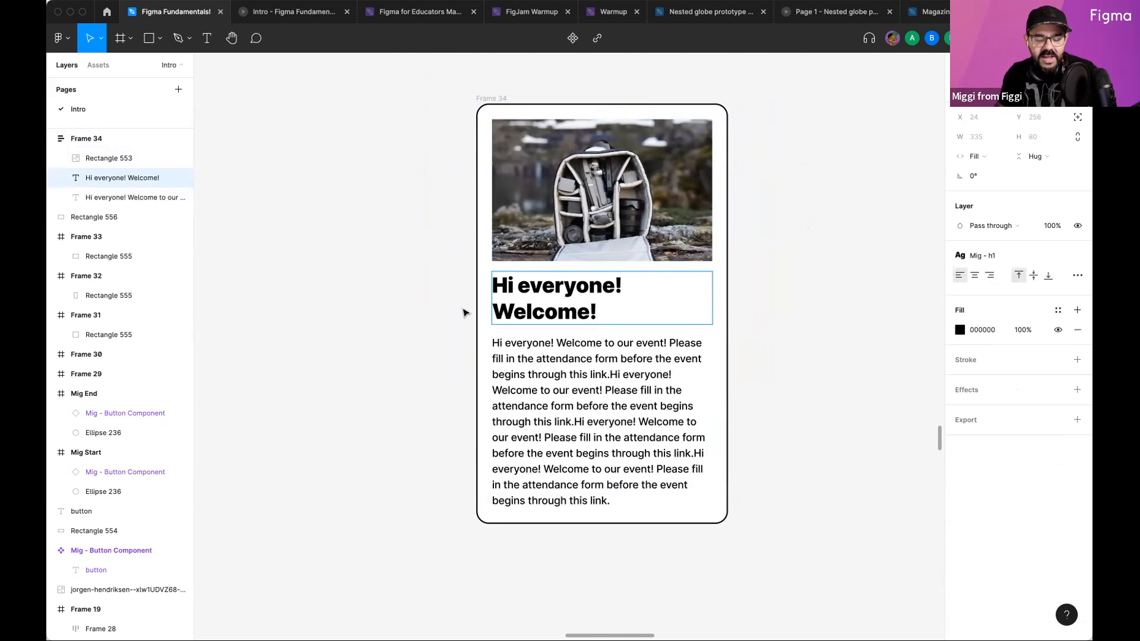
key(Escape)
key(Escape)
Step: Reposition the card frame on the canvas and widen it to about 404
drag(513, 105, 468, 137)
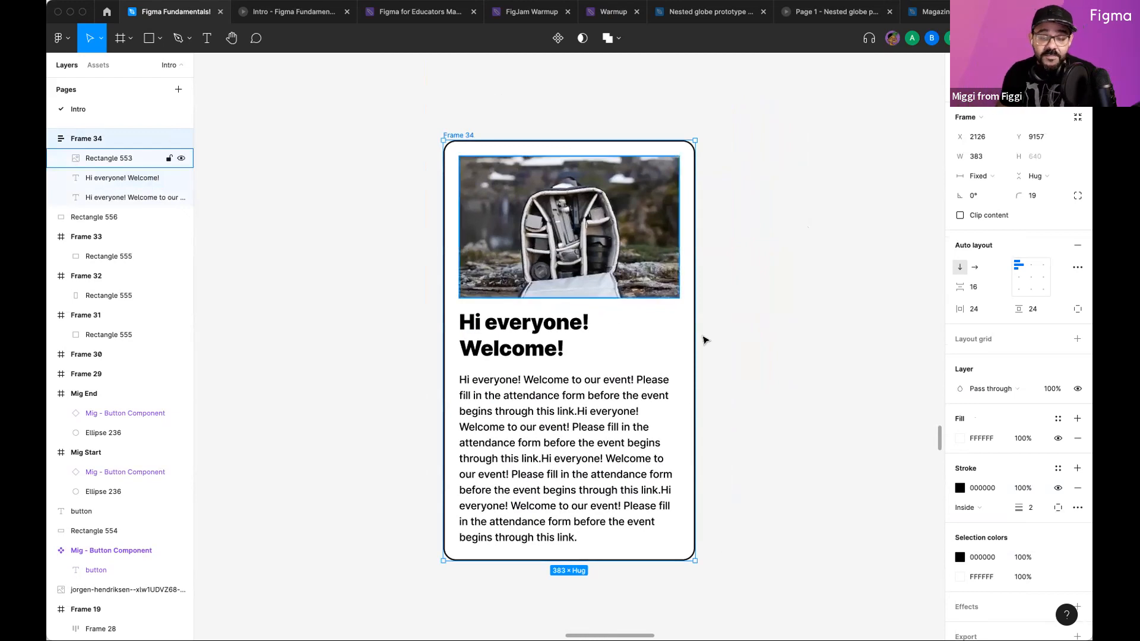
mouse_move(693, 319)
mouse_down()
mouse_move(786, 316)
mouse_move(644, 318)
mouse_move(728, 308)
mouse_move(706, 307)
mouse_up()
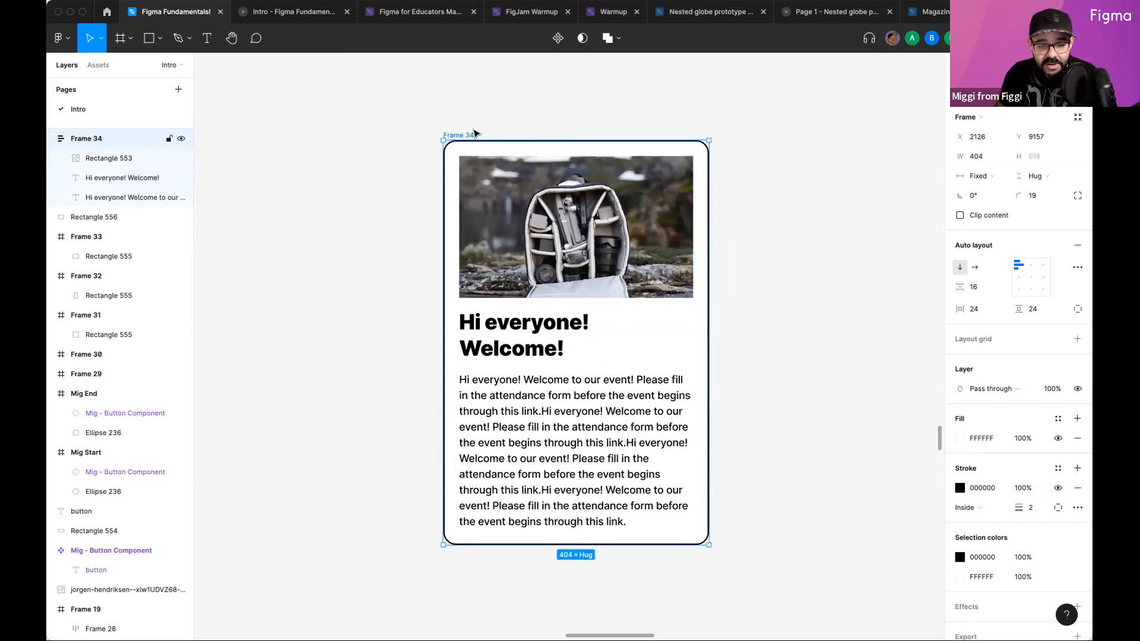
drag(474, 133, 484, 126)
Step: Convert the card frame into a component and rename it "Card component"
click(558, 38)
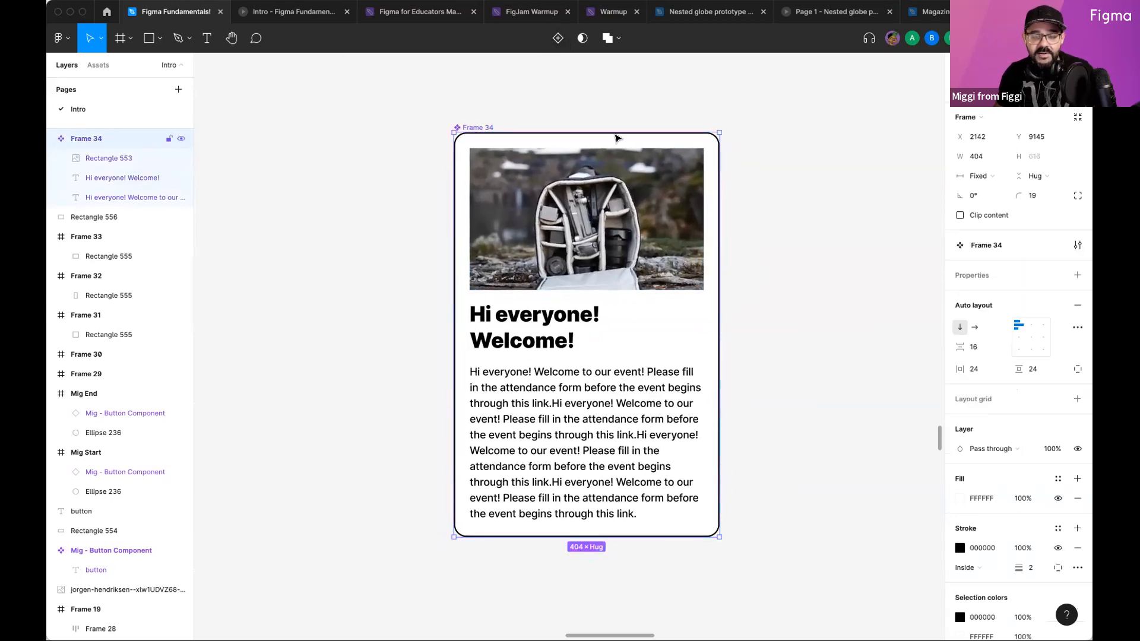
text(Name)
key(BackSpace)
key(BackSpace)
key(BackSpace)
key(BackSpace)
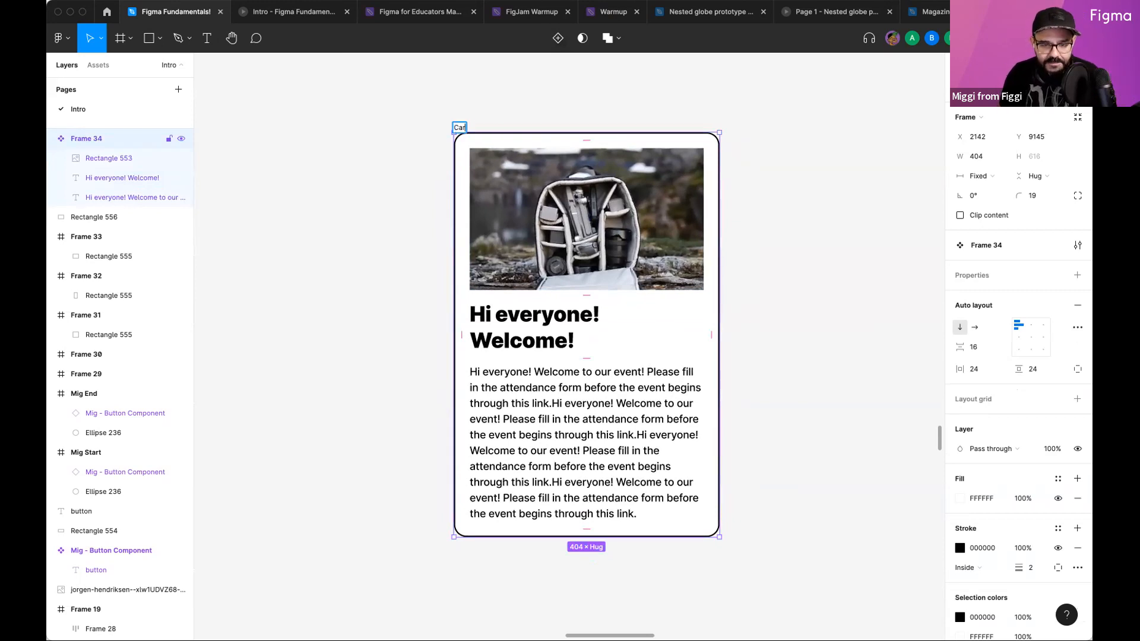
text(Card compo)
key(Return)
scroll(563, 261, right, 3)
key(Escape)
click(451, 124)
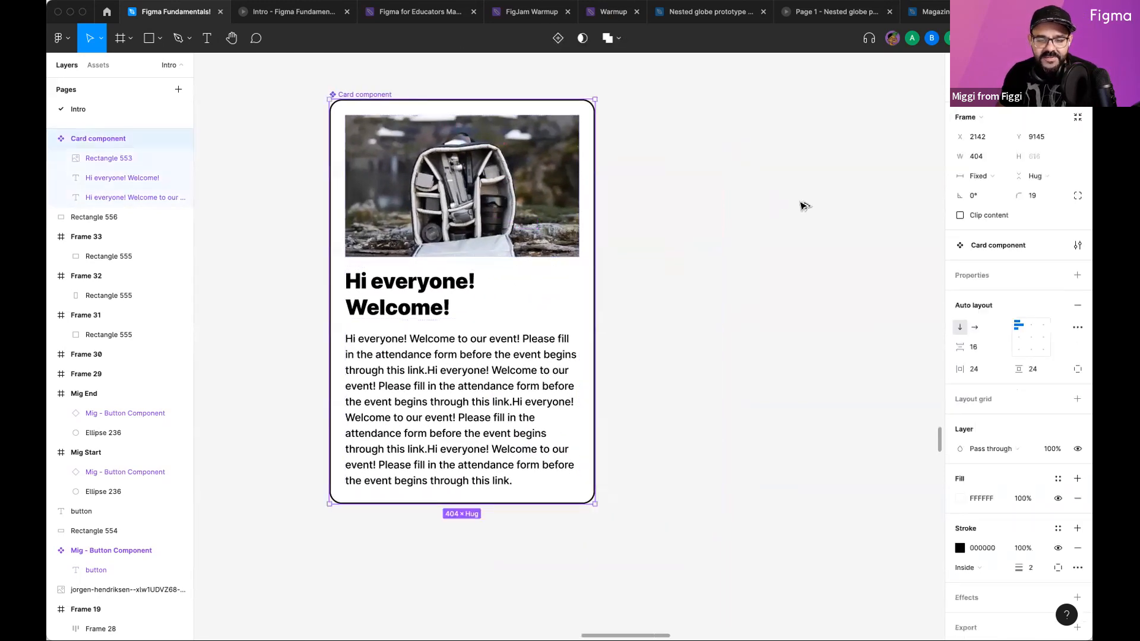
Step: Duplicate the card component as an instance beside the original and replace the instance's photo with the white cabinet image
drag(449, 206, 804, 206)
scroll(800, 201, down, 2)
scroll(693, 236, right, 3)
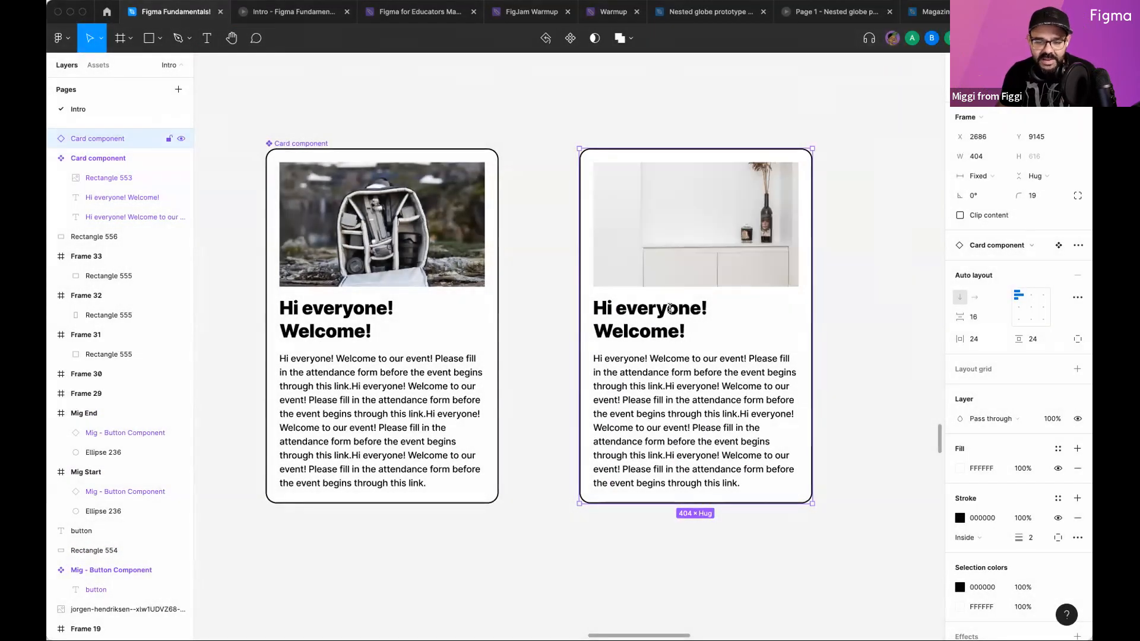
Step: Replace the instance's heading with a first name and exclamation mark, and cut its body text to two repetitions of the paragraph
double_click(673, 310)
text(Miggi!)
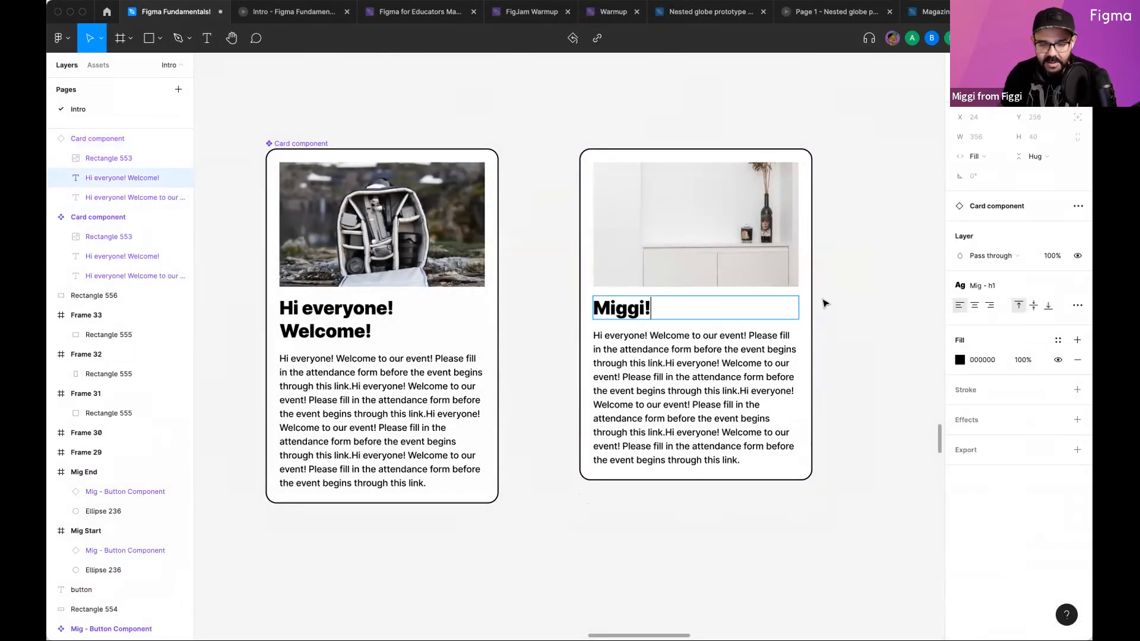
click(738, 378)
scroll(753, 449, down, 1)
drag(749, 461, 741, 393)
key(BackSpace)
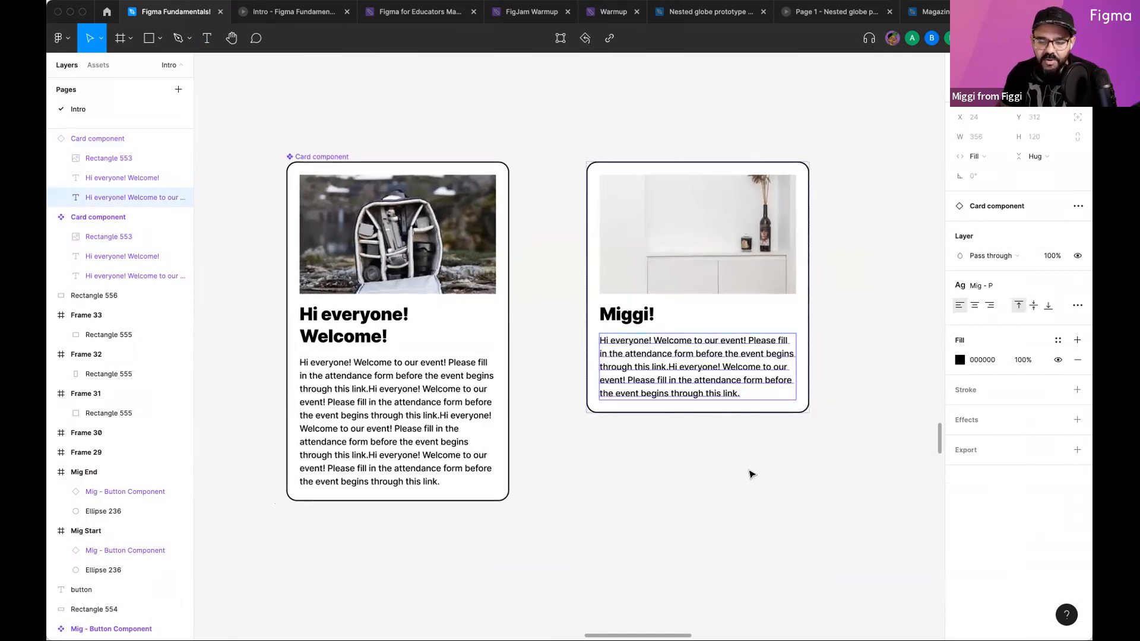
click(748, 470)
Step: Change the card instance's stroke color to red F23232
click(682, 319)
click(958, 518)
drag(893, 415, 916, 340)
click(859, 257)
drag(854, 280, 896, 234)
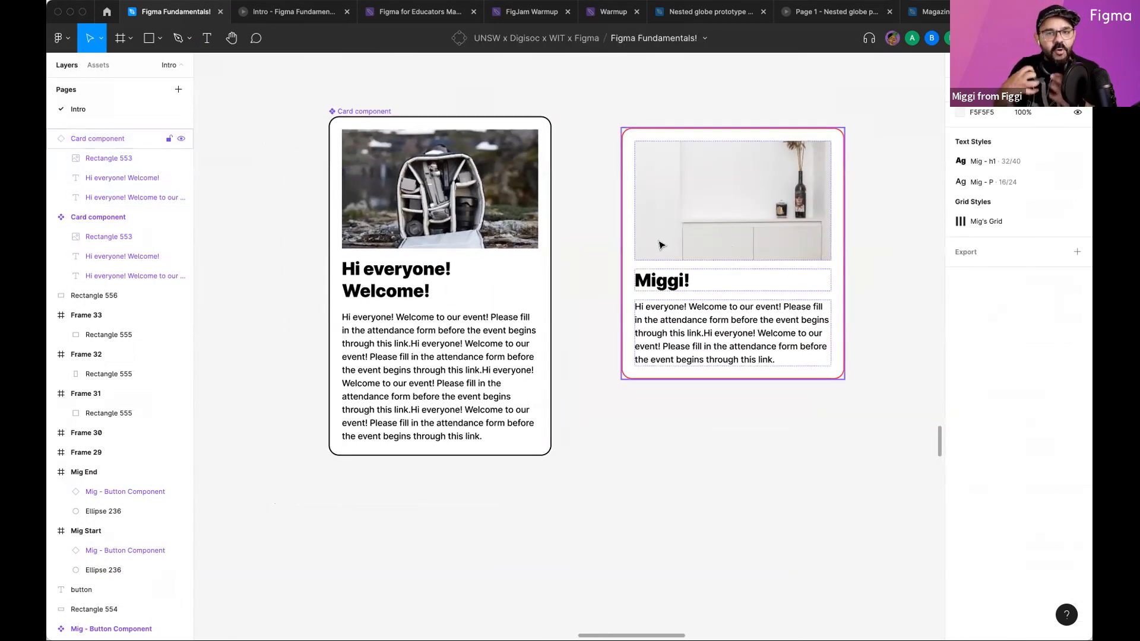
Step: Move the red-outlined instance so its upper edge aligns with the main card component
click(673, 203)
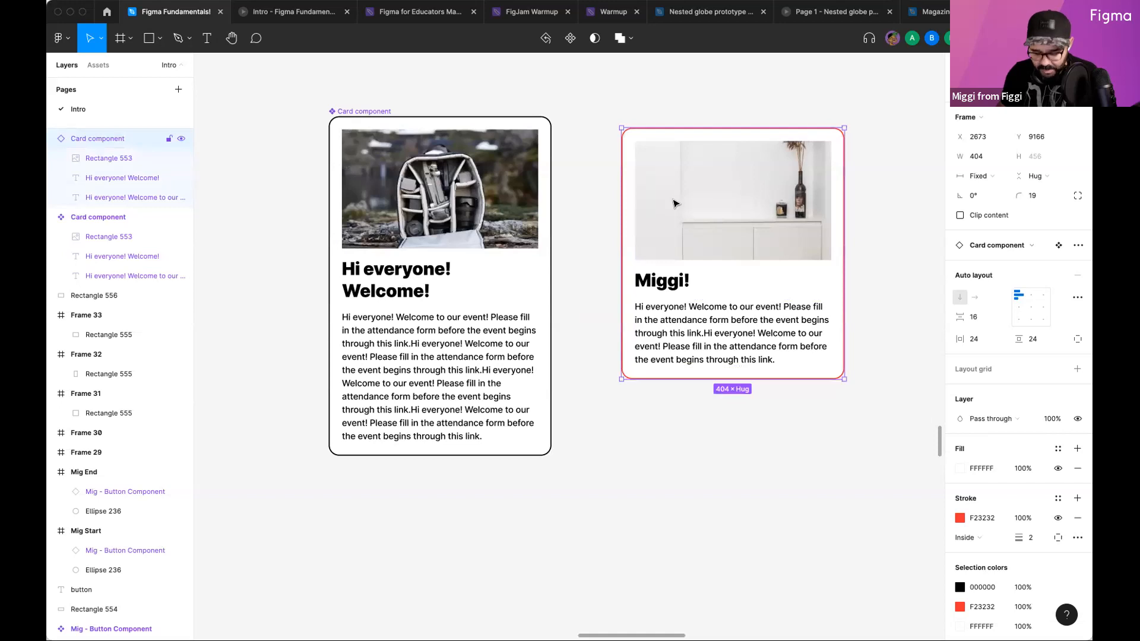
drag(673, 204, 689, 191)
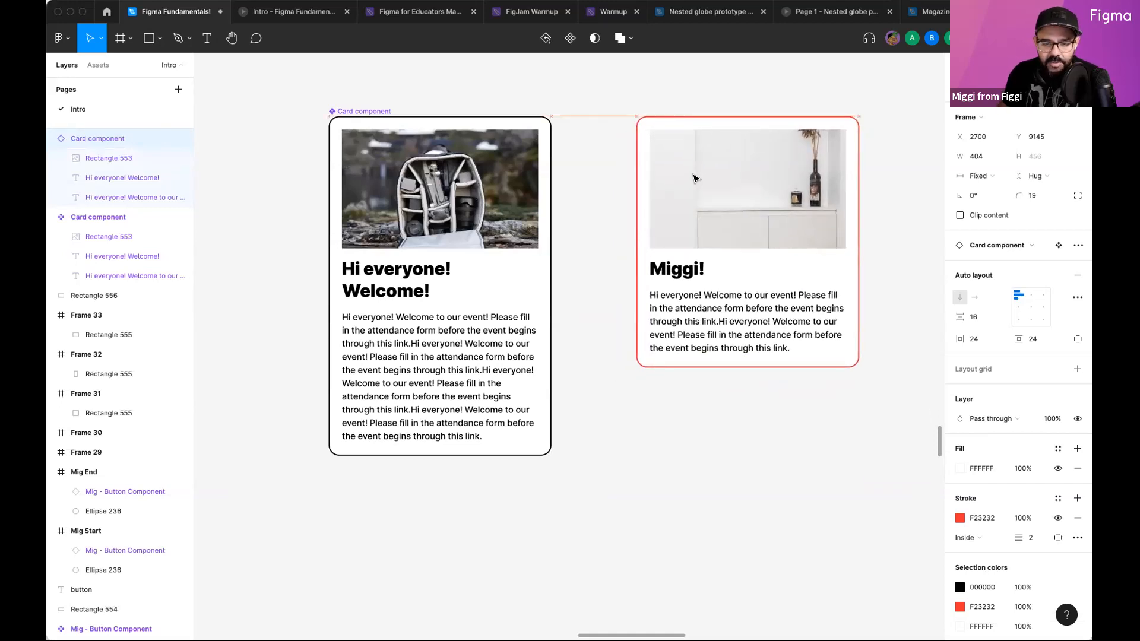
drag(567, 214, 577, 218)
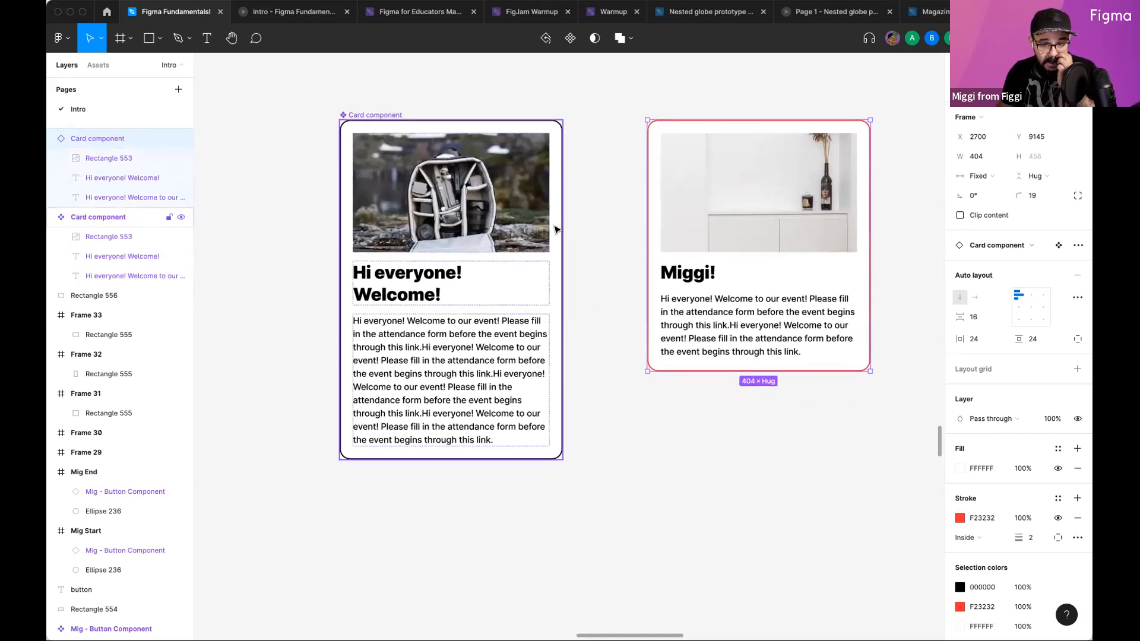
Step: Create a text property named "Header Text" from the main card component's heading content
click(497, 227)
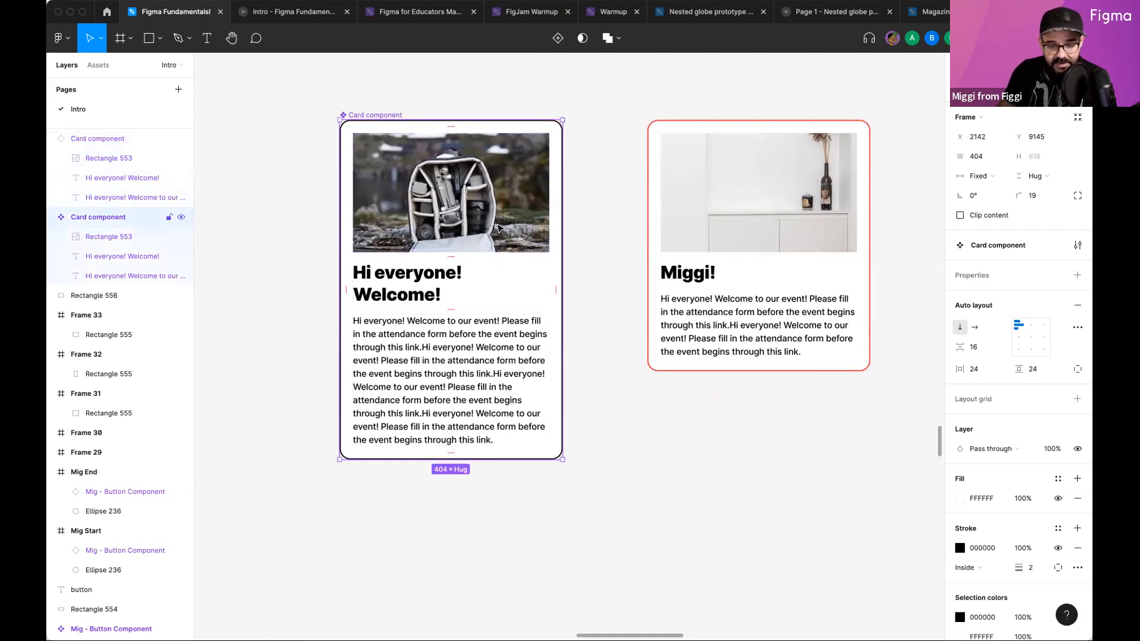
click(391, 299)
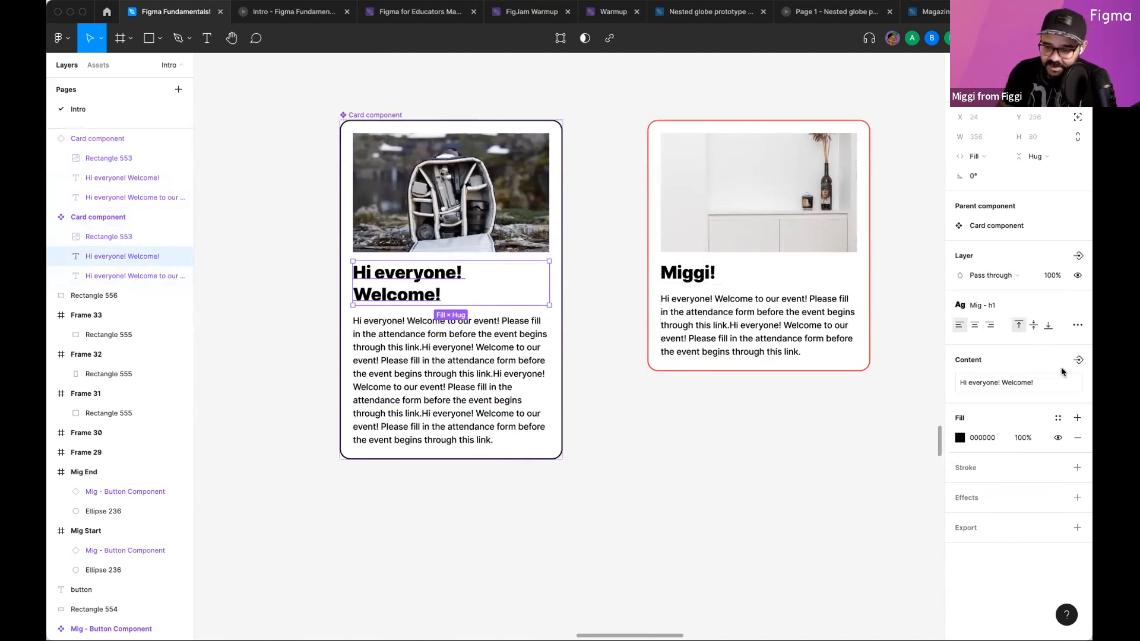
click(1077, 360)
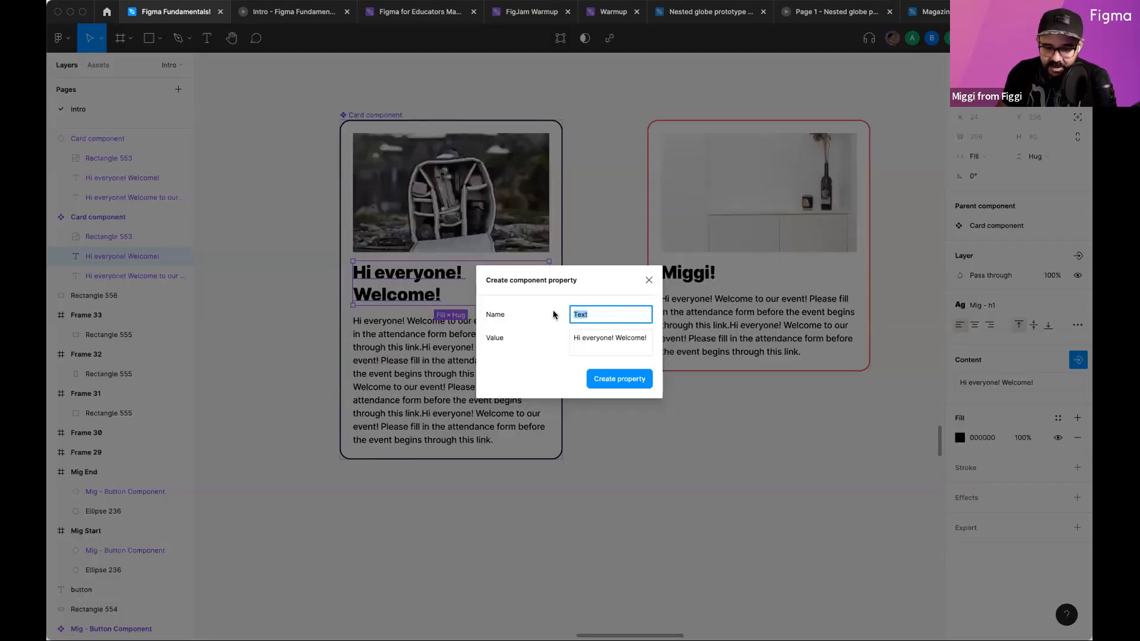
text(Header)
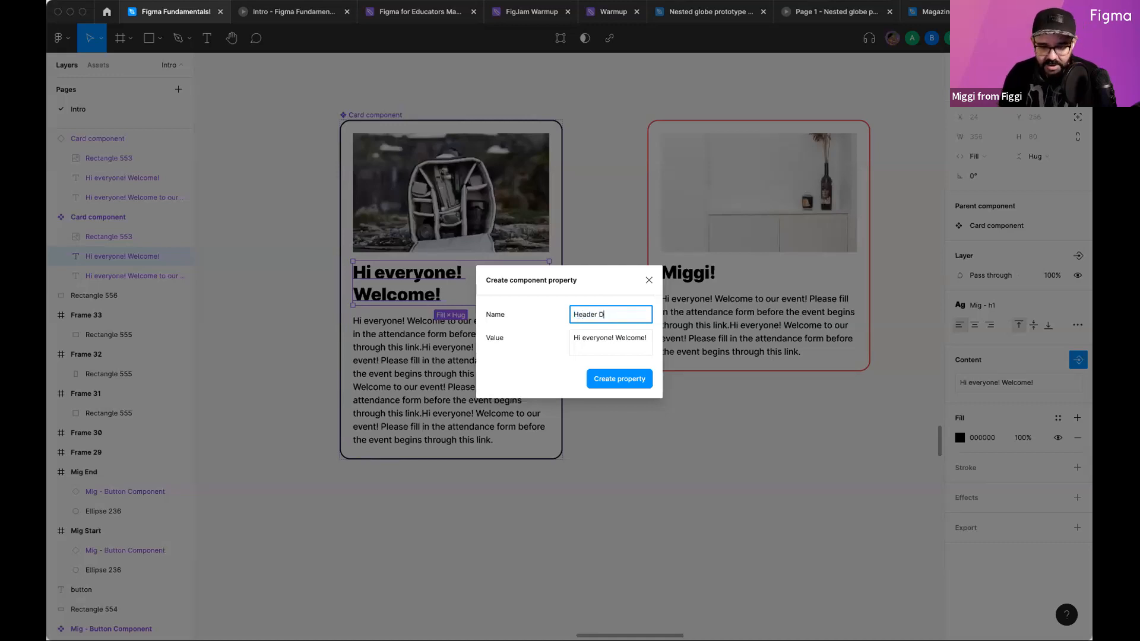
click(619, 379)
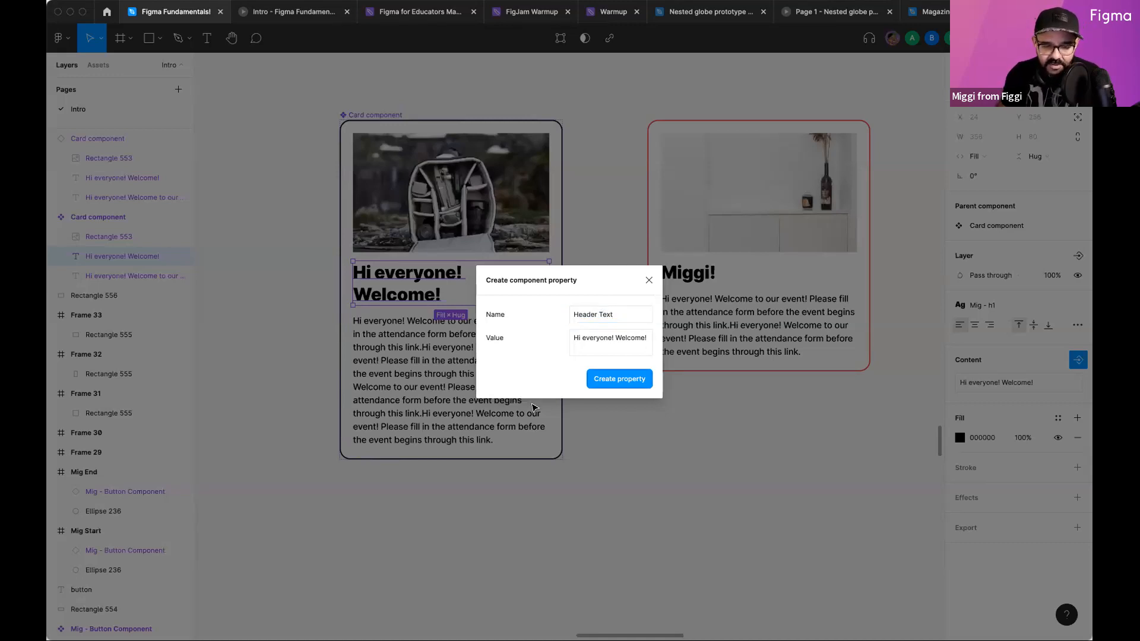
Step: Create a text property named "Body Text" from the main card component's paragraph content
click(475, 361)
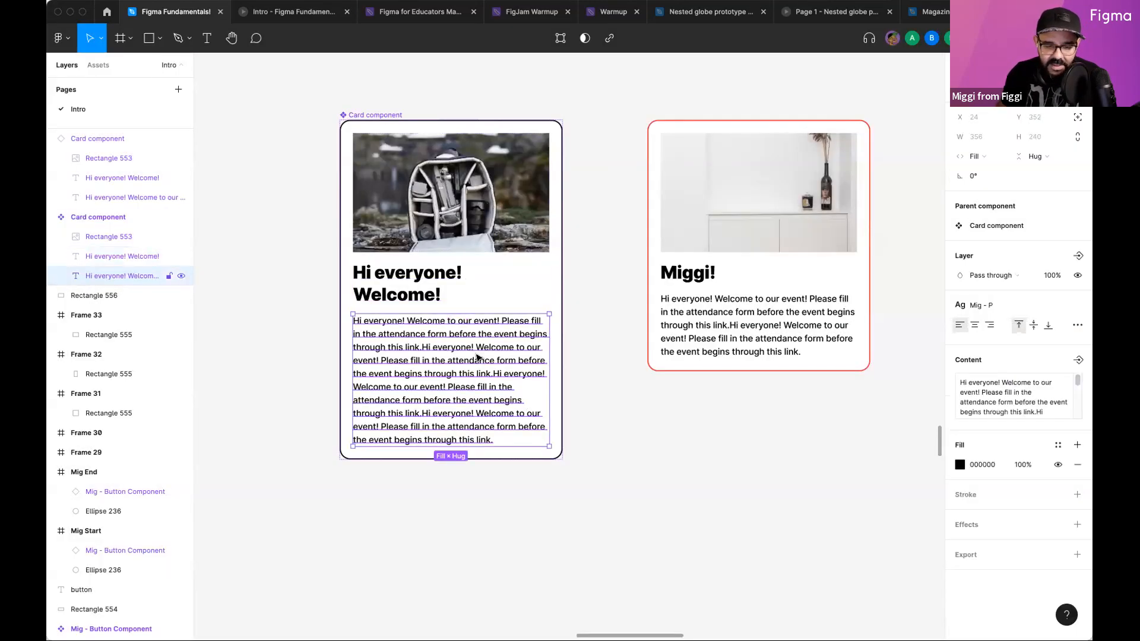
click(1077, 360)
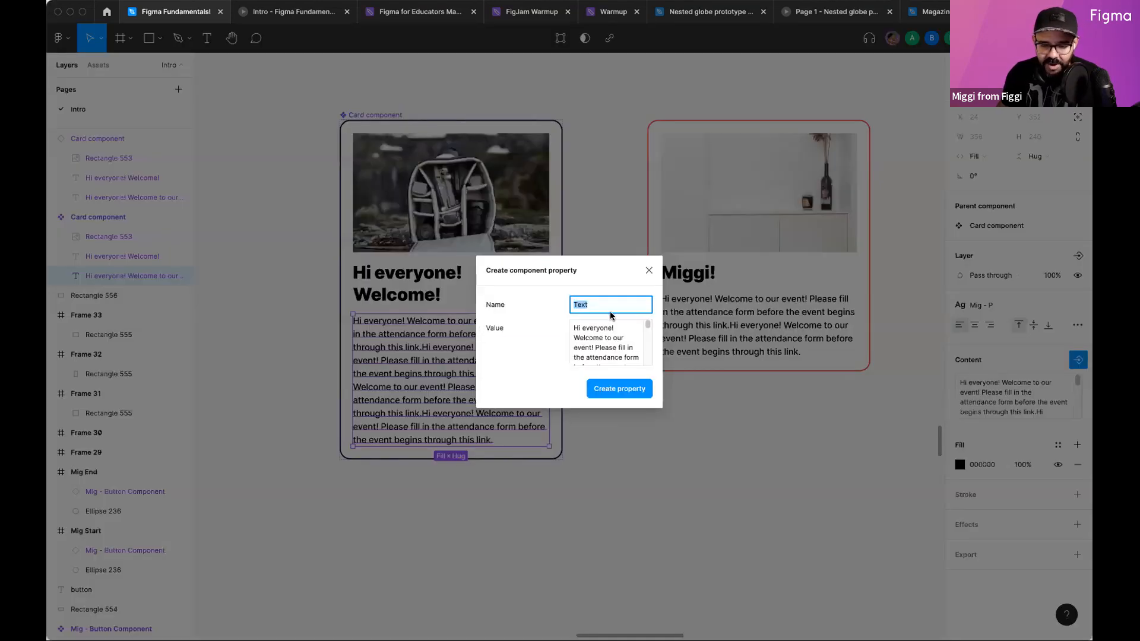
text(Body)
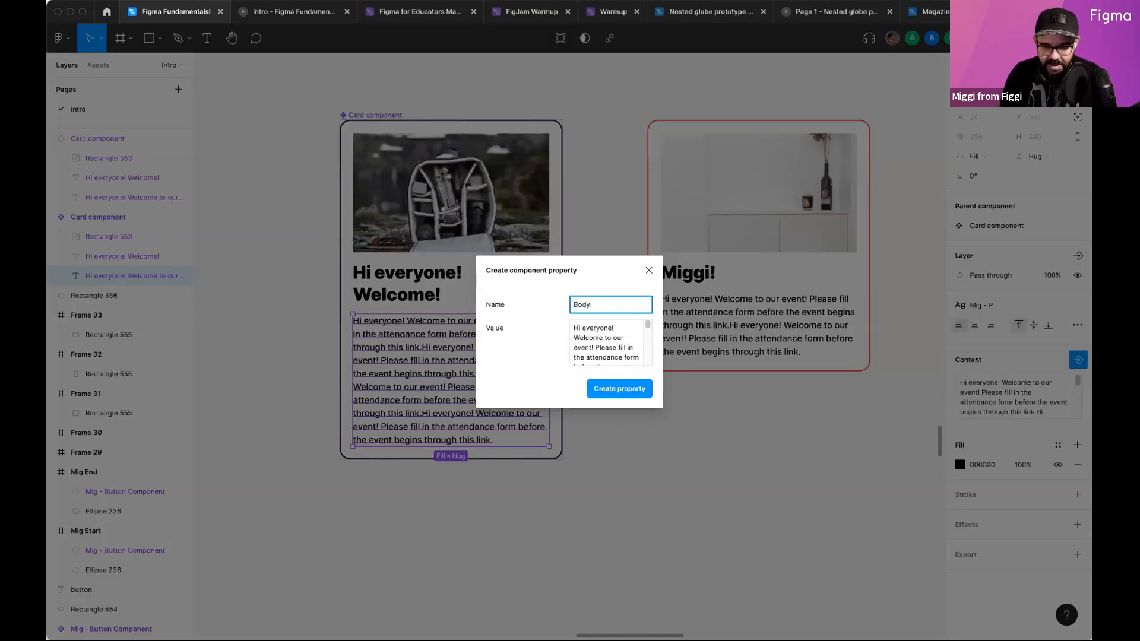
click(613, 390)
Step: Select the red-outlined card instance to examine its Header Text and Body Text properties
click(612, 456)
drag(656, 412, 624, 425)
click(725, 335)
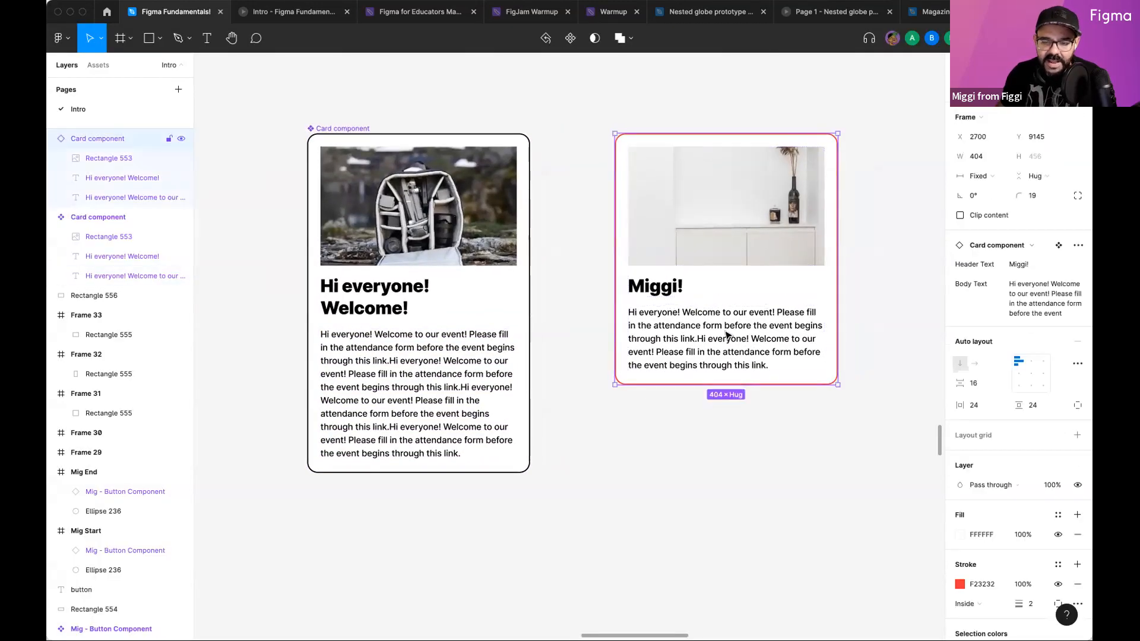
Step: Move the red-outlined instance closer to the main card component and set its Header Text to "Hello world!"
drag(726, 335, 699, 335)
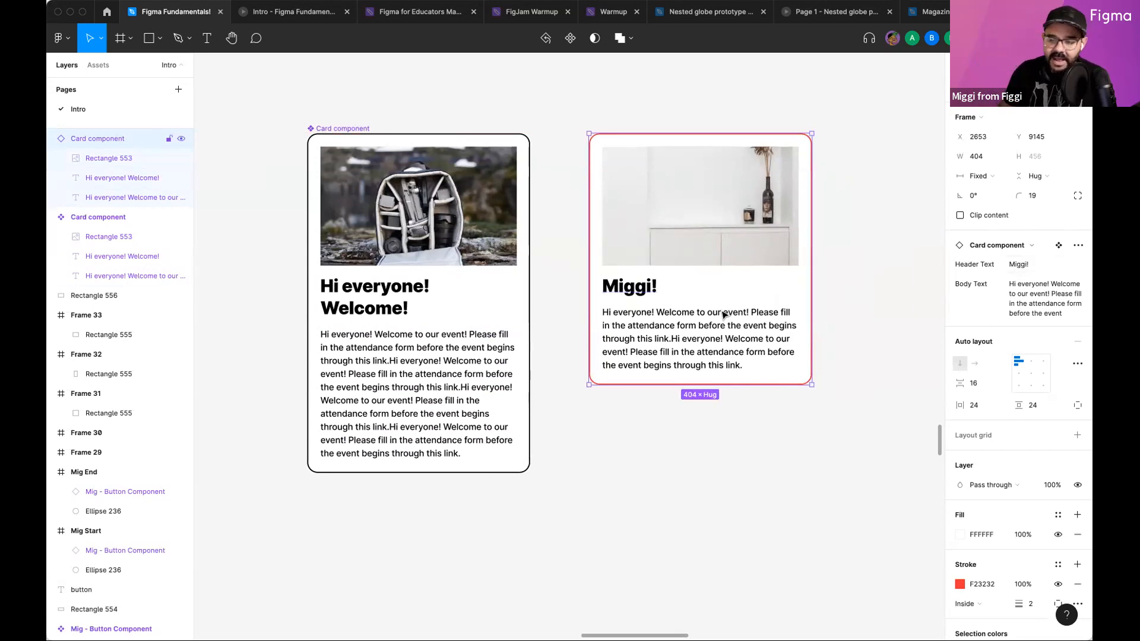
click(1036, 268)
text(Hello wor)
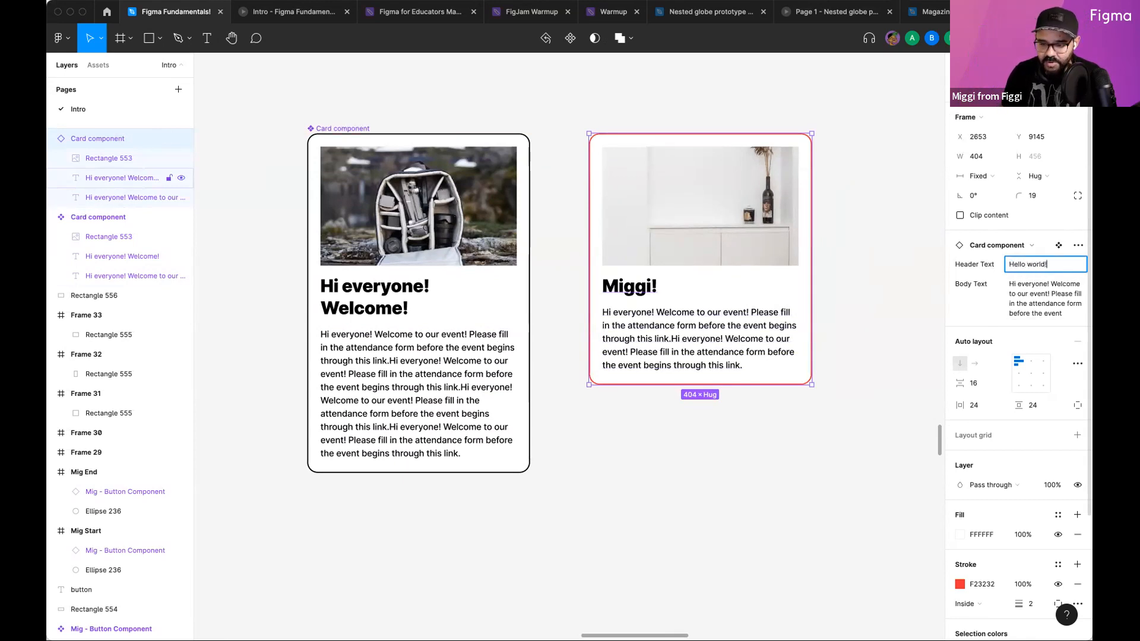
text(ld!)
key(Return)
Step: Set the red-outlined instance's Body Text to "Hello!"
click(1033, 294)
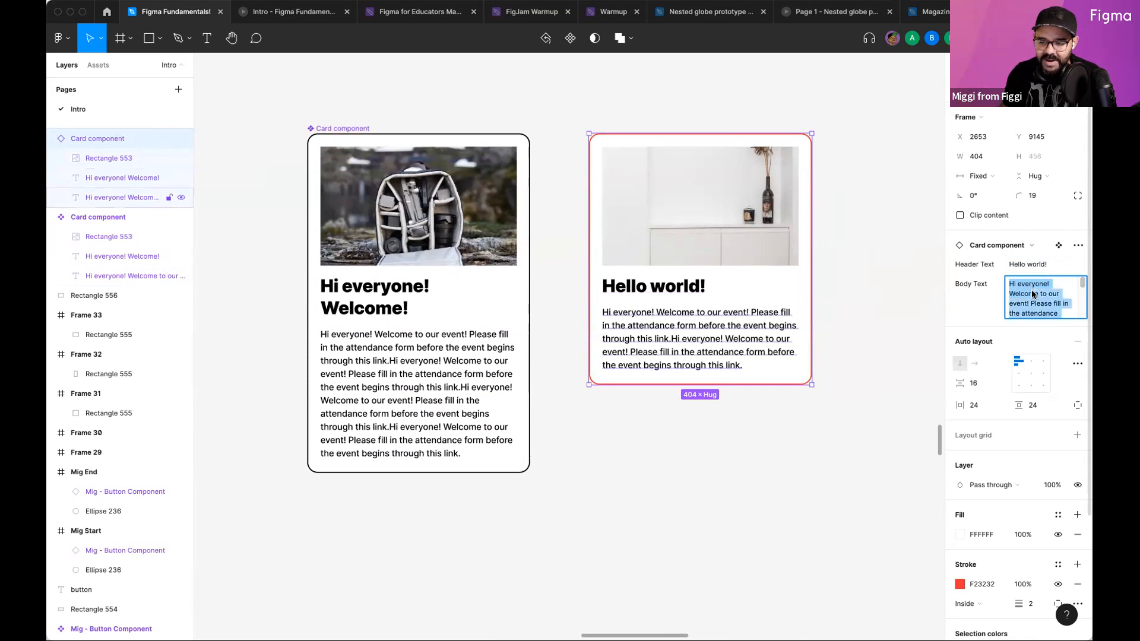
text(Hello)
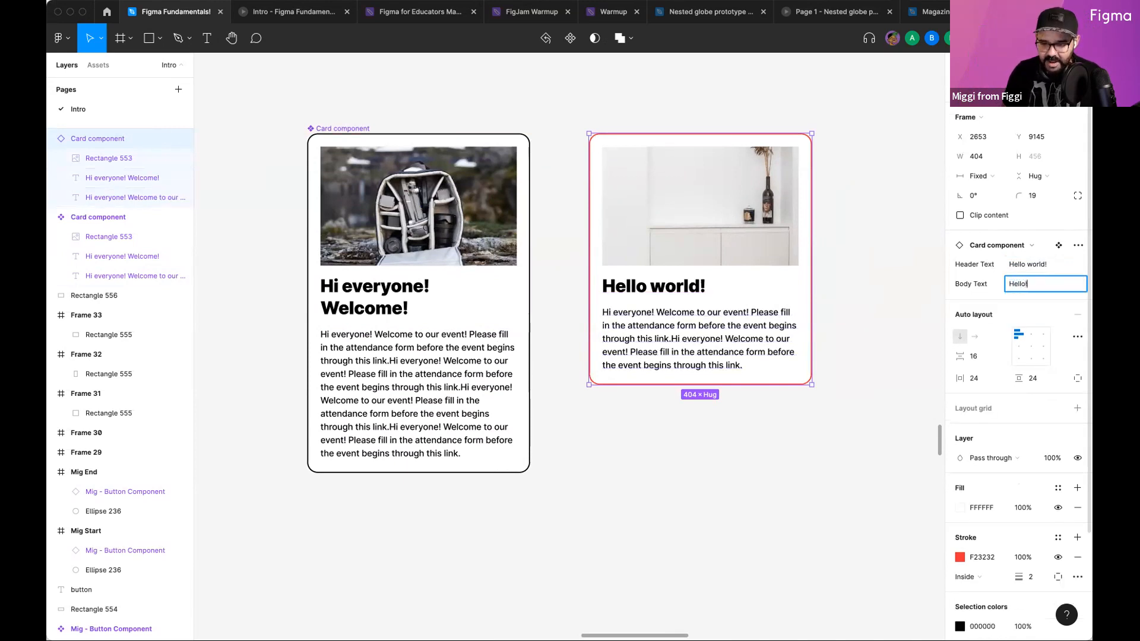
text(!)
key(Return)
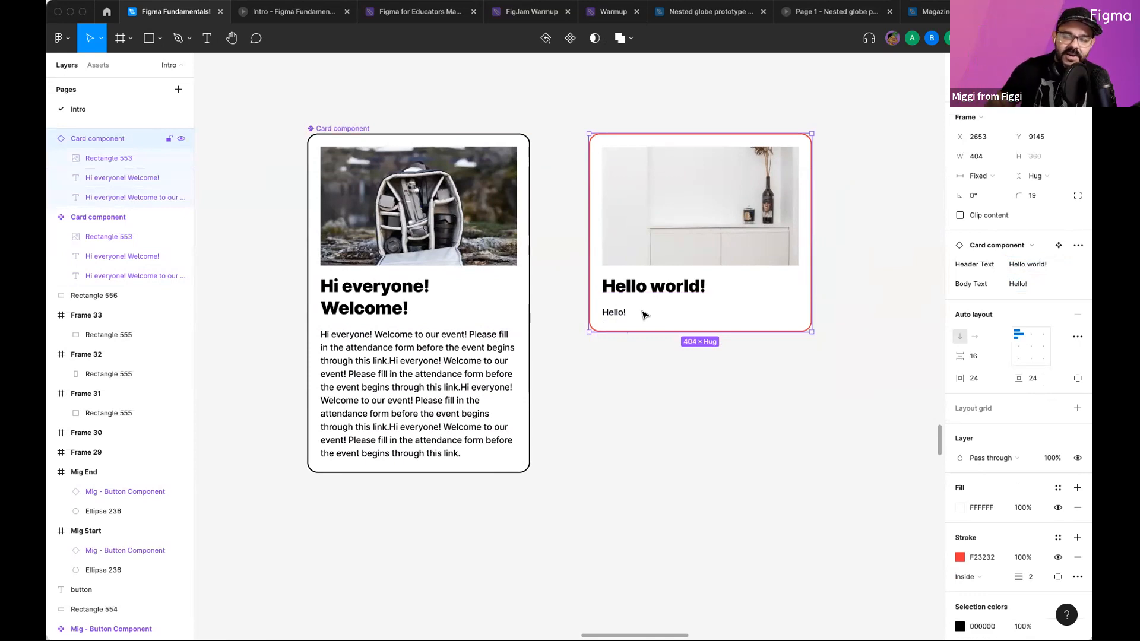
Step: Duplicate the "Hello world!" card instance below itself and set the copy's Header Text to "New new new!"
click(747, 420)
alt+drag(750, 255, 798, 489)
click(1013, 268)
text(New new new!)
key(Return)
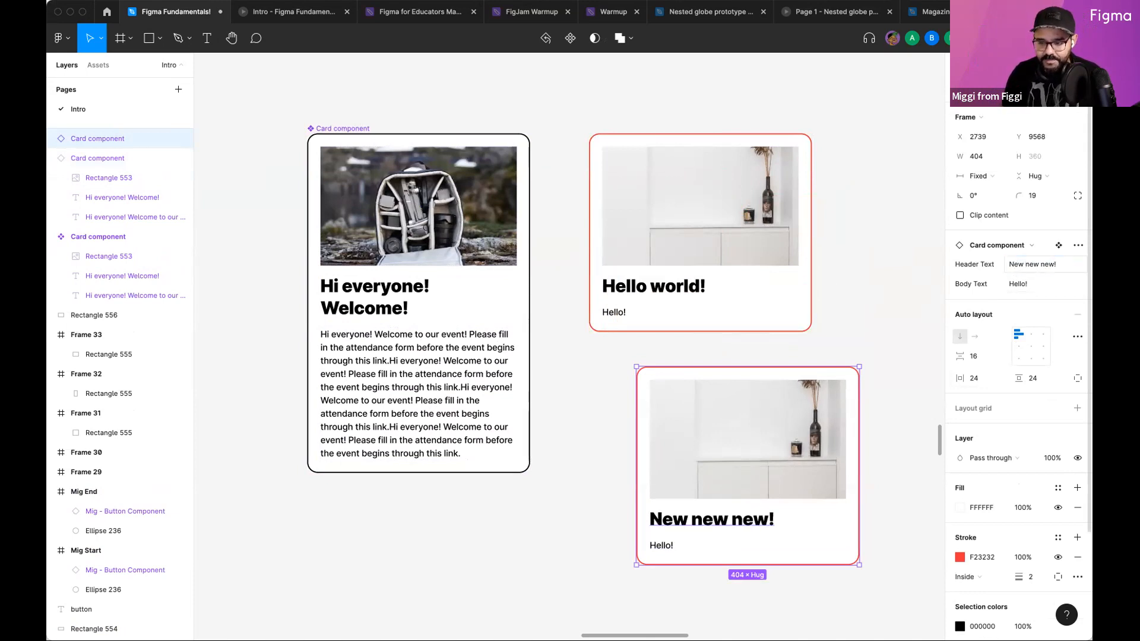
Step: Set the Body Text of the "New new new!" instance to "So Cool!"
click(1015, 283)
text(So Coo)
key(Return)
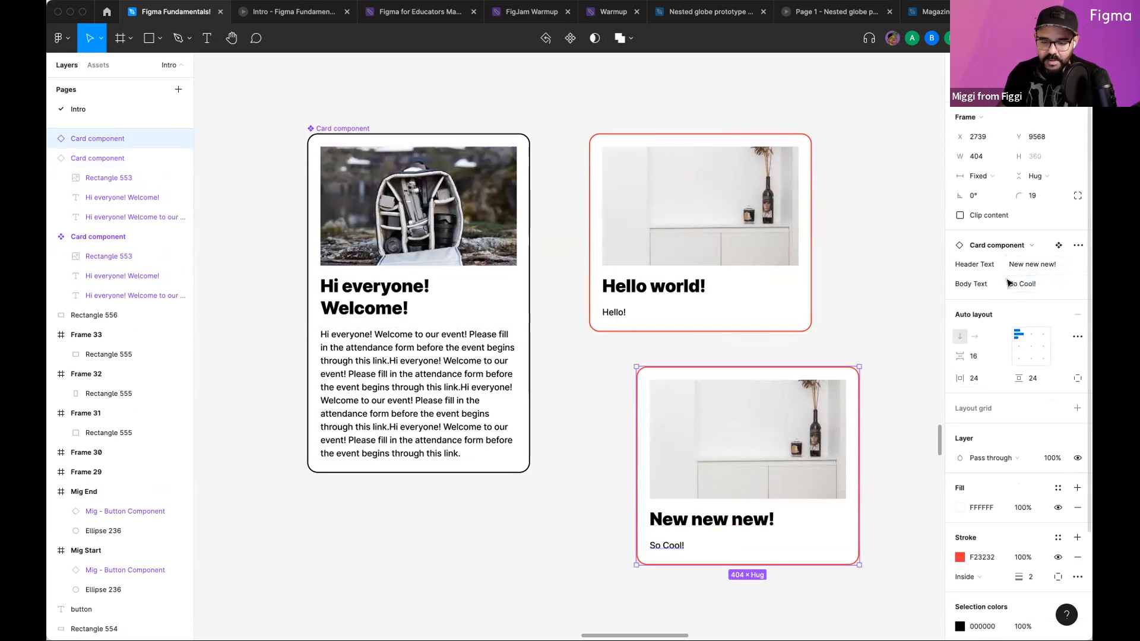
click(614, 383)
Step: Create a boolean property named "Cad Visible" with the value True on the main card component
scroll(613, 383, left, 2)
click(537, 261)
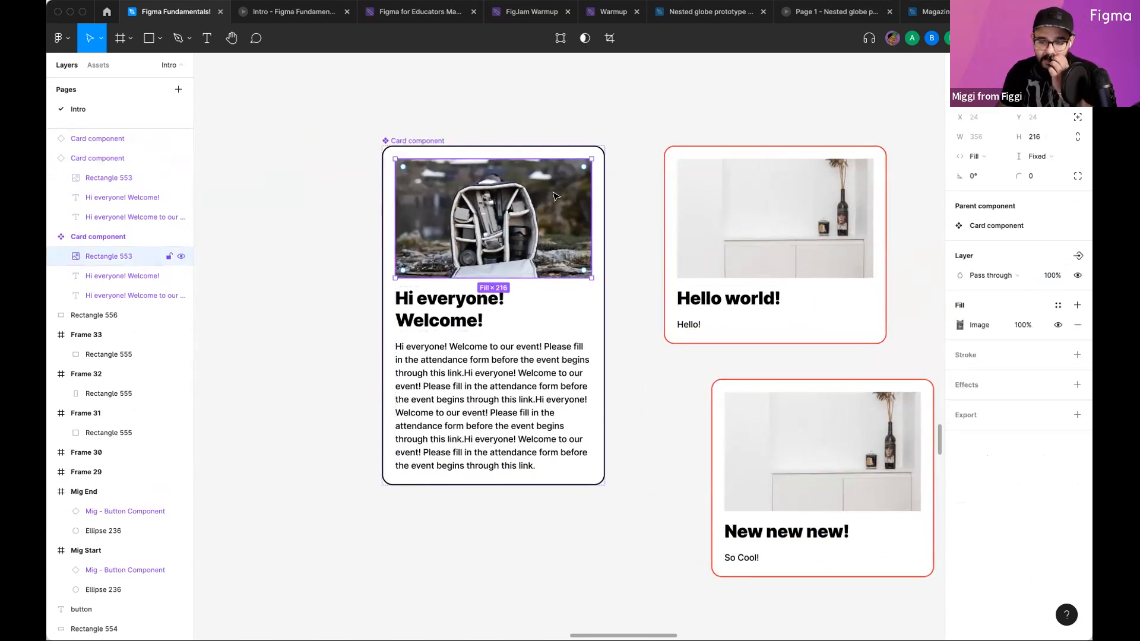
click(498, 135)
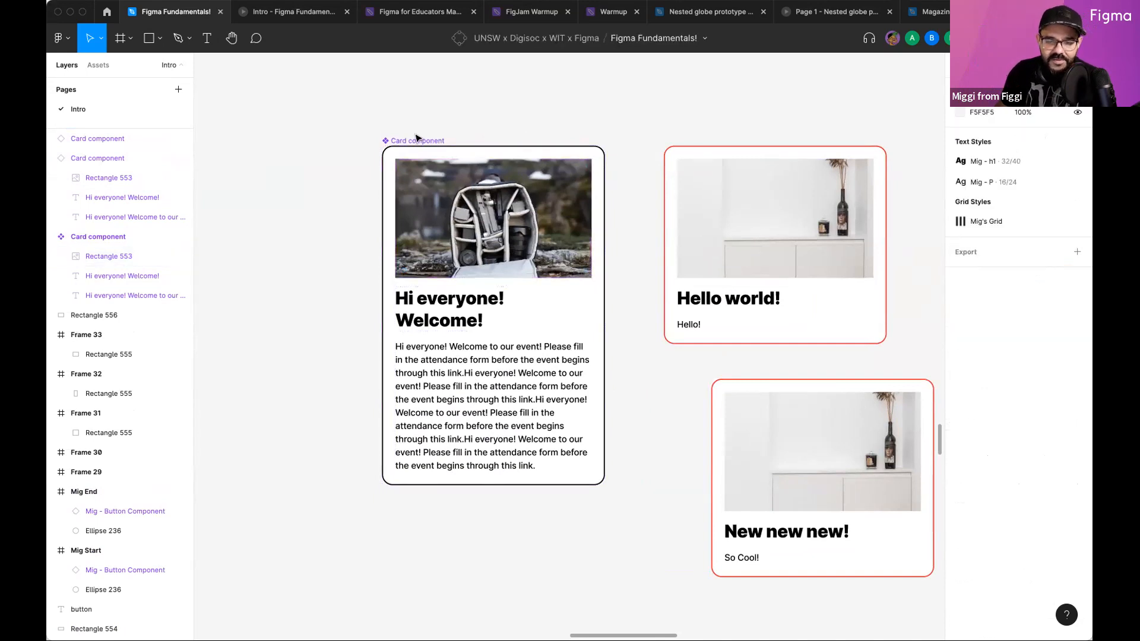
click(417, 140)
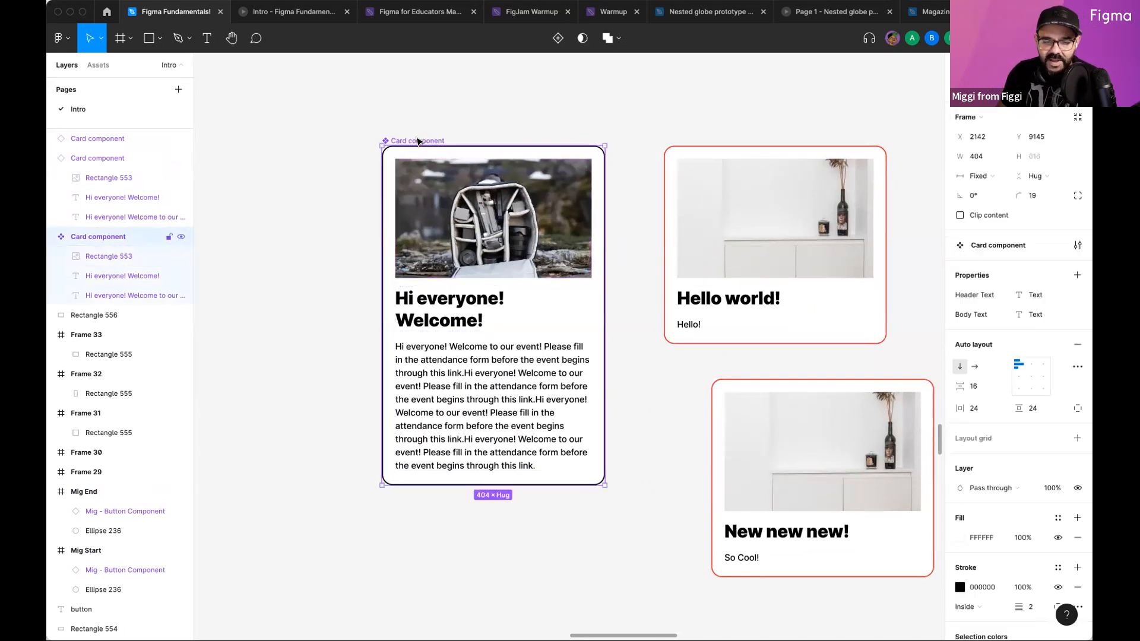
click(1077, 274)
click(1019, 340)
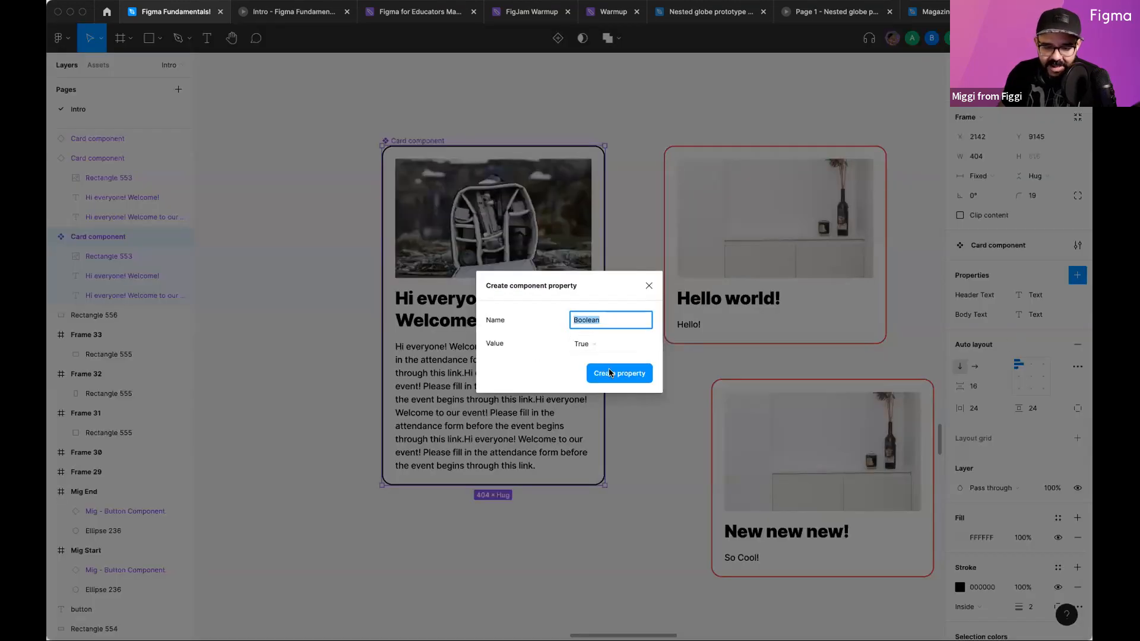
text(Cad Visible)
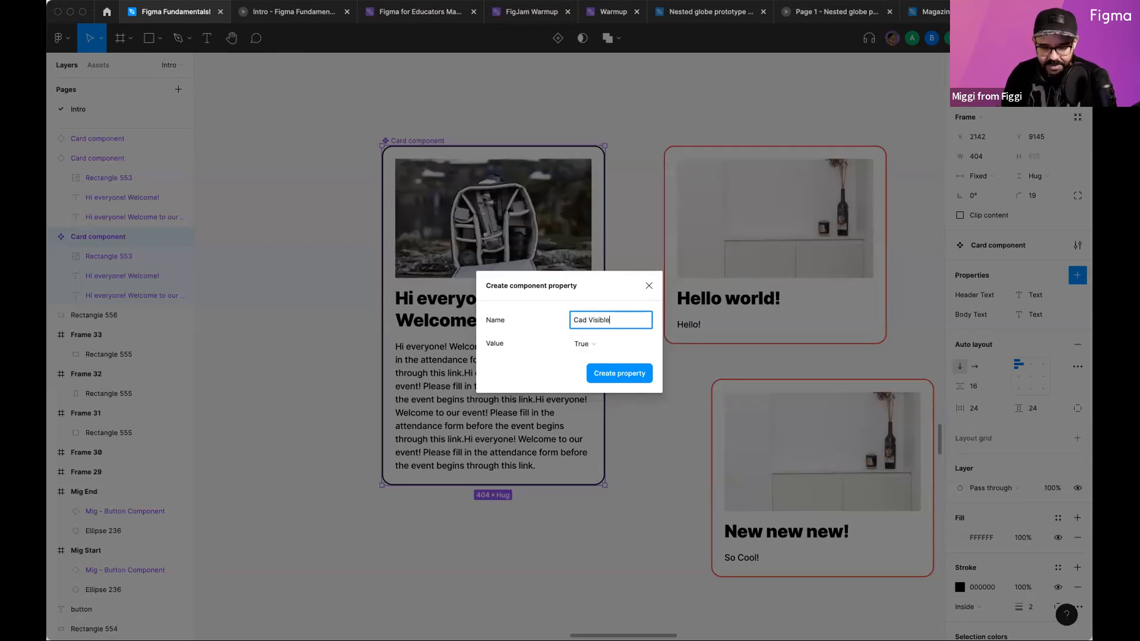
key(Return)
Step: Apply the Cad Visible boolean property to the layer visibility of the main card component's image
double_click(490, 247)
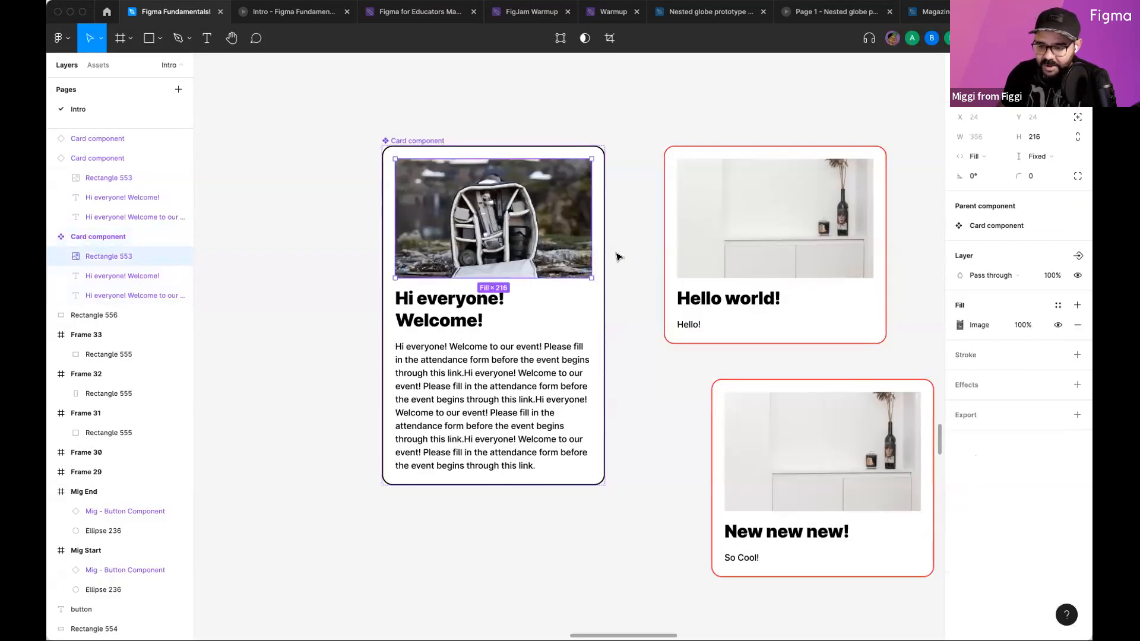
click(1077, 256)
click(1022, 283)
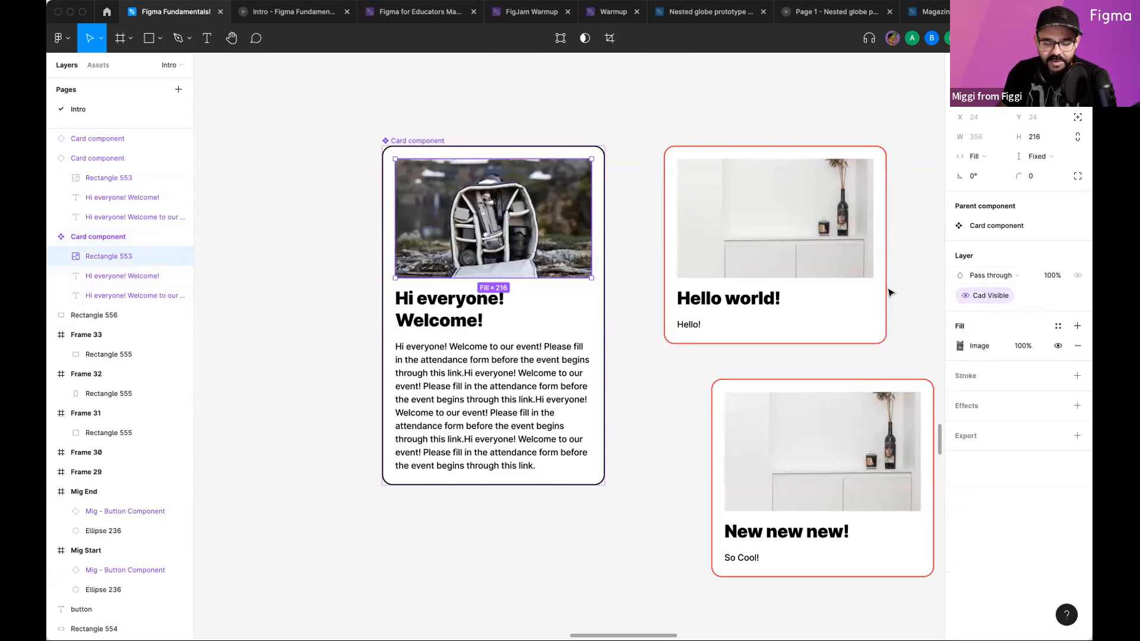
Step: Rename the main card component's boolean property as "Card Visible"
click(424, 140)
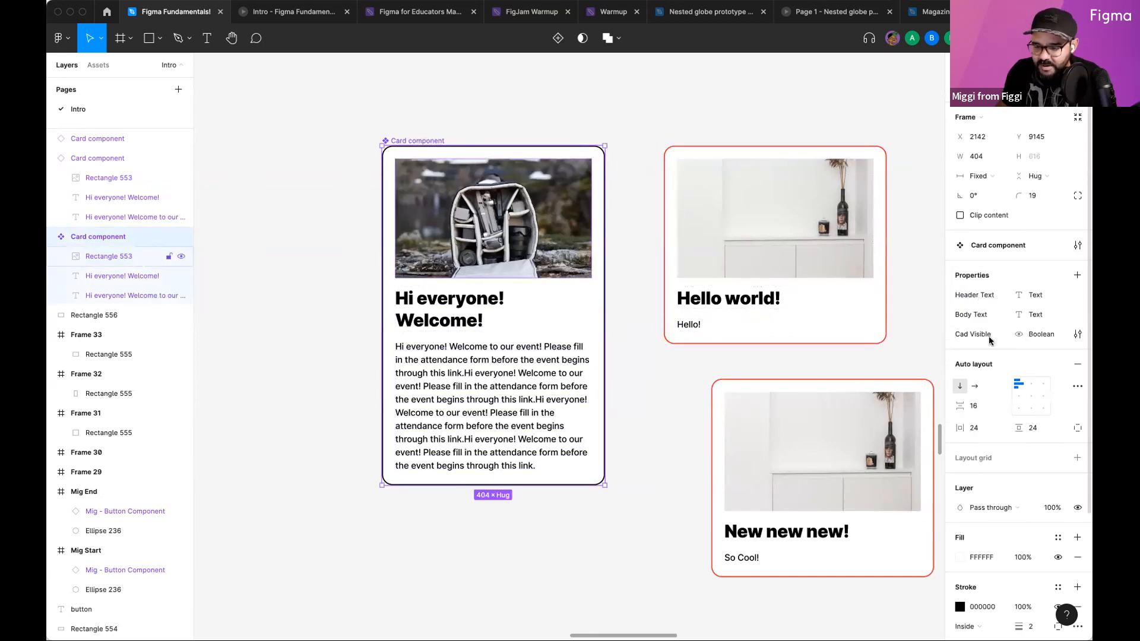
double_click(960, 335)
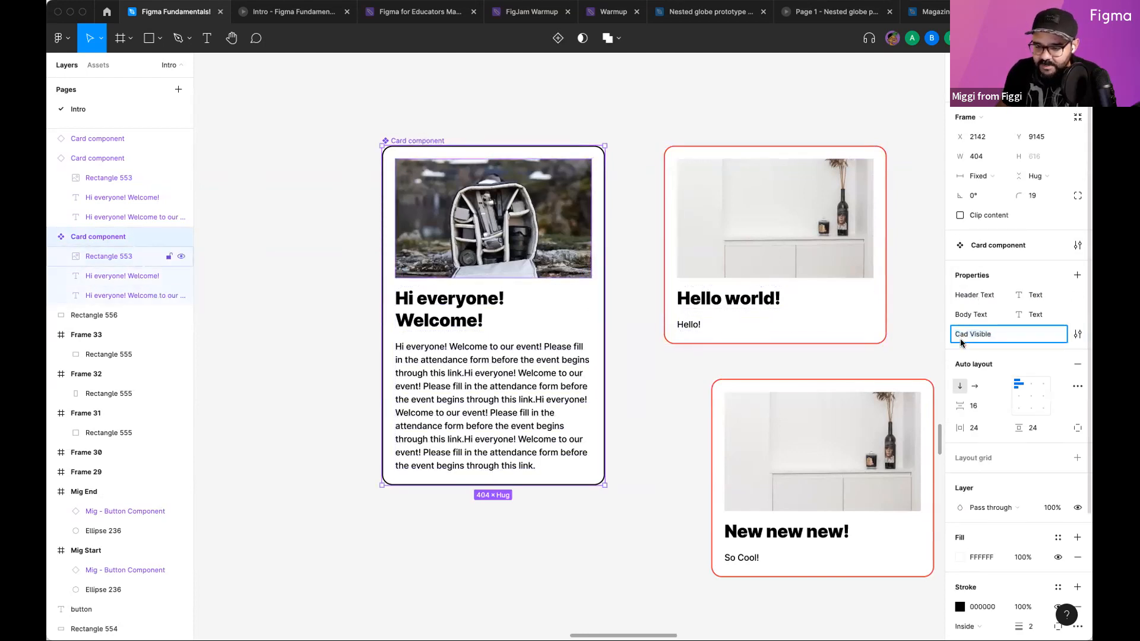
key(Return)
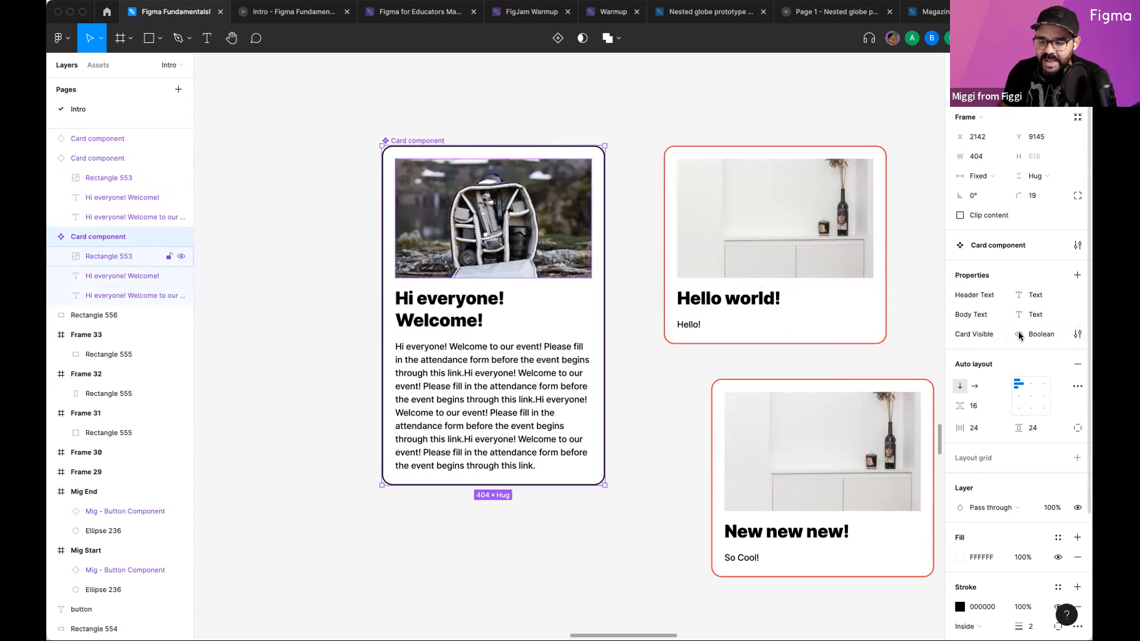
Step: Try setting the Card Visible property's default value to False on the main card component
click(1076, 334)
click(864, 392)
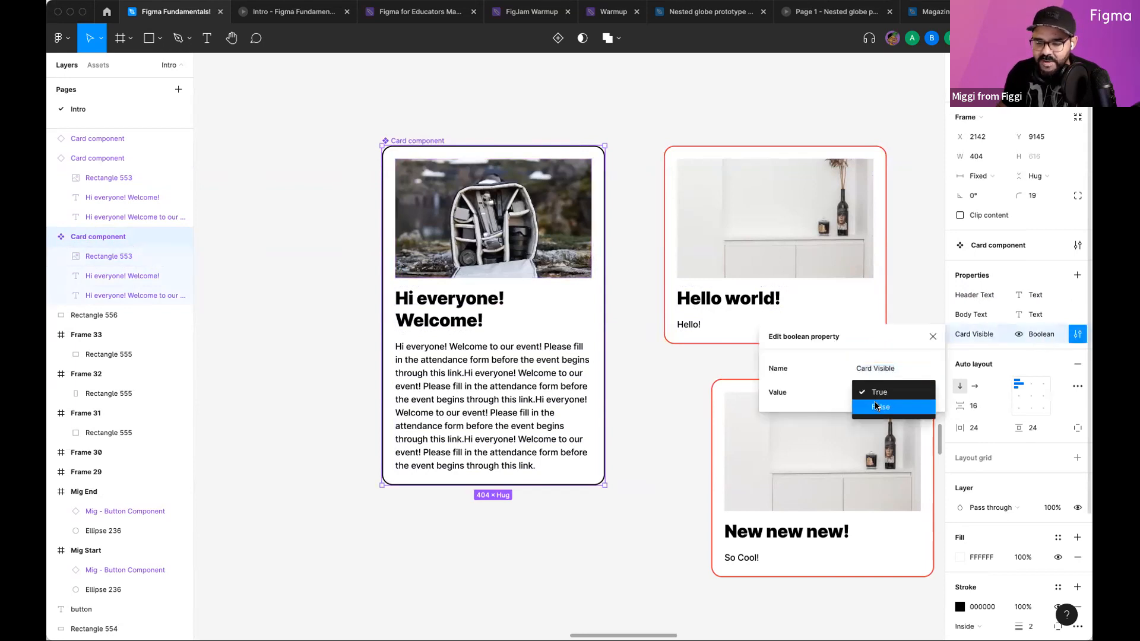
click(874, 401)
key(super+z)
click(648, 383)
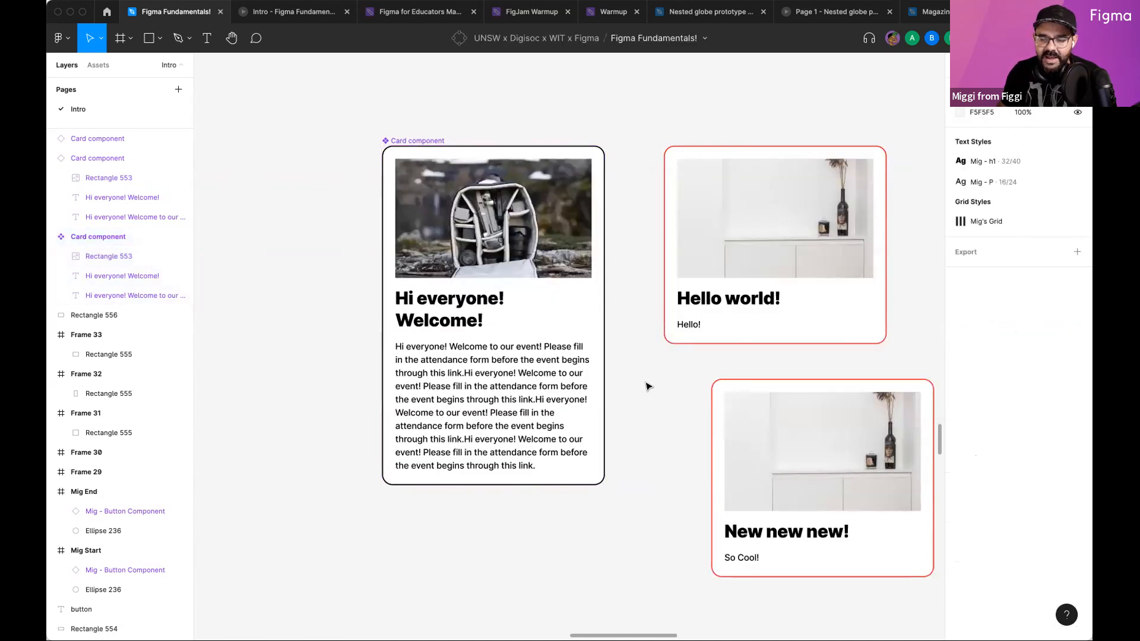
Step: Toggle Card Visible repeatedly on the "Hello world!" instance, leaving it off to hide the image
scroll(649, 382, right, 3)
click(698, 209)
click(1016, 303)
click(1014, 304)
click(1013, 303)
click(1014, 304)
click(1014, 303)
click(1015, 304)
click(1014, 304)
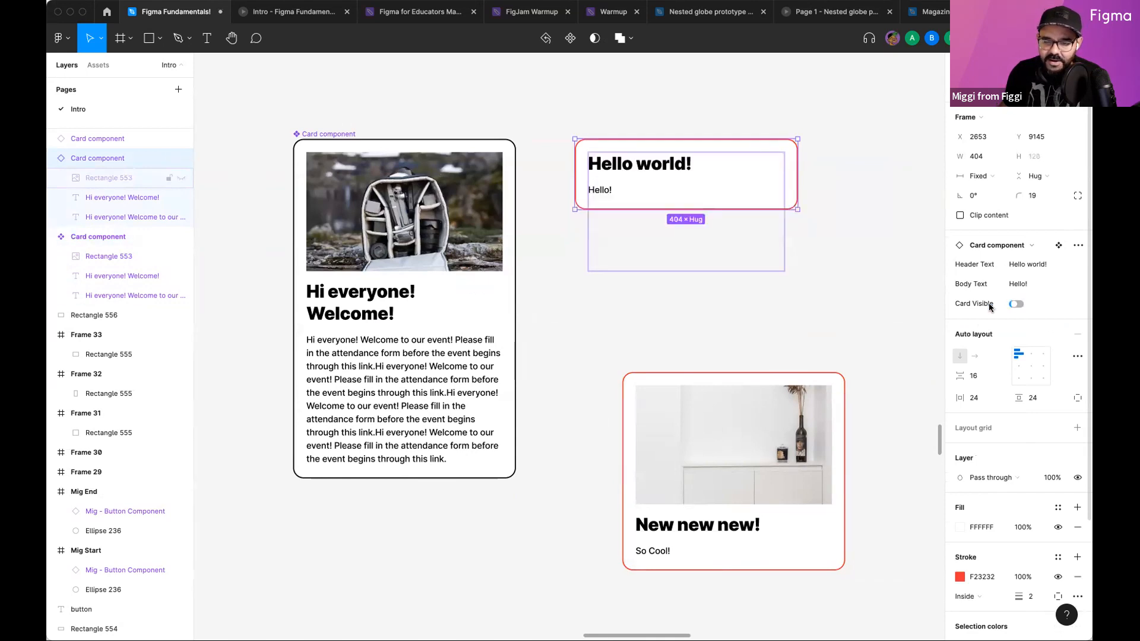
click(854, 356)
Step: Toggle Card Visible off and on again for the "New new new!" instance, leaving its image shown
click(743, 404)
click(1014, 303)
click(1015, 304)
click(1014, 303)
click(1015, 303)
click(1014, 303)
click(1014, 304)
click(841, 350)
Step: Move the "Hello world!" instance directly above the "New new new!" instance and shift the main card component farther away from both
scroll(841, 350, down, 5)
drag(676, 254, 701, 295)
drag(549, 259, 503, 259)
Step: Lengthen the "Hello world!" instance's Body Text to six repetitions of "Hello!" by pasting copies
click(700, 291)
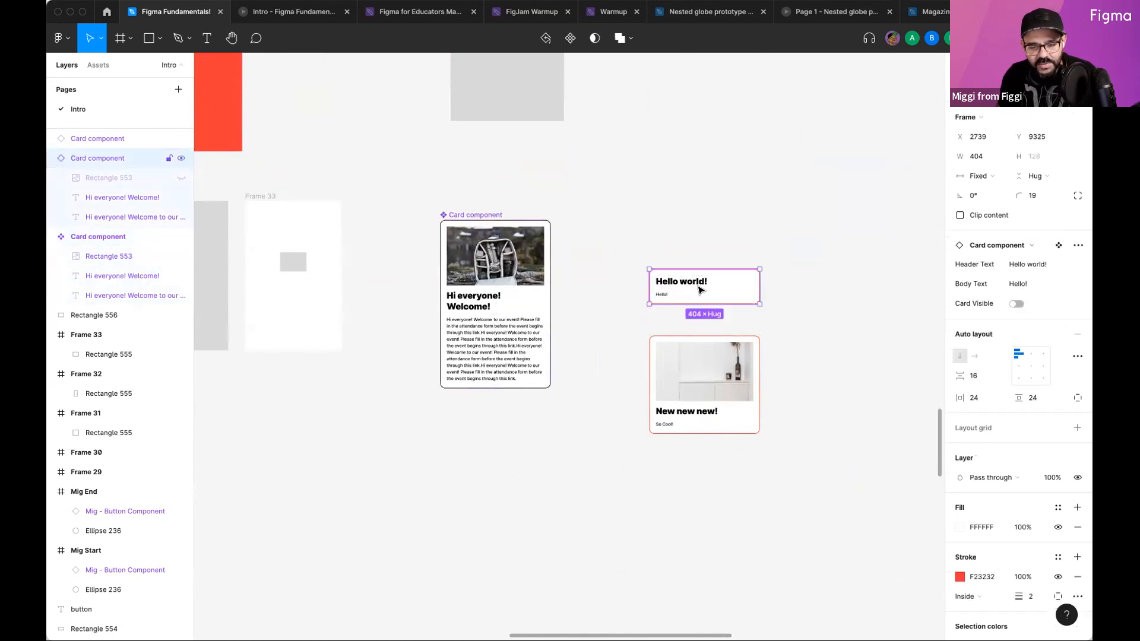
scroll(723, 295, up, 1)
click(1020, 285)
key(ctrl+c)
key(ctrl+v)
key(ctrl+v)
key(ctrl+v)
key(ctrl+v)
key(ctrl+v)
key(ctrl+v)
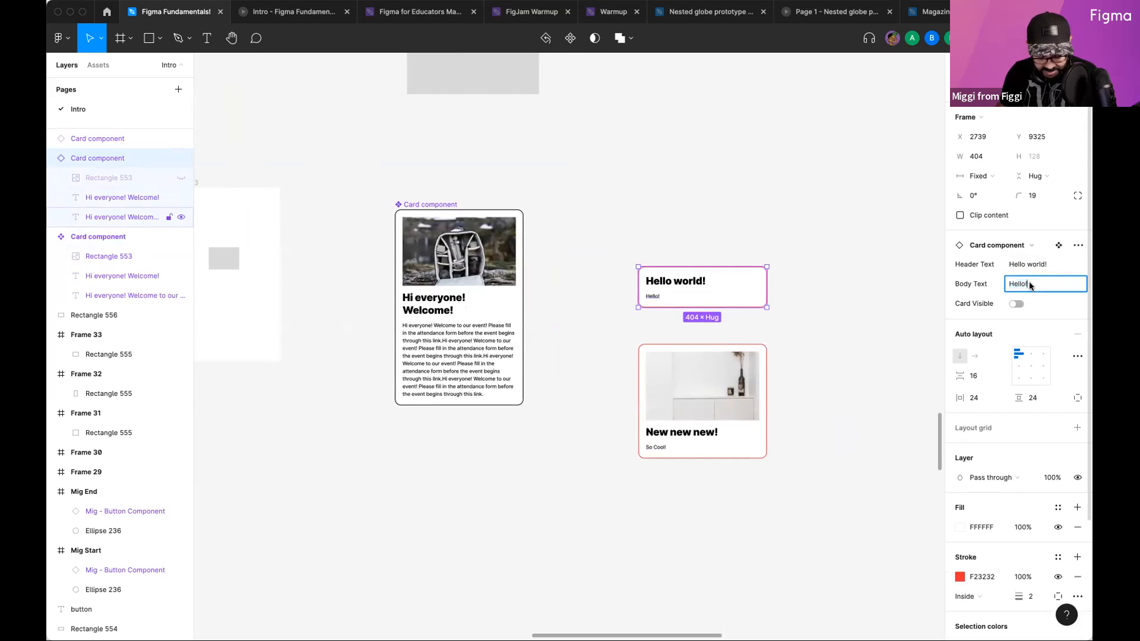
key(Return)
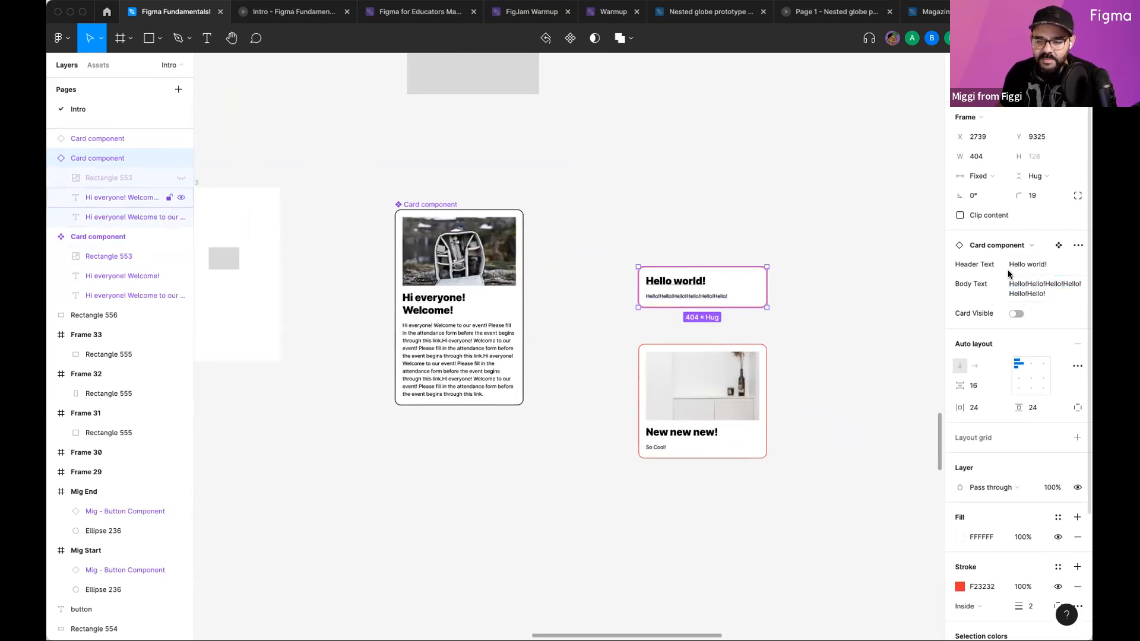
key(Escape)
Step: Delete the "Hello world!" instance and move the "New new new!" instance up into its place
scroll(685, 281, up, 2)
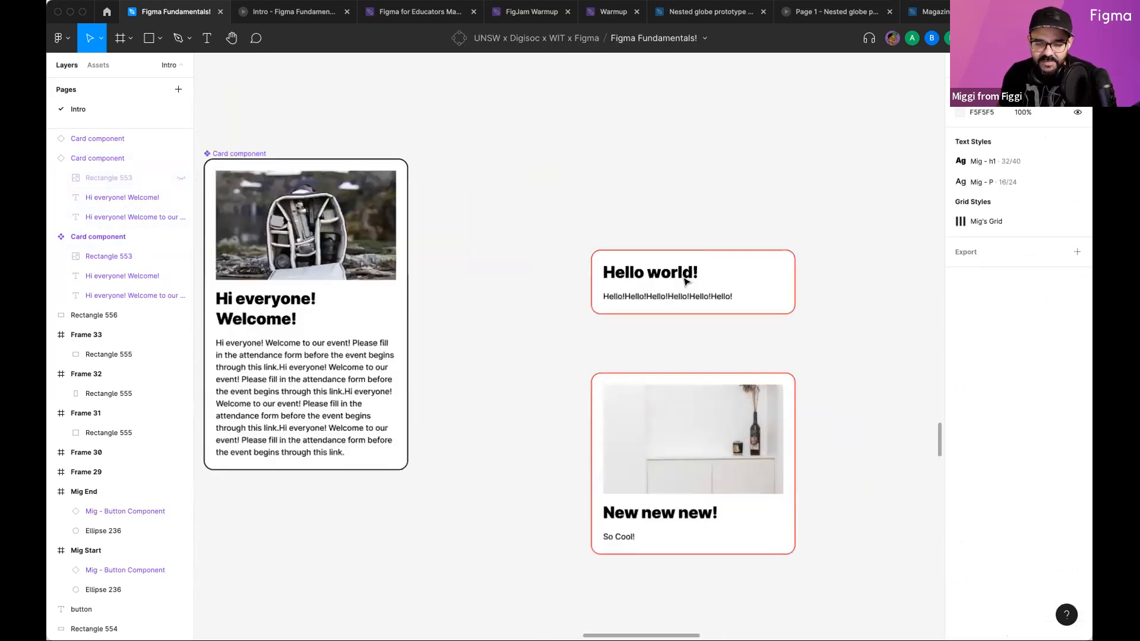
click(717, 295)
key(Delete)
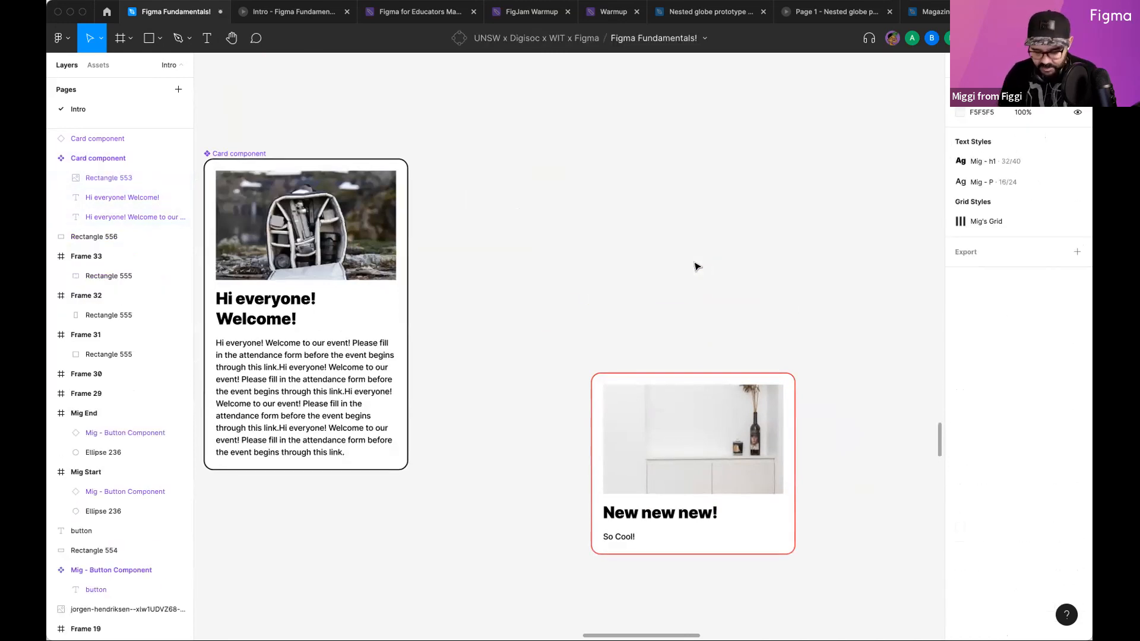
drag(685, 421, 709, 278)
Step: Copy the main card component into two instances stacked below the "New new new!" instance, with gaps of about 51 px
alt+drag(306, 231, 819, 511)
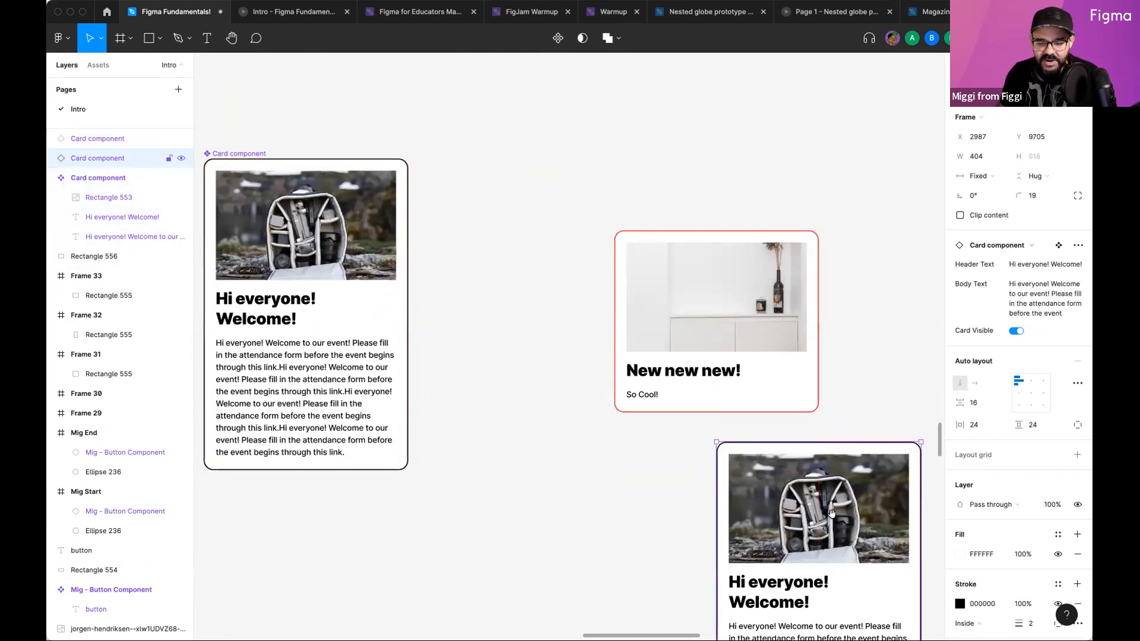
scroll(794, 417, down, 2)
scroll(791, 414, down, 2)
drag(793, 418, 682, 594)
scroll(707, 457, up, 1)
scroll(686, 326, down, 4)
scroll(682, 496, down, 2)
click(858, 405)
Step: Wrap the three stacked card instances in a vertical auto layout frame and set the item spacing to 34
scroll(813, 296, up, 1)
drag(775, 206, 598, 618)
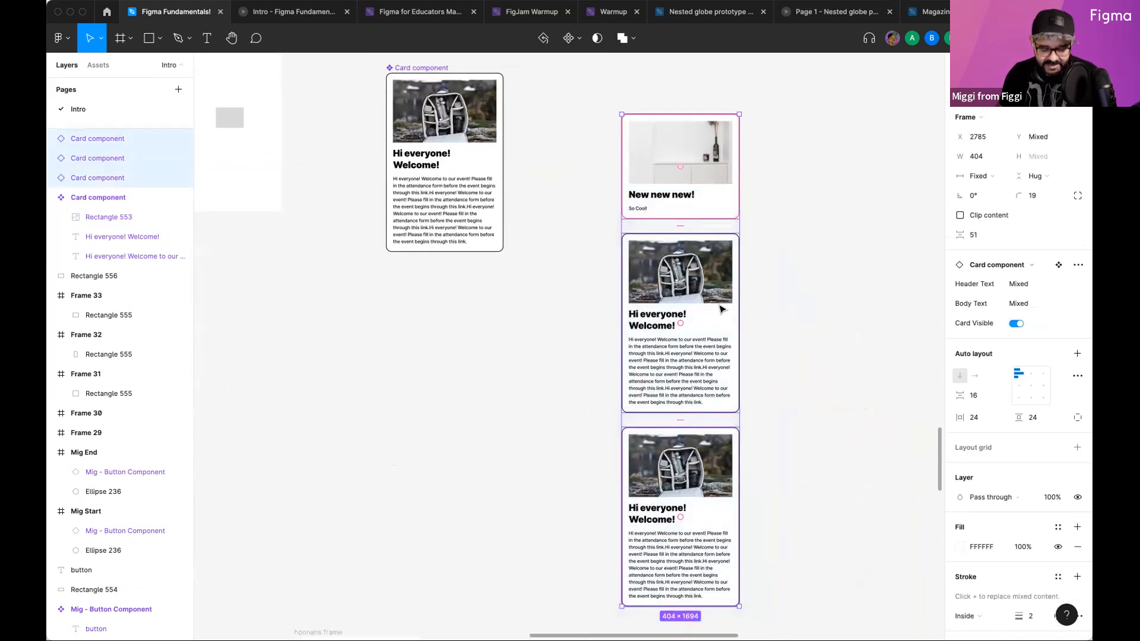
key(shift+a)
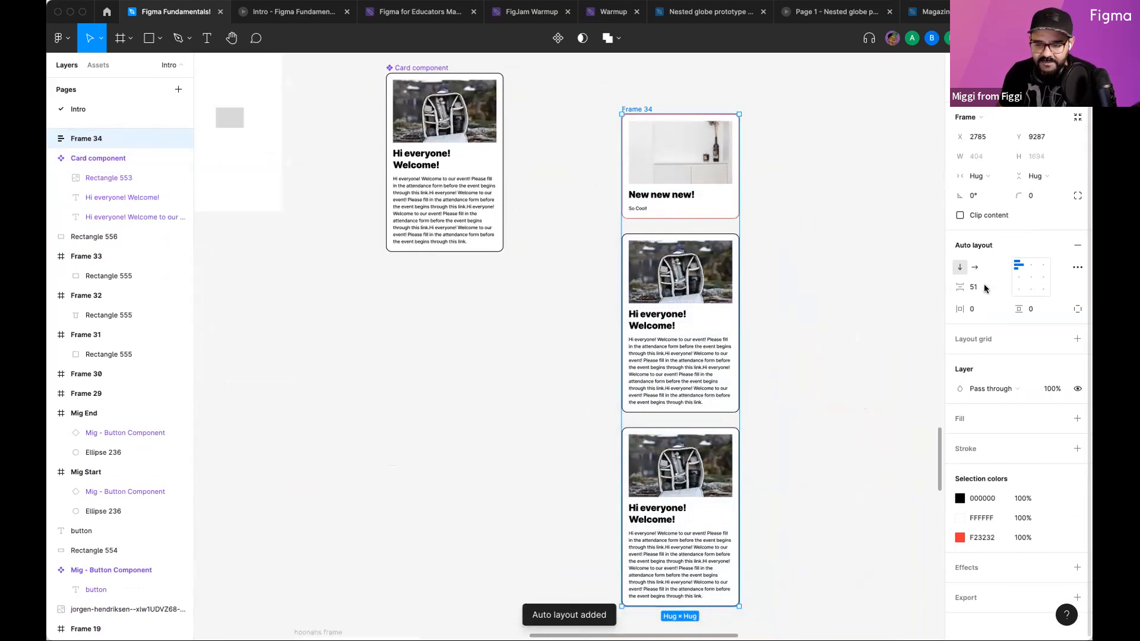
drag(959, 287, 933, 290)
click(809, 297)
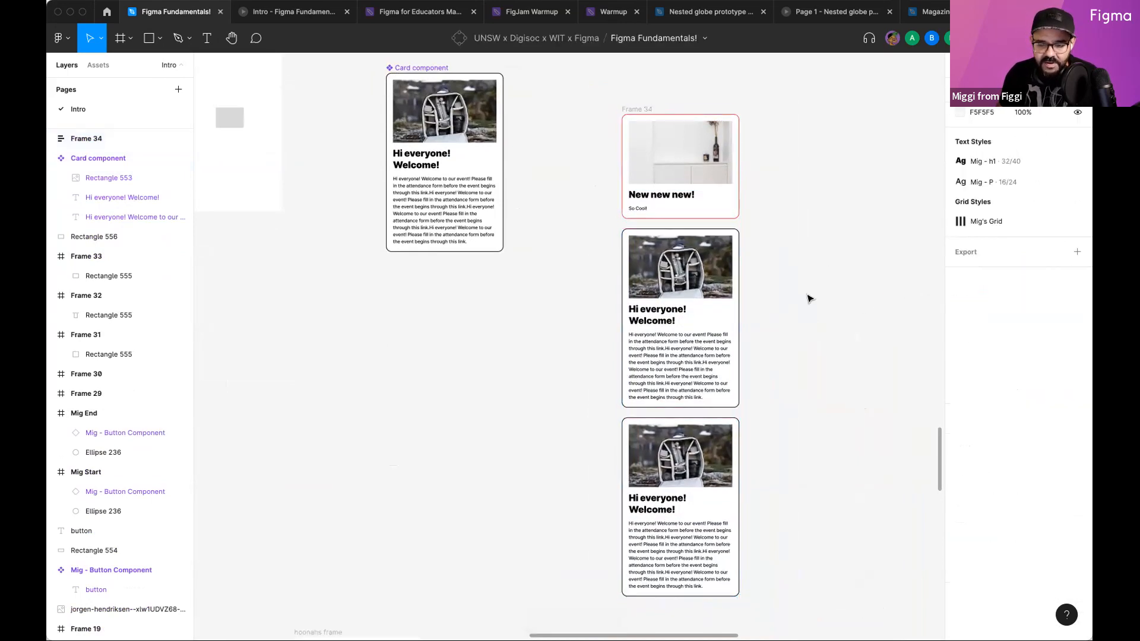
Step: Move the auto layout frame beside the main card component with their upper edges aligned, at X 2568, Y 9145
scroll(809, 297, up, 2)
drag(661, 220, 598, 177)
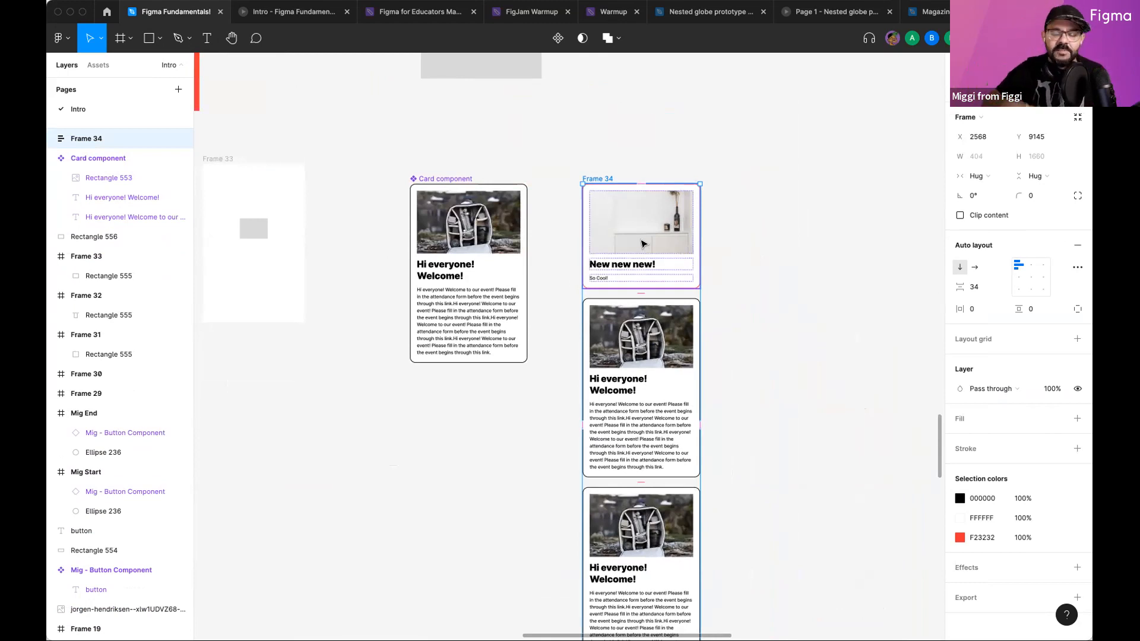
Step: Examine the properties of the main component's heading, the "New new new!" instance and the auto layout frame around the instances
click(457, 270)
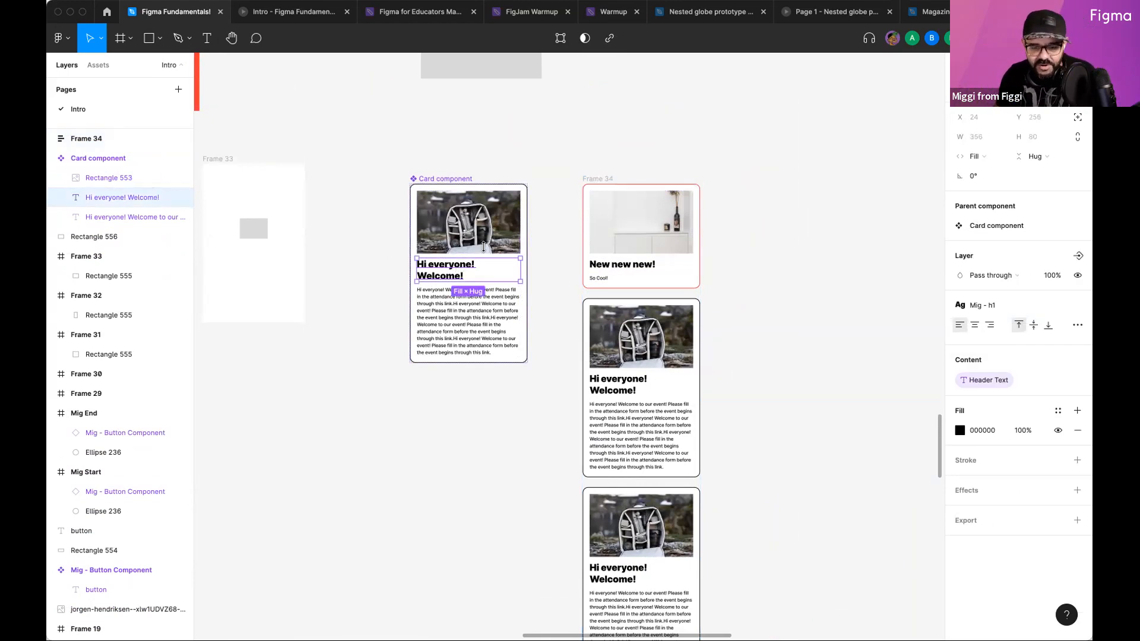
click(690, 268)
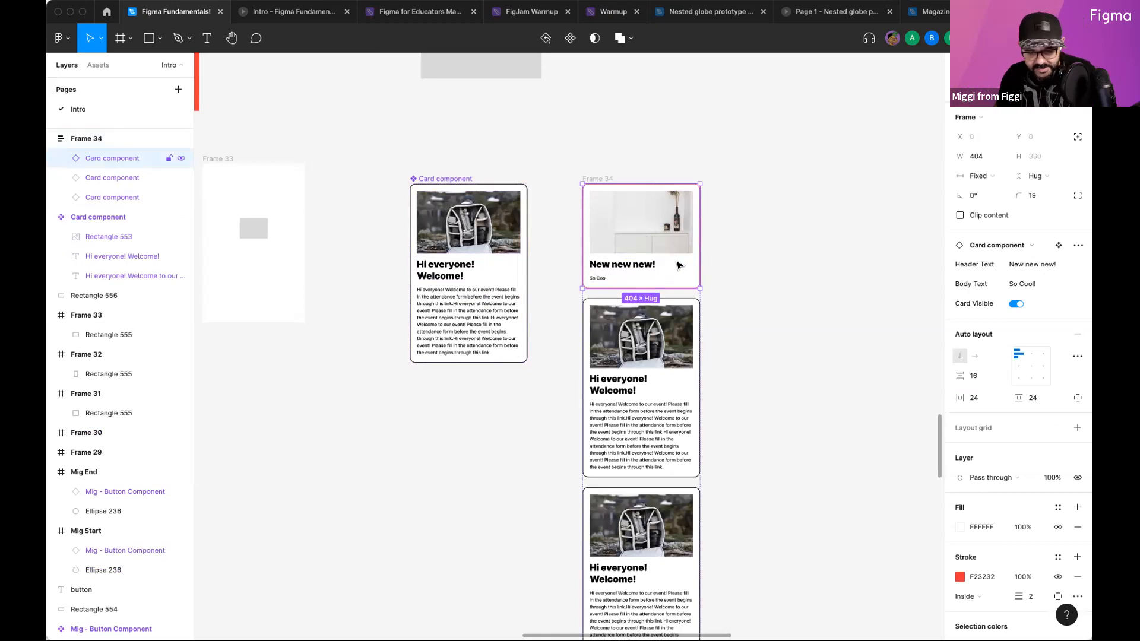
scroll(741, 375, down, 3)
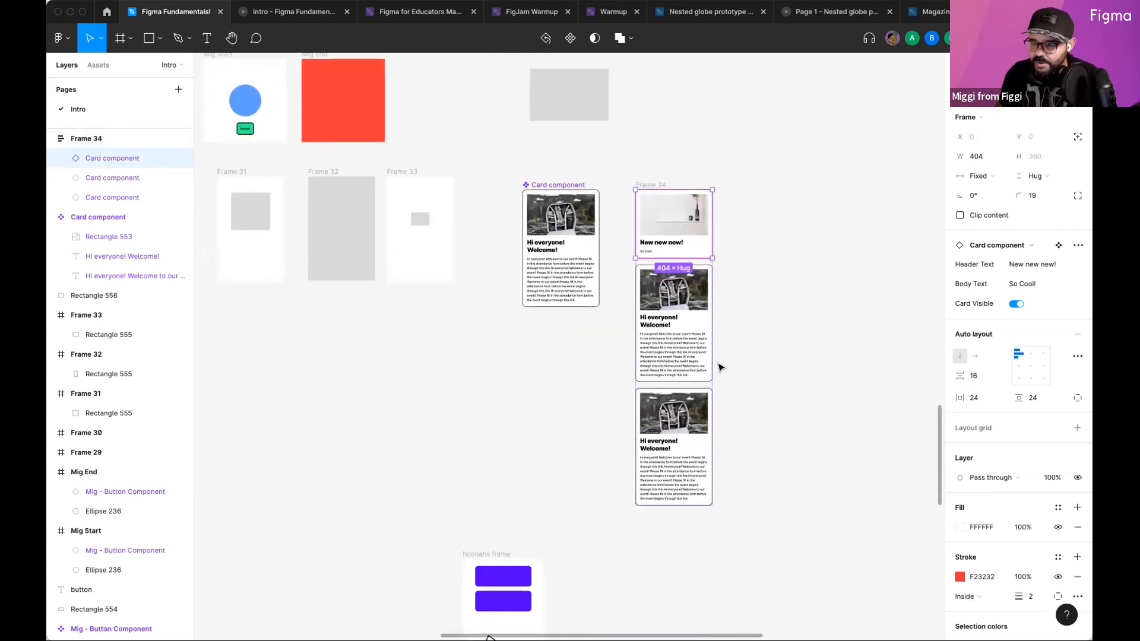
click(764, 356)
scroll(695, 247, up, 1)
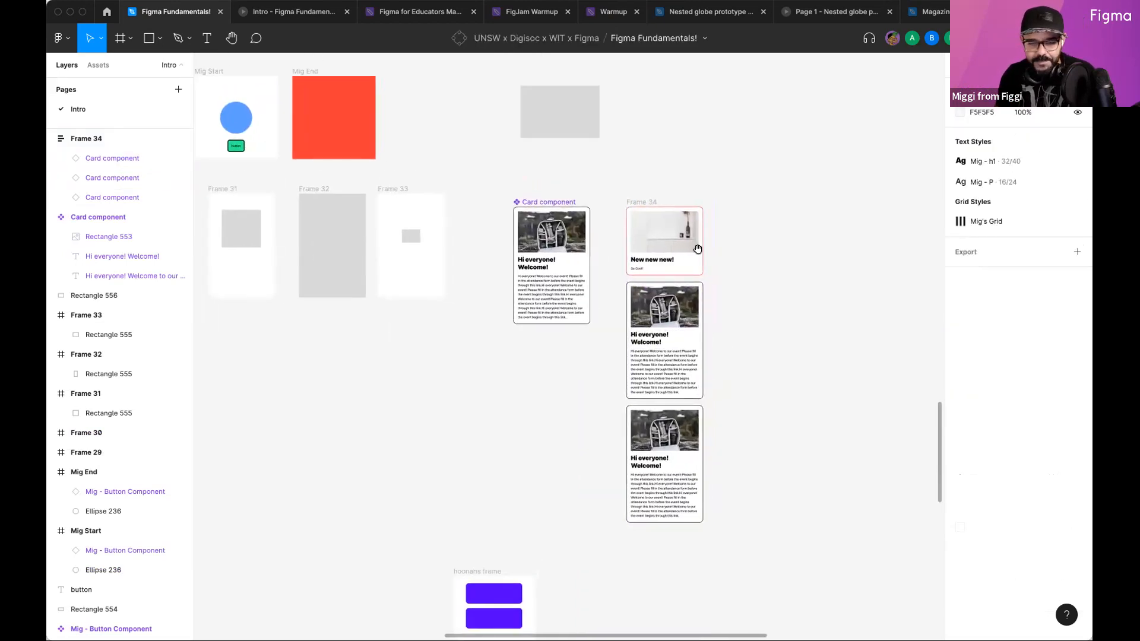
click(653, 200)
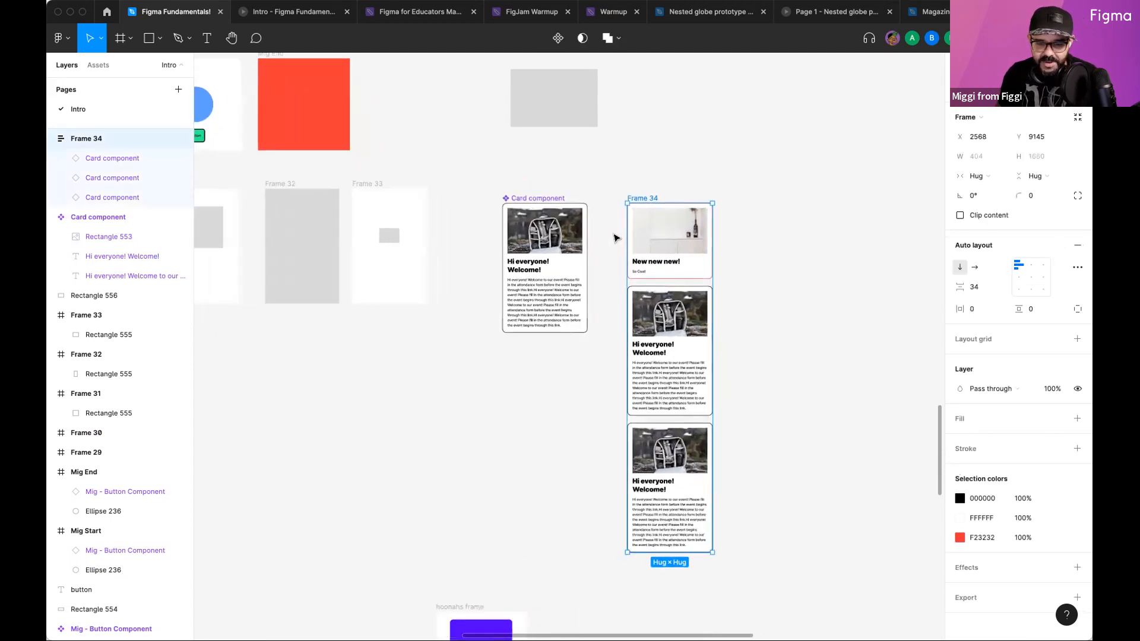
Step: Draw a new frame about 1401 × 1041 px beside the vertical card stack and place a copy of the card component inside it
scroll(613, 233, up, 4)
scroll(613, 233, up, 3)
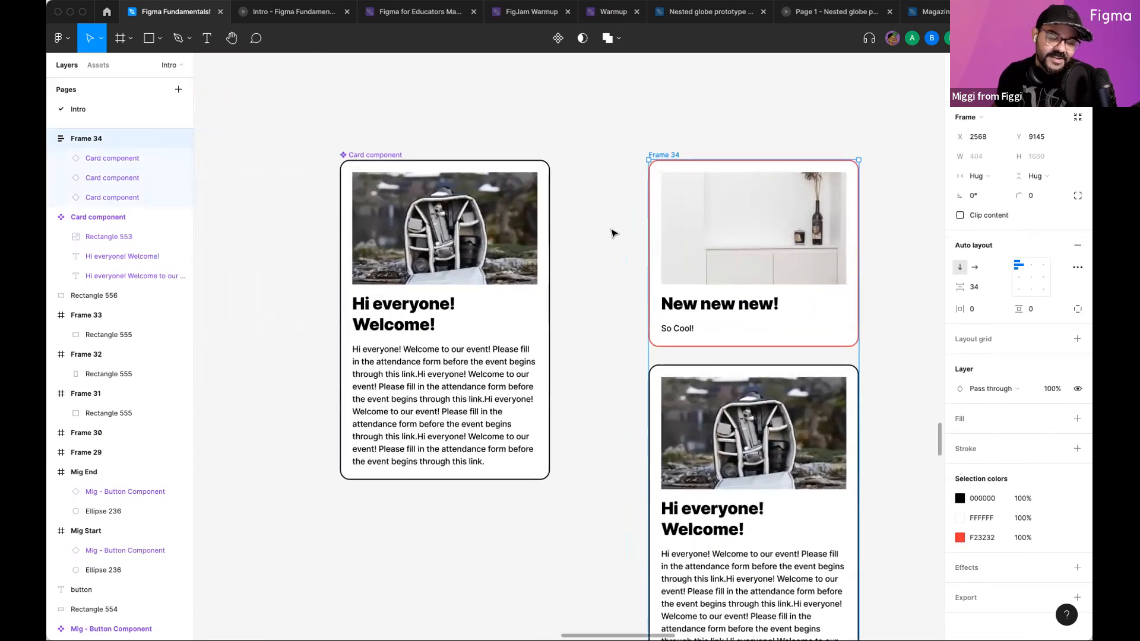
scroll(613, 233, down, 5)
scroll(553, 215, right, 3)
scroll(553, 214, down, 1)
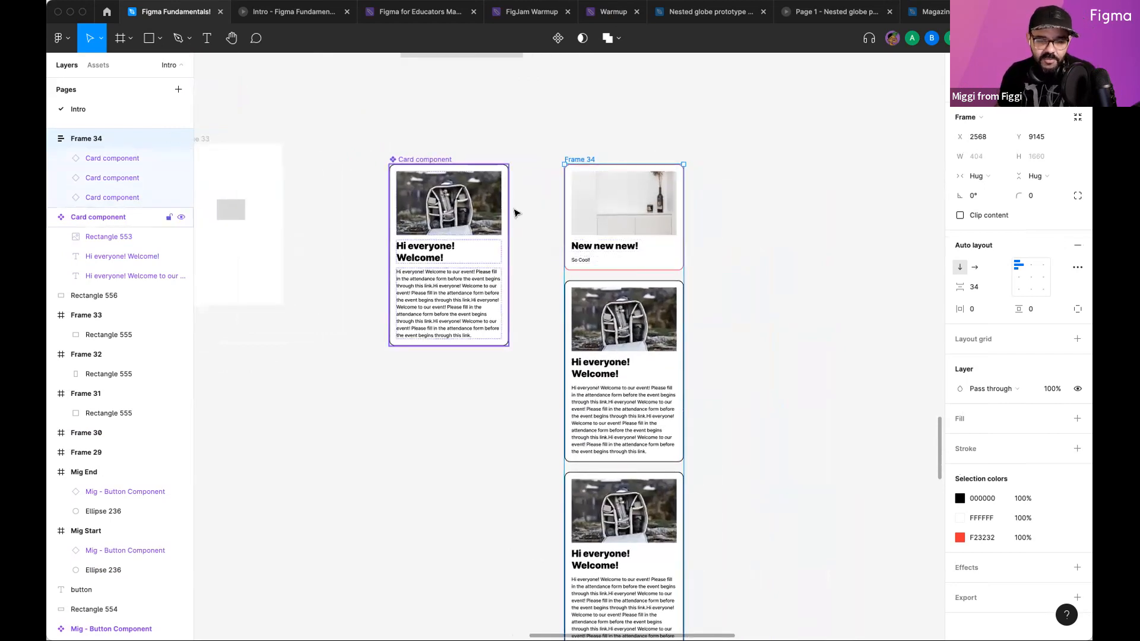
scroll(760, 237, down, 3)
scroll(682, 249, right, 3)
key(f)
drag(571, 148, 895, 387)
drag(318, 231, 643, 238)
Step: Add a layout grid to the new frame and change it to columns with a count of 12
click(591, 146)
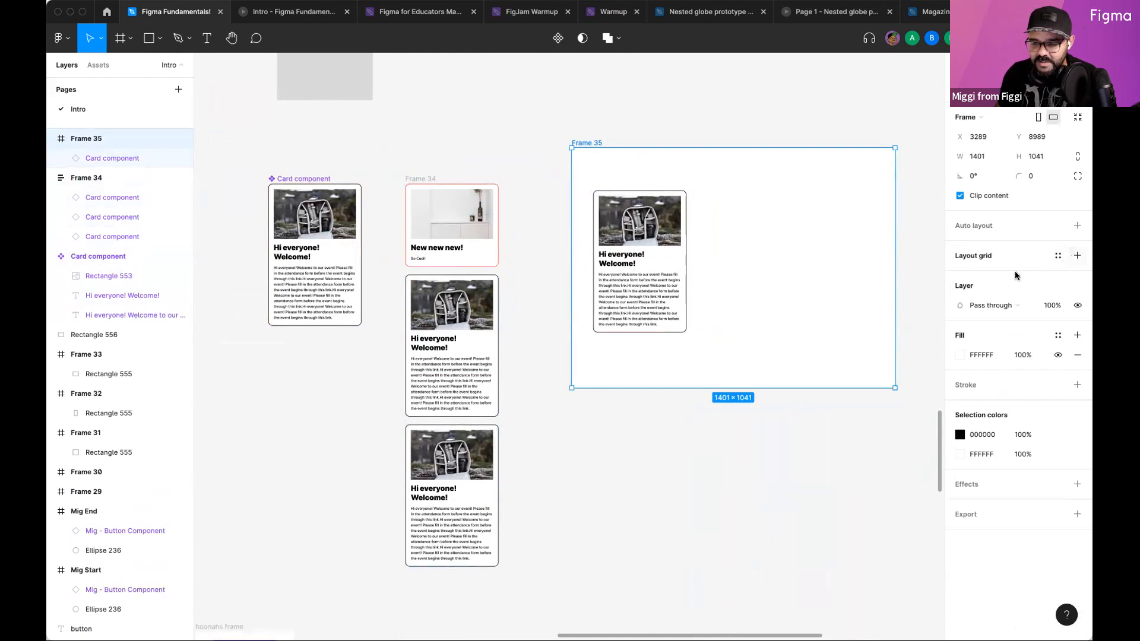
click(1077, 256)
click(959, 275)
click(822, 277)
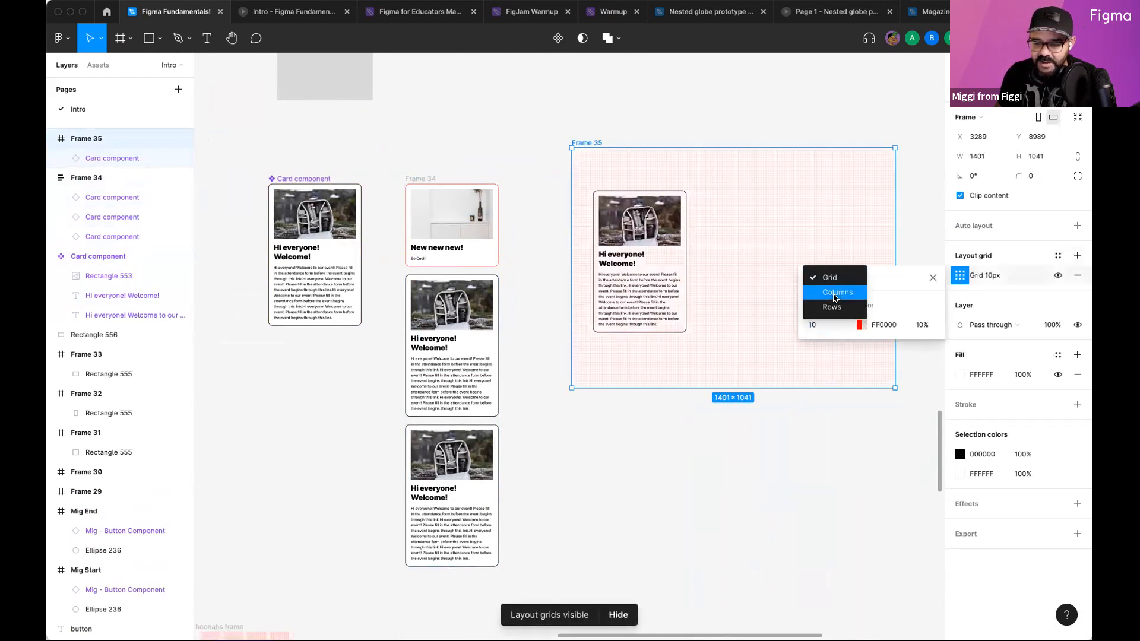
click(838, 292)
click(822, 325)
text(12)
key(Return)
click(715, 412)
Step: Set the margin of the frame's column grid to 48
scroll(624, 424, up, 2)
click(567, 80)
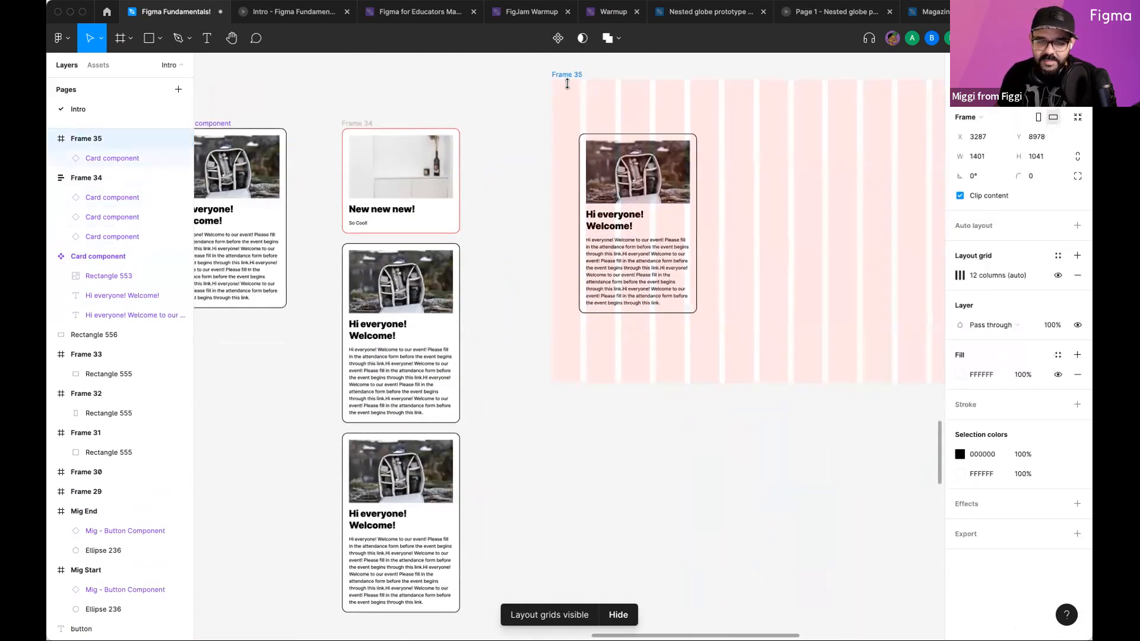
scroll(639, 180, right, 1)
scroll(639, 180, right, 2)
scroll(639, 179, up, 1)
click(959, 275)
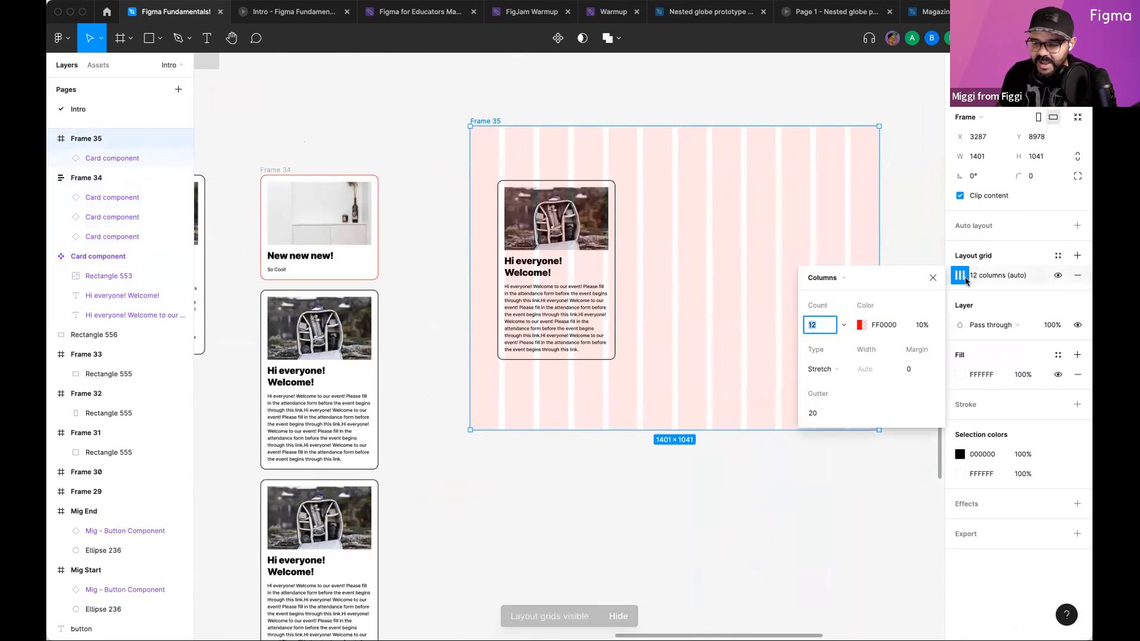
click(908, 368)
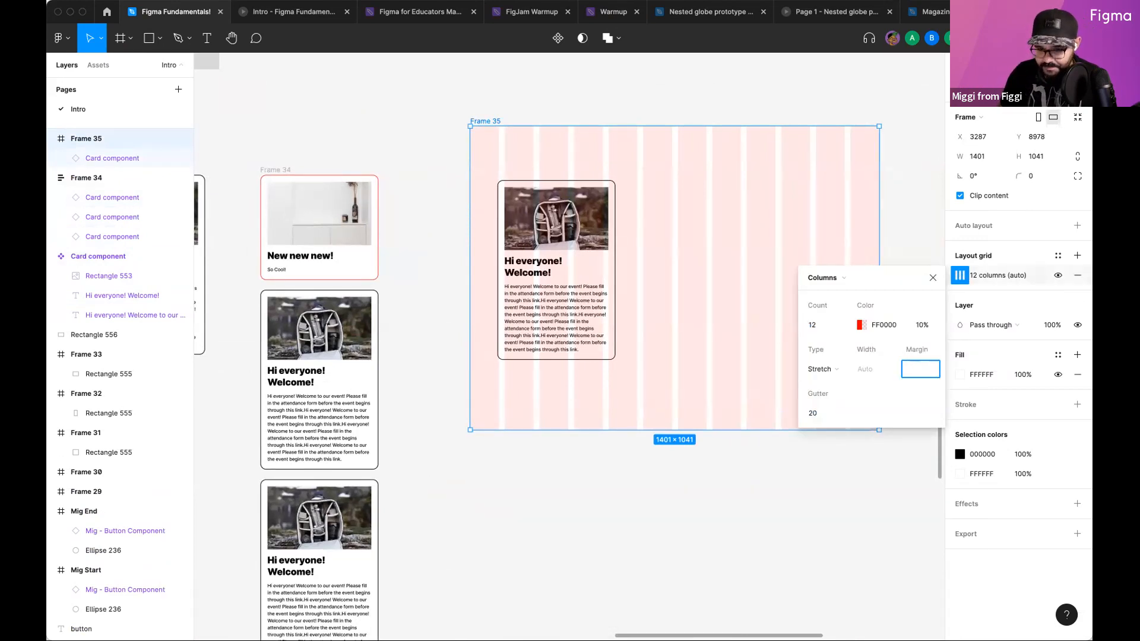
key(Return)
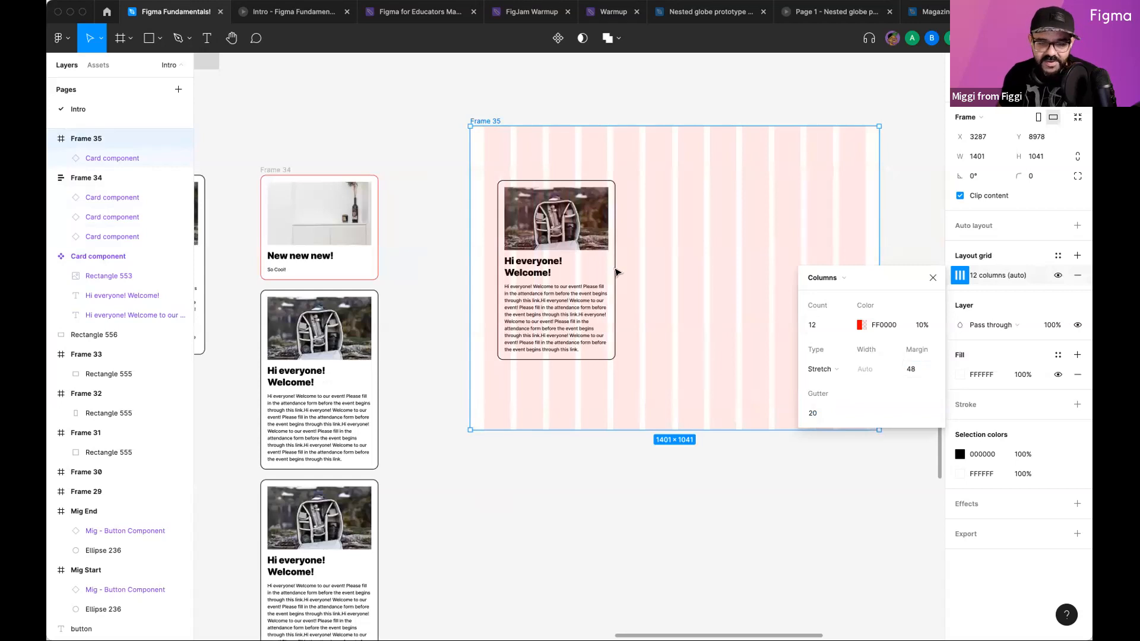
Step: Widen the card in the frame to about 422 px, spanning the first four columns, and constrain it horizontally to Left and right
click(615, 272)
scroll(617, 270, up, 3)
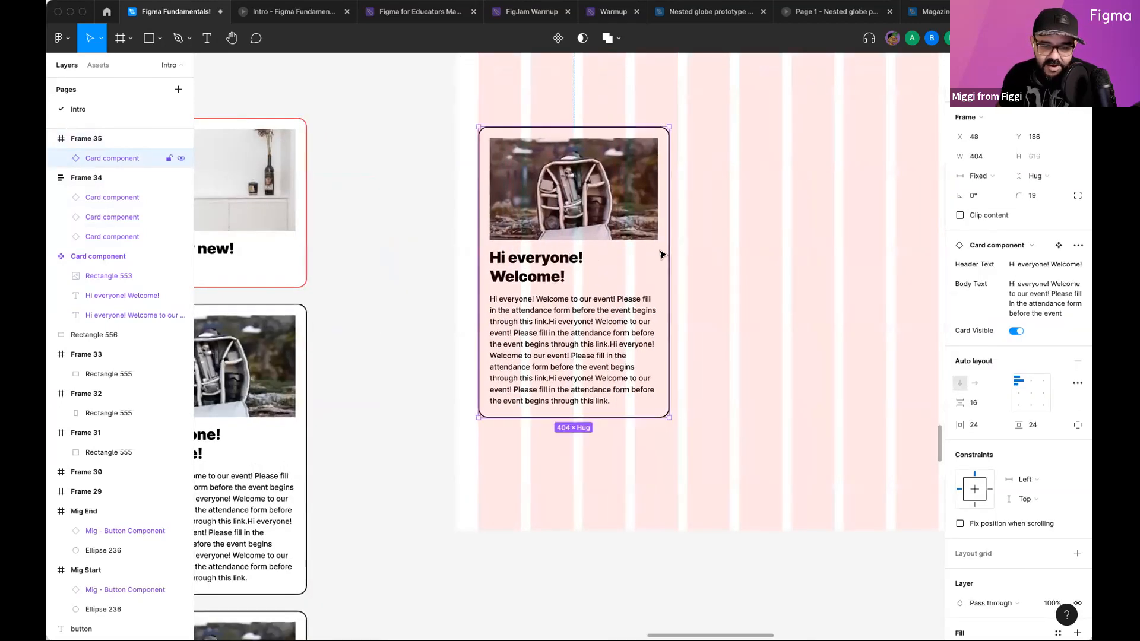
drag(669, 242, 677, 240)
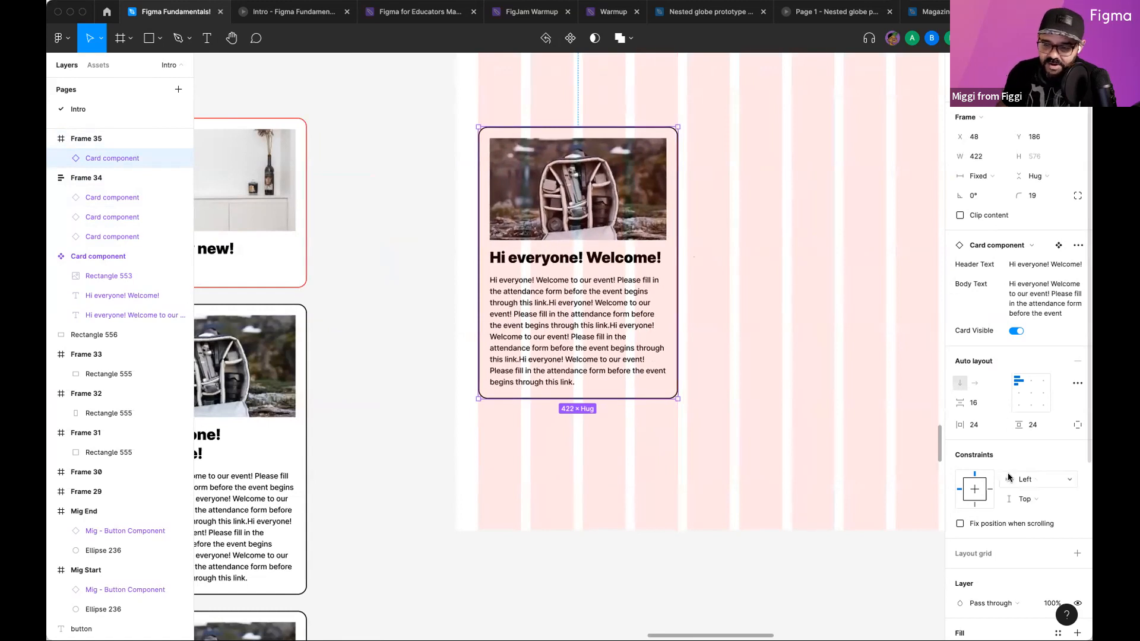
scroll(1007, 478, down, 2)
click(1039, 382)
click(1038, 411)
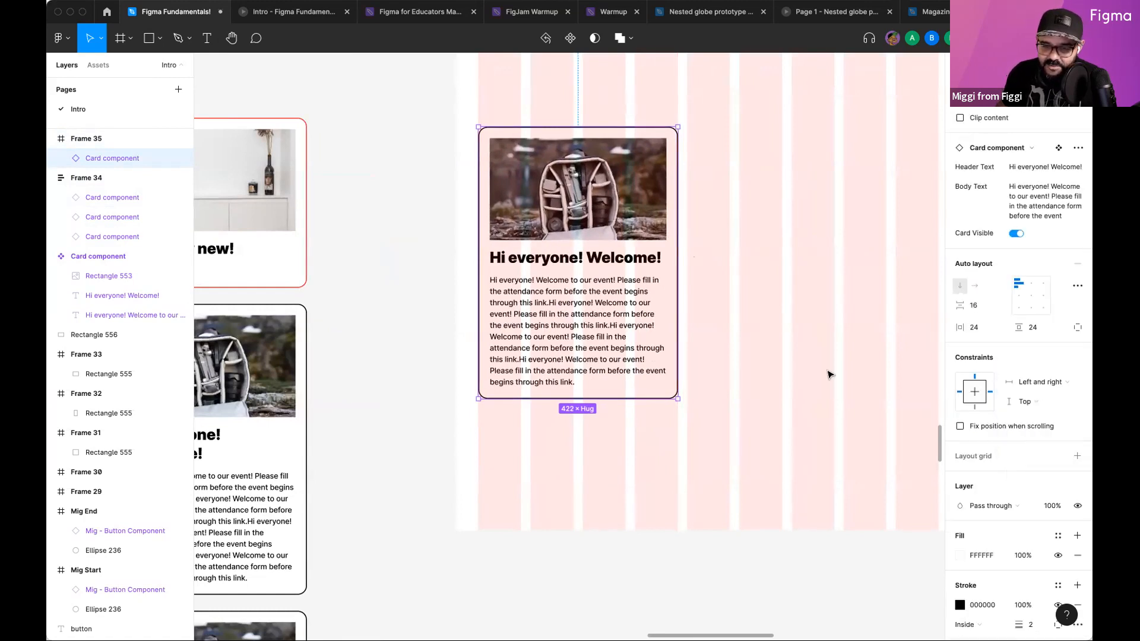
Step: Copy the card twice across the frame, aligned to the column grid at X 490 and X 931, each about four columns wide
click(829, 374)
scroll(799, 318, down, 2)
scroll(429, 333, right, 3)
alt+drag(371, 284, 547, 285)
drag(654, 303, 657, 303)
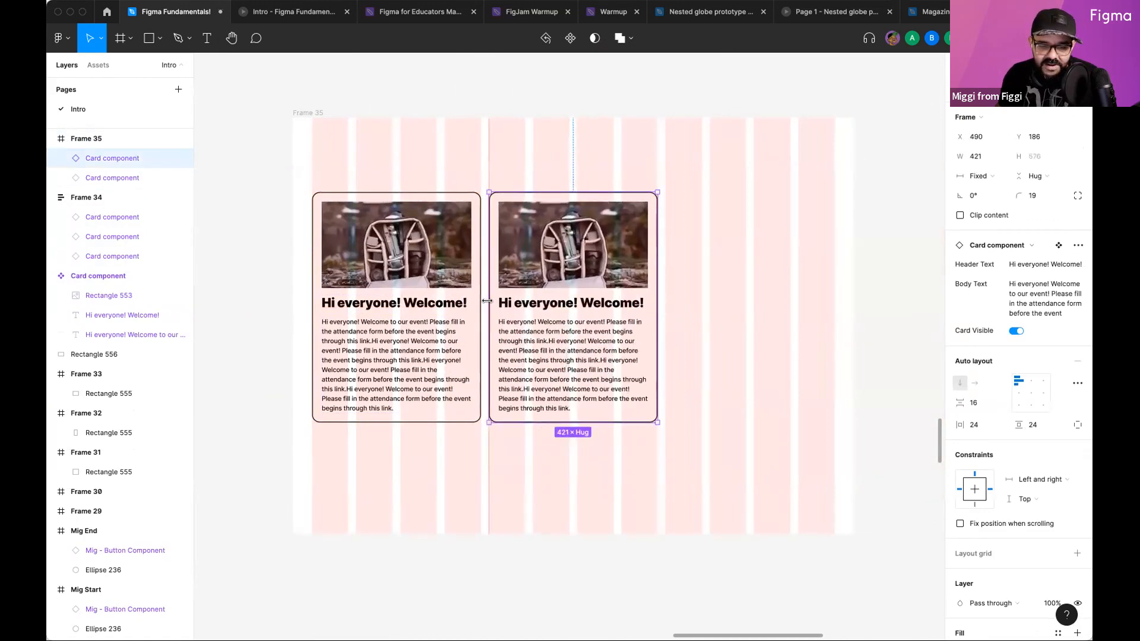
alt+drag(579, 273, 783, 279)
drag(688, 289, 664, 288)
drag(848, 273, 833, 274)
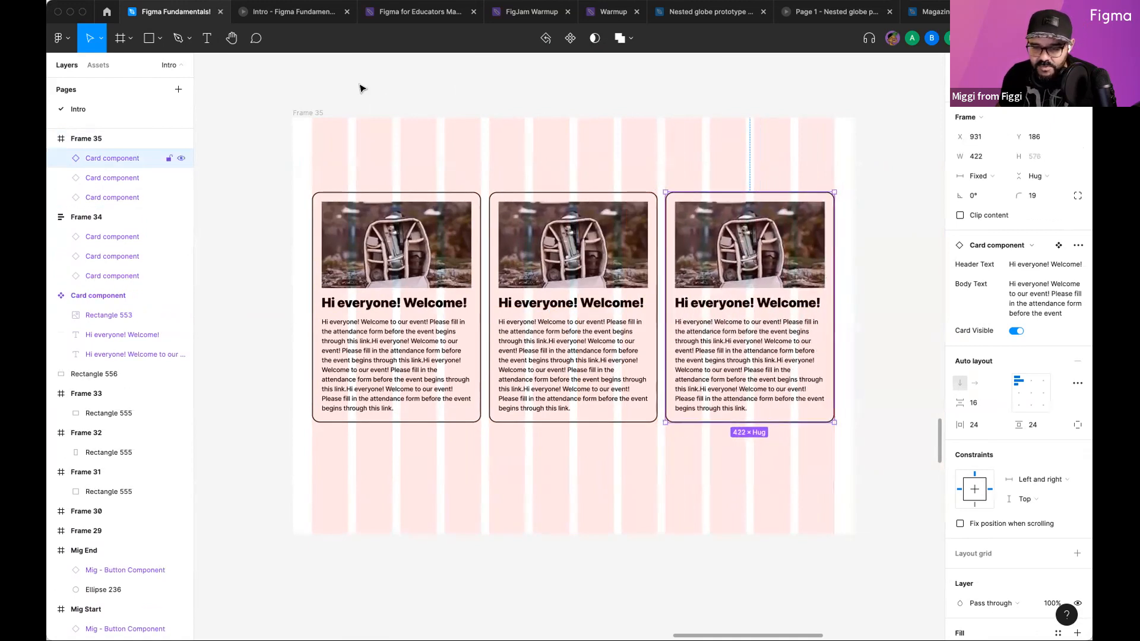
Step: Resize the frame horizontally to about 1427 px wide to test how the three cards stretch
click(305, 112)
scroll(560, 194, down, 3)
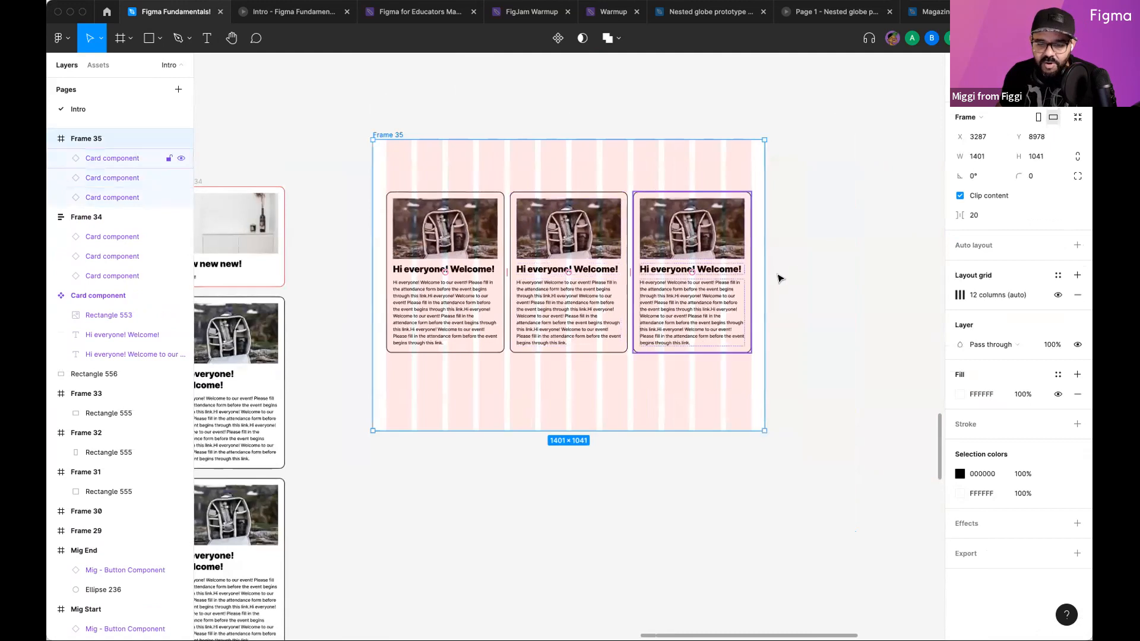
drag(763, 277, 864, 374)
Step: Capture an image of the first card's Constraints settings and paste it onto the canvas beside the frame
click(446, 309)
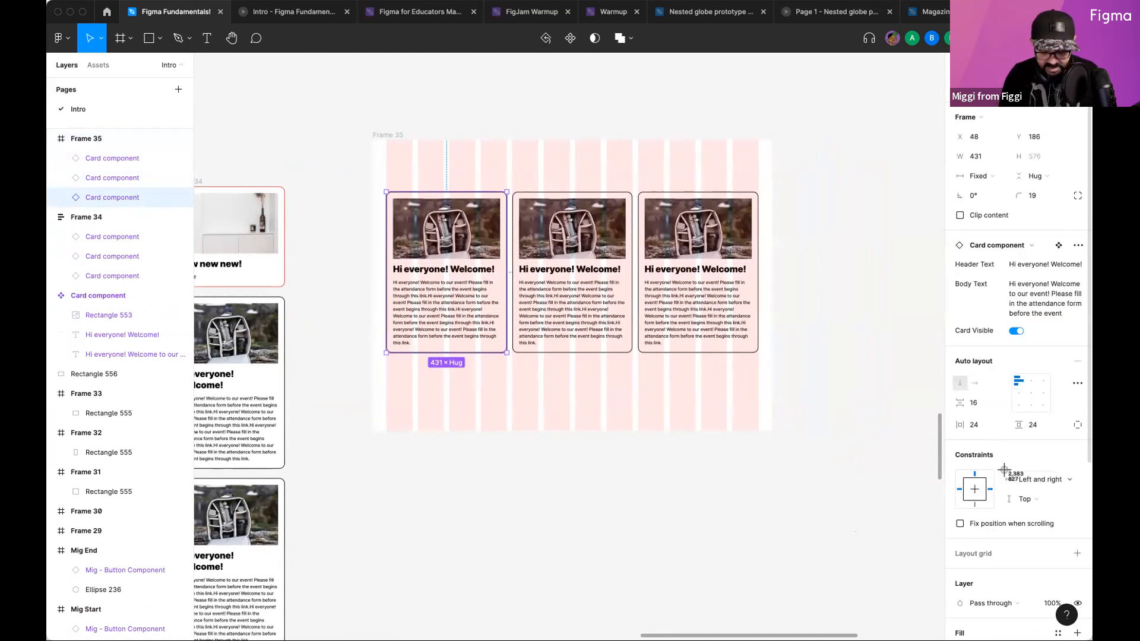
drag(1077, 541, 1079, 543)
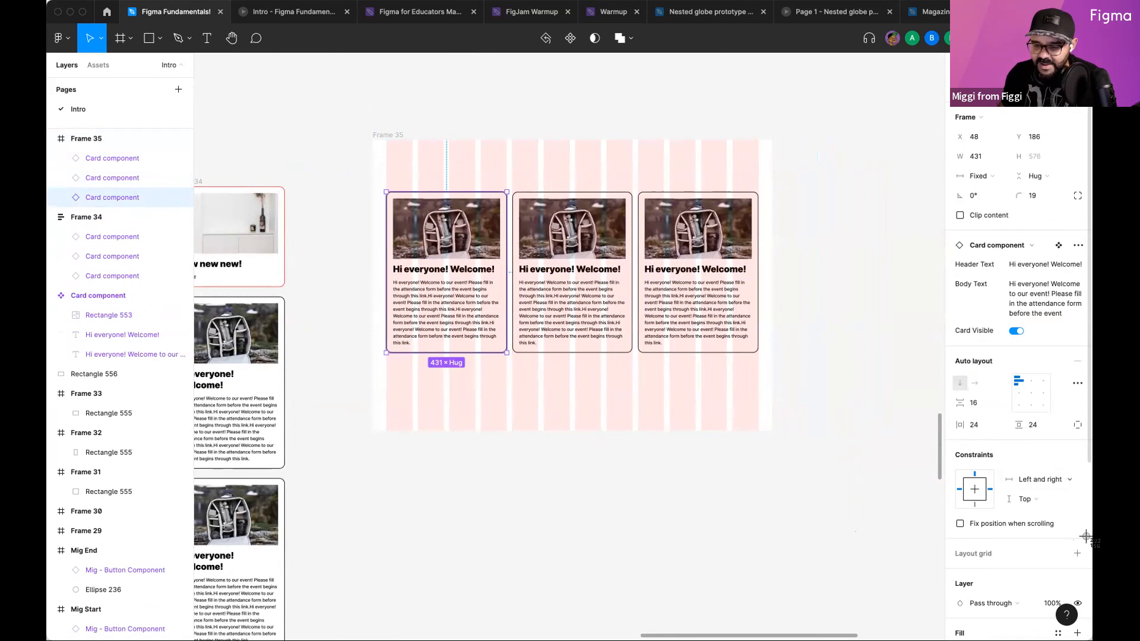
click(674, 407)
click(602, 389)
key(super+v)
drag(587, 357, 650, 508)
drag(564, 450, 831, 252)
Step: Hide the layout grids and resize the frame narrower and wider, ending at about 1532 px wide
scroll(770, 295, up, 1)
click(366, 164)
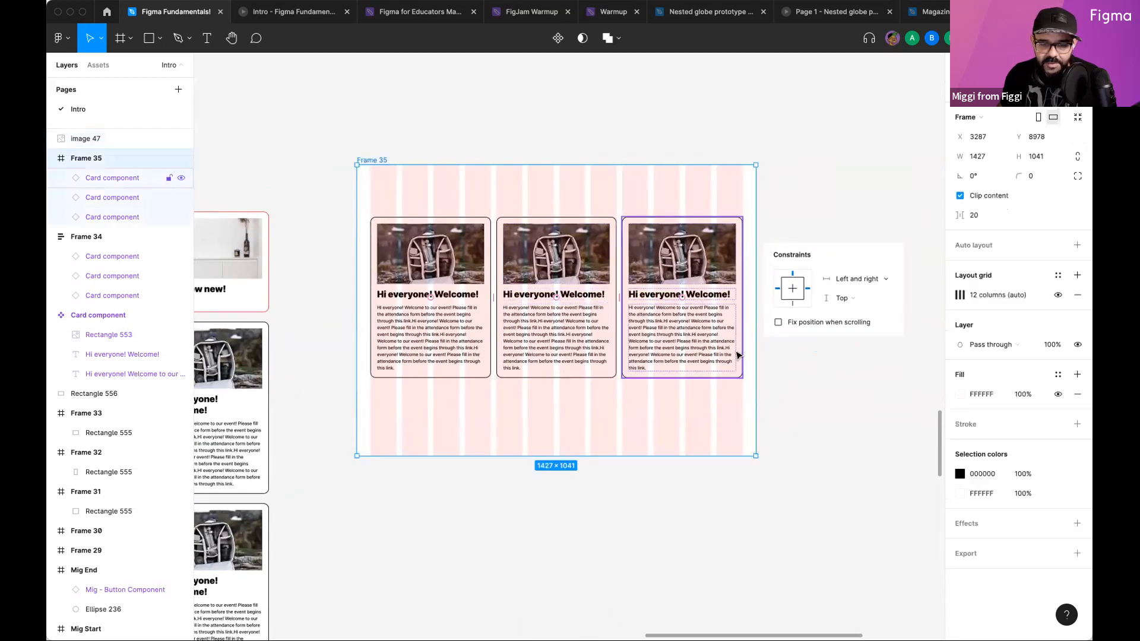
drag(757, 350, 701, 359)
key(ctrl+g)
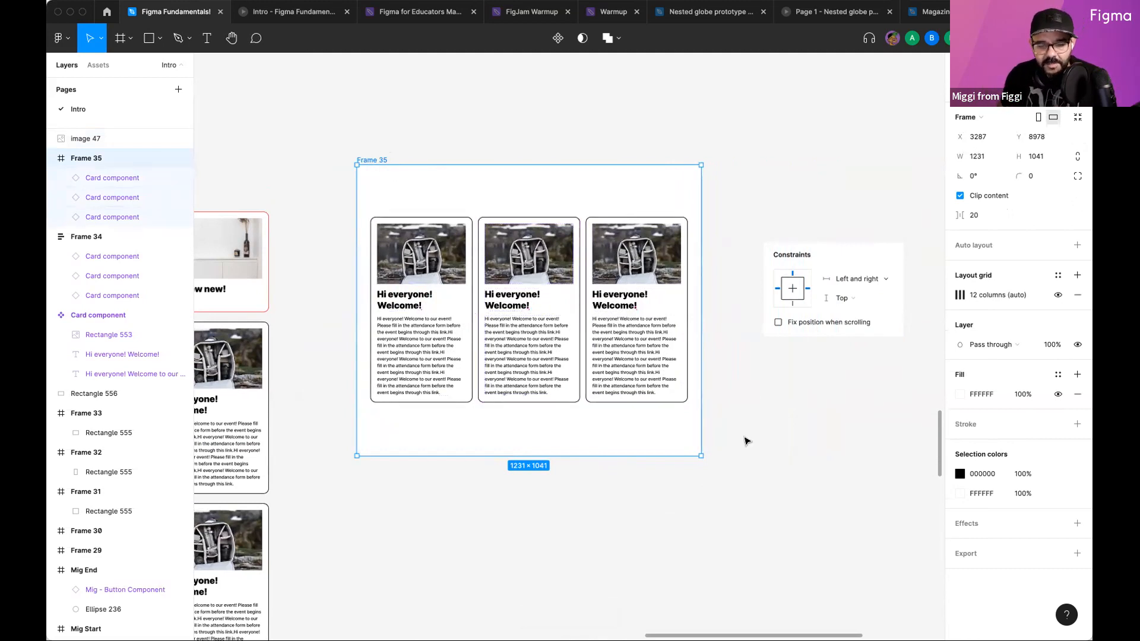
drag(721, 426, 782, 405)
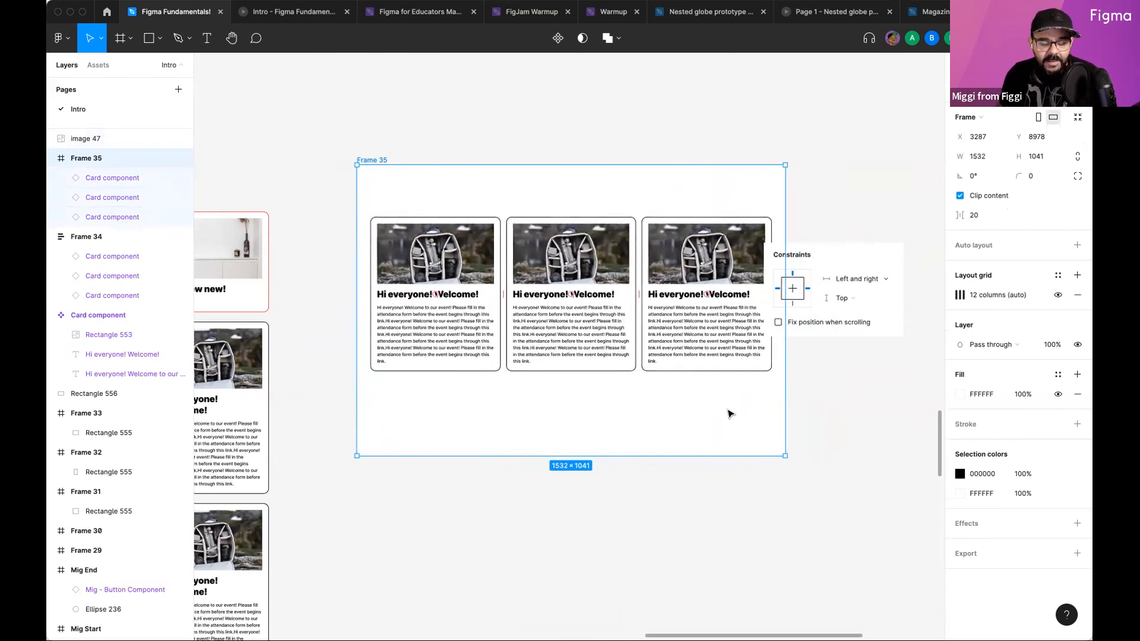
Step: Align the frame and the constraints image with the upper edge of the card stack, placing the image at X 4676, Y 9145
scroll(531, 344, left, 7)
scroll(515, 159, right, 6)
drag(745, 223, 726, 191)
Step: Look over the Demo Area, comparing the main card component, the vertical card stack, the three-card frame and the constraints image
scroll(774, 214, left, 10)
scroll(564, 261, down, 3)
scroll(434, 383, down, 3)
drag(434, 382, 714, 402)
drag(529, 323, 696, 397)
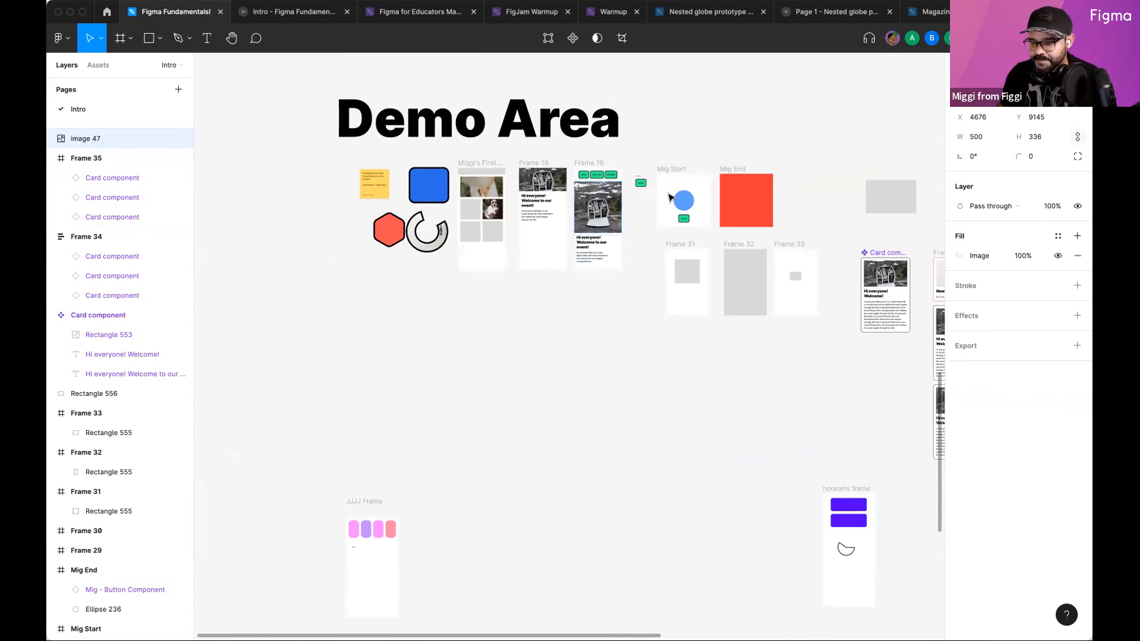
scroll(669, 198, up, 3)
drag(732, 207, 426, 222)
drag(914, 236, 559, 202)
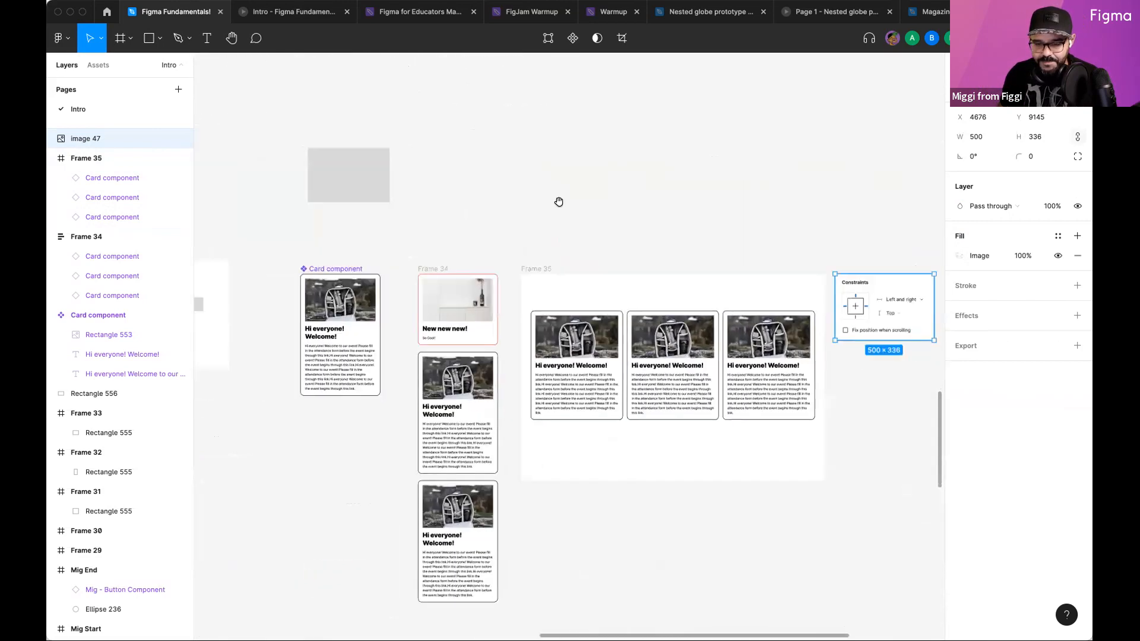
scroll(605, 191, down, 3)
scroll(605, 190, right, 2)
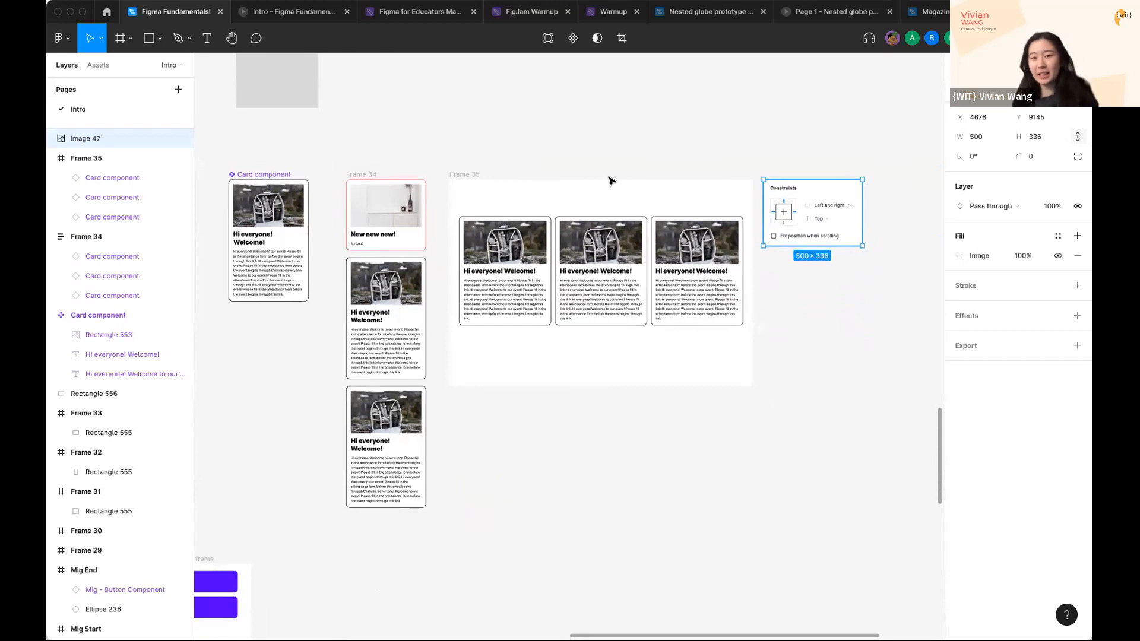
click(656, 145)
scroll(671, 109, down, 2)
scroll(671, 109, left, 2)
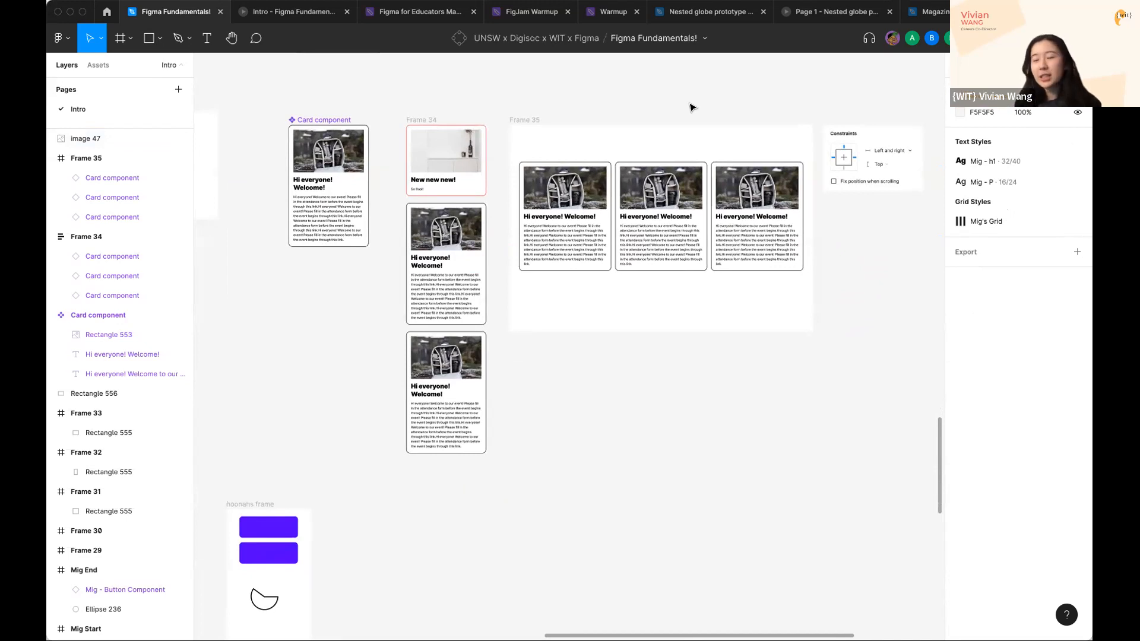
scroll(690, 109, down, 3)
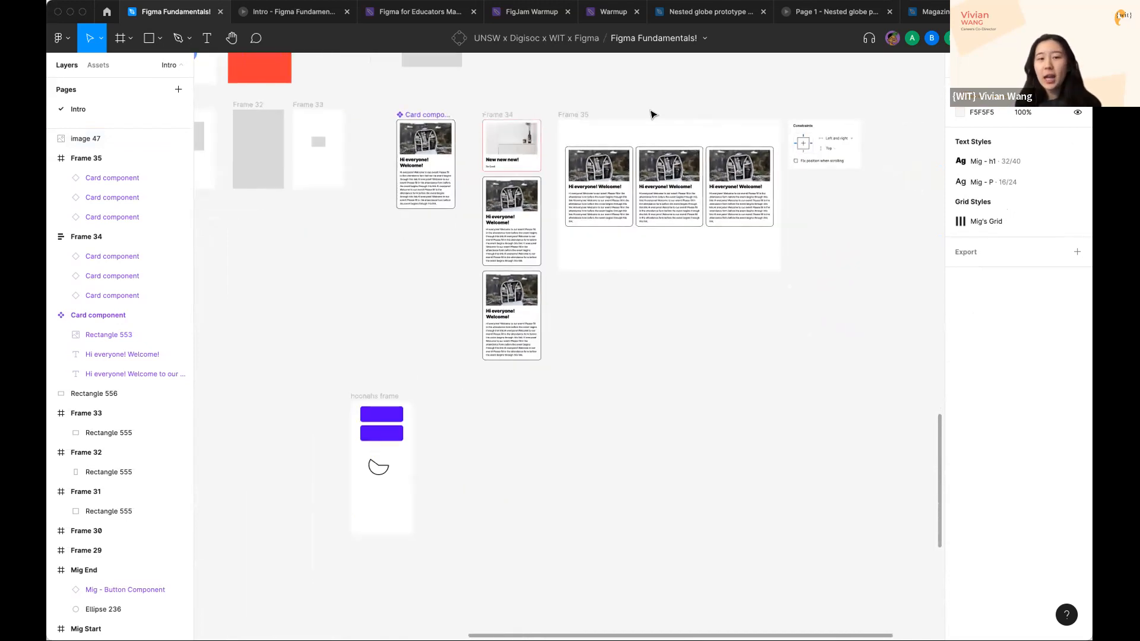